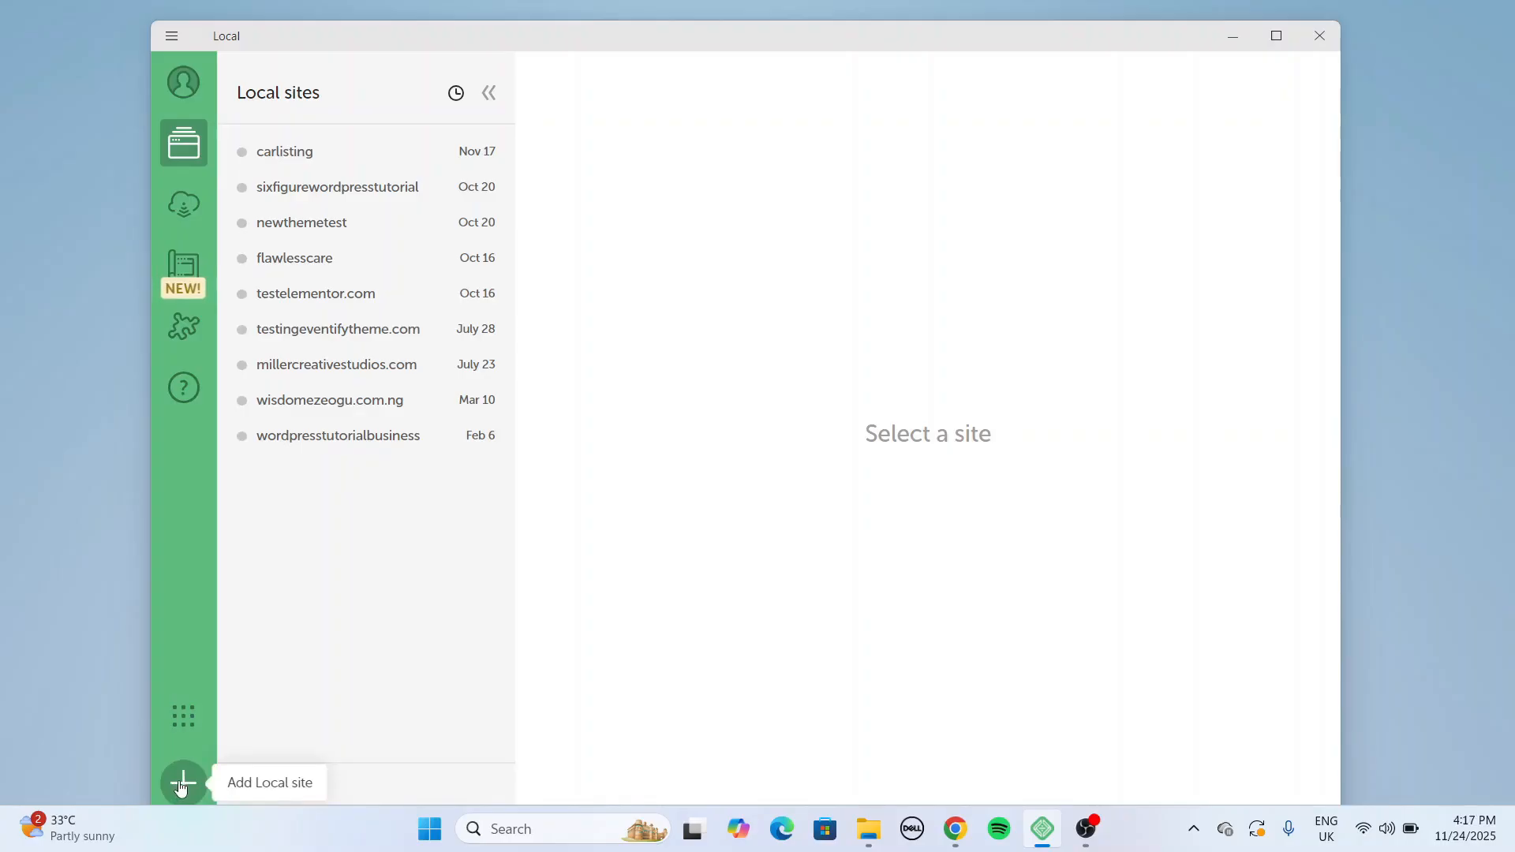
Create a new local site named bakersworld using the Preferred environment.
{"action": "left_click", "coordinate": [180, 784]}
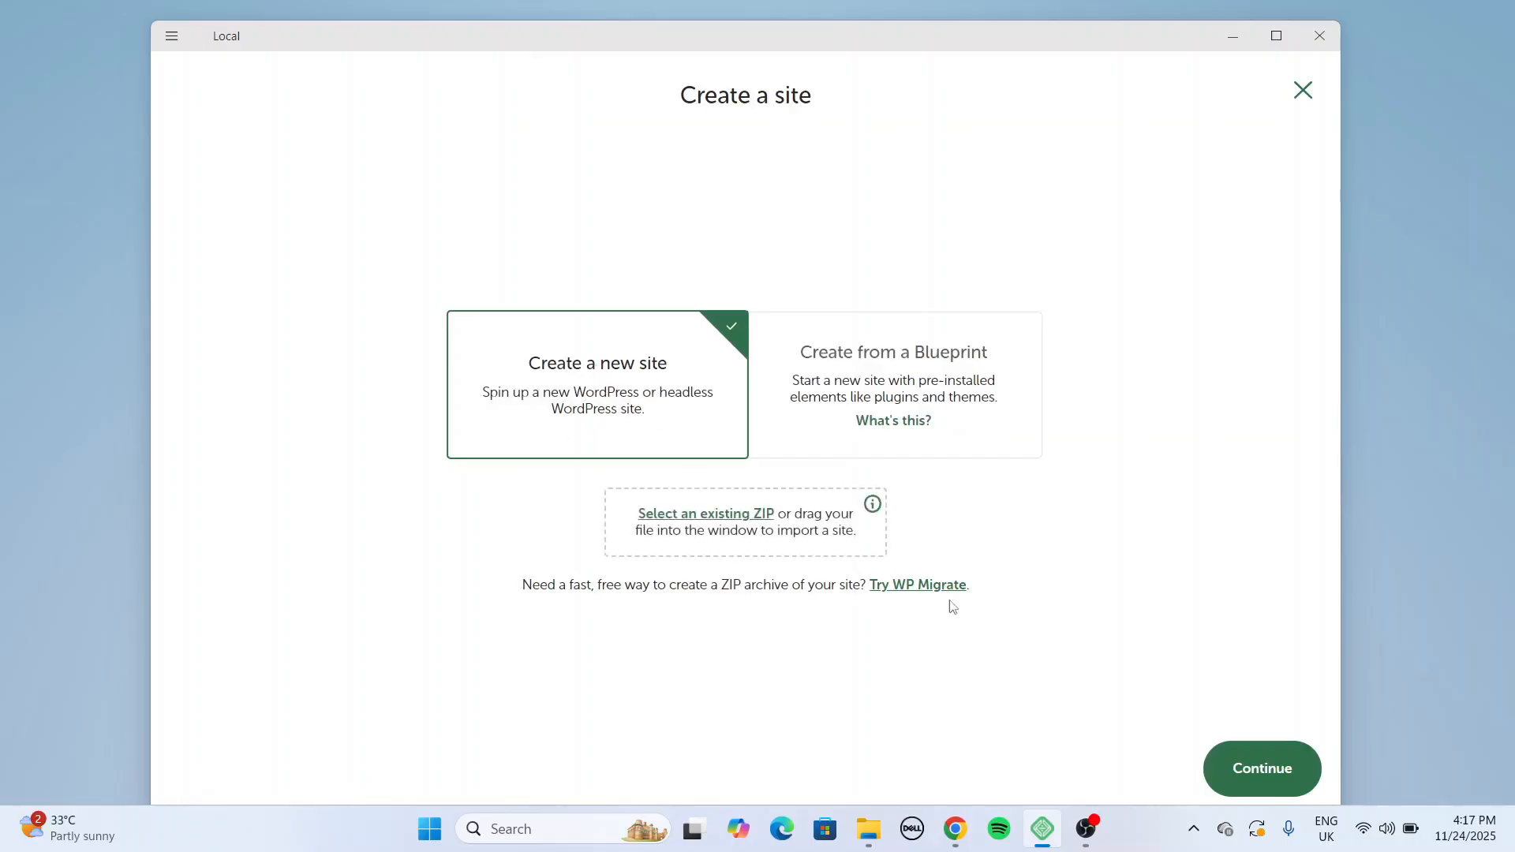
{"action": "left_click", "coordinate": [1272, 775]}
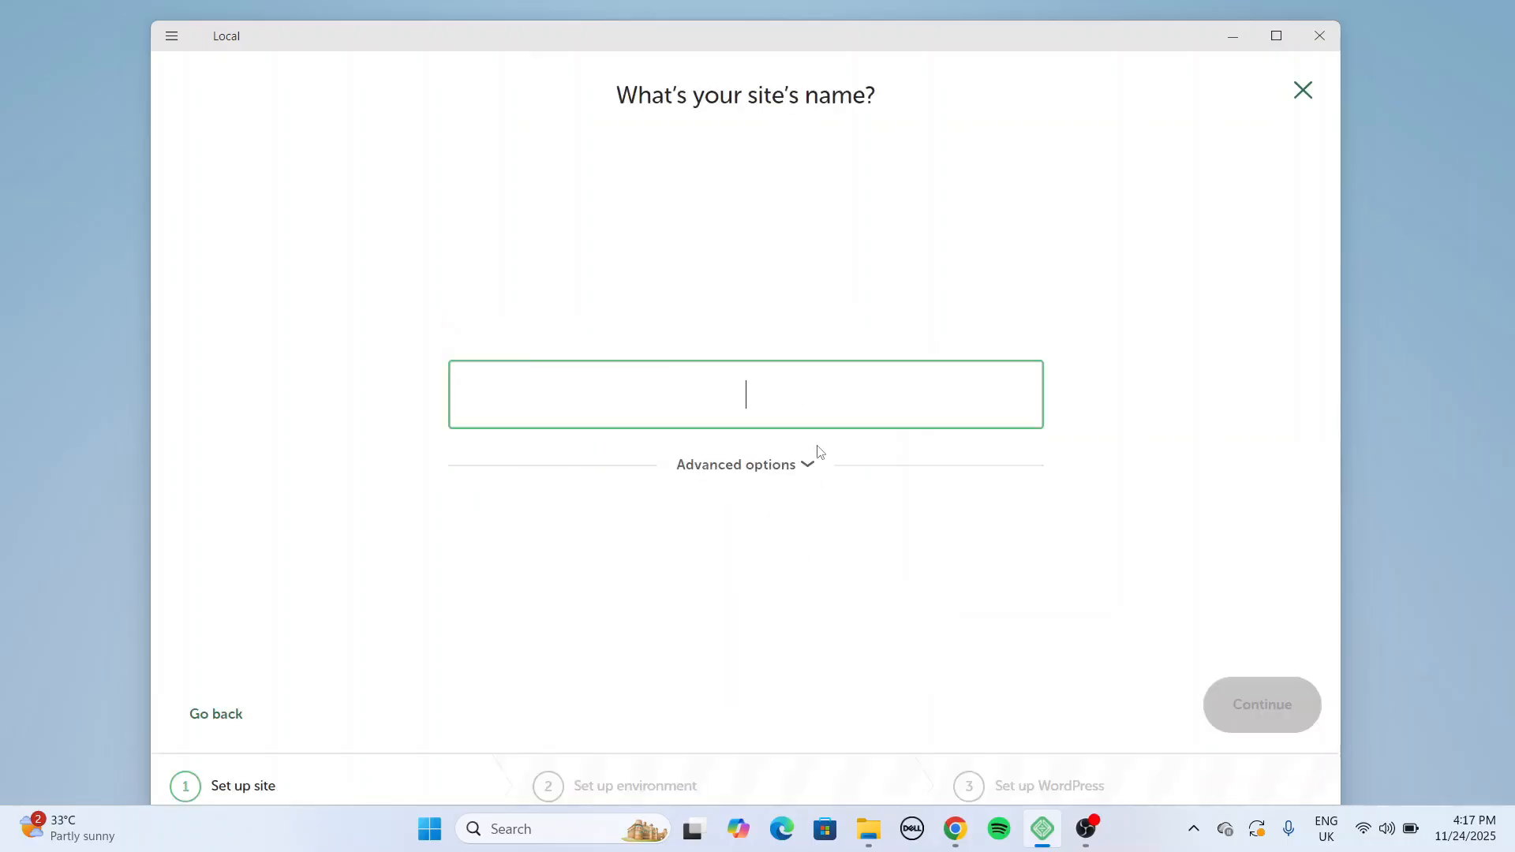
{"action": "type", "text": "b"}
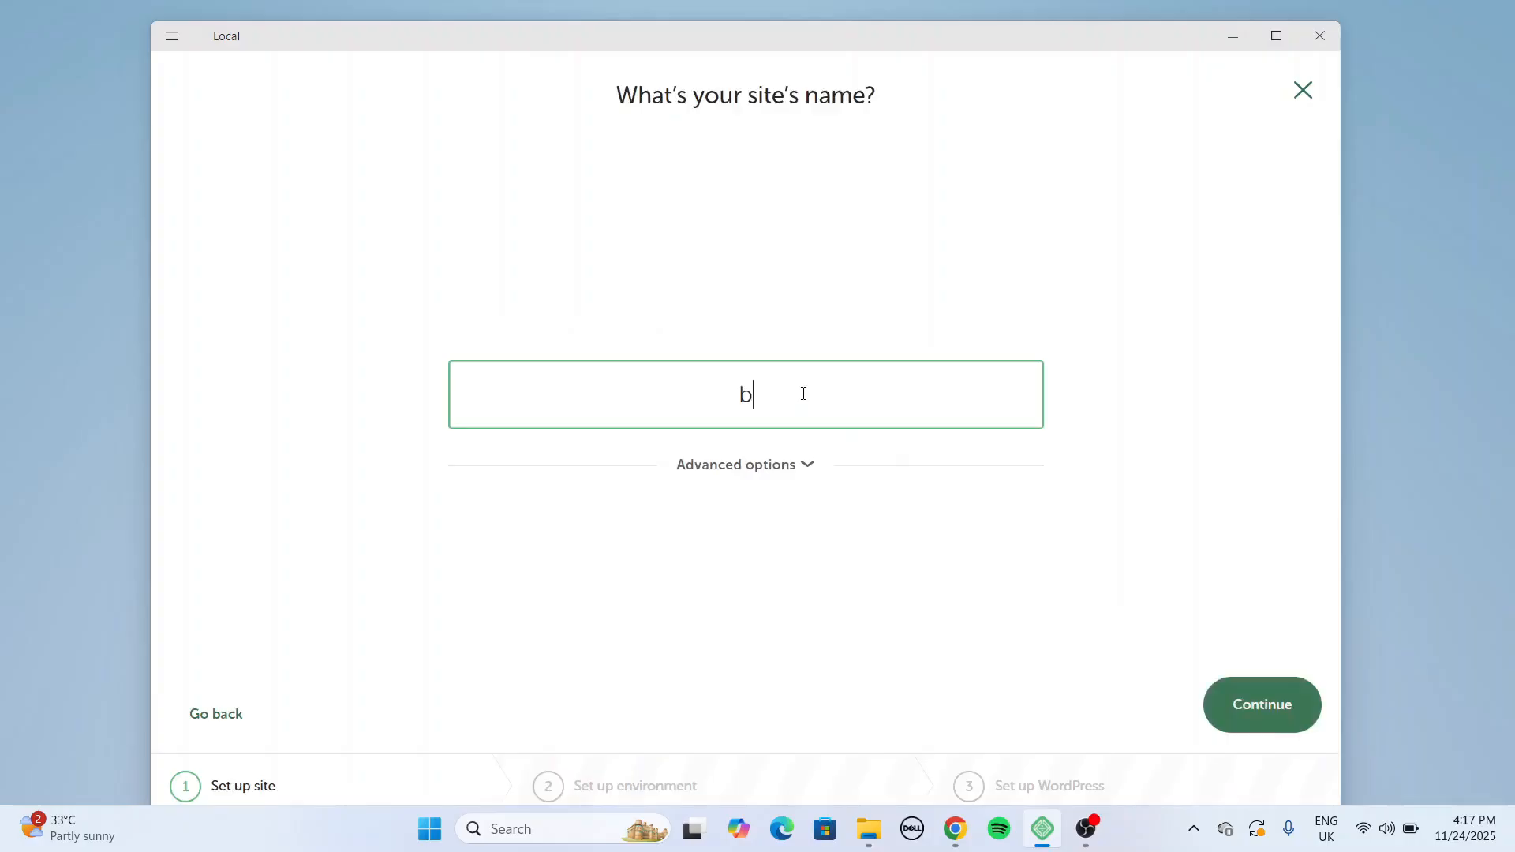
{"action": "type", "text": "akersworld"}
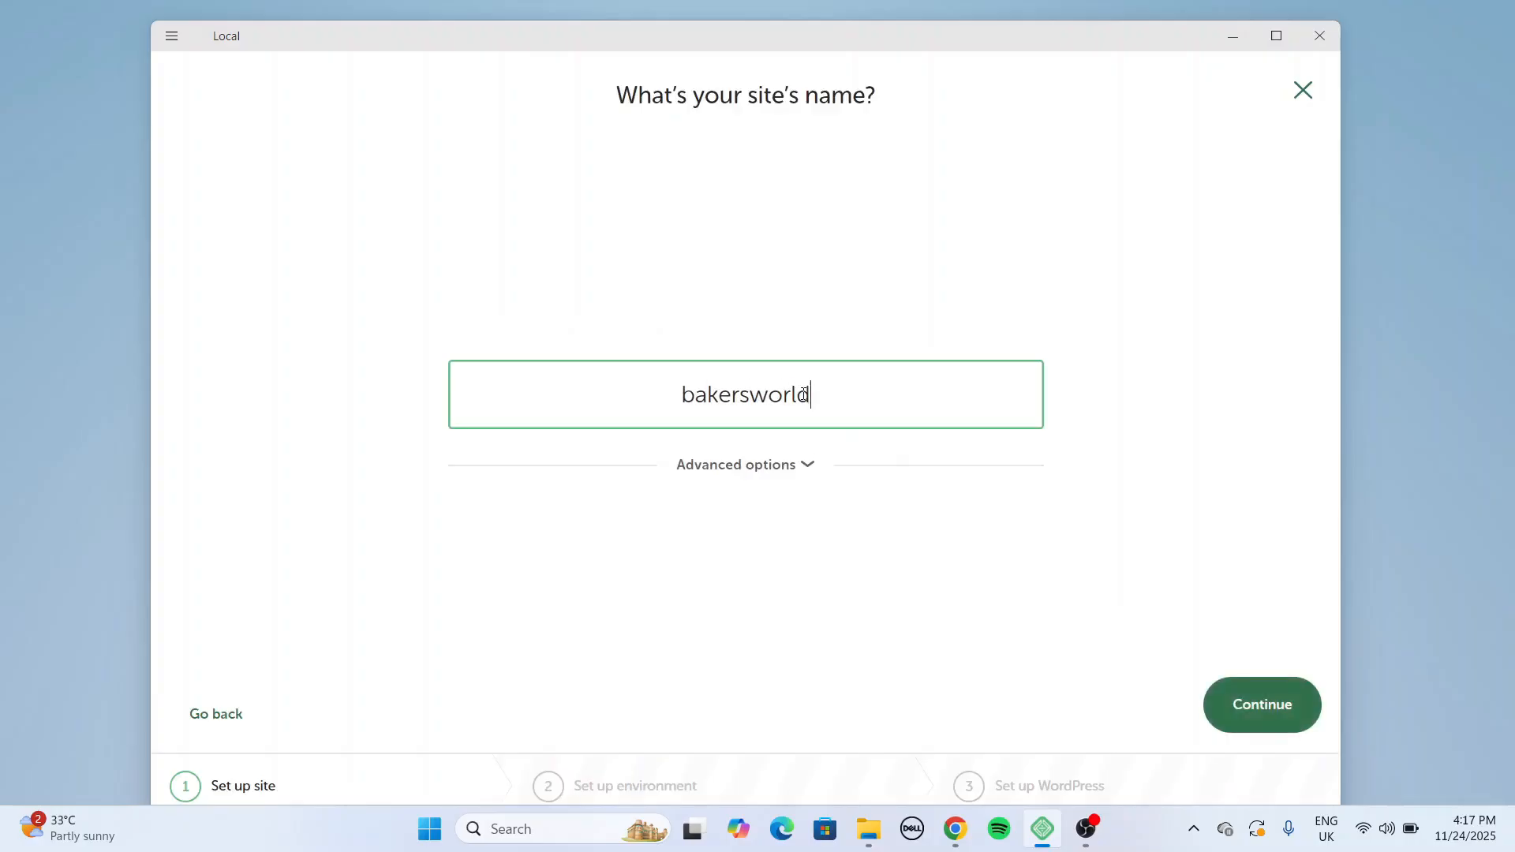
{"action": "left_click", "coordinate": [1288, 707]}
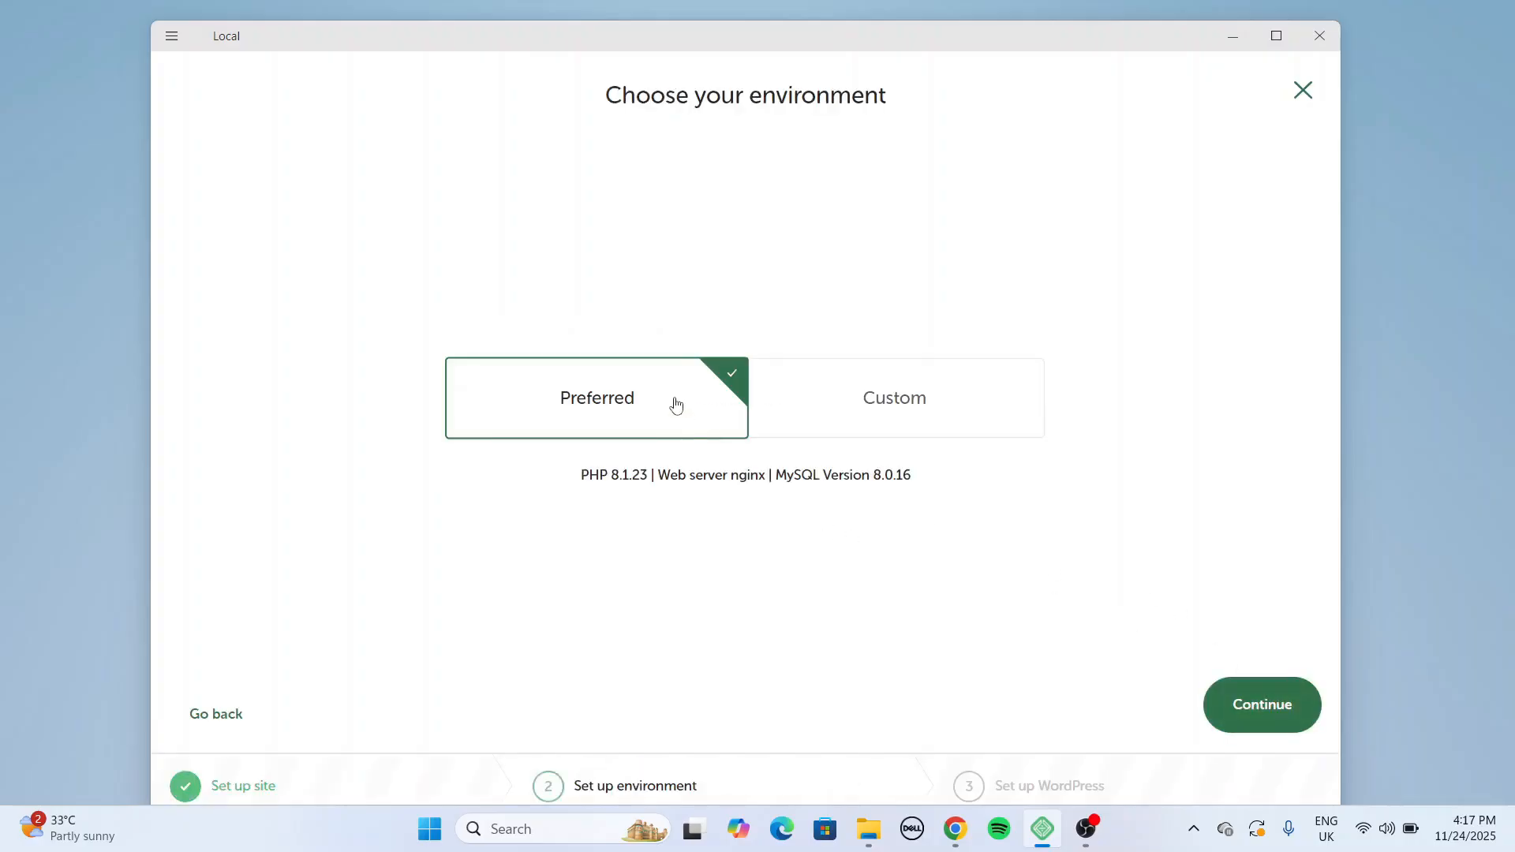
{"action": "left_click", "coordinate": [1276, 704]}
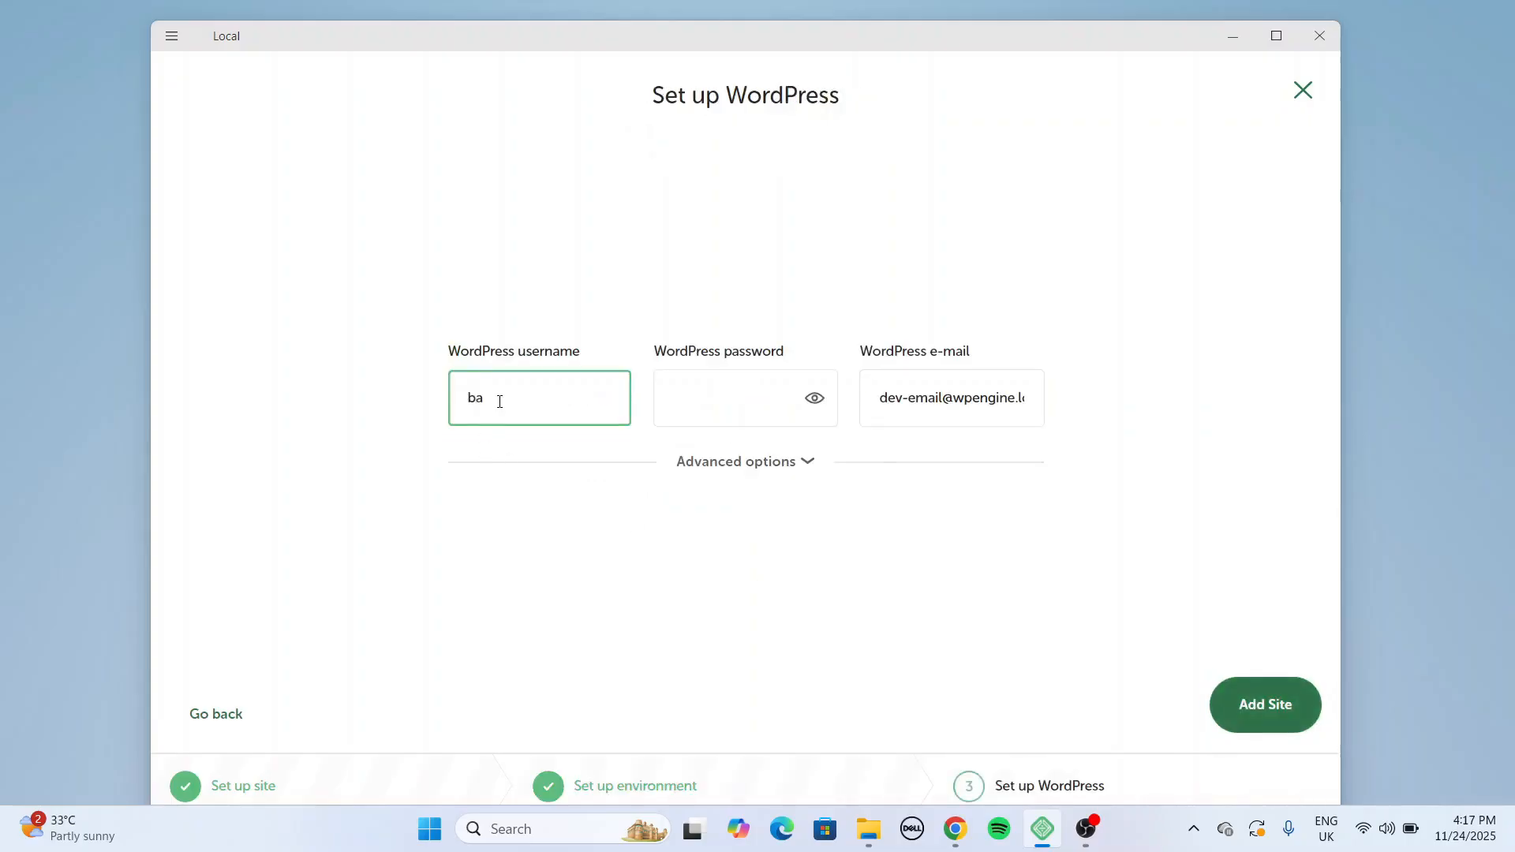
Set the WordPress username to bakery, enter the account password, and add the site.
{"action": "left_click", "coordinate": [499, 402]}
{"action": "type", "text": "bakery"}
{"action": "left_click", "coordinate": [766, 407]}
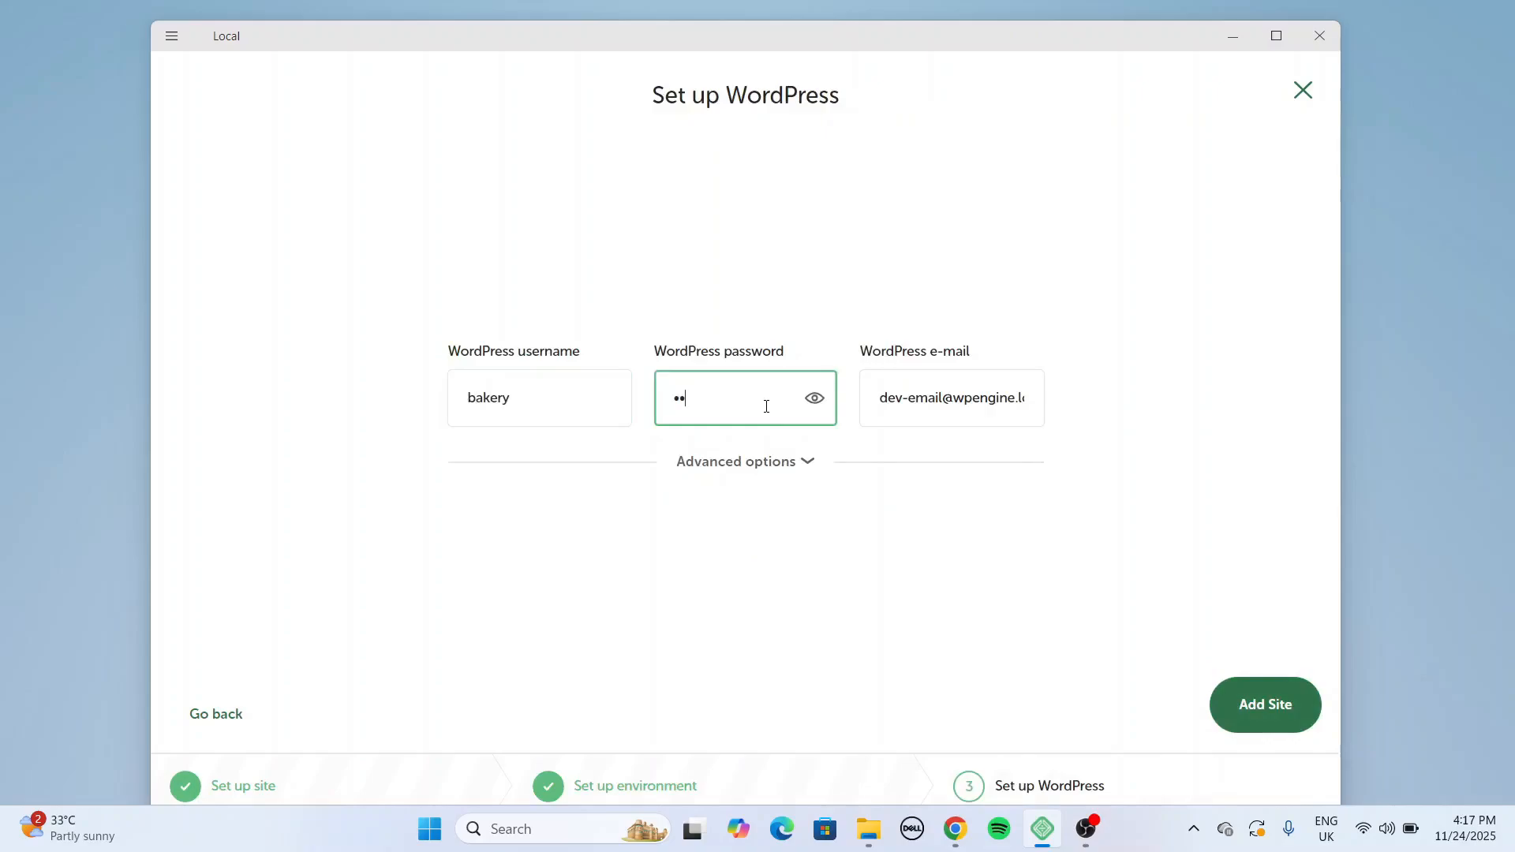
{"action": "left_click", "coordinate": [1240, 696]}
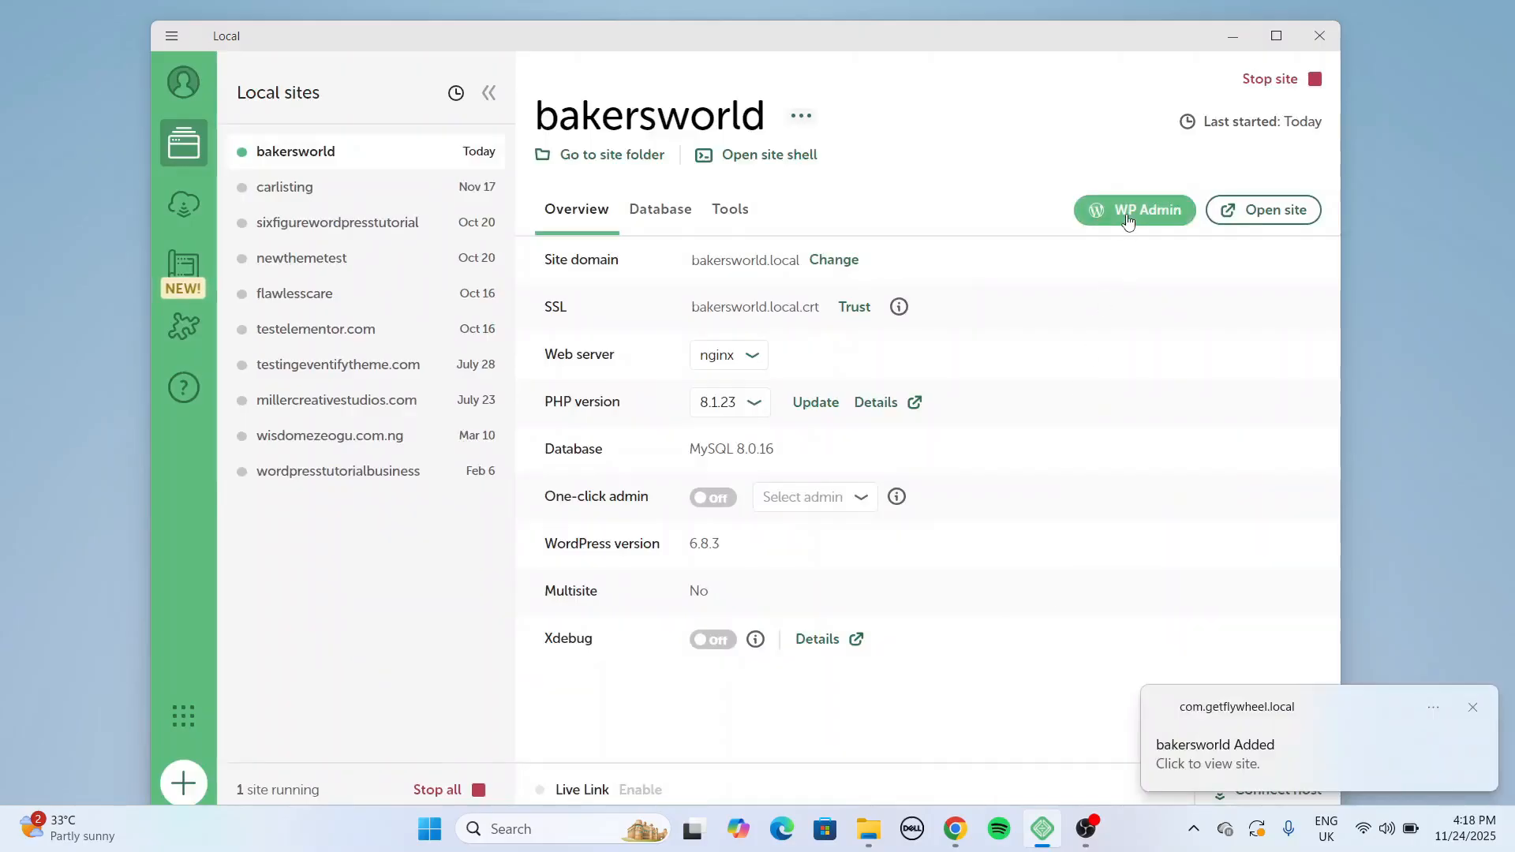
Log in to the bakersworld WordPress admin as bakery with the account password, close the empty browser tab, and save the login in the browser.
{"action": "left_click", "coordinate": [1151, 209]}
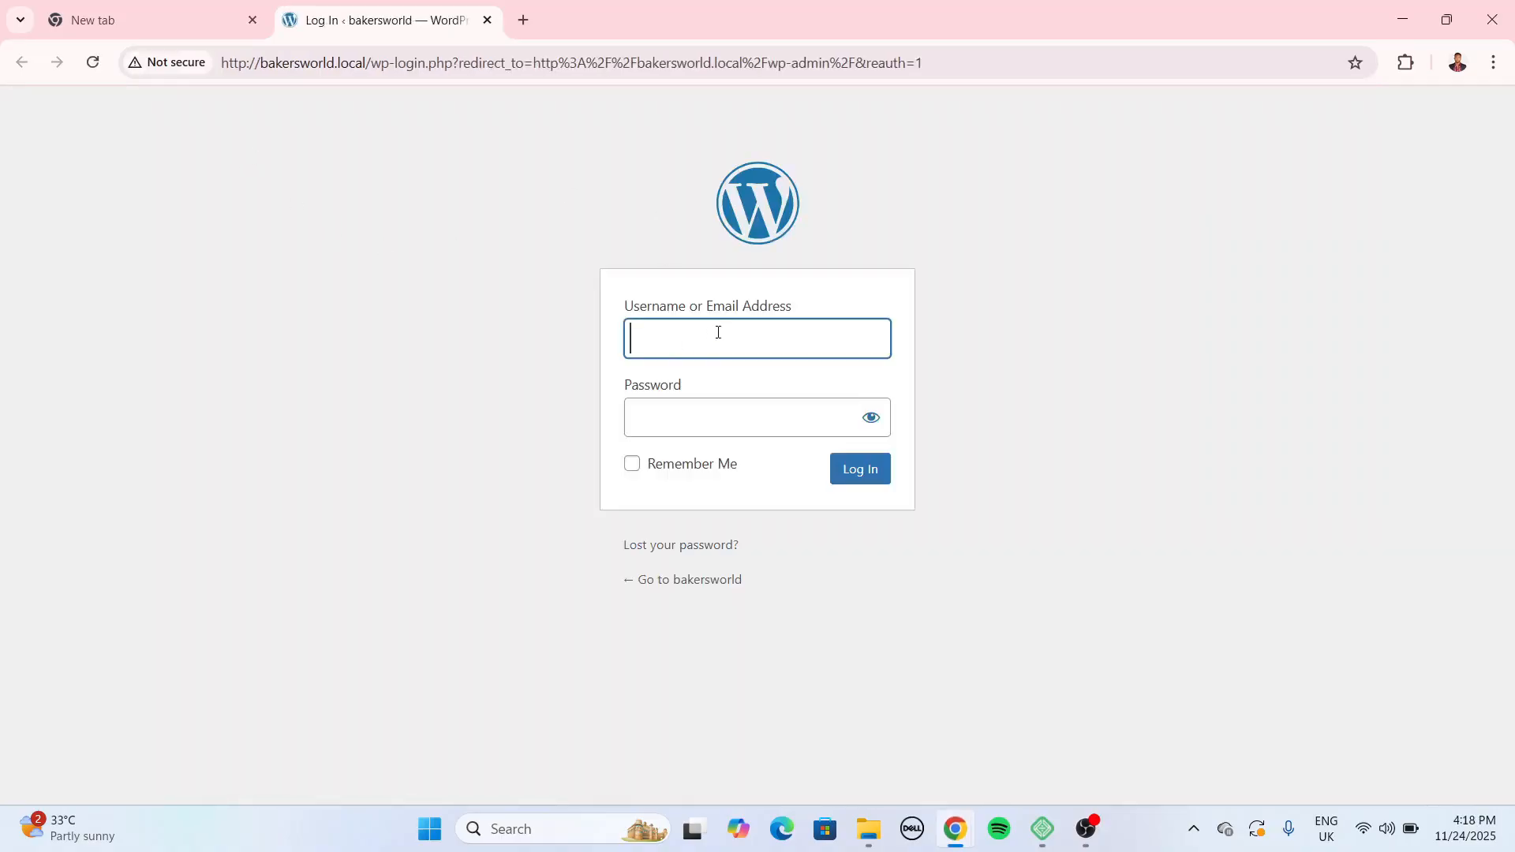
{"action": "type", "text": "bakery"}
{"action": "key", "text": "Tab"}
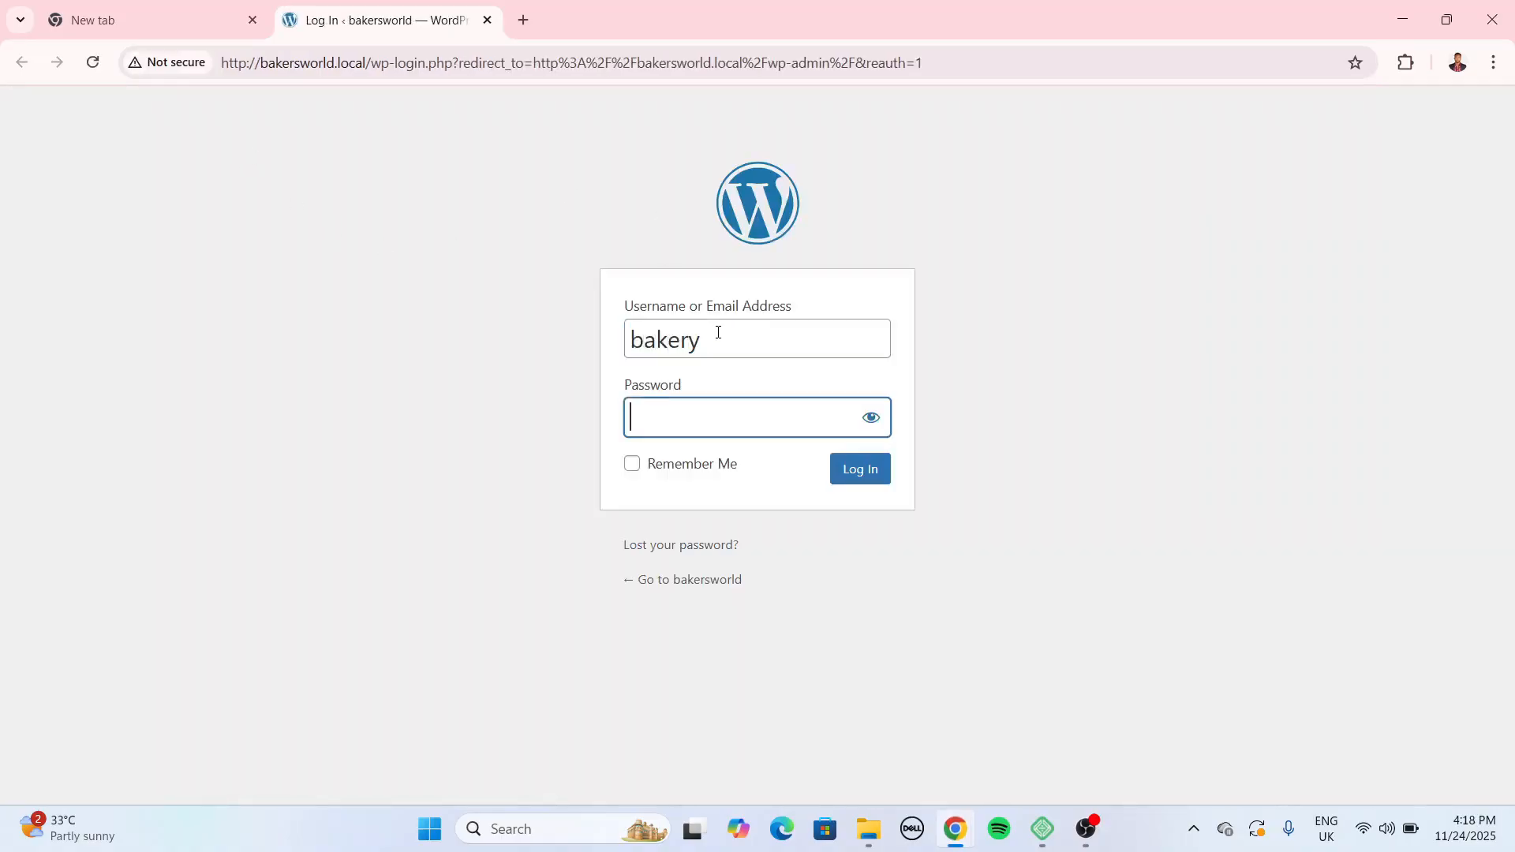
{"action": "type", "text": "•••••"}
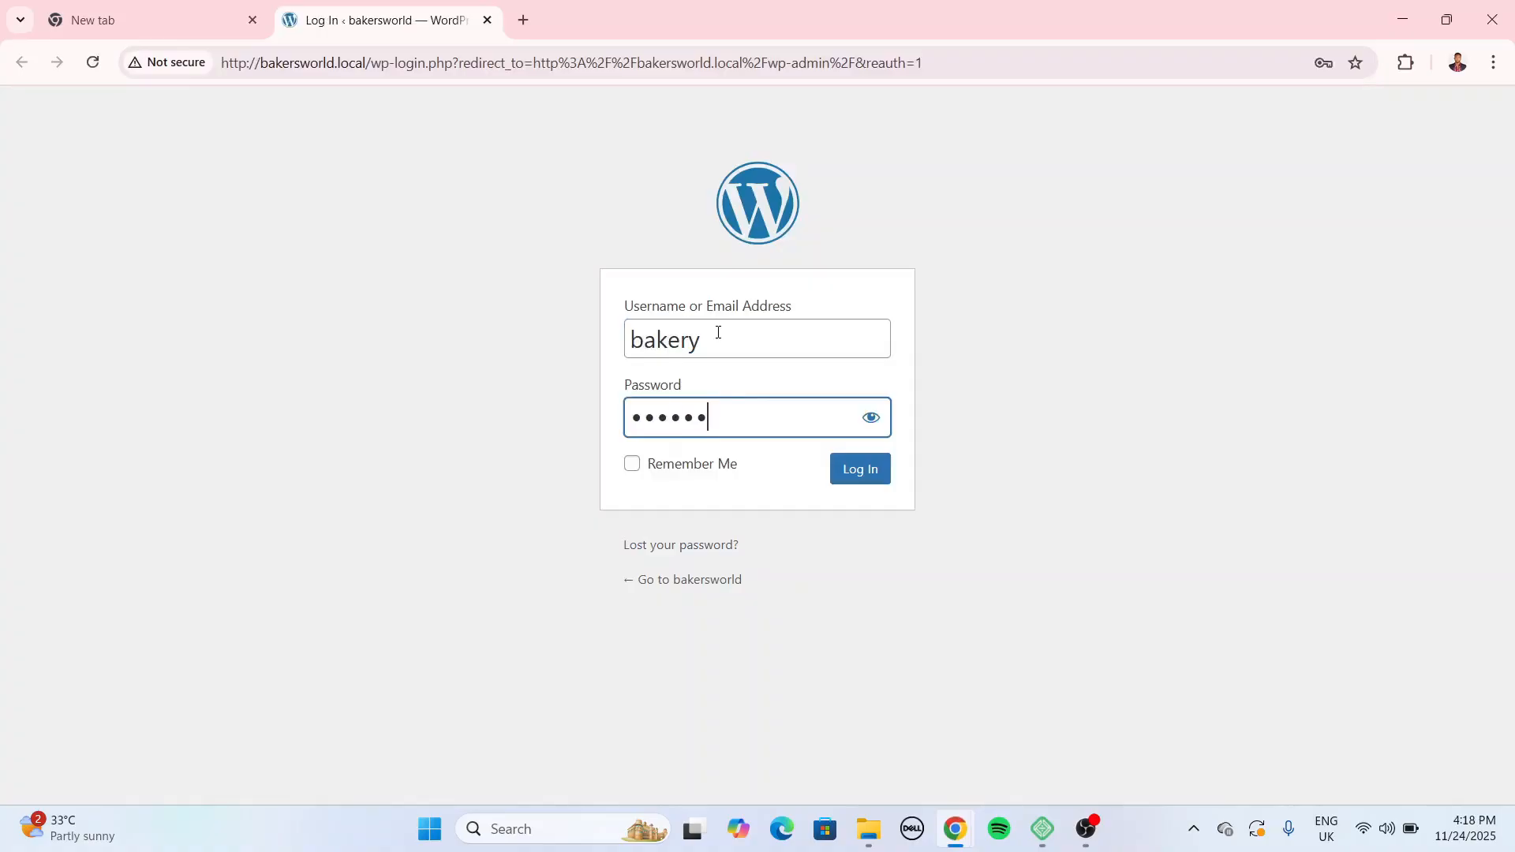
{"action": "left_click", "coordinate": [858, 475]}
{"action": "left_click", "coordinate": [252, 21]}
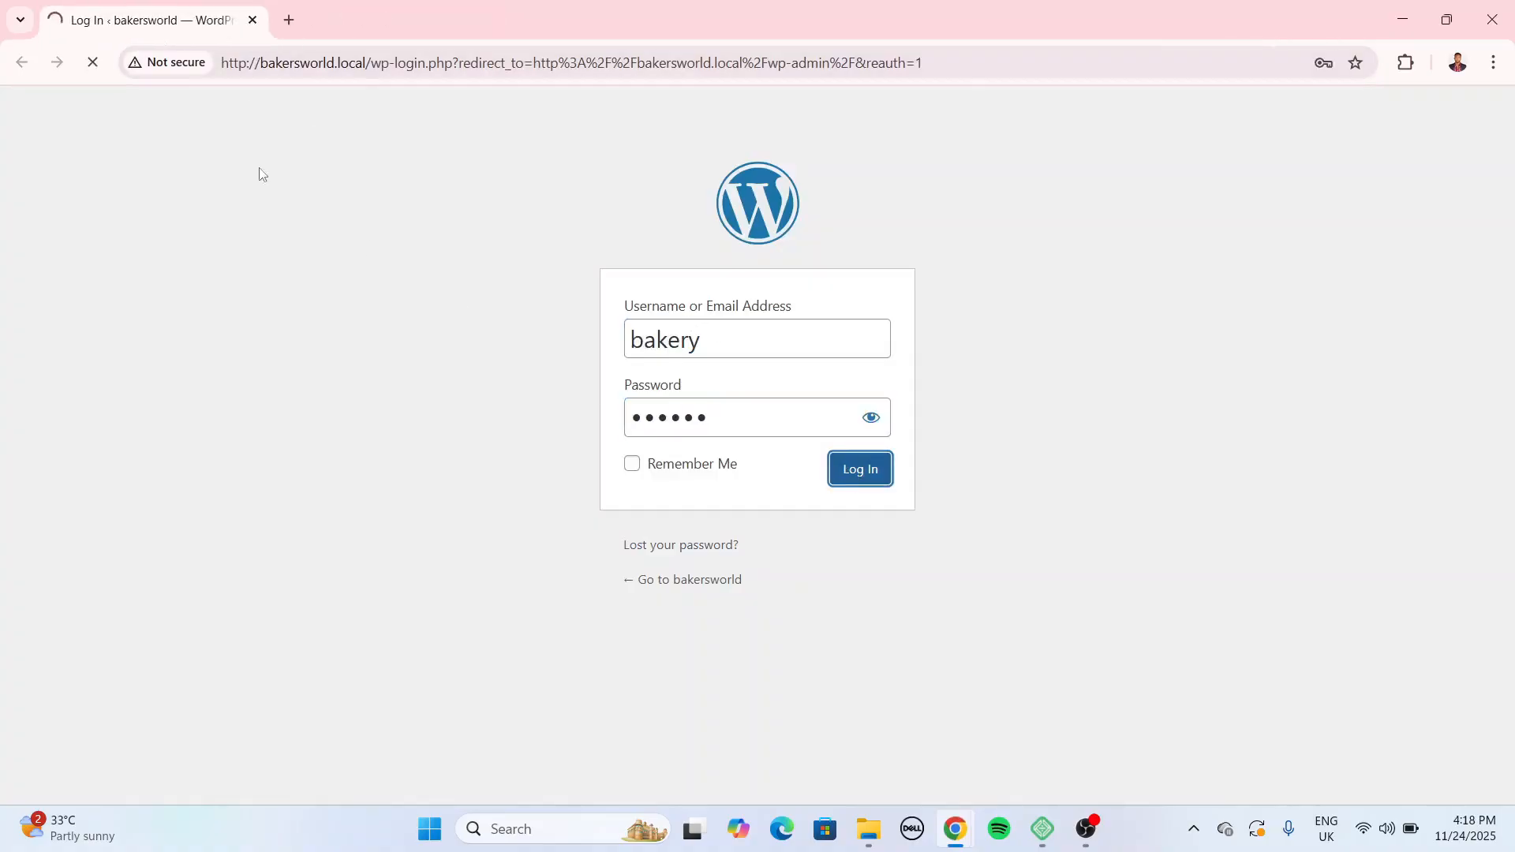
{"action": "left_click", "coordinate": [925, 342]}
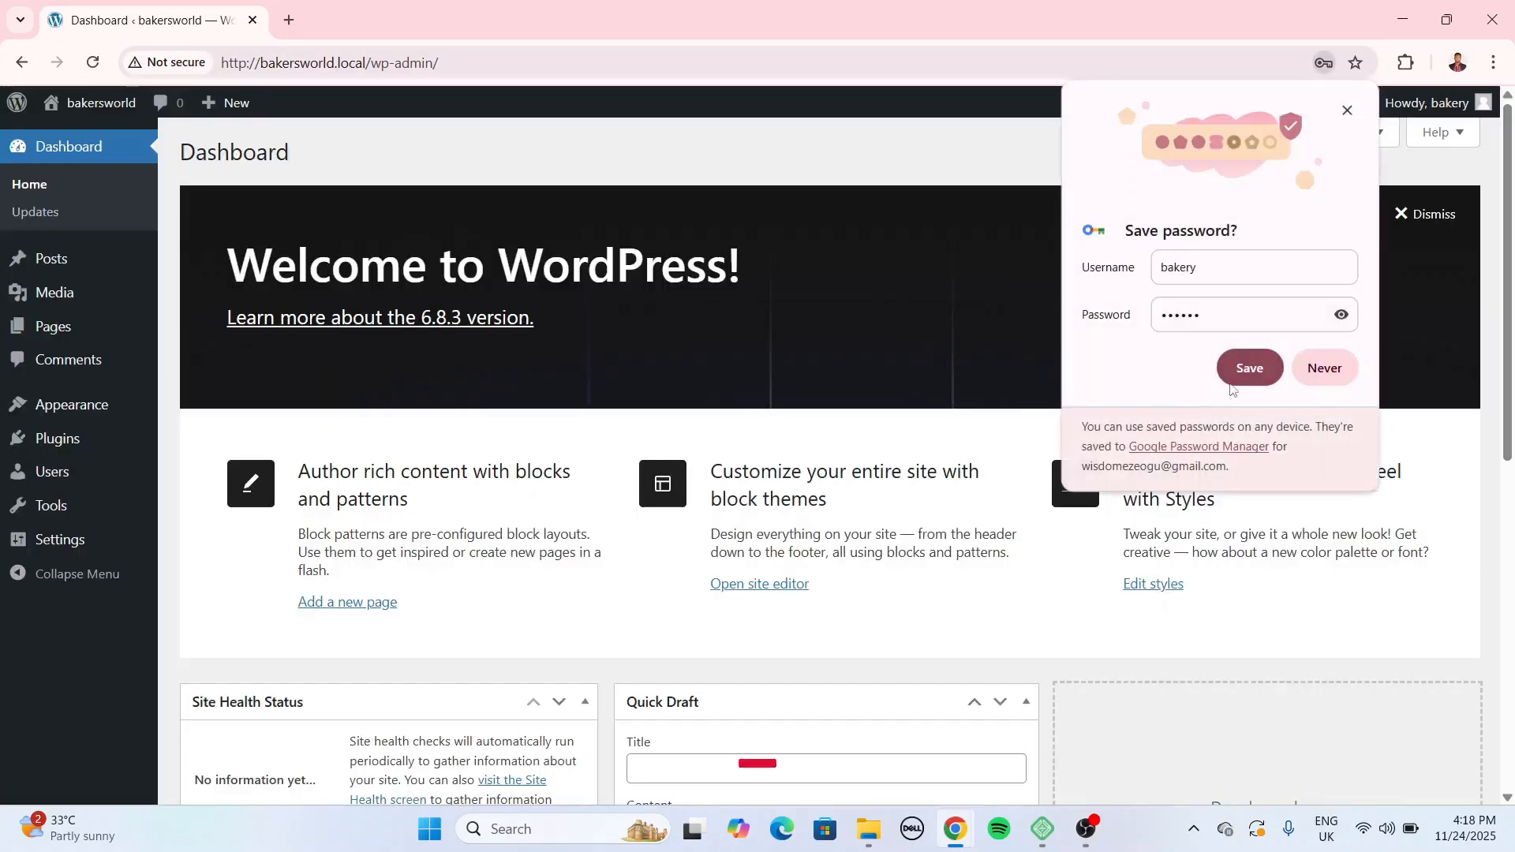
{"action": "left_click", "coordinate": [1243, 364]}
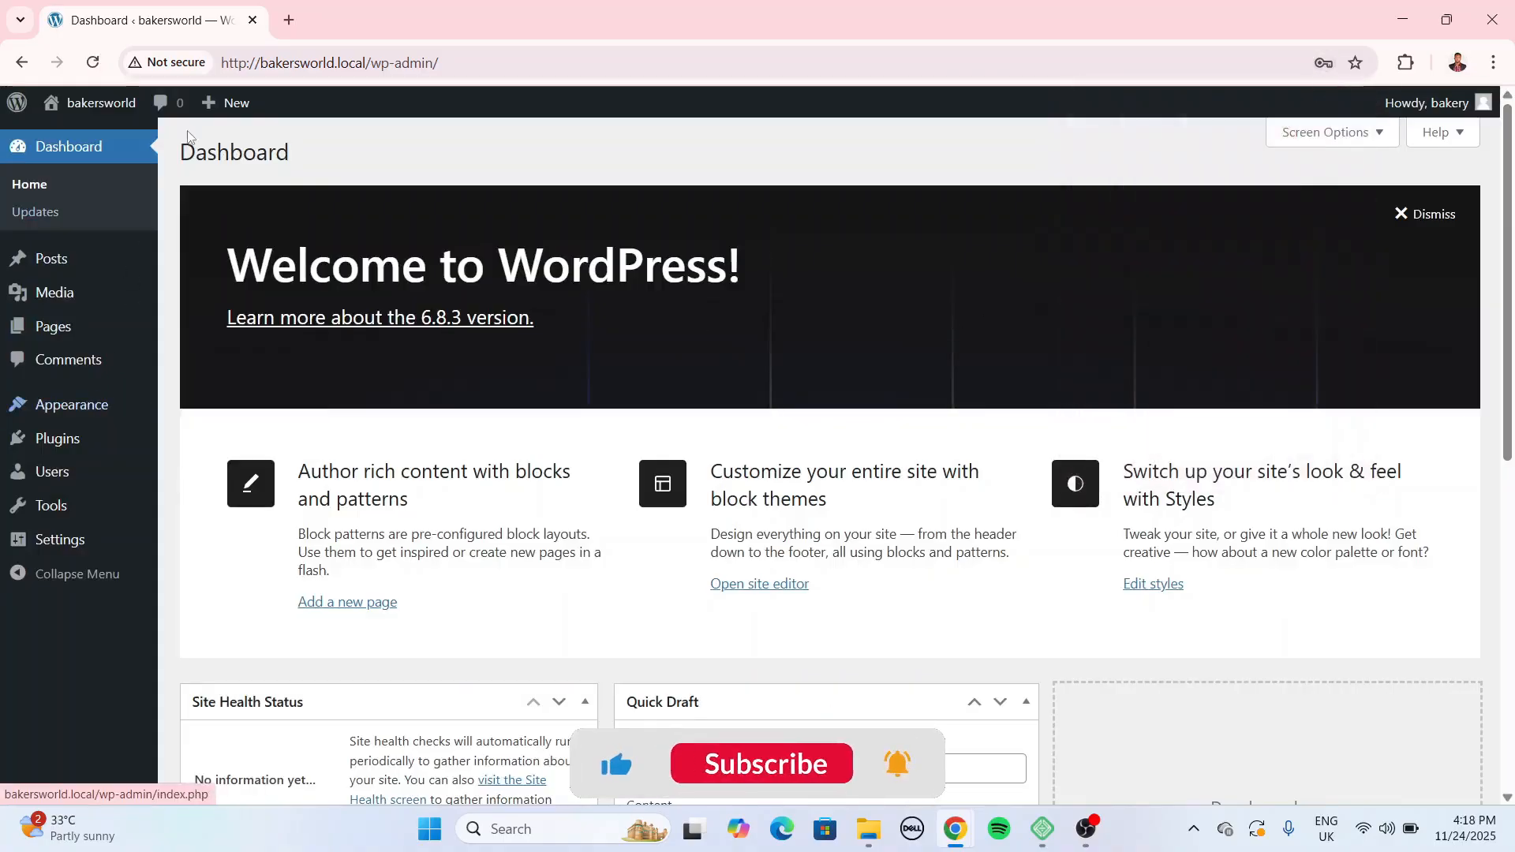
View the live bakersworld site in a new browser tab, and return to the WordPress dashboard.
{"action": "mouse_move", "coordinate": [86, 107]}
{"action": "right_click", "coordinate": [81, 134]}
{"action": "left_click", "coordinate": [158, 154]}
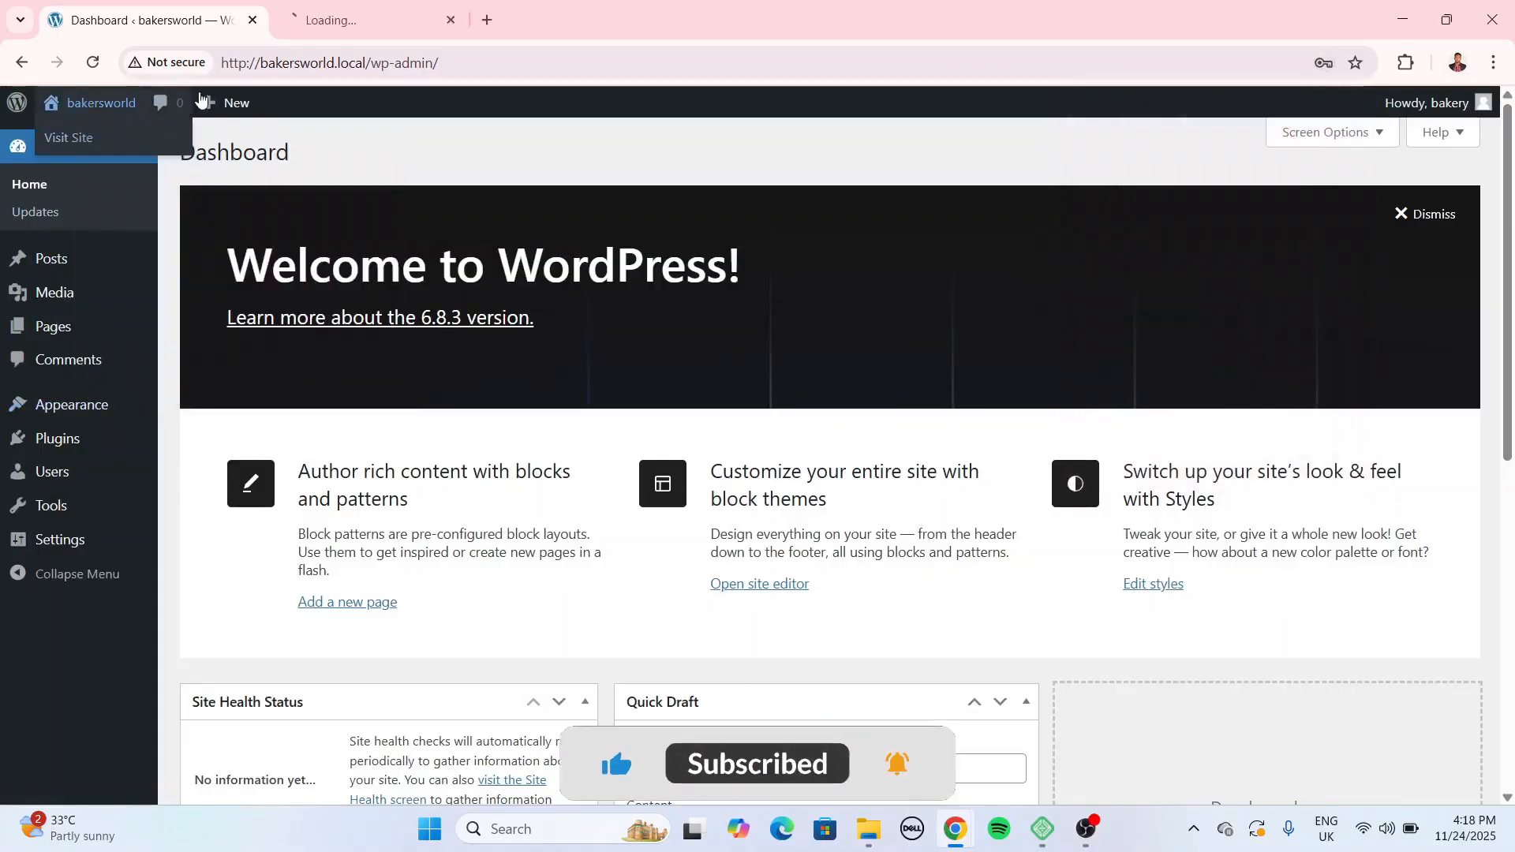
{"action": "left_click", "coordinate": [323, 22]}
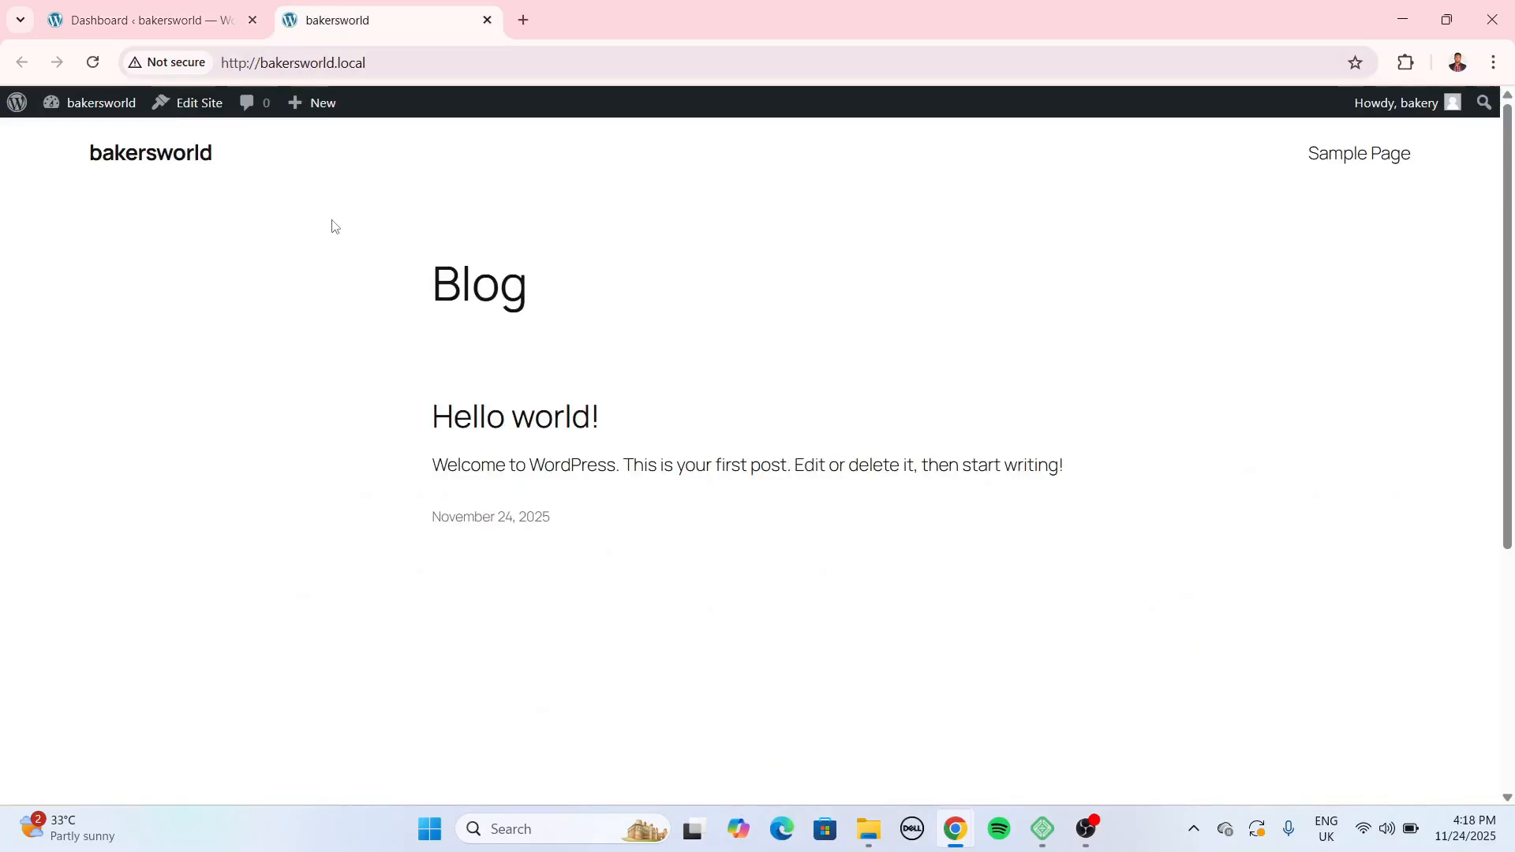
{"action": "left_click", "coordinate": [142, 19]}
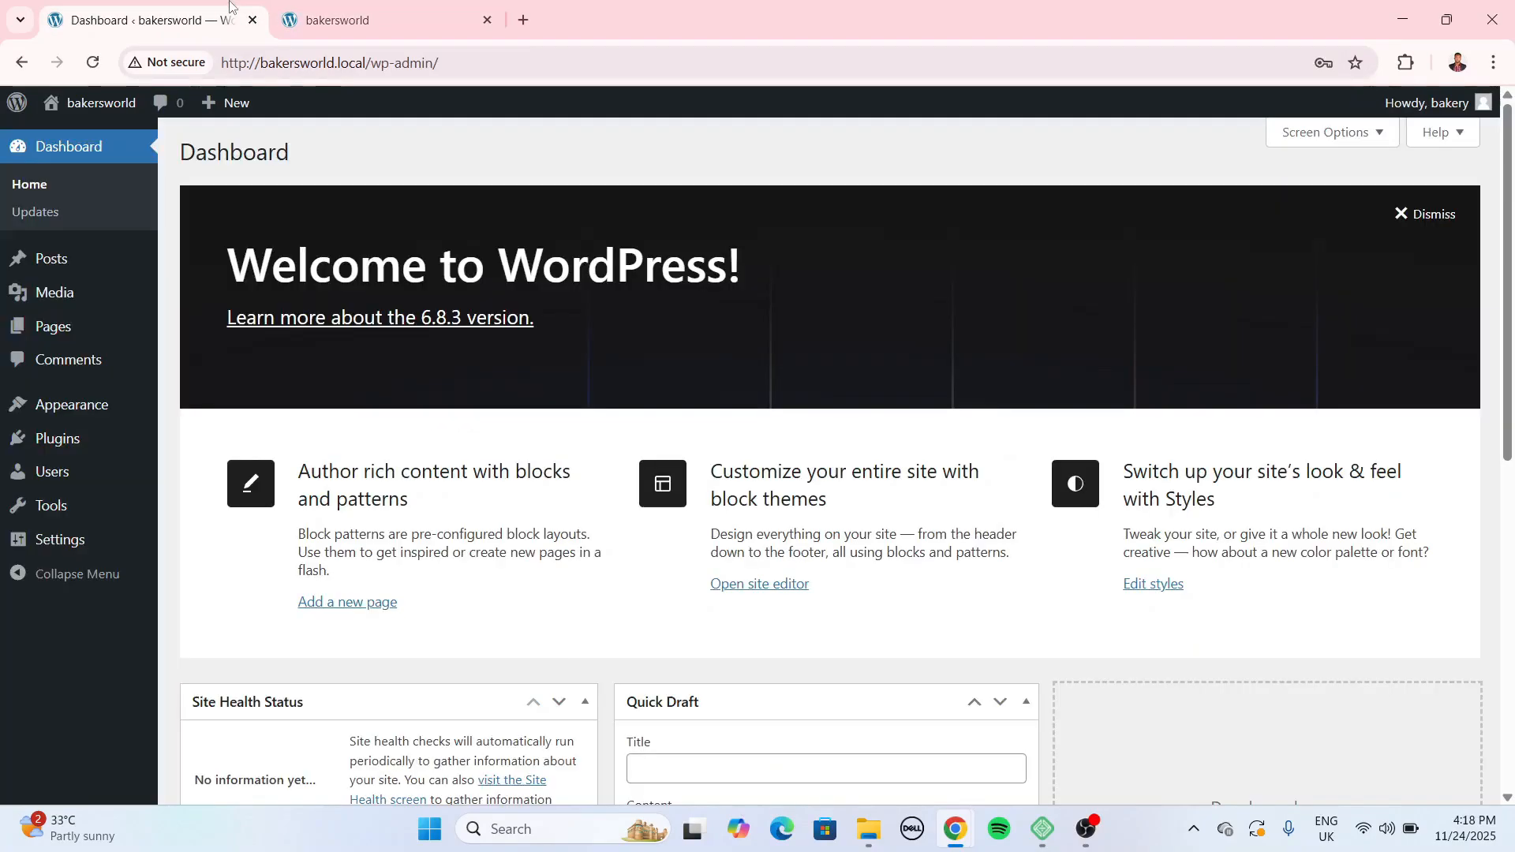
Search the theme library for astra, and install and activate the Astra theme.
{"action": "mouse_move", "coordinate": [92, 407]}
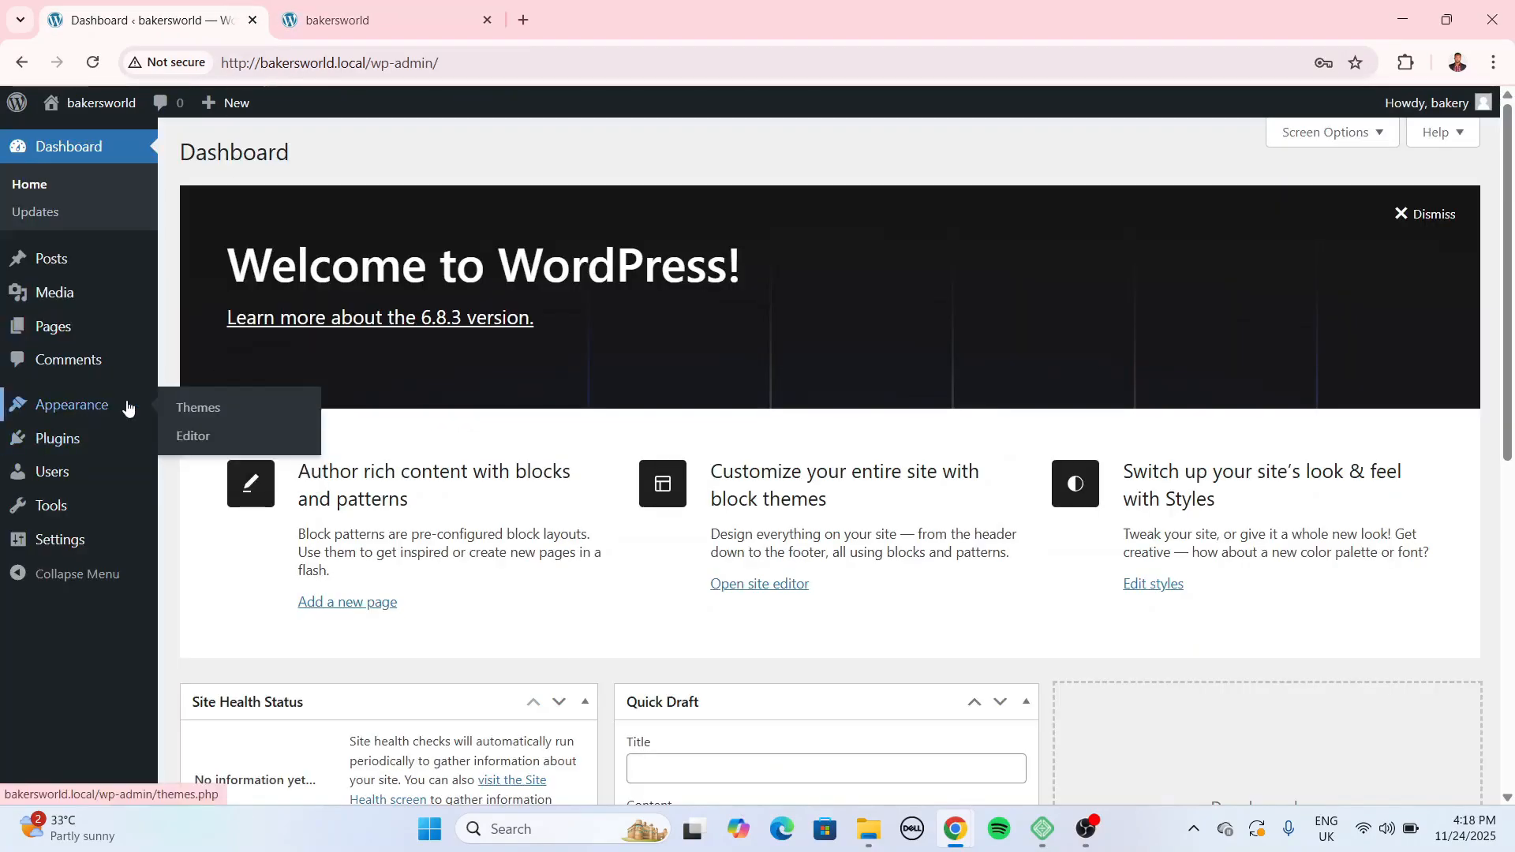
{"action": "left_click", "coordinate": [199, 407]}
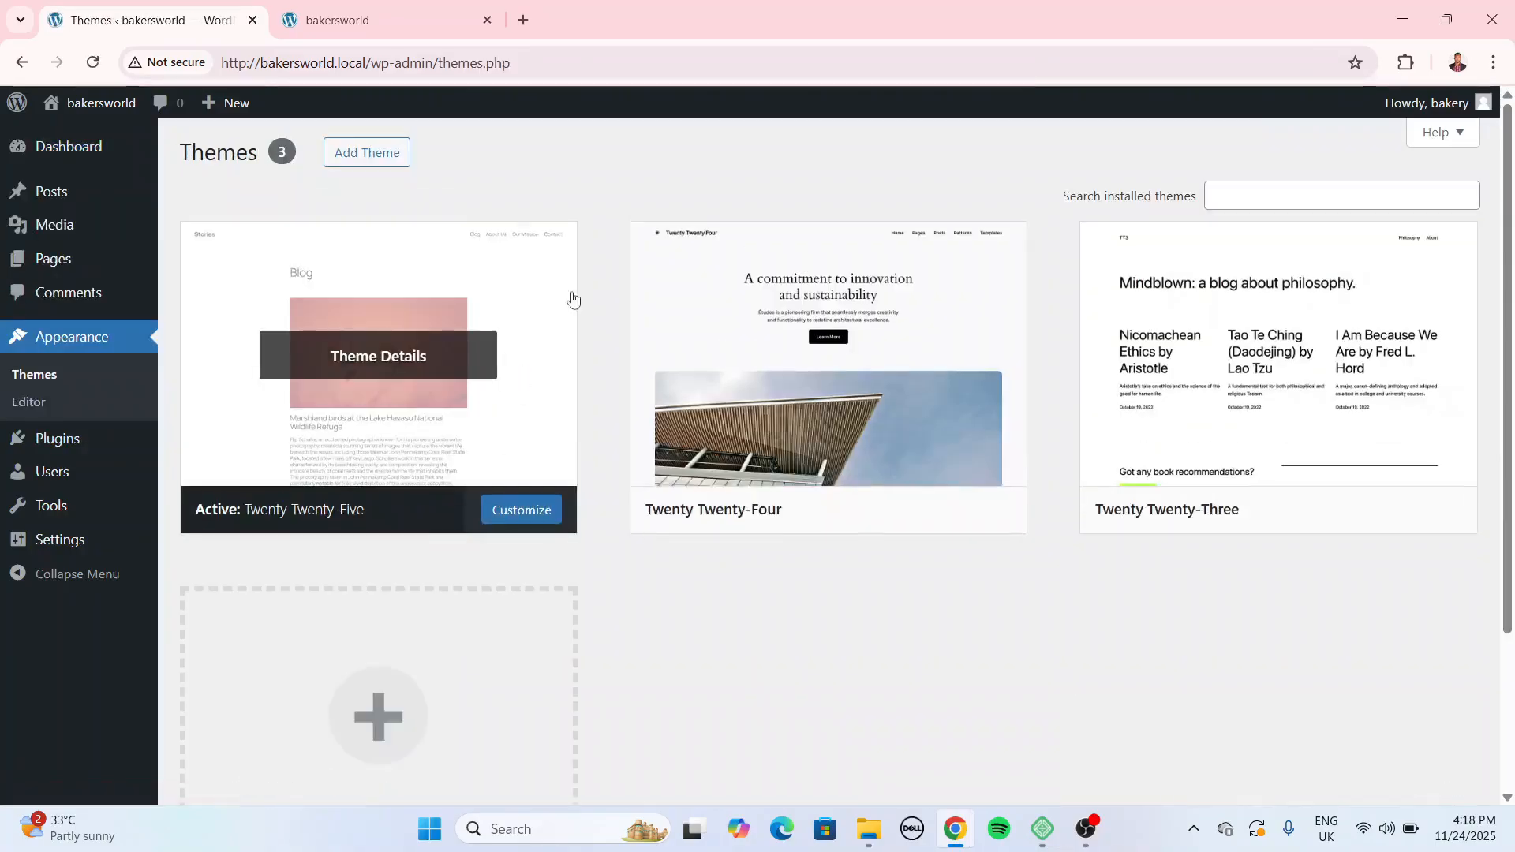
{"action": "left_click", "coordinate": [370, 152]}
{"action": "left_click", "coordinate": [1275, 210]}
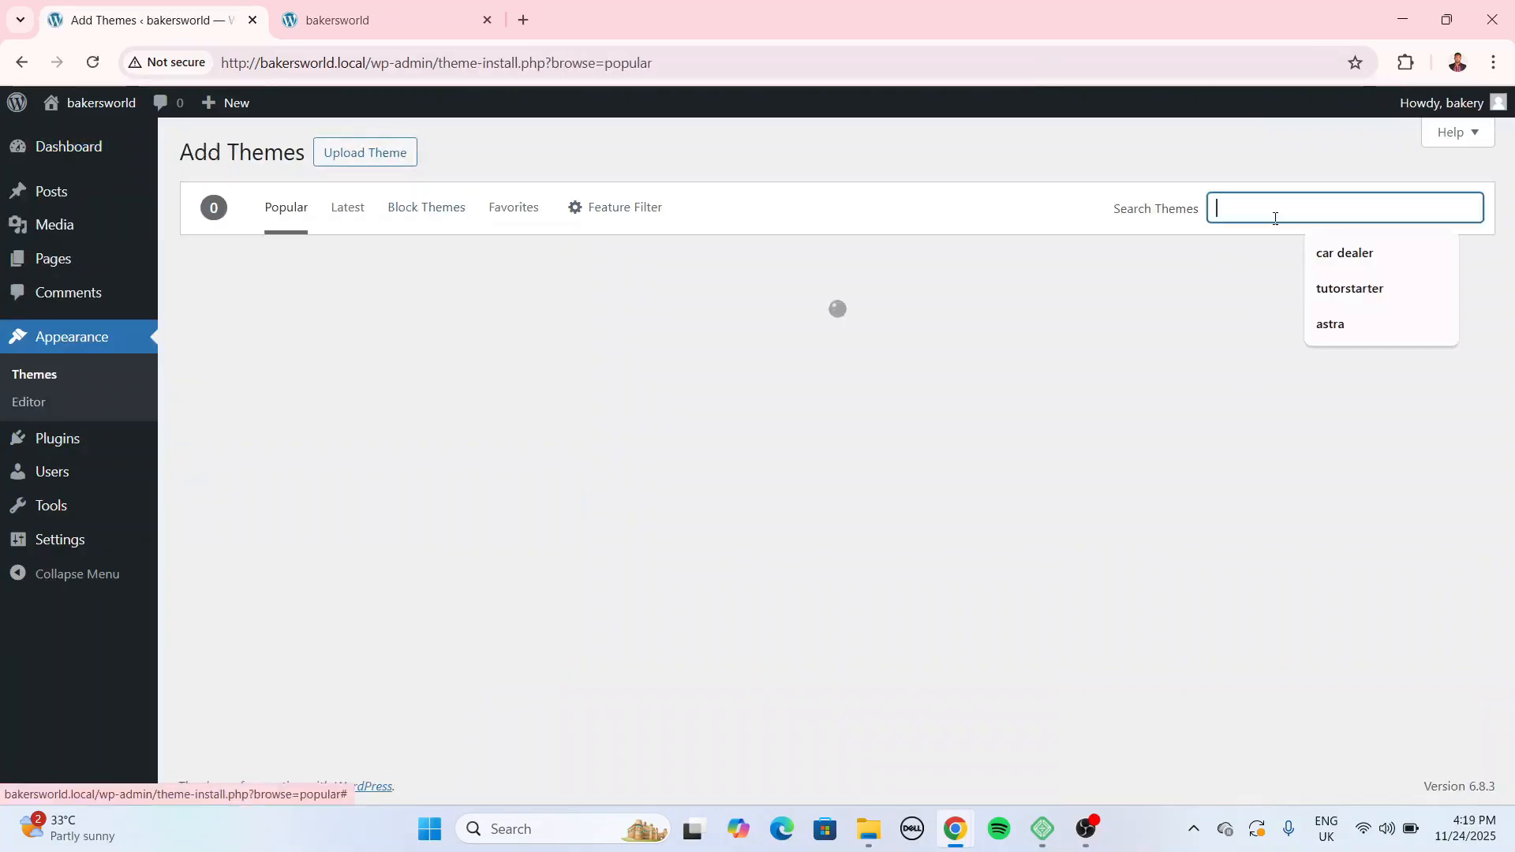
{"action": "type", "text": "astra"}
{"action": "left_click", "coordinate": [440, 561]}
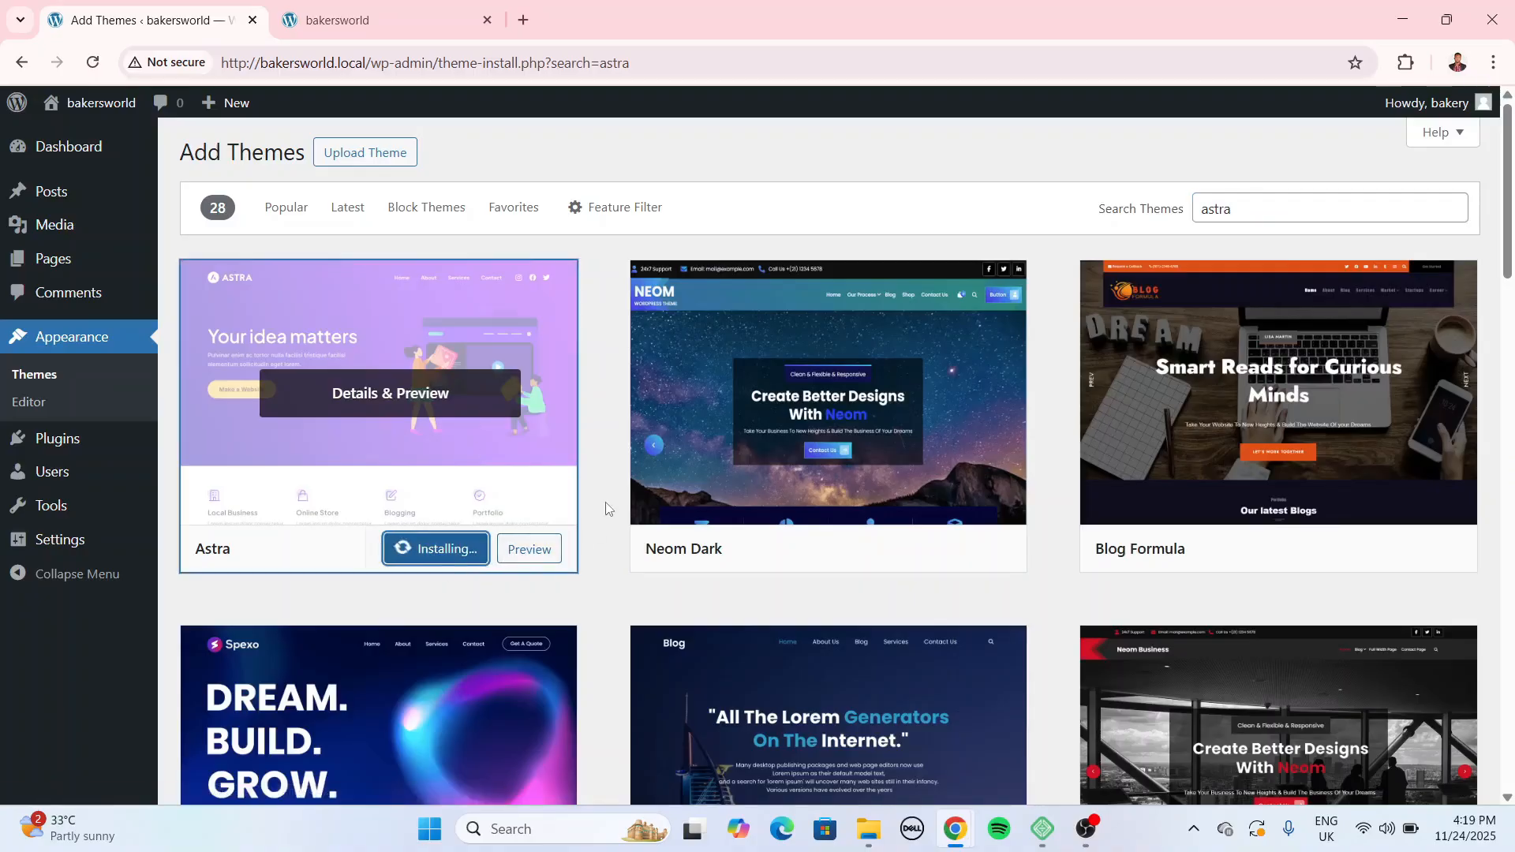
Search for the plugin "starter templates", and install and activate Starter Templates by Brainstorm Force.
{"action": "mouse_move", "coordinate": [84, 584]}
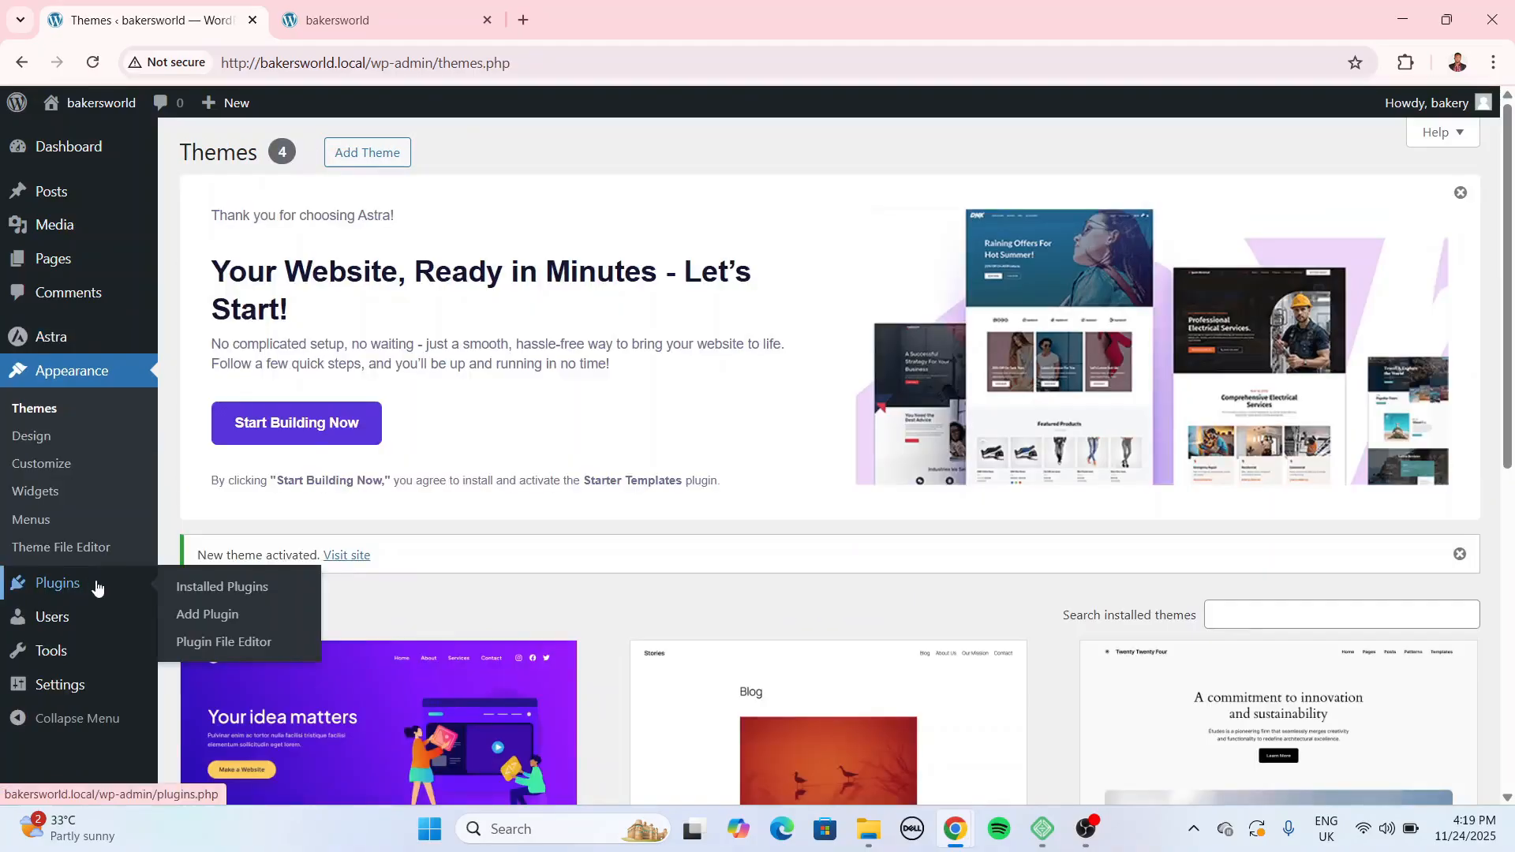
{"action": "left_click", "coordinate": [237, 618]}
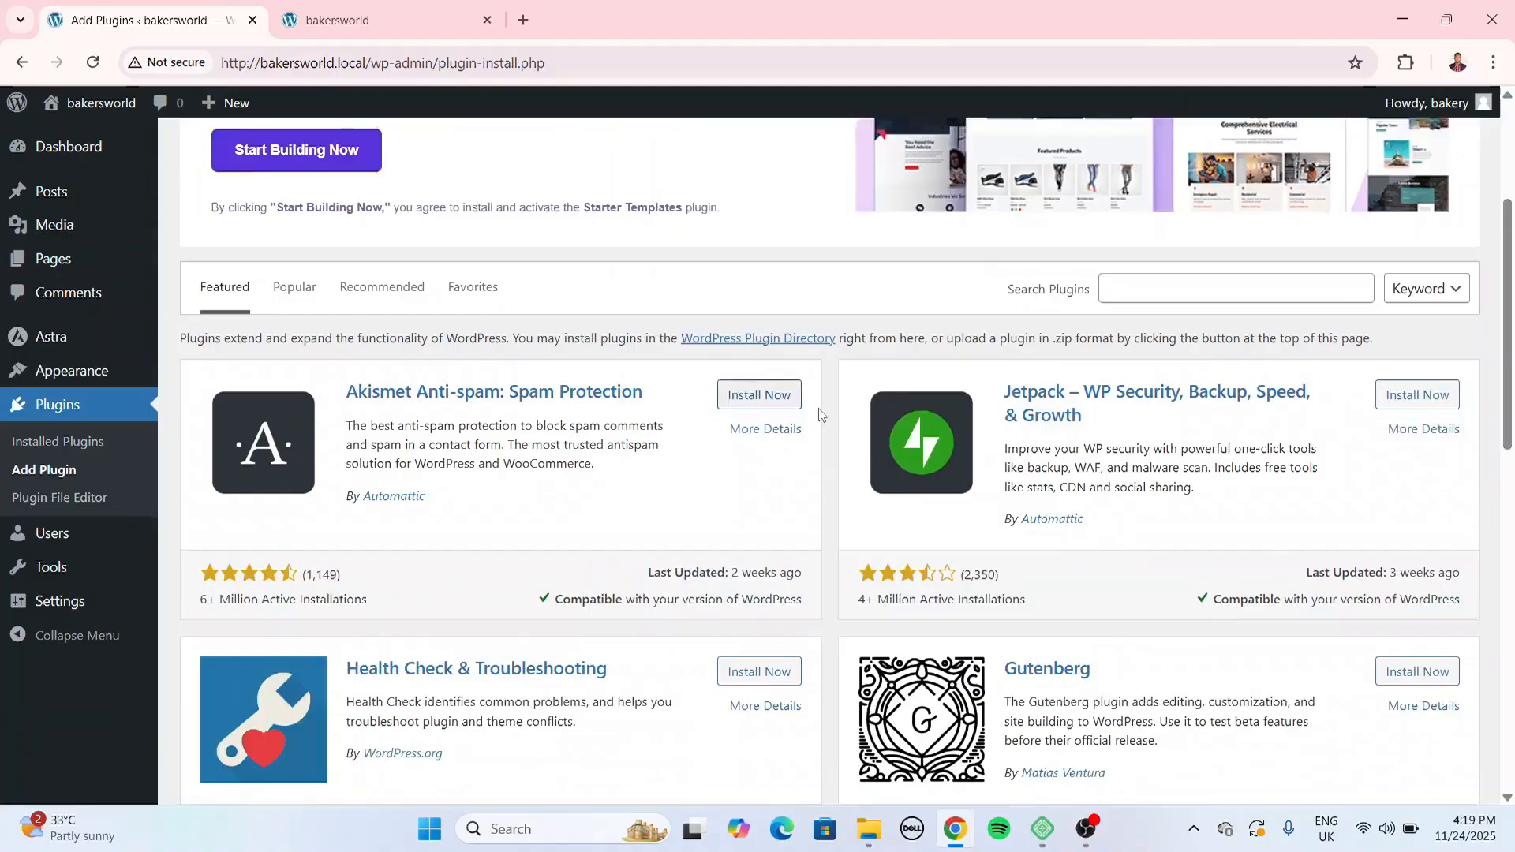
{"action": "left_click", "coordinate": [1202, 264]}
{"action": "type", "text": "start"}
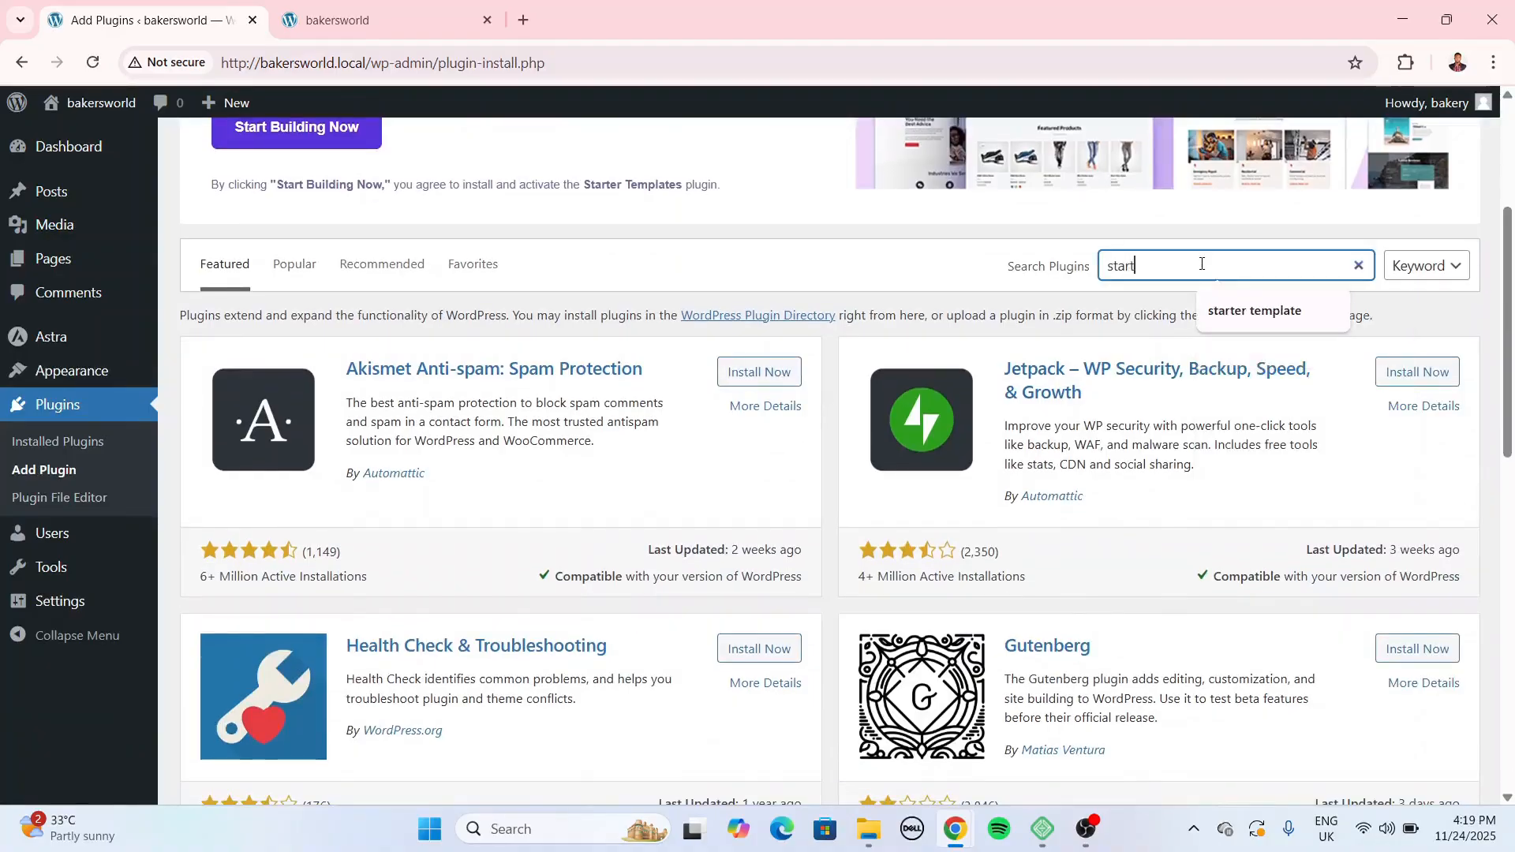
{"action": "type", "text": "er template"}
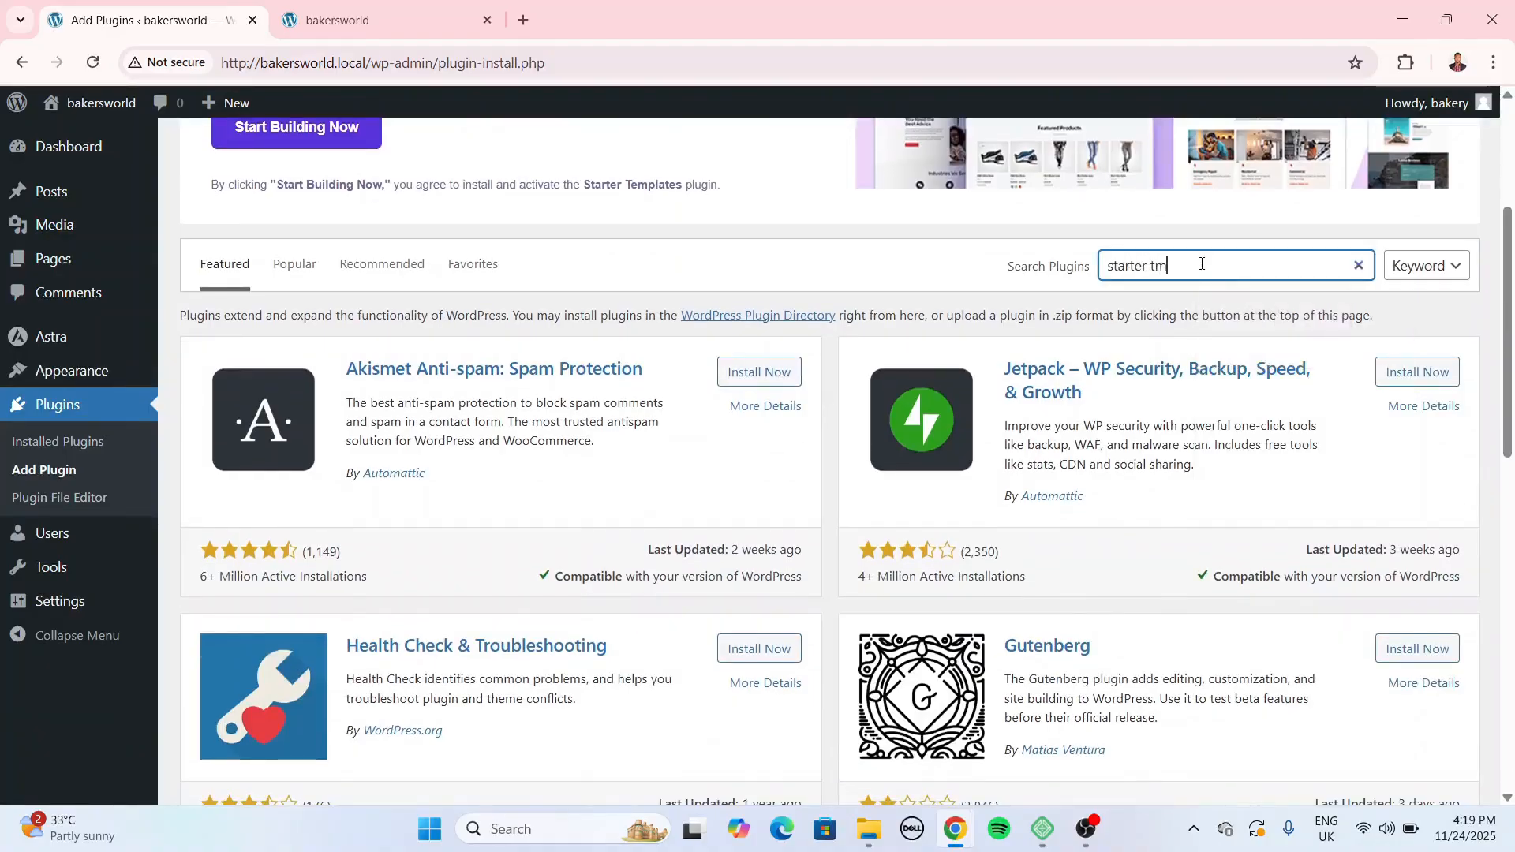
{"action": "type", "text": "s"}
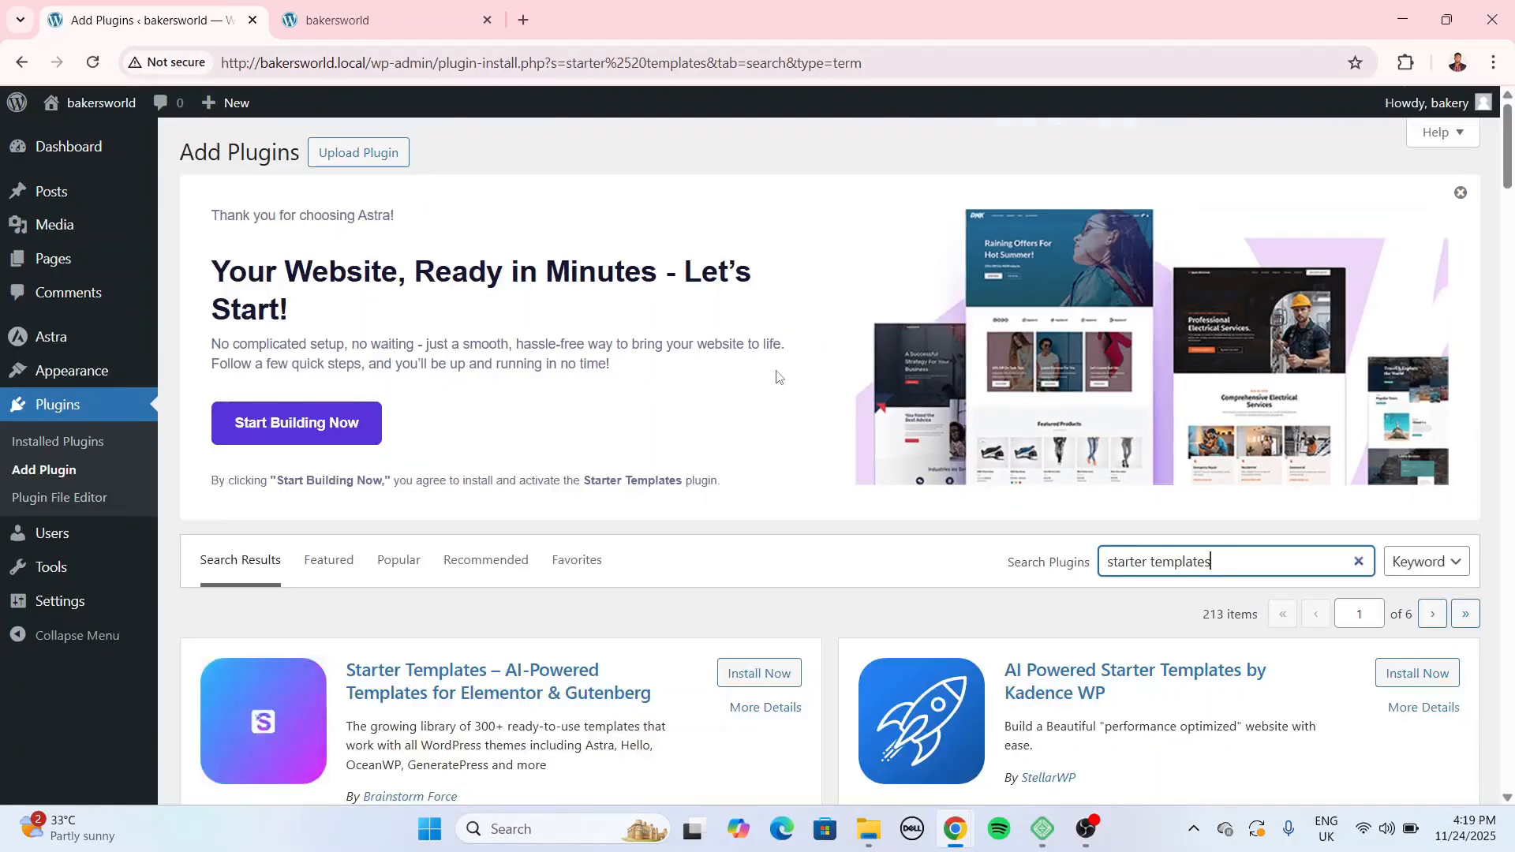
{"action": "scroll", "coordinate": [811, 397], "scroll_direction": "down", "scroll_amount": 3}
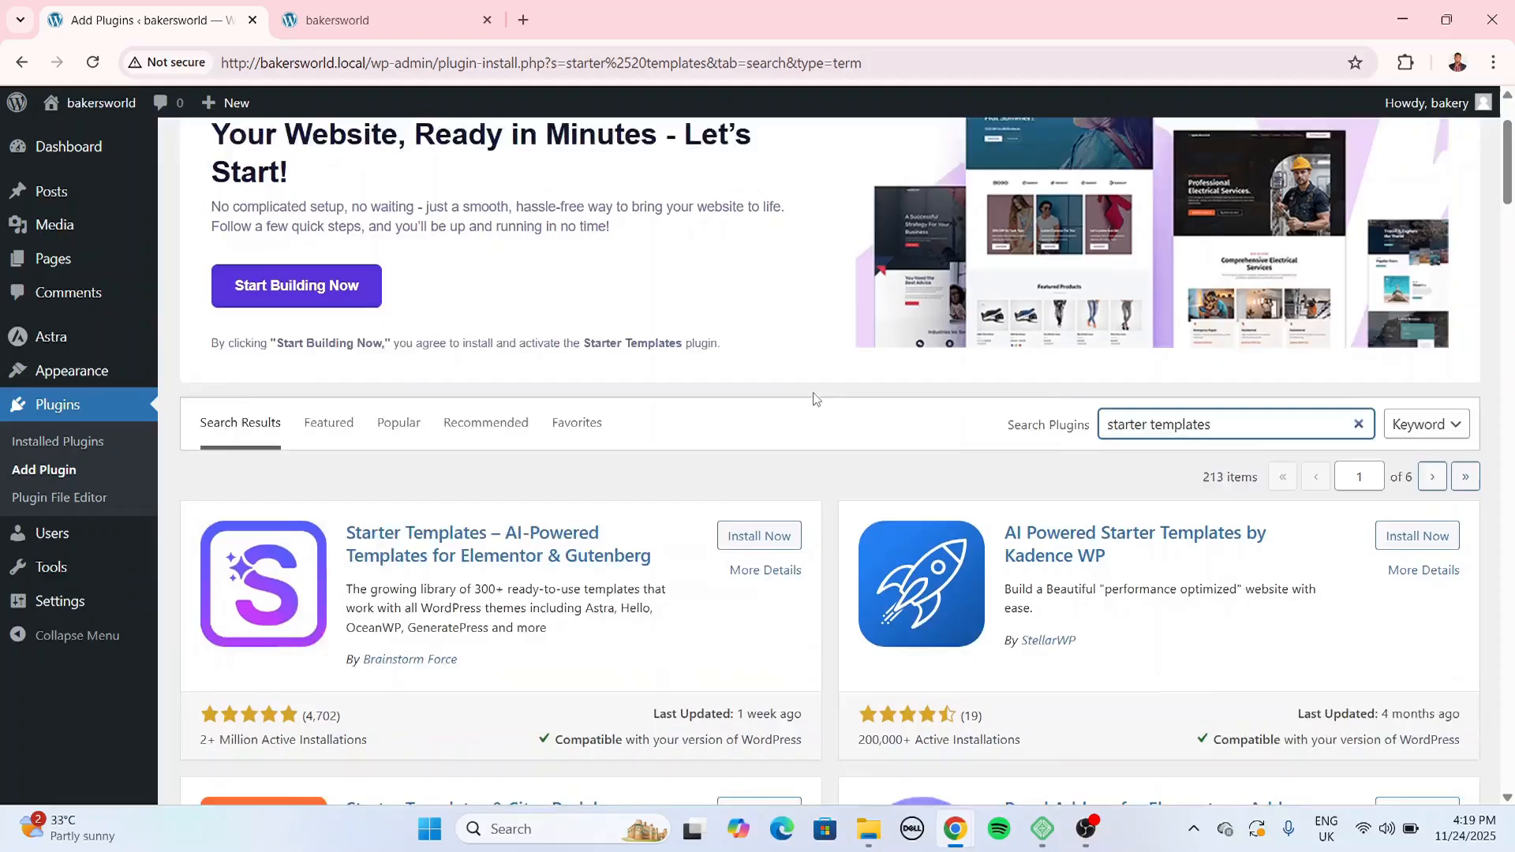
{"action": "left_click", "coordinate": [763, 476]}
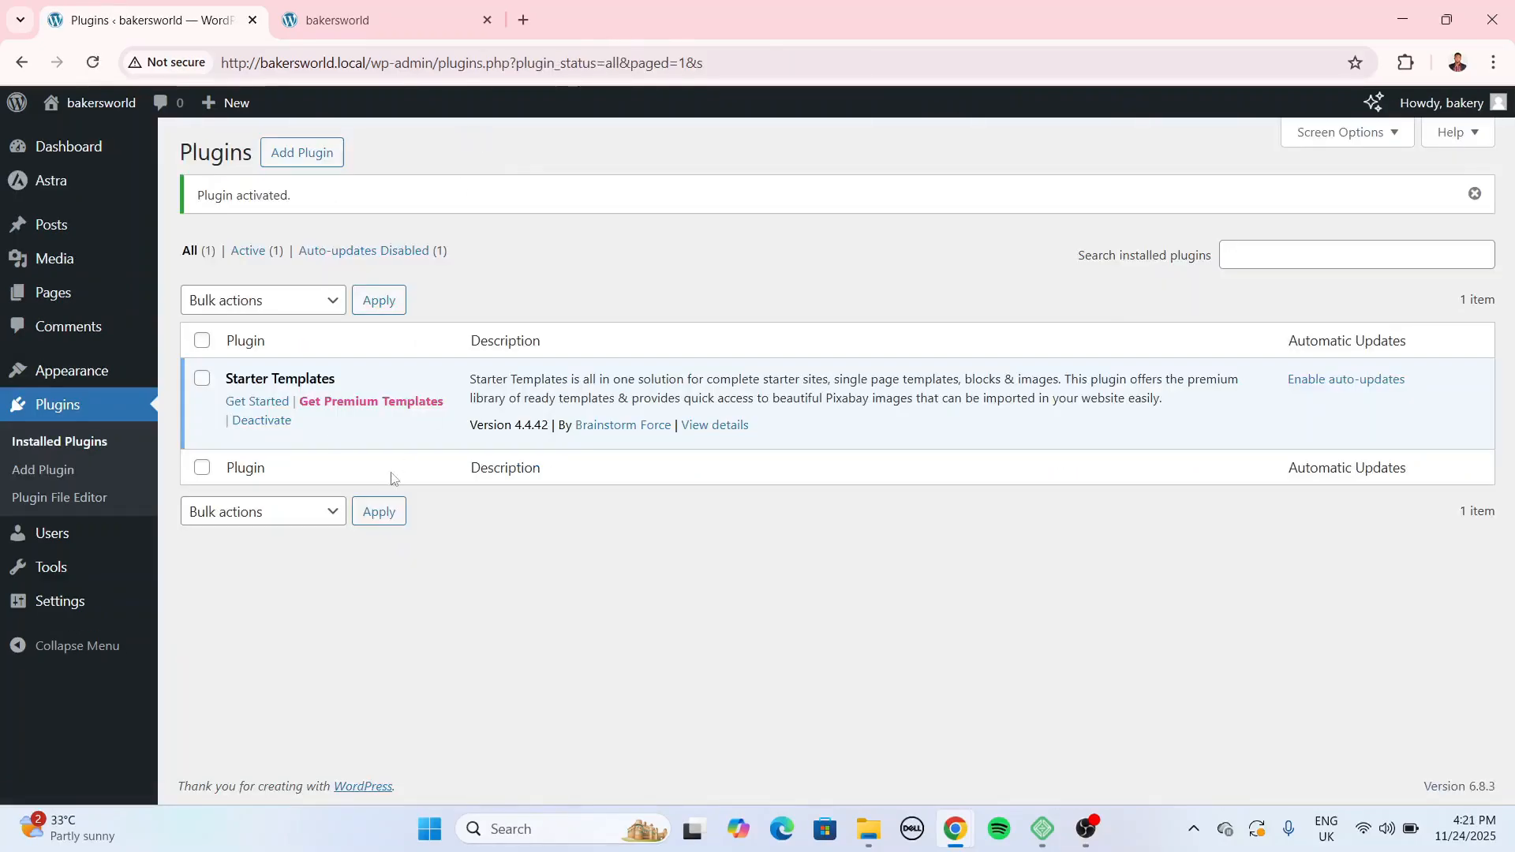
Get started with Starter Templates, building with the classic templates and Elementor as page builder.
{"action": "left_click", "coordinate": [262, 404]}
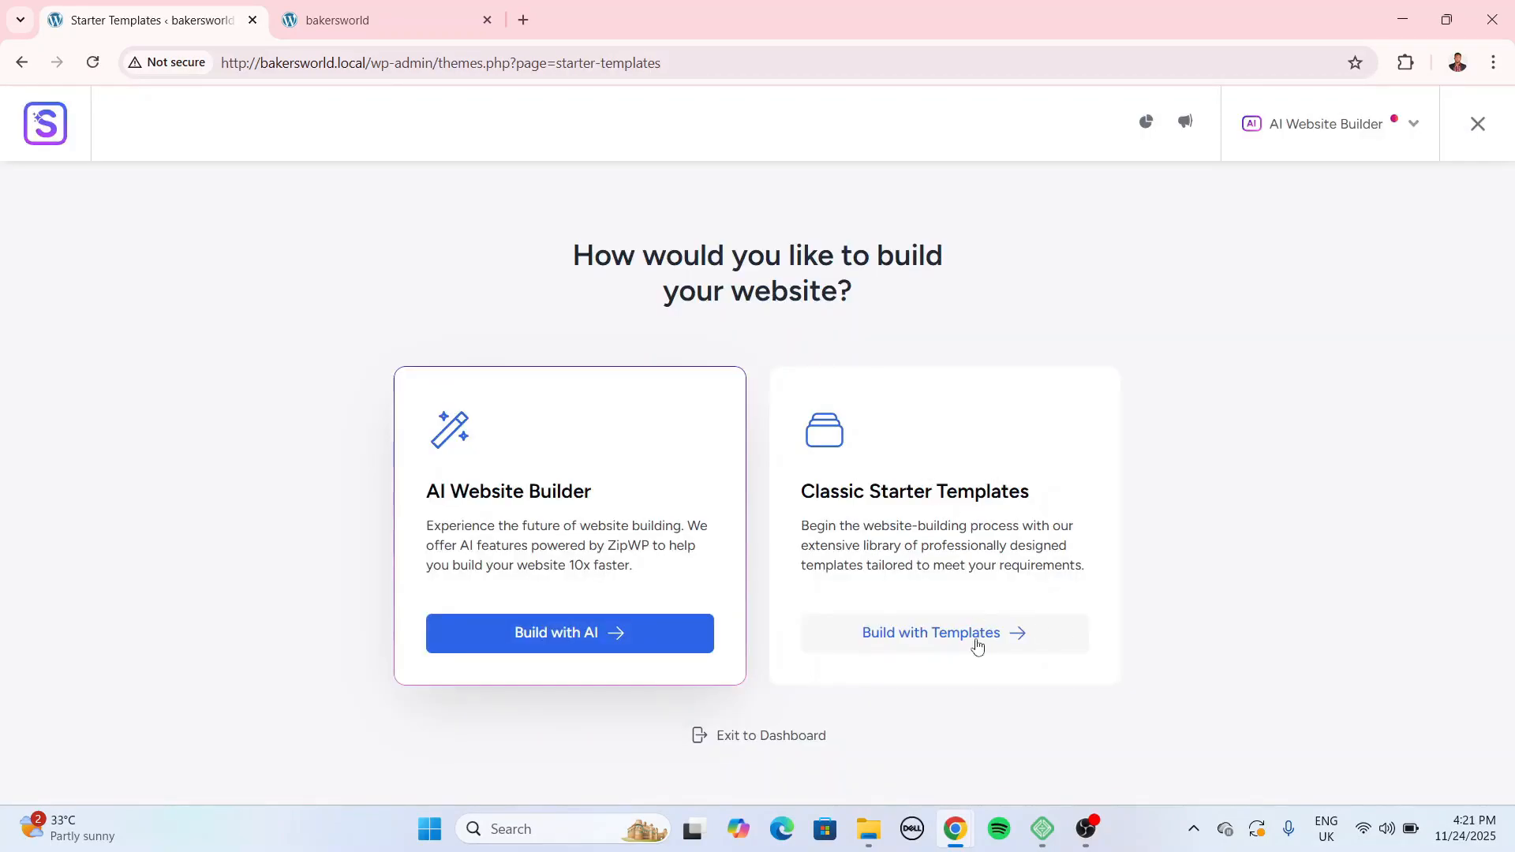
{"action": "left_click", "coordinate": [976, 641]}
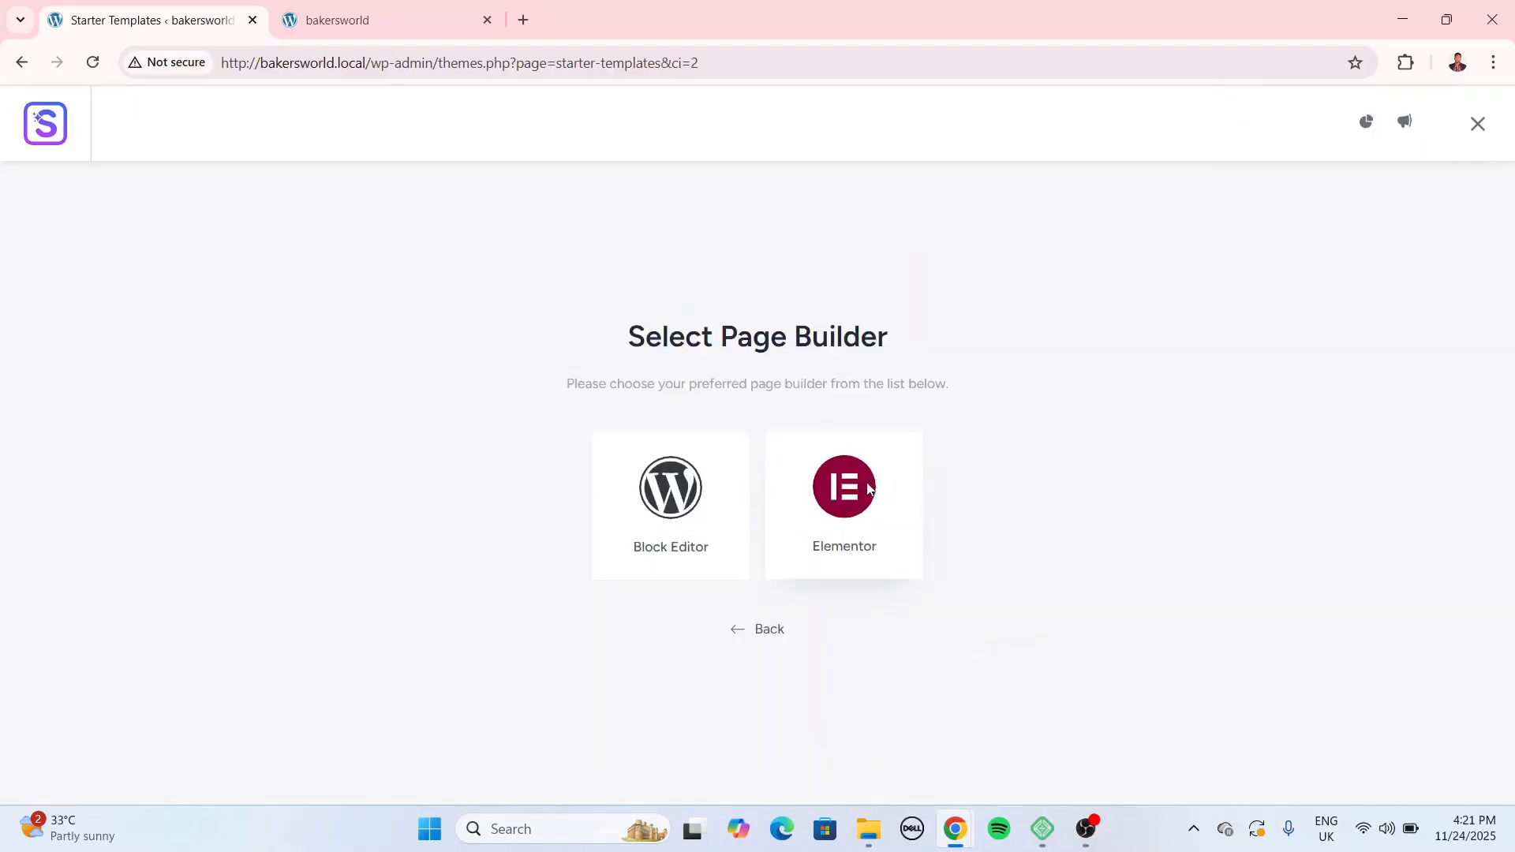
{"action": "left_click", "coordinate": [869, 489]}
{"action": "left_click", "coordinate": [1383, 296]}
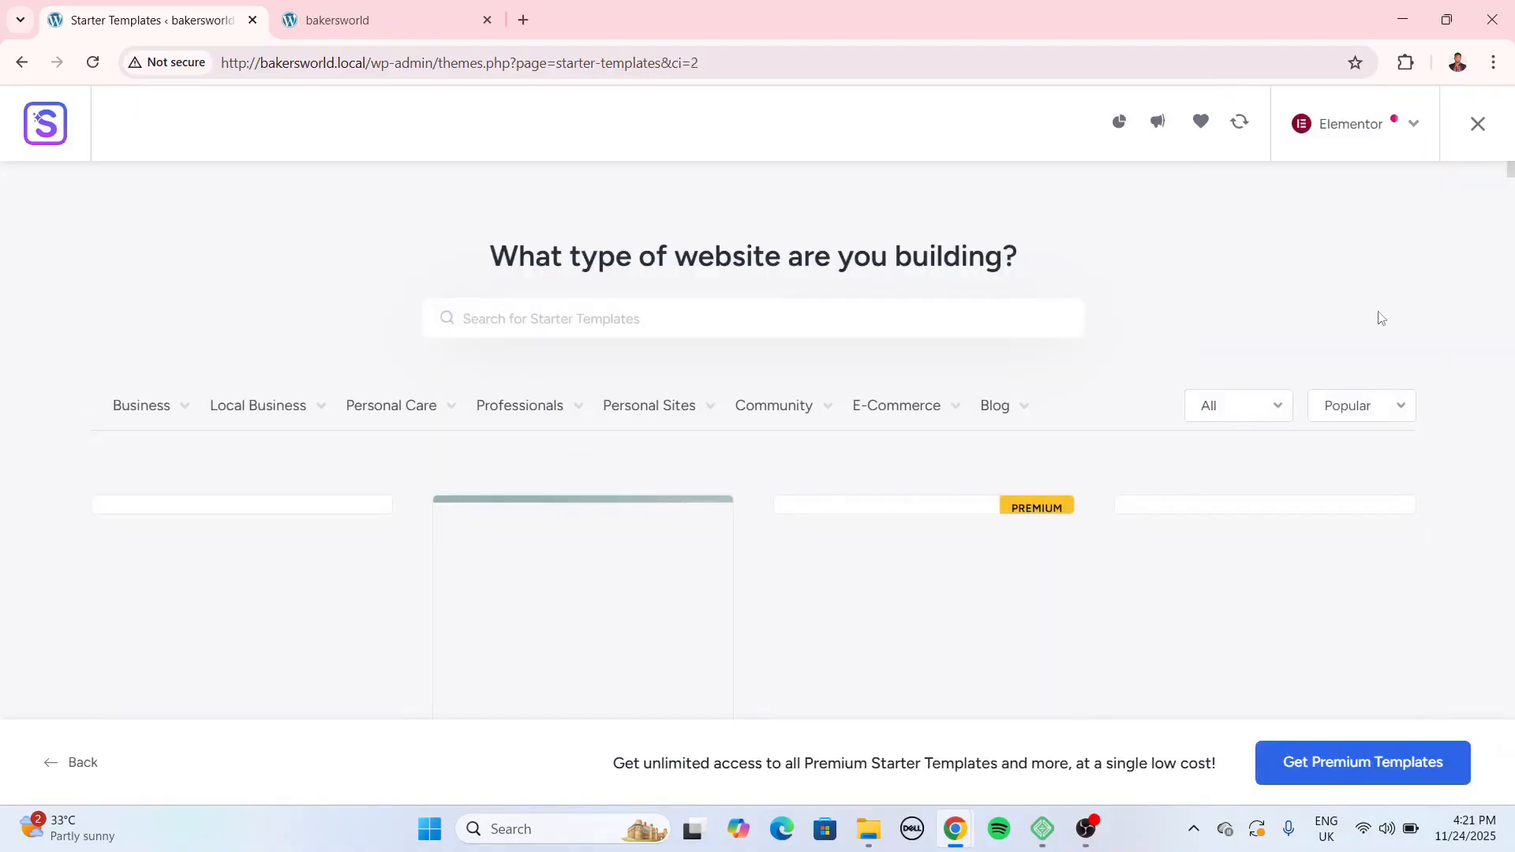
Filter the starter templates by the LMS type under E-Learning and browse the matching designs.
{"action": "scroll", "coordinate": [1082, 474], "scroll_direction": "down", "scroll_amount": 4}
{"action": "scroll", "coordinate": [1389, 297], "scroll_direction": "up", "scroll_amount": 4}
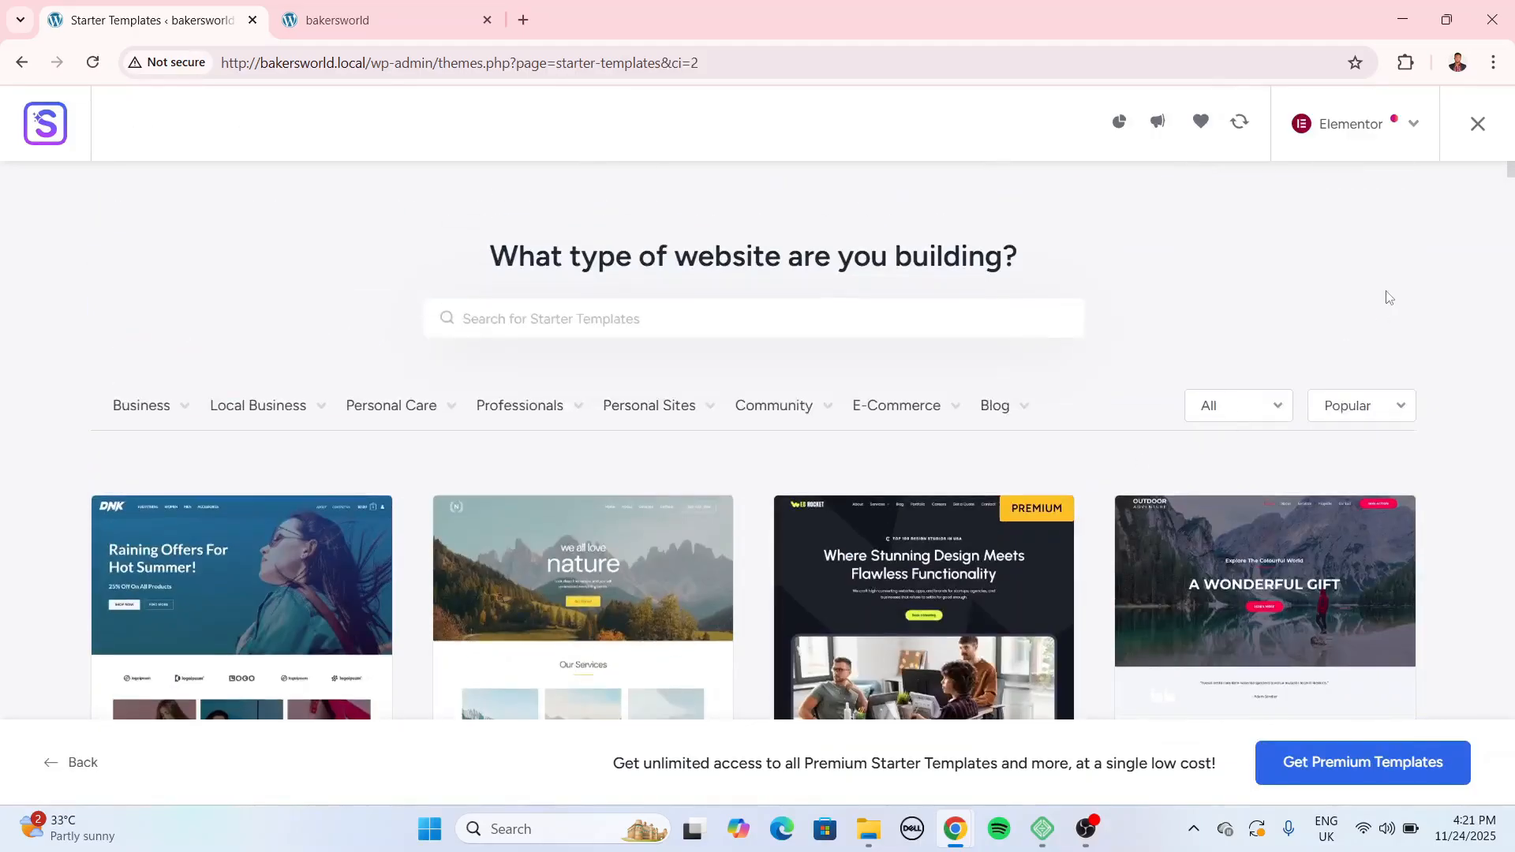
{"action": "mouse_move", "coordinate": [894, 410]}
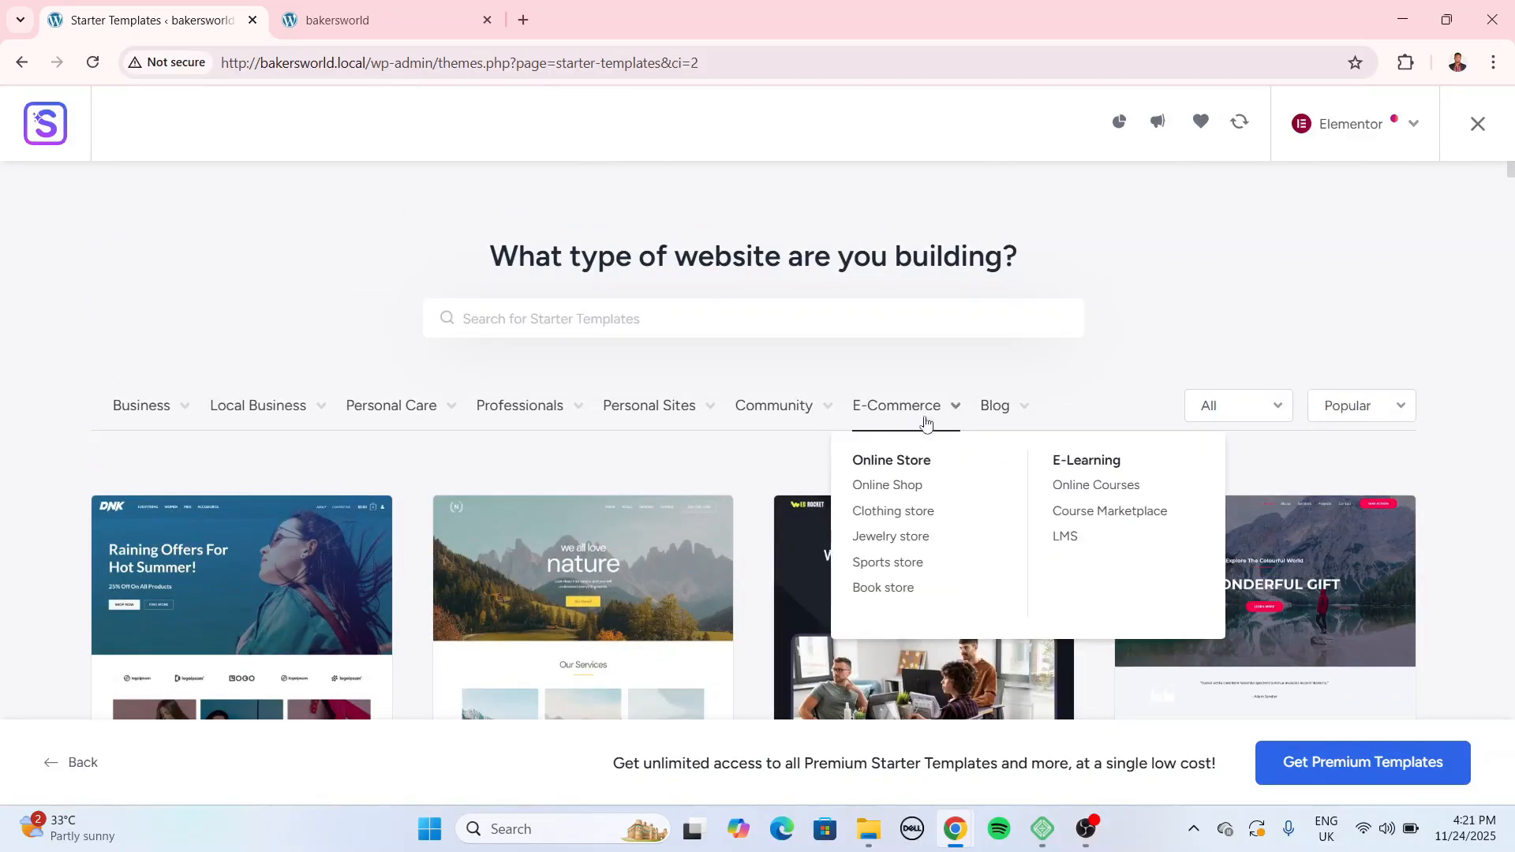
{"action": "left_click", "coordinate": [1067, 536]}
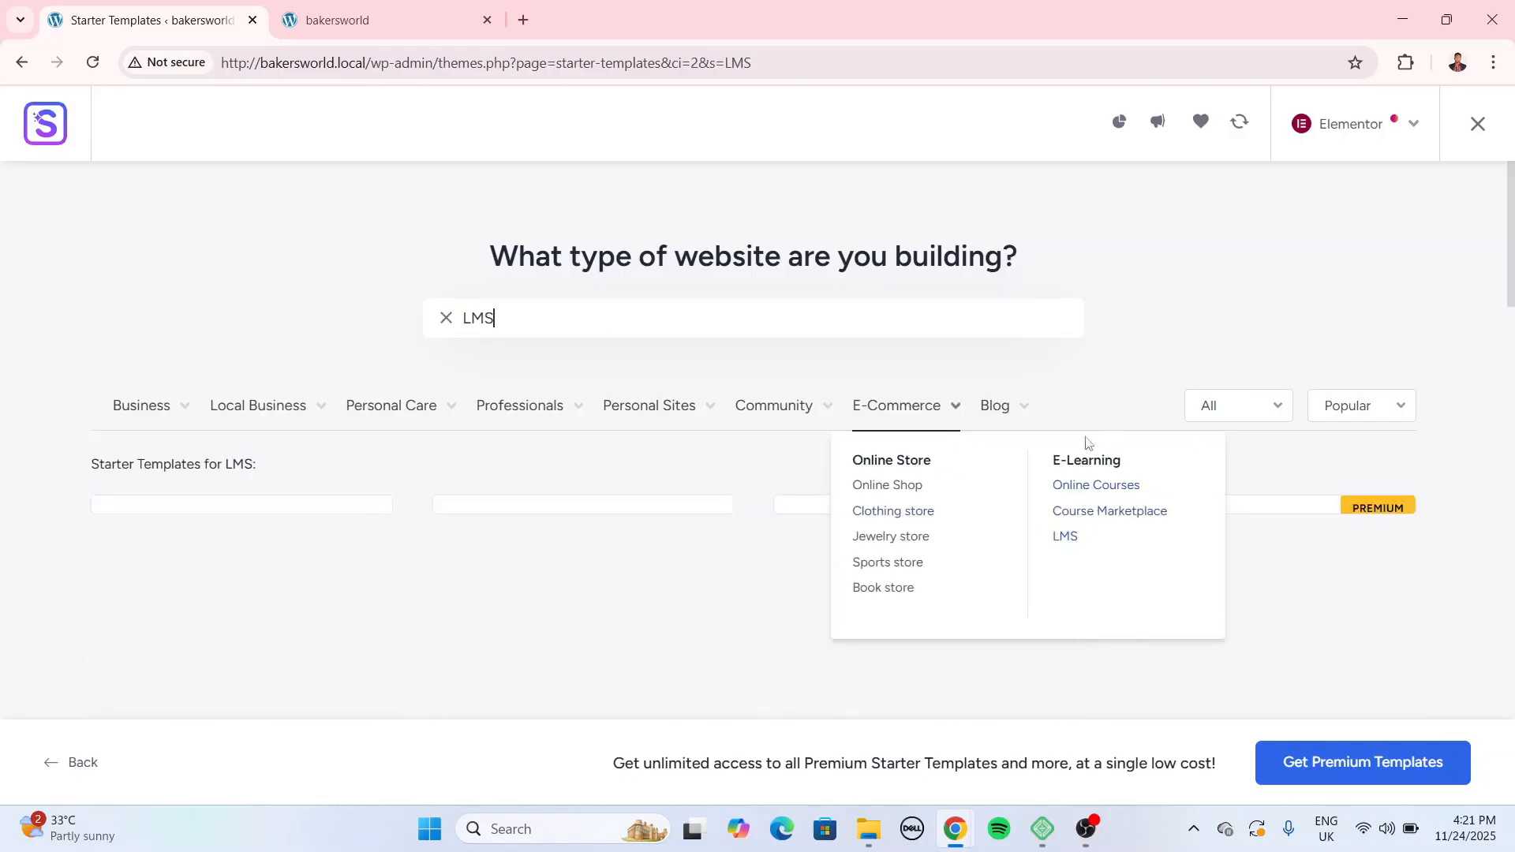
{"action": "scroll", "coordinate": [1100, 384], "scroll_direction": "down", "scroll_amount": 3}
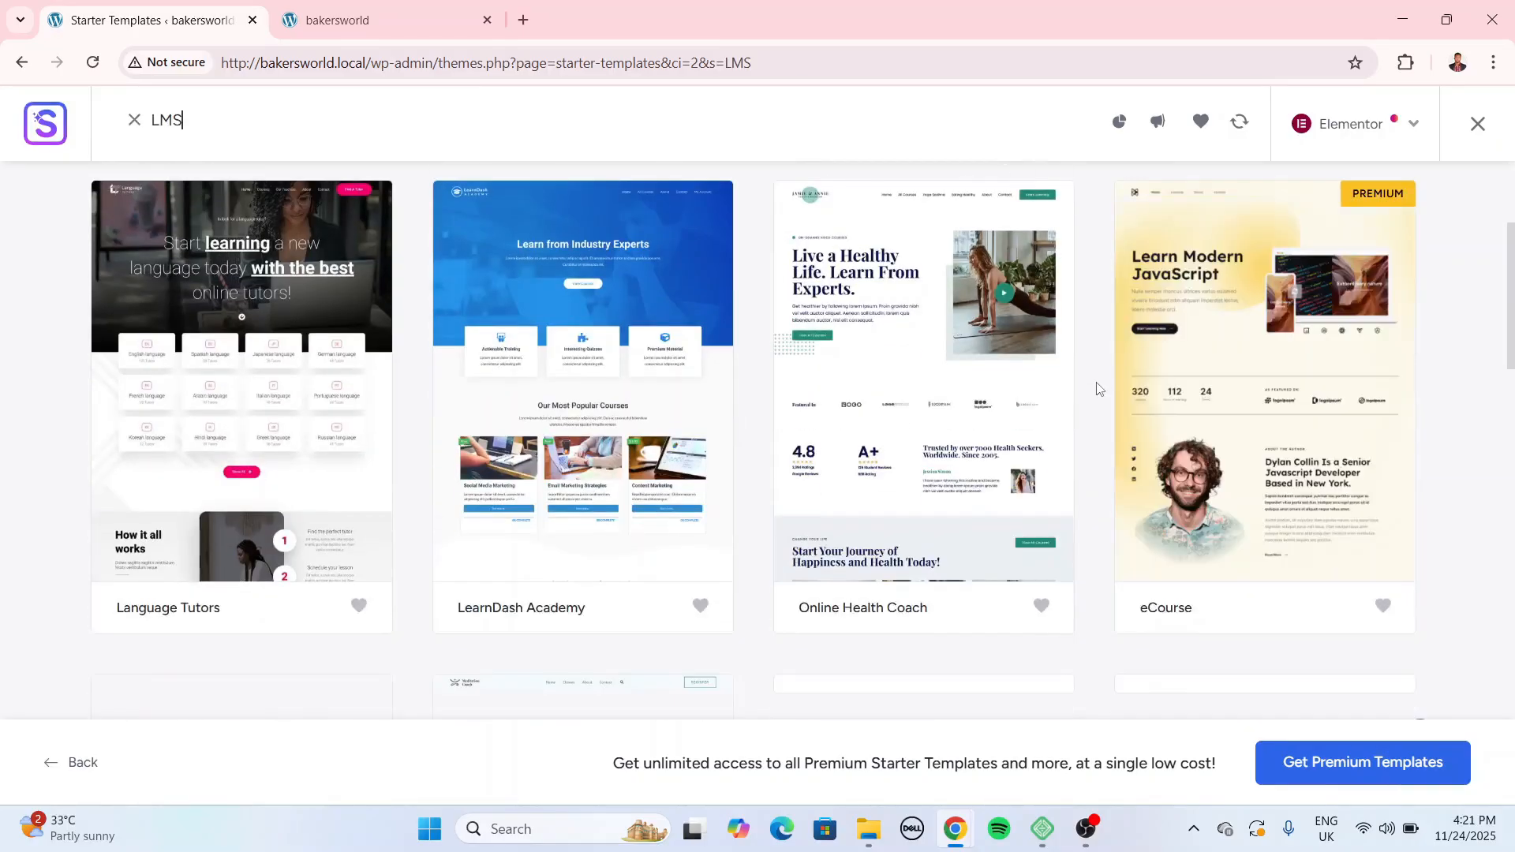
Select the Learn Baking starter template, try its color palettes, and continue with the teal-green Style 8 palette.
{"action": "scroll", "coordinate": [1160, 419], "scroll_direction": "down", "scroll_amount": 7}
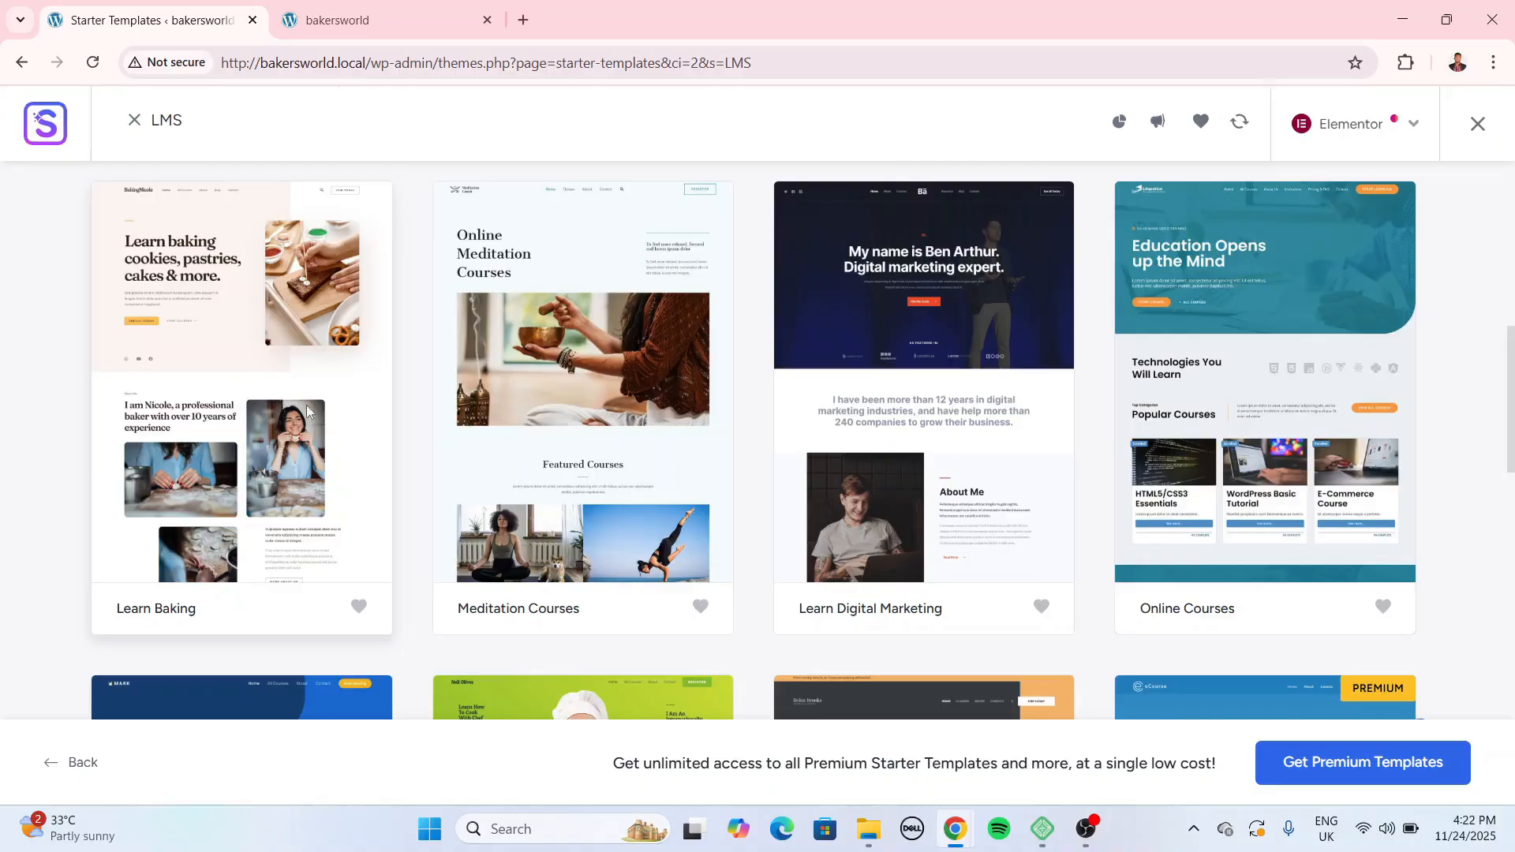
{"action": "left_click", "coordinate": [240, 394]}
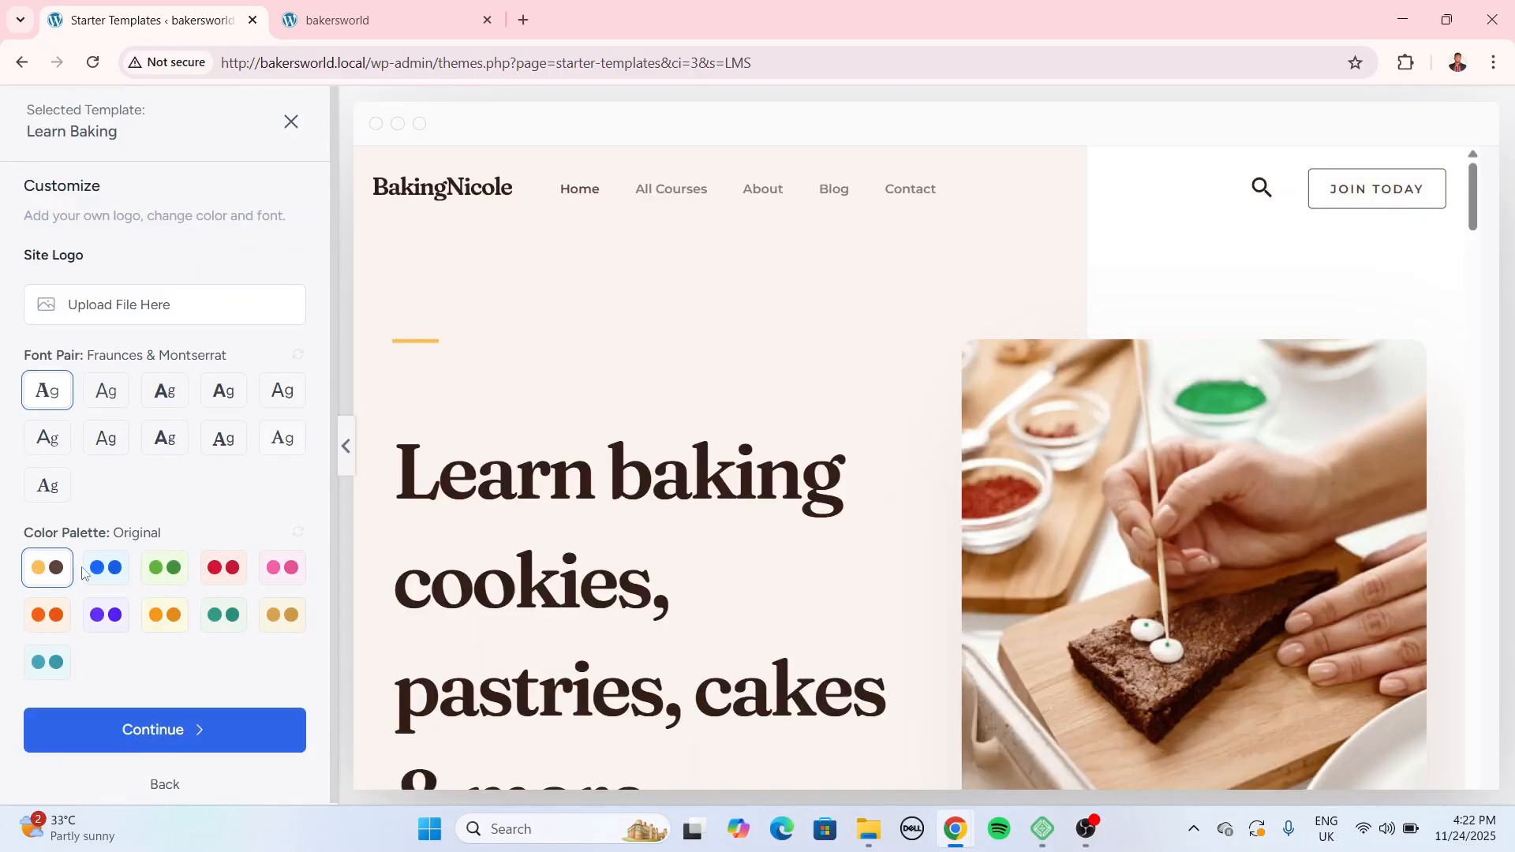
{"action": "left_click", "coordinate": [116, 570]}
{"action": "scroll", "coordinate": [716, 450], "scroll_direction": "down", "scroll_amount": 15}
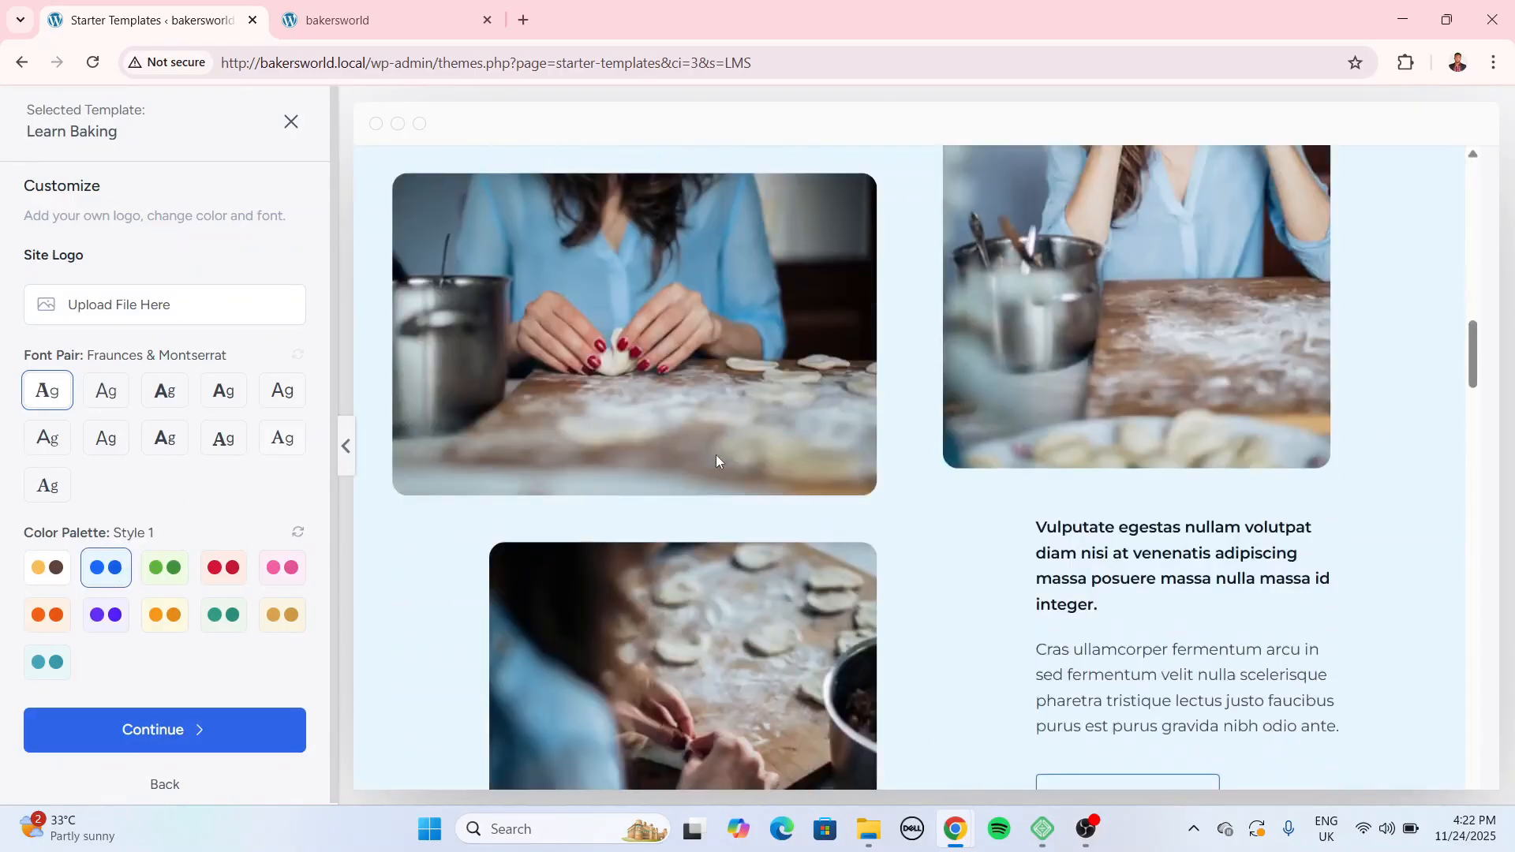
{"action": "scroll", "coordinate": [716, 455], "scroll_direction": "up", "scroll_amount": 5}
{"action": "left_click", "coordinate": [164, 567]}
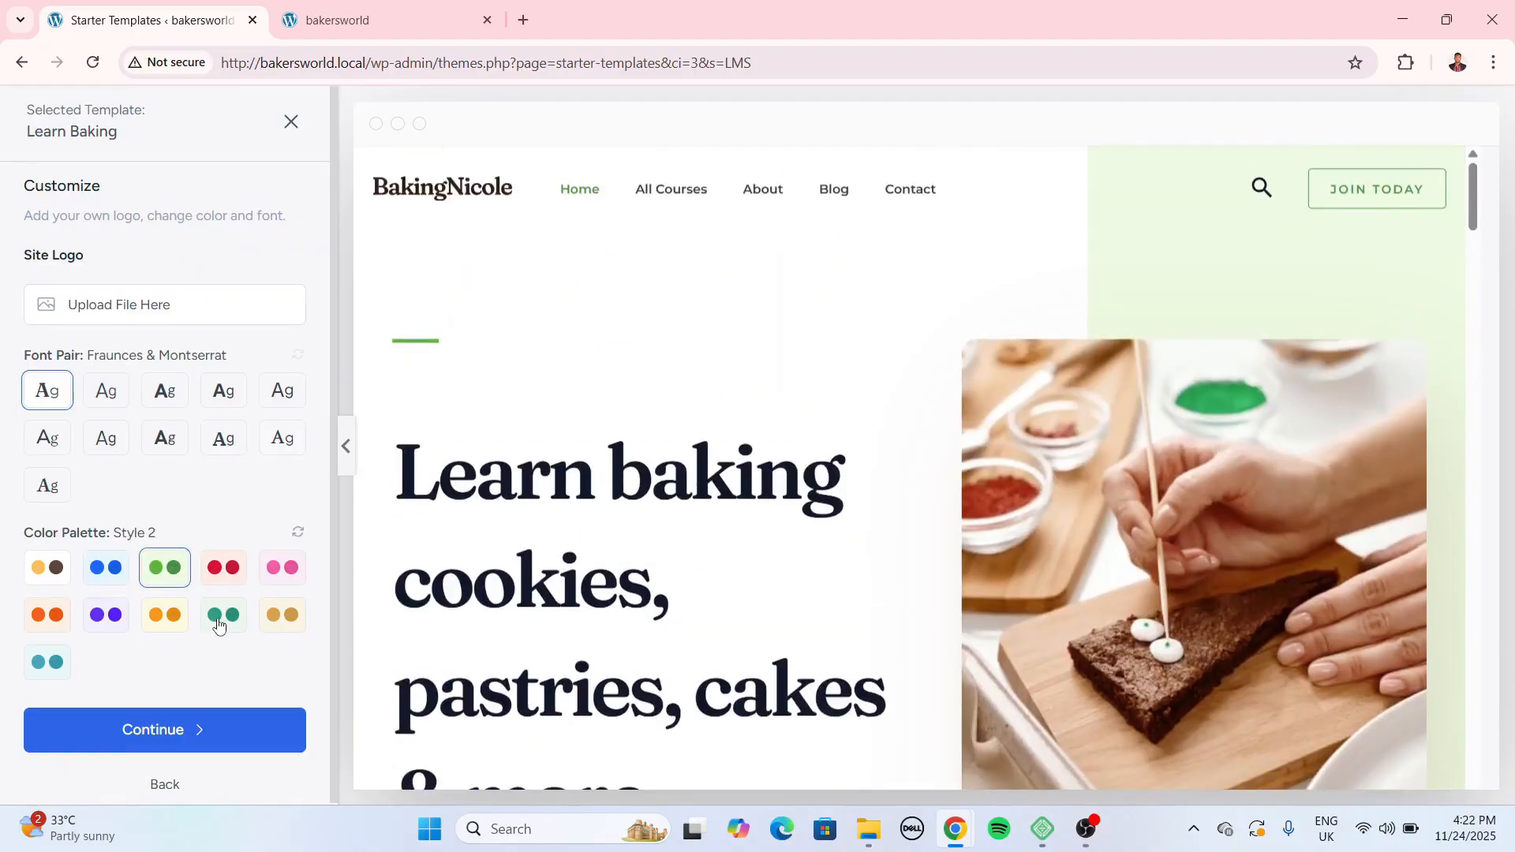
{"action": "left_click", "coordinate": [221, 623]}
{"action": "scroll", "coordinate": [534, 575], "scroll_direction": "down", "scroll_amount": 8}
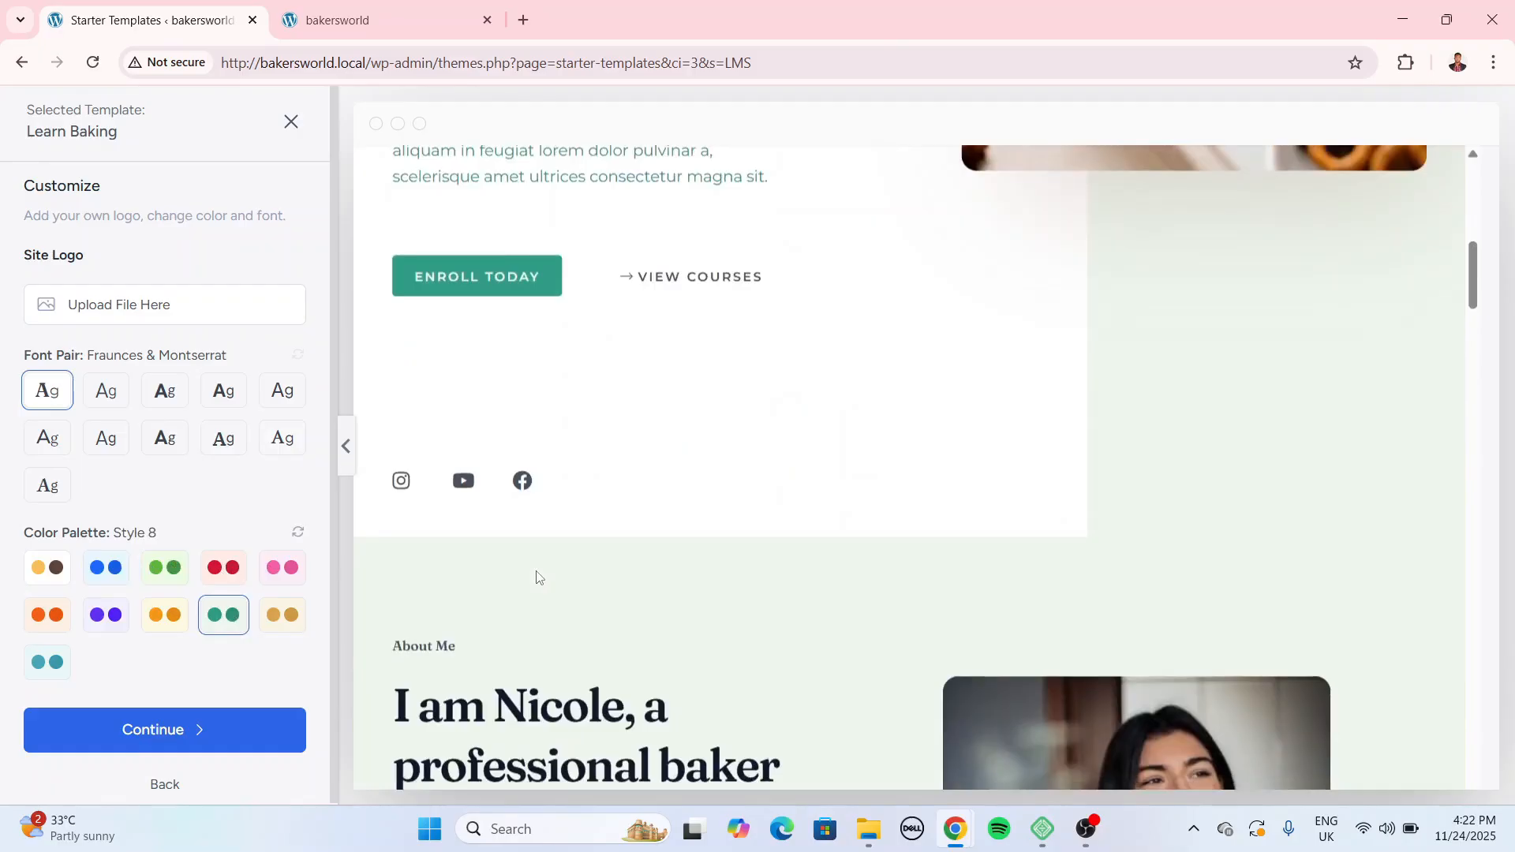
{"action": "scroll", "coordinate": [534, 576], "scroll_direction": "up", "scroll_amount": 6}
{"action": "scroll", "coordinate": [537, 575], "scroll_direction": "up", "scroll_amount": 3}
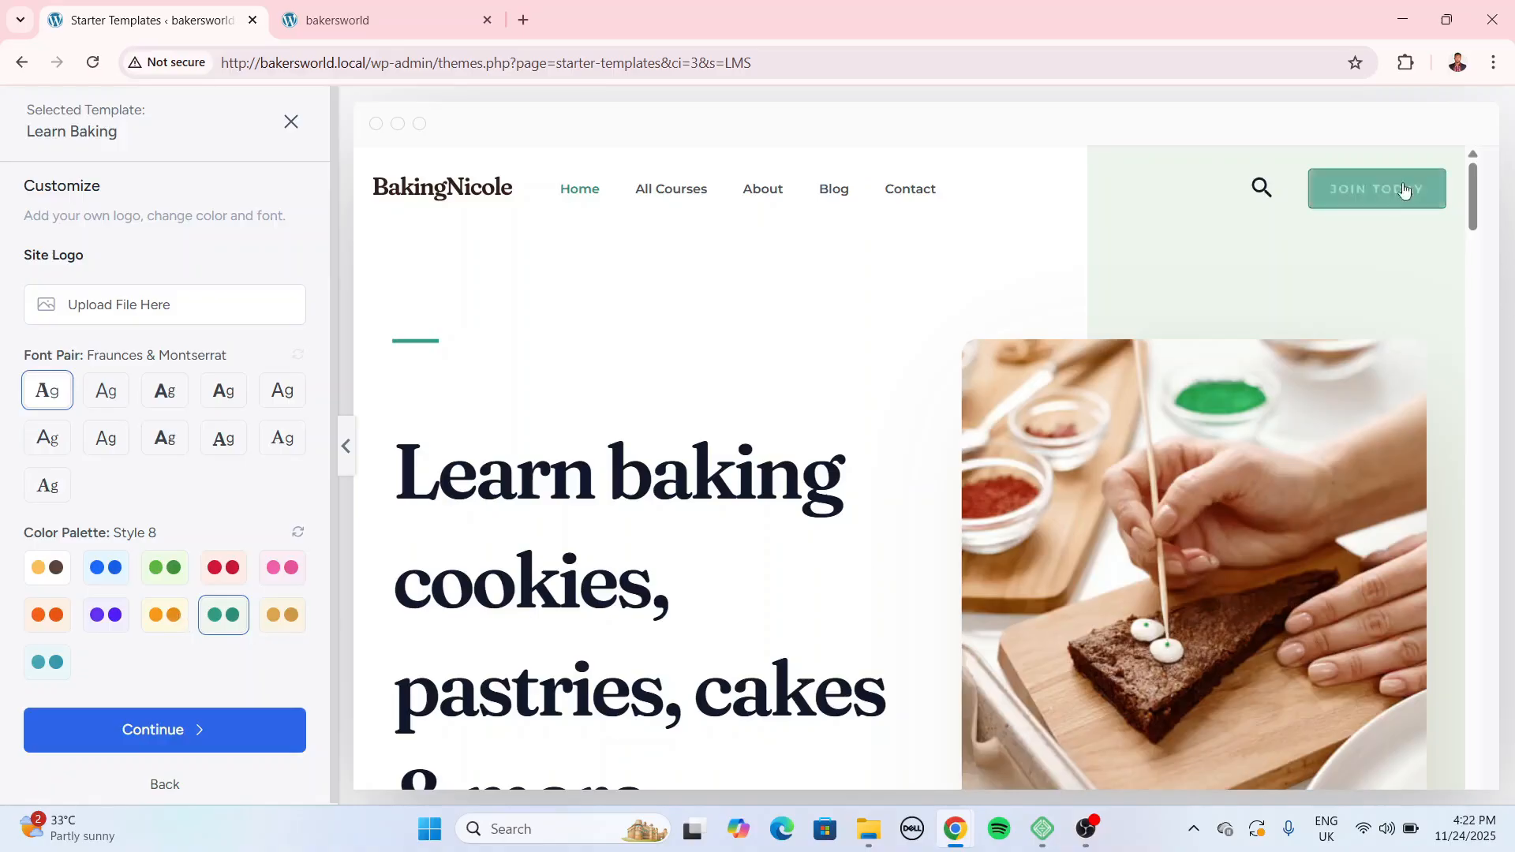
{"action": "left_click", "coordinate": [178, 732]}
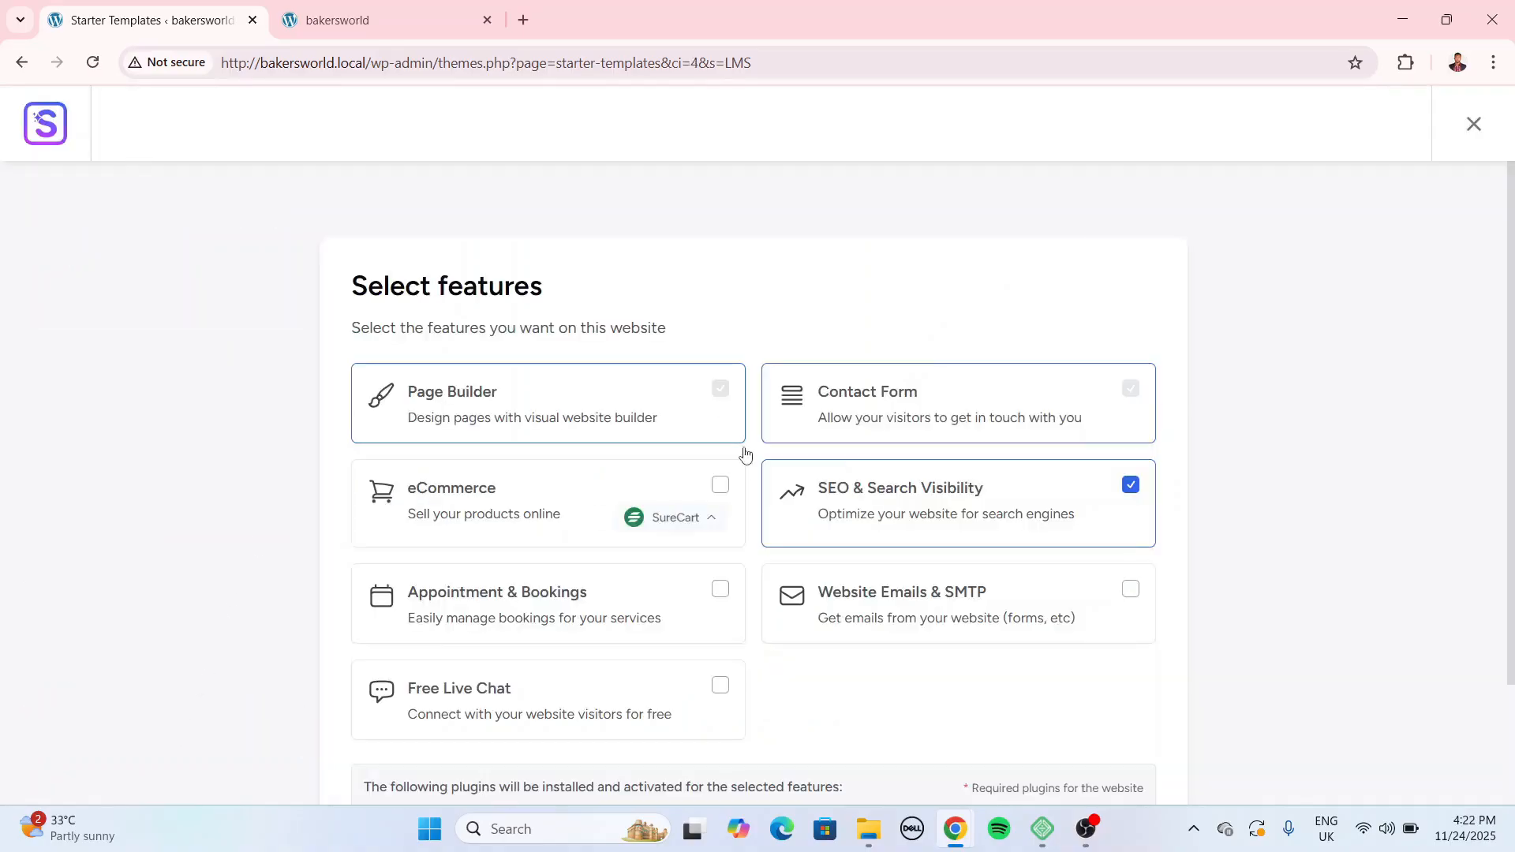
Import the template with the preselected features, skipping the missing LearnDash plugins and acknowledging that site settings will be overwritten.
{"action": "scroll", "coordinate": [710, 489], "scroll_direction": "down", "scroll_amount": 3}
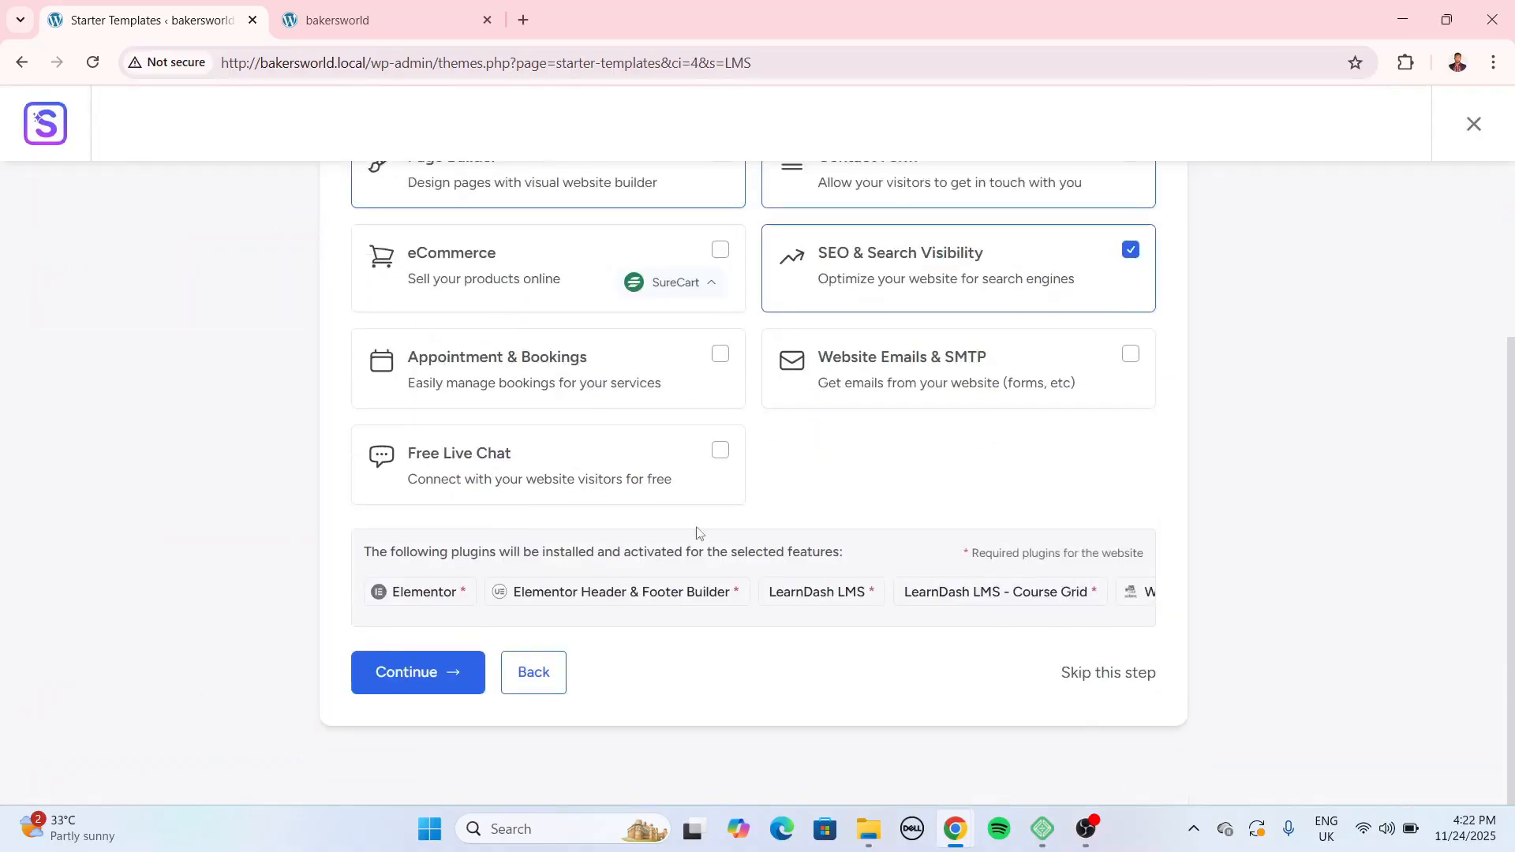
{"action": "left_click", "coordinate": [430, 683]}
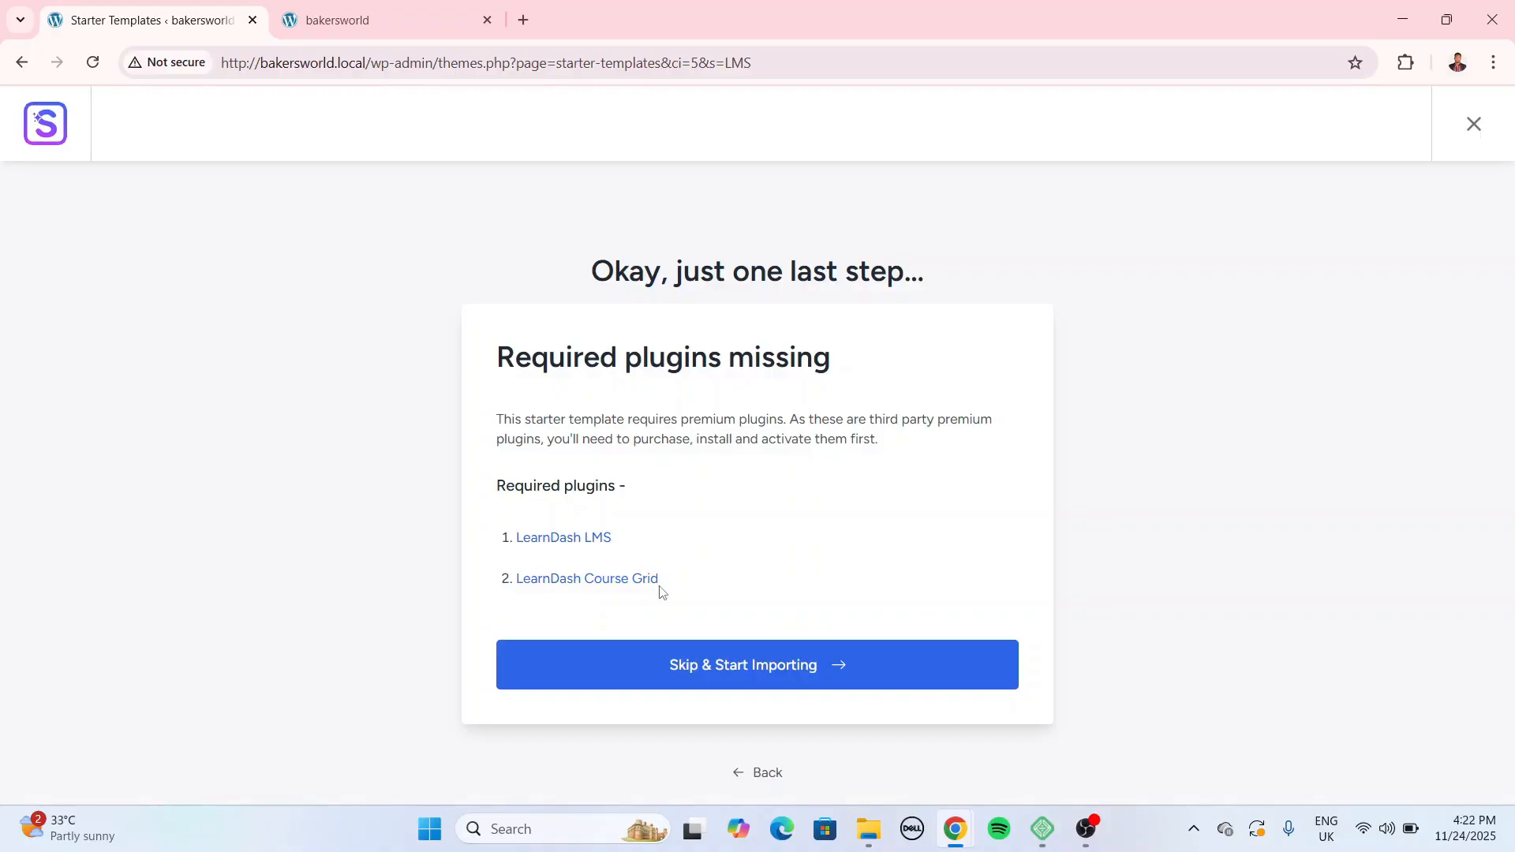
{"action": "left_click", "coordinate": [767, 670]}
{"action": "scroll", "coordinate": [550, 501], "scroll_direction": "down", "scroll_amount": 2}
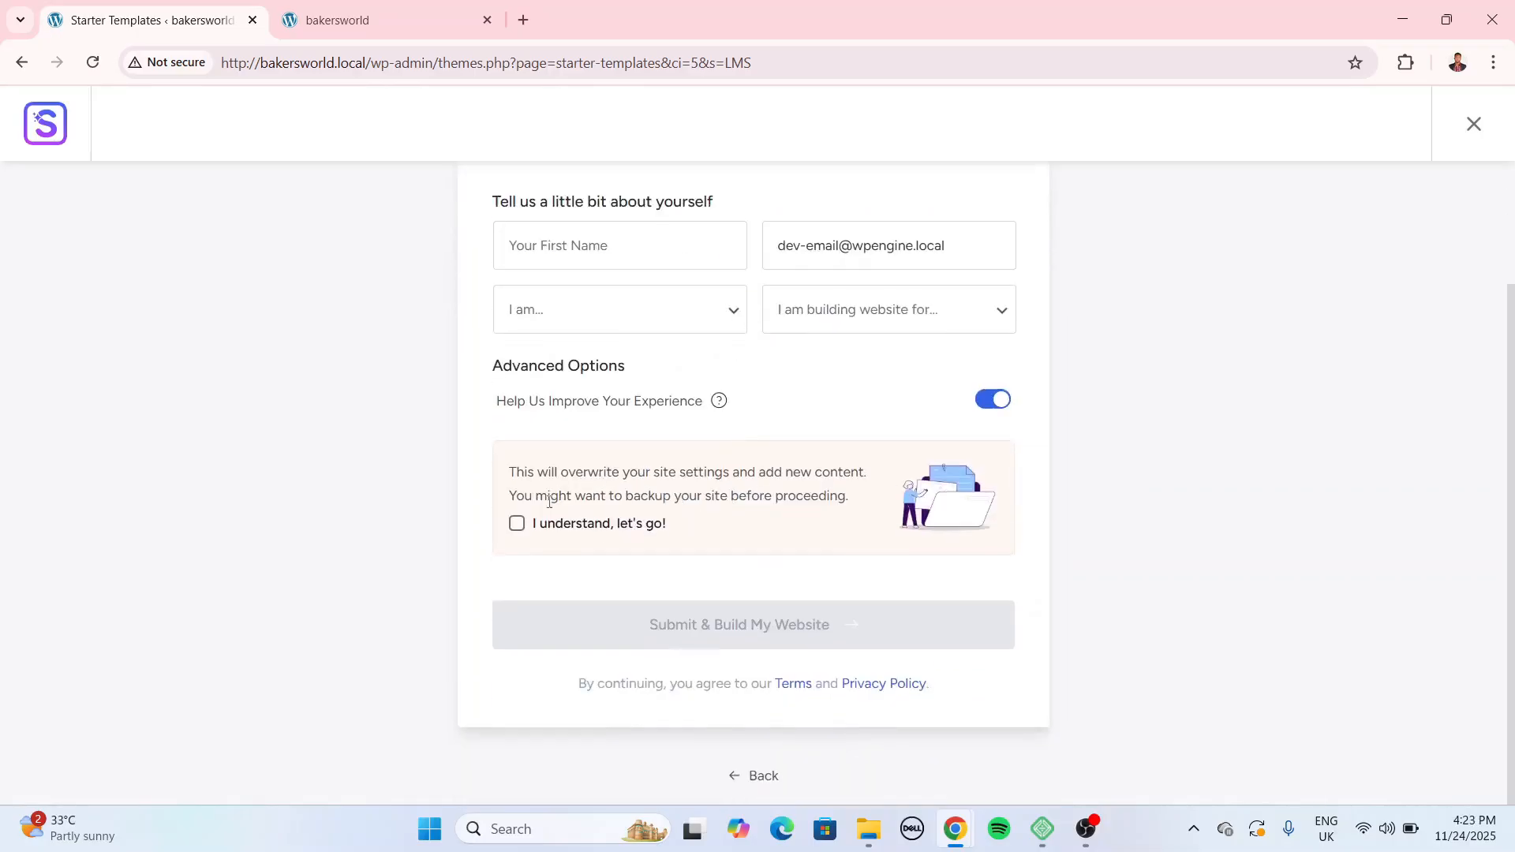
{"action": "left_click", "coordinate": [516, 524]}
{"action": "left_click", "coordinate": [765, 627]}
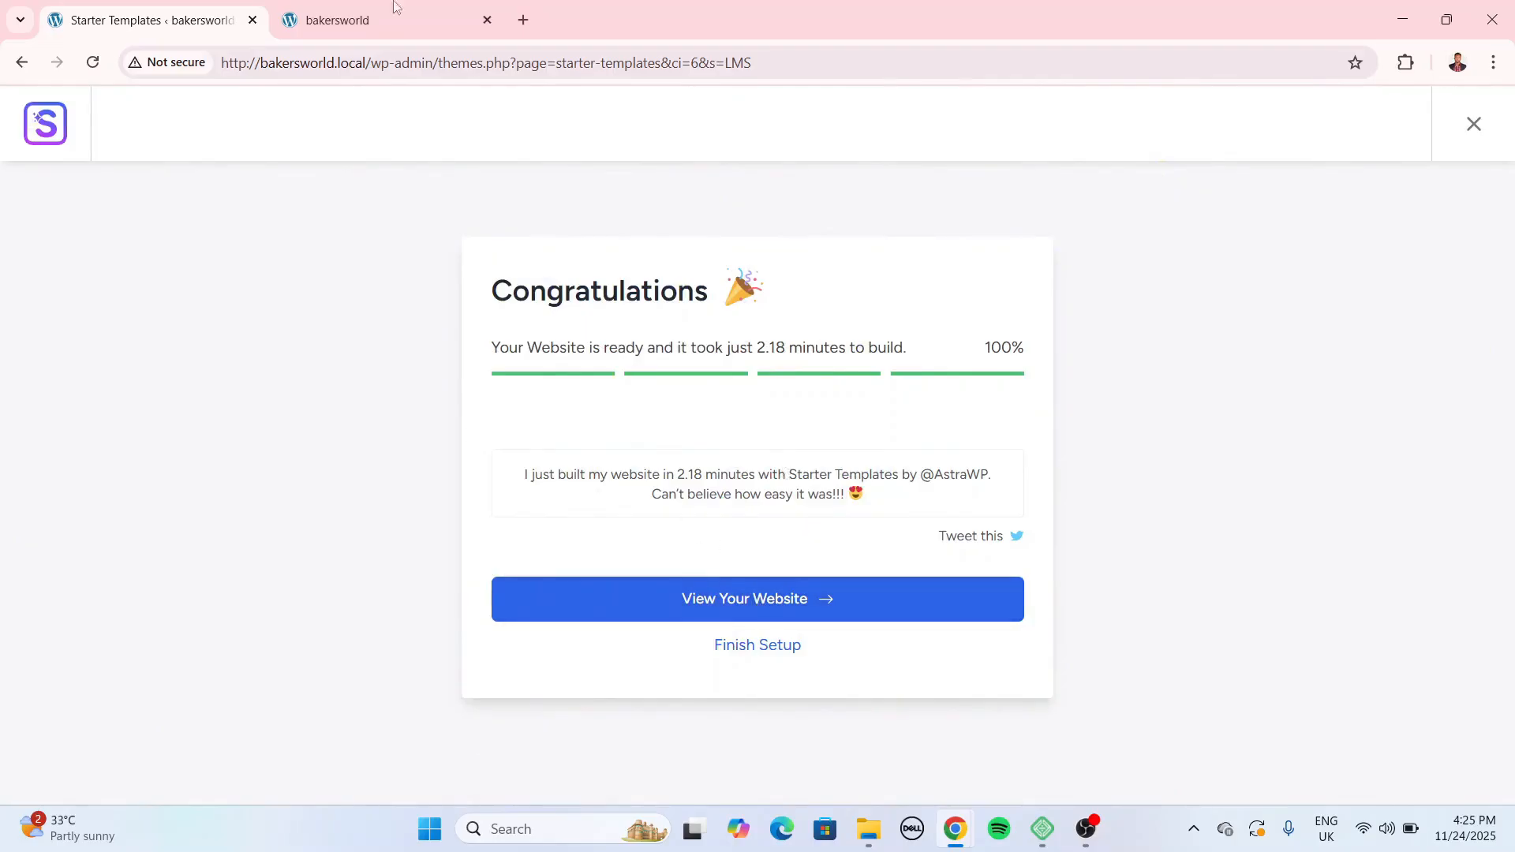
Open the built website, look through its home page sections, and exit the Starter Templates wizard to the dashboard.
{"action": "left_click", "coordinate": [361, 31]}
{"action": "left_click", "coordinate": [150, 20]}
{"action": "left_click", "coordinate": [791, 609]}
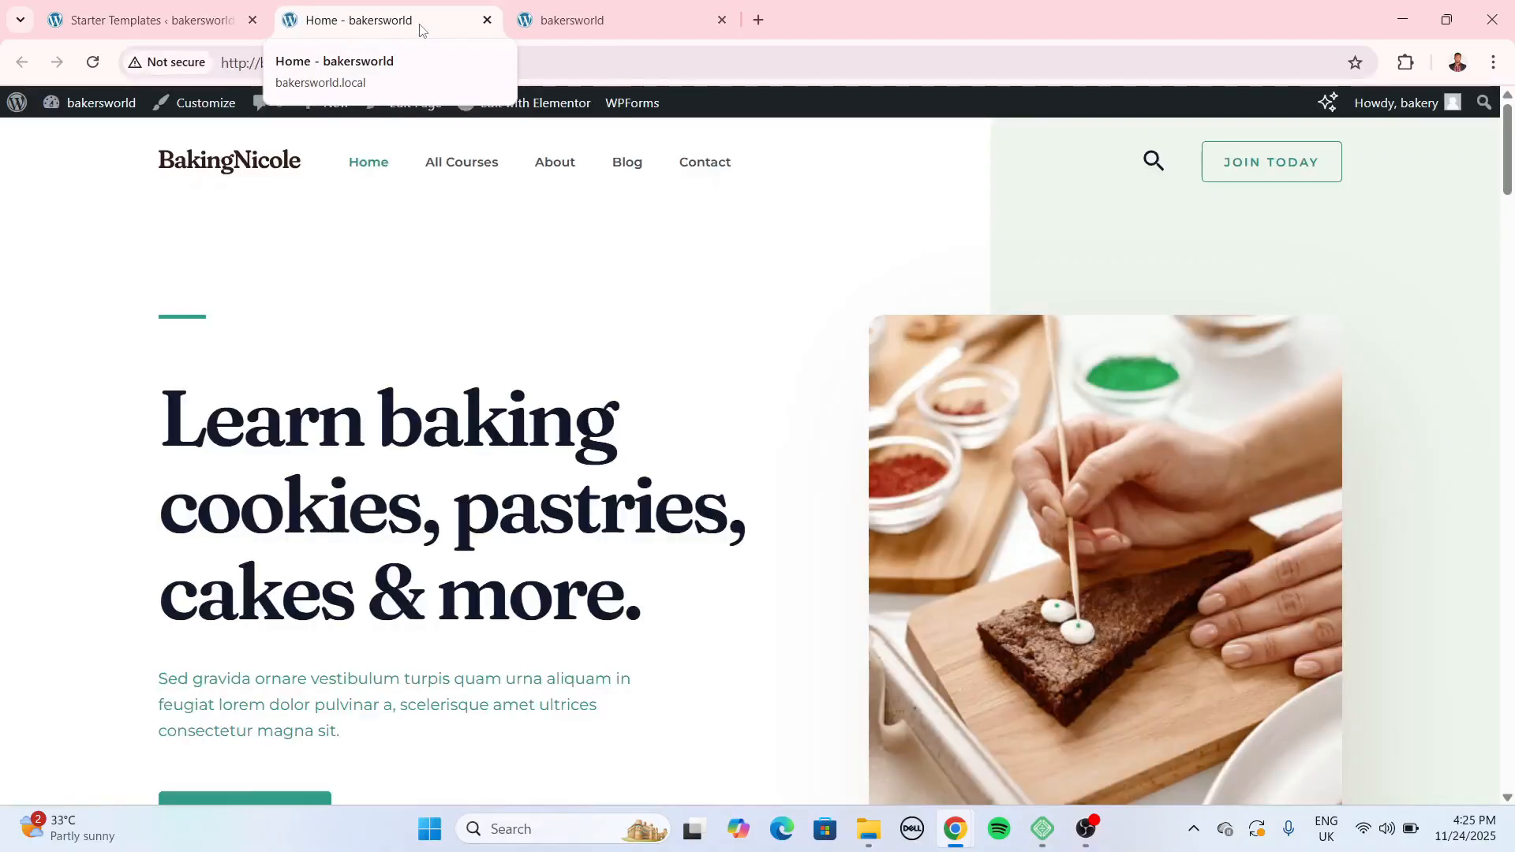
{"action": "scroll", "coordinate": [793, 259], "scroll_direction": "down", "scroll_amount": 20}
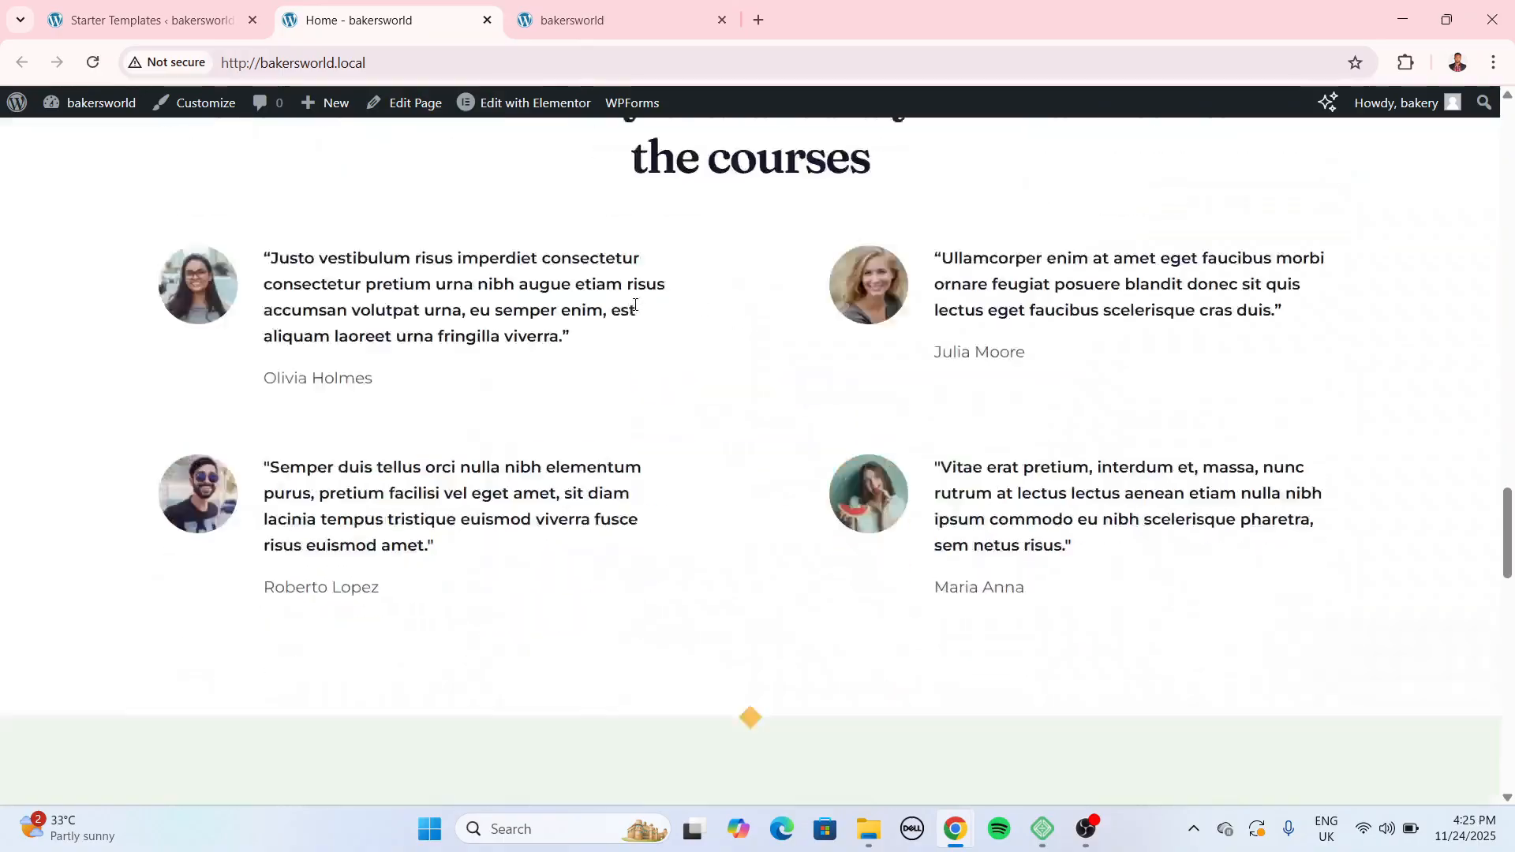
{"action": "scroll", "coordinate": [652, 311], "scroll_direction": "down", "scroll_amount": 10}
{"action": "scroll", "coordinate": [1025, 513], "scroll_direction": "up", "scroll_amount": 15}
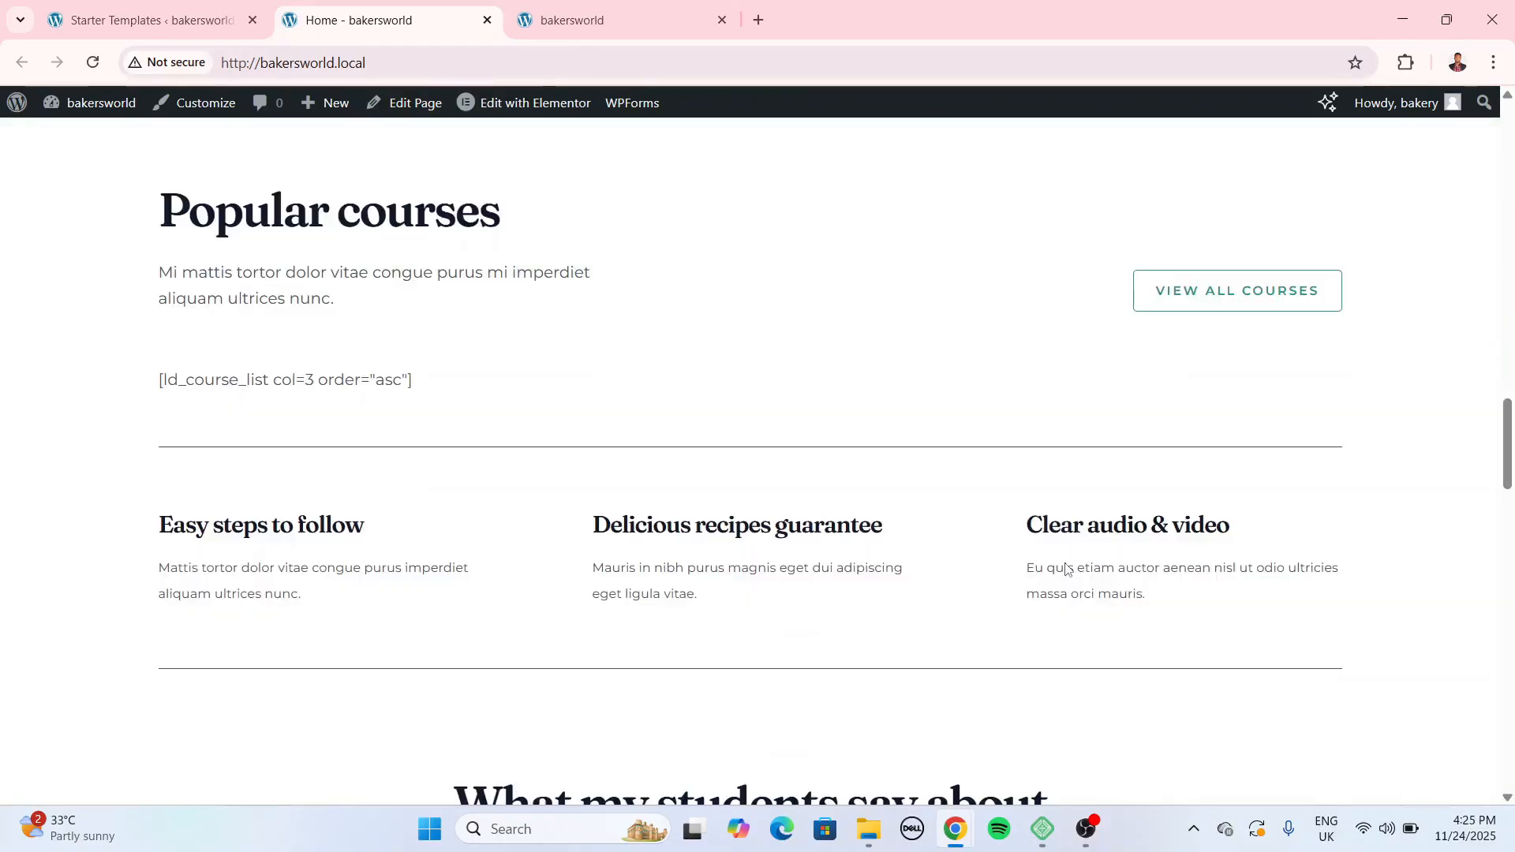
{"action": "scroll", "coordinate": [1065, 568], "scroll_direction": "up", "scroll_amount": 10}
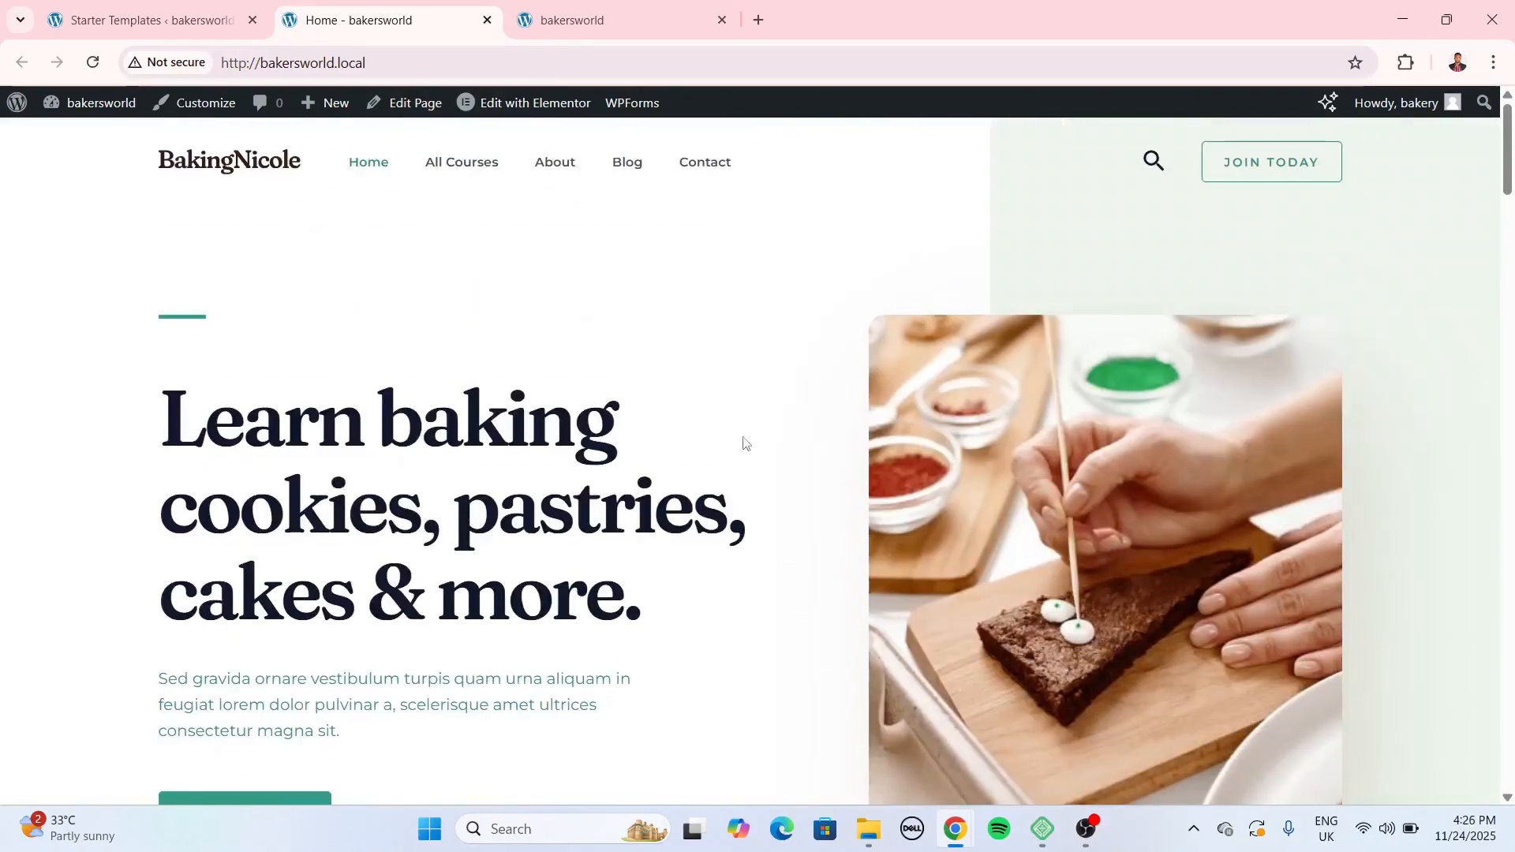
{"action": "left_click", "coordinate": [174, 18]}
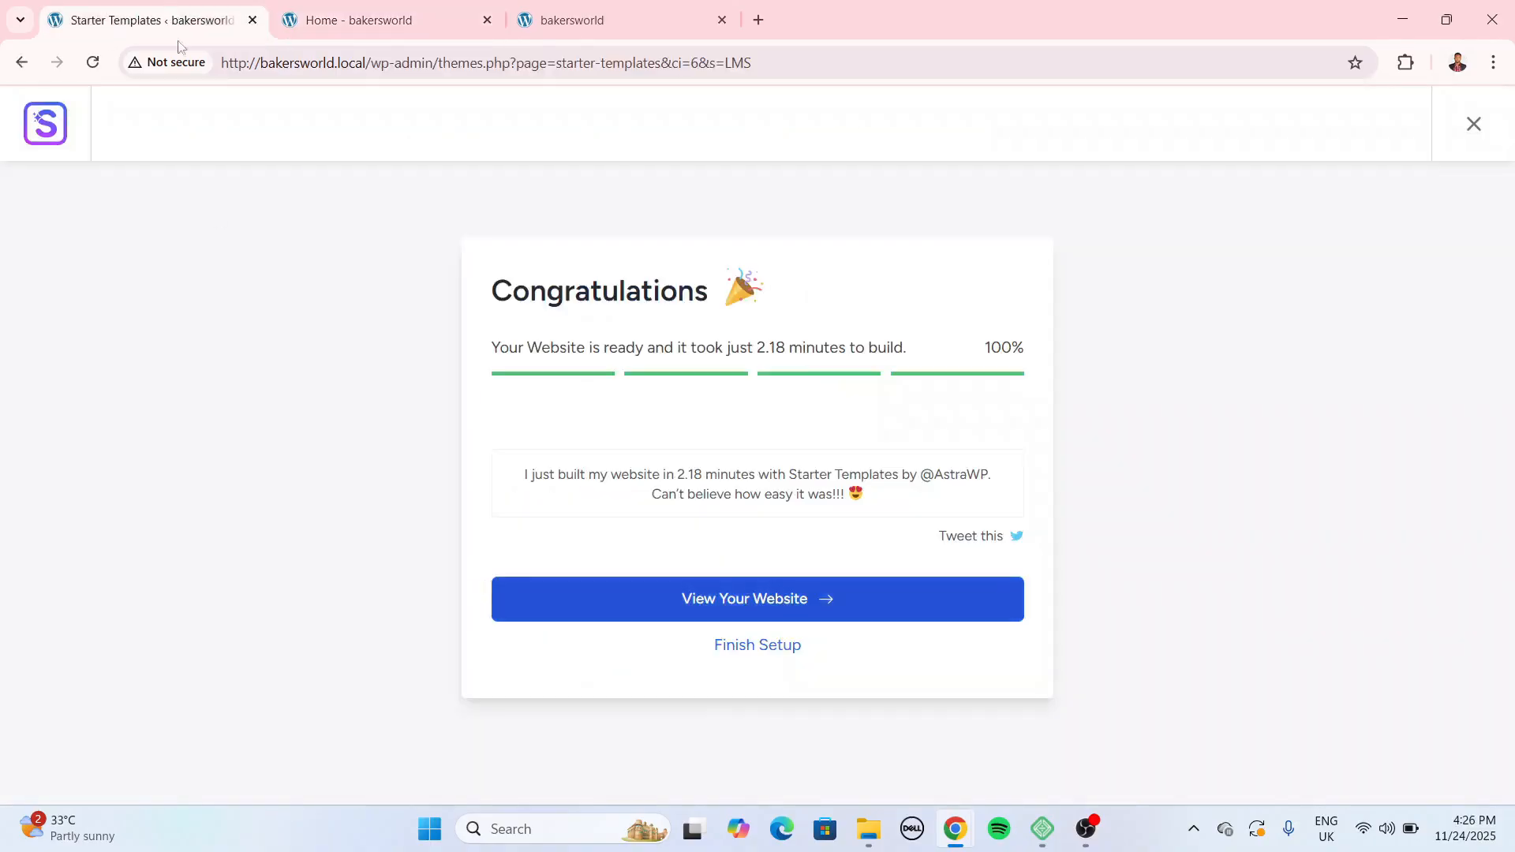
{"action": "left_click", "coordinate": [1474, 124]}
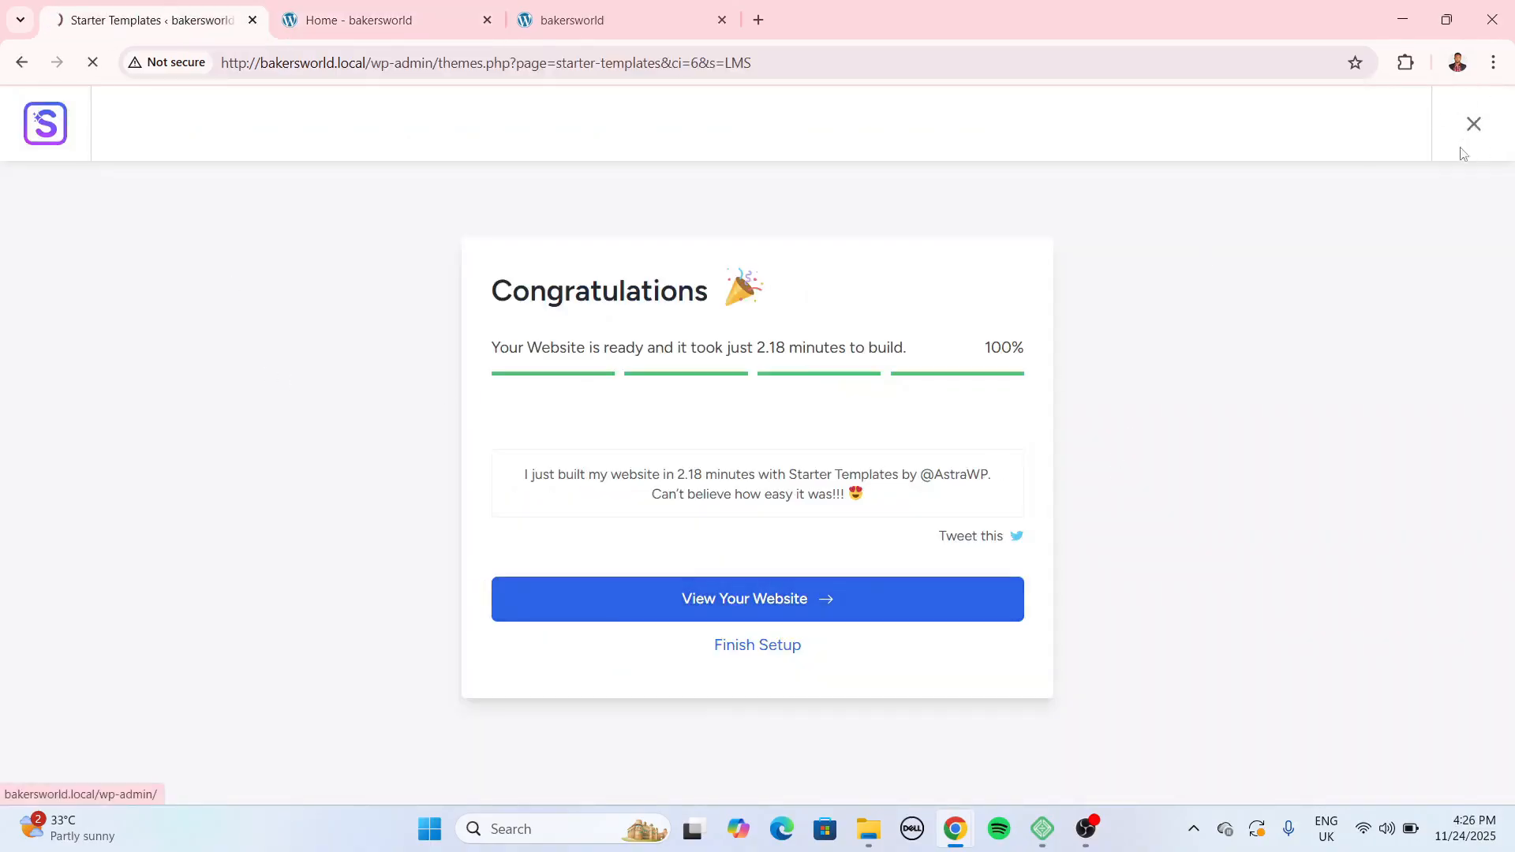
Review the website's About, Blog and All Courses pages, including the baking courses section.
{"action": "left_click", "coordinate": [390, 20]}
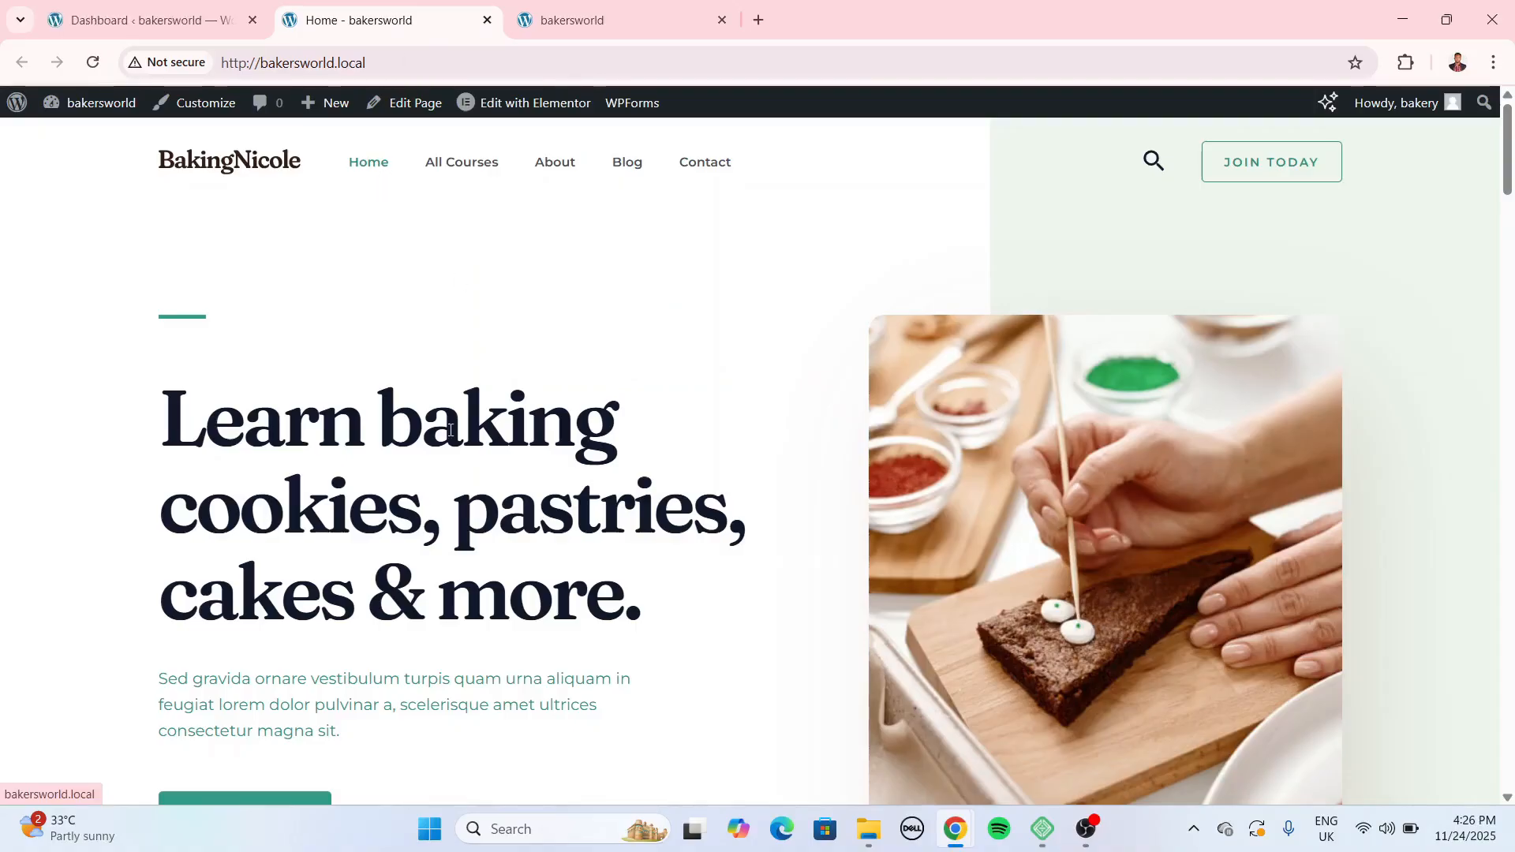
{"action": "left_click", "coordinate": [549, 170]}
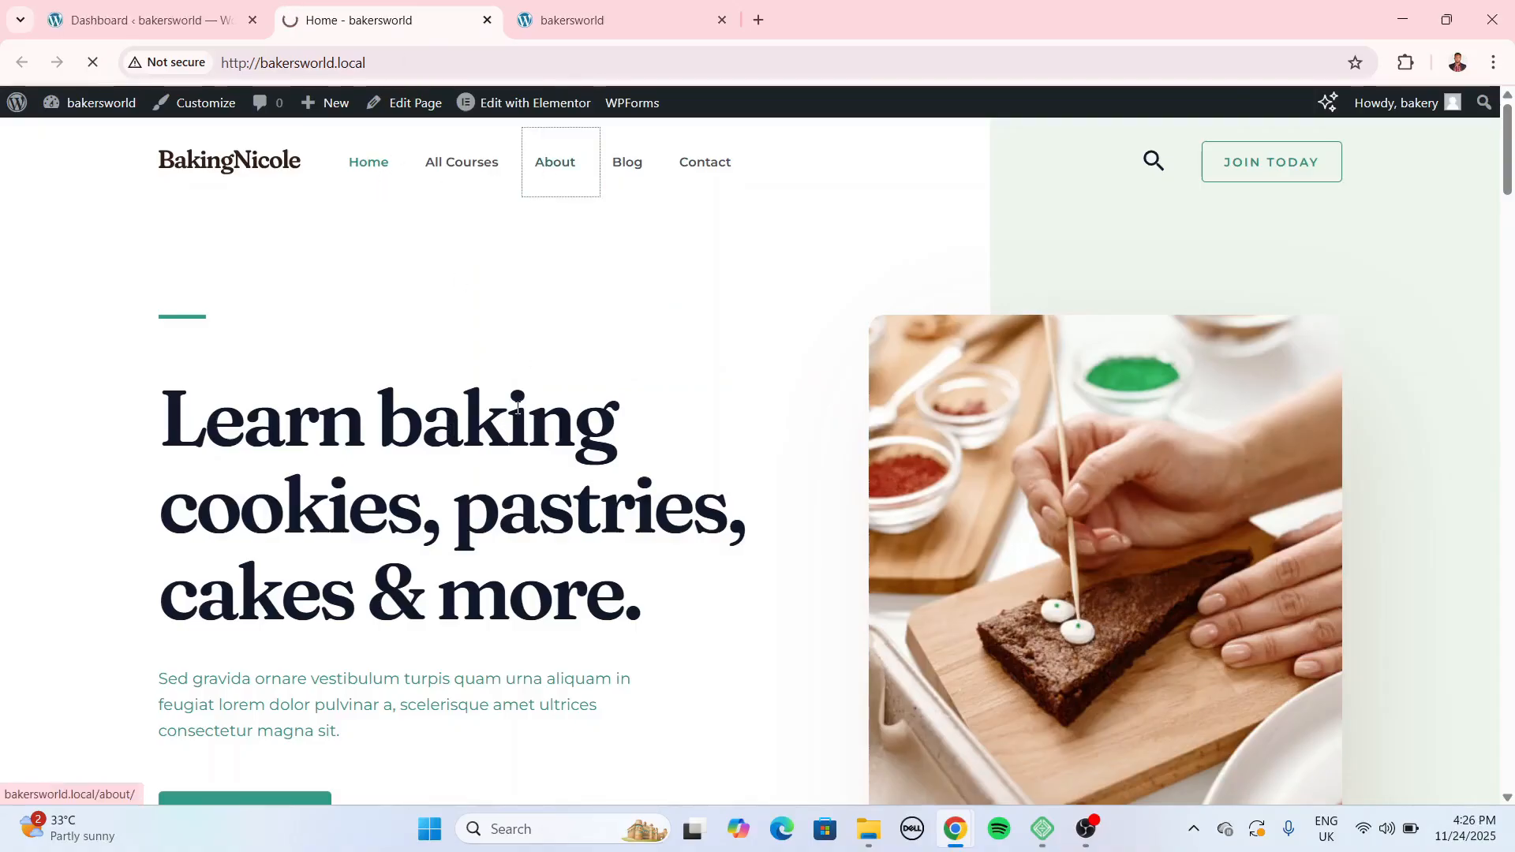
{"action": "scroll", "coordinate": [608, 187], "scroll_direction": "down", "scroll_amount": 2}
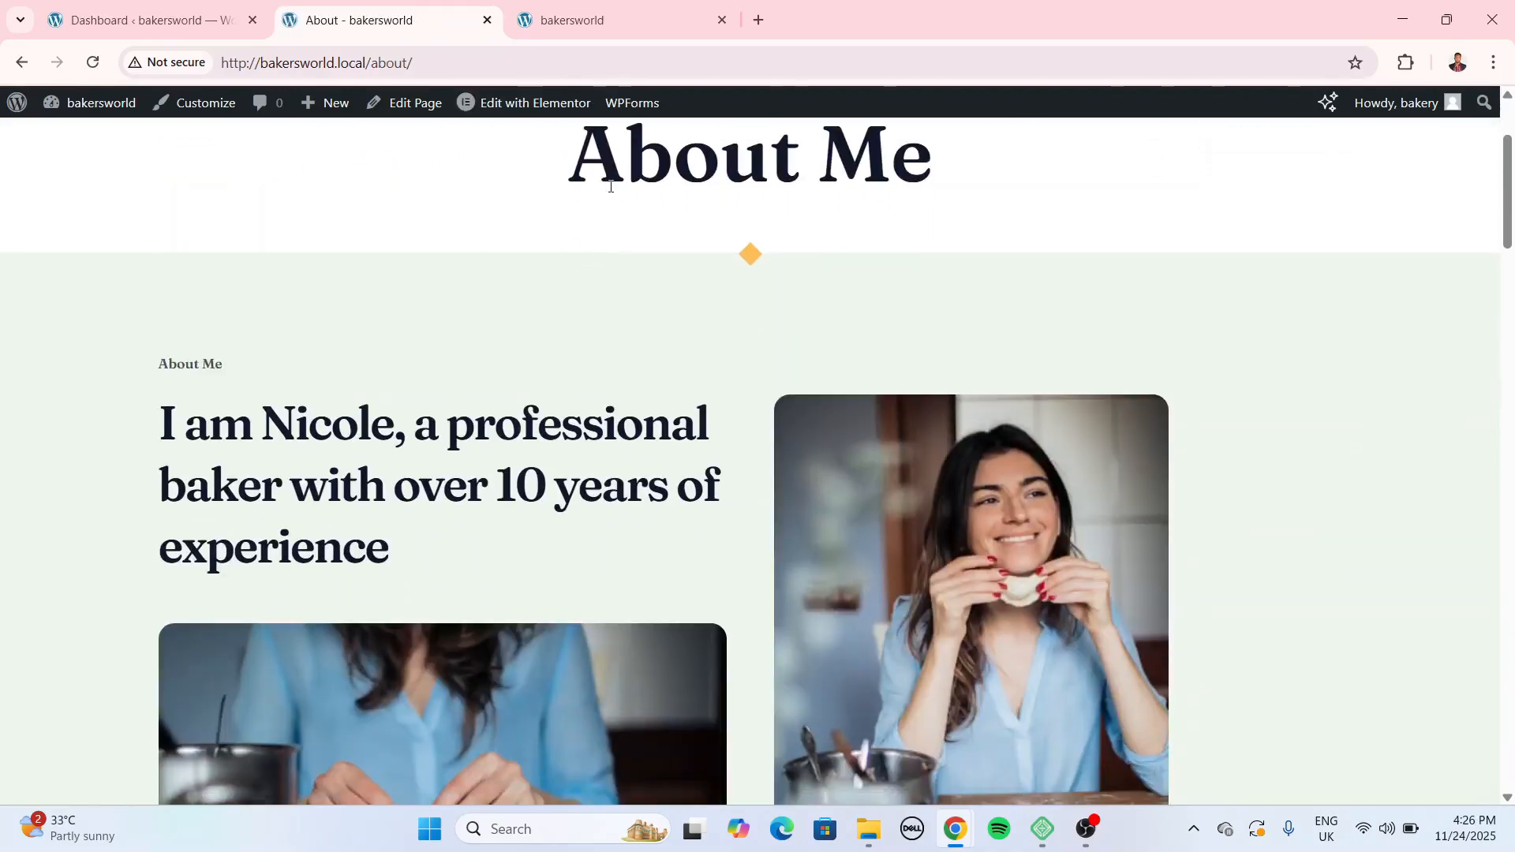
{"action": "scroll", "coordinate": [616, 223], "scroll_direction": "up", "scroll_amount": 2}
{"action": "left_click", "coordinate": [627, 165]}
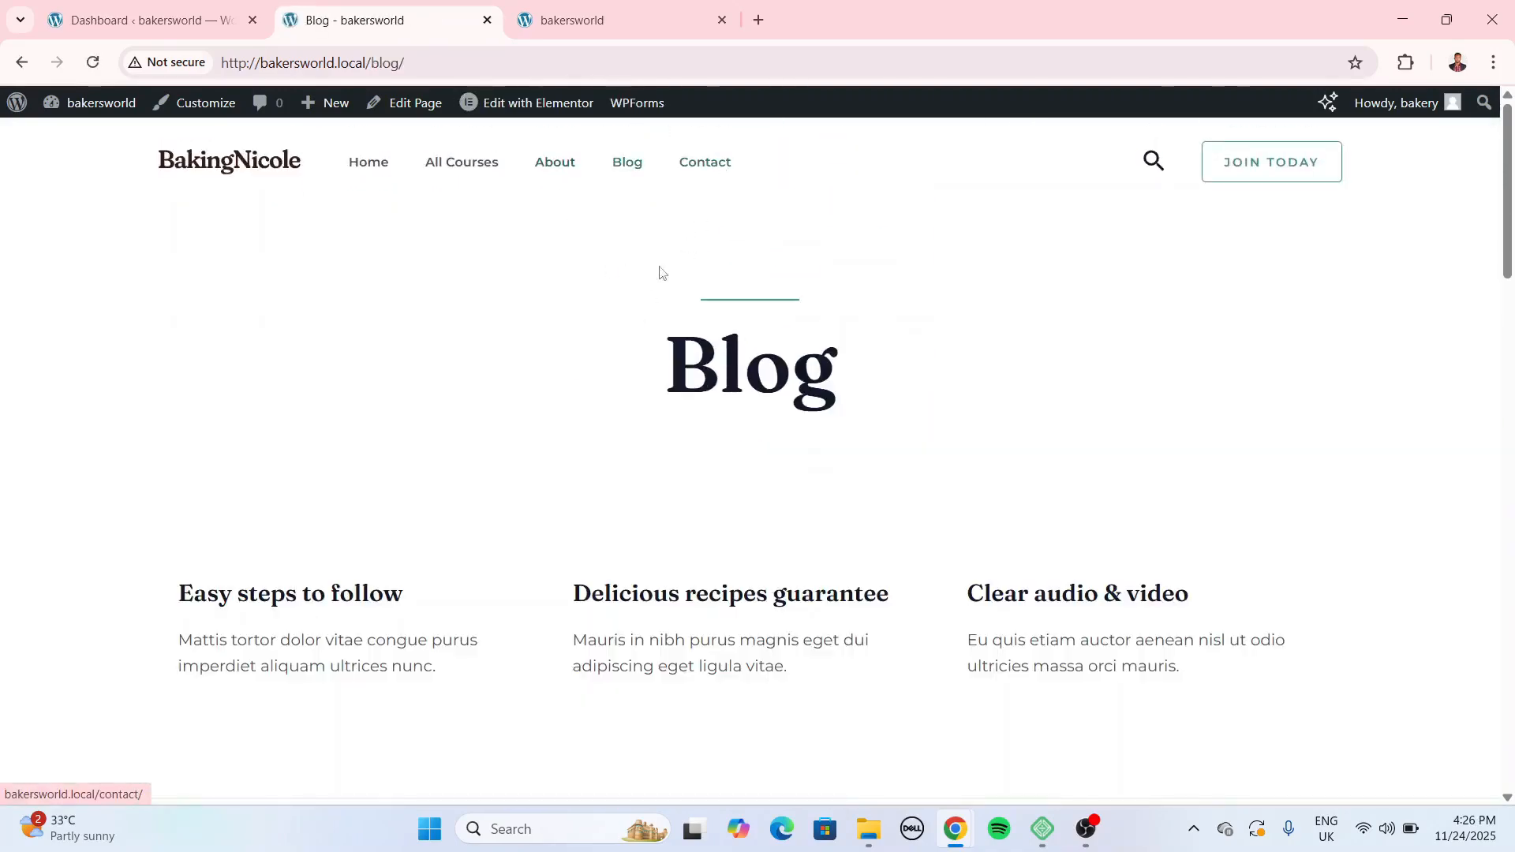
{"action": "left_click", "coordinate": [472, 172]}
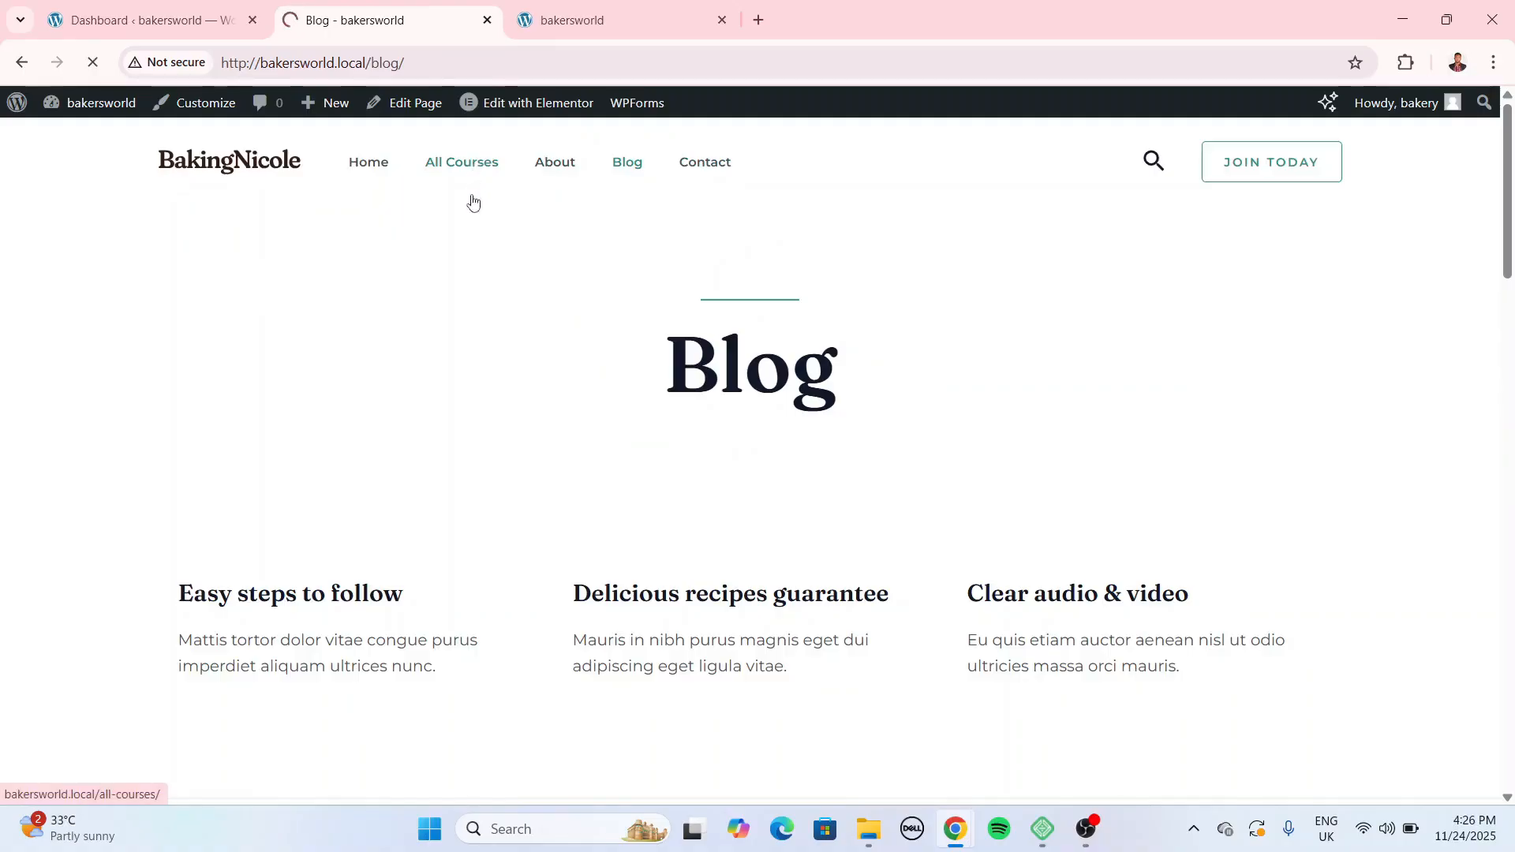
{"action": "scroll", "coordinate": [881, 563], "scroll_direction": "down", "scroll_amount": 5}
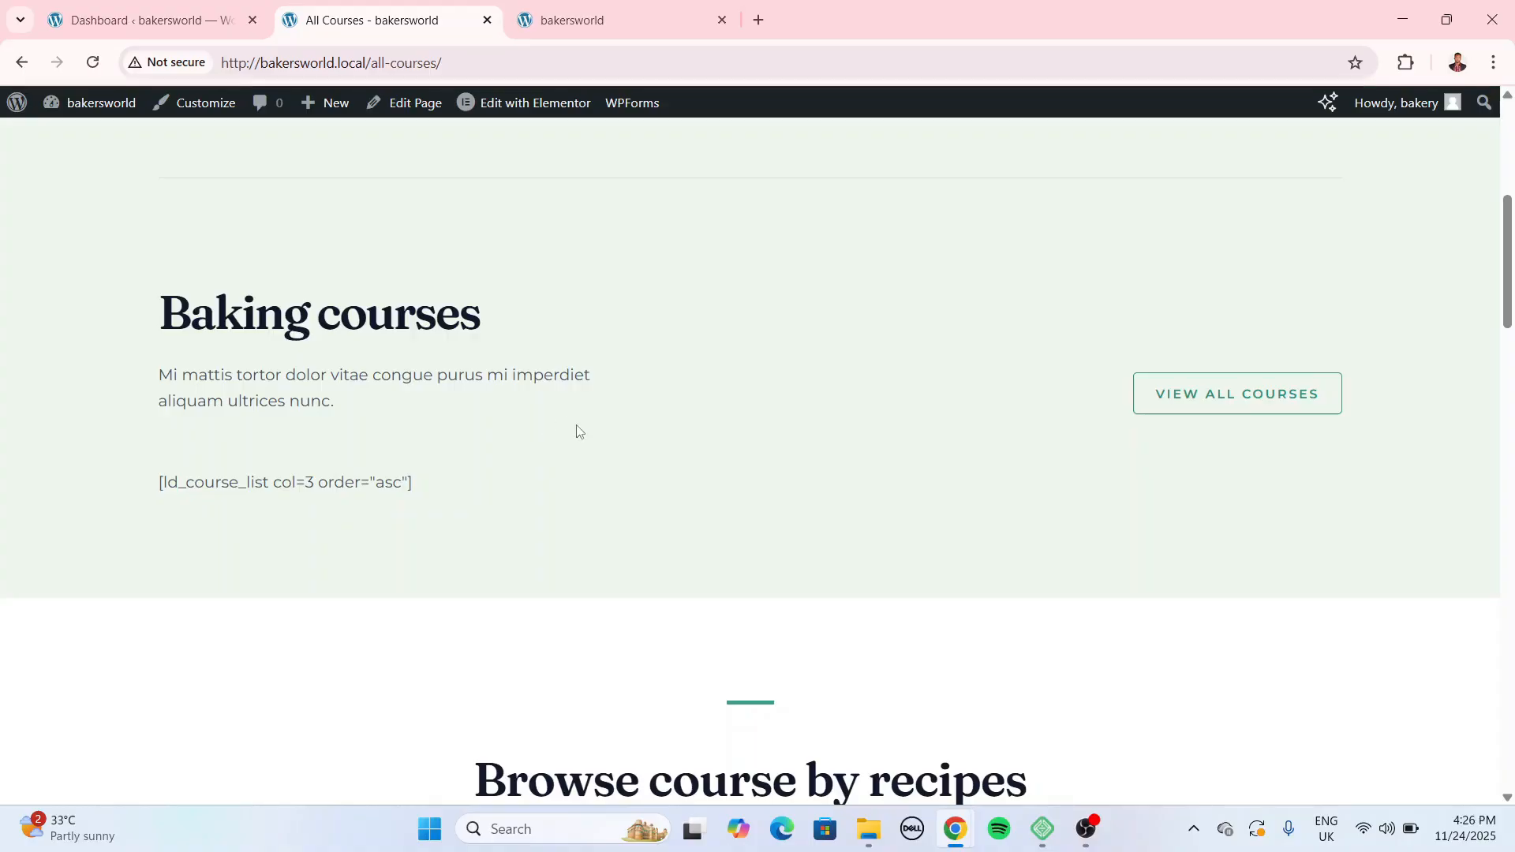
{"action": "scroll", "coordinate": [443, 375], "scroll_direction": "up", "scroll_amount": 4}
Search for the plugin "tutor lms" from the site dashboard, and install and activate Tutor LMS by Themeum.
{"action": "left_click", "coordinate": [144, 10]}
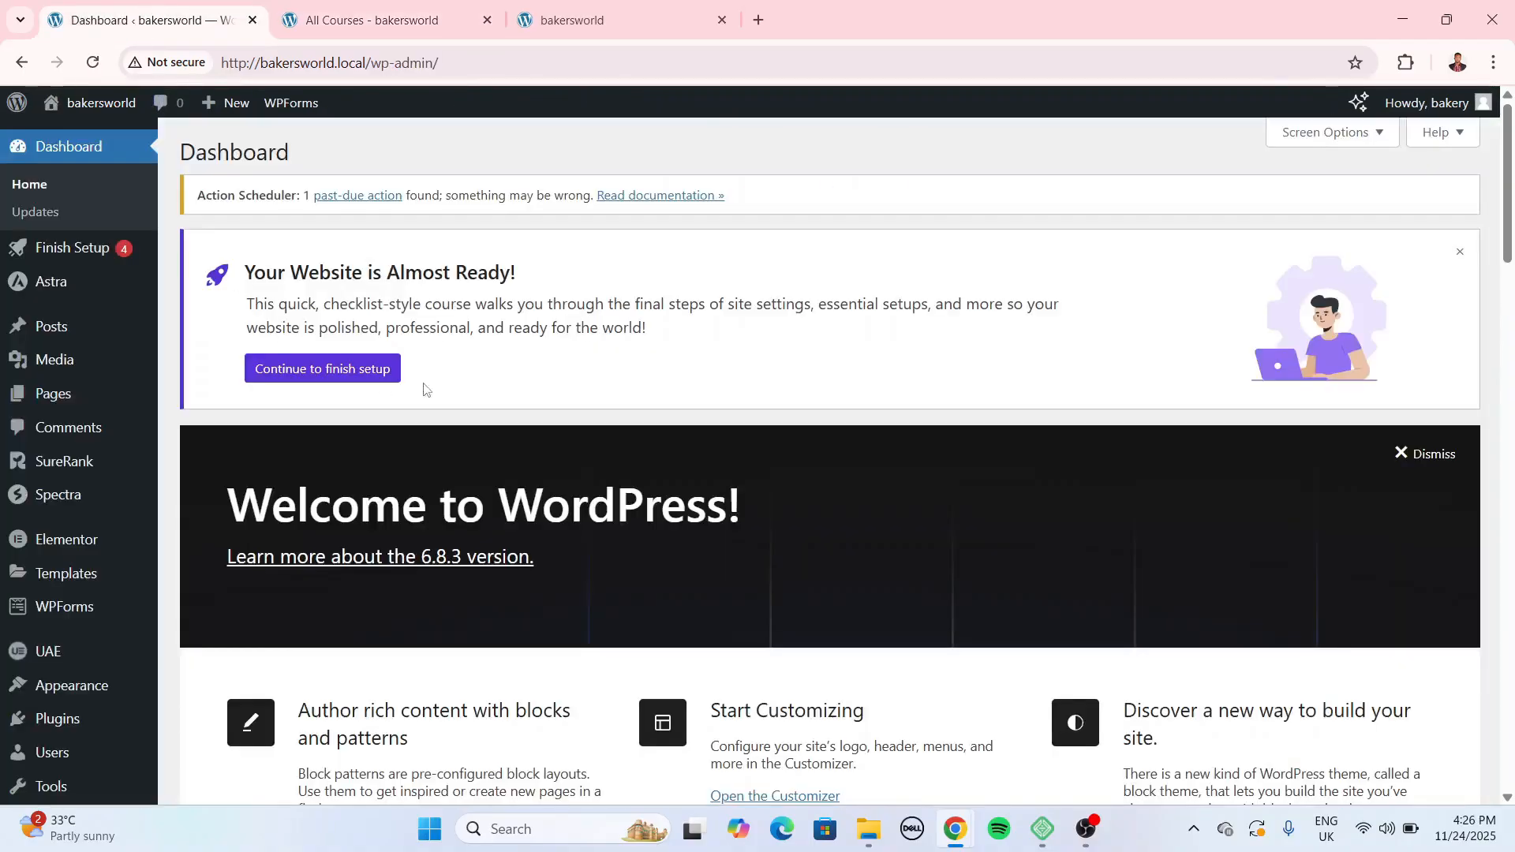
{"action": "scroll", "coordinate": [69, 481], "scroll_direction": "down", "scroll_amount": 4}
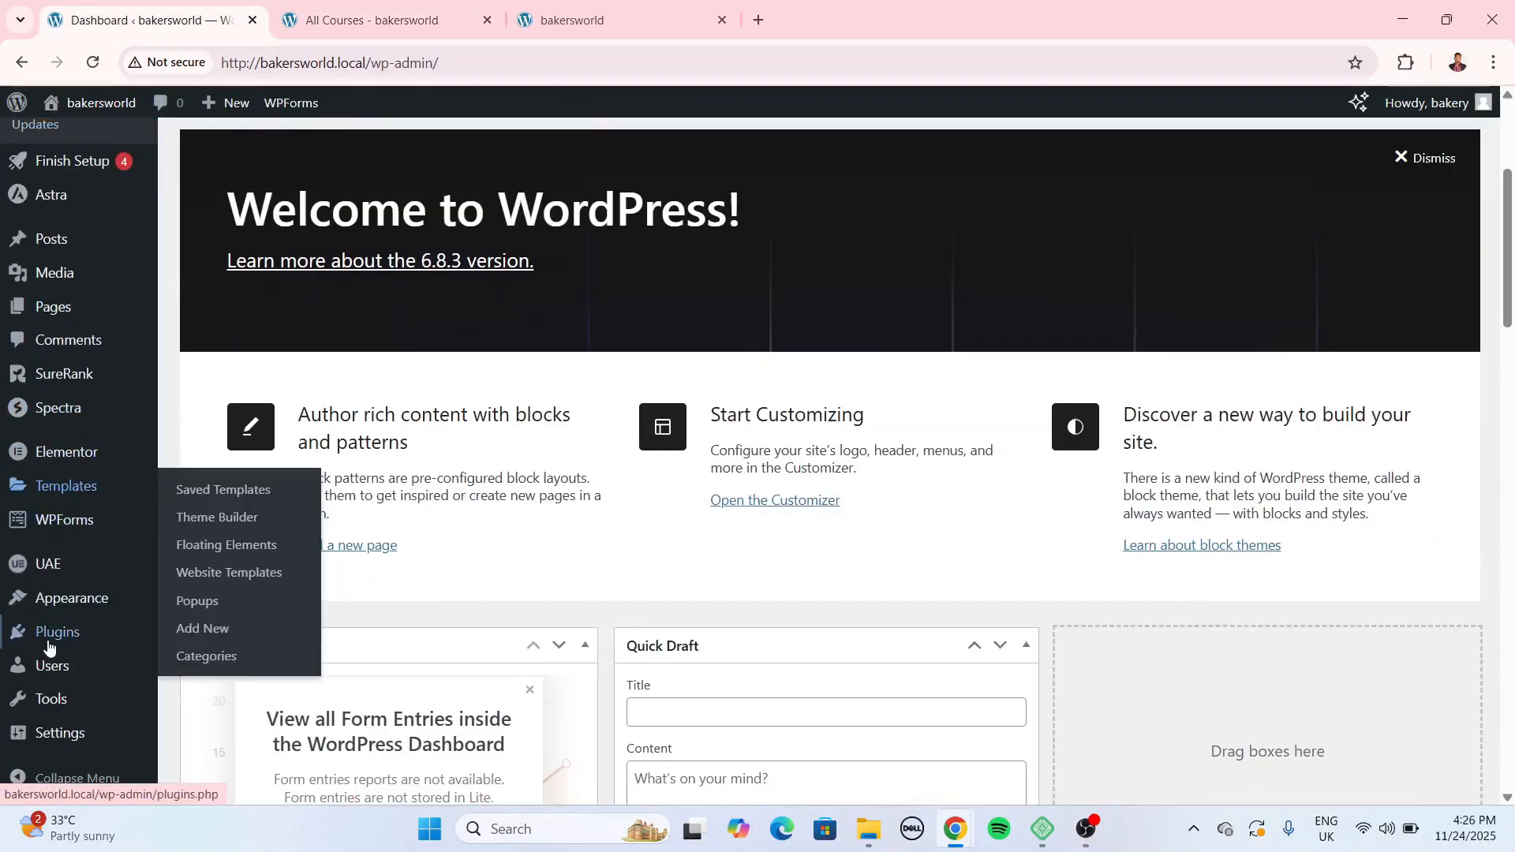
{"action": "mouse_move", "coordinate": [58, 619]}
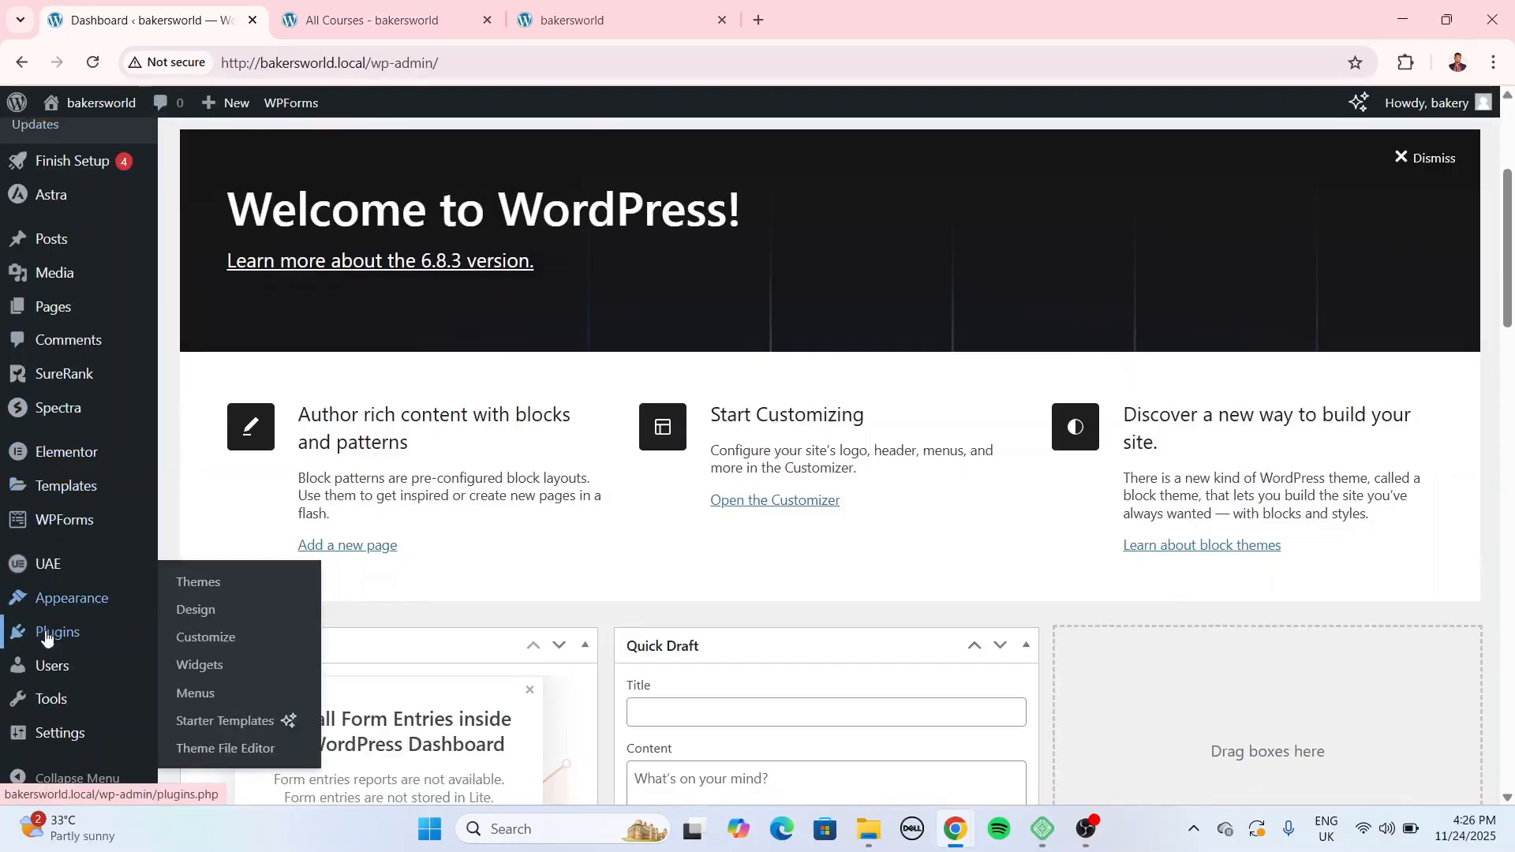
{"action": "left_click", "coordinate": [240, 665]}
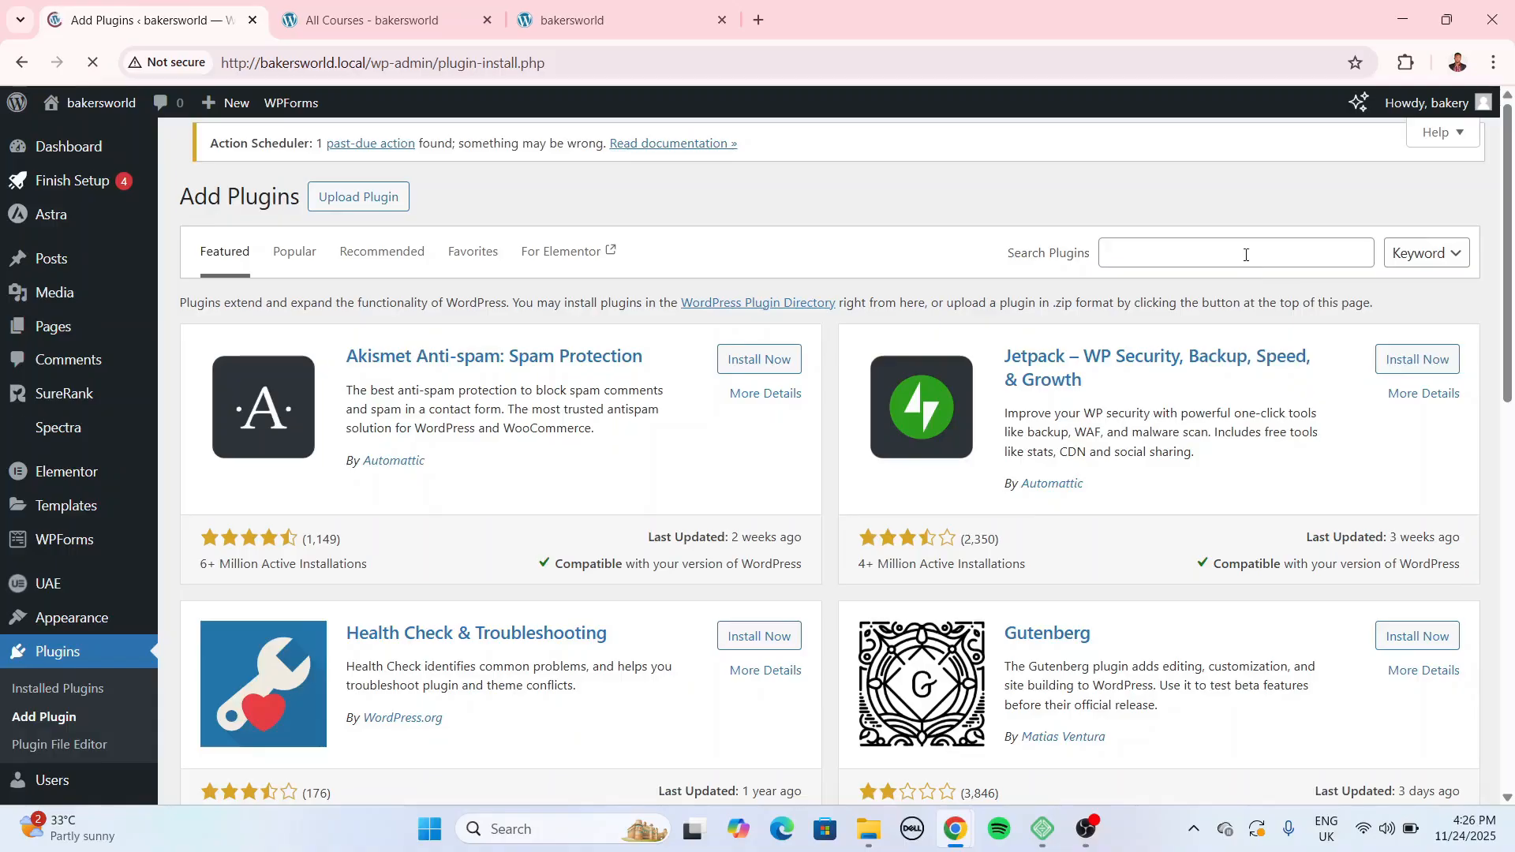
{"action": "left_click", "coordinate": [1247, 254]}
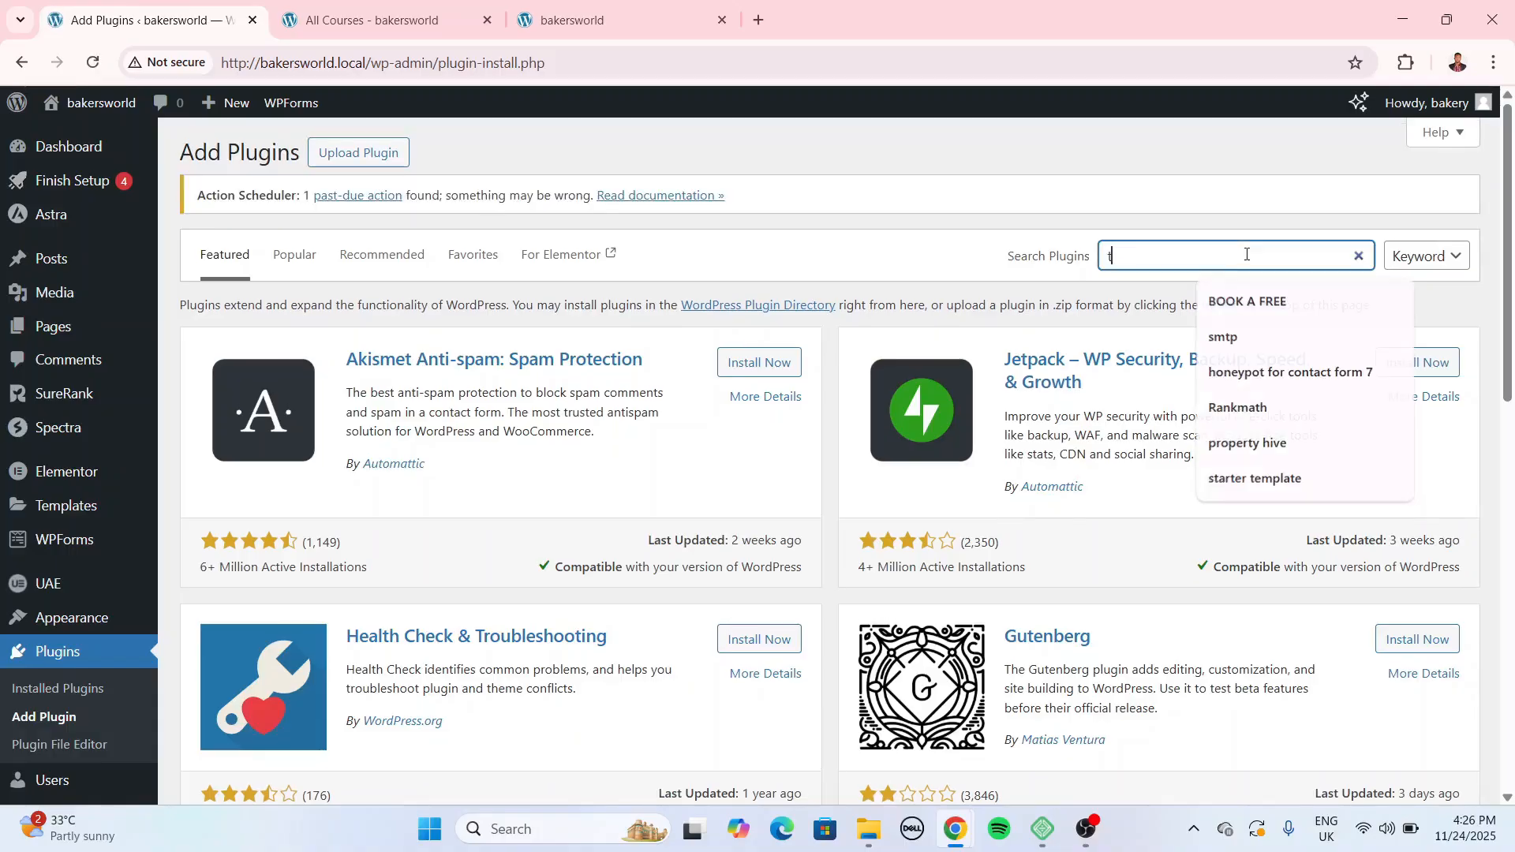
{"action": "type", "text": "tutot"}
{"action": "type", "text": " lm"}
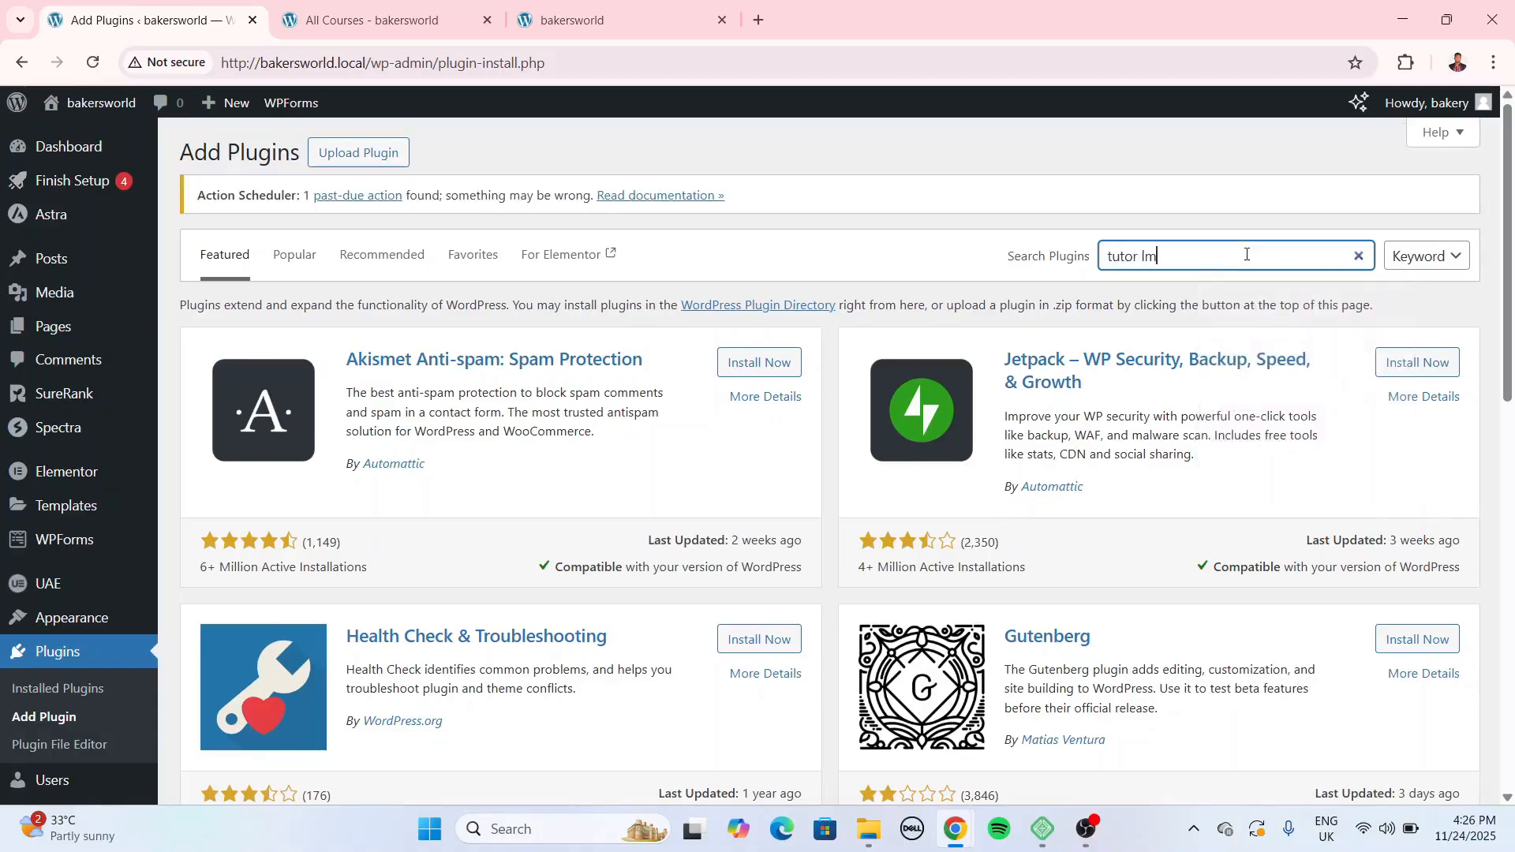
{"action": "type", "text": "s"}
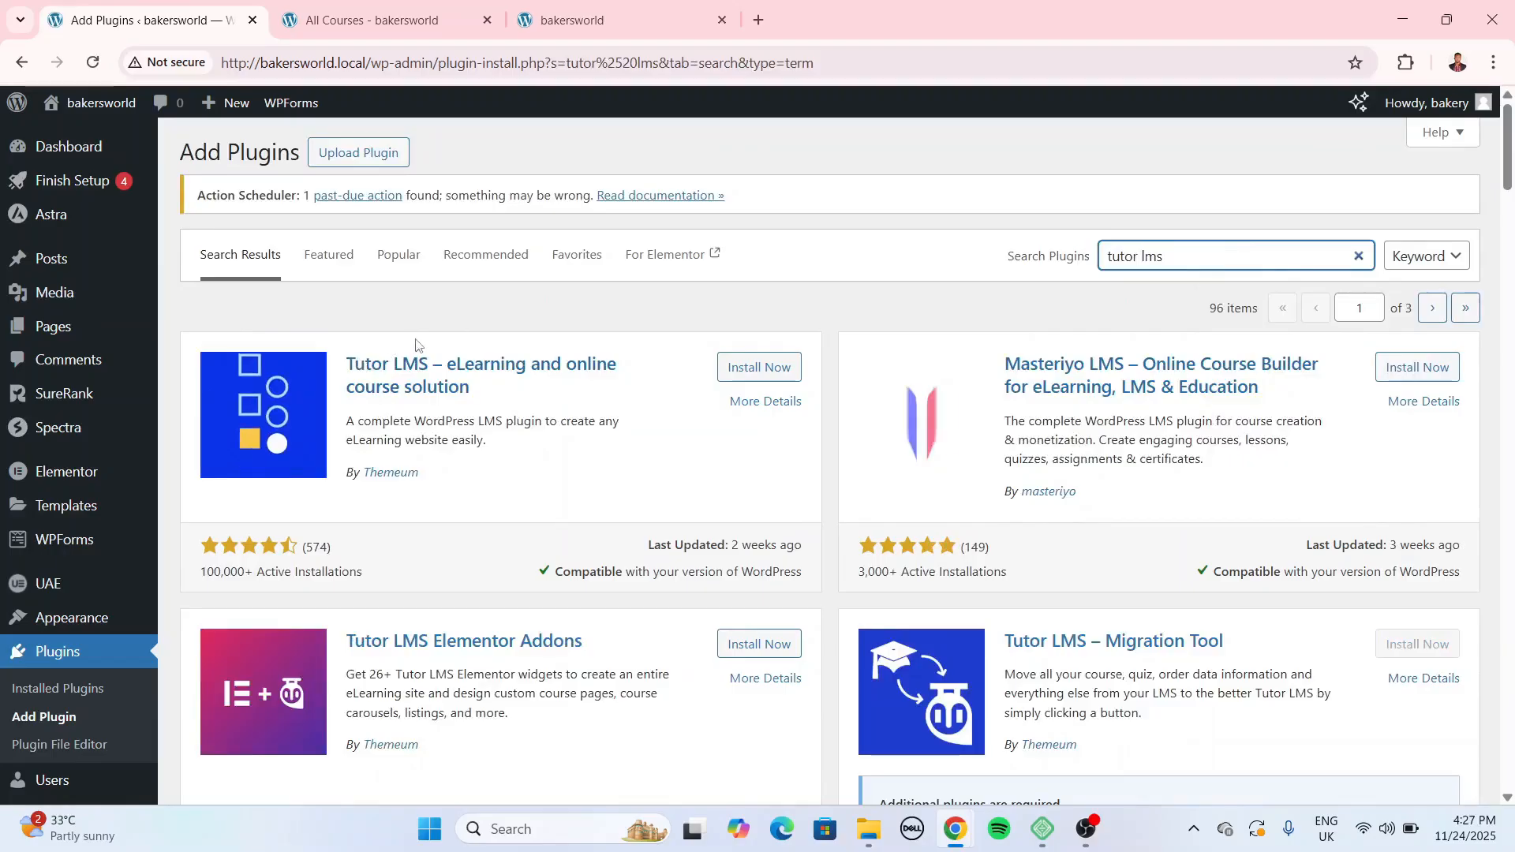
{"action": "left_click", "coordinate": [758, 367]}
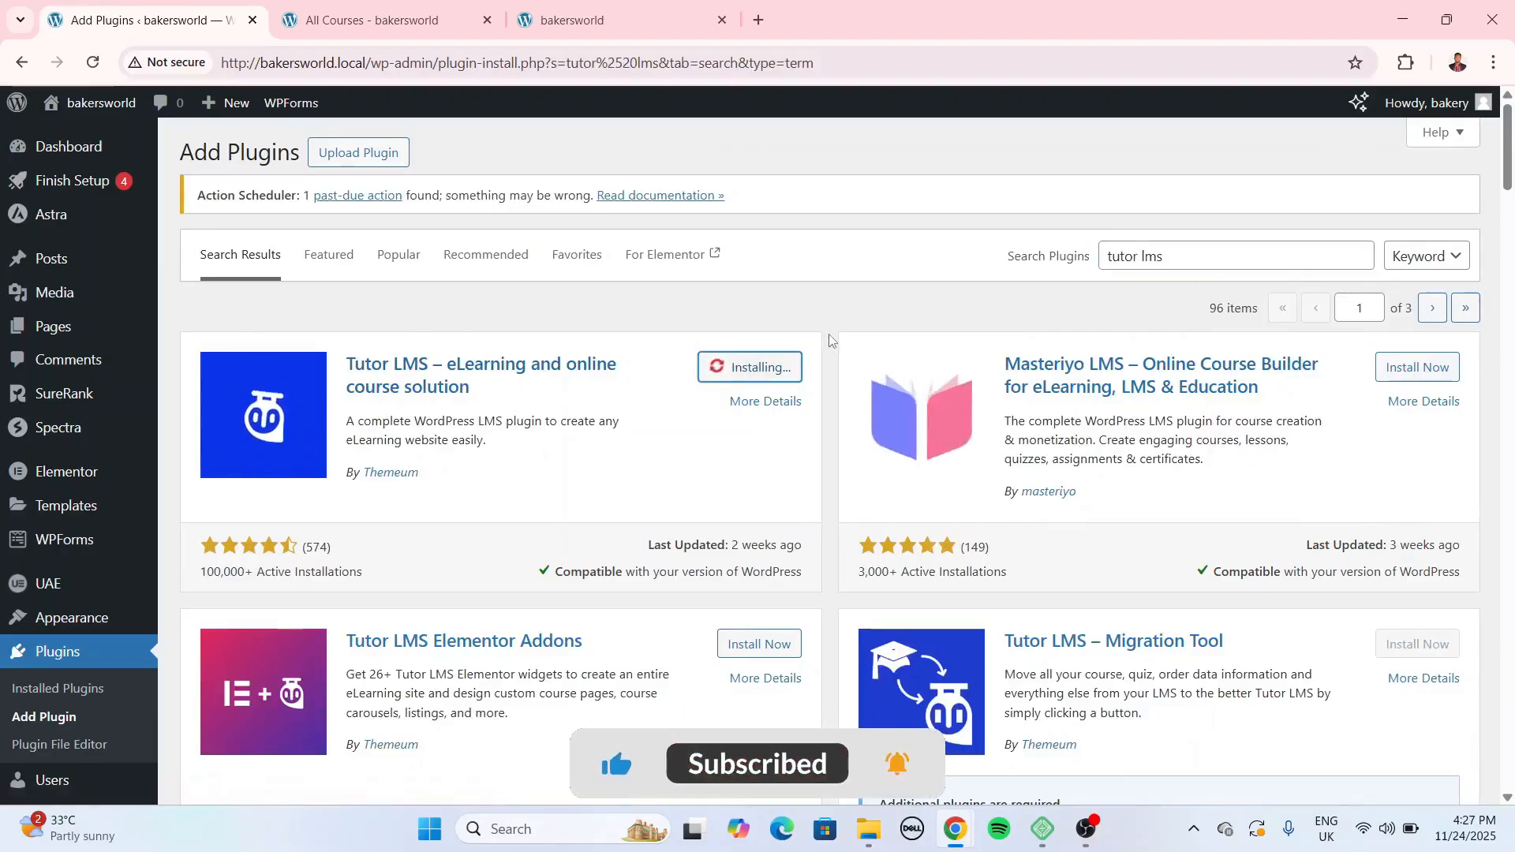
{"action": "left_click", "coordinate": [784, 371]}
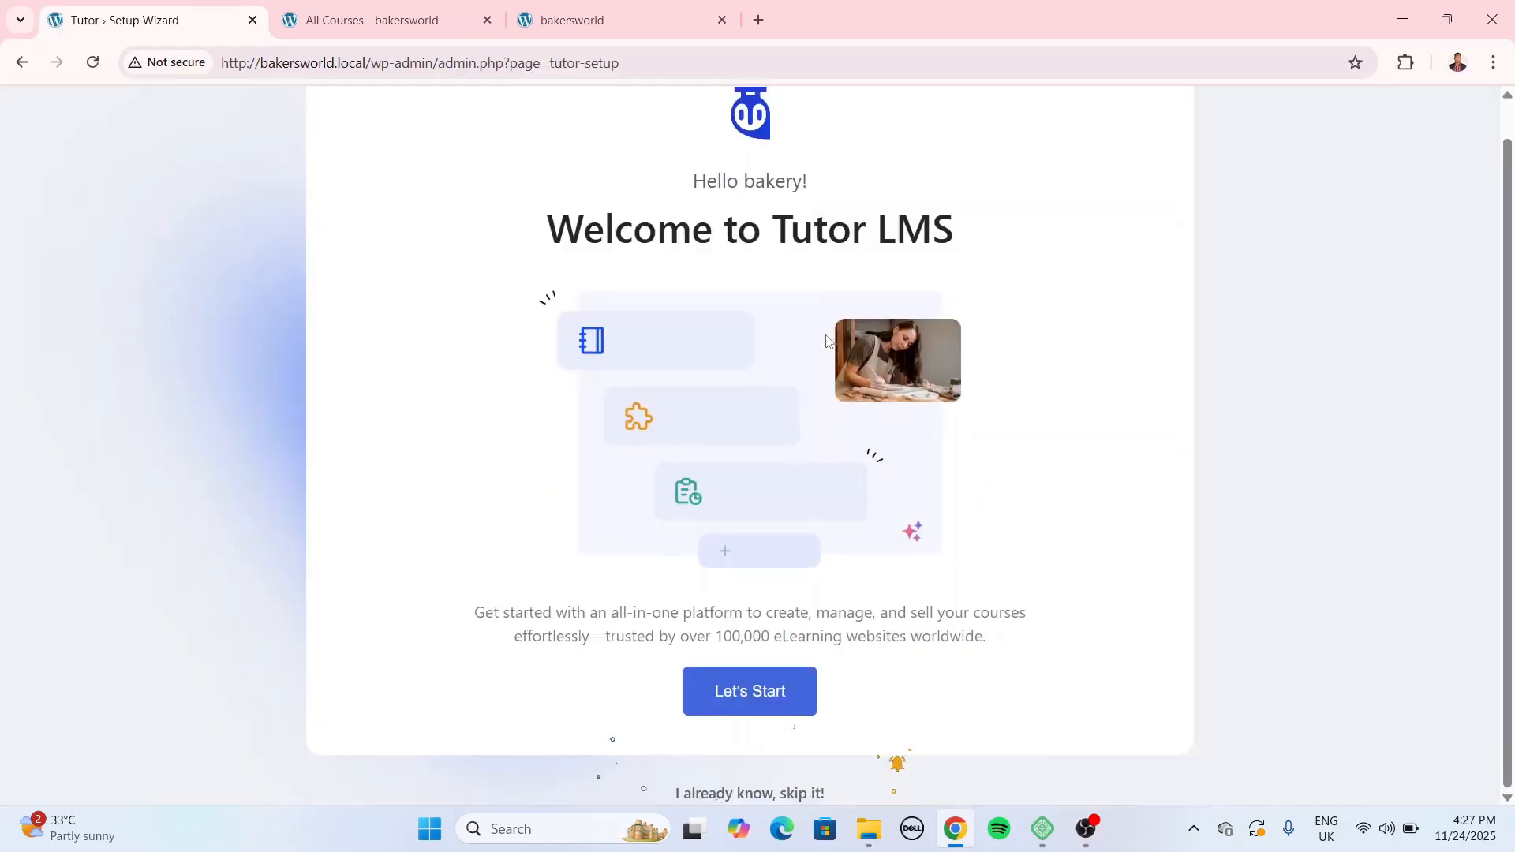
Start the Tutor LMS setup wizard and choose the Individual setup, continuing to the course settings.
{"action": "scroll", "coordinate": [816, 344], "scroll_direction": "up", "scroll_amount": 1}
{"action": "scroll", "coordinate": [807, 347], "scroll_direction": "down", "scroll_amount": 1}
{"action": "left_click", "coordinate": [748, 690]}
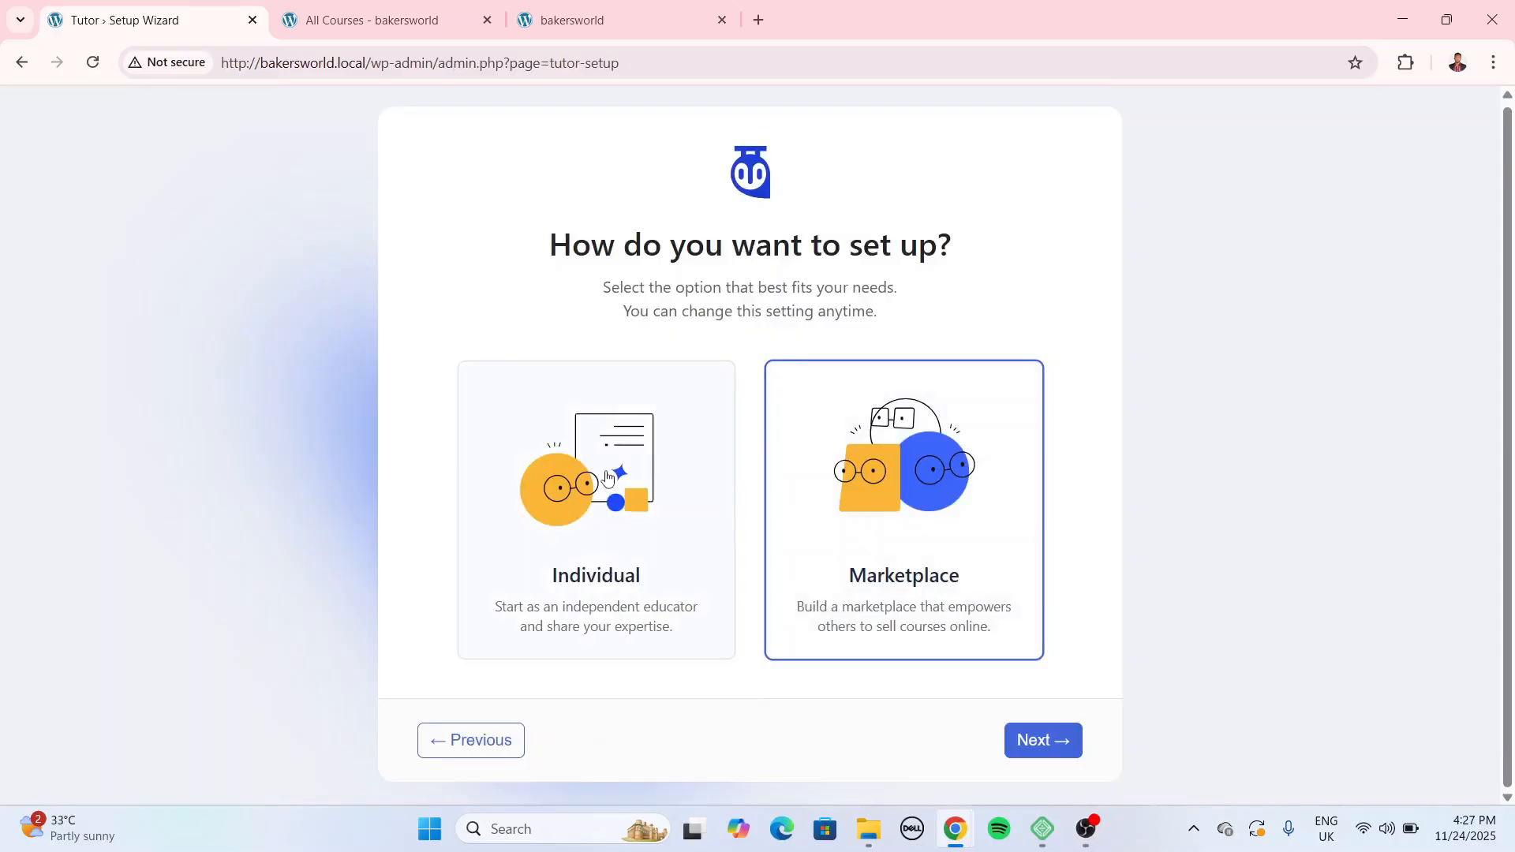
{"action": "left_click", "coordinate": [608, 477]}
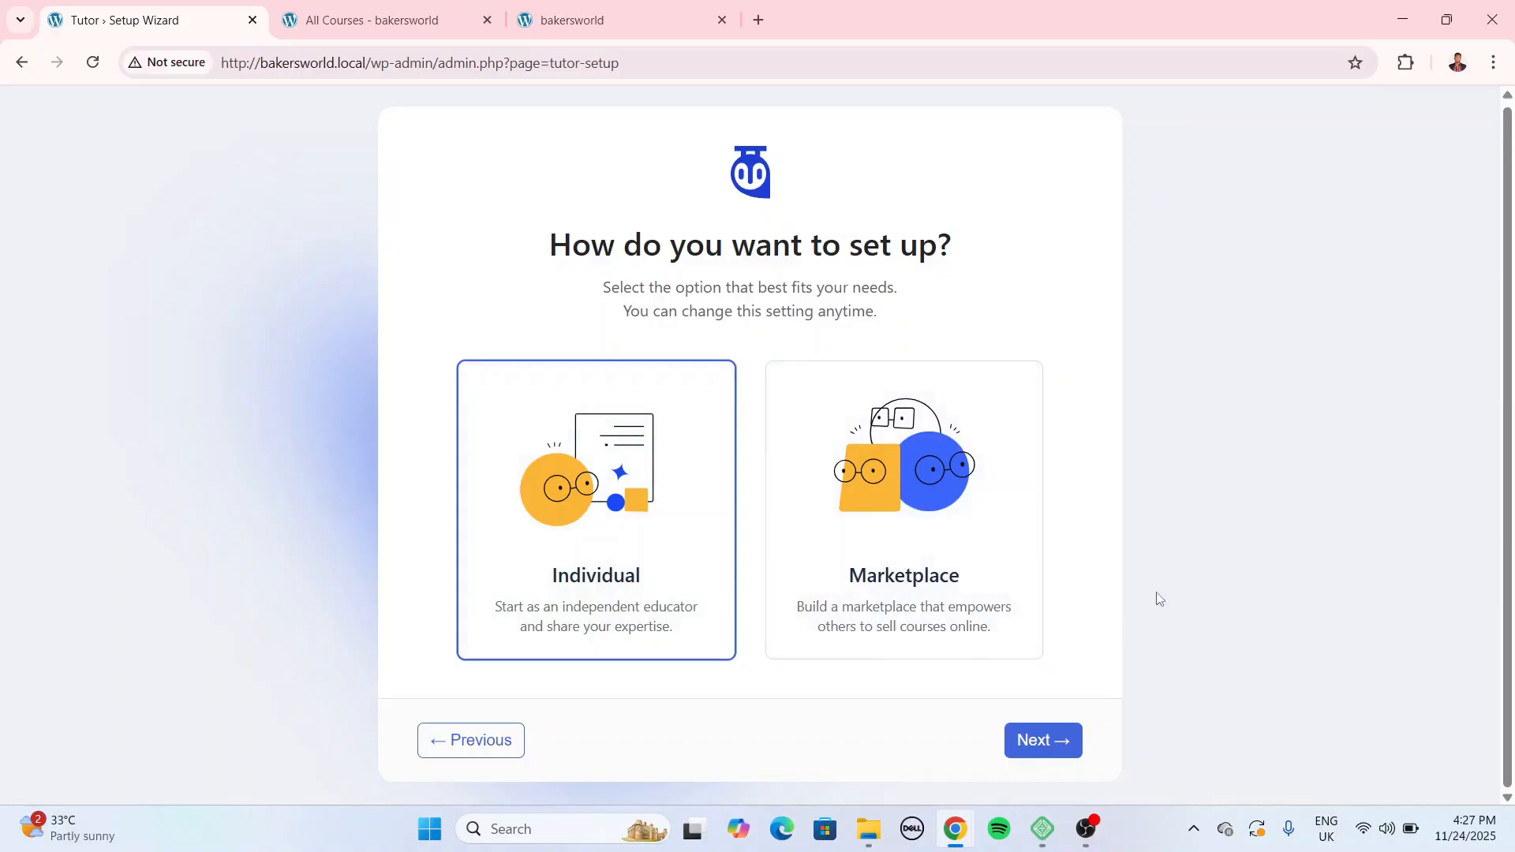
{"action": "left_click", "coordinate": [1055, 756]}
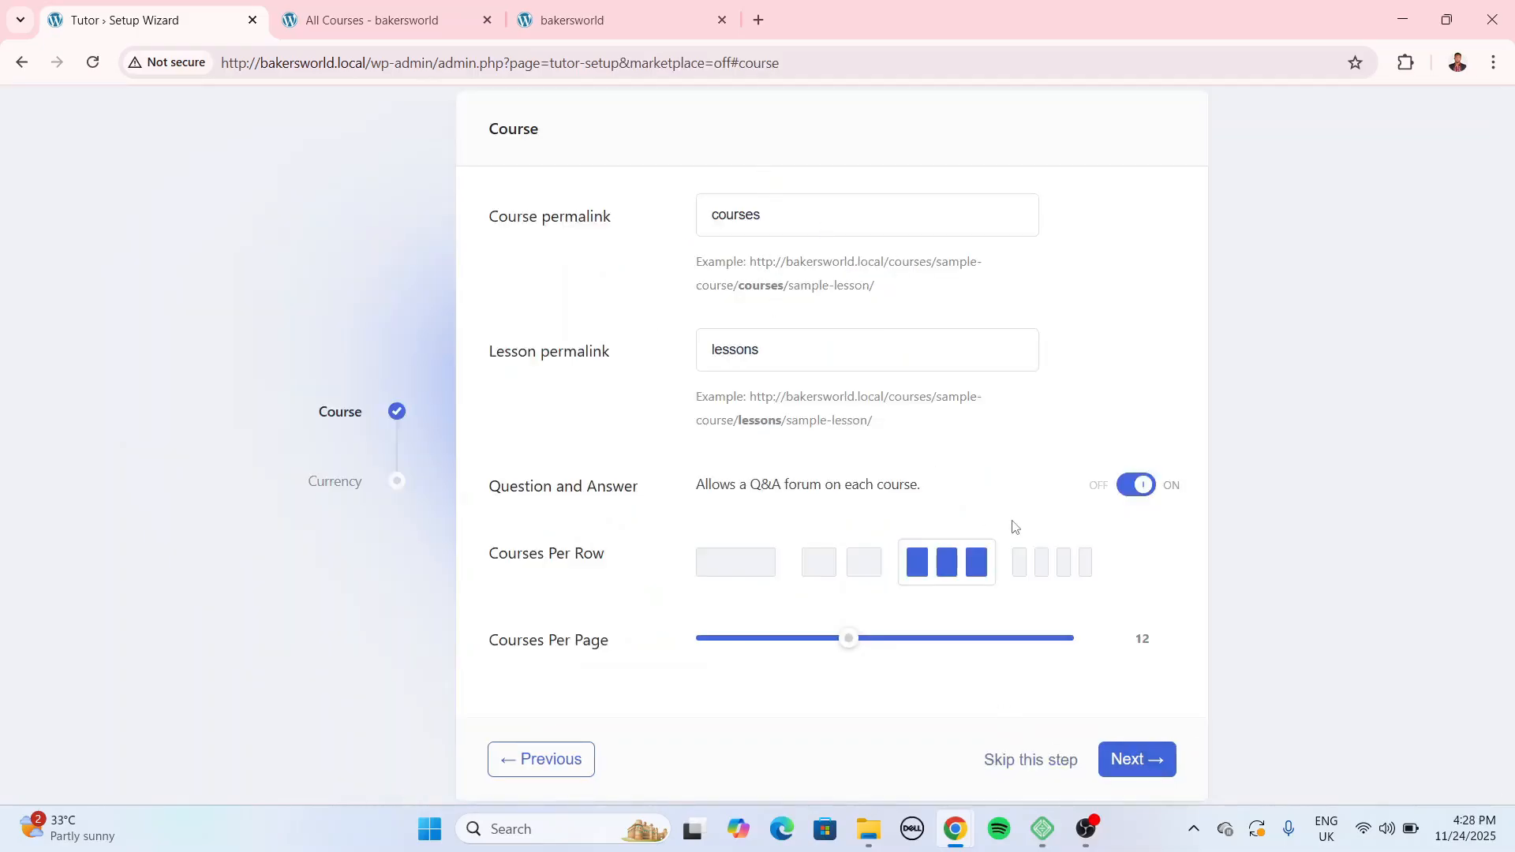
Accept the default course settings, keep USD ($) with the symbol position Left, and finish the Tutor LMS setup.
{"action": "left_click", "coordinate": [1112, 756]}
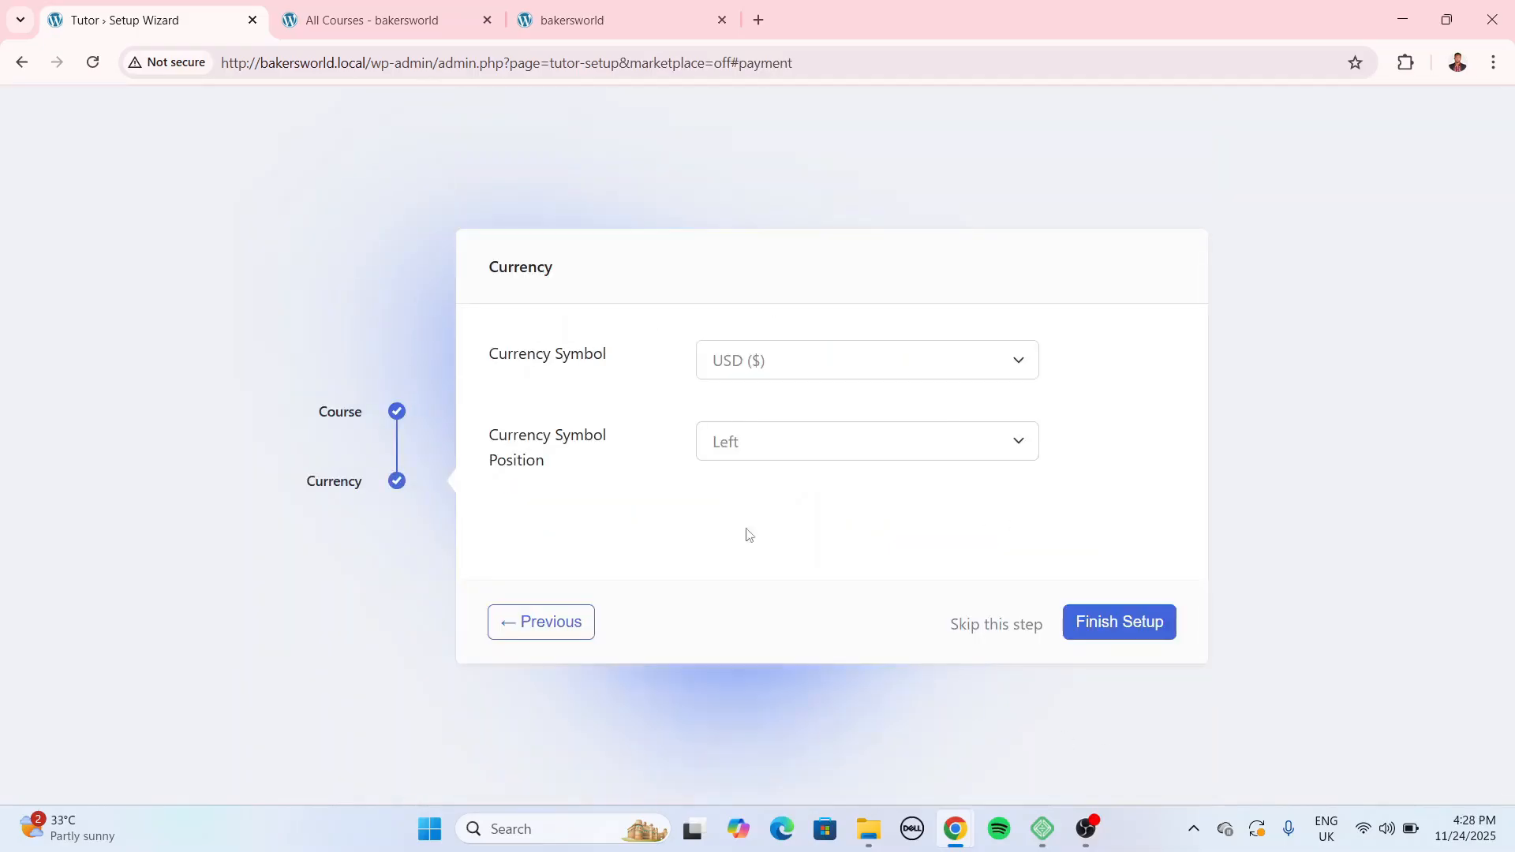
{"action": "left_click", "coordinate": [774, 364]}
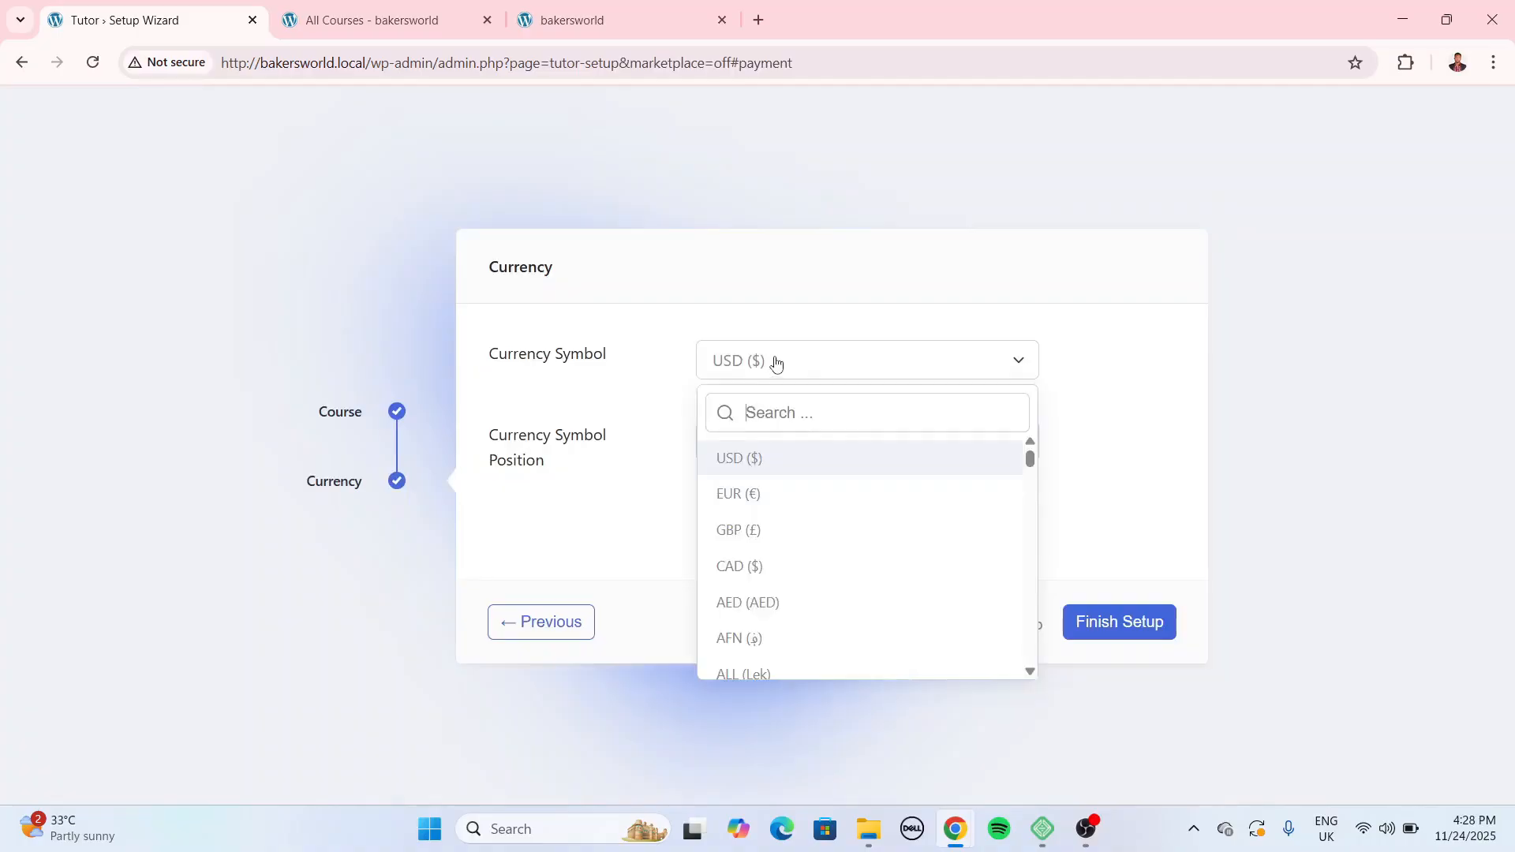
{"action": "left_click", "coordinate": [846, 371]}
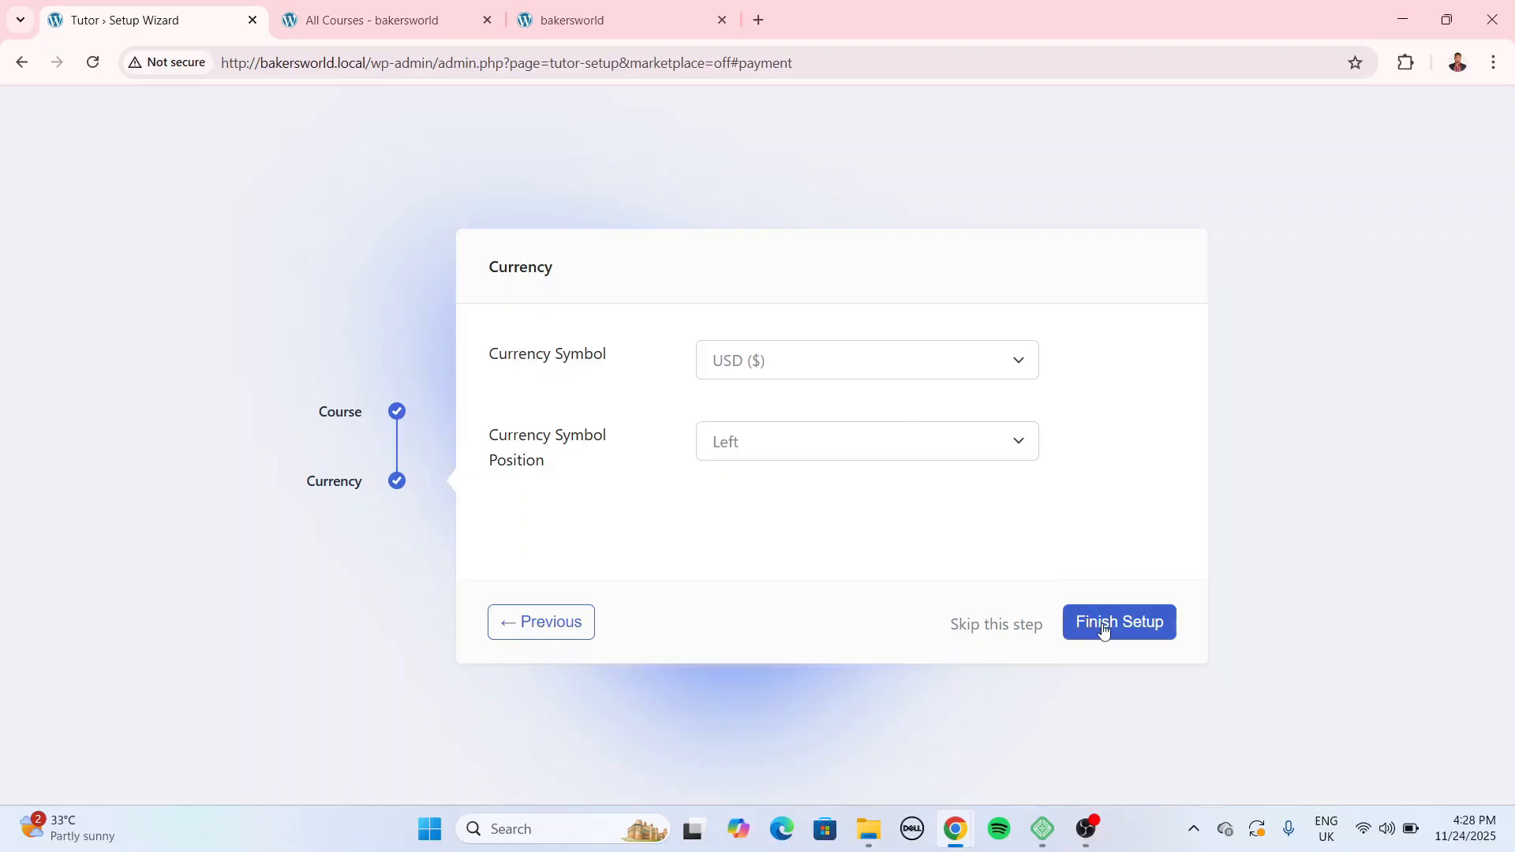
{"action": "left_click", "coordinate": [1136, 623]}
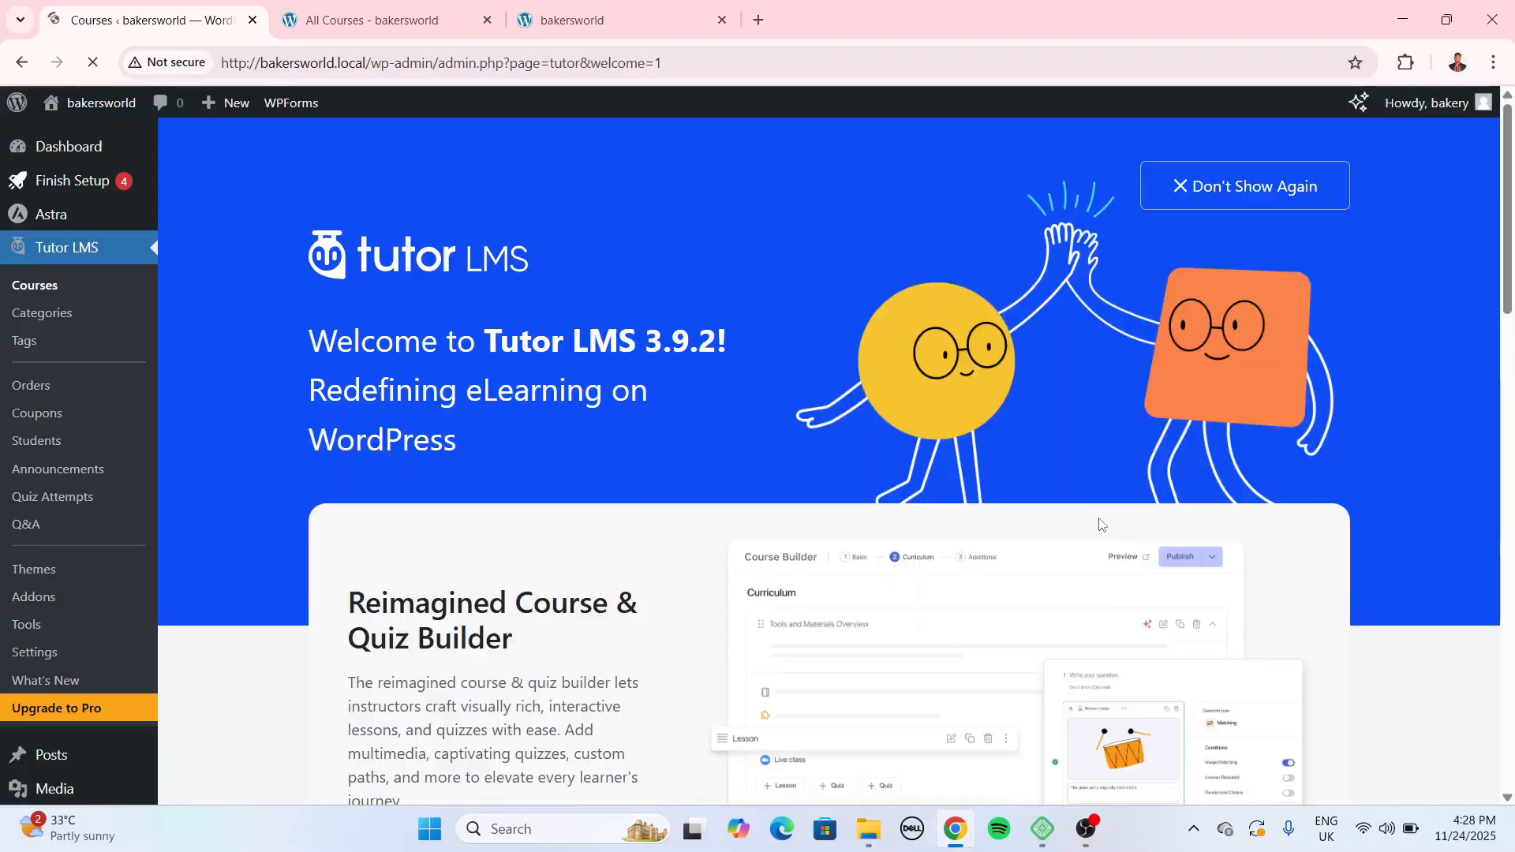
Look over the Tutor LMS welcome page and open the plugin's Courses page.
{"action": "scroll", "coordinate": [186, 371], "scroll_direction": "down", "scroll_amount": 1}
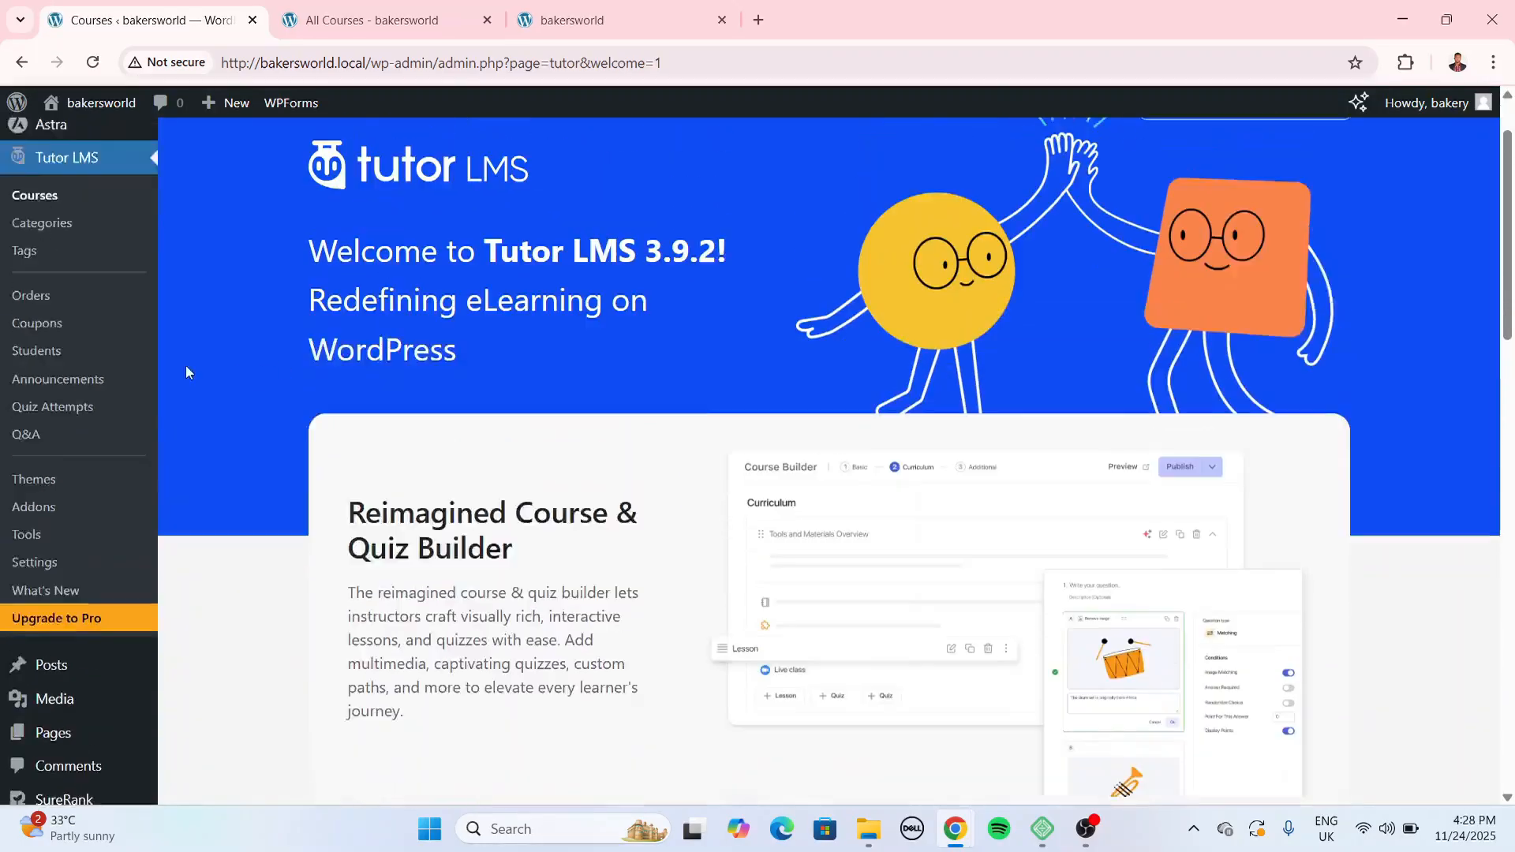
{"action": "scroll", "coordinate": [186, 372], "scroll_direction": "up", "scroll_amount": 1}
{"action": "left_click", "coordinate": [81, 288]}
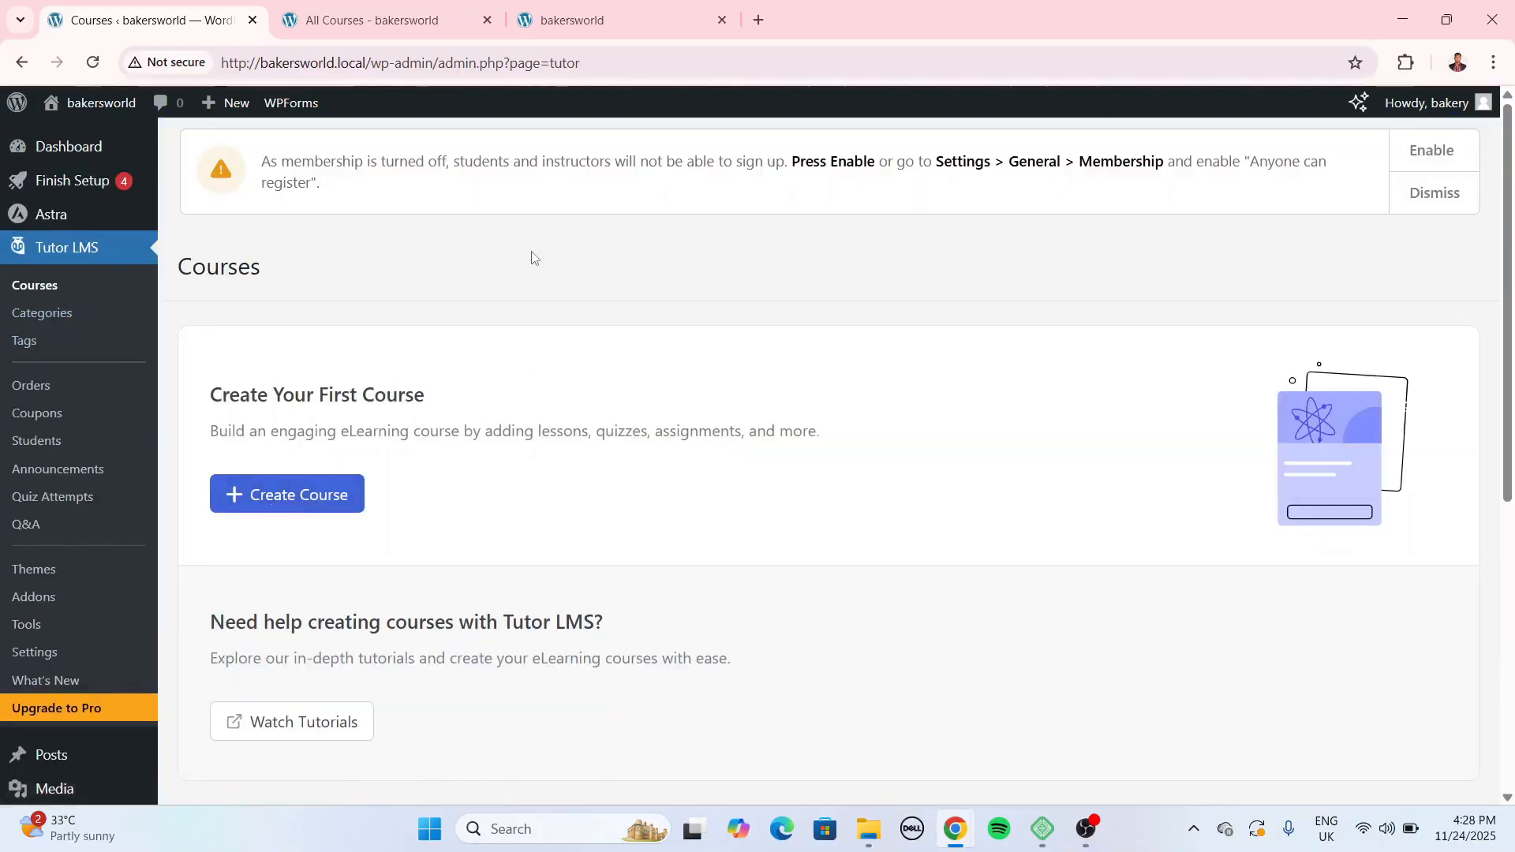
Return to the website's home page and review its sections down to Popular courses.
{"action": "left_click", "coordinate": [394, 24]}
{"action": "scroll", "coordinate": [425, 364], "scroll_direction": "up", "scroll_amount": 2}
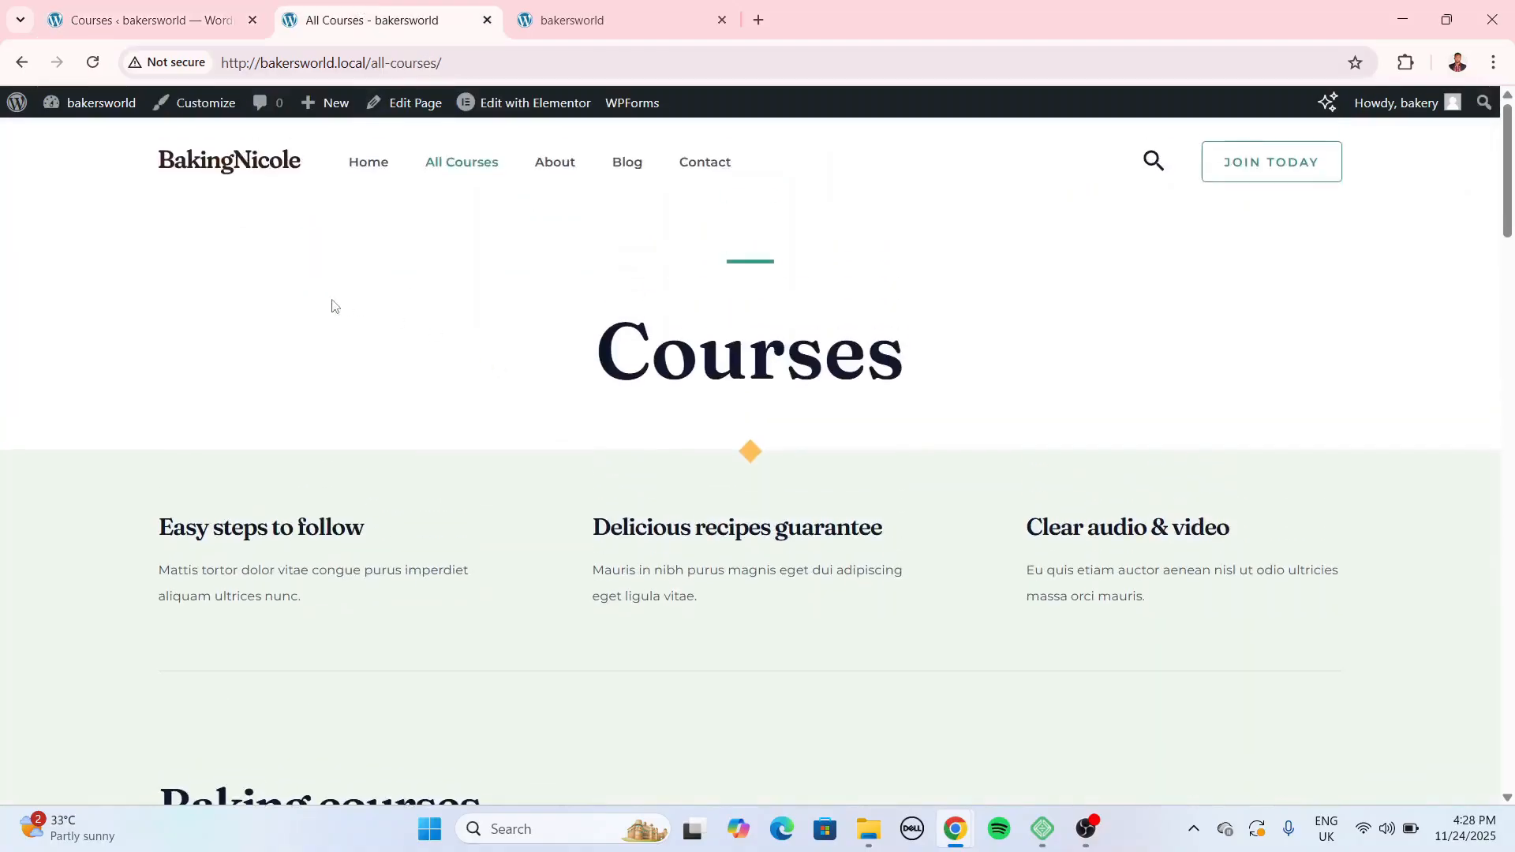
{"action": "left_click", "coordinate": [359, 162]}
{"action": "scroll", "coordinate": [514, 419], "scroll_direction": "down", "scroll_amount": 2}
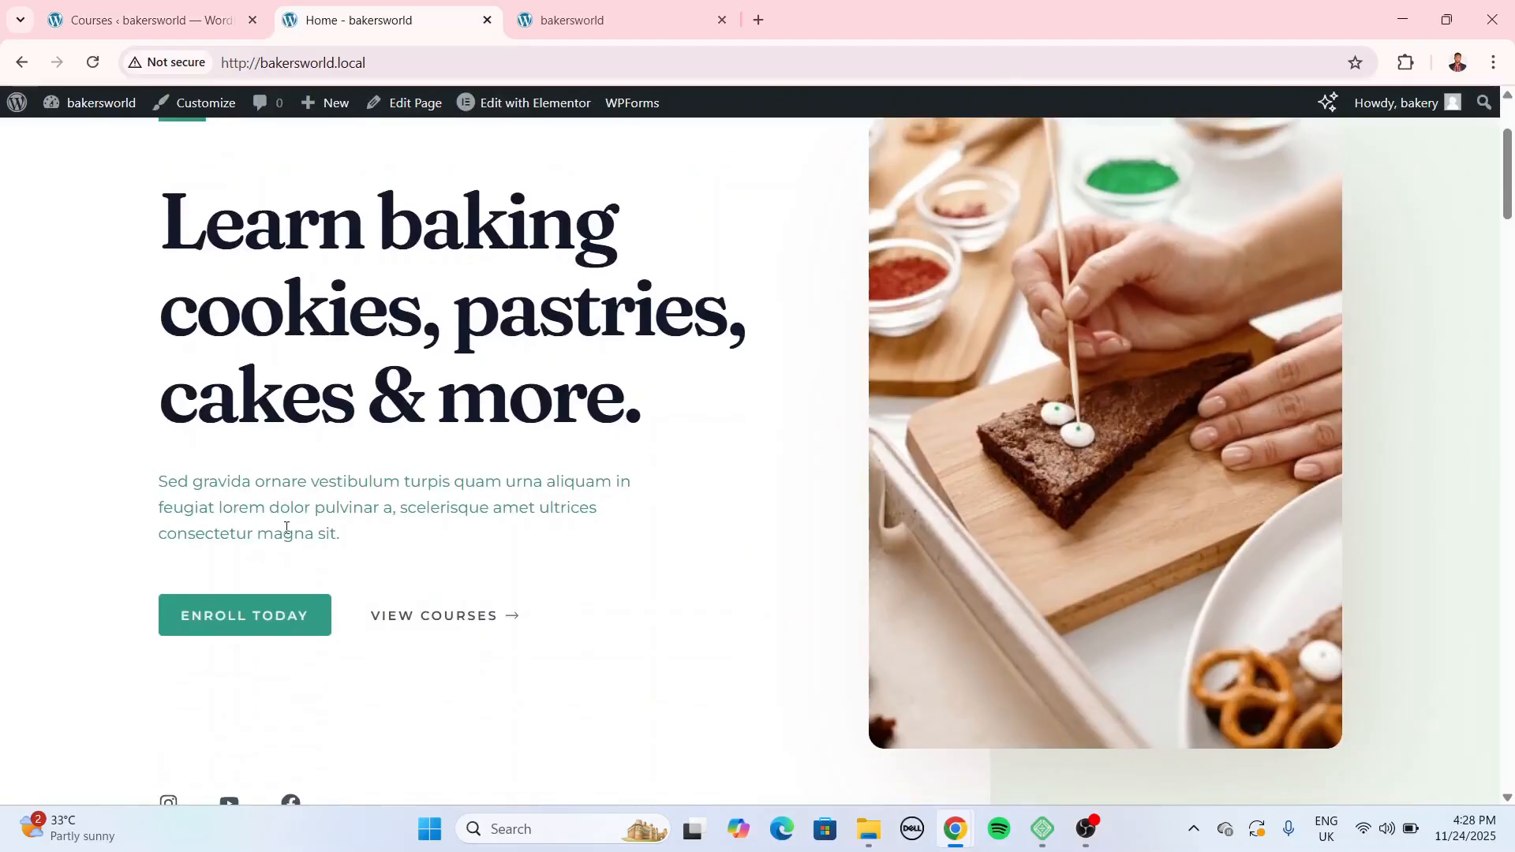
{"action": "scroll", "coordinate": [544, 536], "scroll_direction": "down", "scroll_amount": 7}
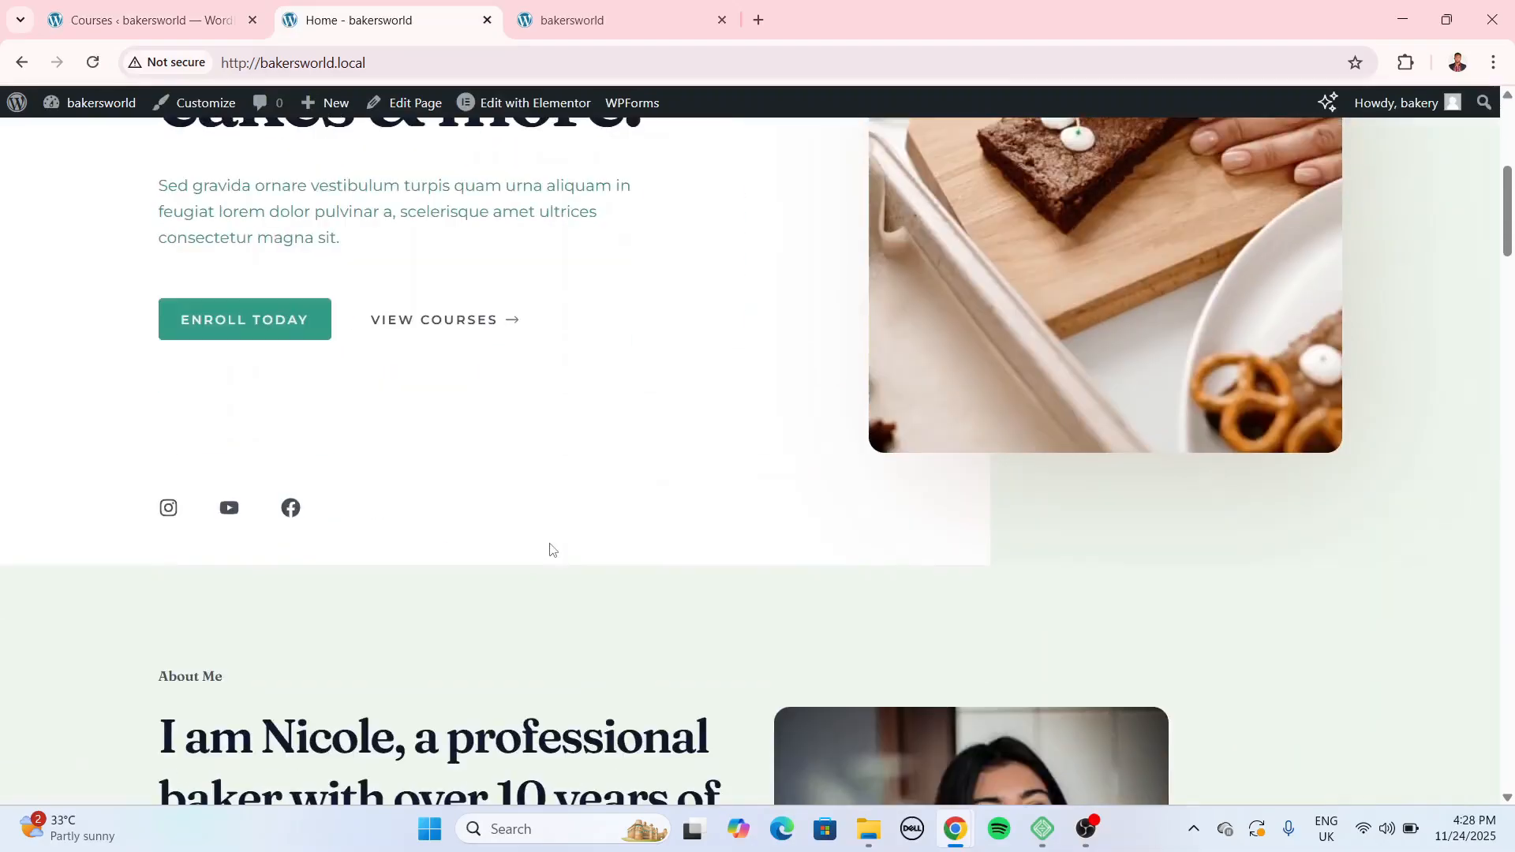
{"action": "scroll", "coordinate": [637, 442], "scroll_direction": "down", "scroll_amount": 9}
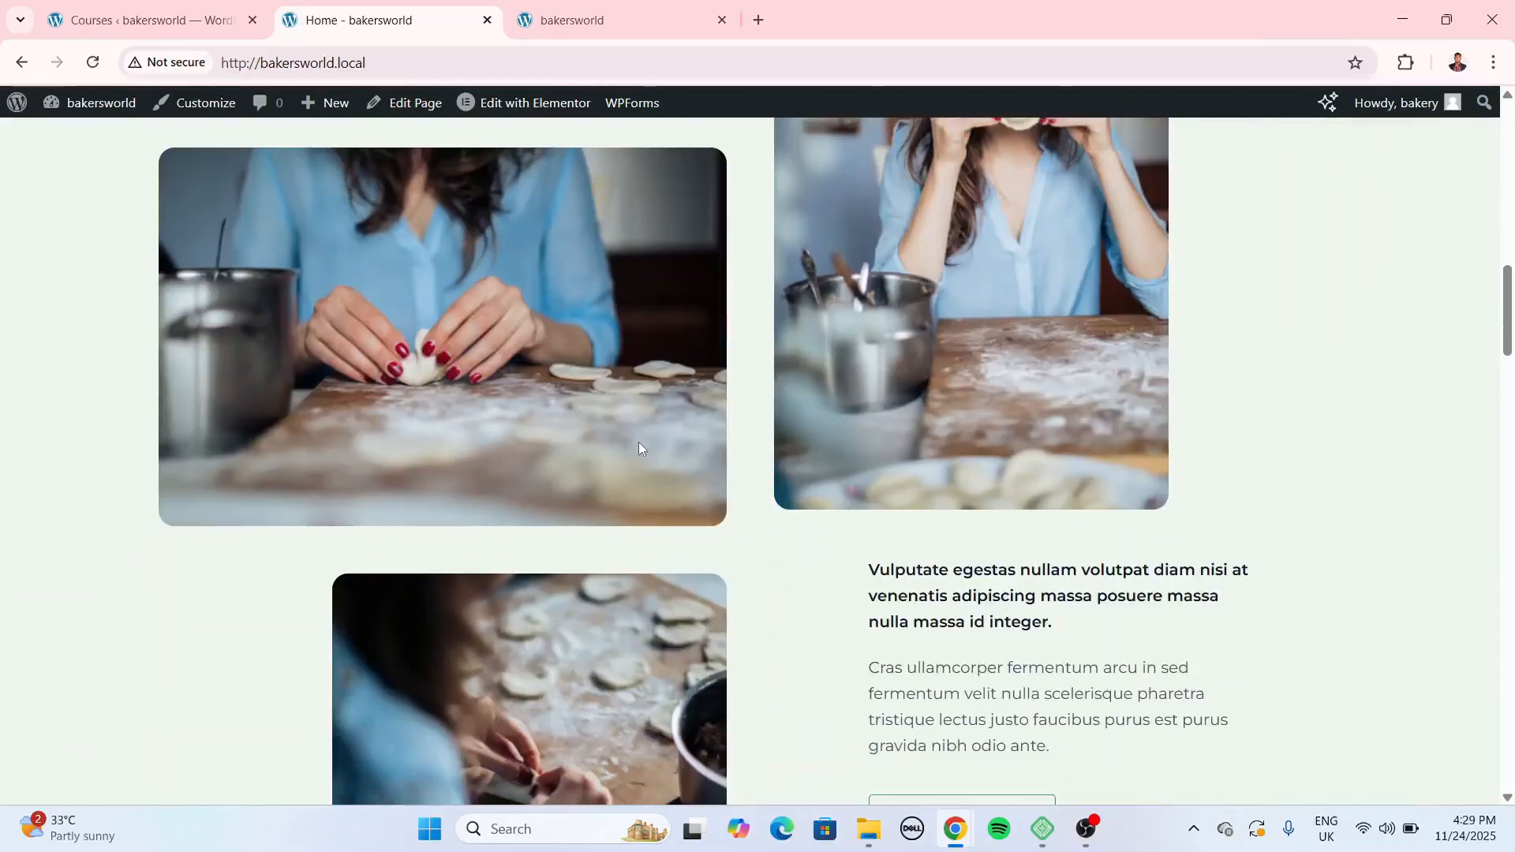
{"action": "scroll", "coordinate": [1031, 332], "scroll_direction": "up", "scroll_amount": 2}
{"action": "scroll", "coordinate": [787, 497], "scroll_direction": "down", "scroll_amount": 3}
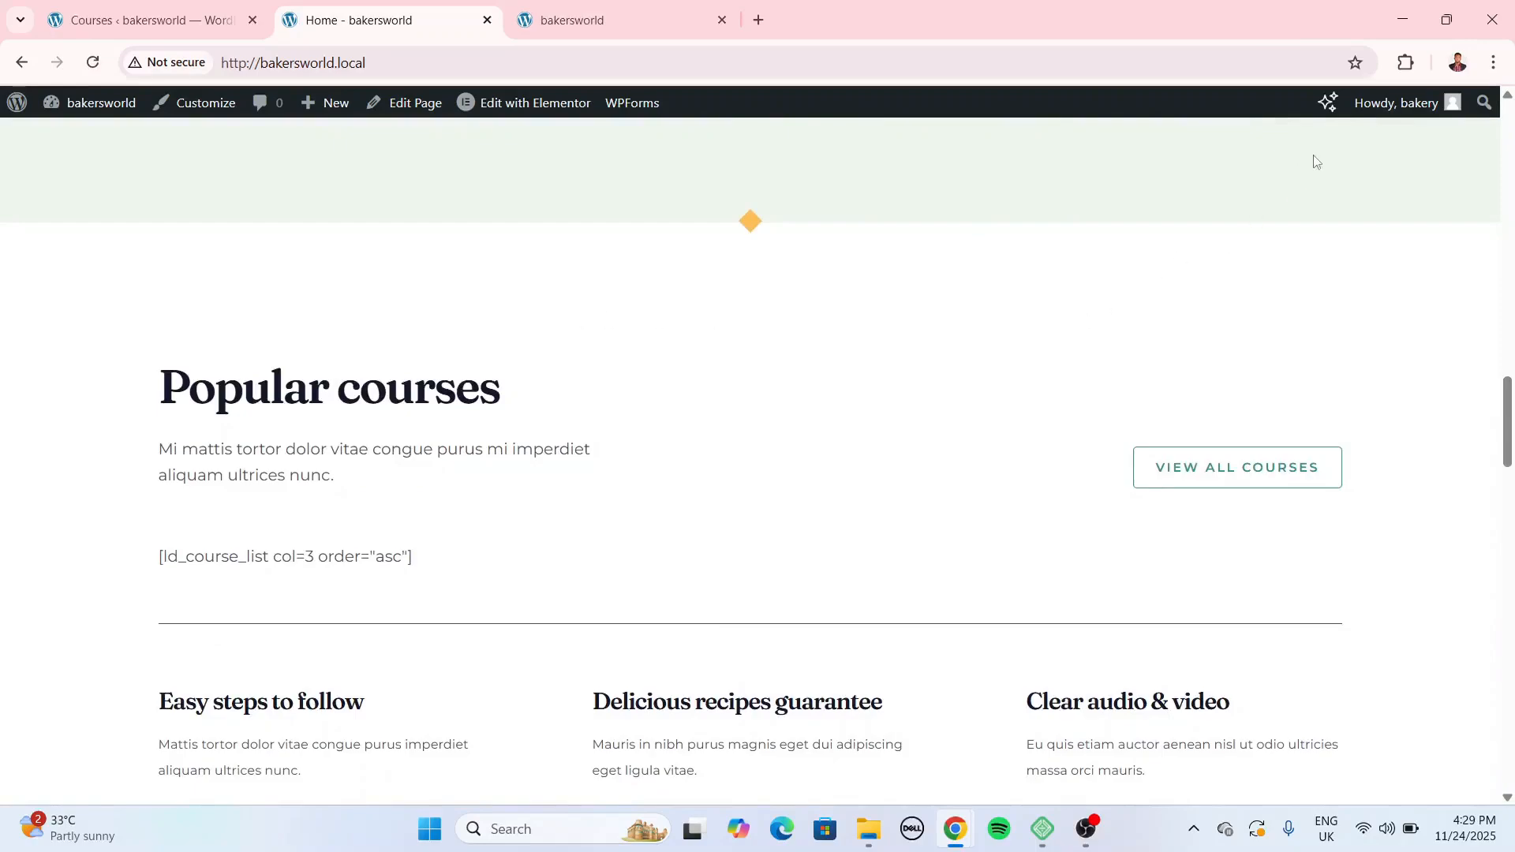
Capture the entire home page with the Screen Recorder and Screenshot Tool extension and download it as an image.
{"action": "left_click", "coordinate": [1397, 67]}
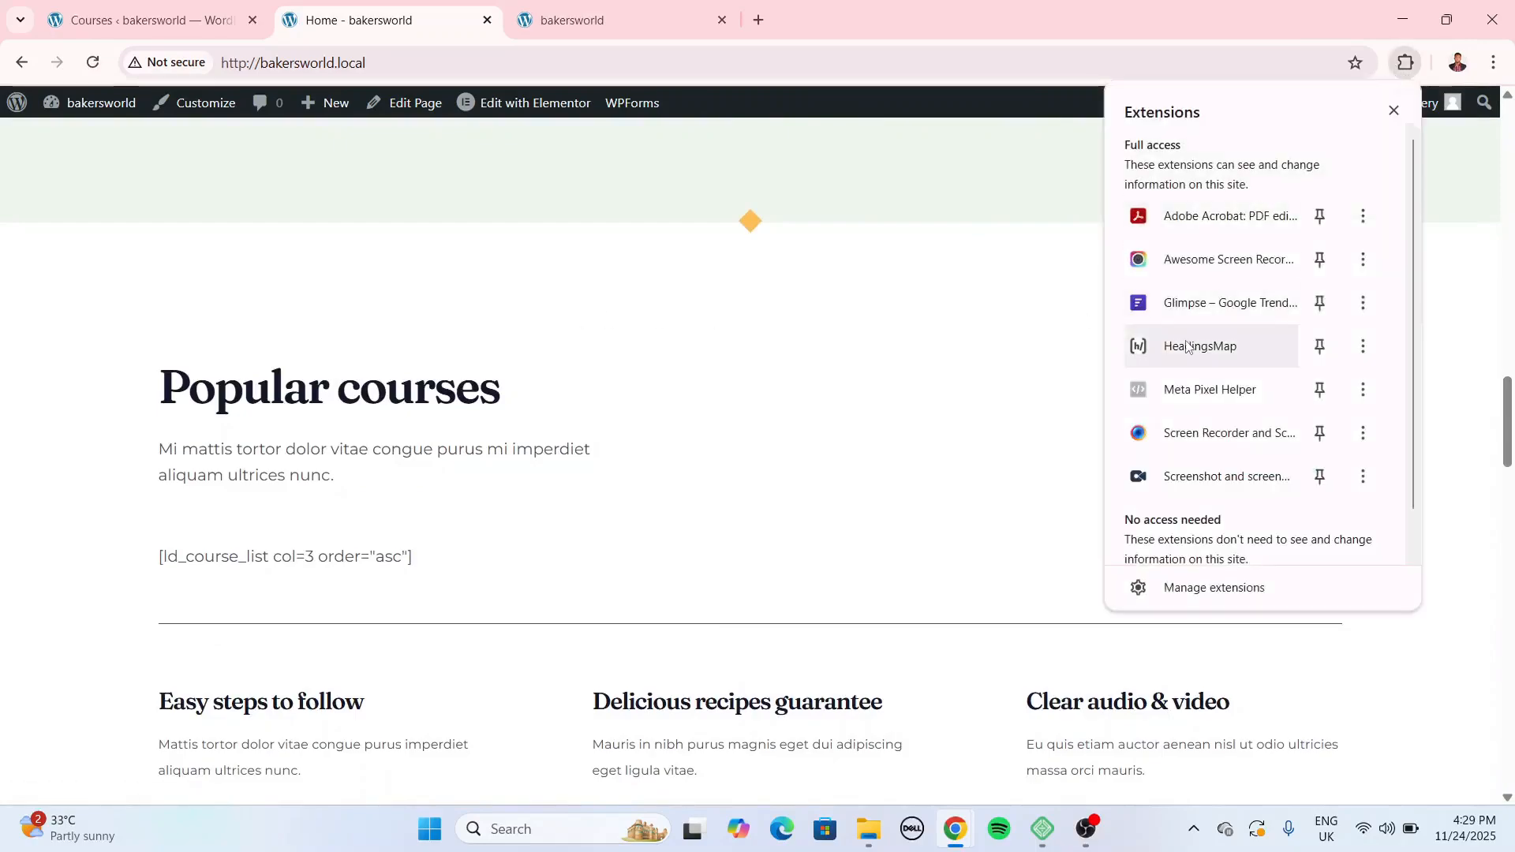
{"action": "left_click", "coordinate": [1224, 439]}
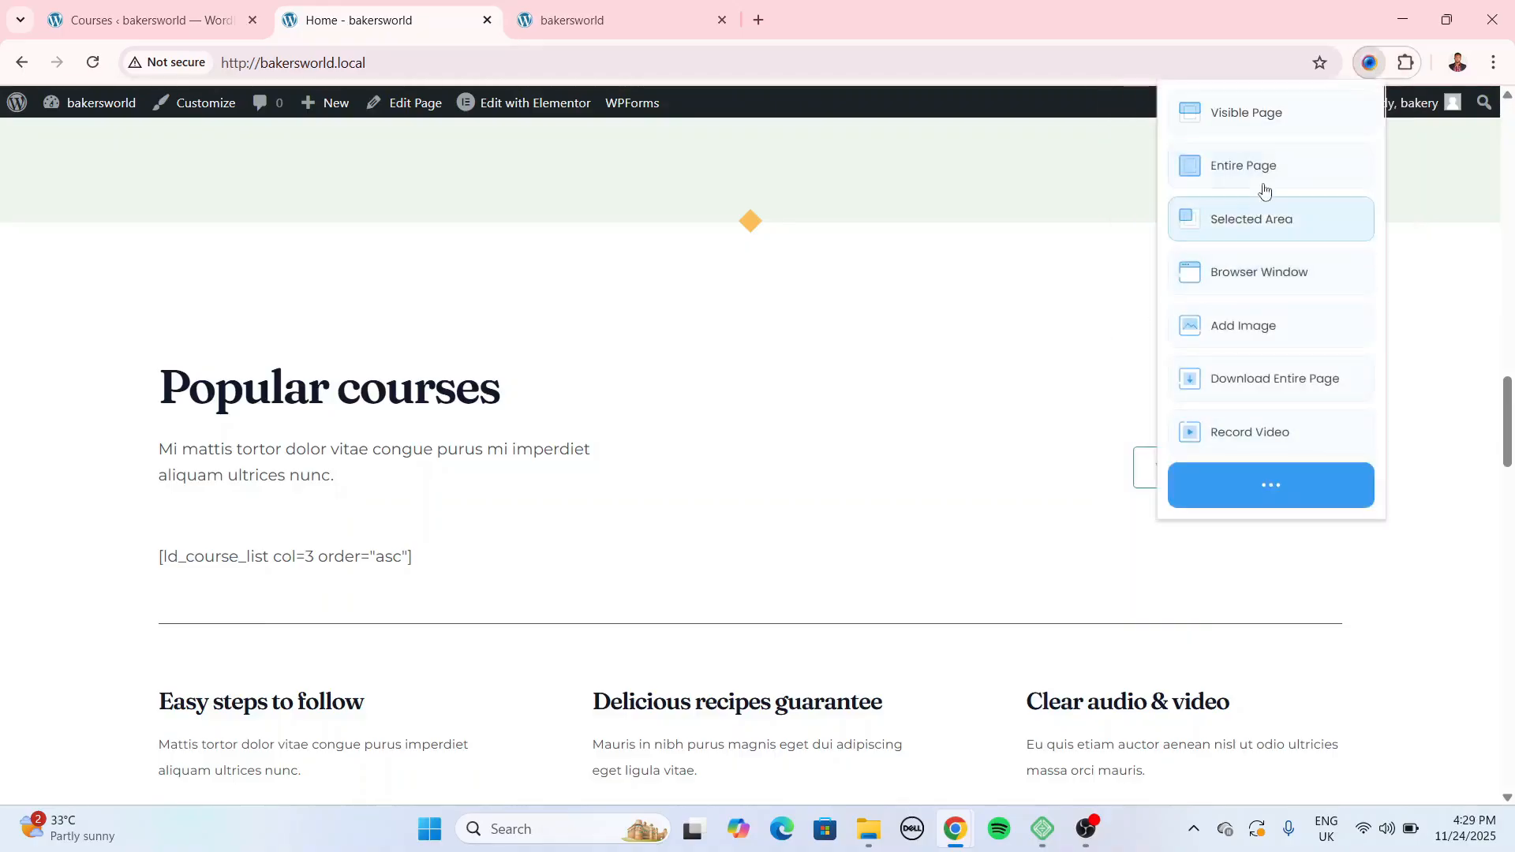
{"action": "left_click", "coordinate": [1270, 164]}
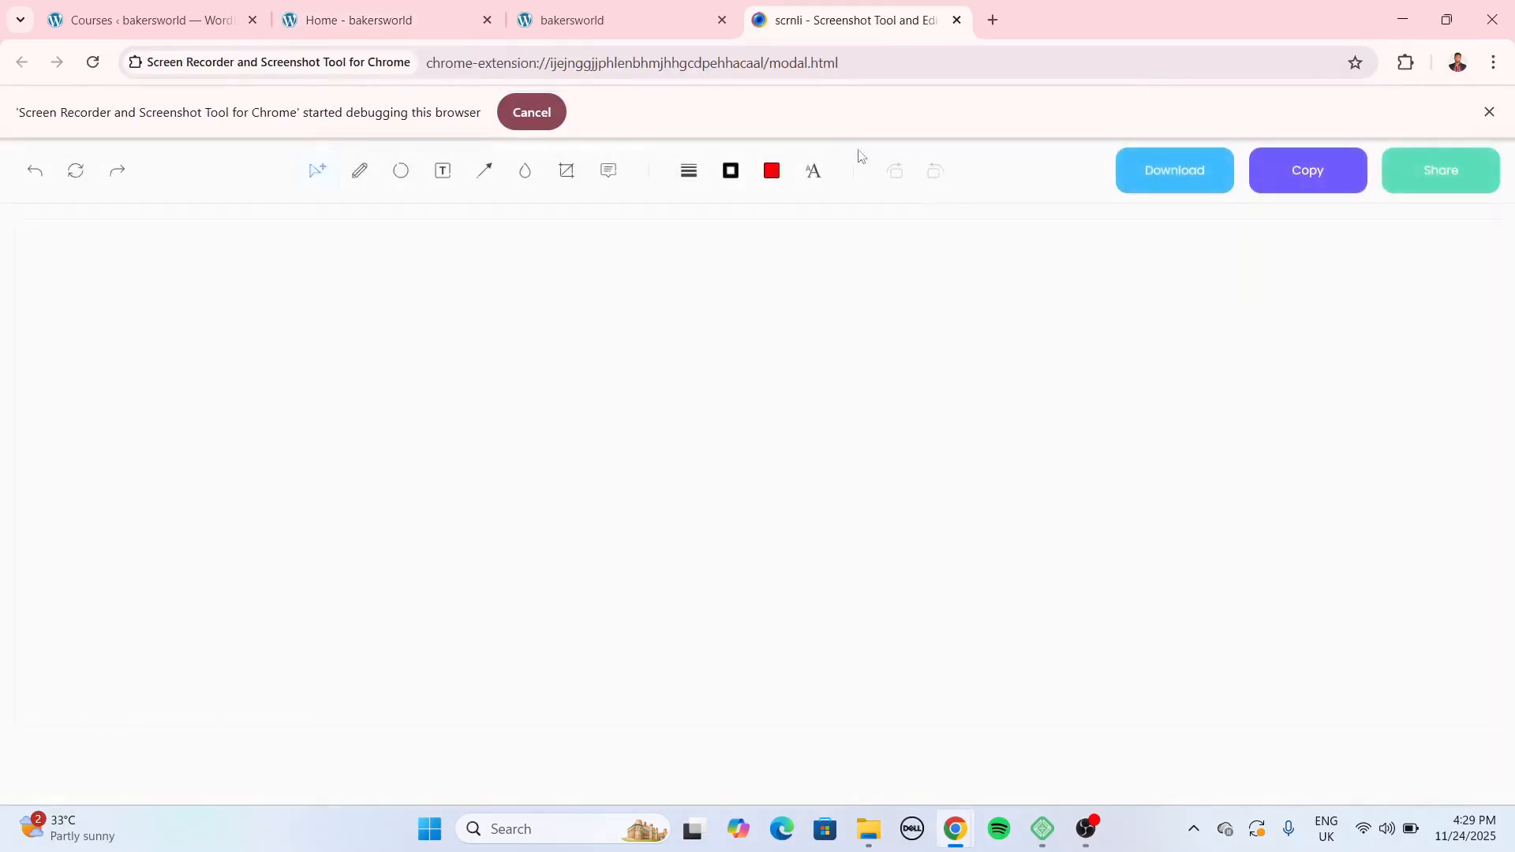
{"action": "left_click", "coordinate": [1176, 170]}
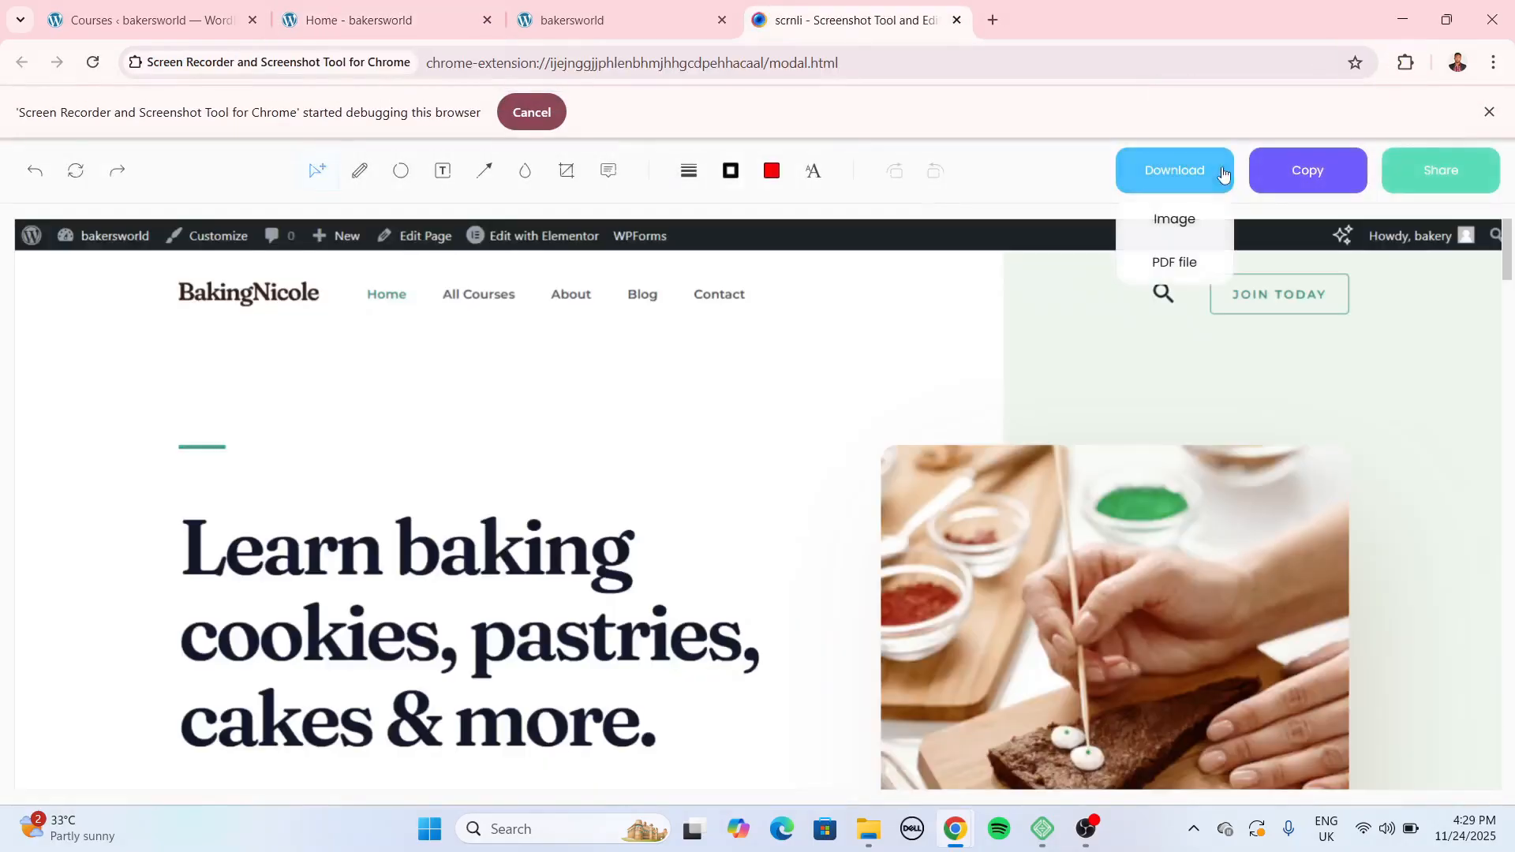
{"action": "left_click", "coordinate": [1177, 228]}
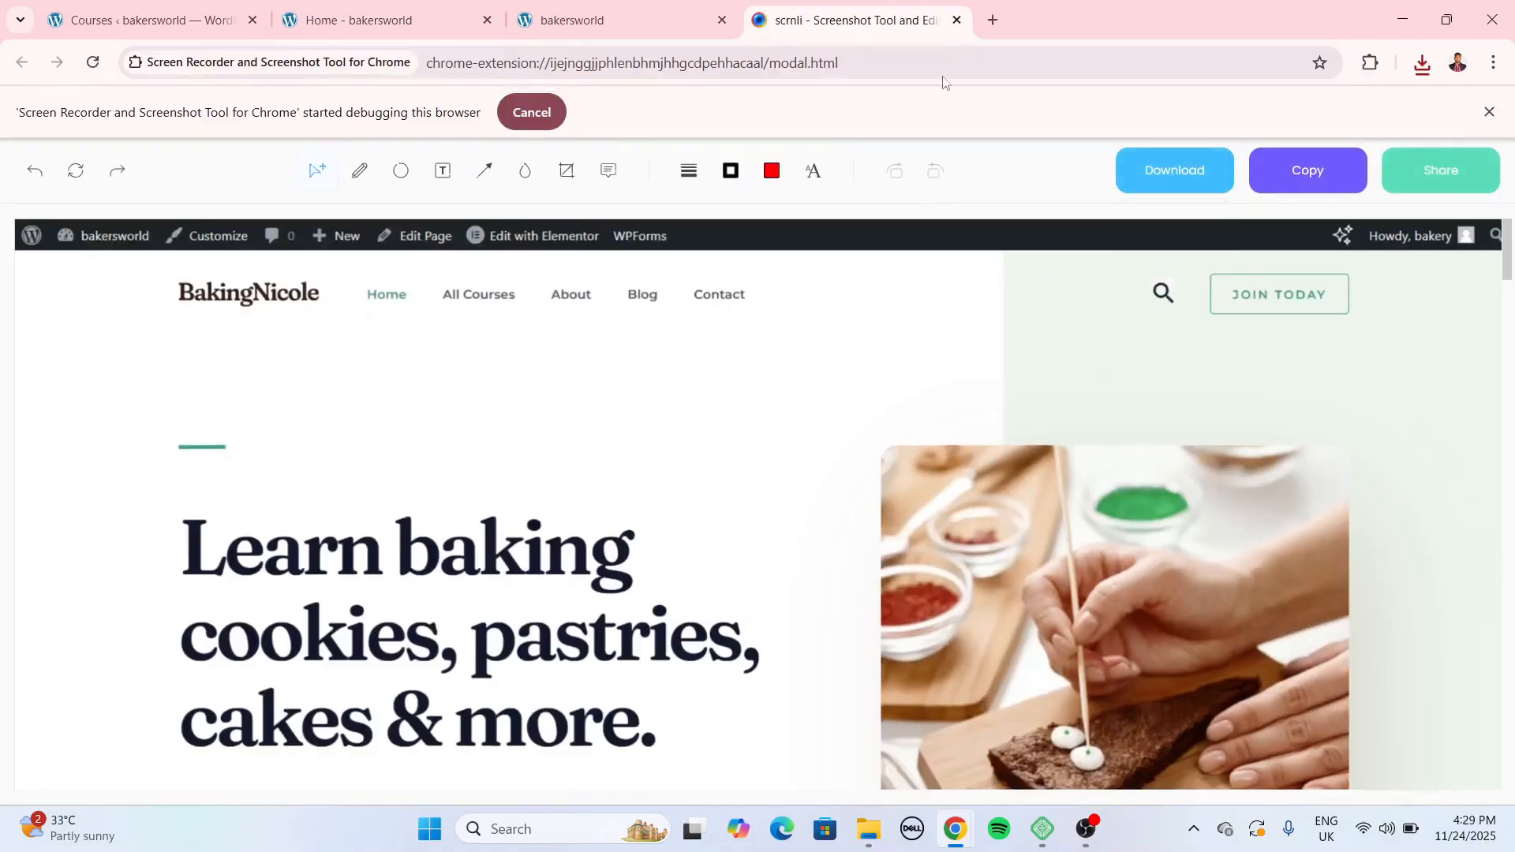
Open ChatGPT in a new browser tab and attach the home page screenshot to a new chat.
{"action": "left_click", "coordinate": [993, 21]}
{"action": "type", "text": "chatgp"}
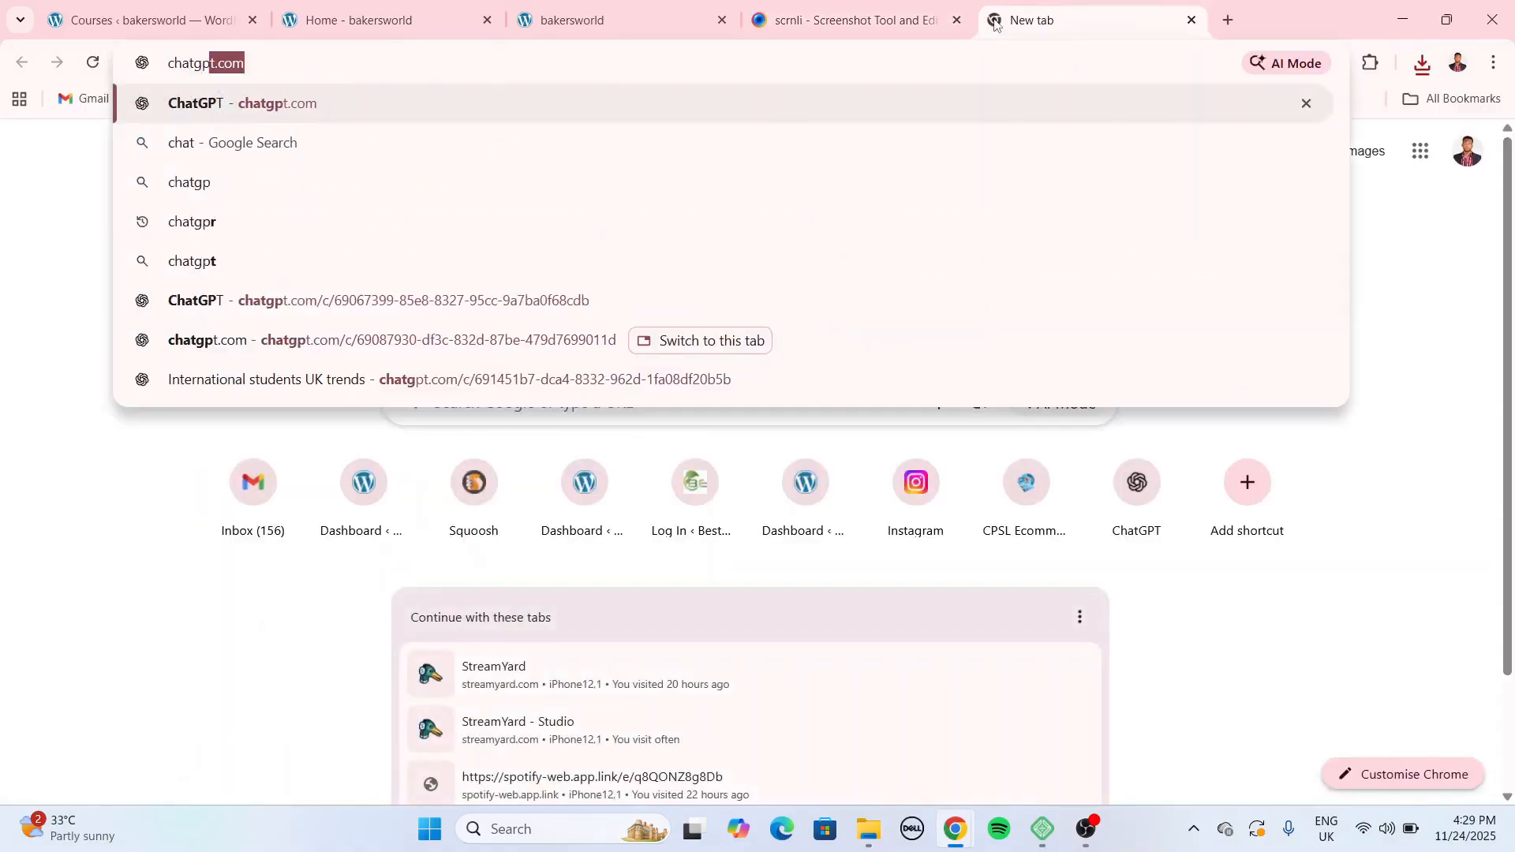
{"action": "key", "text": "Return"}
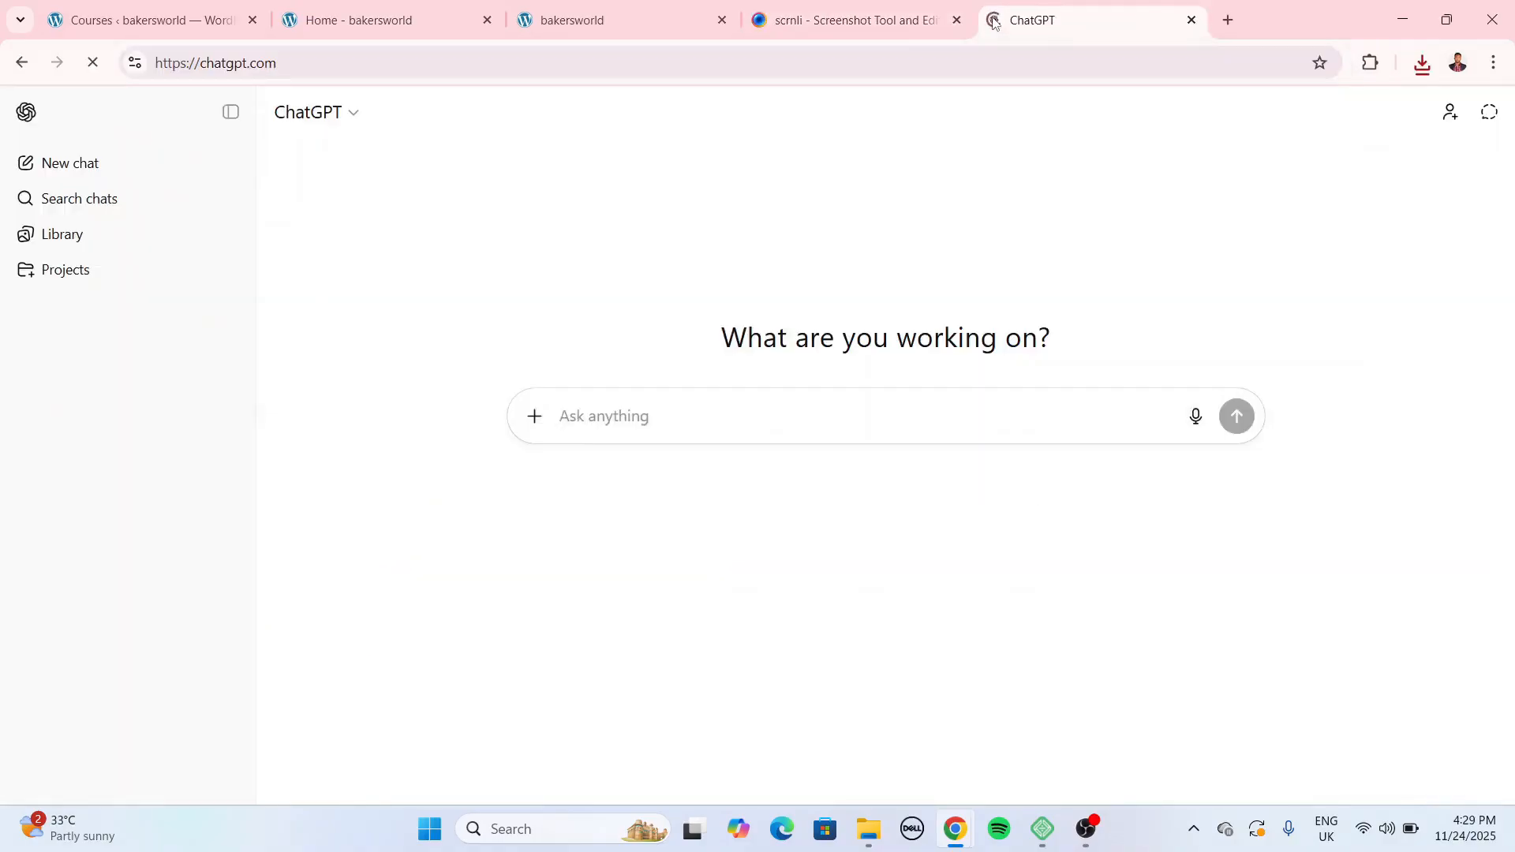
{"action": "left_click", "coordinate": [533, 416]}
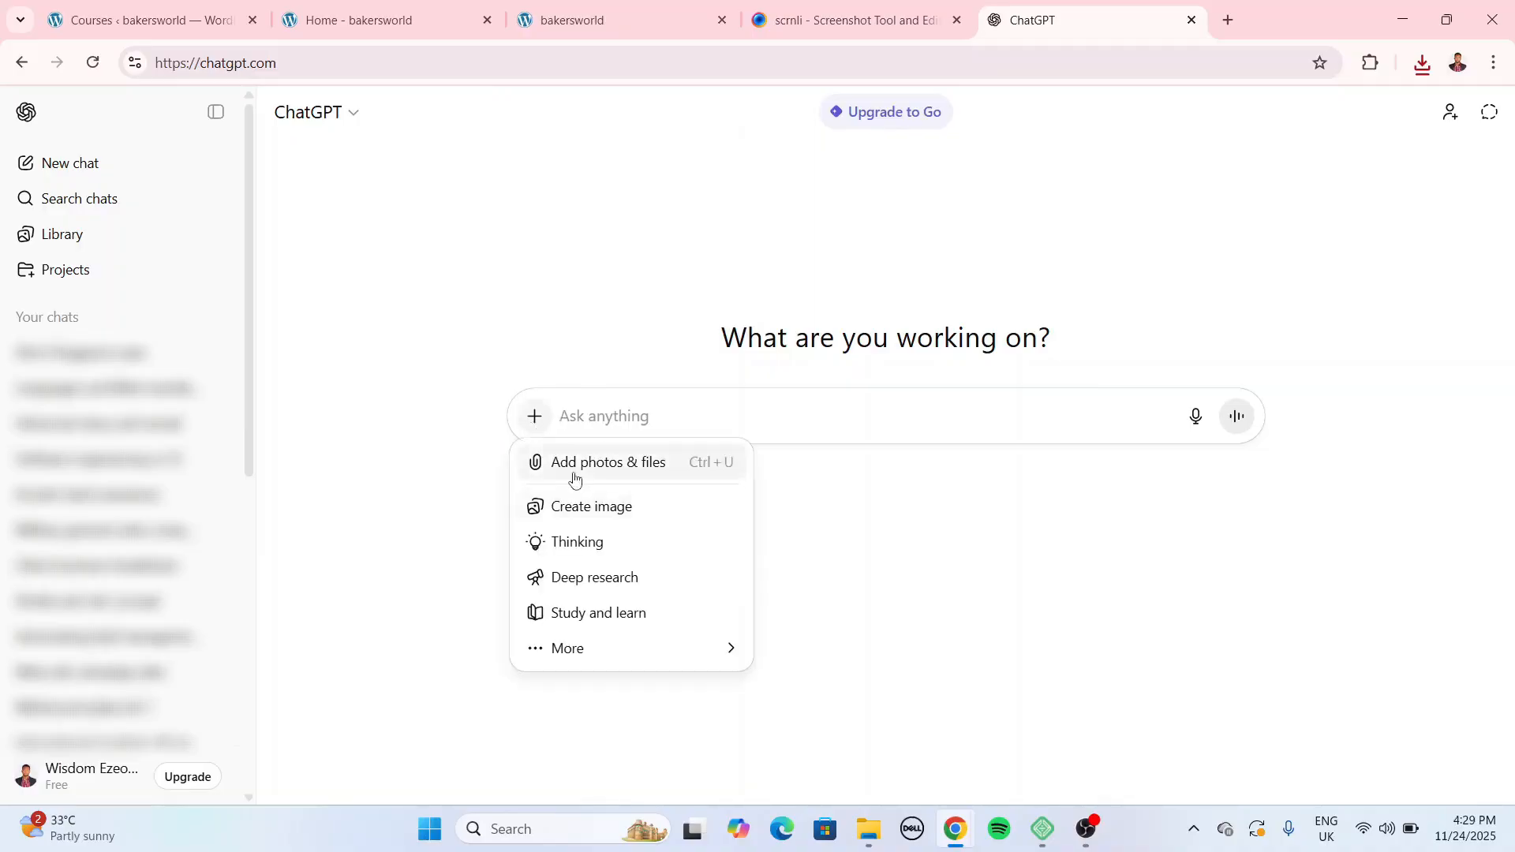
{"action": "key", "text": "ctrl+v"}
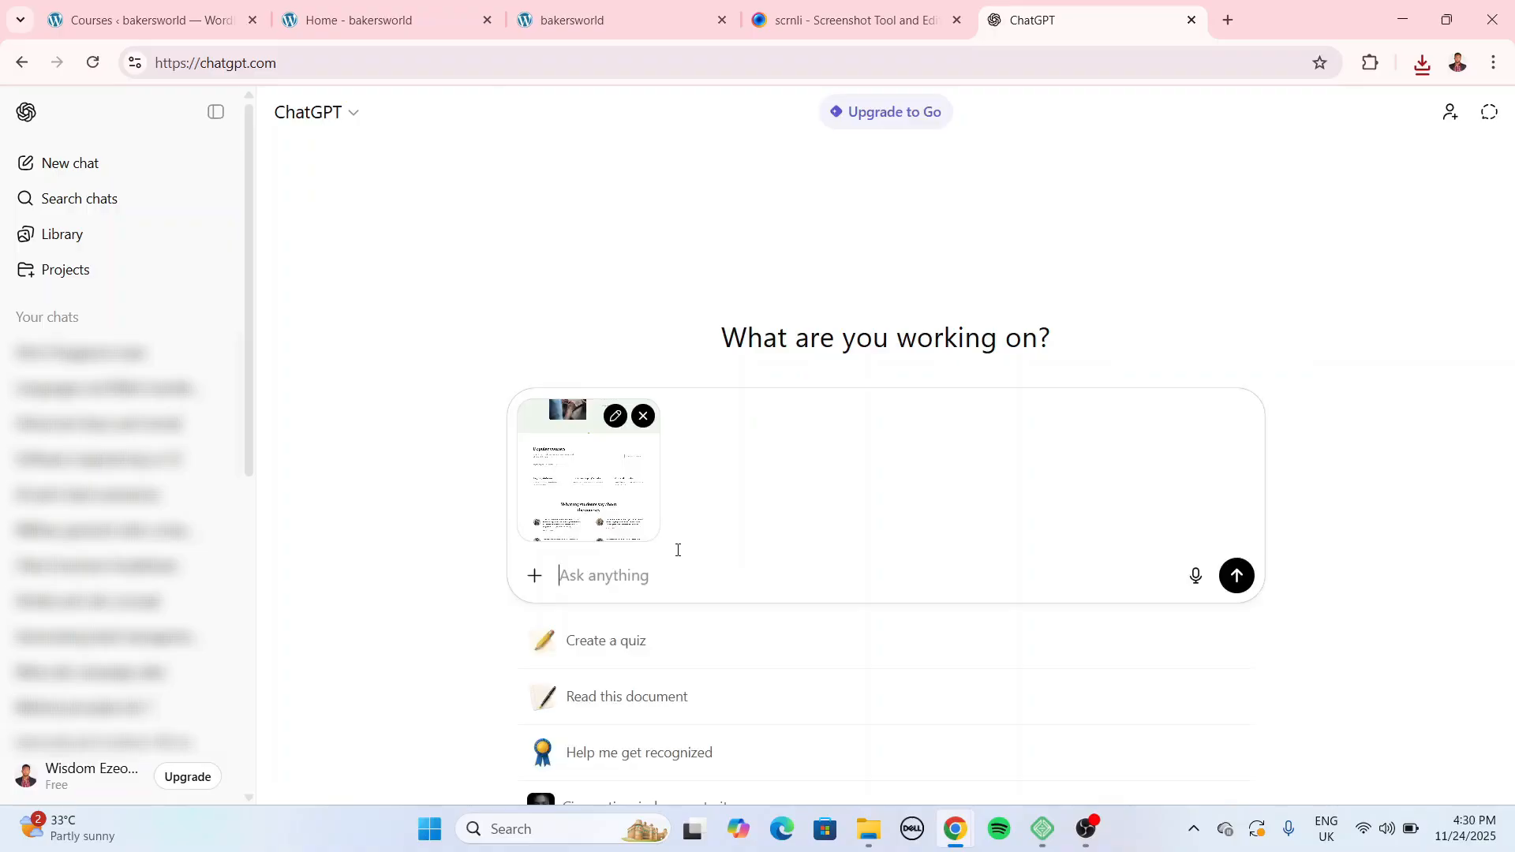
Ask ChatGPT, as expert copywriter, to rephrase the bakery course homepage and replace its Lorem Ipsum with original content, mentioning TutorLMS, and skim the reply.
{"action": "type", "text": "I am building an online course website for my bakery brand. This is the homepage. You are an expert copywriter. I need you to rephrase the acutal words that are there if need be. Then generate original content for those Lorem Ipsum placeholder. Let me know when you are done.  I will come back again to build the course with you. I am working with TutorLMS."}
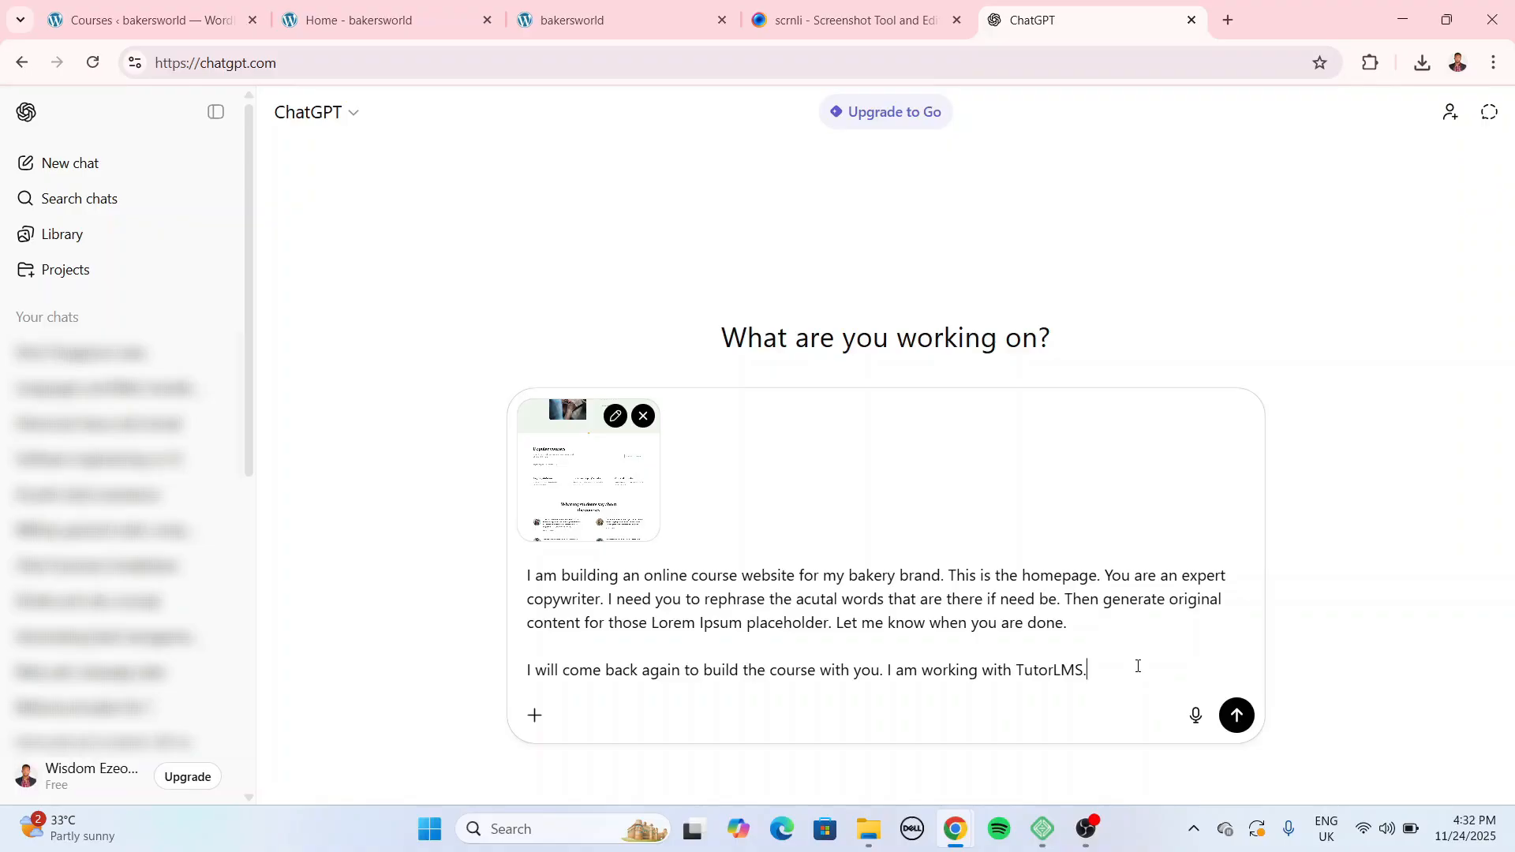
{"action": "left_click", "coordinate": [1236, 715]}
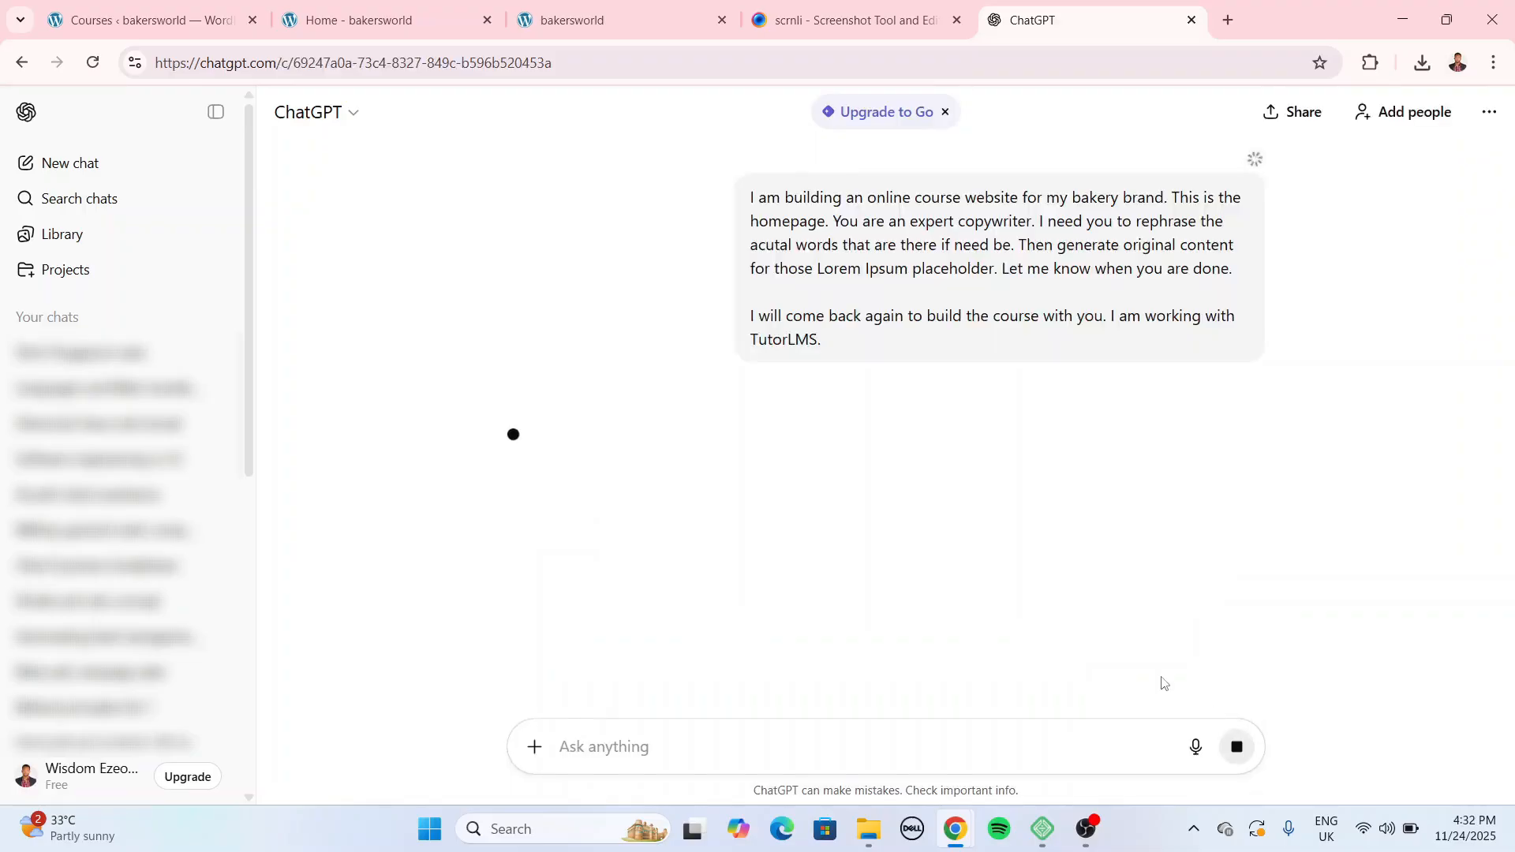
{"action": "scroll", "coordinate": [1286, 588], "scroll_direction": "down", "scroll_amount": 7}
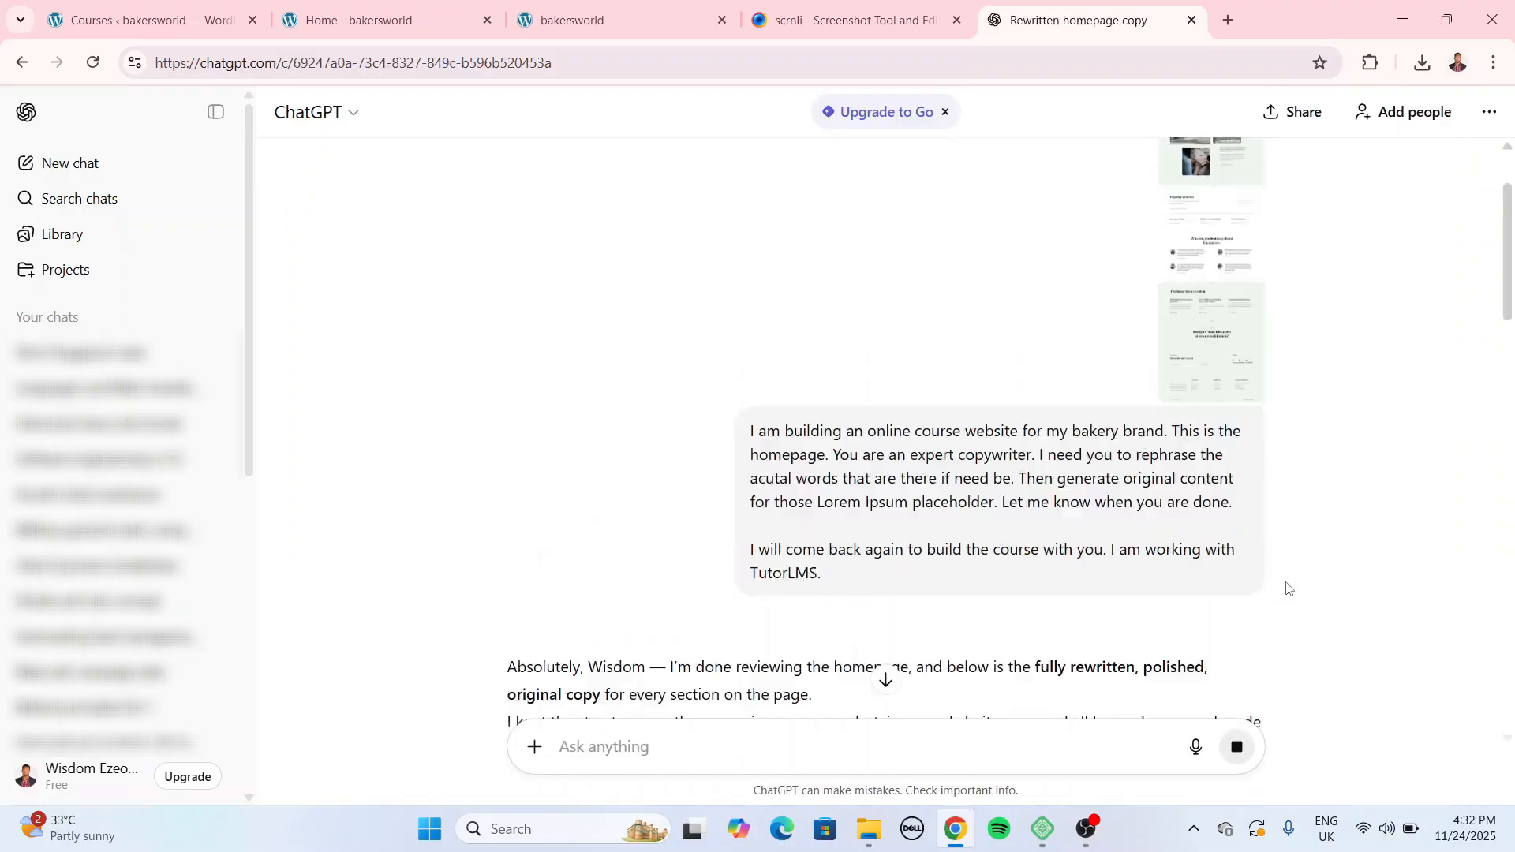
{"action": "scroll", "coordinate": [1285, 588], "scroll_direction": "down", "scroll_amount": 10}
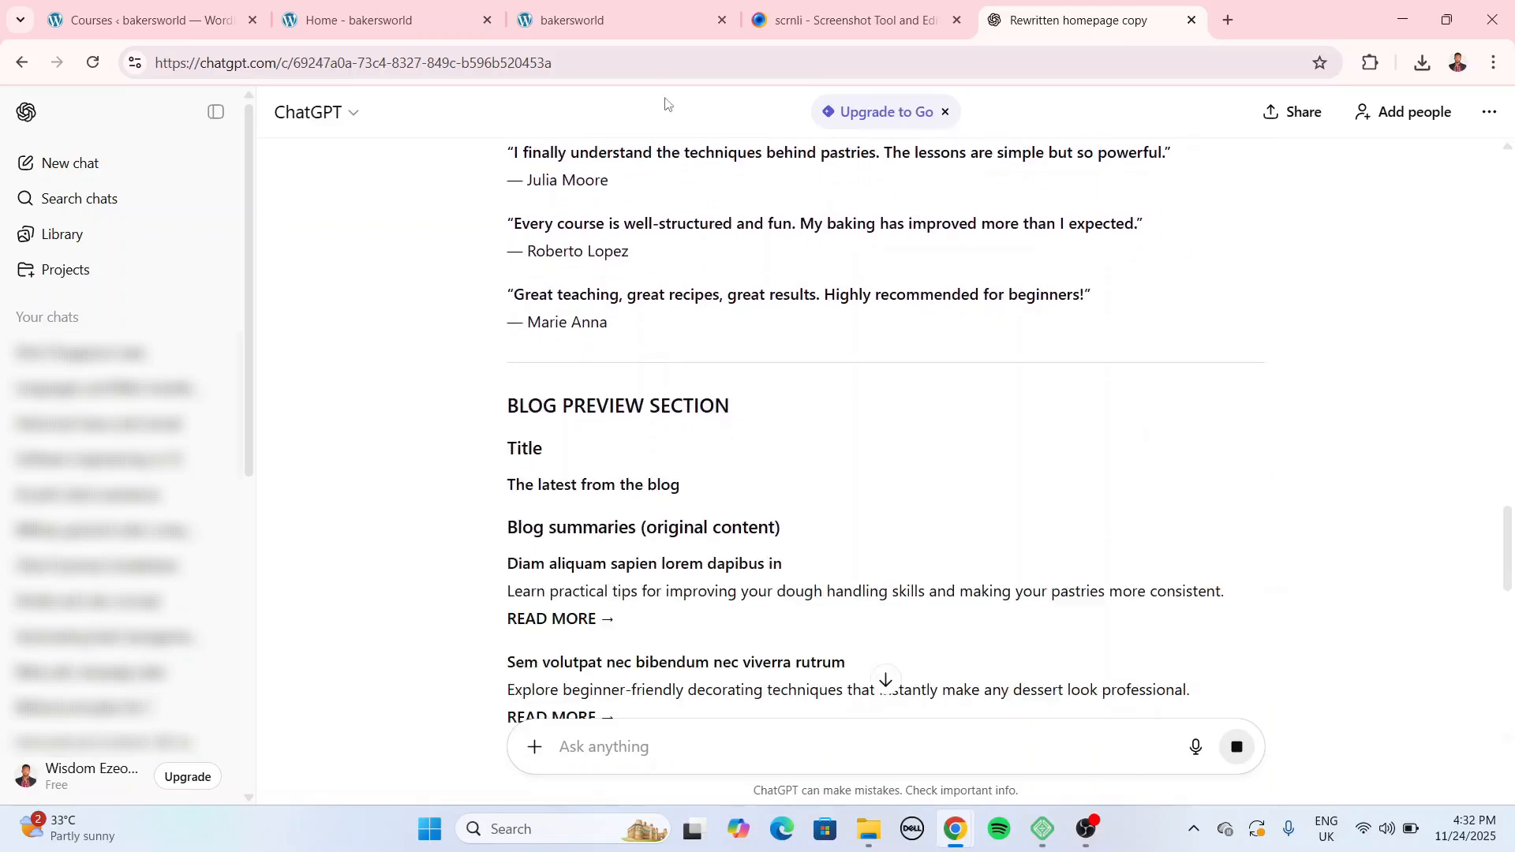
Open the website's home page for editing with Elementor in a separate tab, dismissing the AI notification and closing the Structure window.
{"action": "left_click", "coordinate": [401, 9]}
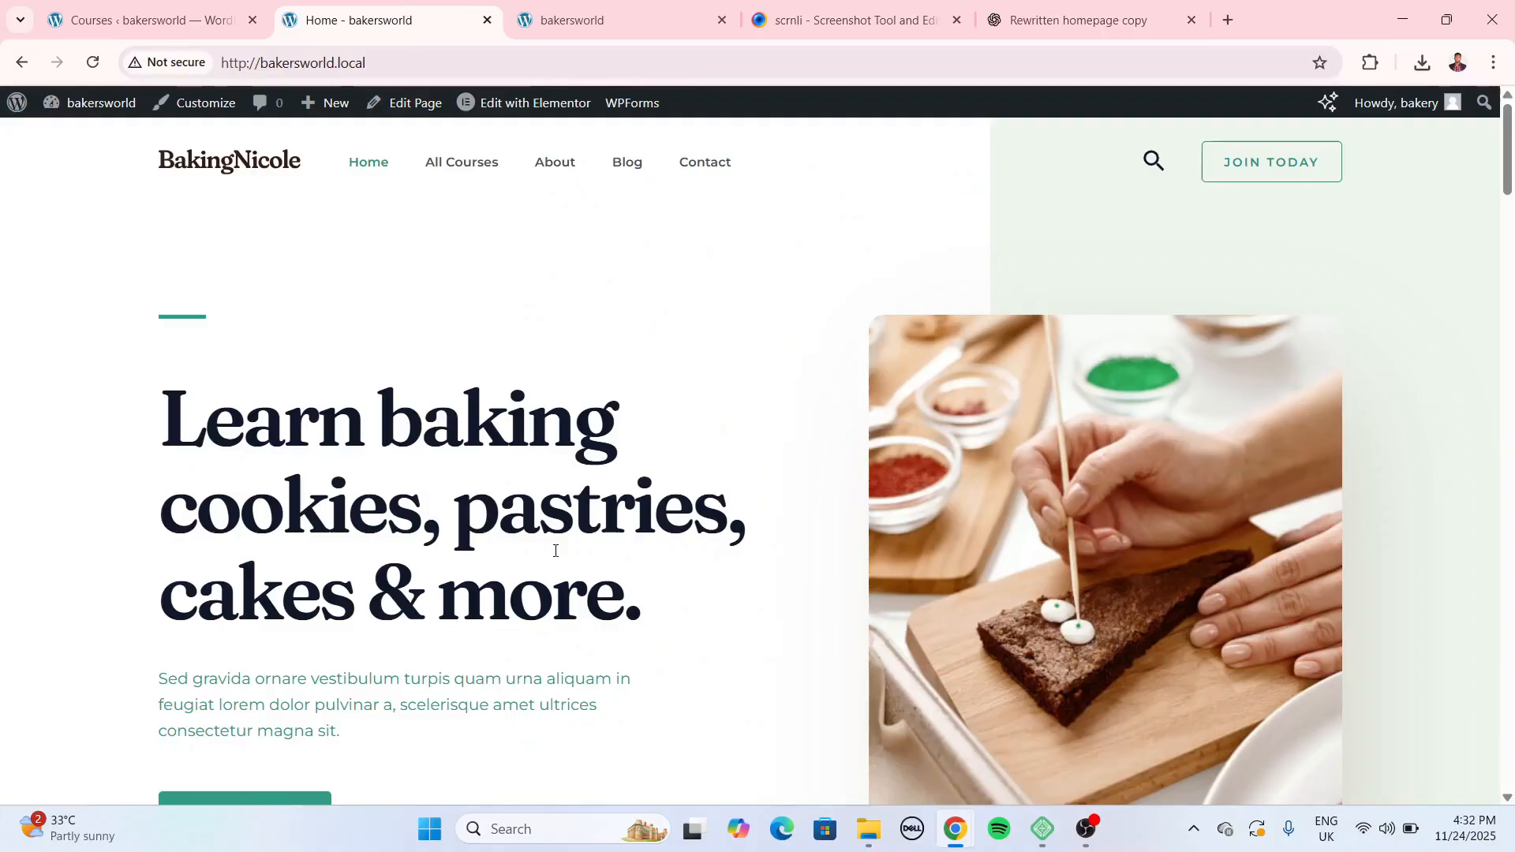
{"action": "right_click", "coordinate": [558, 102]}
{"action": "left_click", "coordinate": [586, 129]}
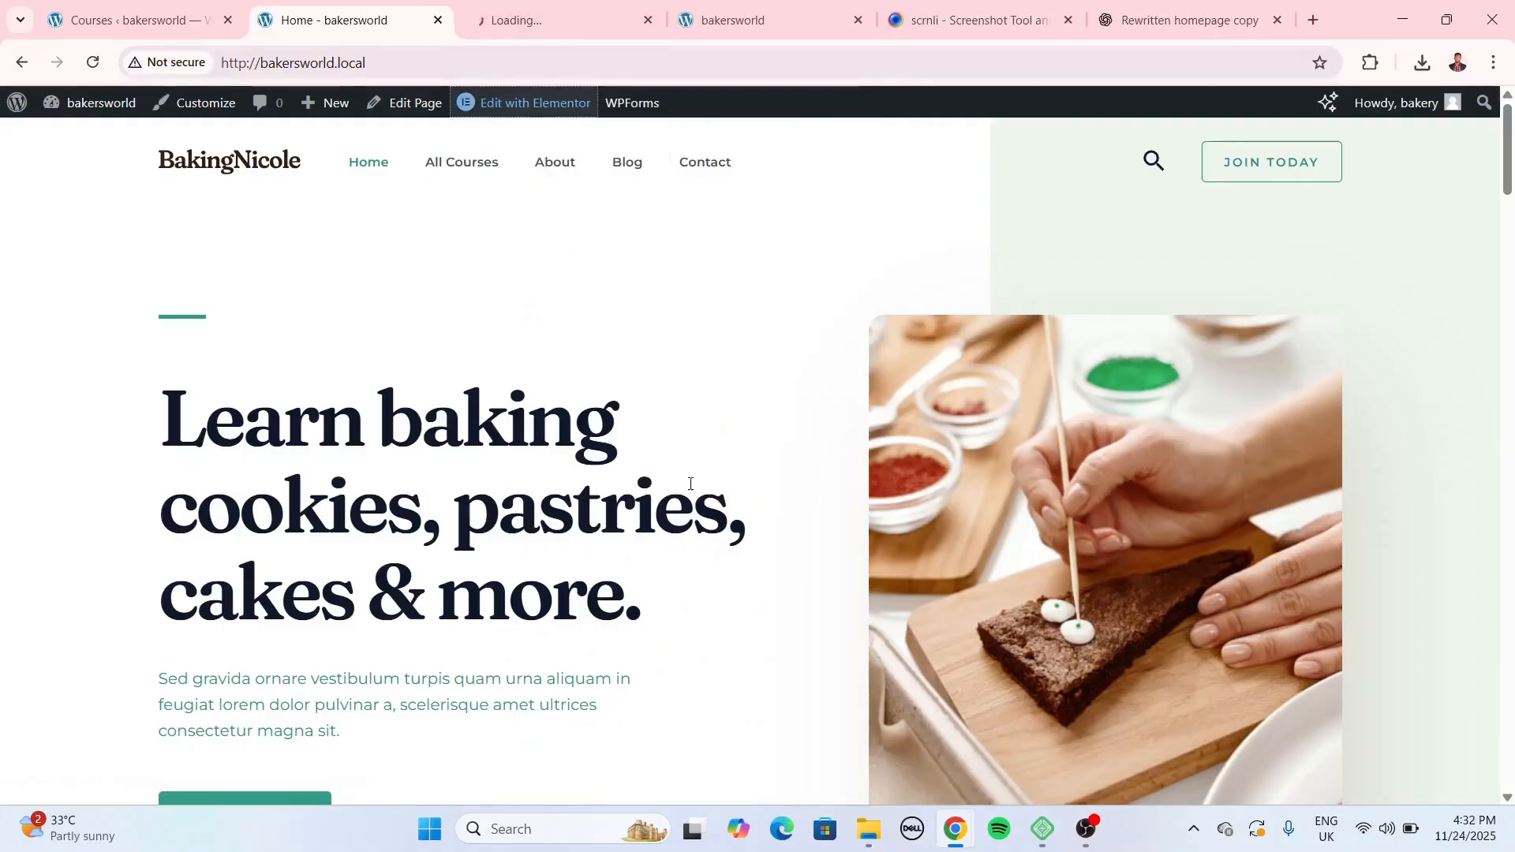
{"action": "scroll", "coordinate": [1049, 580], "scroll_direction": "down", "scroll_amount": 2}
{"action": "key", "text": "ctrl+Tab"}
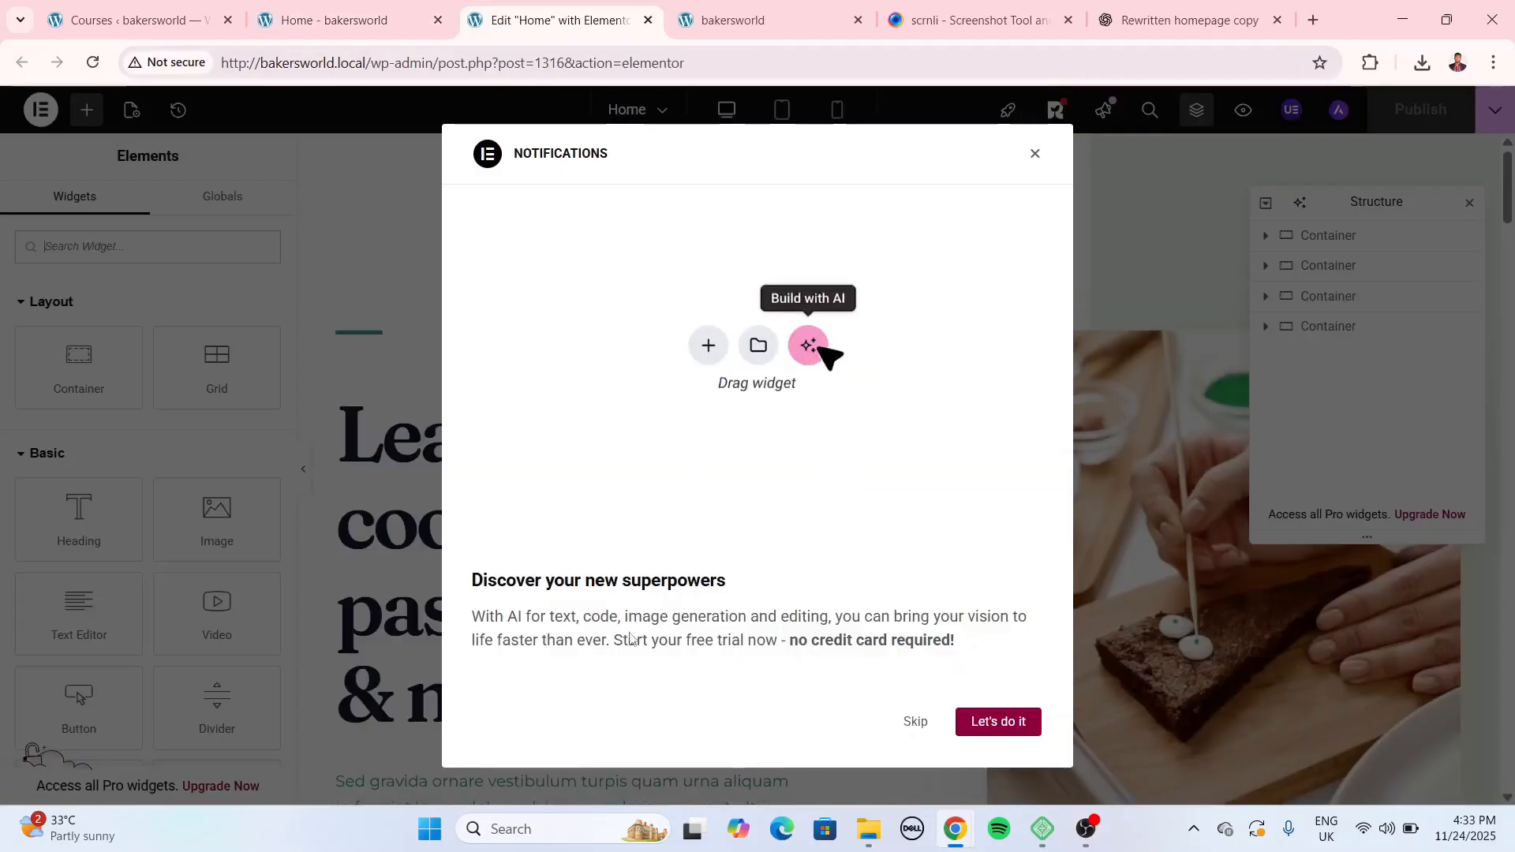
{"action": "left_click", "coordinate": [1035, 154]}
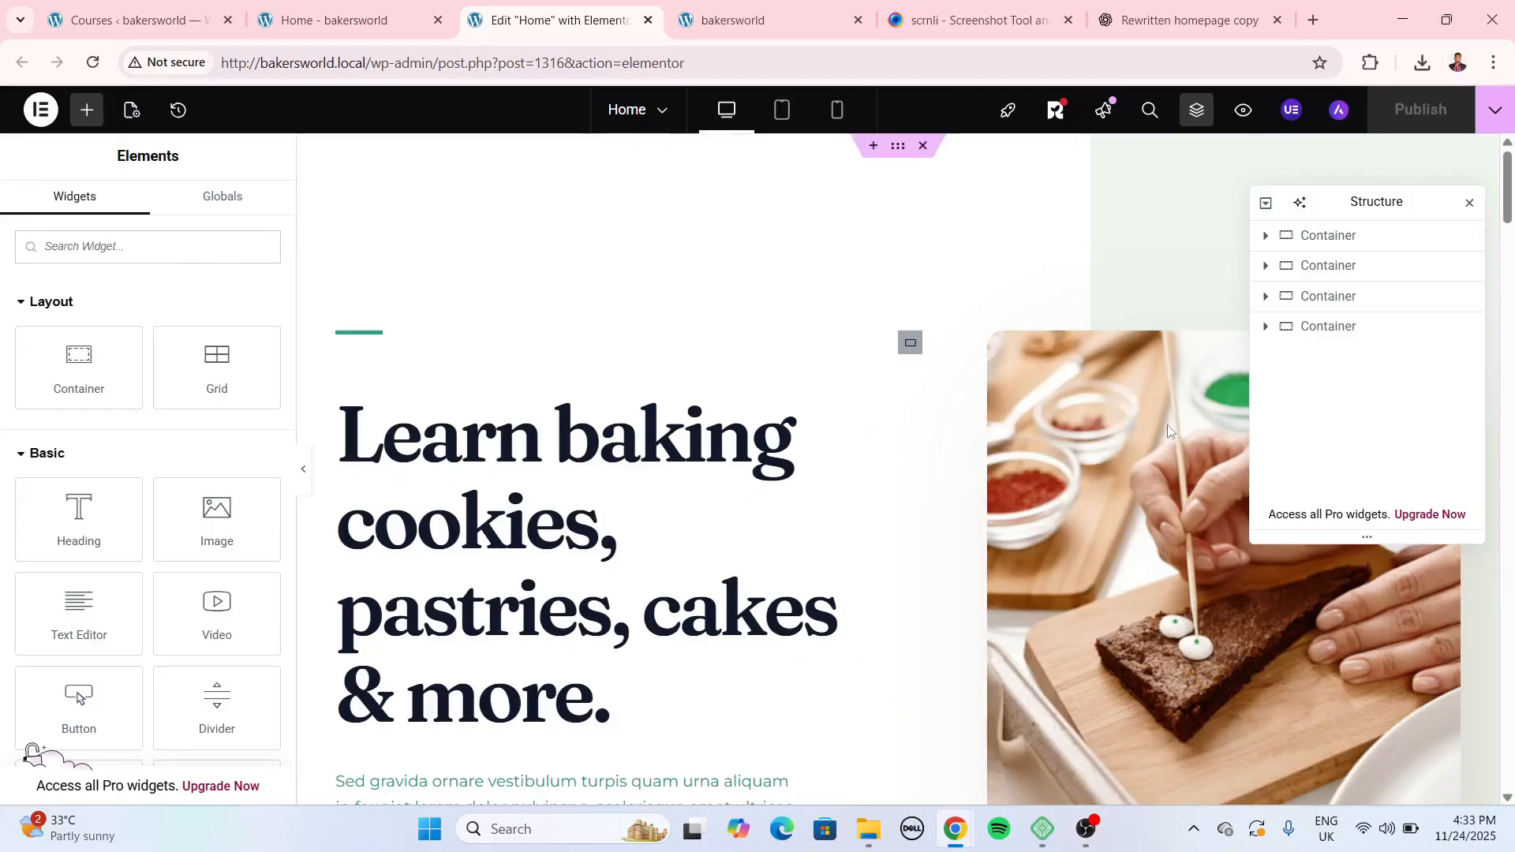
{"action": "left_click", "coordinate": [1467, 204]}
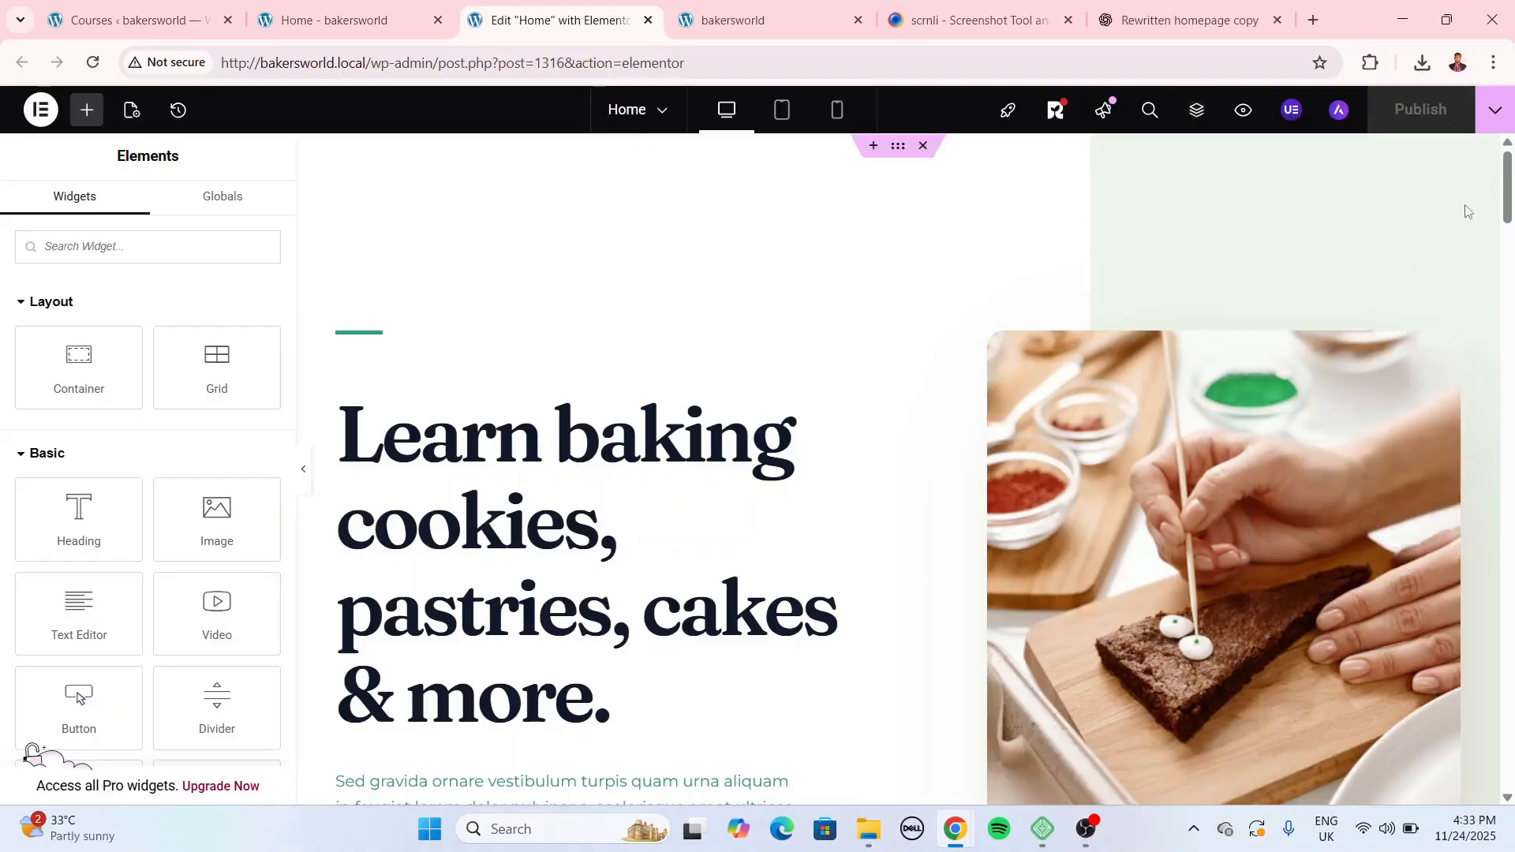
{"action": "scroll", "coordinate": [965, 455], "scroll_direction": "down", "scroll_amount": 5}
{"action": "scroll", "coordinate": [966, 455], "scroll_direction": "up", "scroll_amount": 5}
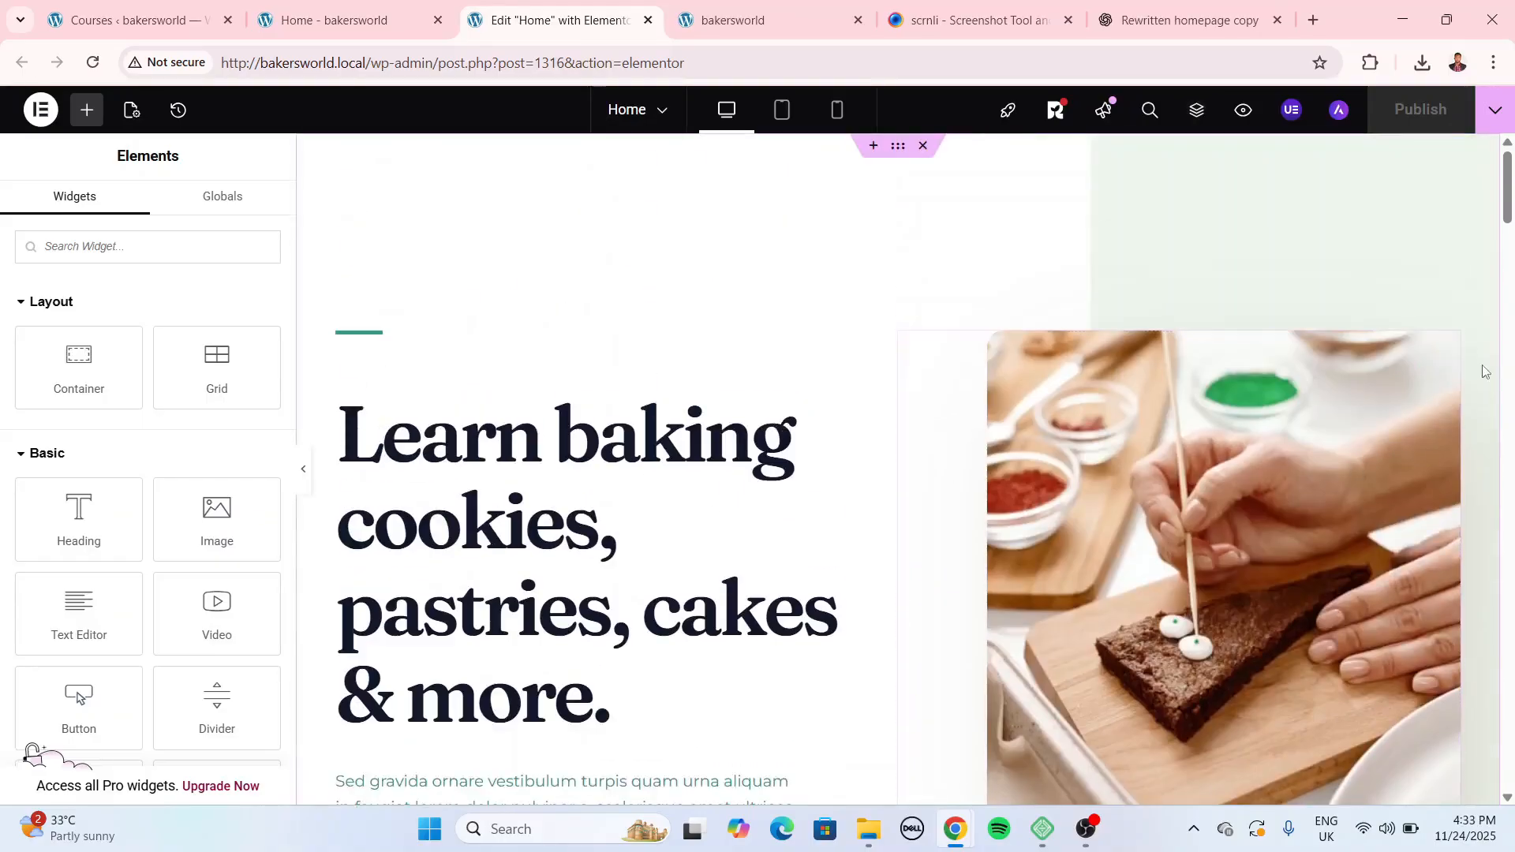
{"action": "left_click", "coordinate": [1153, 366]}
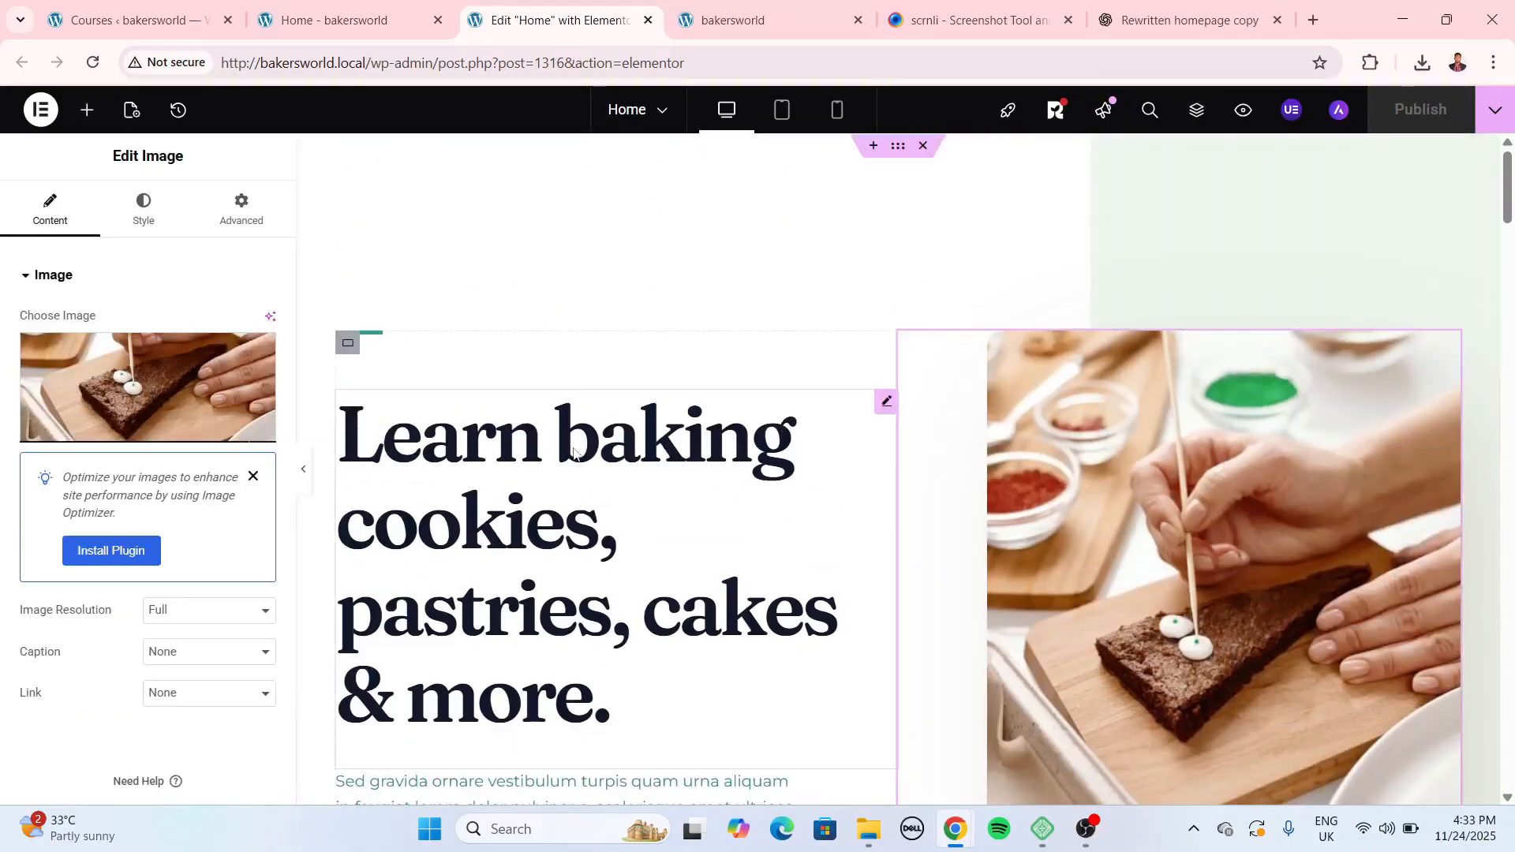
{"action": "scroll", "coordinate": [635, 444], "scroll_direction": "down", "scroll_amount": 1}
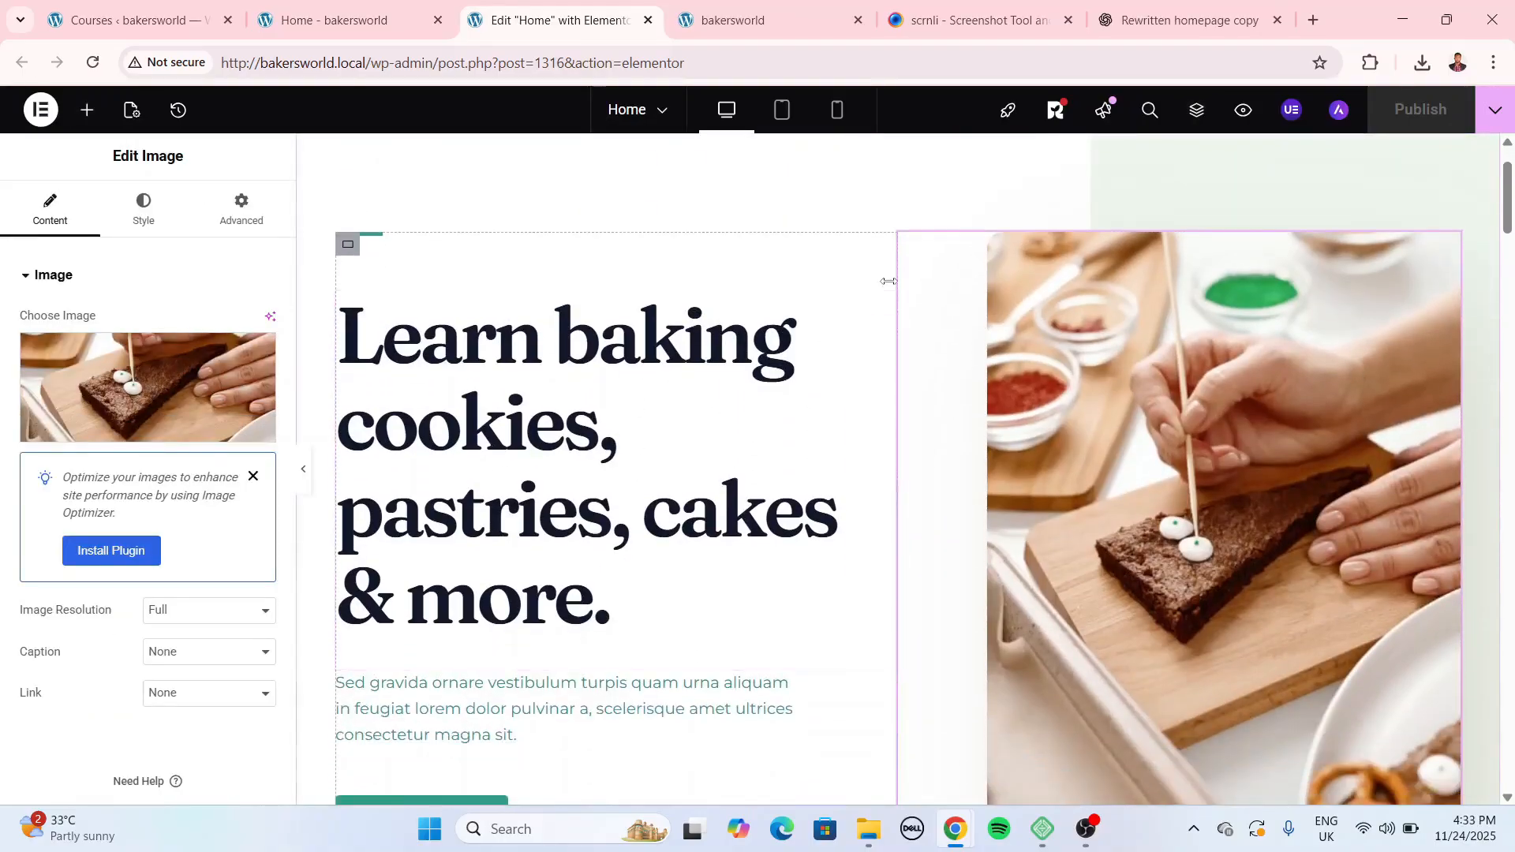
Replace the hero heading with the ChatGPT headline "Learn how to bake cookies, pastries, cakes & more — the professional way.".
{"action": "left_click", "coordinate": [1214, 4]}
{"action": "scroll", "coordinate": [663, 448], "scroll_direction": "up", "scroll_amount": 15}
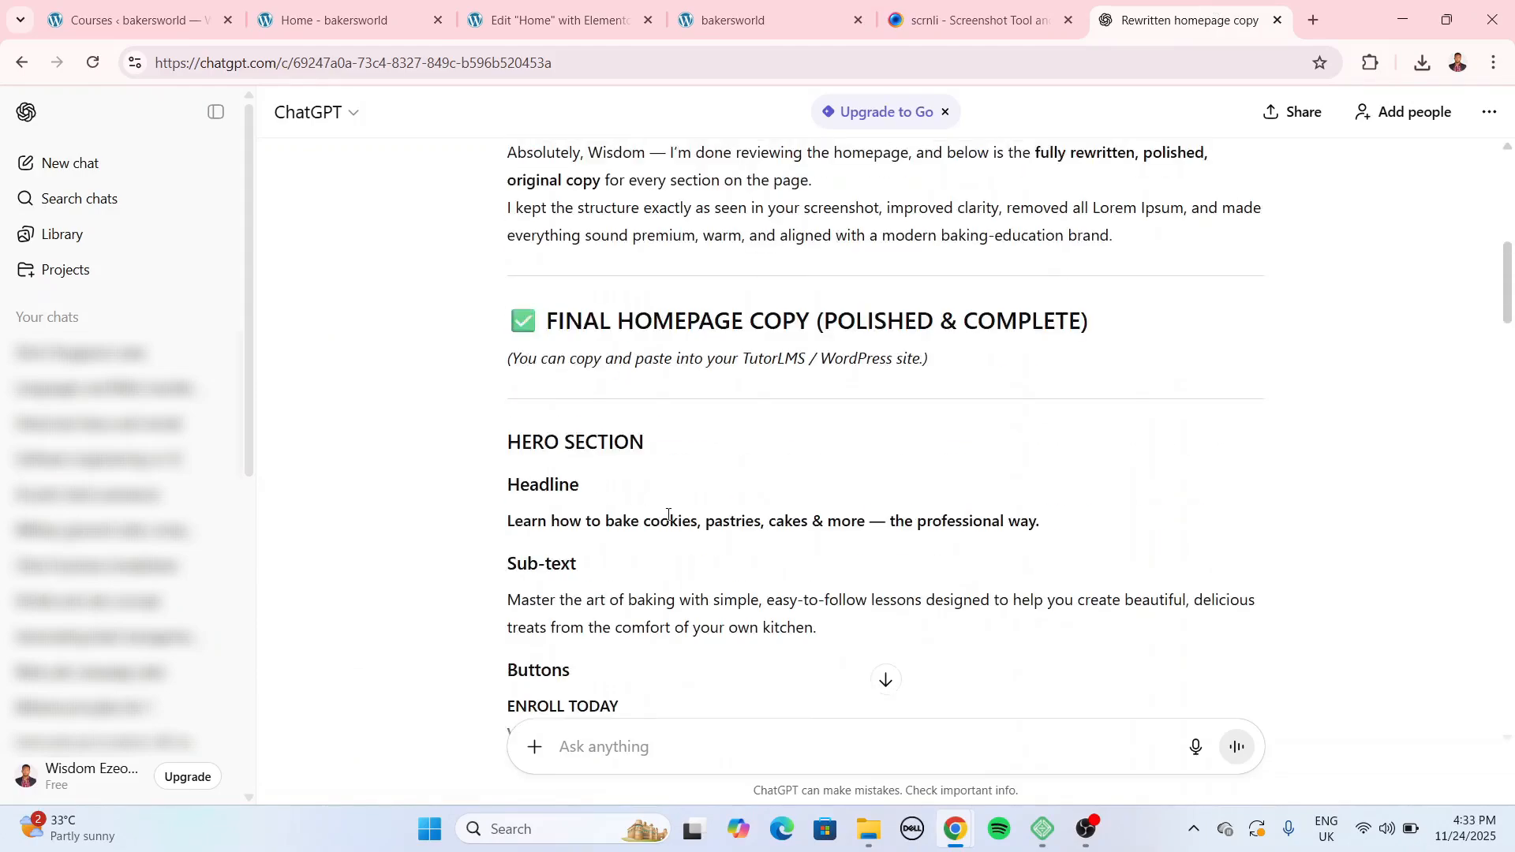
{"action": "left_click_drag", "start_coordinate": [508, 517], "coordinate": [1057, 528]}
{"action": "key", "text": "ctrl+c"}
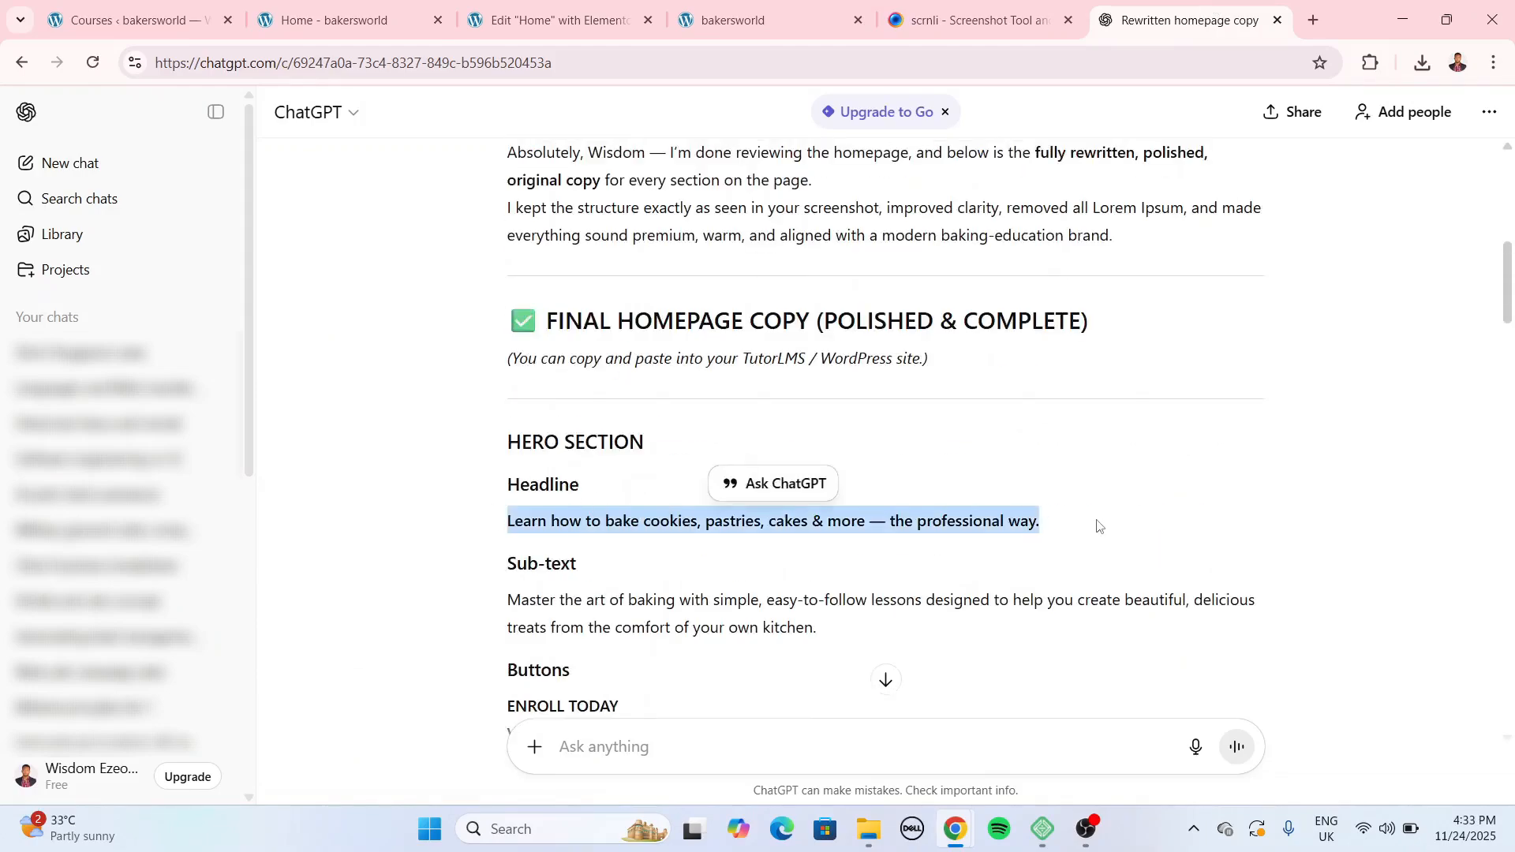
{"action": "left_click", "coordinate": [521, 4]}
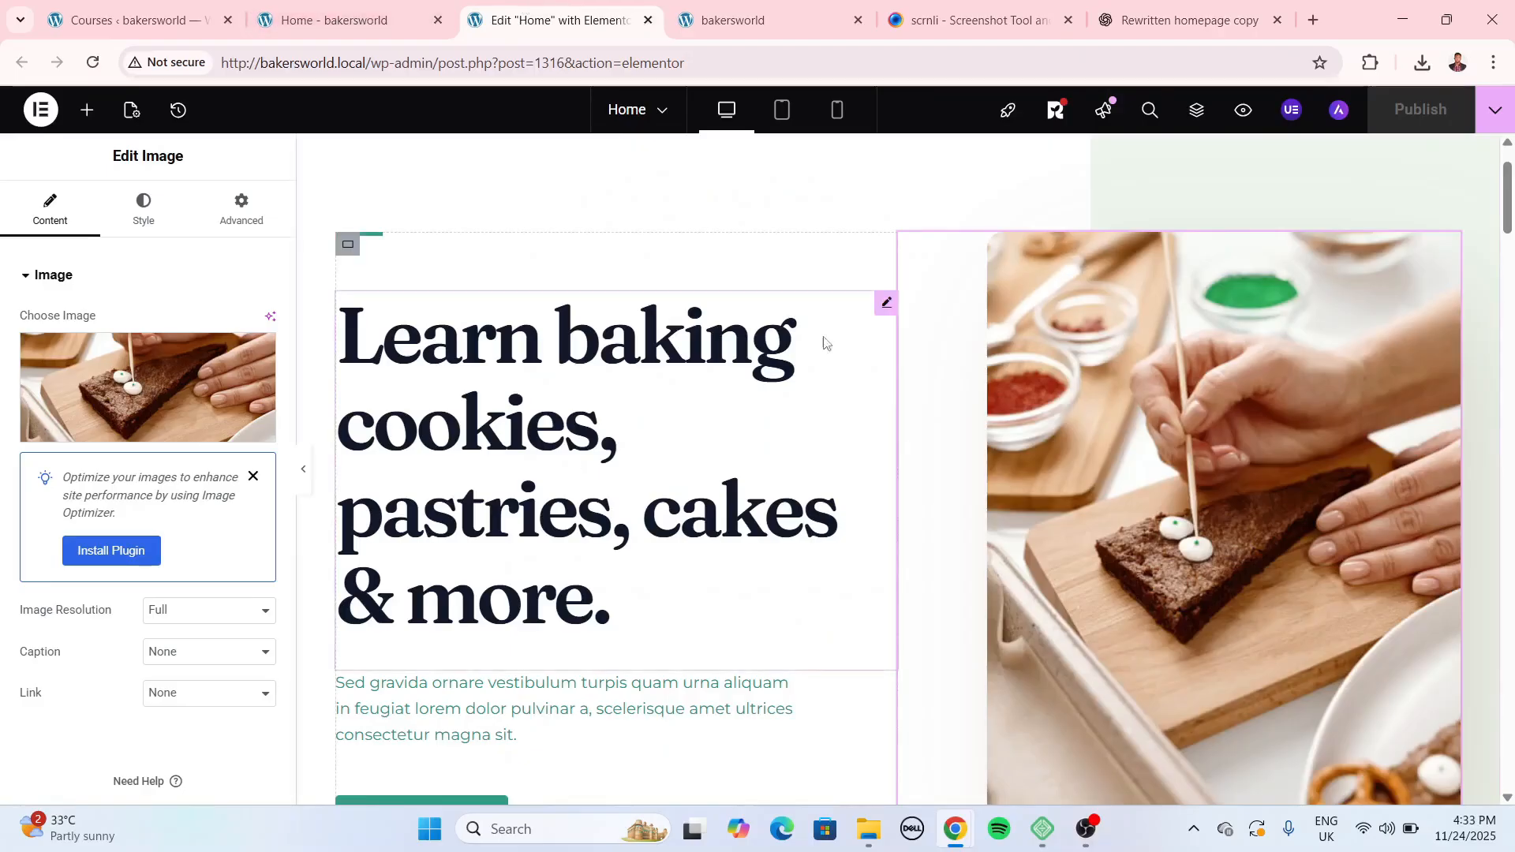
{"action": "left_click", "coordinate": [885, 304]}
{"action": "left_click_drag", "start_coordinate": [25, 360], "coordinate": [134, 361]}
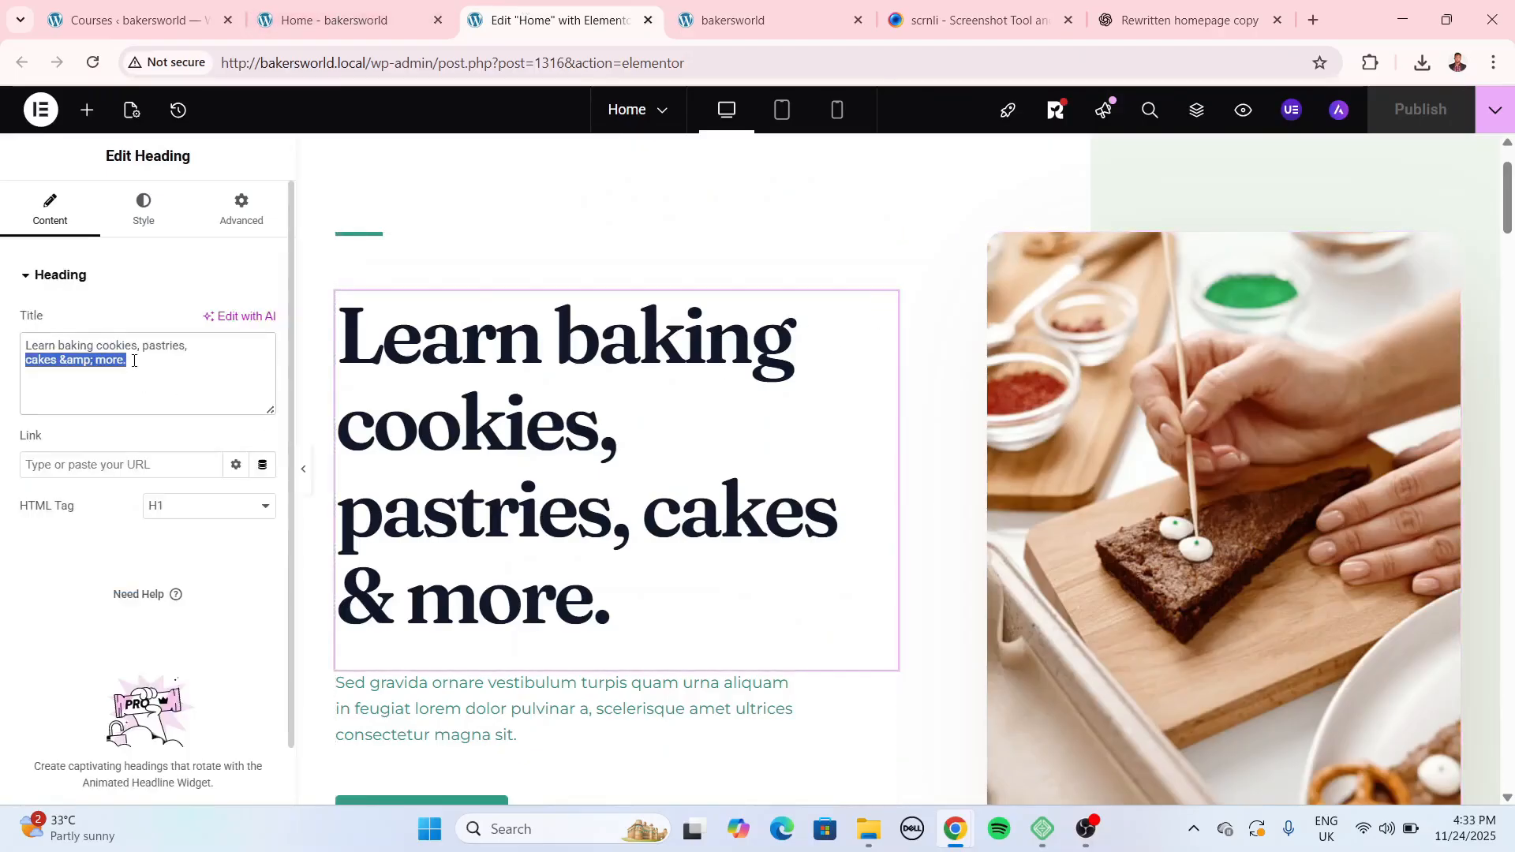
{"action": "key", "text": "ctrl+a"}
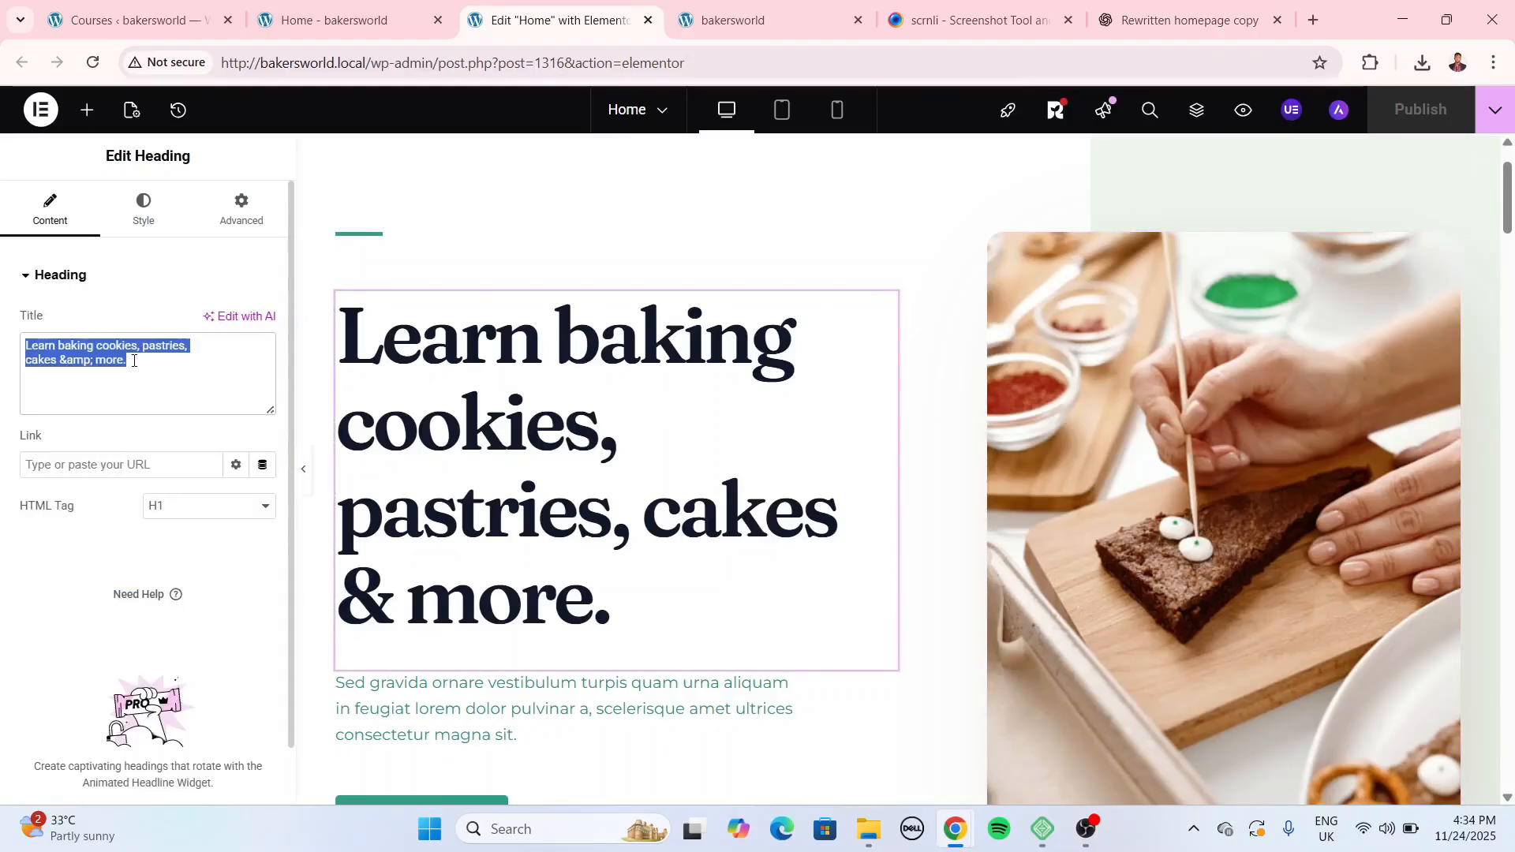
{"action": "key", "text": "ctrl+v"}
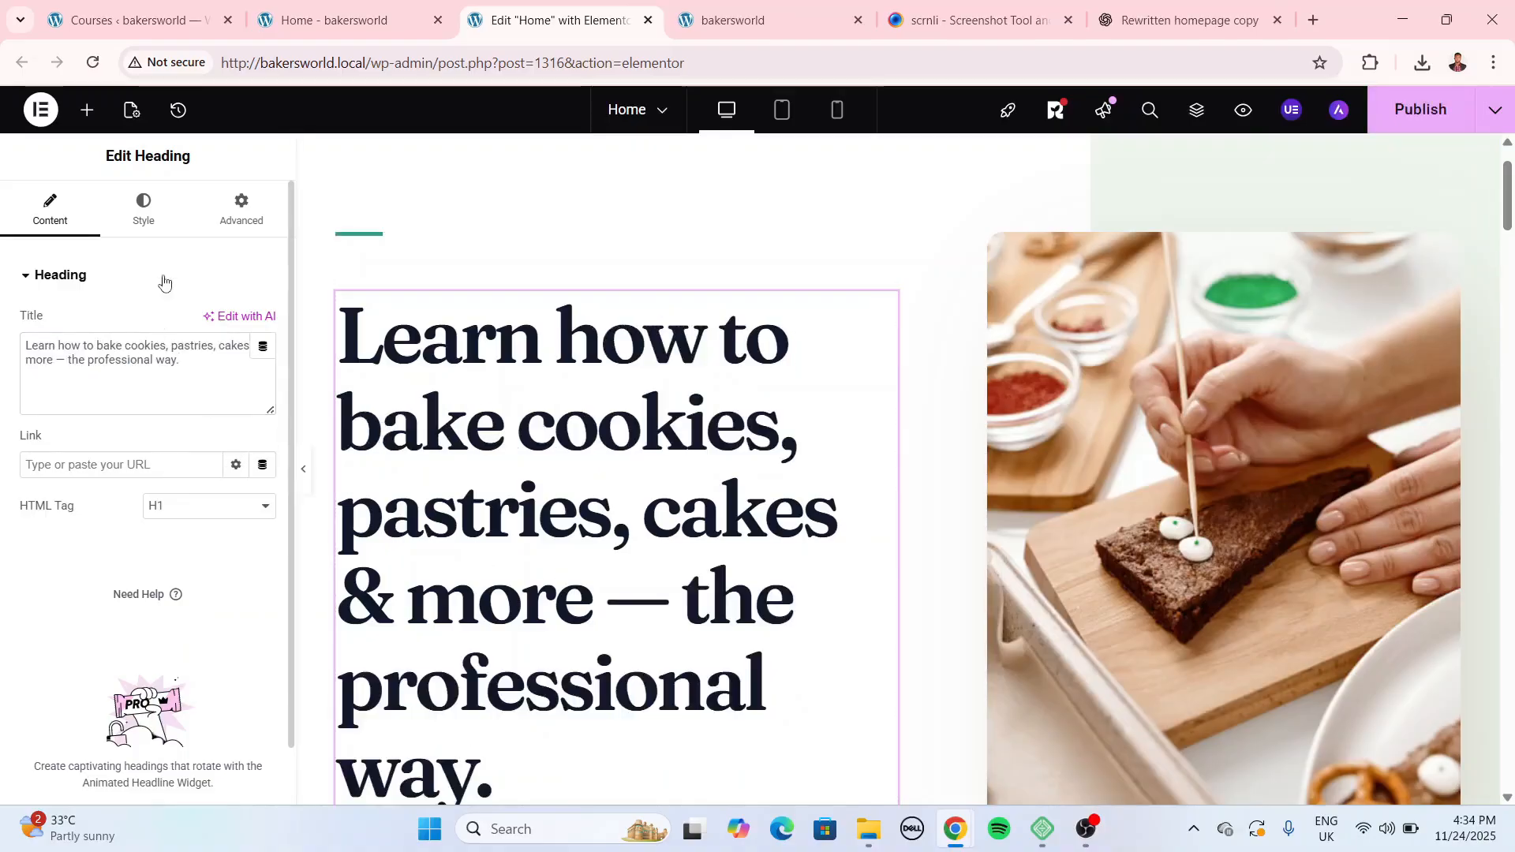
Try smaller font sizes for the hero heading, settle on 70 px, and preview the hero section at full width.
{"action": "left_click", "coordinate": [142, 206]}
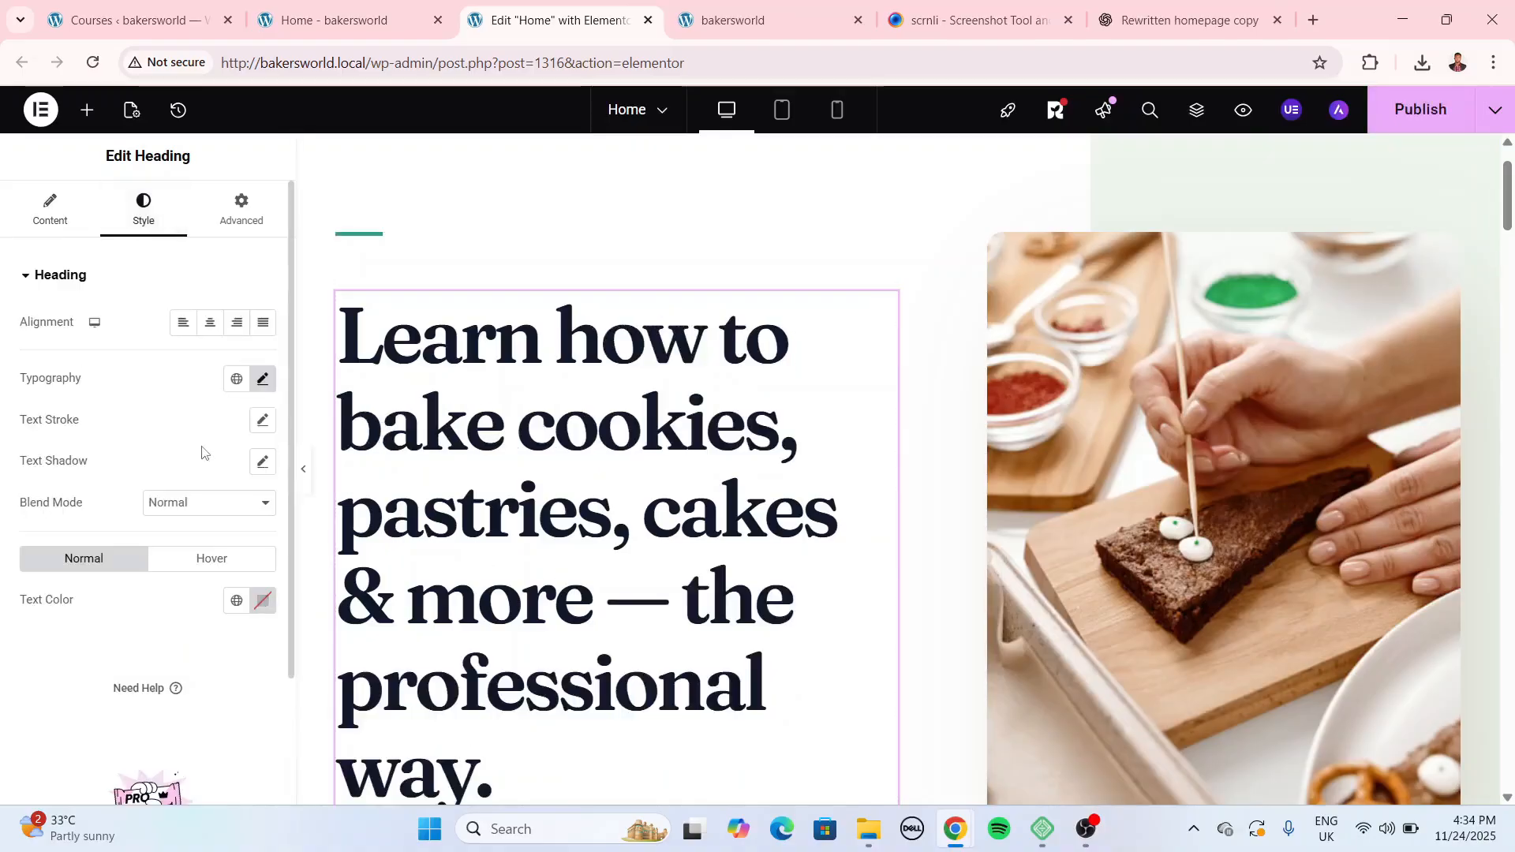
{"action": "left_click", "coordinate": [267, 379]}
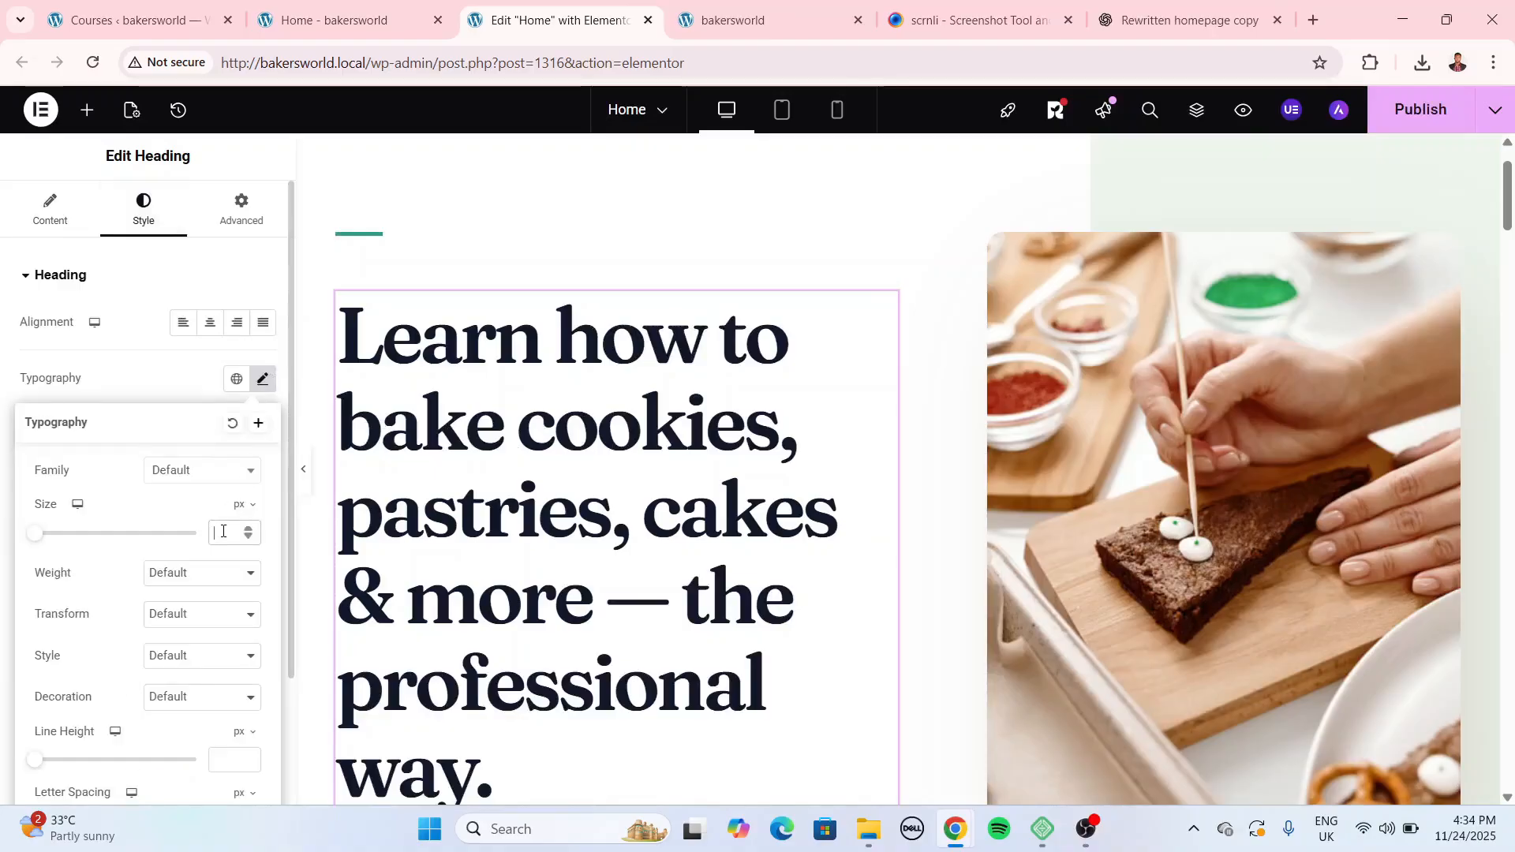
{"action": "left_click", "coordinate": [223, 531]}
{"action": "type", "text": "30"}
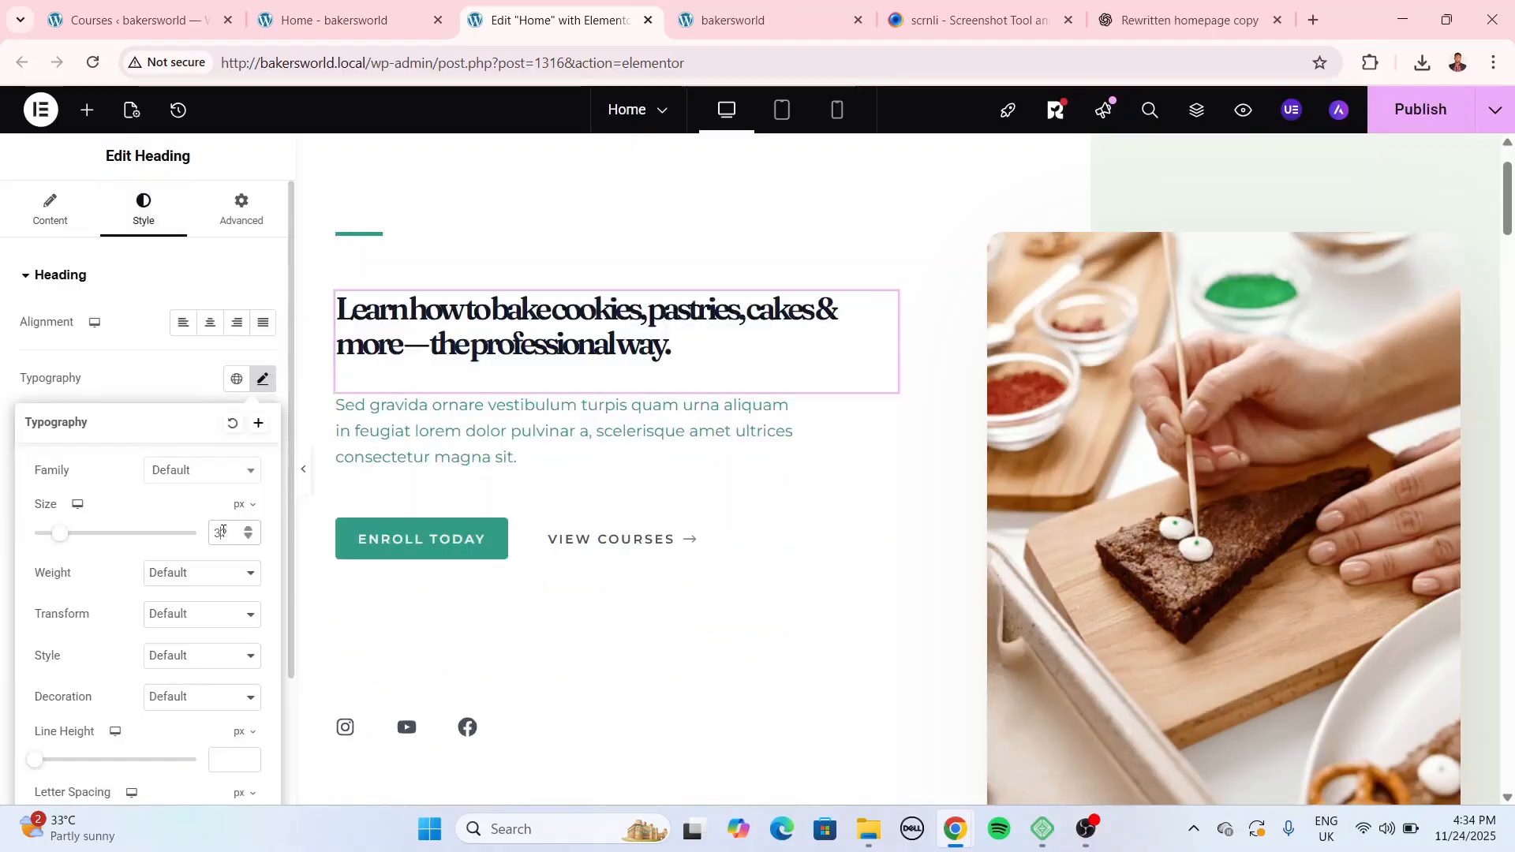
{"action": "type", "text": "60"}
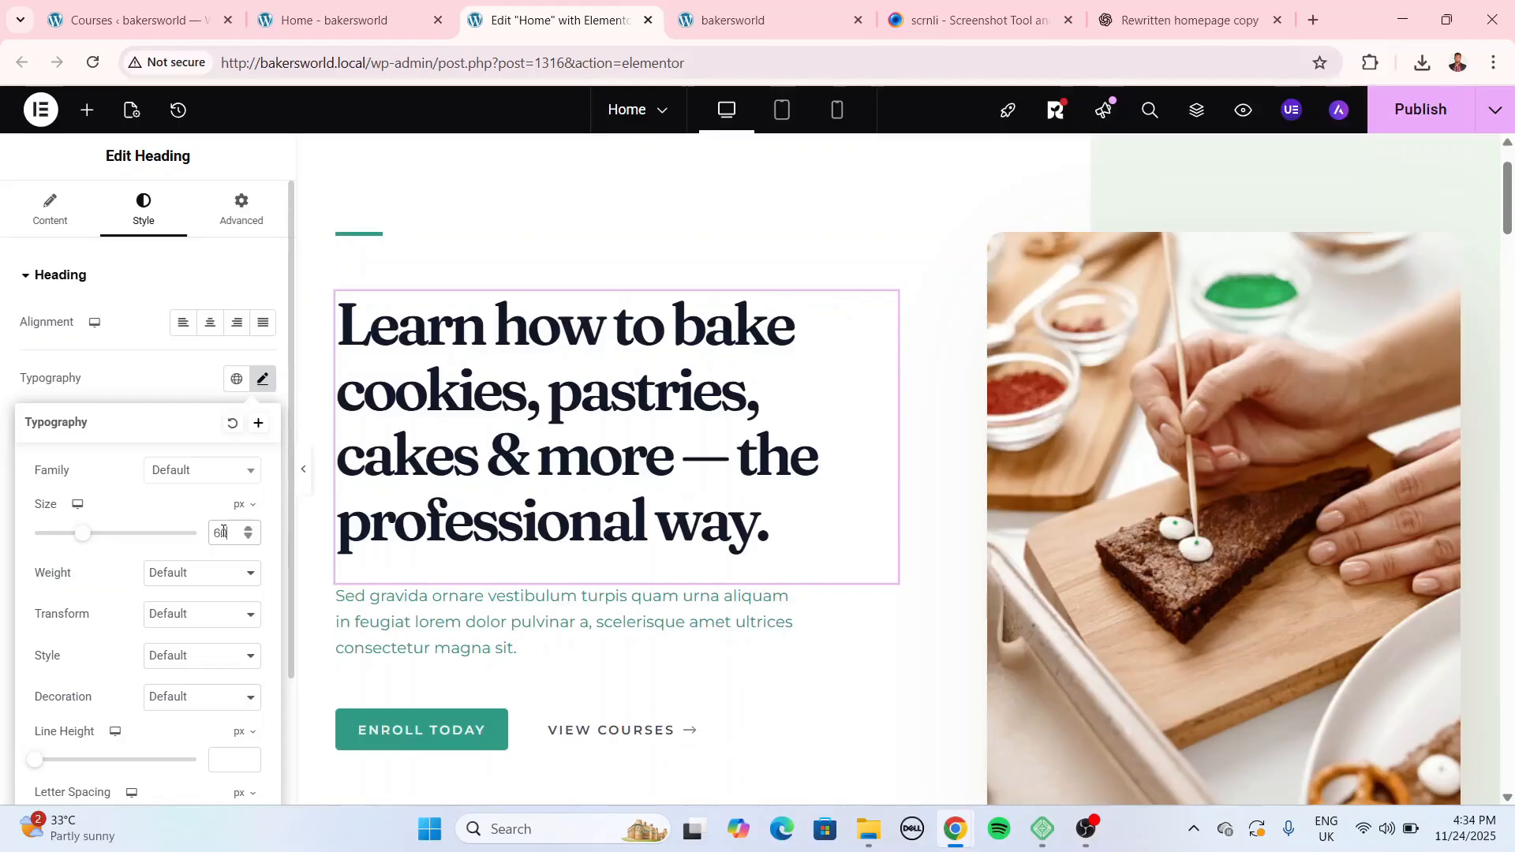
{"action": "type", "text": "70"}
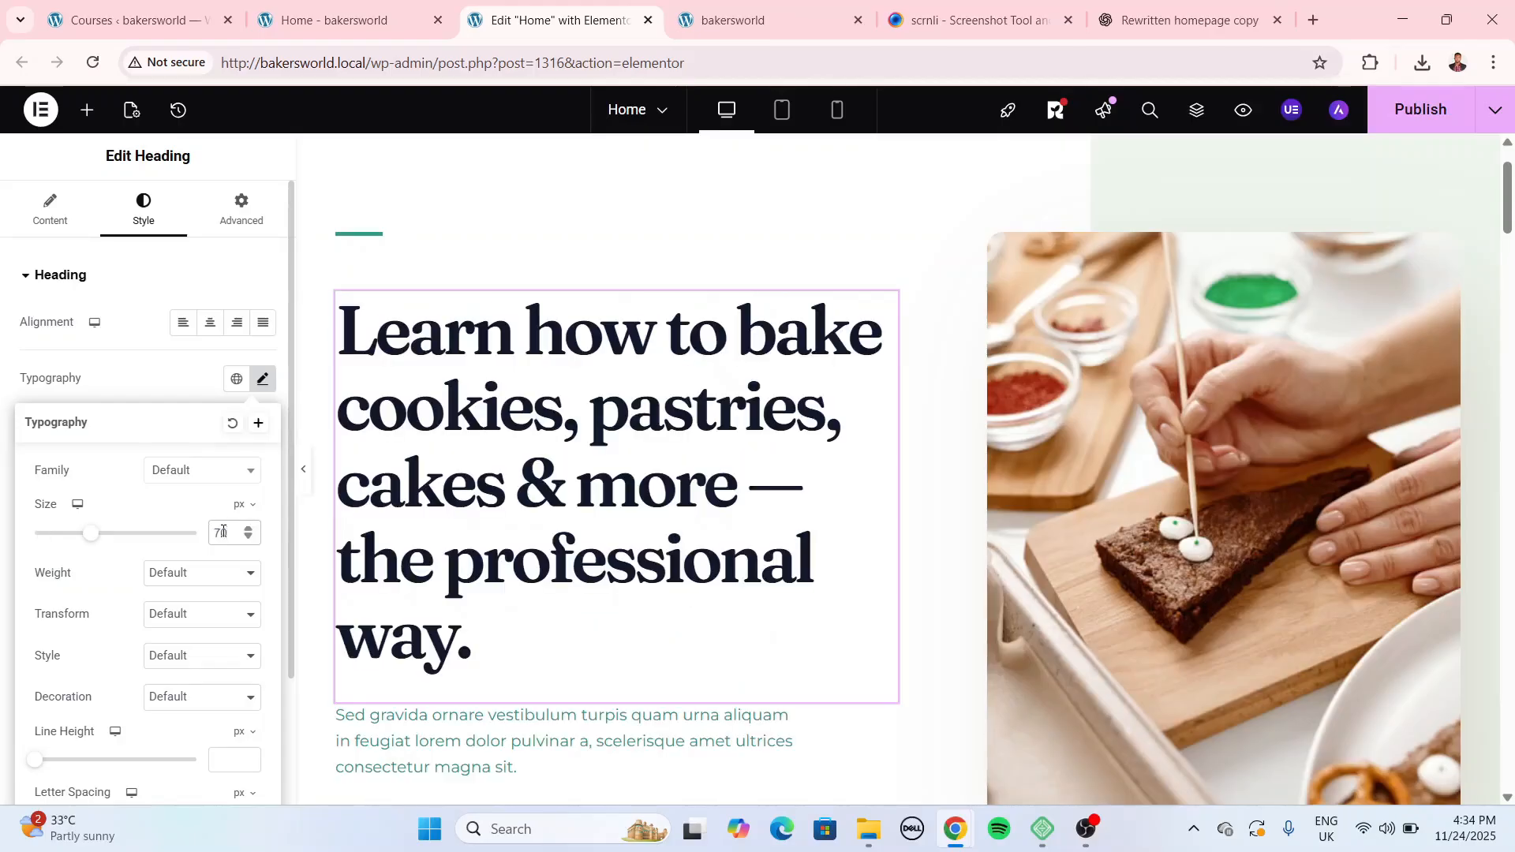
{"action": "left_click", "coordinate": [303, 469]}
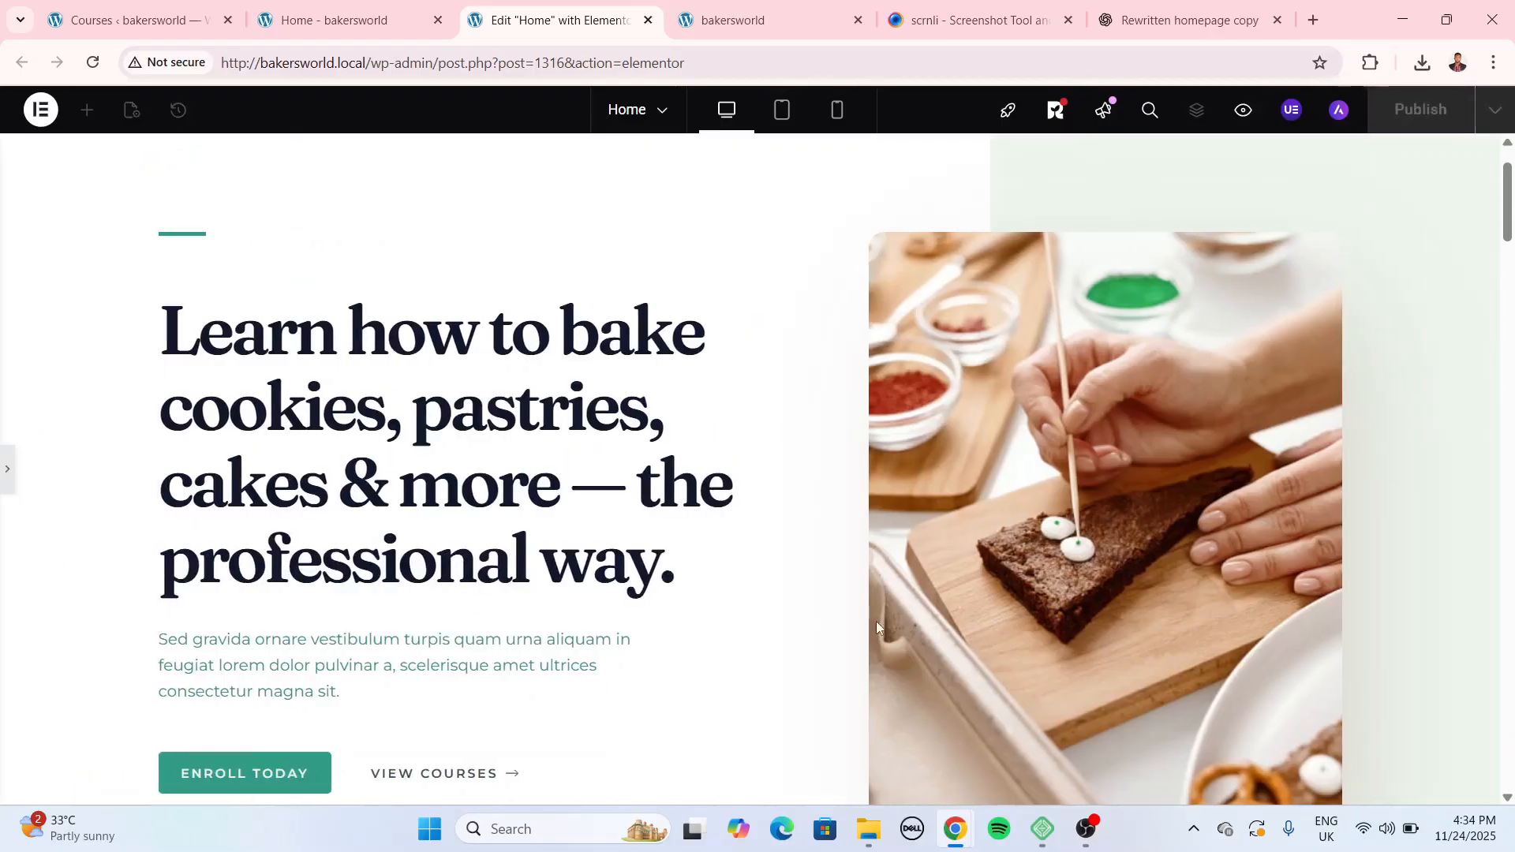
{"action": "scroll", "coordinate": [879, 628], "scroll_direction": "up", "scroll_amount": 1}
{"action": "scroll", "coordinate": [878, 615], "scroll_direction": "down", "scroll_amount": 2}
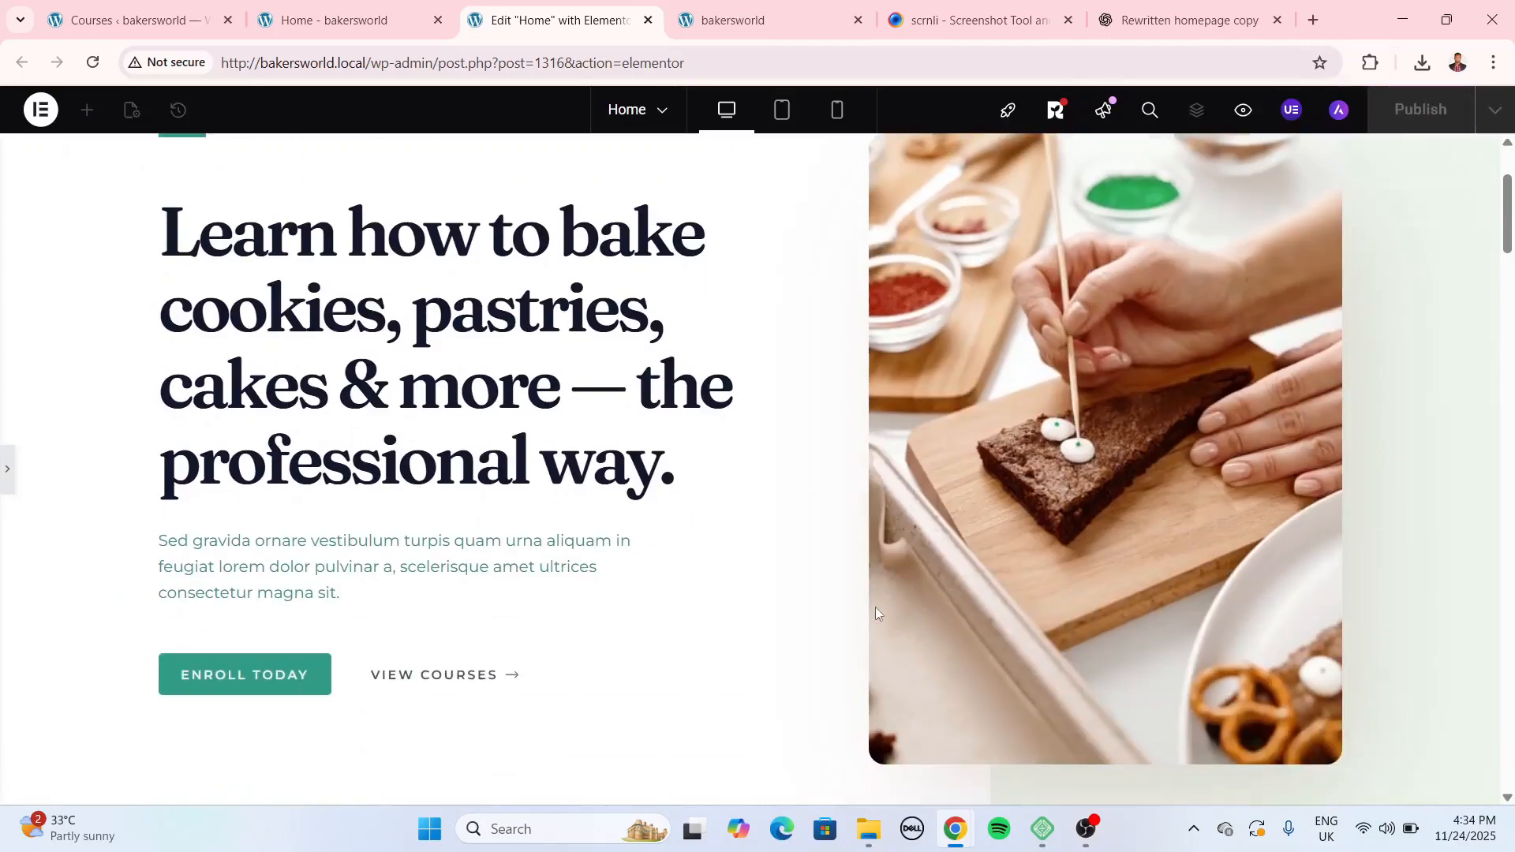
{"action": "left_click", "coordinate": [6, 479]}
Replace the hero's placeholder paragraph with the ChatGPT sub-text beginning "Master the art of baking with simple, easy-to-follow lessons".
{"action": "left_click", "coordinate": [1118, 9]}
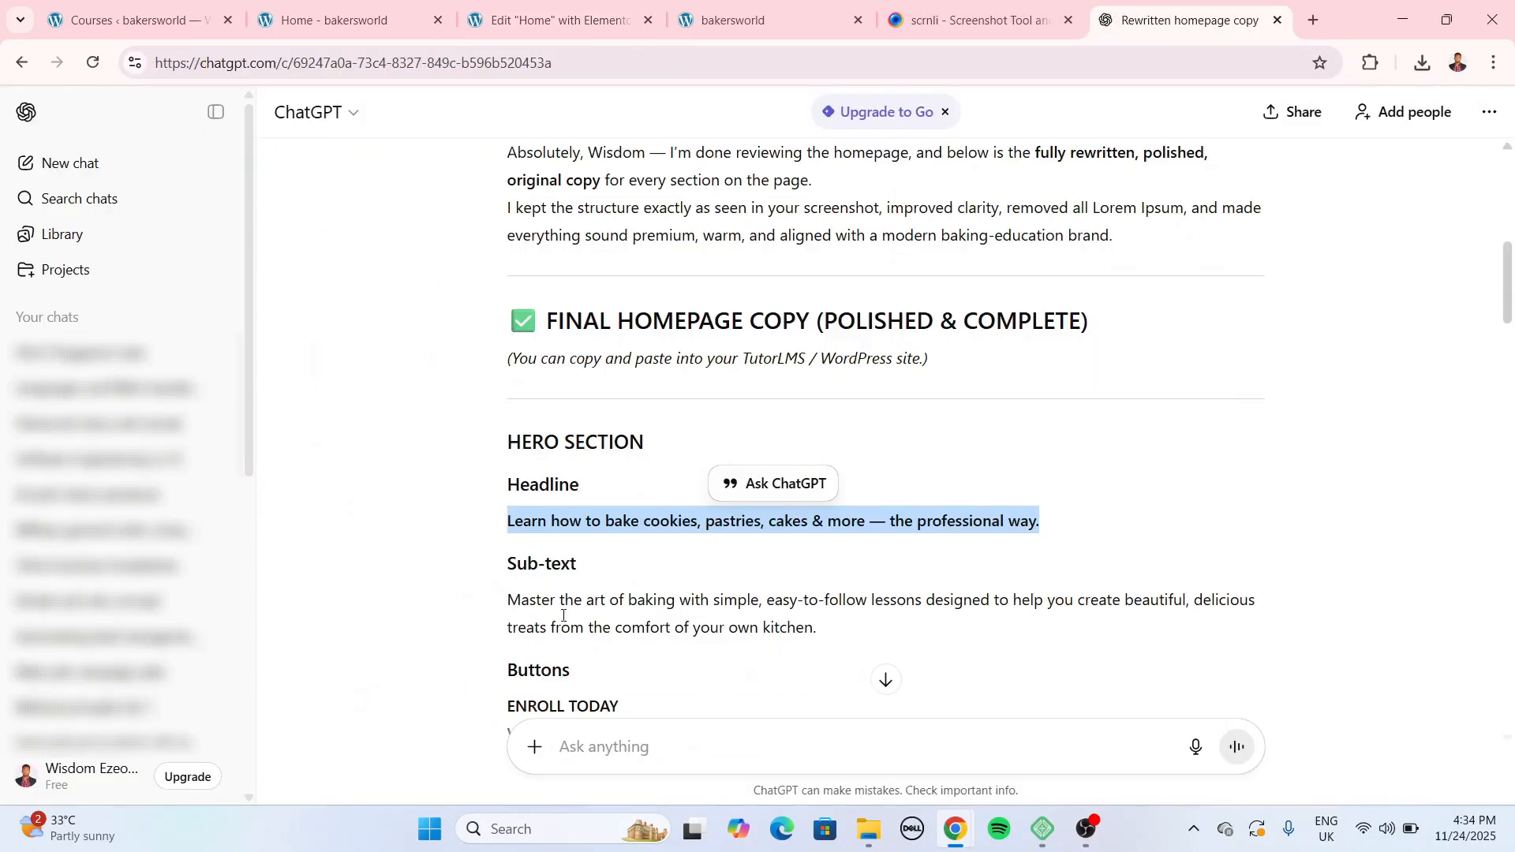
{"action": "left_click_drag", "start_coordinate": [829, 636], "coordinate": [507, 599]}
{"action": "key", "text": "ctrl+c"}
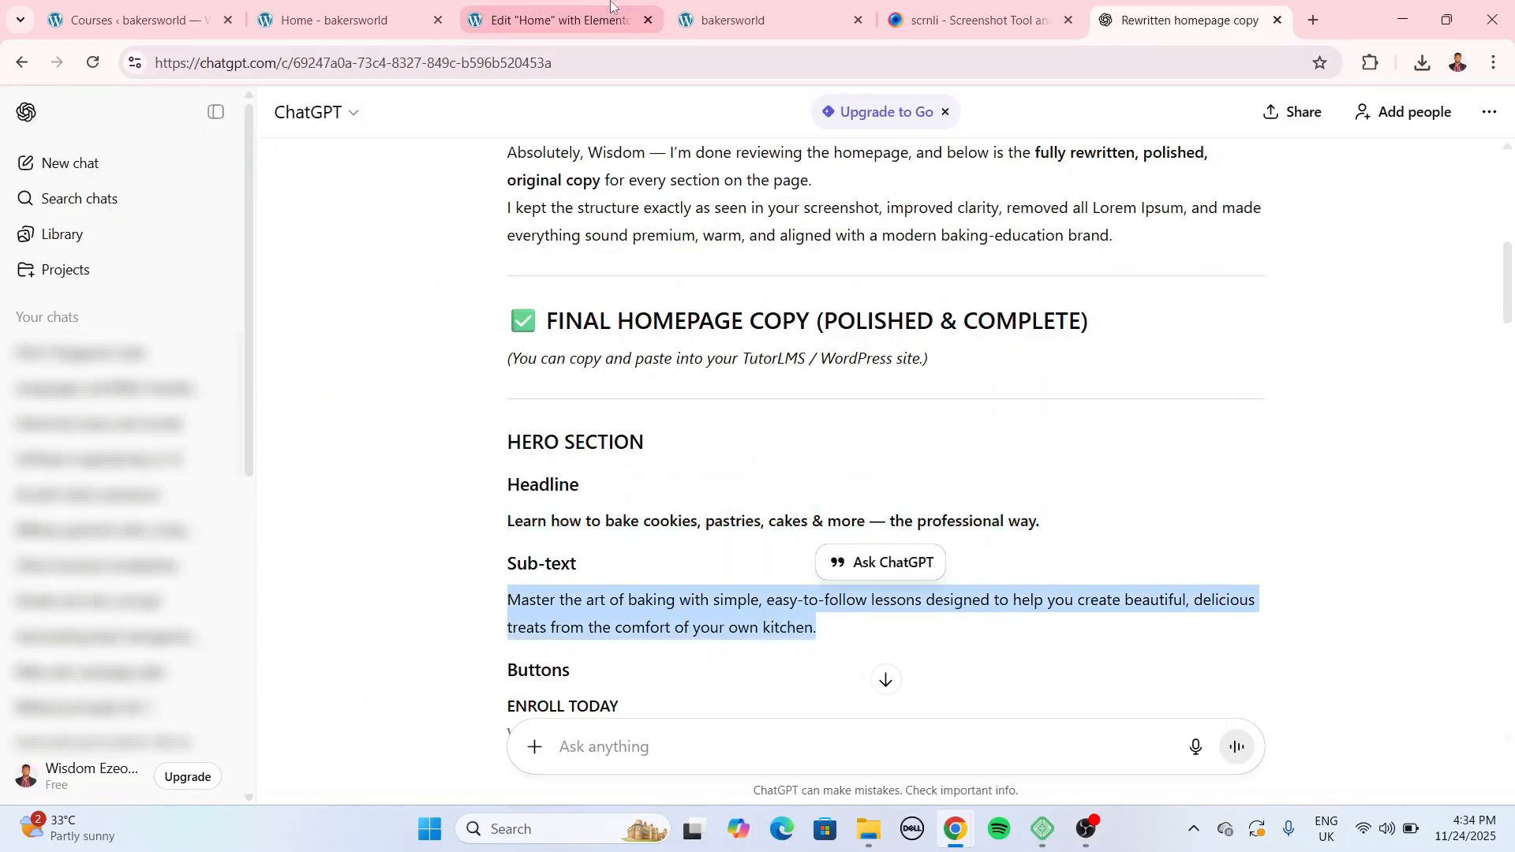
{"action": "left_click", "coordinate": [611, 6]}
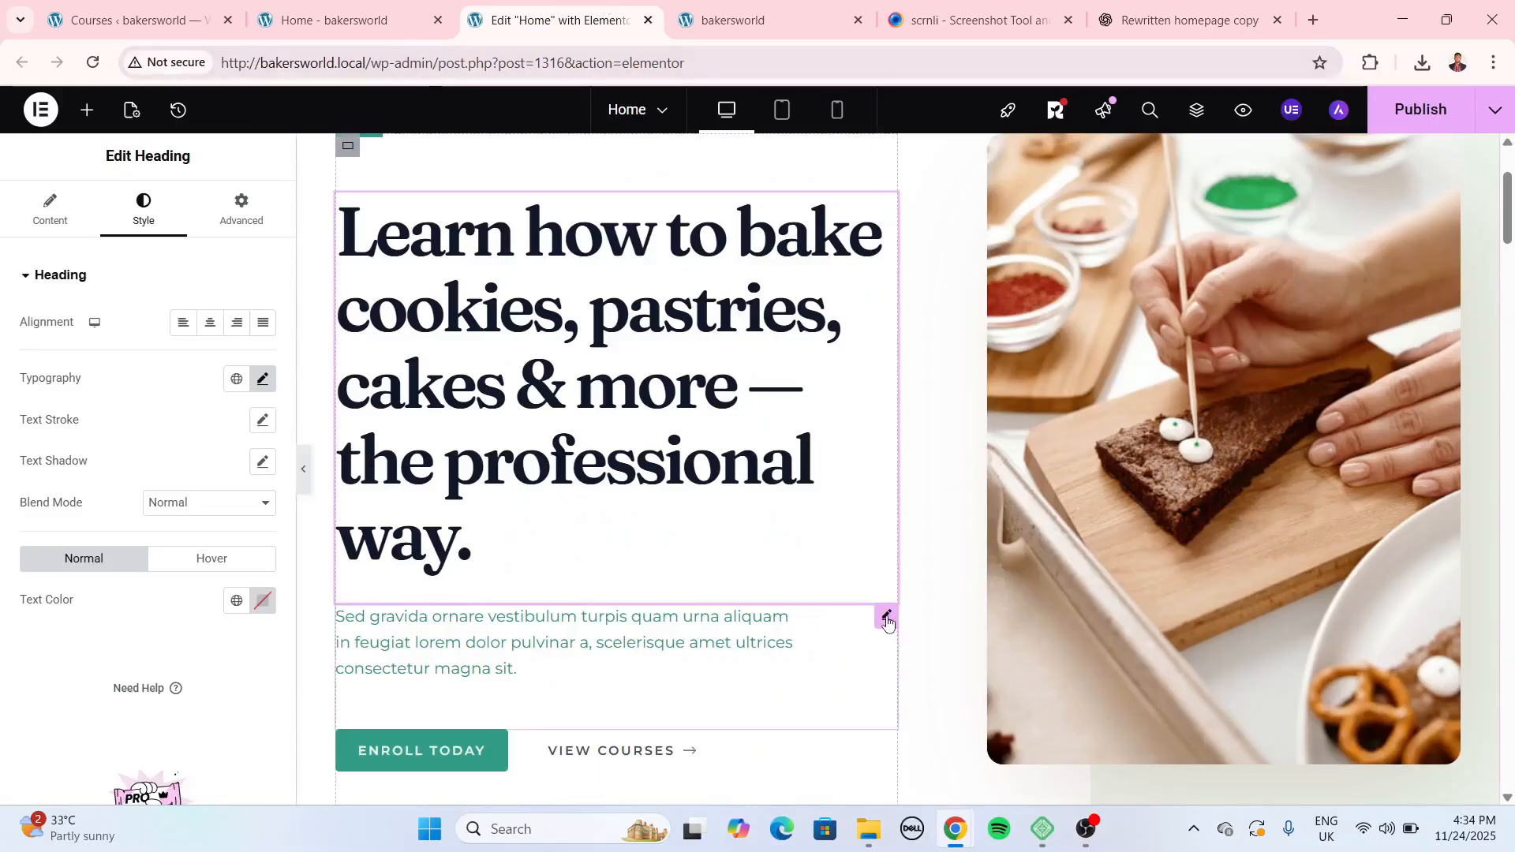
{"action": "left_click", "coordinate": [887, 619]}
{"action": "double_click", "coordinate": [120, 513]}
{"action": "key", "text": "ctrl+a"}
{"action": "key", "text": "ctrl+v"}
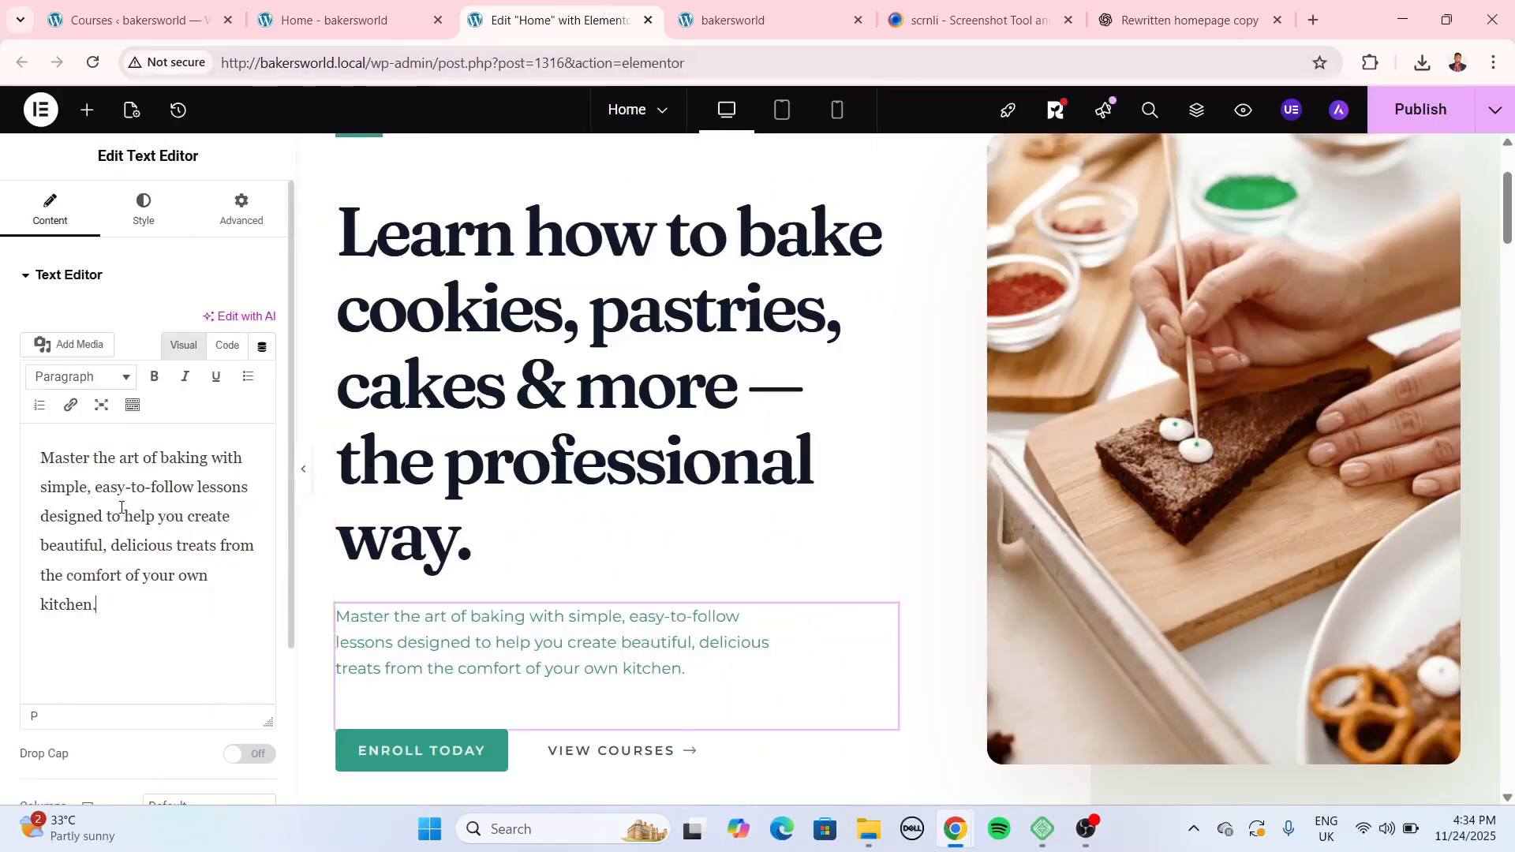
Rename the hero's Enroll Today button to "Book Appointment" and clear its placeholder link.
{"action": "scroll", "coordinate": [789, 557], "scroll_direction": "down", "scroll_amount": 2}
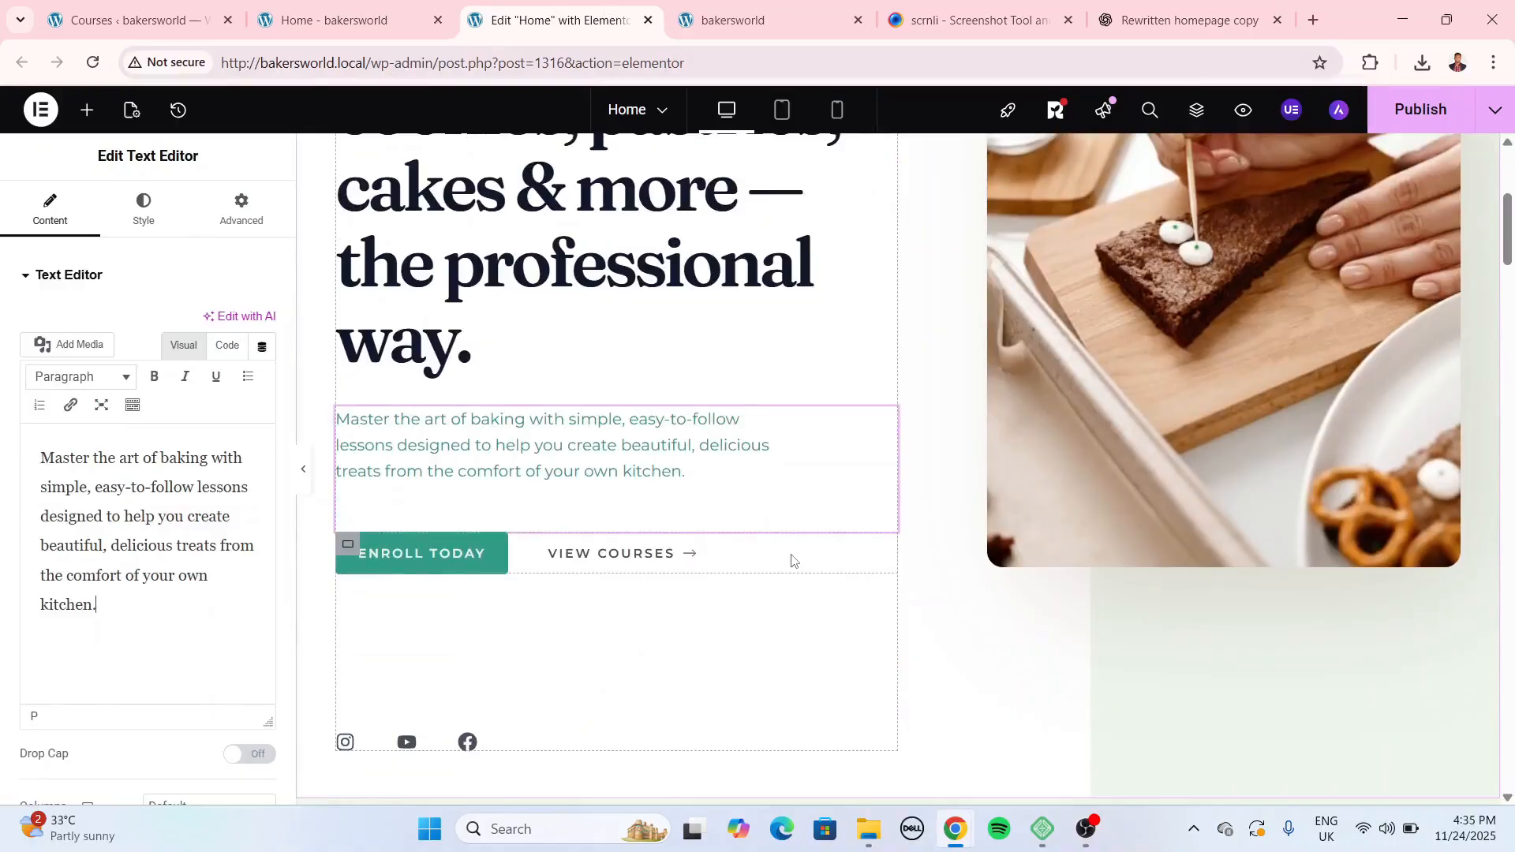
{"action": "left_click", "coordinate": [535, 547]}
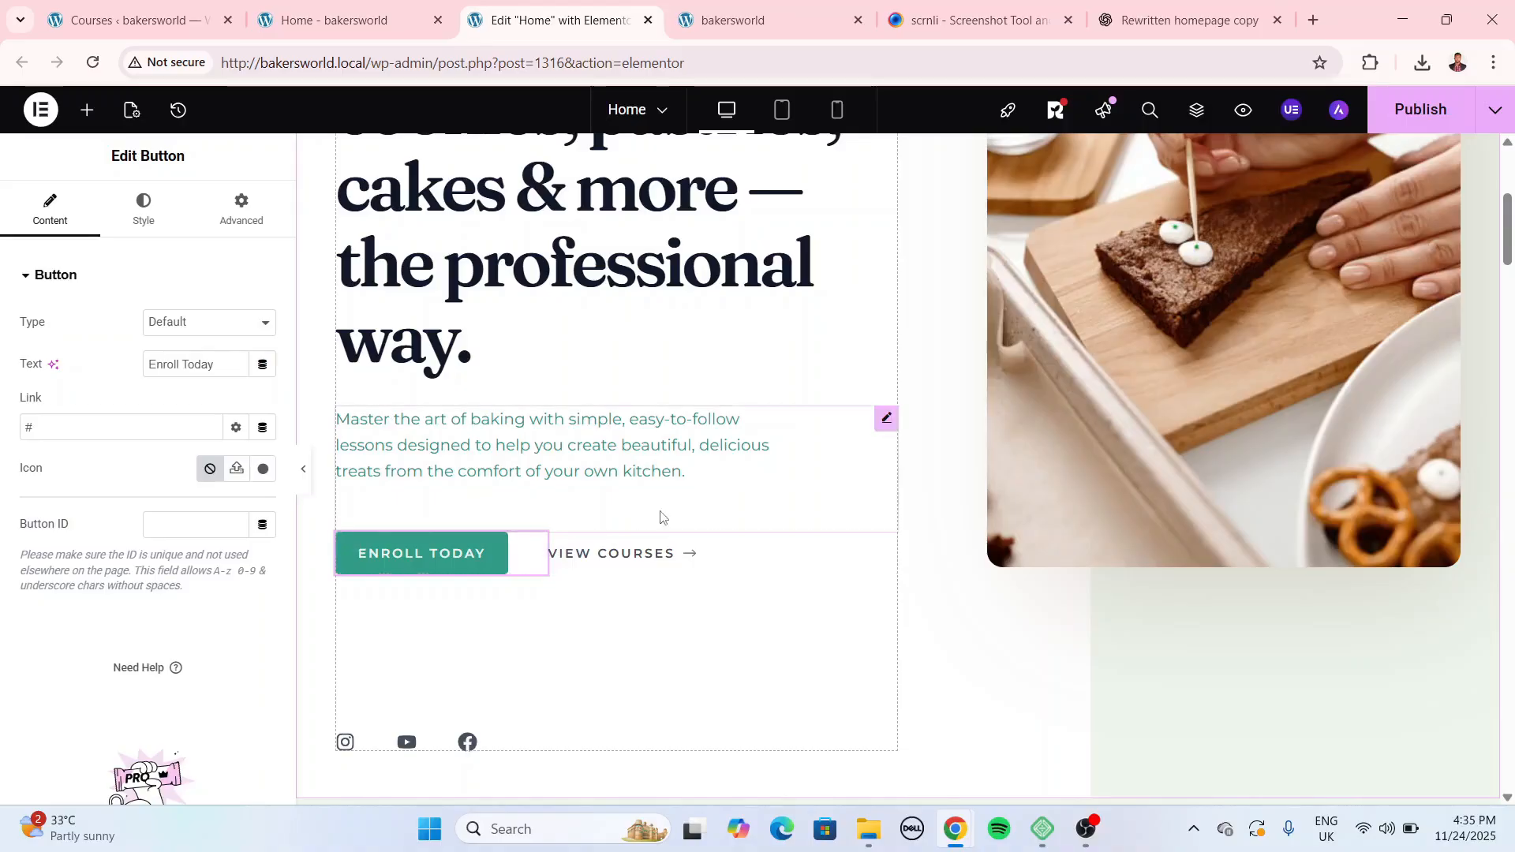
{"action": "left_click", "coordinate": [682, 546]}
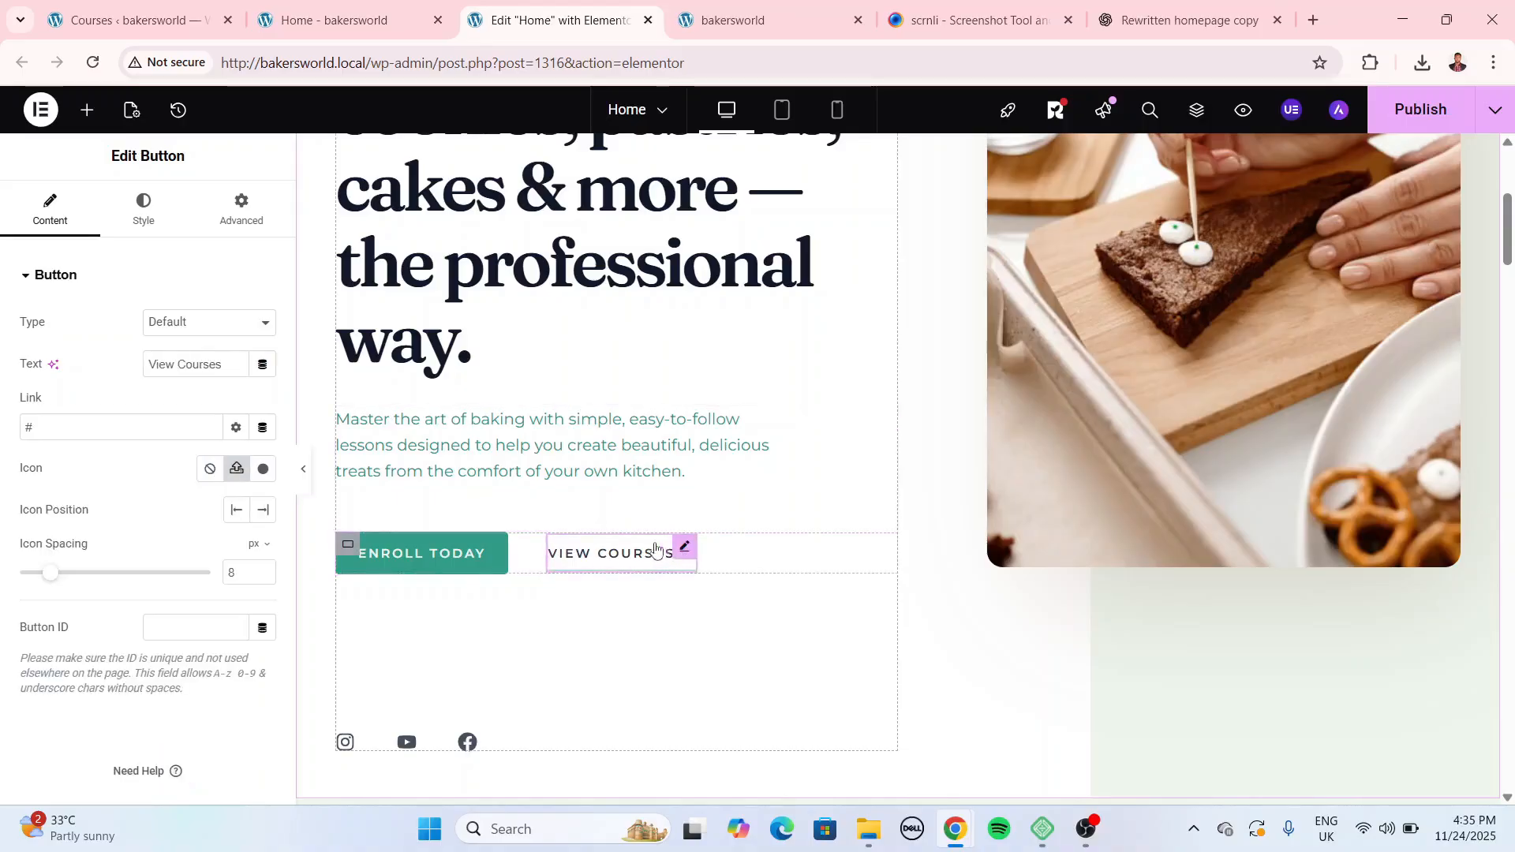
{"action": "left_click", "coordinate": [540, 544]}
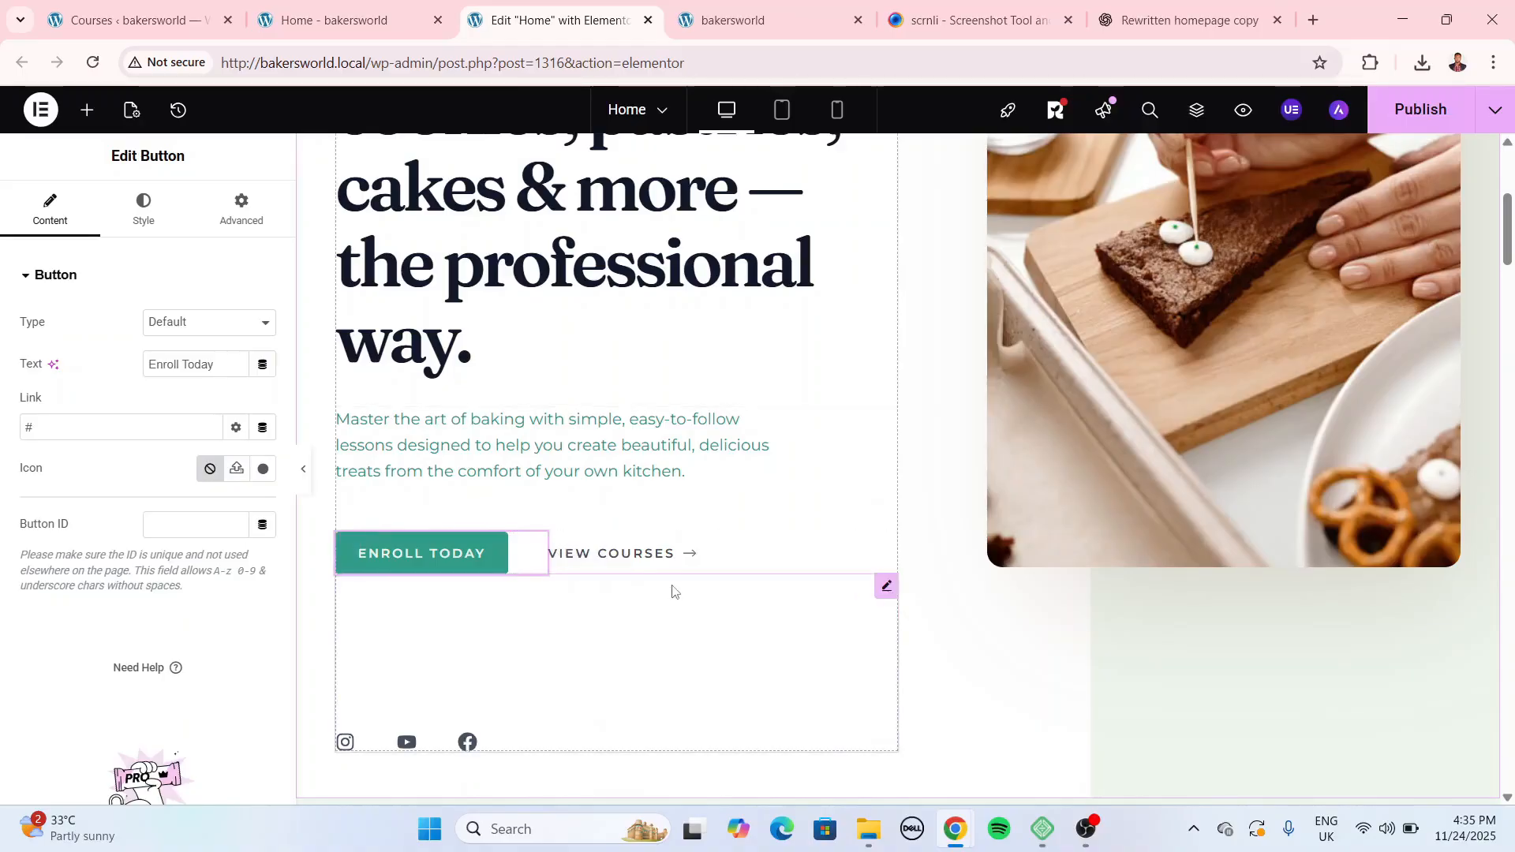
{"action": "scroll", "coordinate": [672, 590], "scroll_direction": "up", "scroll_amount": 4}
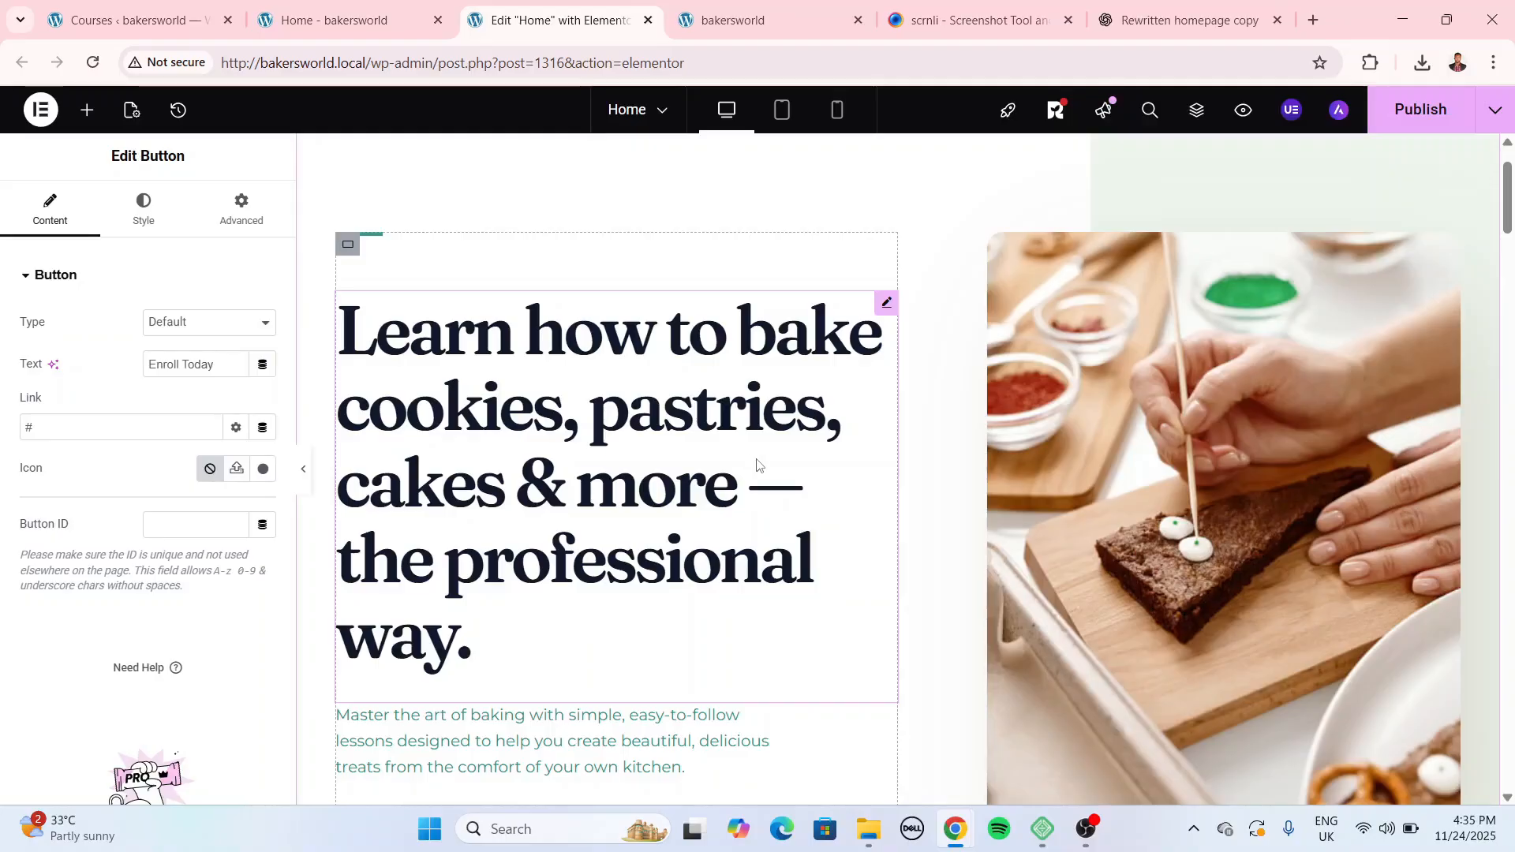
{"action": "scroll", "coordinate": [756, 465], "scroll_direction": "down", "scroll_amount": 3}
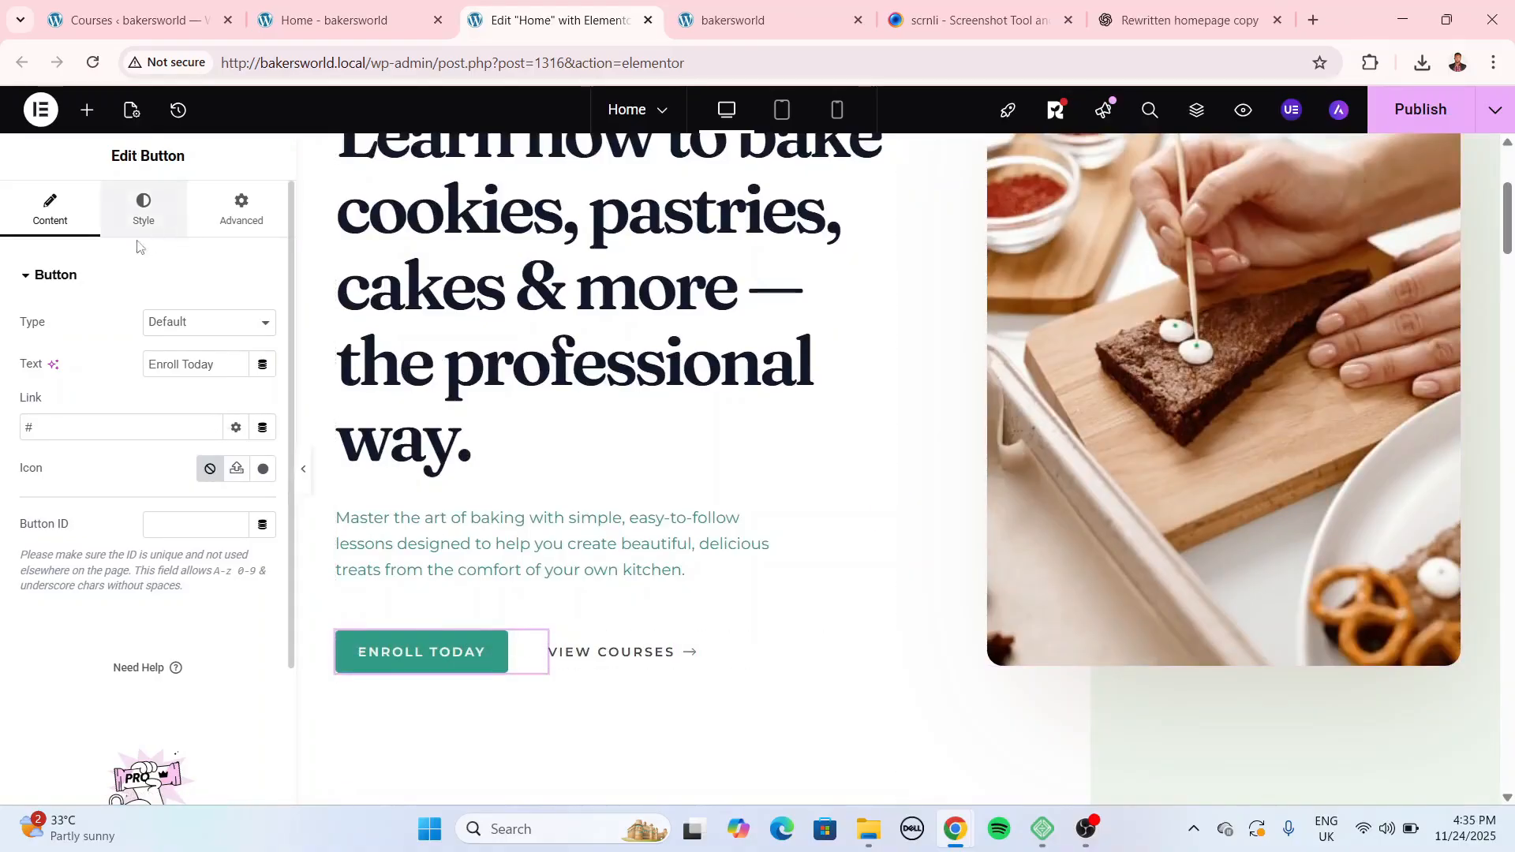
{"action": "triple_click", "coordinate": [216, 368]}
{"action": "type", "text": "B"}
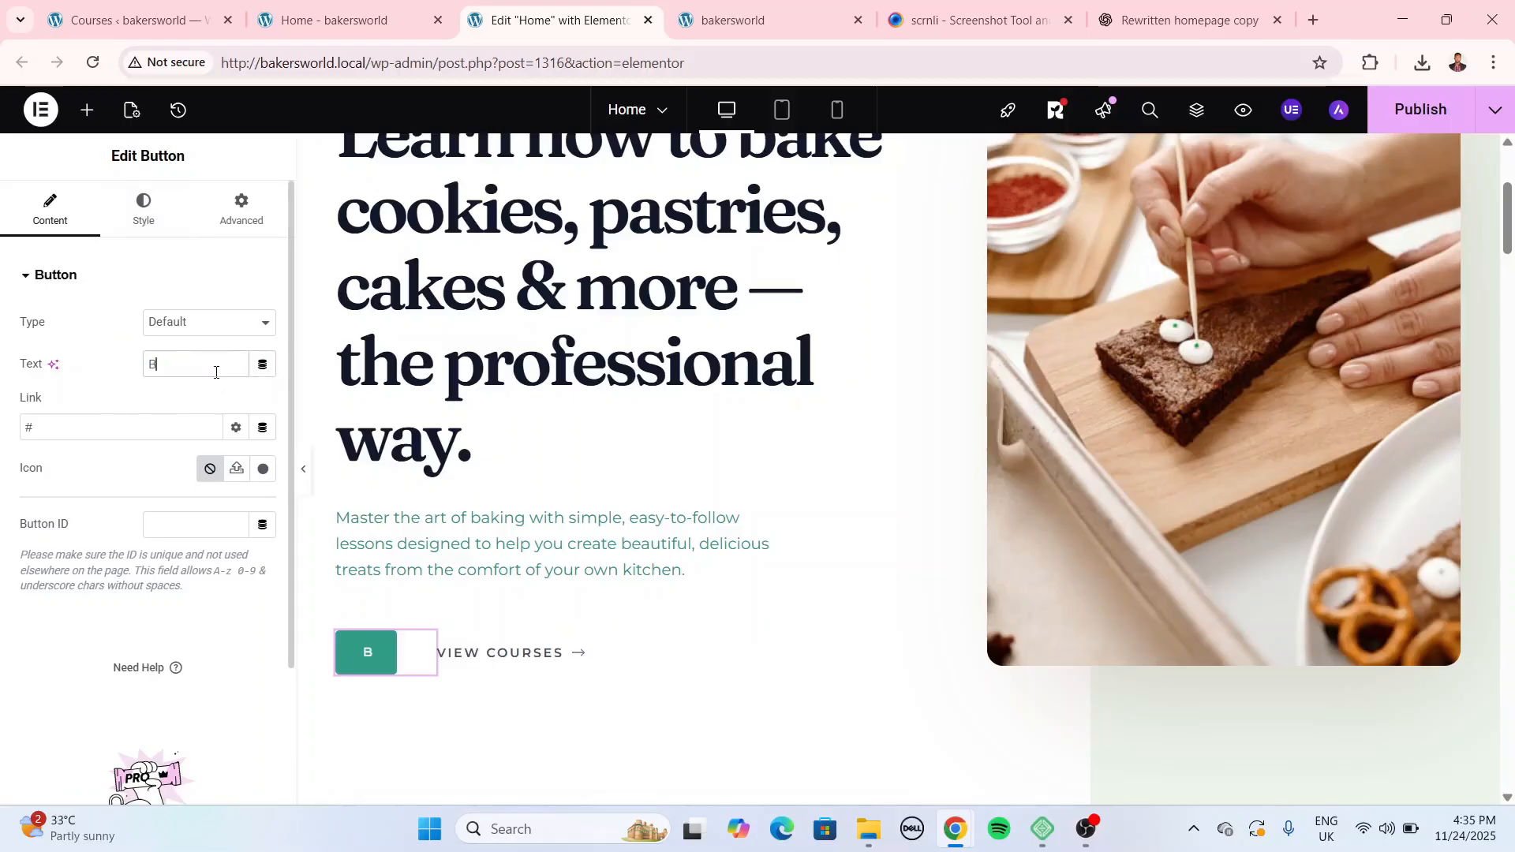
{"action": "type", "text": "ook Appointment"}
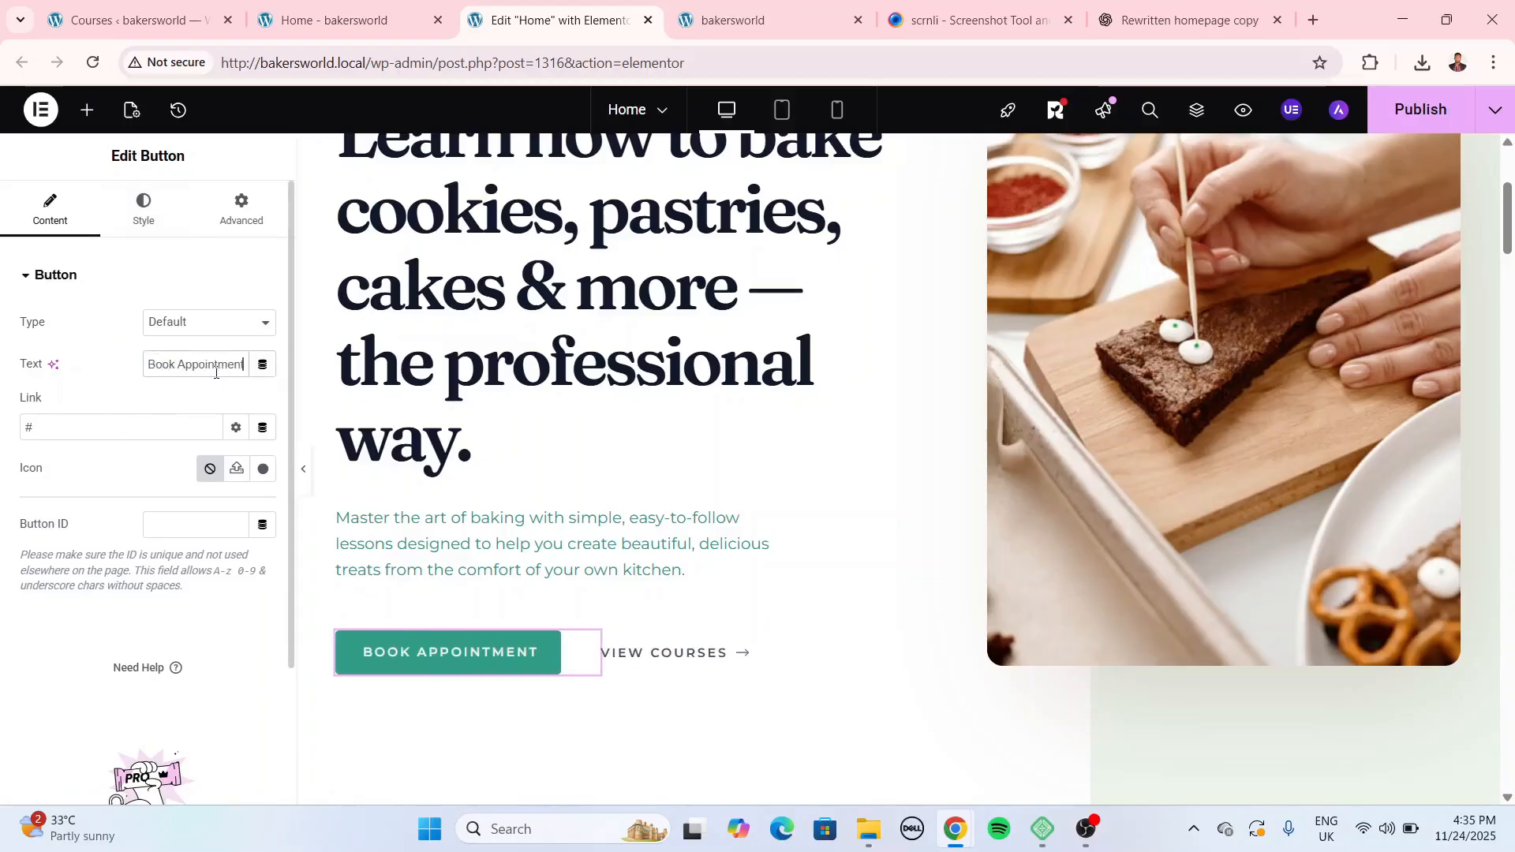
{"action": "double_click", "coordinate": [110, 423]}
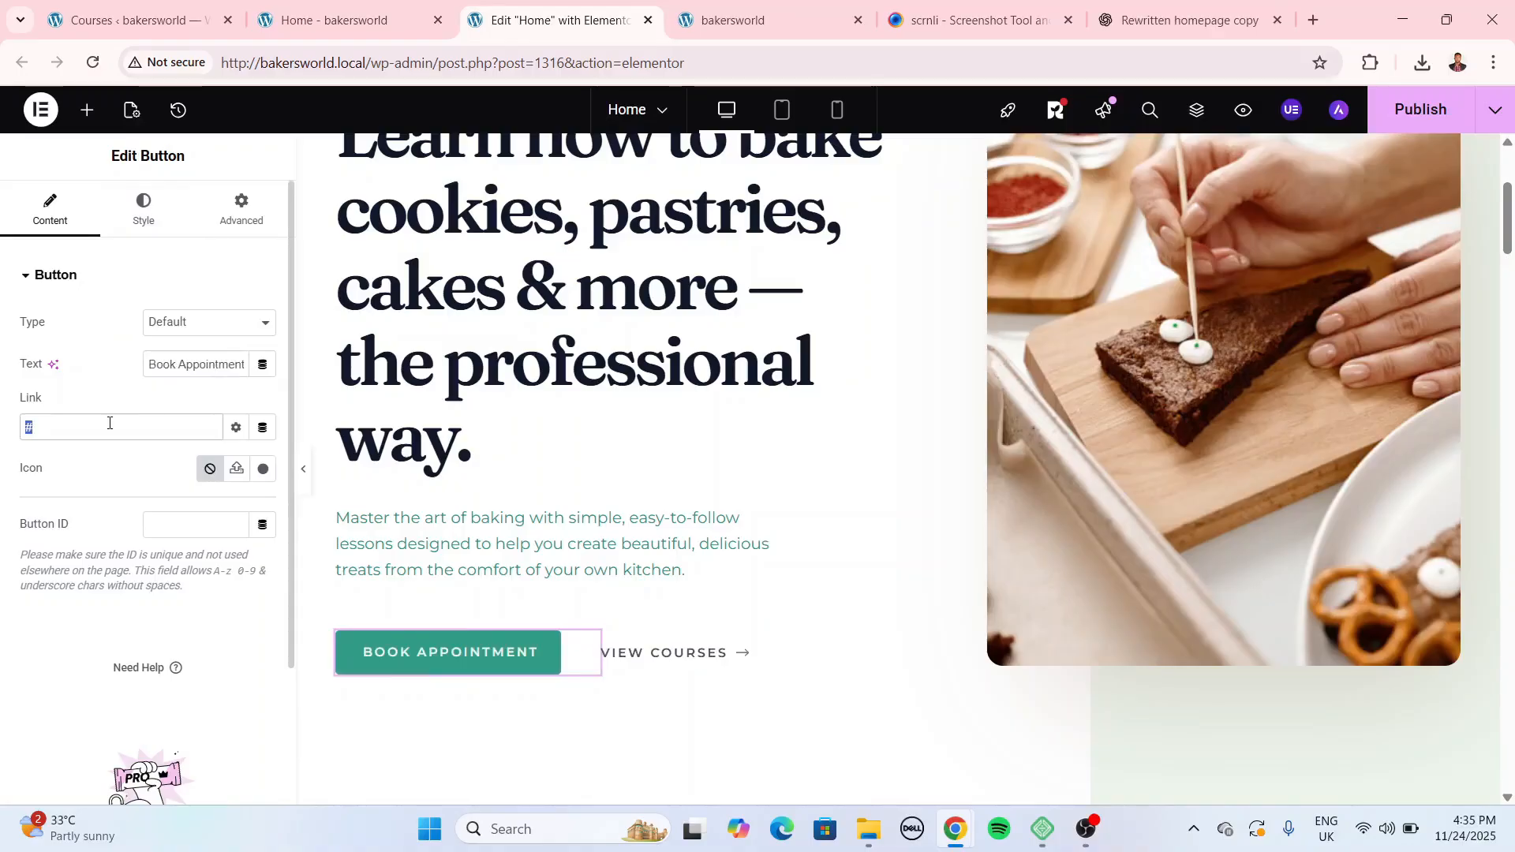
{"action": "key", "text": "BackSpace"}
{"action": "left_click", "coordinate": [736, 647]}
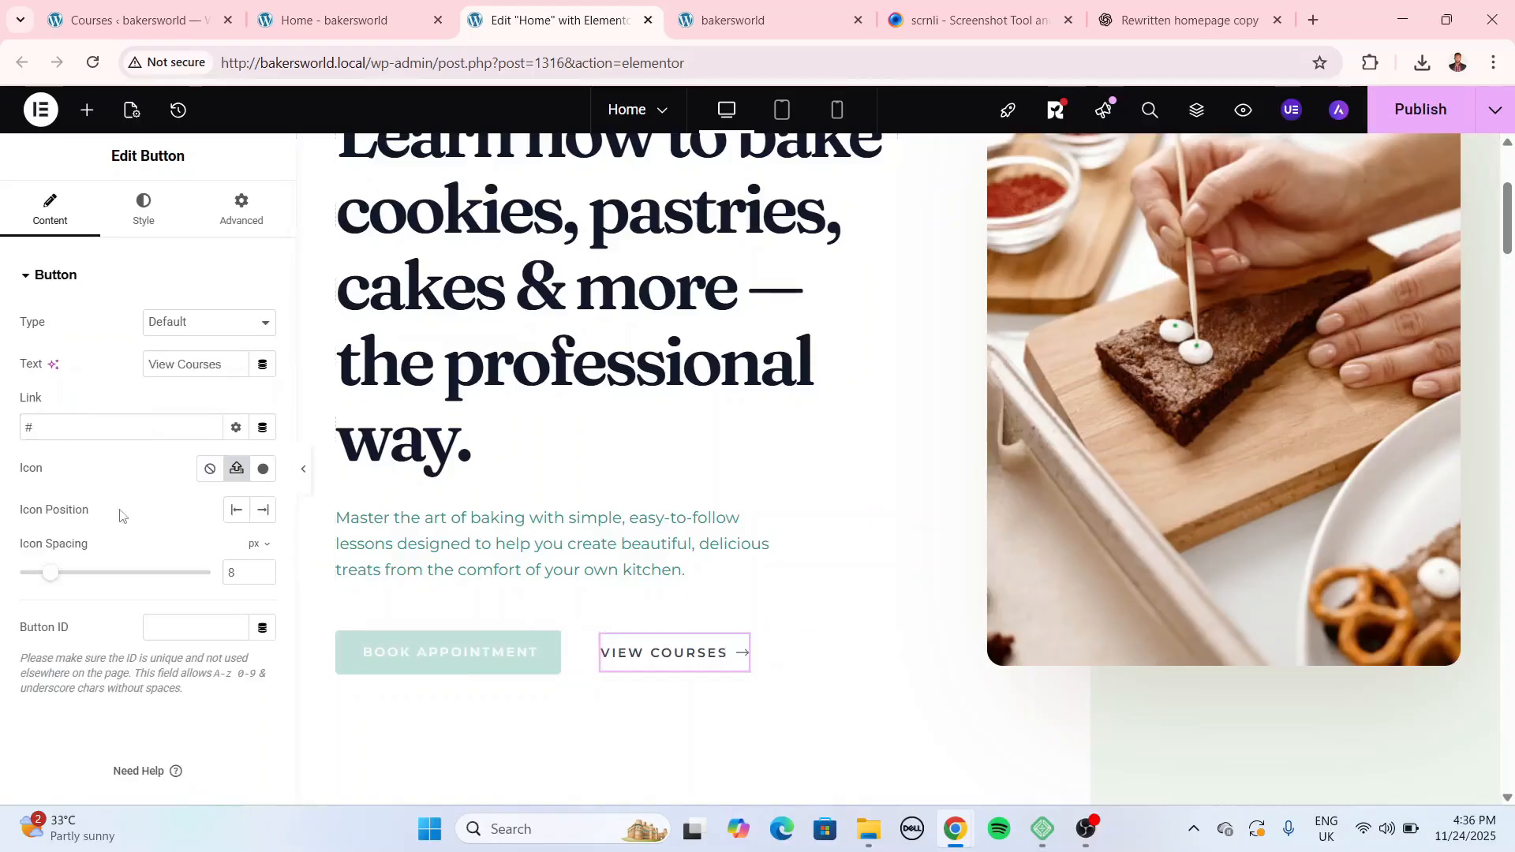
{"action": "left_click", "coordinate": [87, 423]}
{"action": "type", "text": "all"}
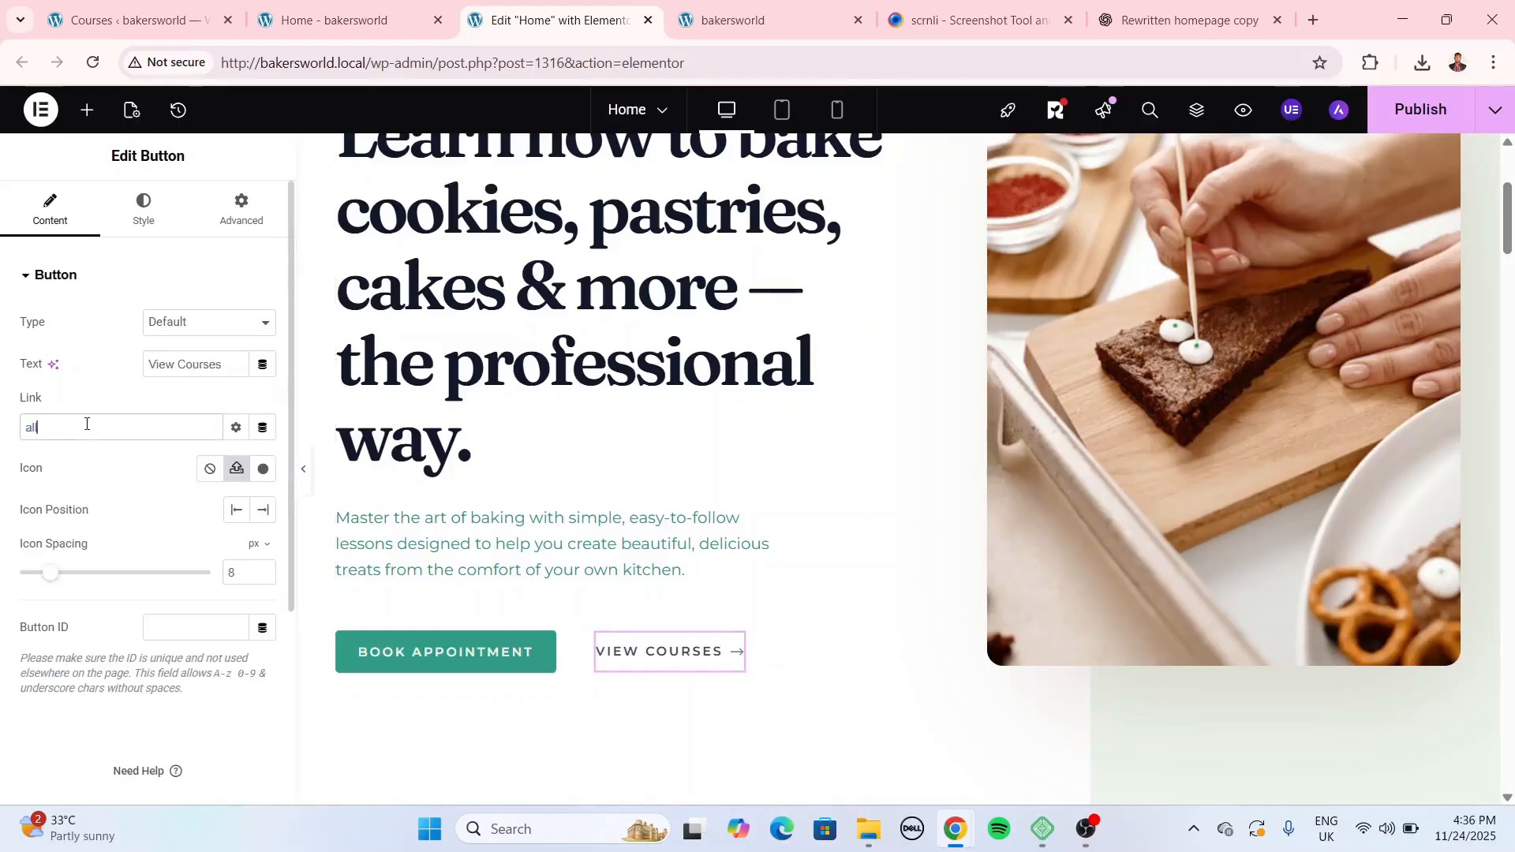
{"action": "left_click", "coordinate": [78, 459]}
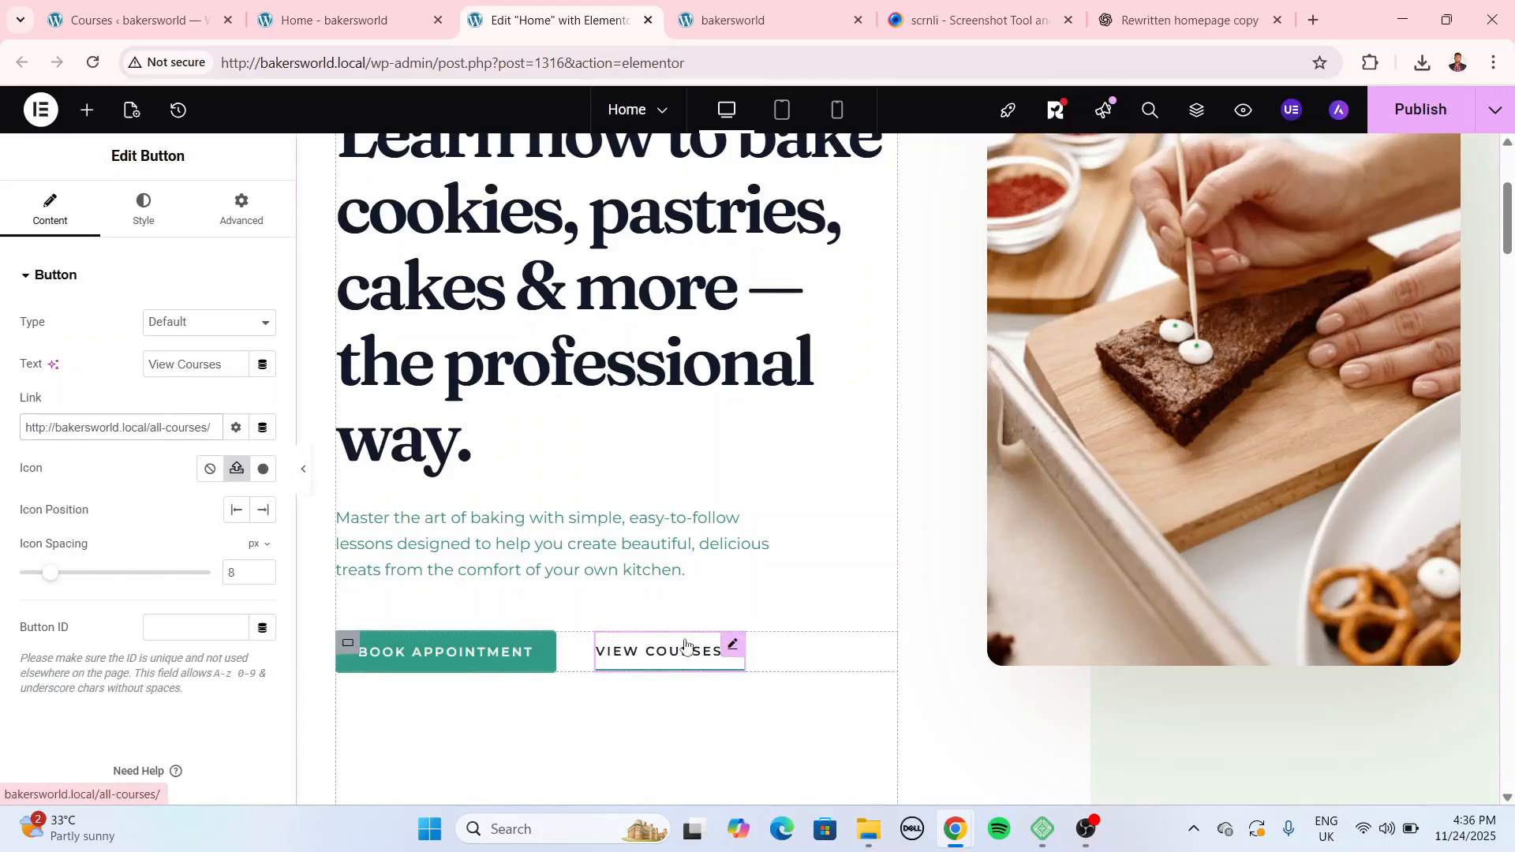
Examine the hero's social icon list, including the Instagram item's settings, and look over the About Me section below.
{"action": "scroll", "coordinate": [686, 646], "scroll_direction": "down", "scroll_amount": 5}
{"action": "scroll", "coordinate": [688, 466], "scroll_direction": "down", "scroll_amount": 4}
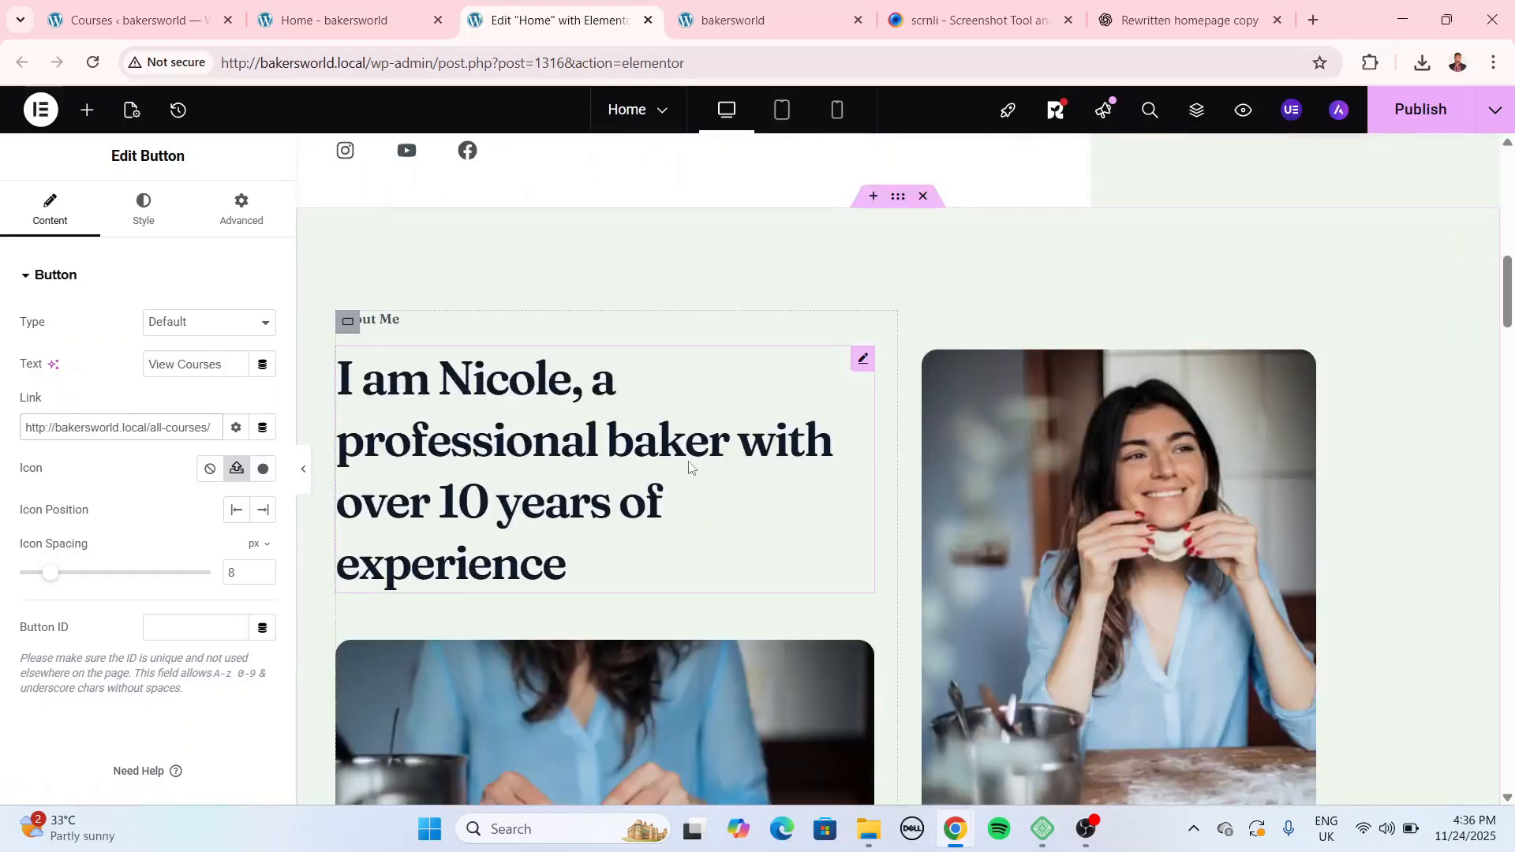
{"action": "scroll", "coordinate": [689, 467], "scroll_direction": "up", "scroll_amount": 4}
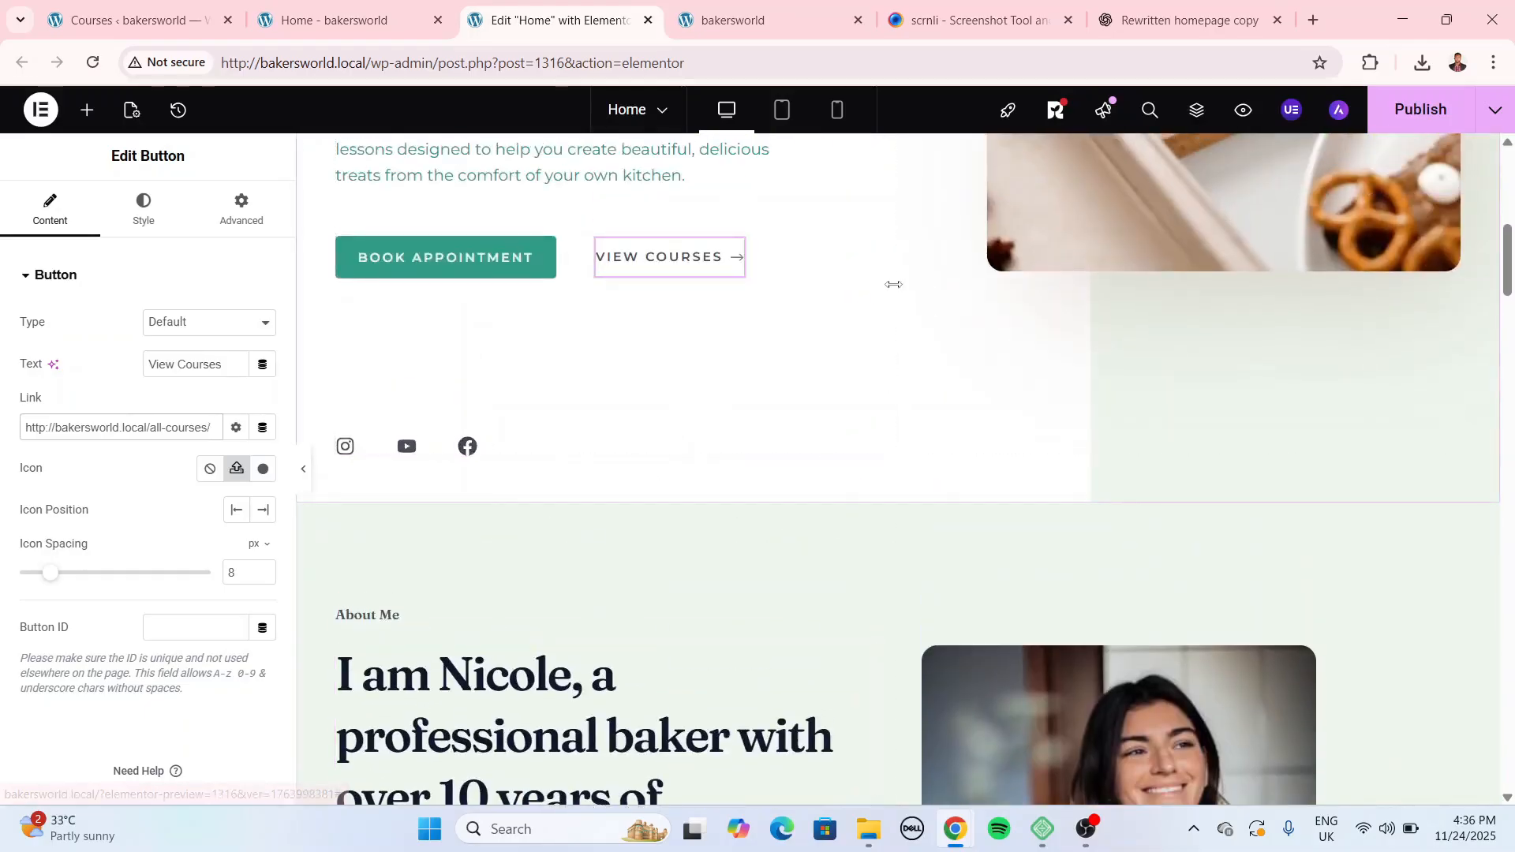
{"action": "left_click", "coordinate": [889, 294]}
{"action": "left_click", "coordinate": [152, 394]}
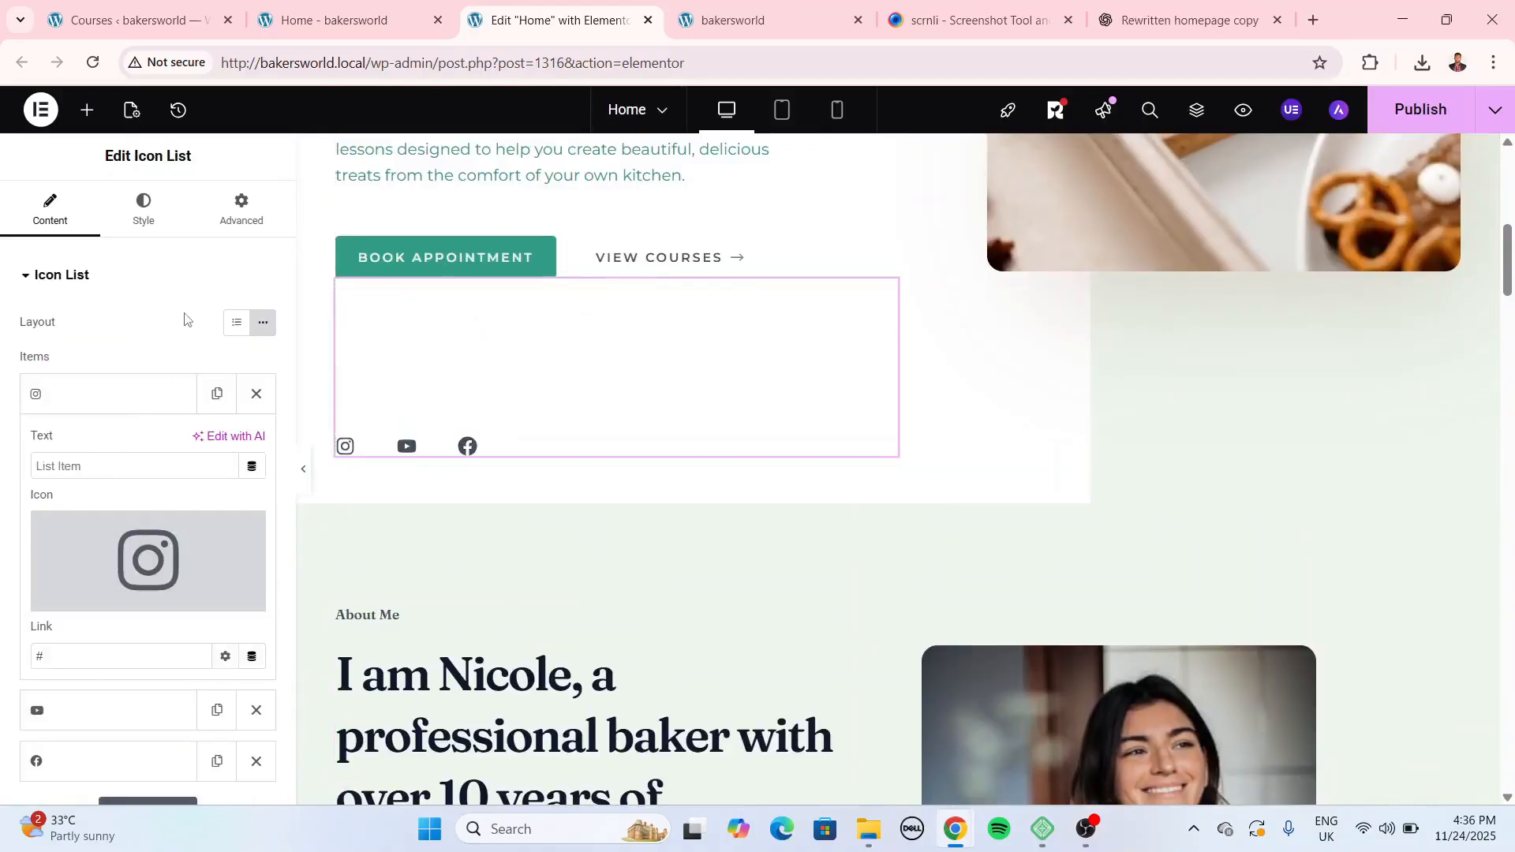
{"action": "left_click", "coordinate": [118, 391]}
{"action": "scroll", "coordinate": [834, 580], "scroll_direction": "down", "scroll_amount": 4}
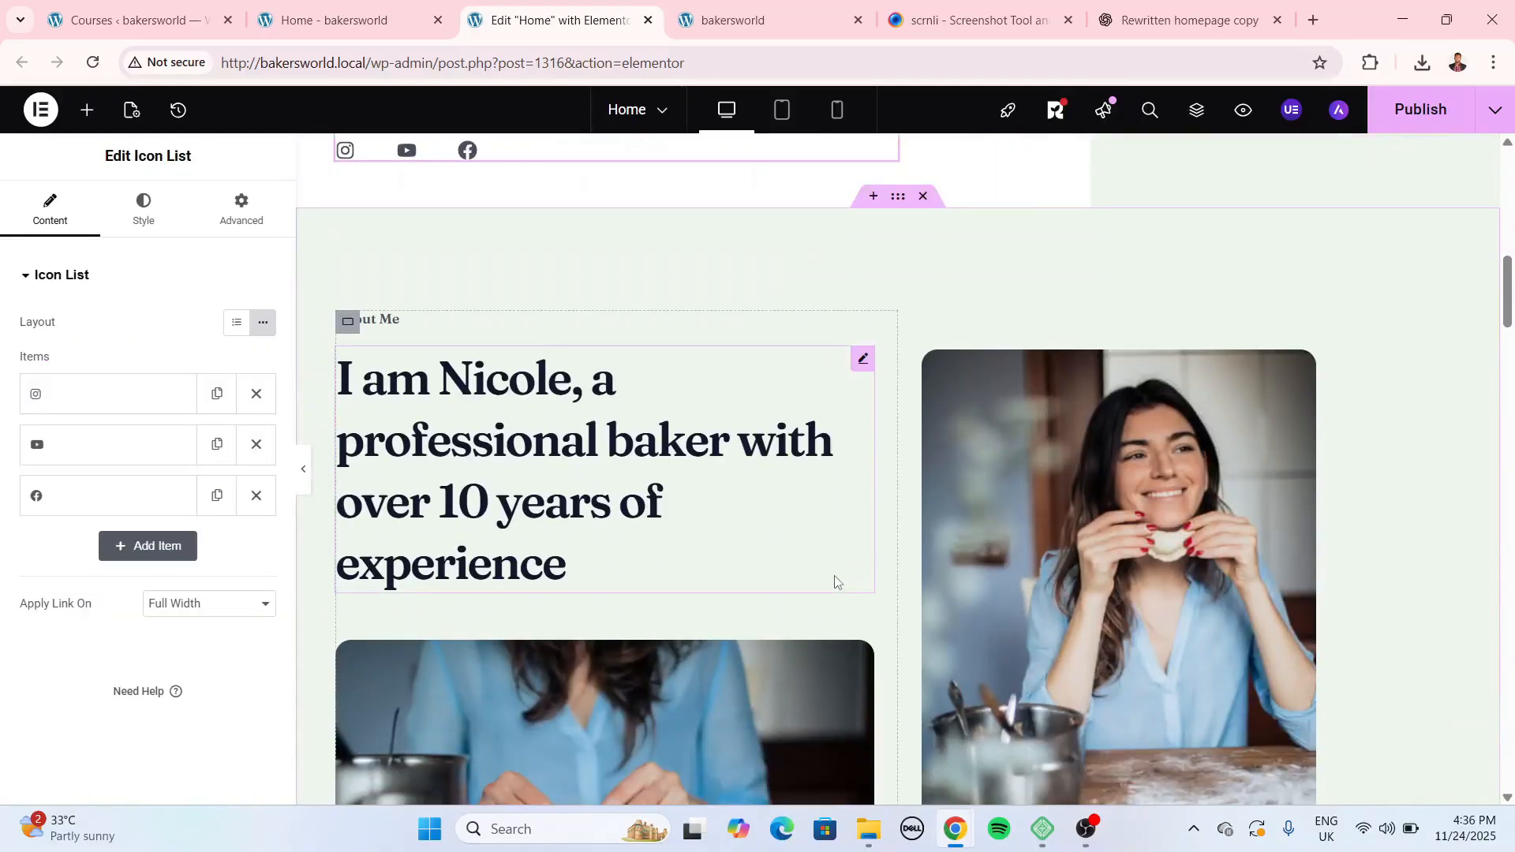
{"action": "scroll", "coordinate": [829, 439], "scroll_direction": "down", "scroll_amount": 6}
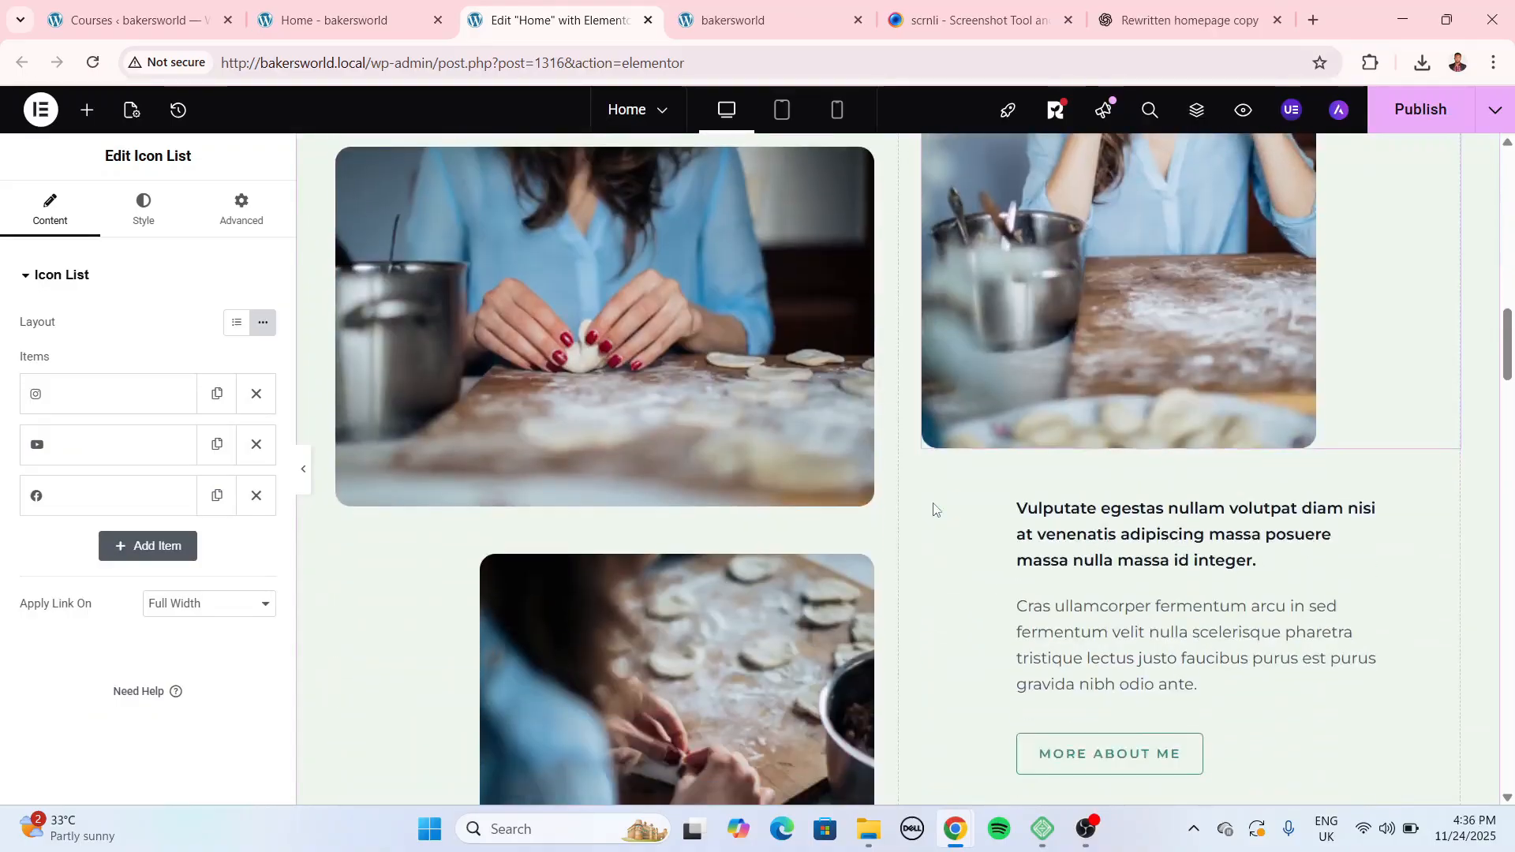
{"action": "scroll", "coordinate": [915, 518], "scroll_direction": "up", "scroll_amount": 7}
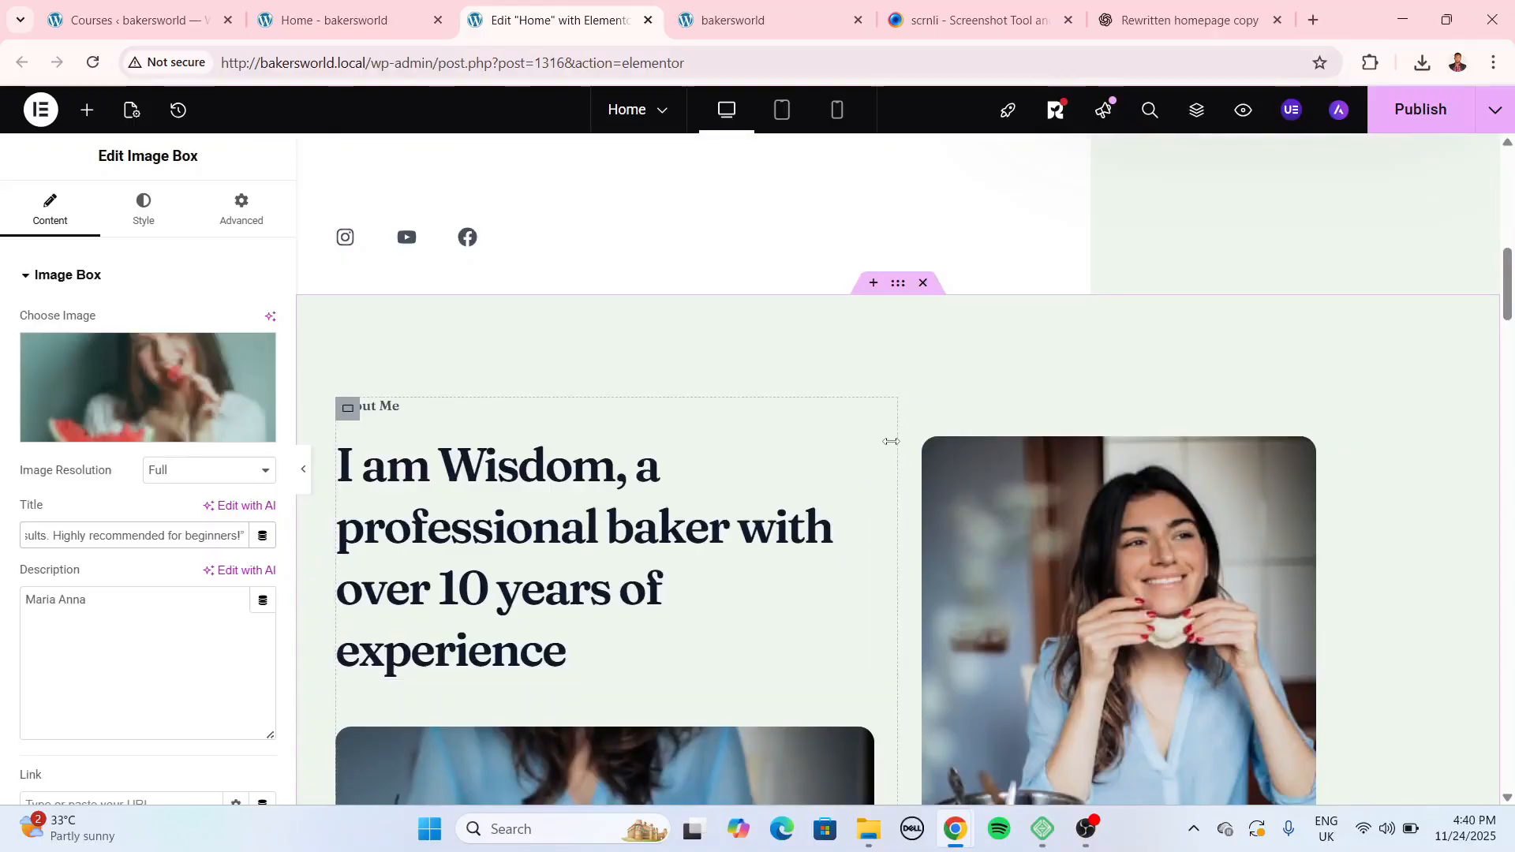
{"action": "scroll", "coordinate": [888, 453], "scroll_direction": "down", "scroll_amount": 5}
{"action": "scroll", "coordinate": [886, 461], "scroll_direction": "down", "scroll_amount": 4}
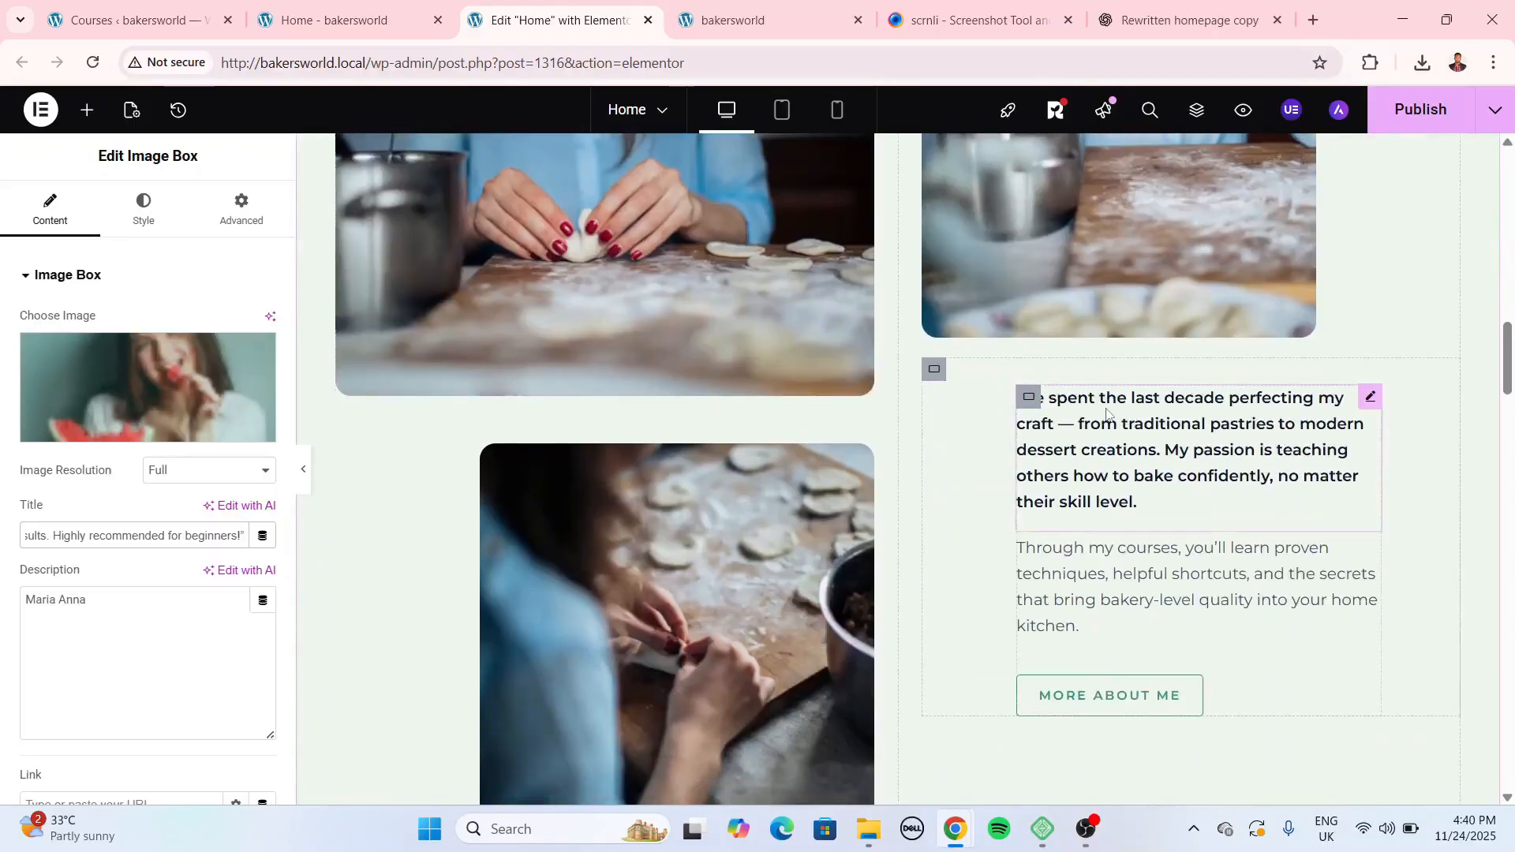
{"action": "scroll", "coordinate": [533, 330], "scroll_direction": "up", "scroll_amount": 6}
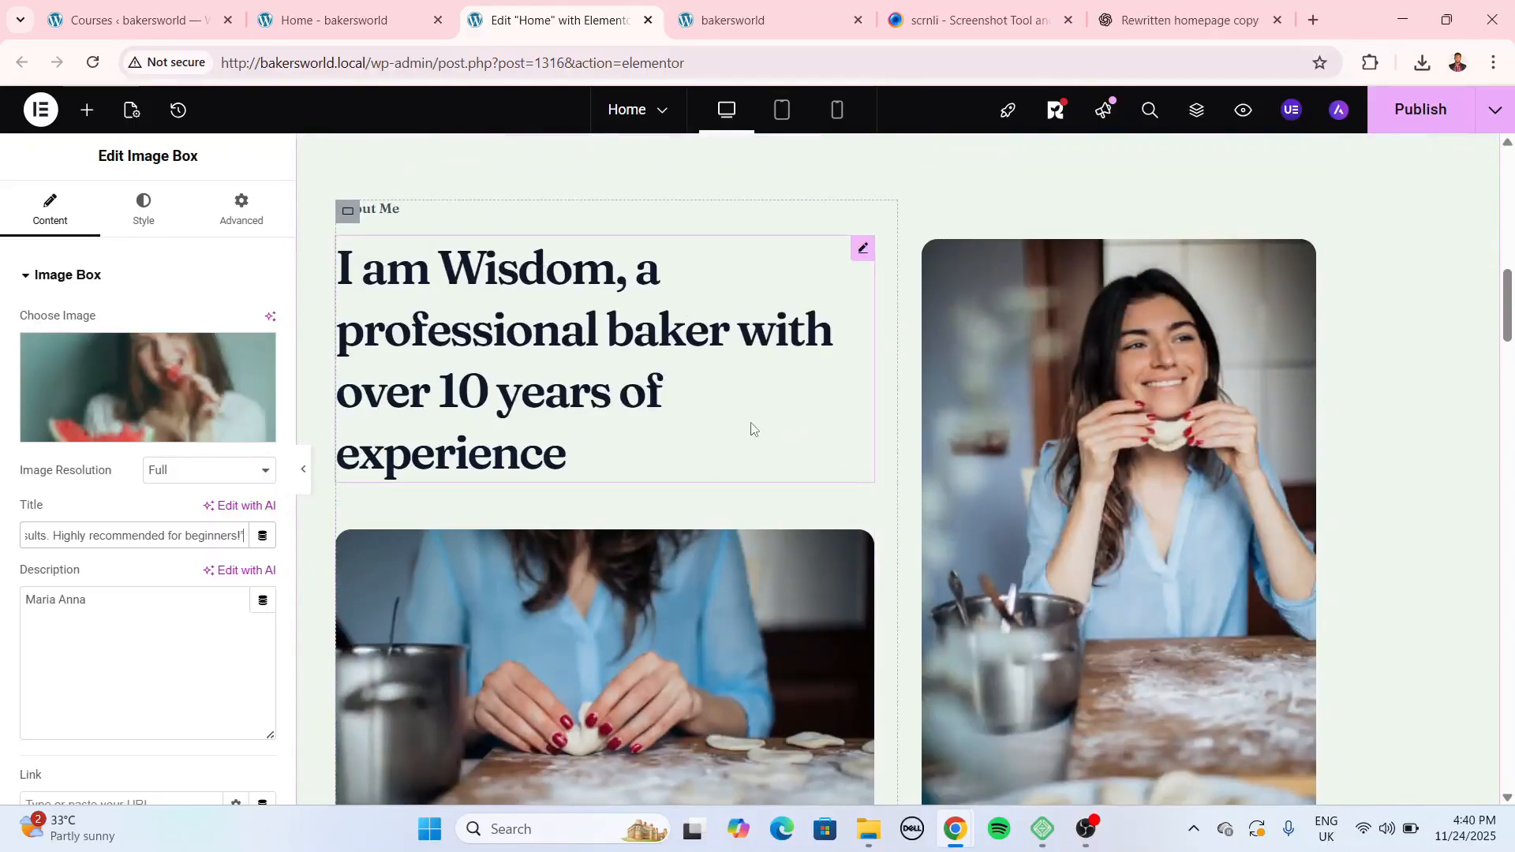
{"action": "scroll", "coordinate": [787, 433], "scroll_direction": "down", "scroll_amount": 6}
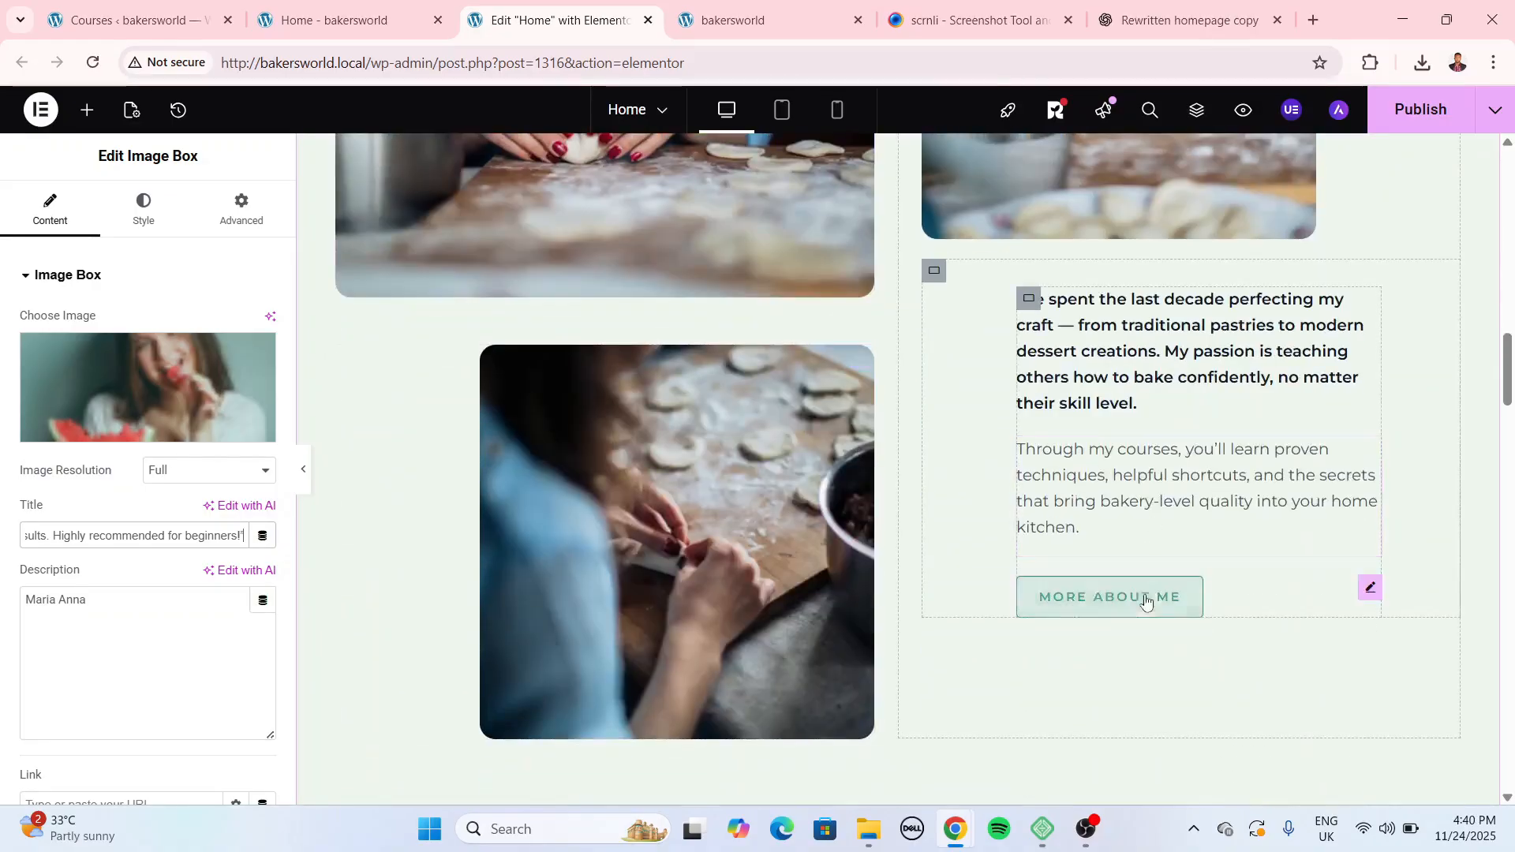
{"action": "left_click", "coordinate": [1370, 588]}
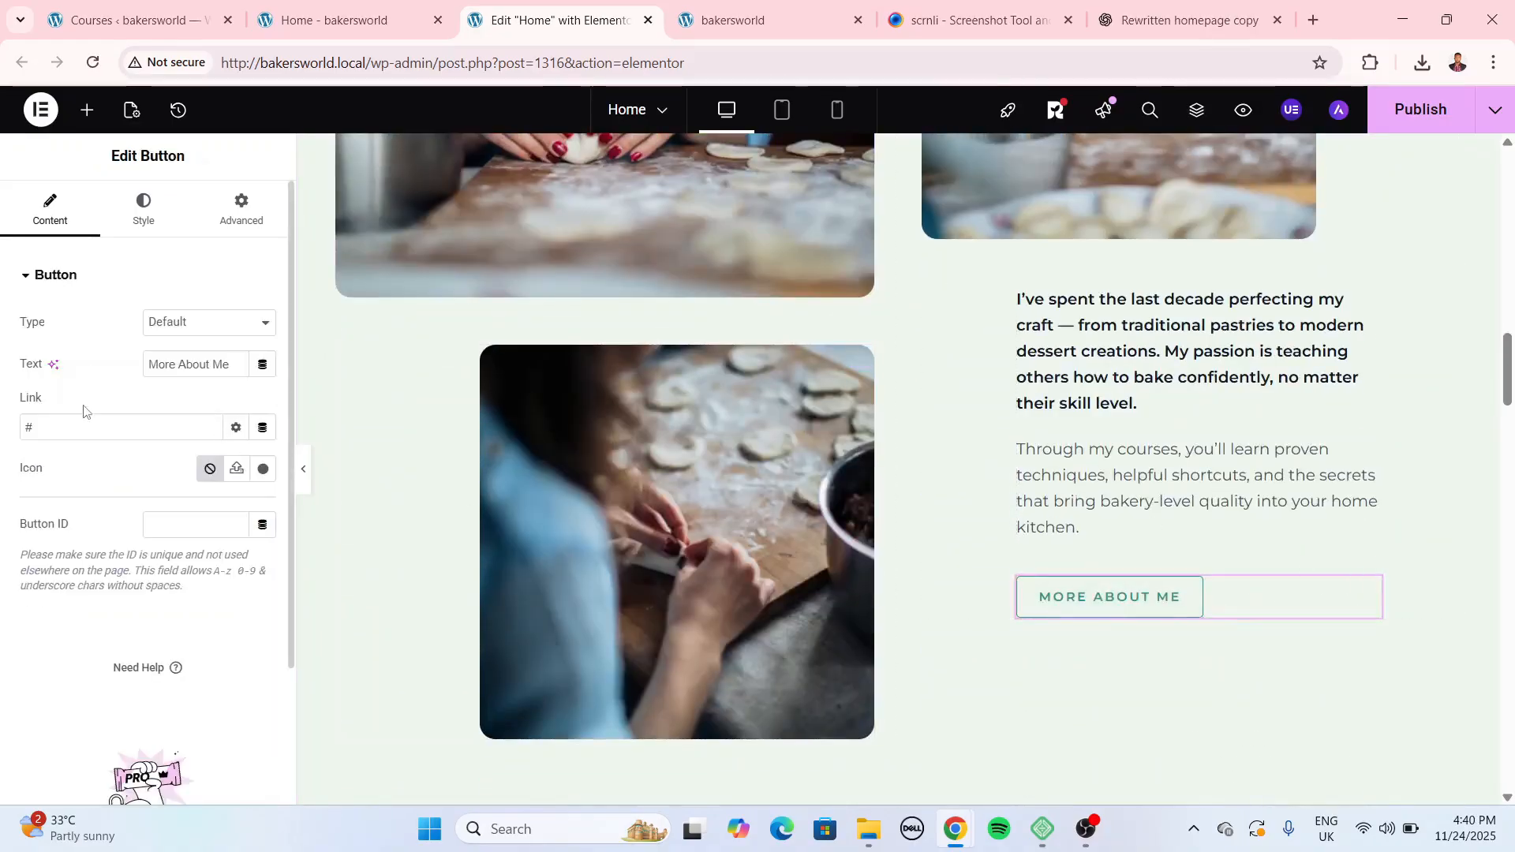
{"action": "type", "text": "abo"}
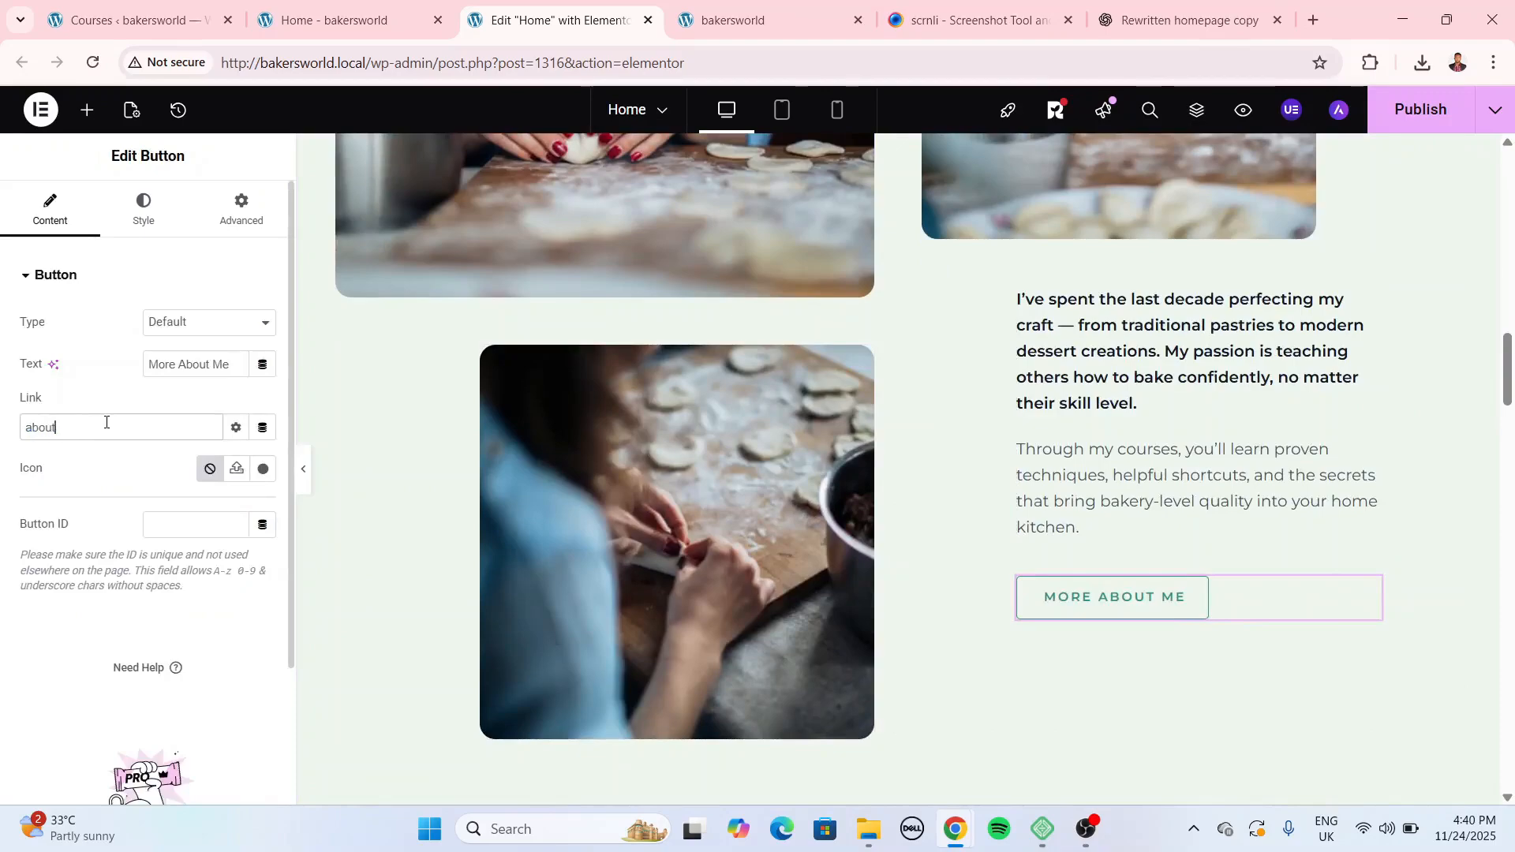
{"action": "type", "text": "ut"}
{"action": "left_click", "coordinate": [98, 456]}
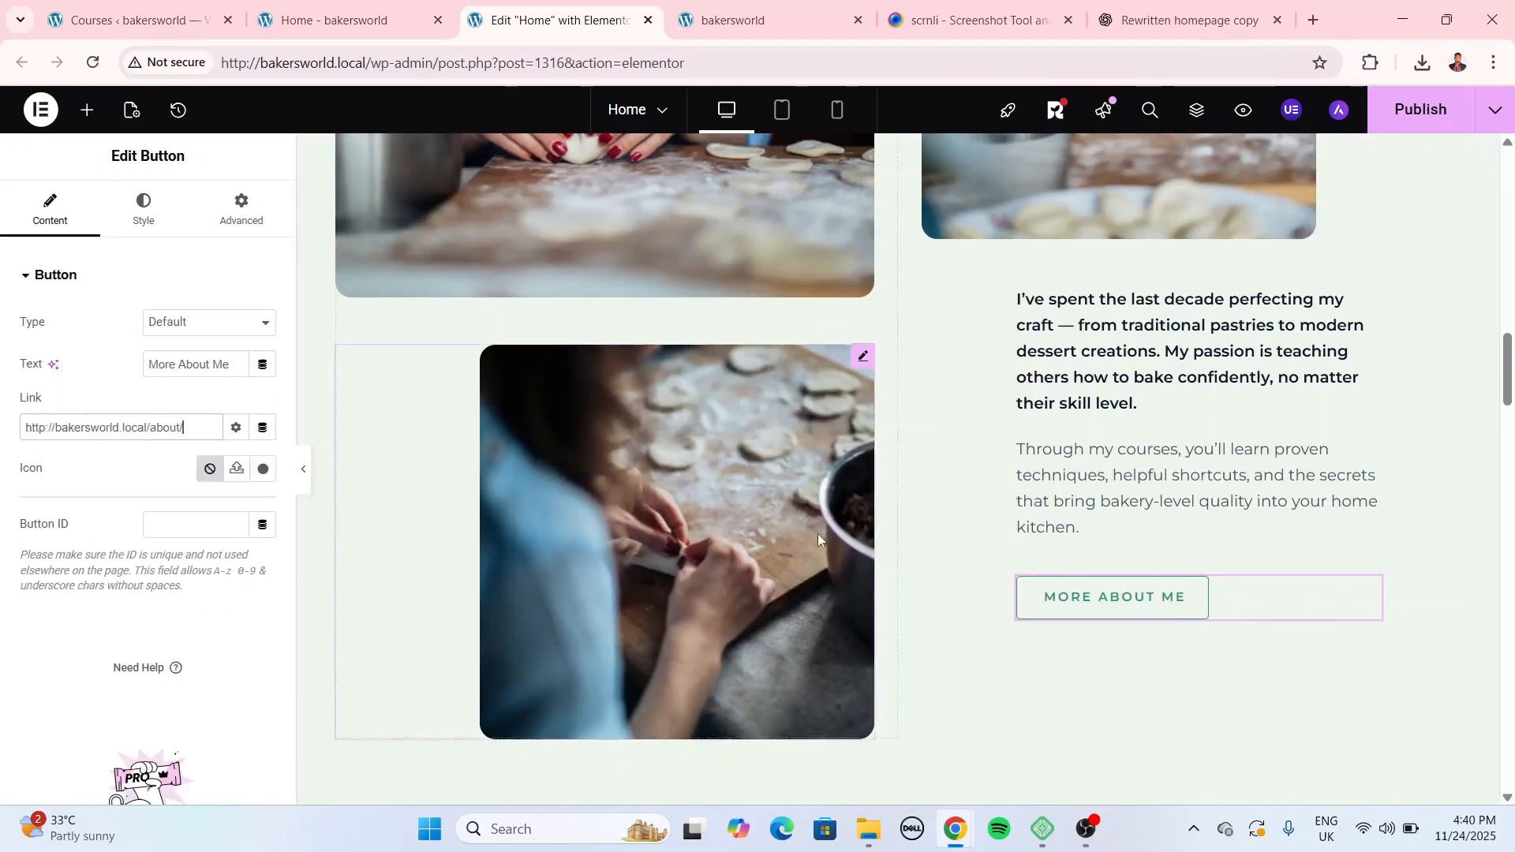
{"action": "scroll", "coordinate": [829, 552], "scroll_direction": "down", "scroll_amount": 7}
{"action": "left_click", "coordinate": [1443, 524]}
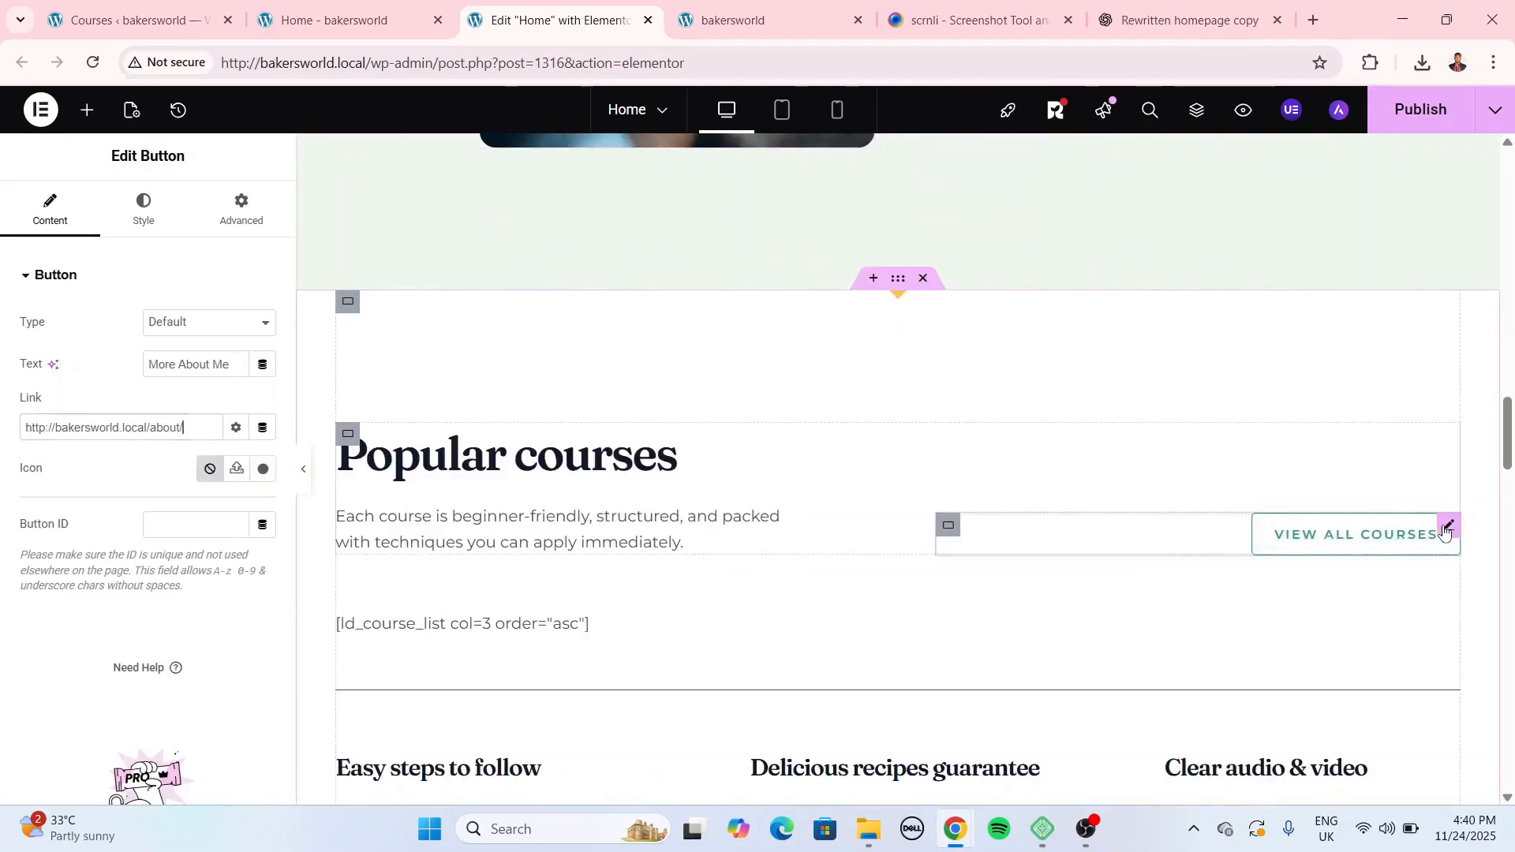
{"action": "left_click", "coordinate": [98, 427]}
{"action": "type", "text": "all course"}
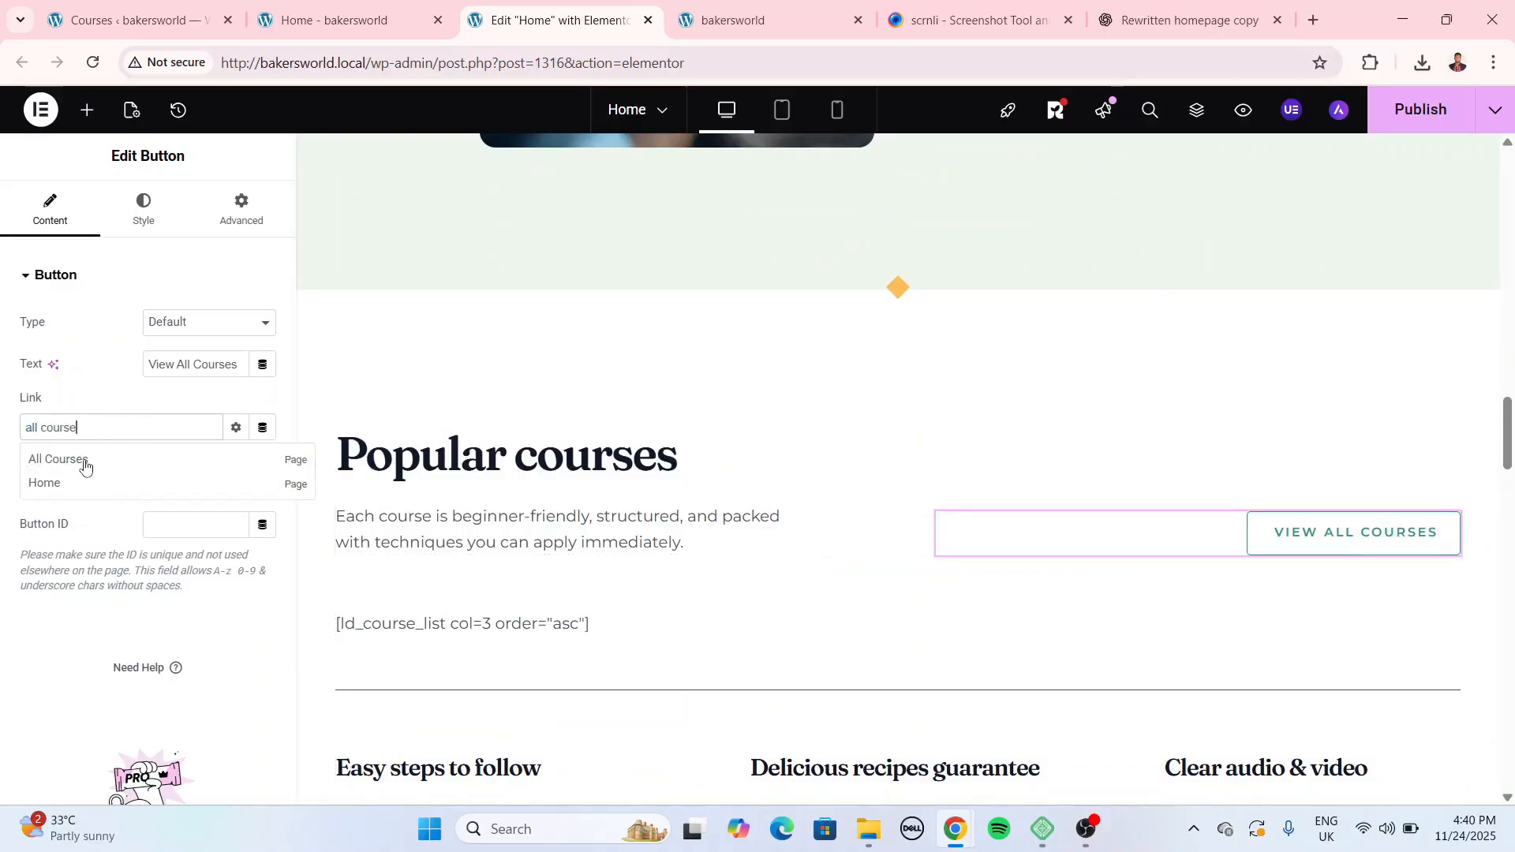
{"action": "left_click", "coordinate": [84, 462]}
Review the testimonials, blog and sign-up sections of the home page, including a blog Read More button's link settings.
{"action": "scroll", "coordinate": [886, 551], "scroll_direction": "down", "scroll_amount": 5}
{"action": "scroll", "coordinate": [1146, 413], "scroll_direction": "down", "scroll_amount": 5}
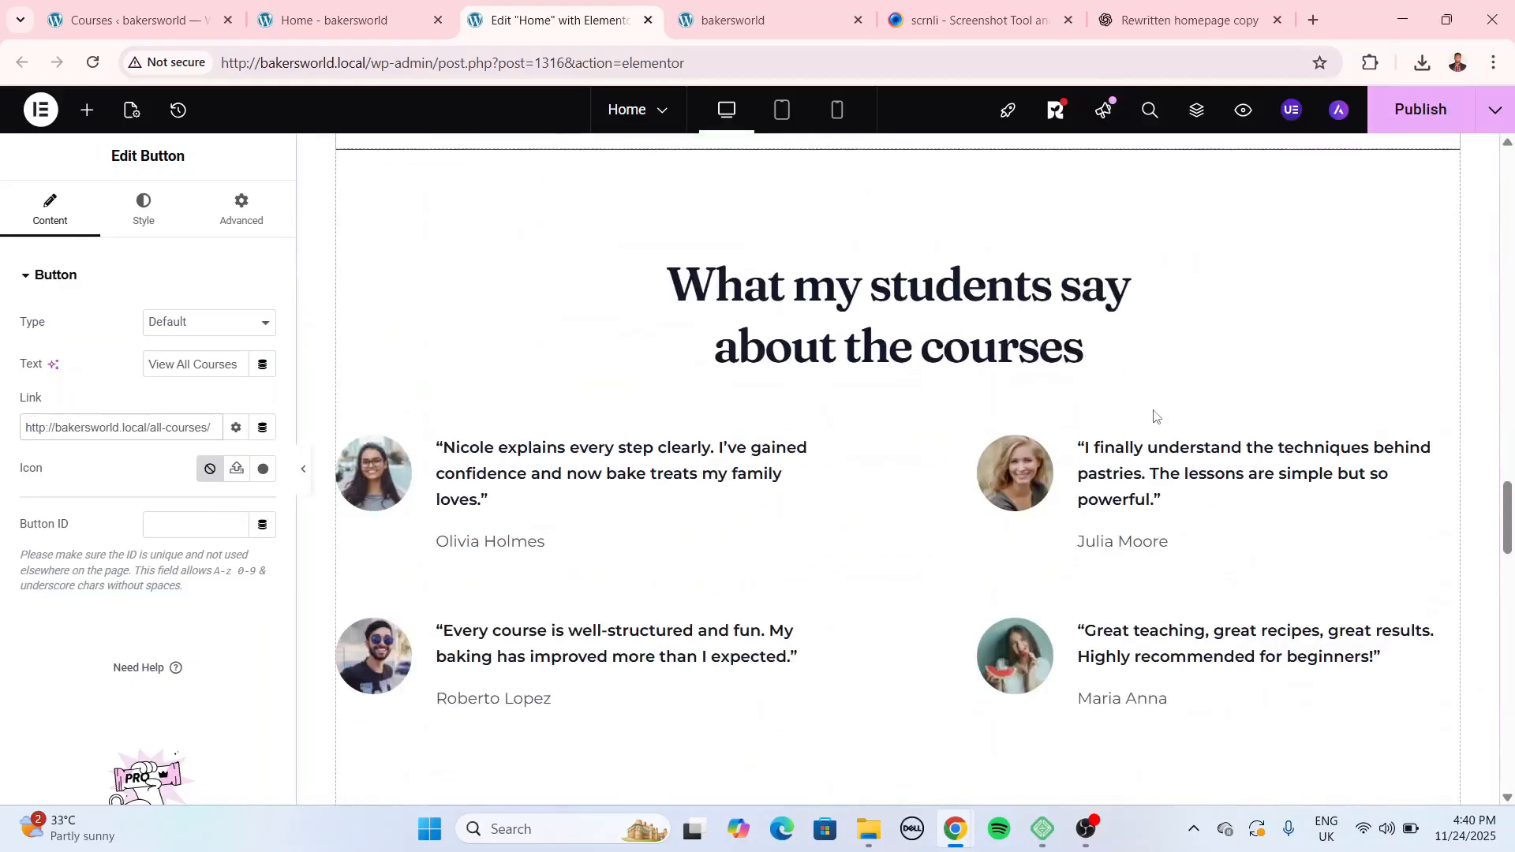
{"action": "scroll", "coordinate": [1077, 347], "scroll_direction": "up", "scroll_amount": 3}
{"action": "scroll", "coordinate": [945, 521], "scroll_direction": "down", "scroll_amount": 2}
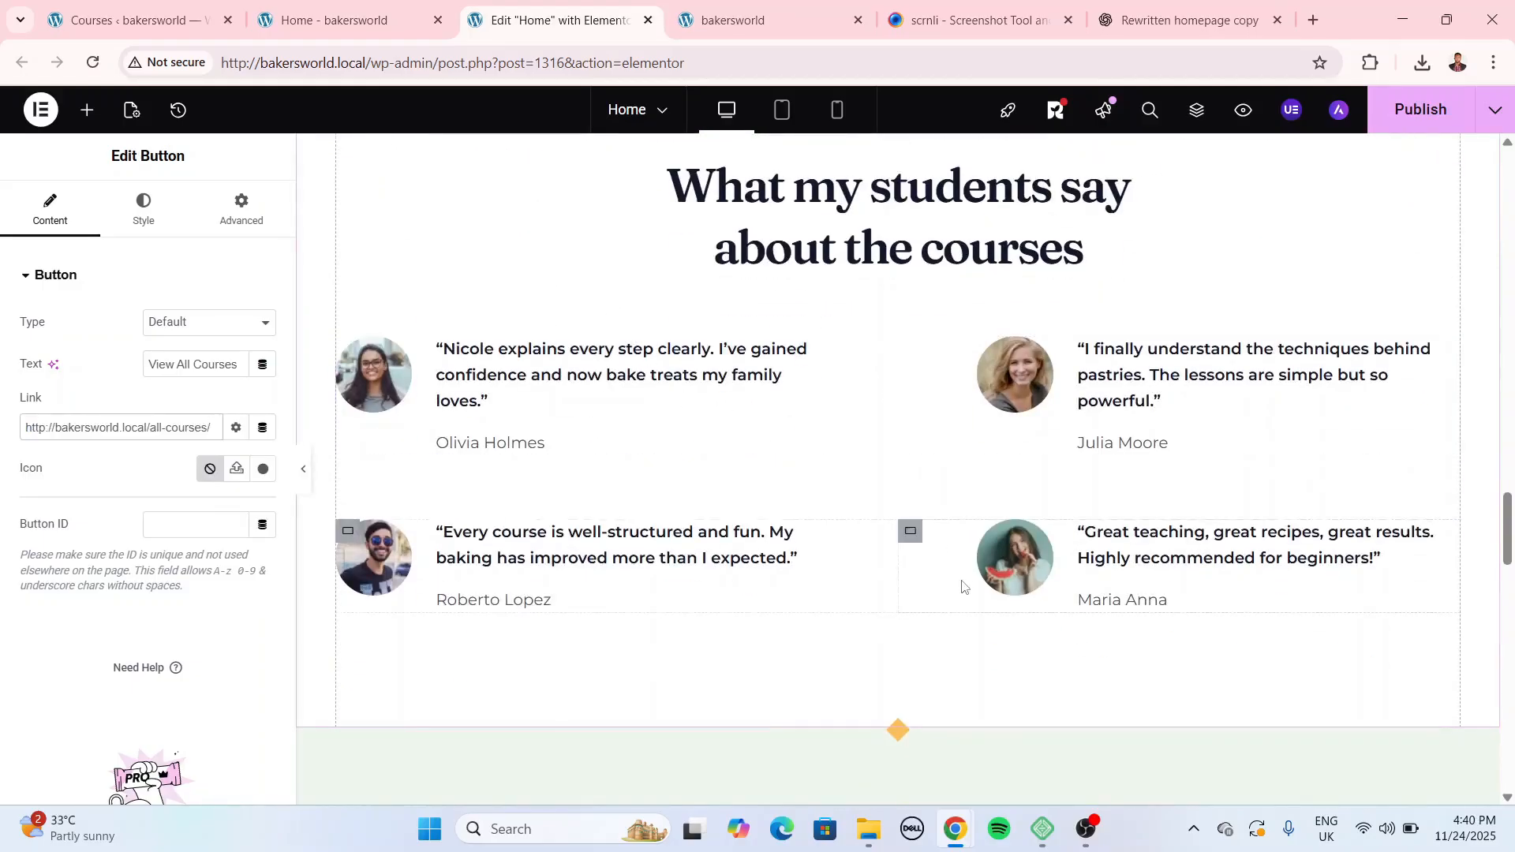
{"action": "scroll", "coordinate": [960, 585], "scroll_direction": "down", "scroll_amount": 5}
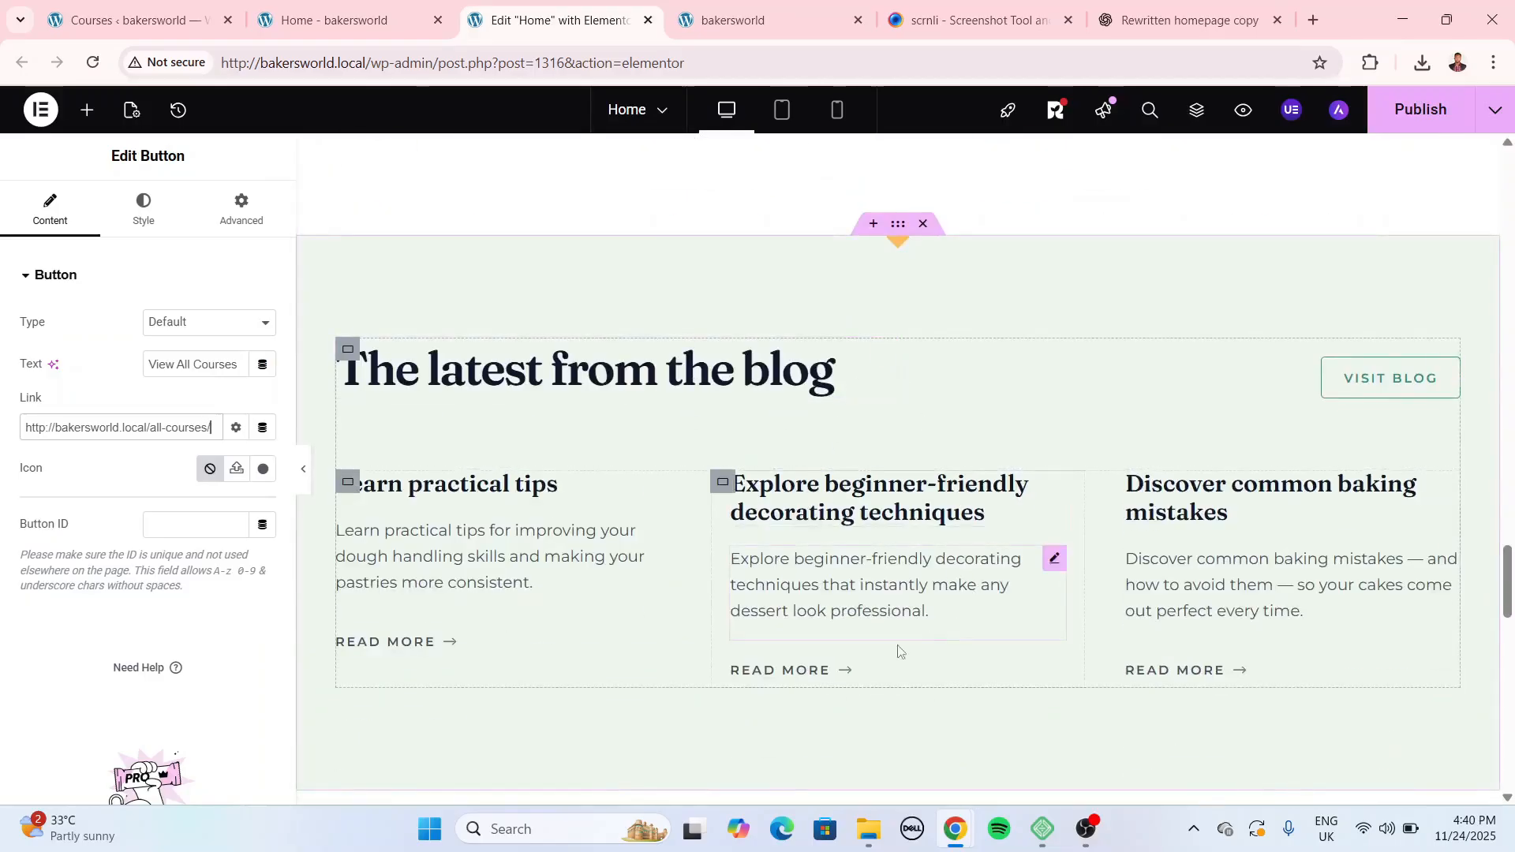
{"action": "left_click", "coordinate": [1056, 666]}
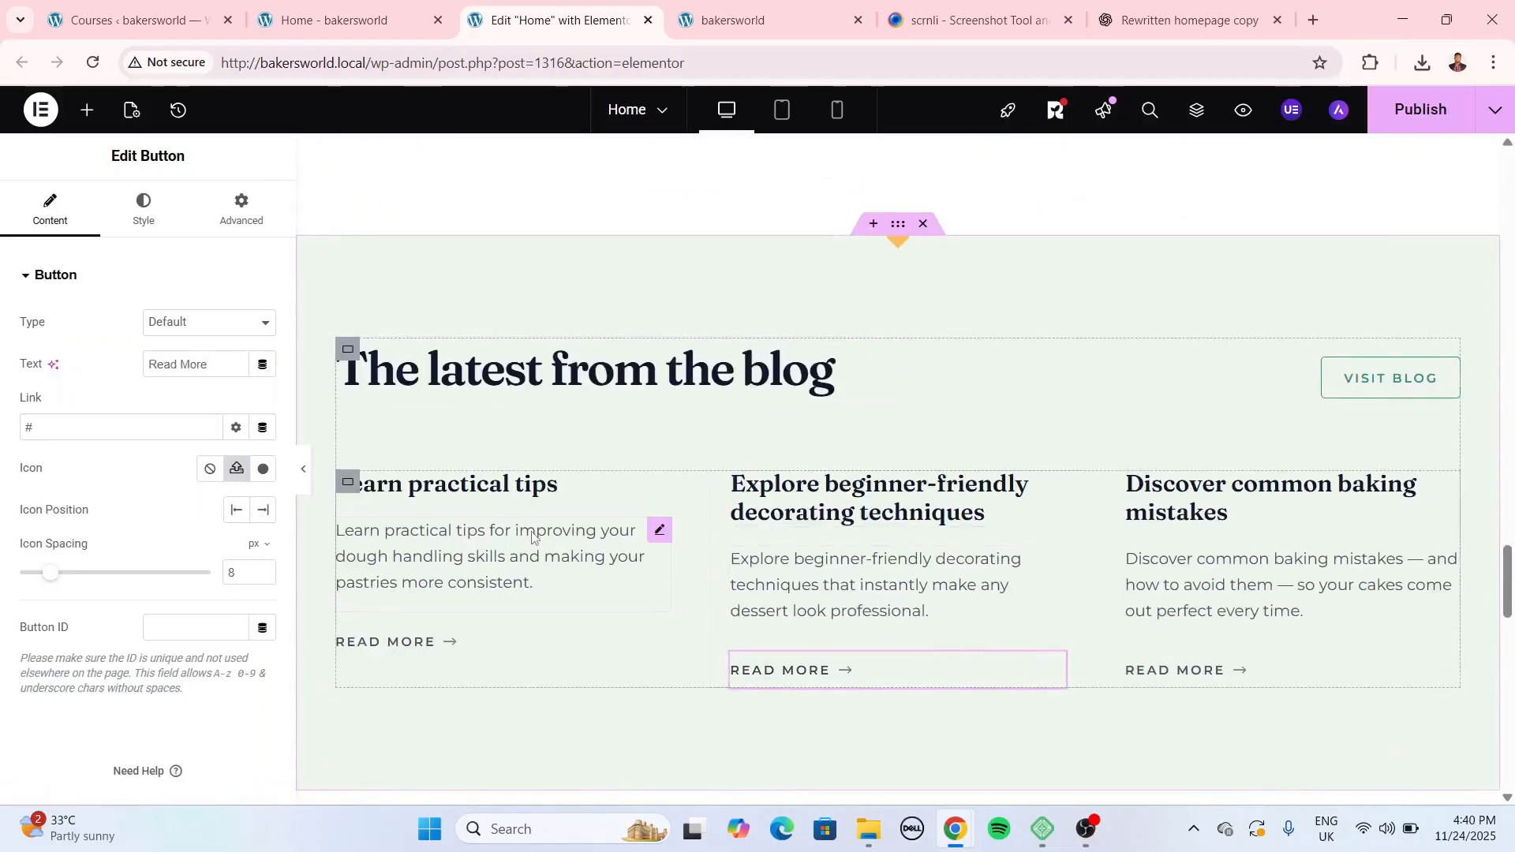
{"action": "scroll", "coordinate": [807, 484], "scroll_direction": "down", "scroll_amount": 5}
{"action": "scroll", "coordinate": [770, 302], "scroll_direction": "down", "scroll_amount": 4}
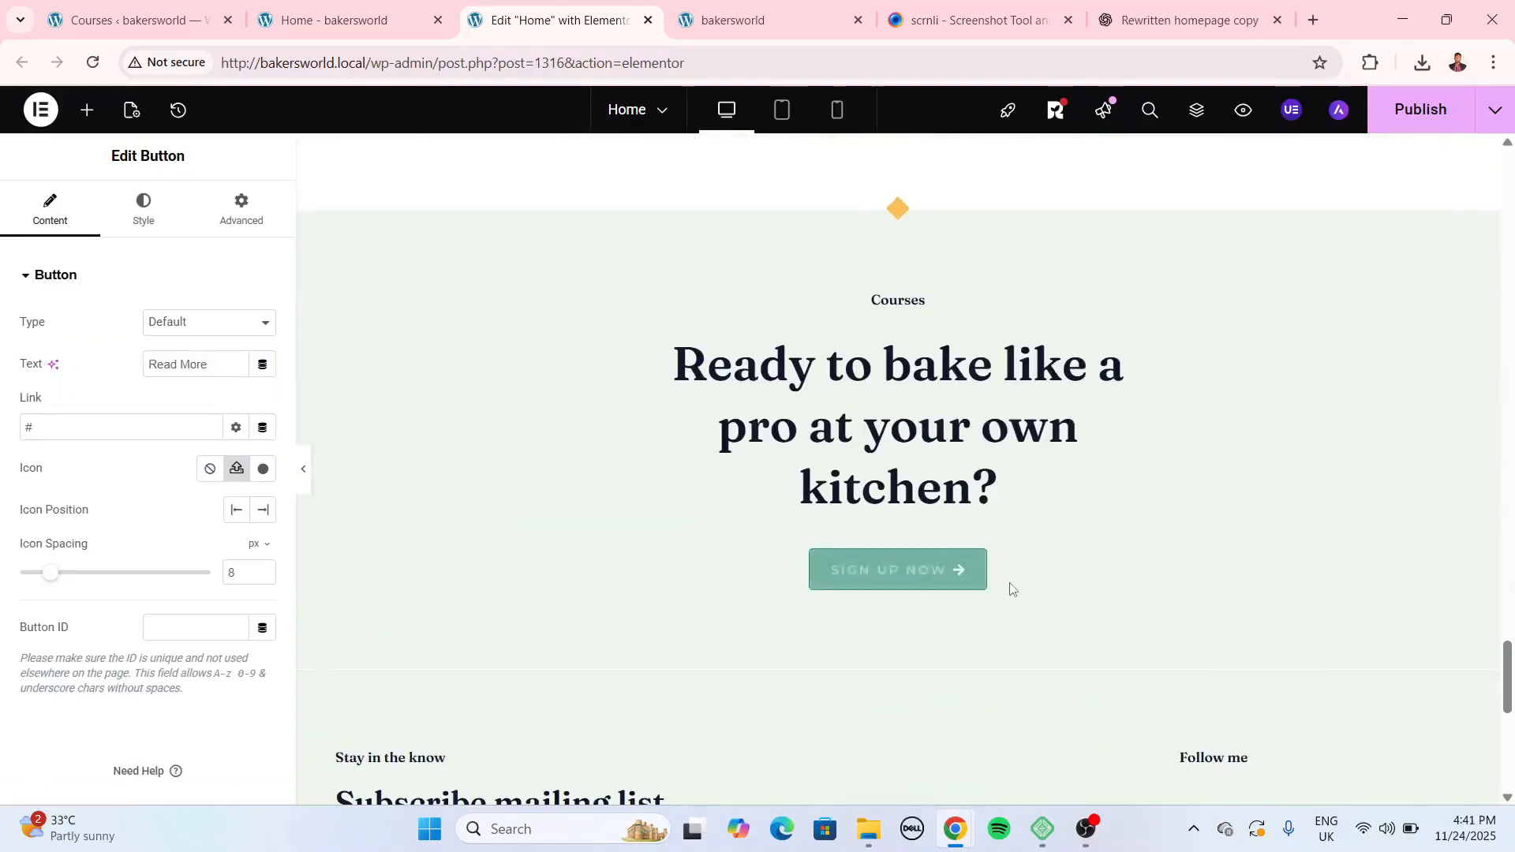
{"action": "left_click", "coordinate": [981, 572]}
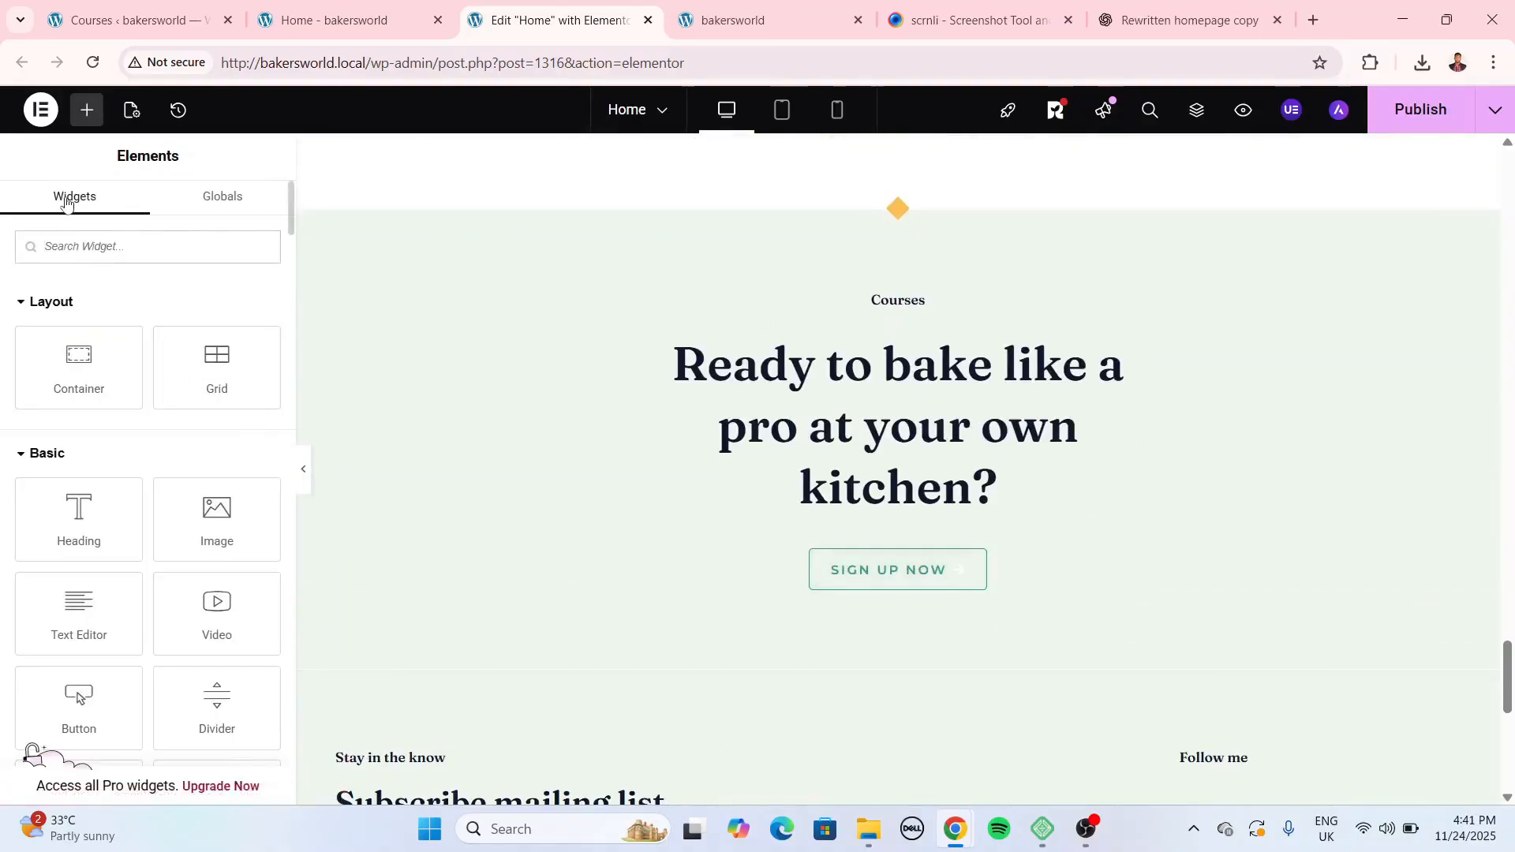
{"action": "scroll", "coordinate": [977, 357], "scroll_direction": "up", "scroll_amount": 4}
{"action": "scroll", "coordinate": [977, 358], "scroll_direction": "up", "scroll_amount": 2}
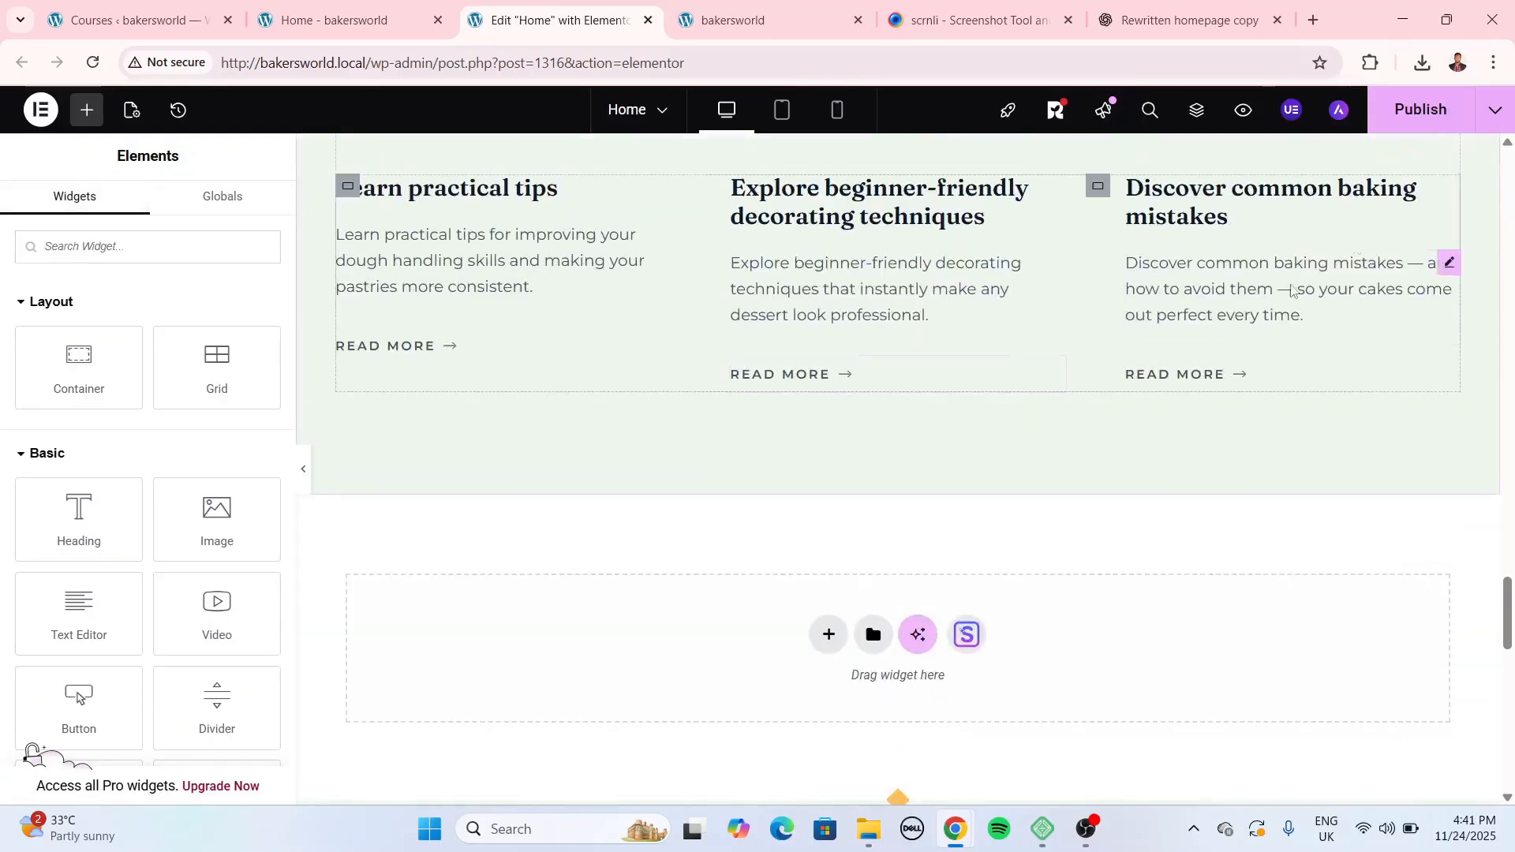
Publish the edited home page and reload the live site at bakersworld.local.
{"action": "left_click", "coordinate": [1422, 109]}
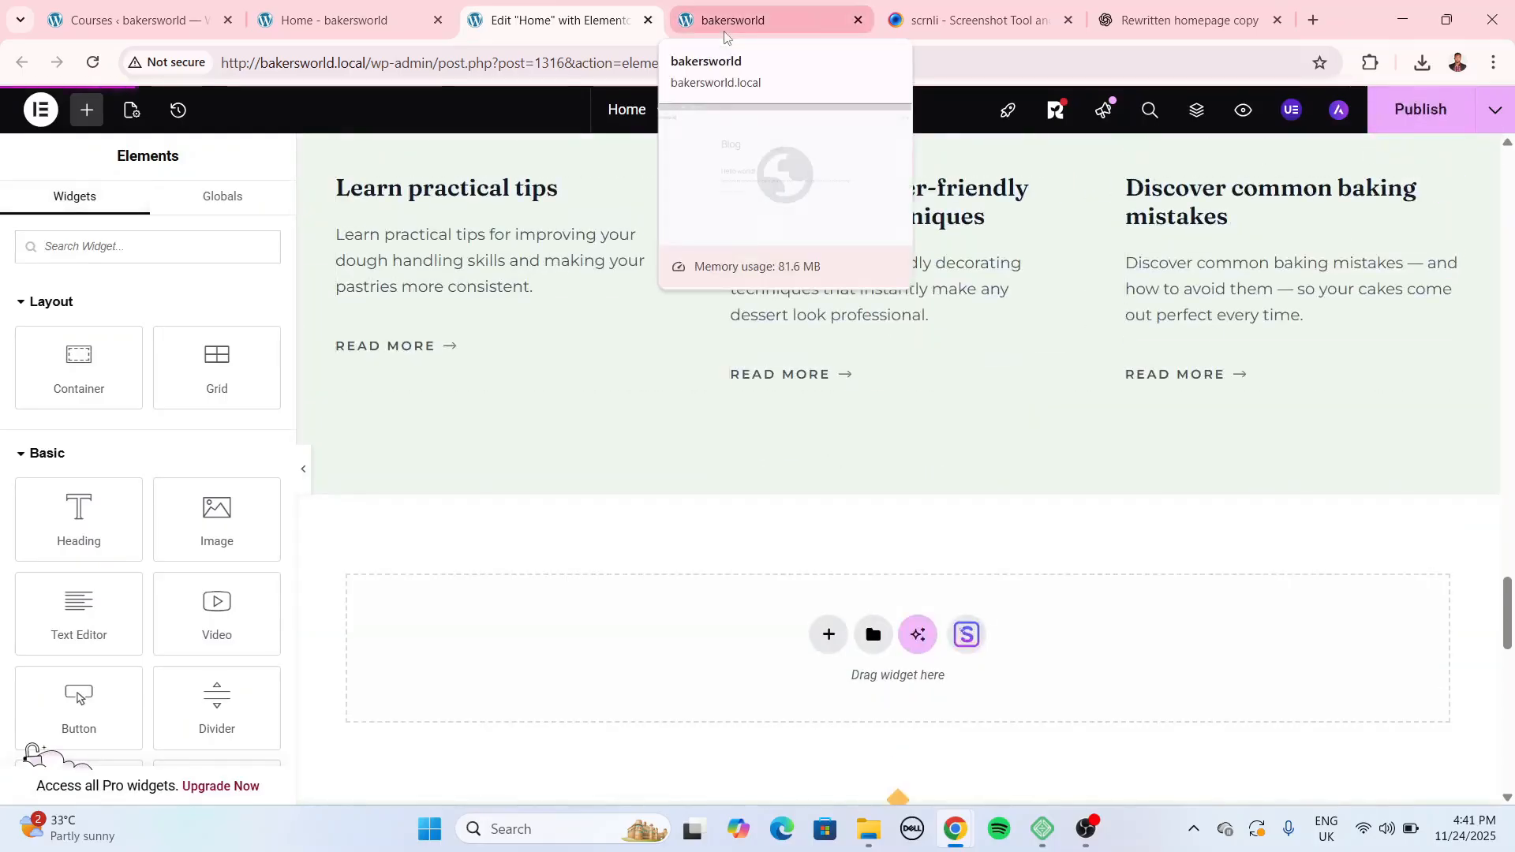
{"action": "left_click", "coordinate": [364, 32]}
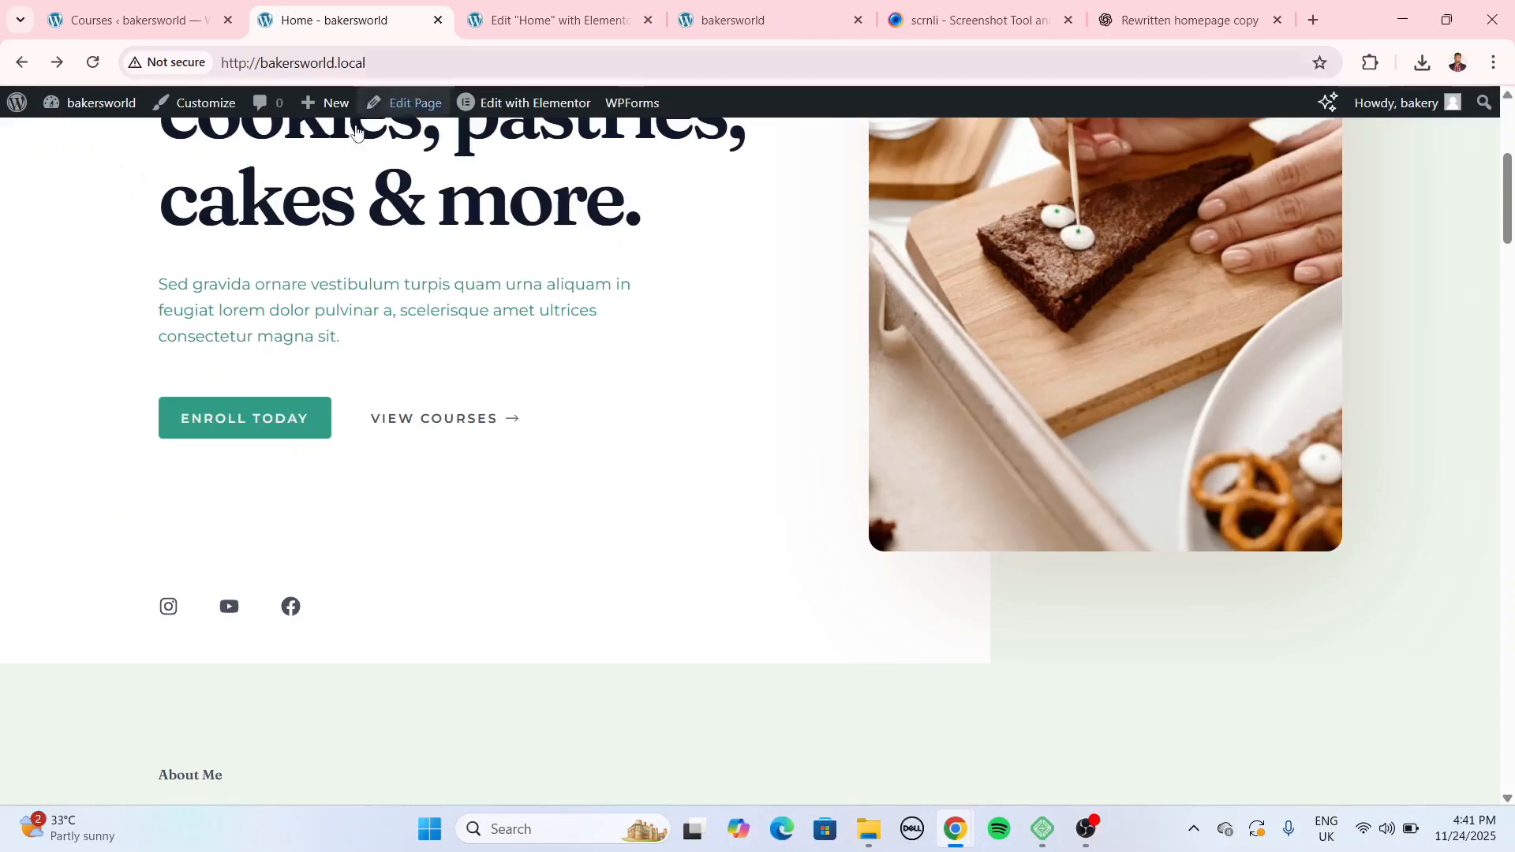
{"action": "left_click", "coordinate": [93, 61]}
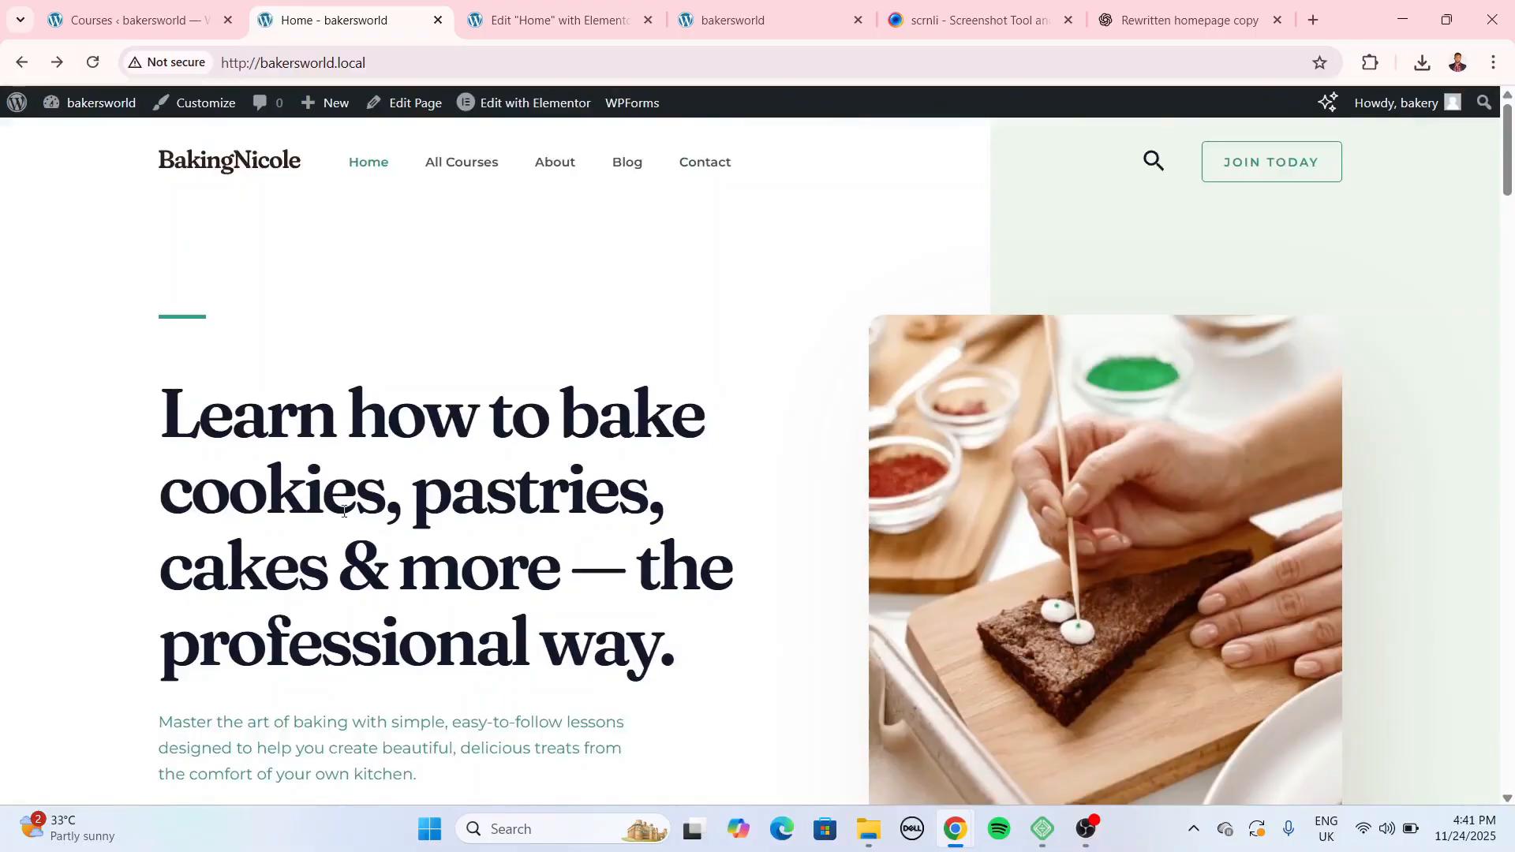
Examine the live home page from the hero down to the footer, checking the new copy and buttons in each section.
{"action": "scroll", "coordinate": [229, 505], "scroll_direction": "down", "scroll_amount": 3}
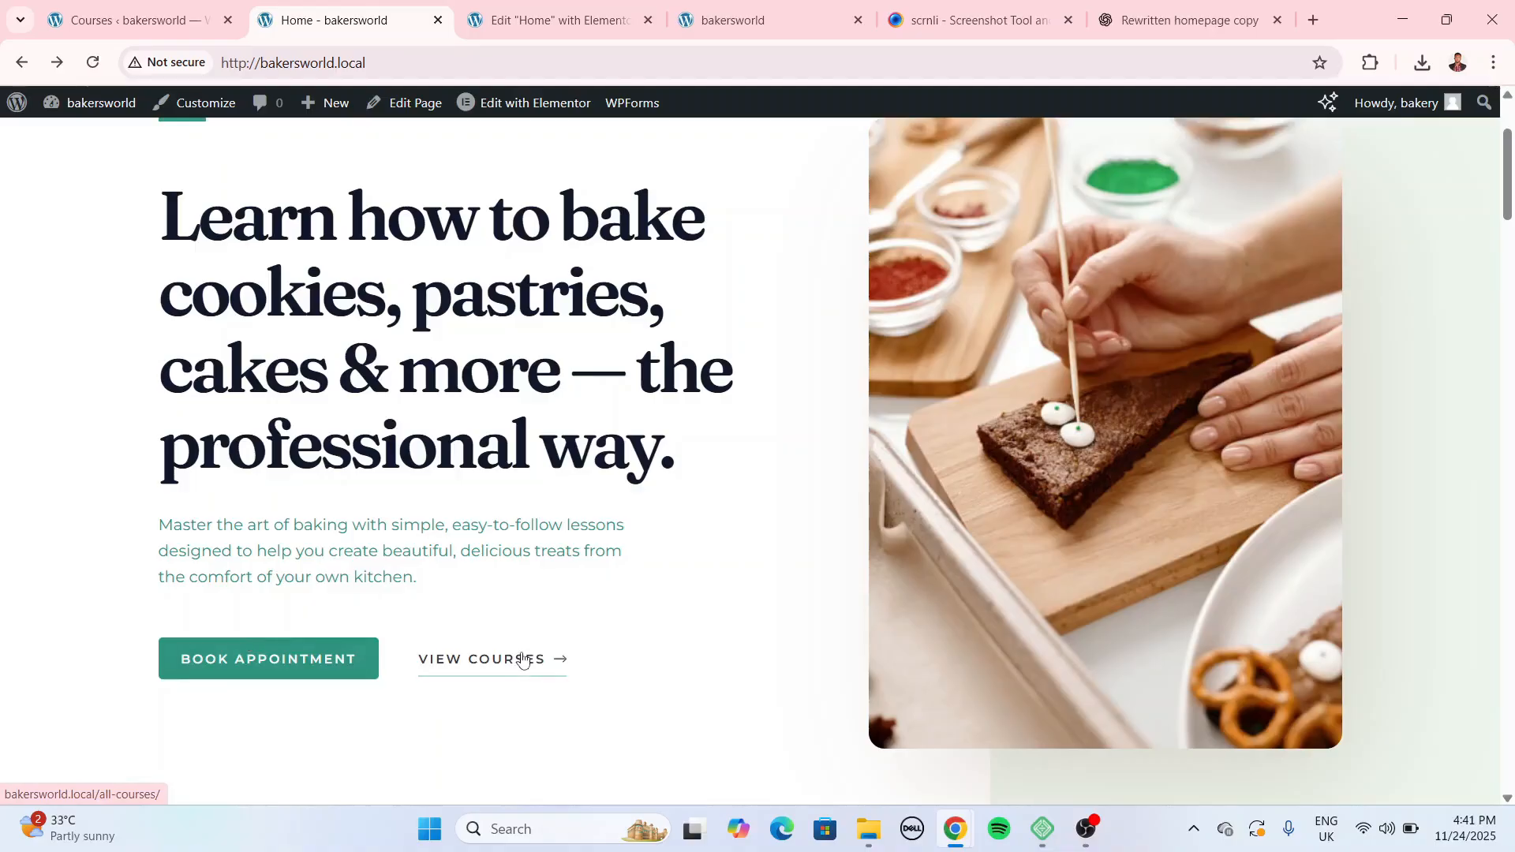
{"action": "scroll", "coordinate": [414, 506], "scroll_direction": "down", "scroll_amount": 8}
{"action": "scroll", "coordinate": [471, 483], "scroll_direction": "down", "scroll_amount": 8}
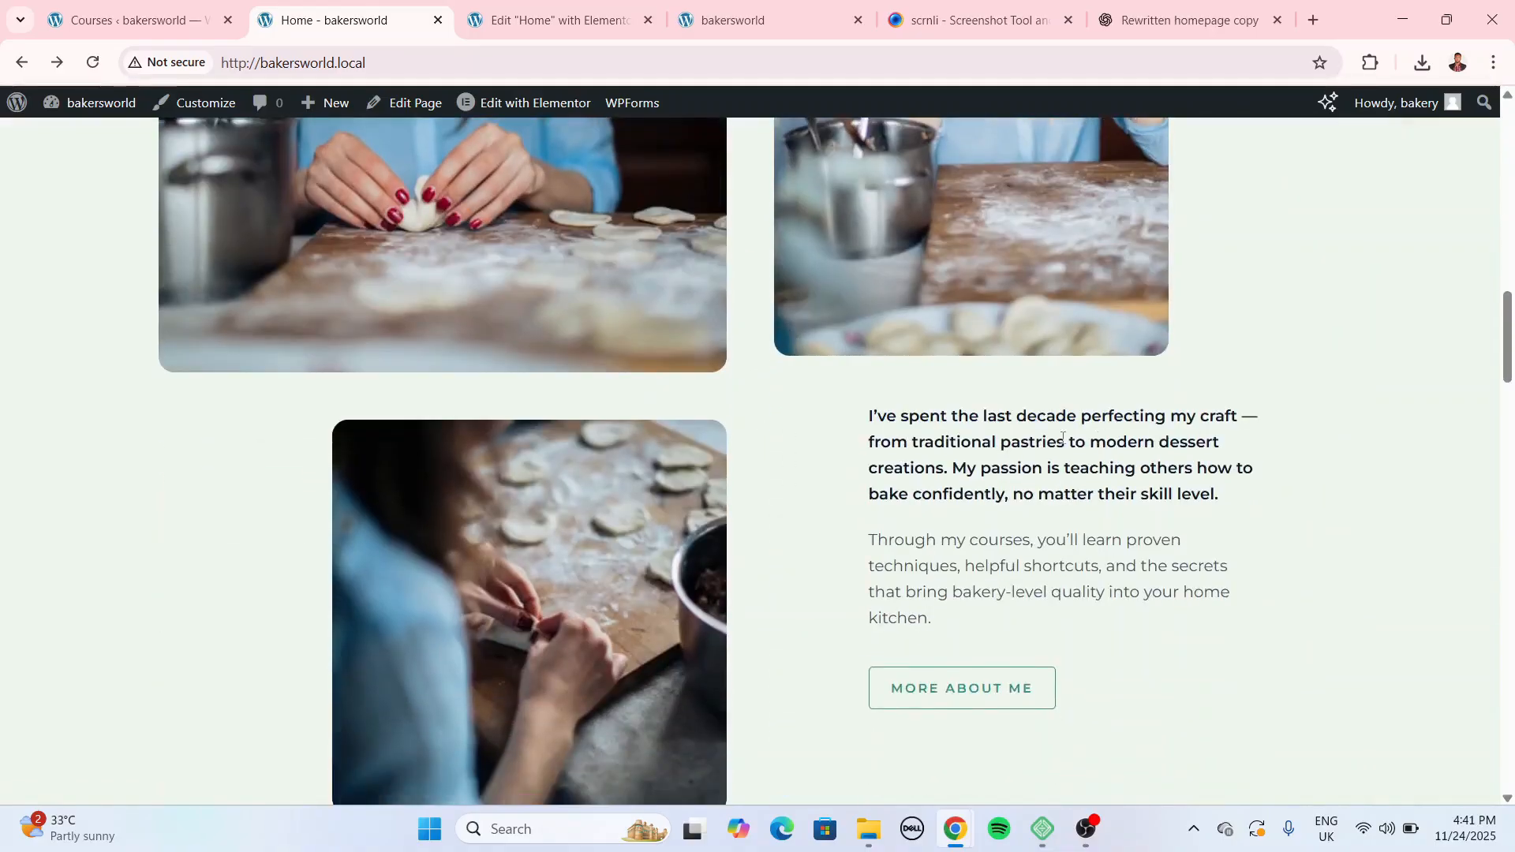
{"action": "scroll", "coordinate": [703, 460], "scroll_direction": "down", "scroll_amount": 10}
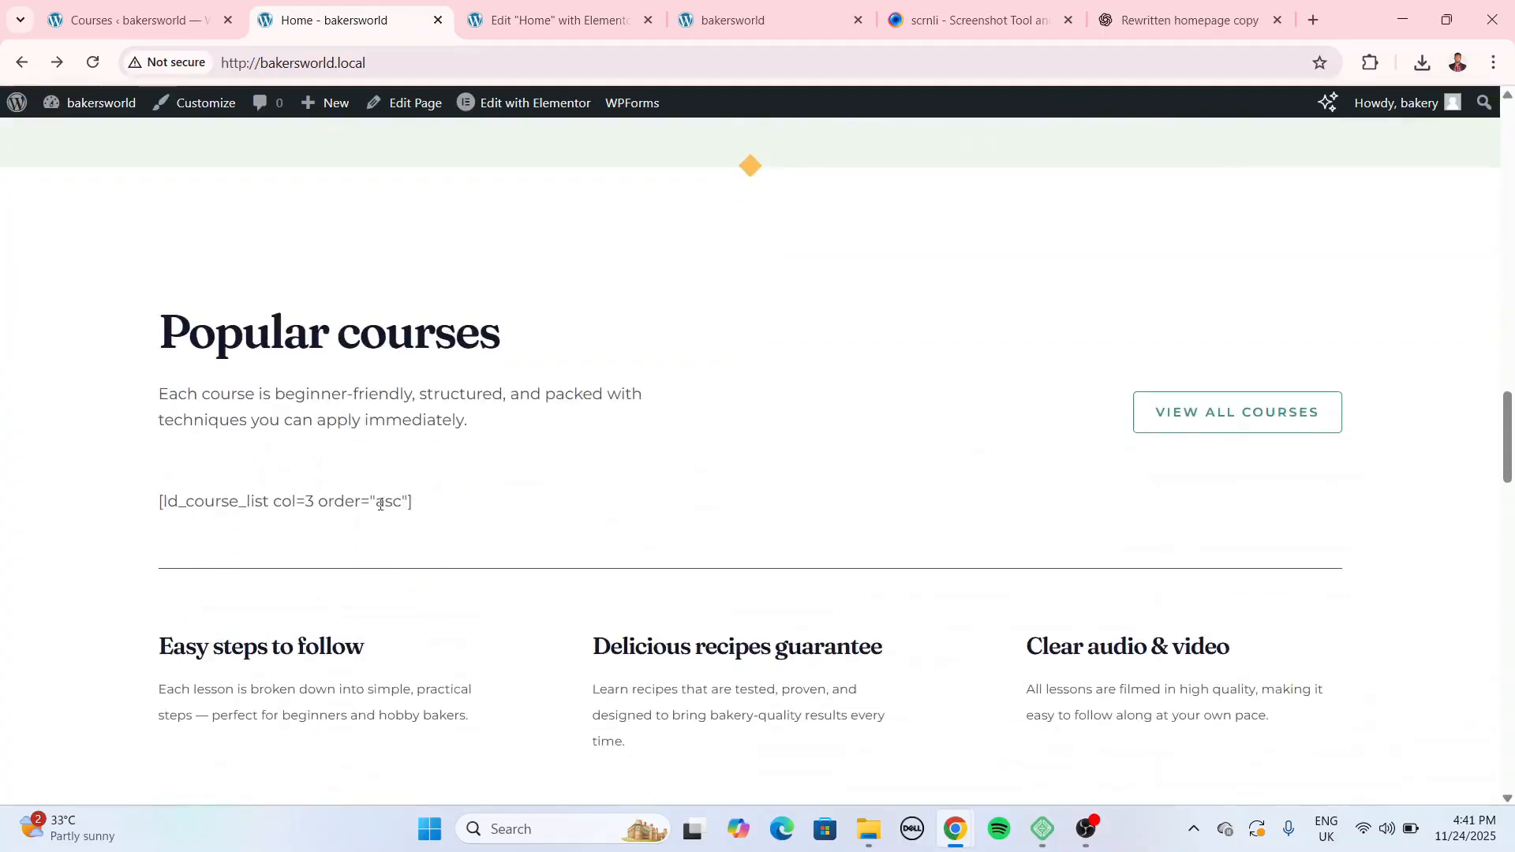
{"action": "scroll", "coordinate": [609, 473], "scroll_direction": "down", "scroll_amount": 5}
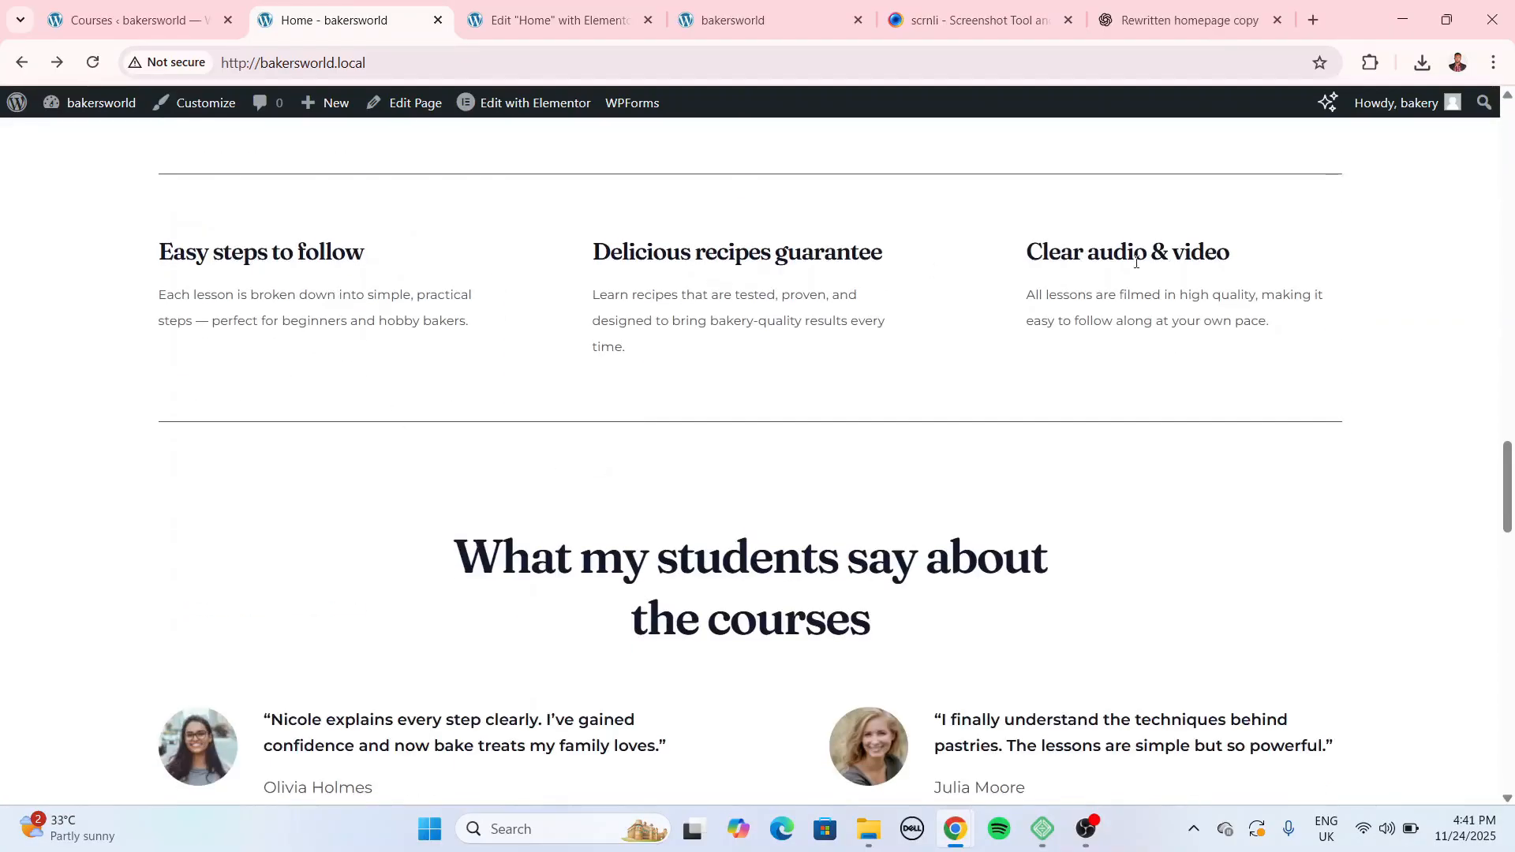
{"action": "scroll", "coordinate": [1076, 481], "scroll_direction": "down", "scroll_amount": 10}
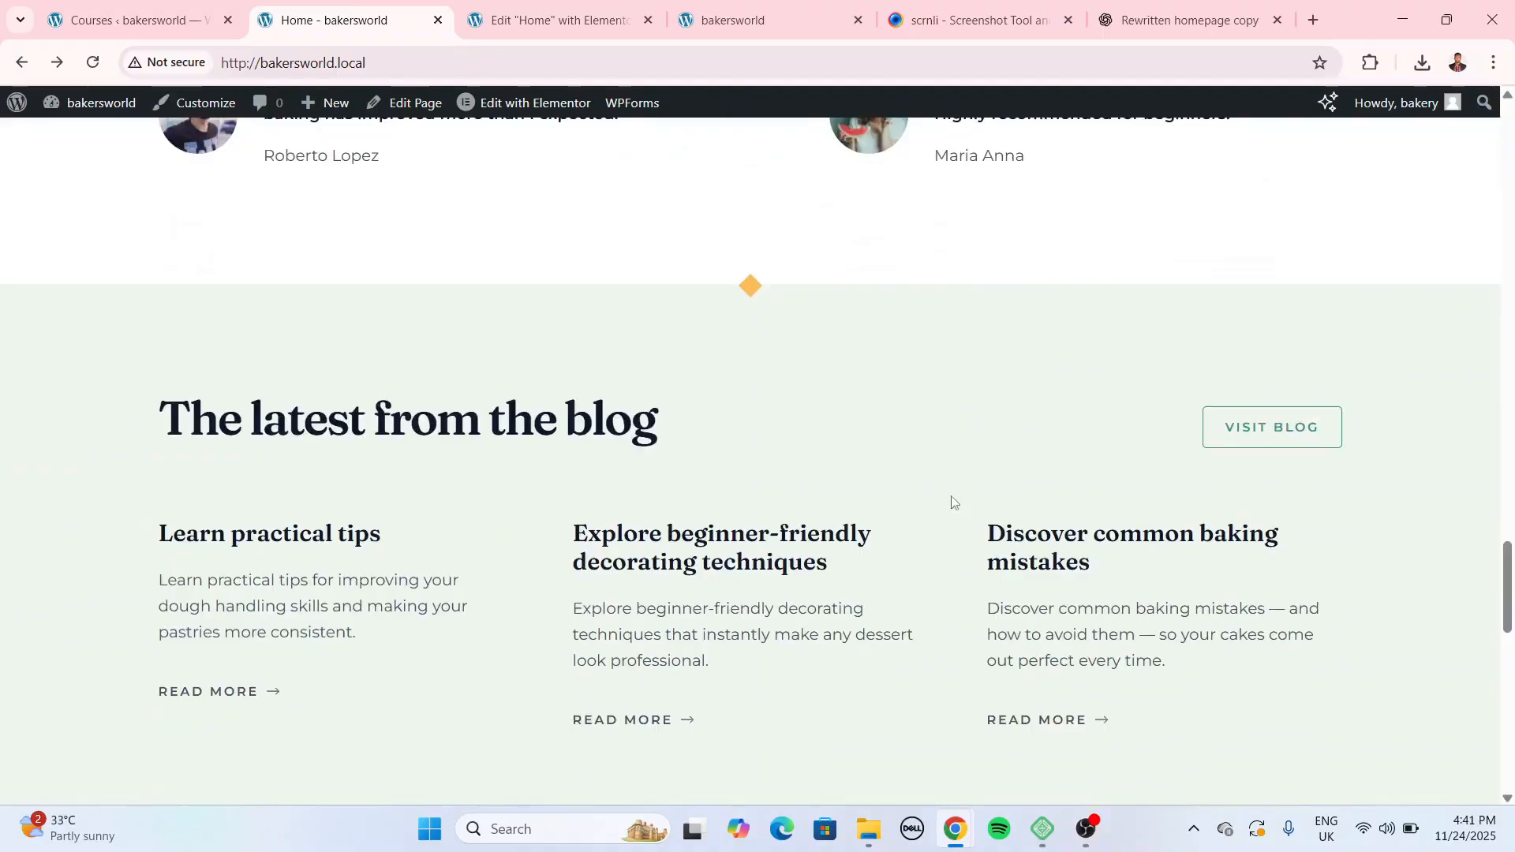
{"action": "scroll", "coordinate": [923, 608], "scroll_direction": "down", "scroll_amount": 4}
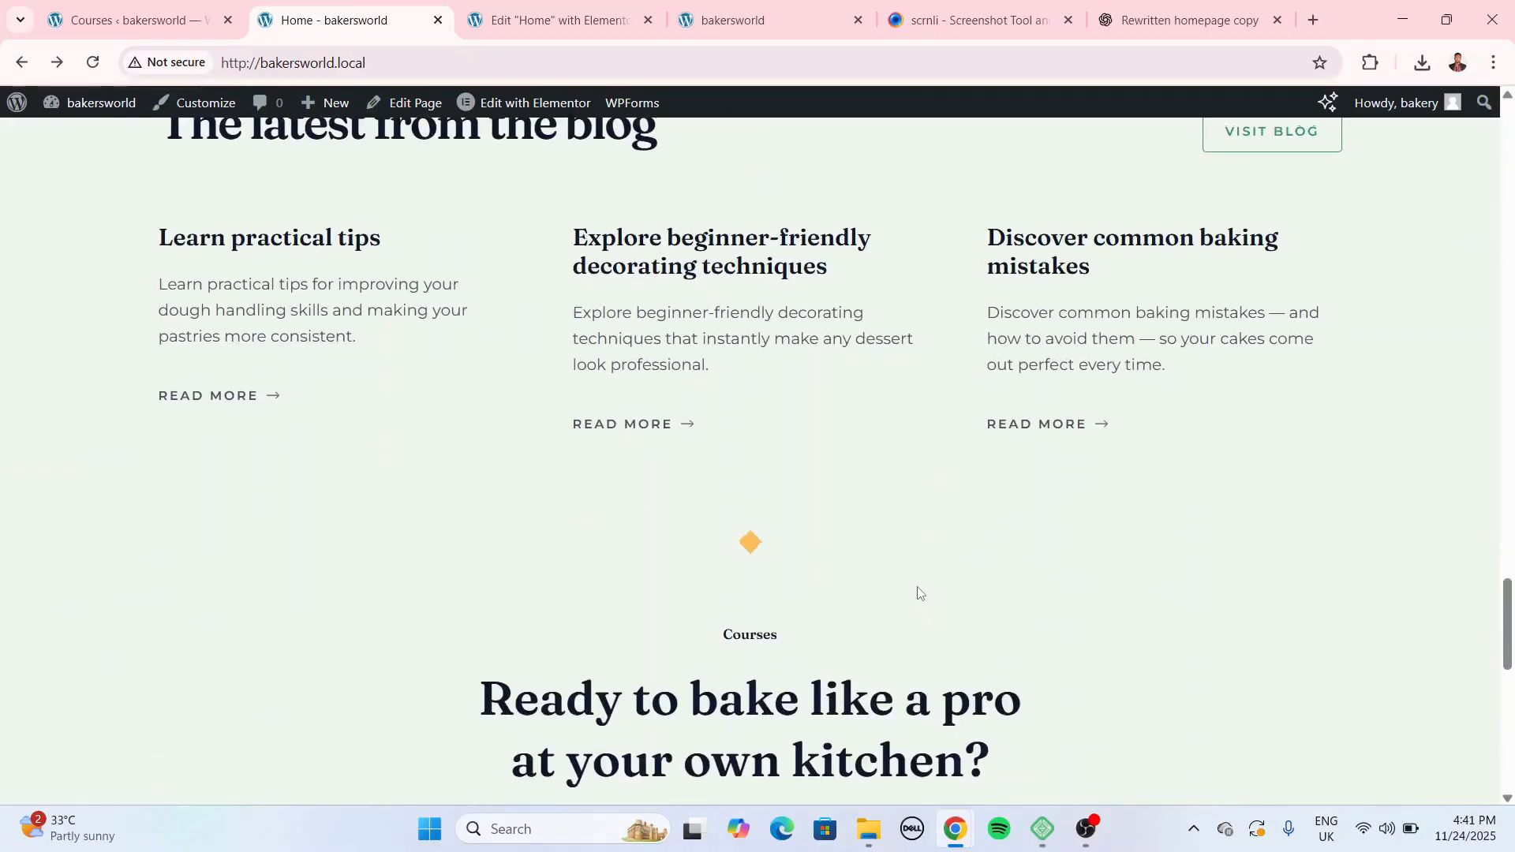
{"action": "scroll", "coordinate": [920, 595], "scroll_direction": "down", "scroll_amount": 5}
{"action": "scroll", "coordinate": [891, 544], "scroll_direction": "down", "scroll_amount": 5}
{"action": "scroll", "coordinate": [872, 493], "scroll_direction": "up", "scroll_amount": 20}
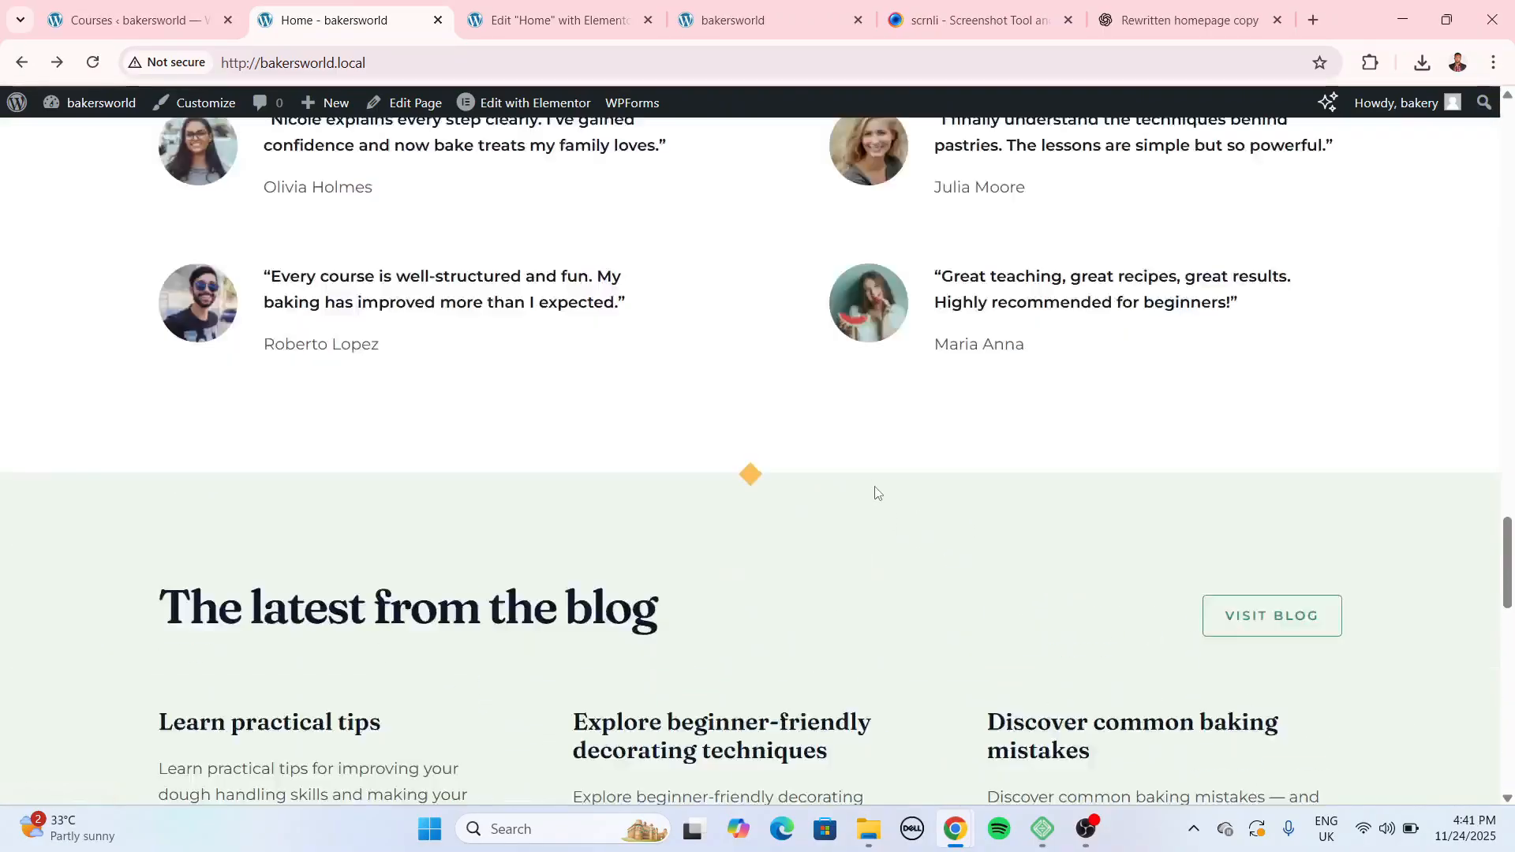
{"action": "scroll", "coordinate": [879, 481], "scroll_direction": "up", "scroll_amount": 20}
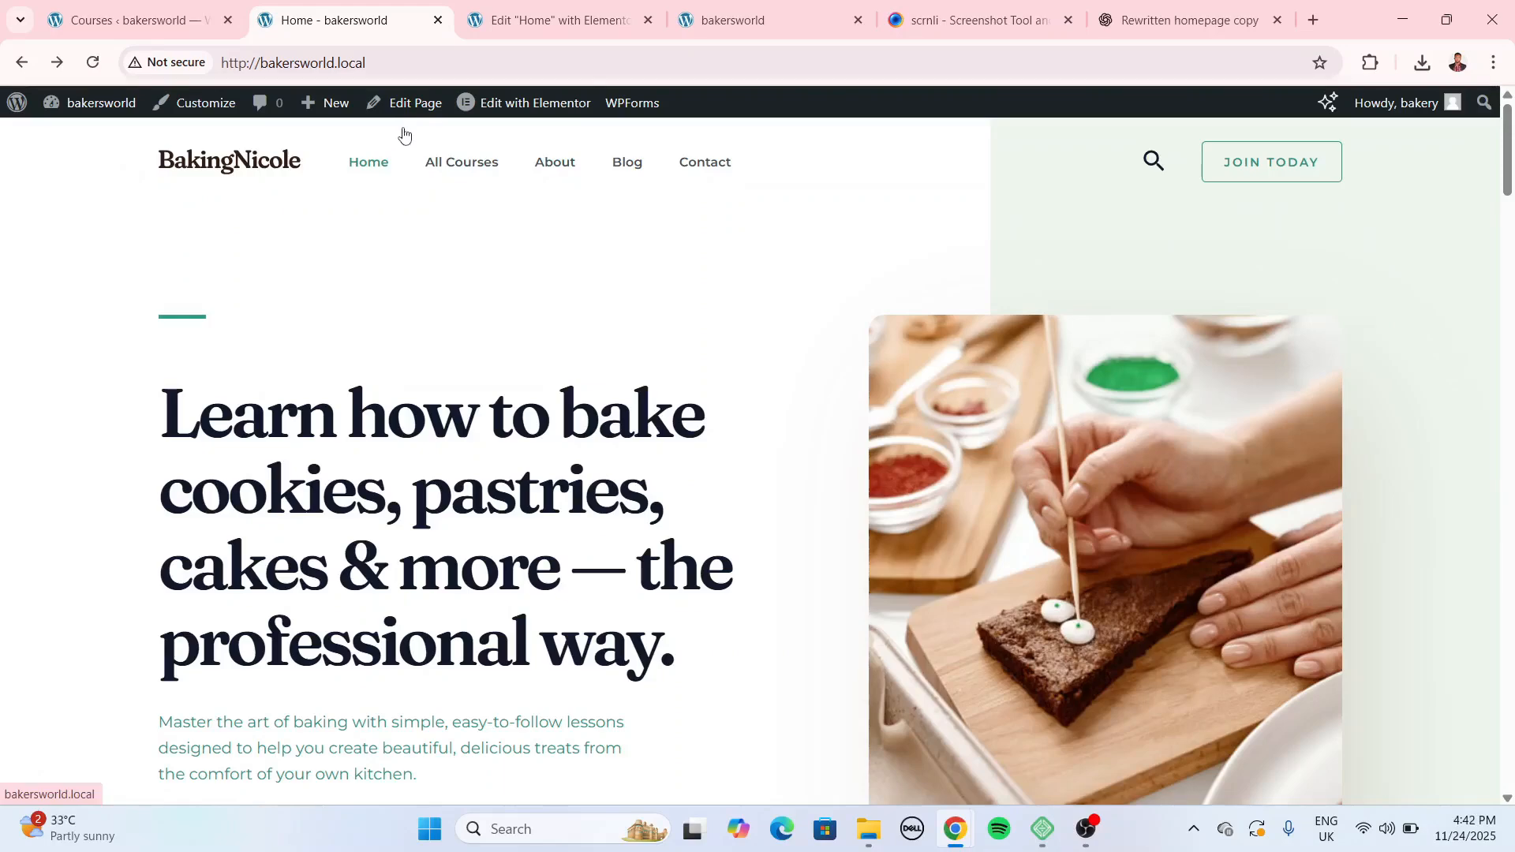
Create a new course in Tutor LMS and title it "Banana Bread".
{"action": "left_click", "coordinate": [168, 17]}
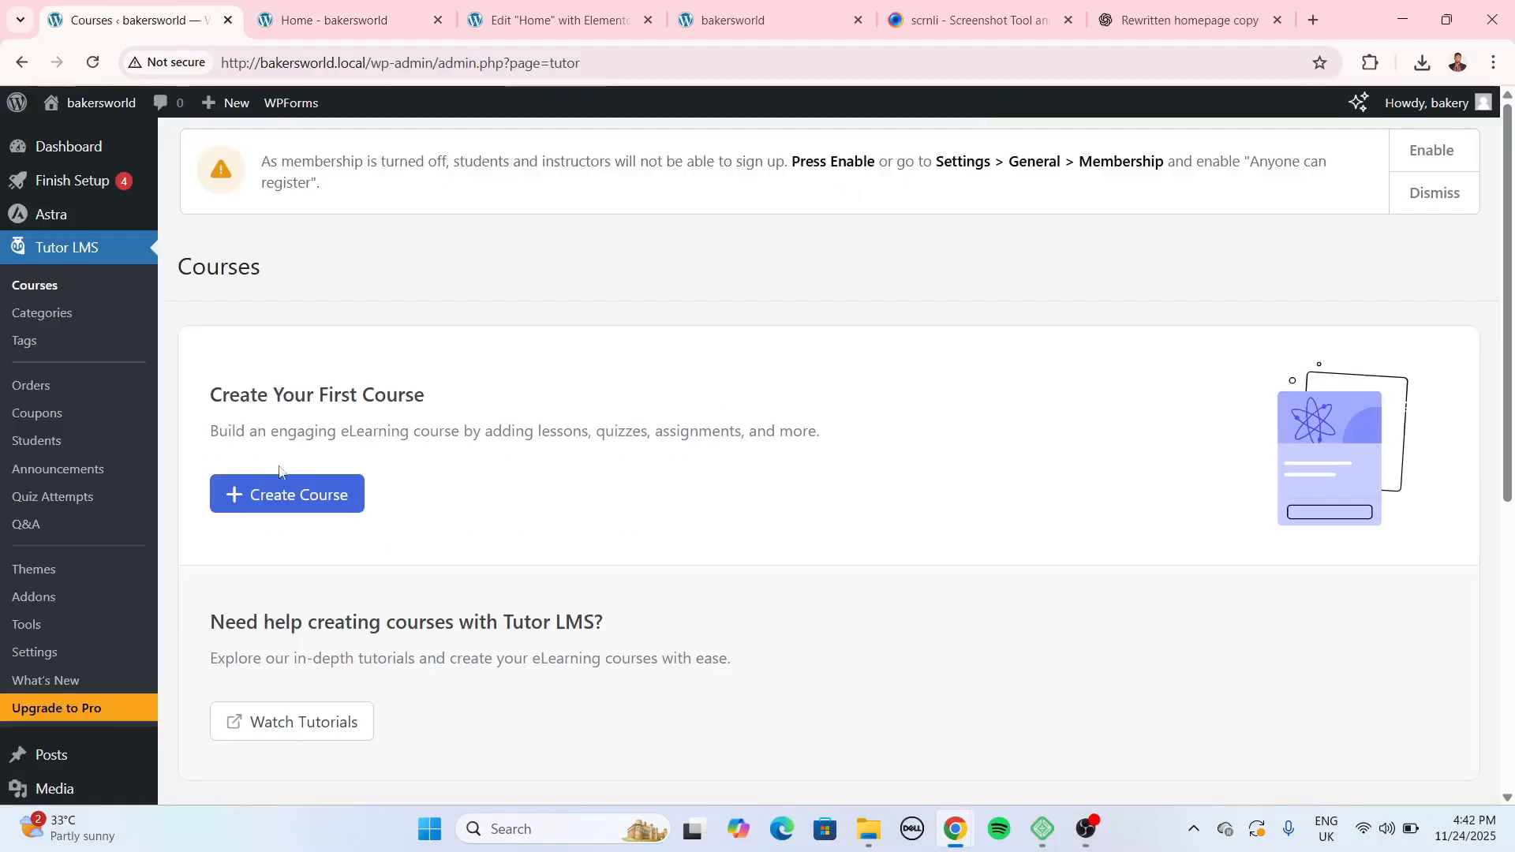
{"action": "left_click", "coordinate": [303, 509]}
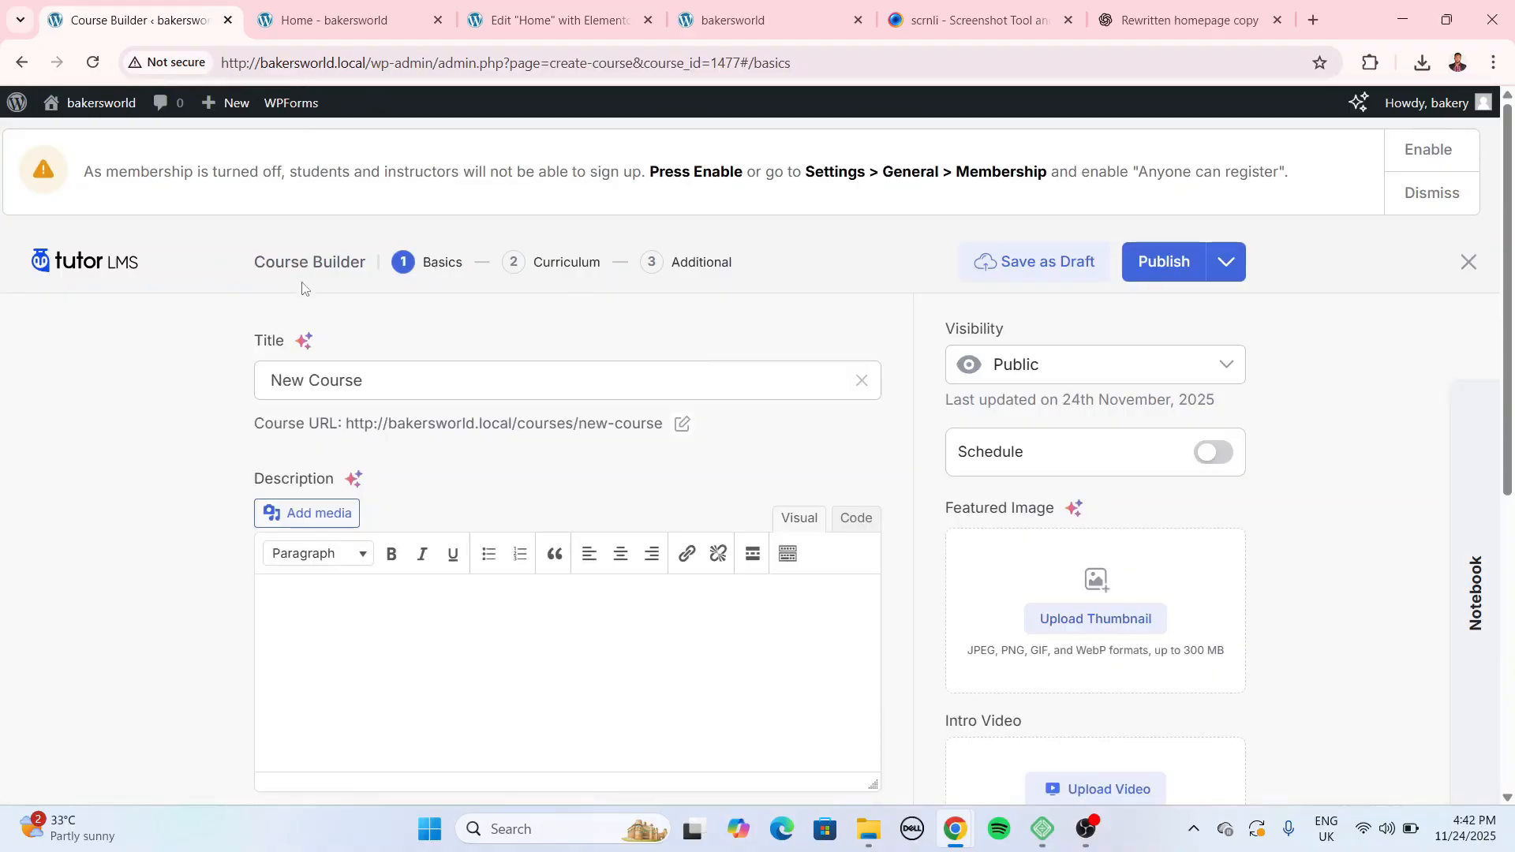
{"action": "triple_click", "coordinate": [436, 364]}
{"action": "scroll", "coordinate": [643, 405], "scroll_direction": "down", "scroll_amount": 4}
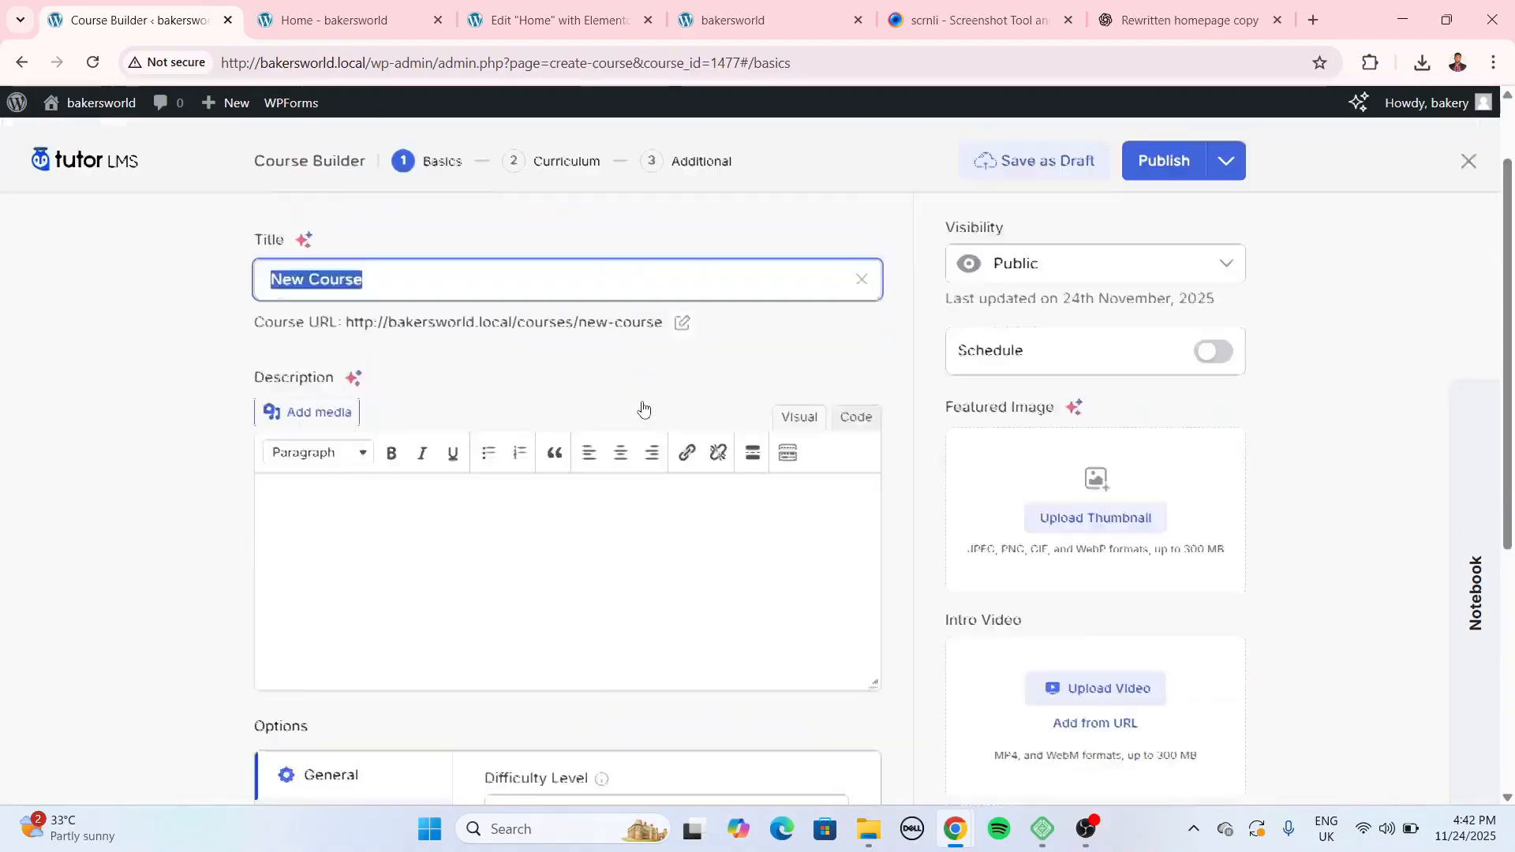
{"action": "scroll", "coordinate": [888, 518], "scroll_direction": "up", "scroll_amount": 4}
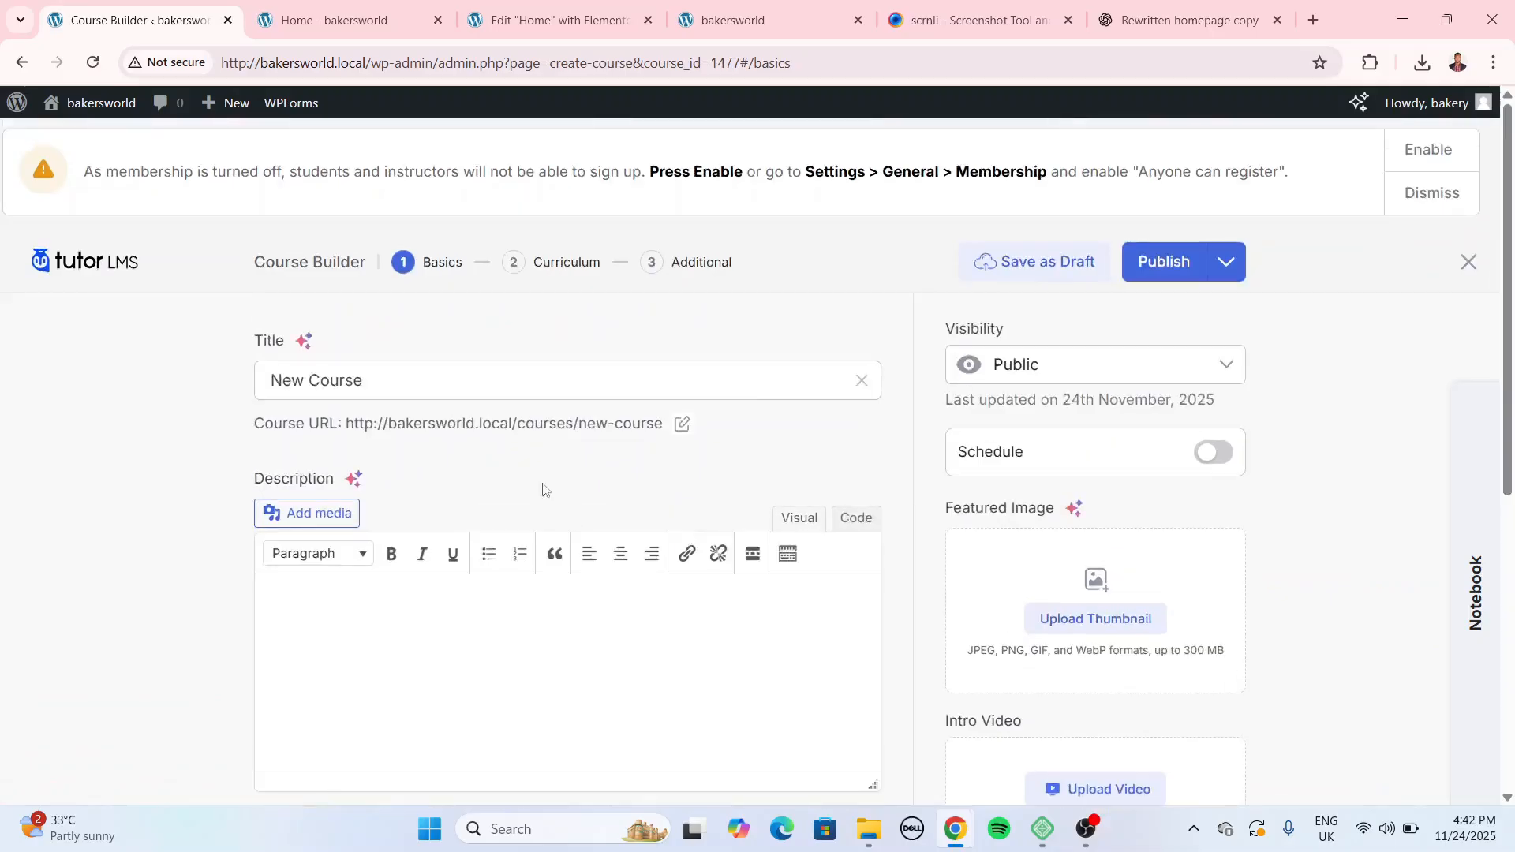
{"action": "triple_click", "coordinate": [511, 391]}
{"action": "type", "text": "Ban"}
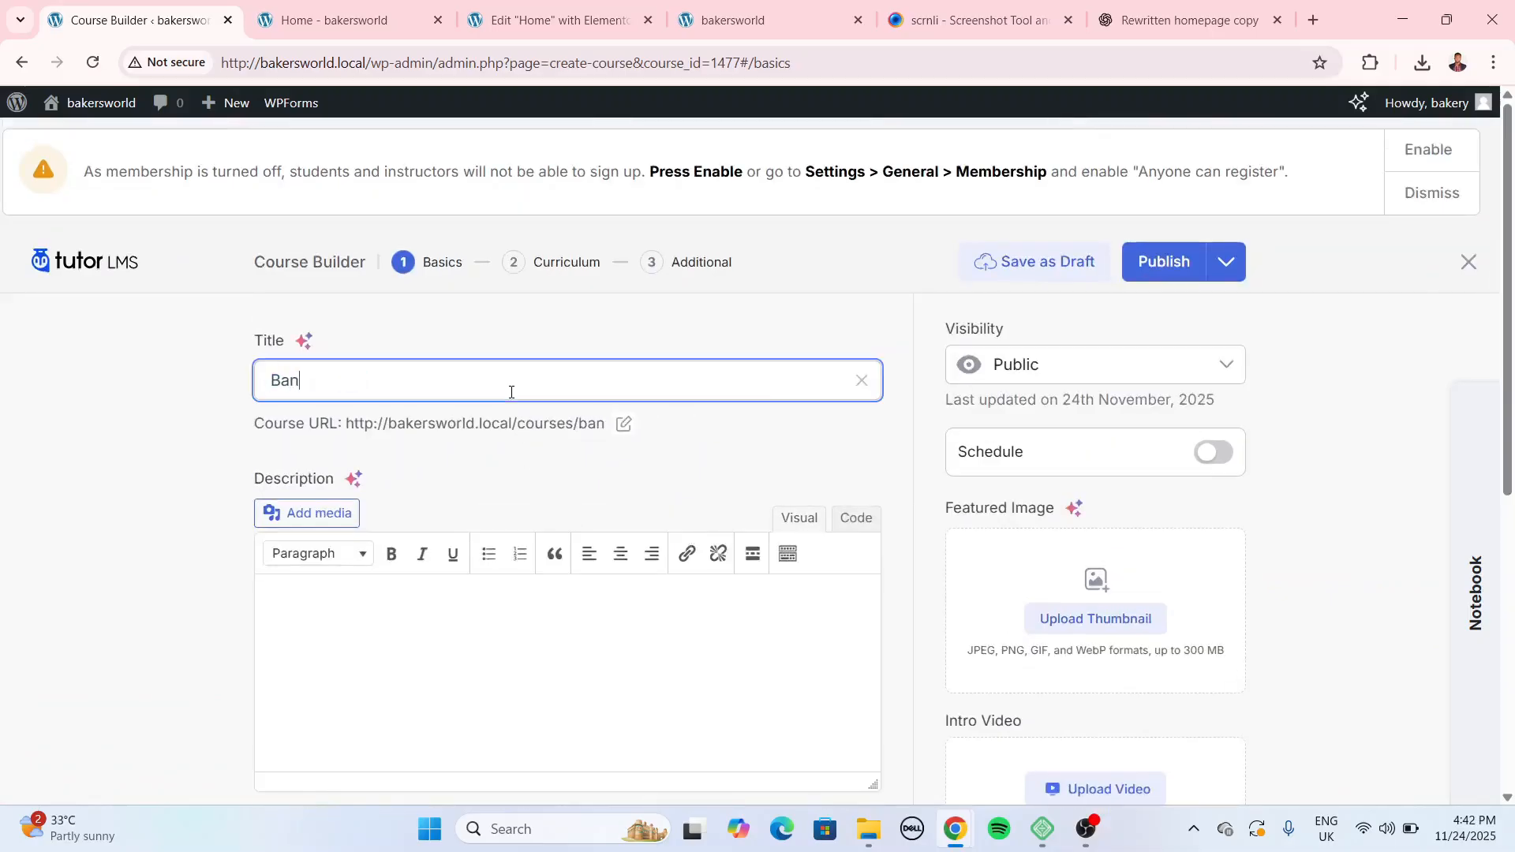
{"action": "type", "text": "ana Bread"}
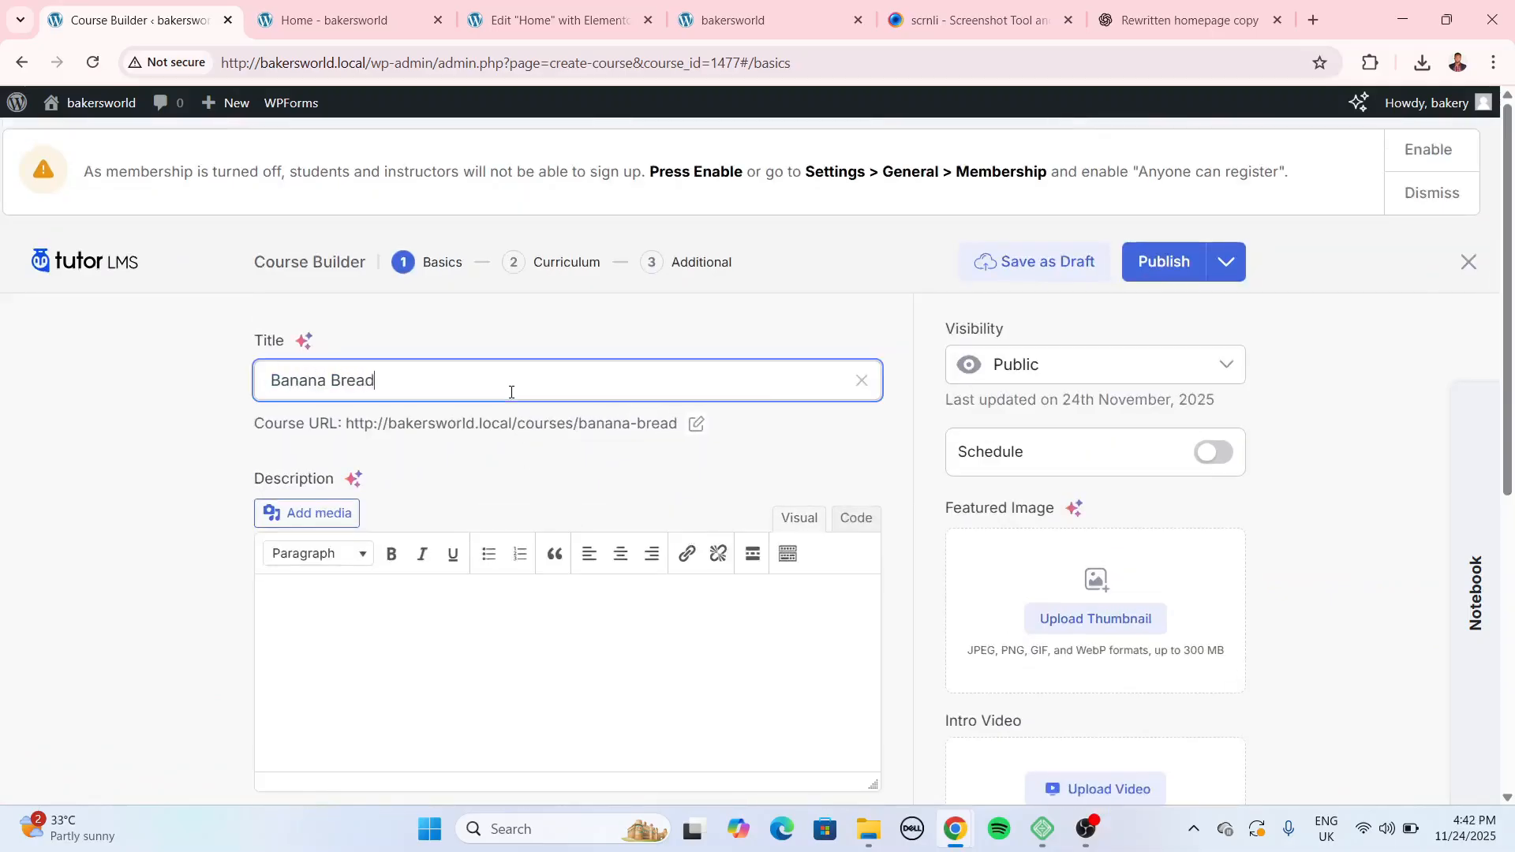
Enter "How to make banana bread" as the Banana Bread course's description.
{"action": "scroll", "coordinate": [485, 379], "scroll_direction": "down", "scroll_amount": 1}
{"action": "left_click", "coordinate": [450, 562]}
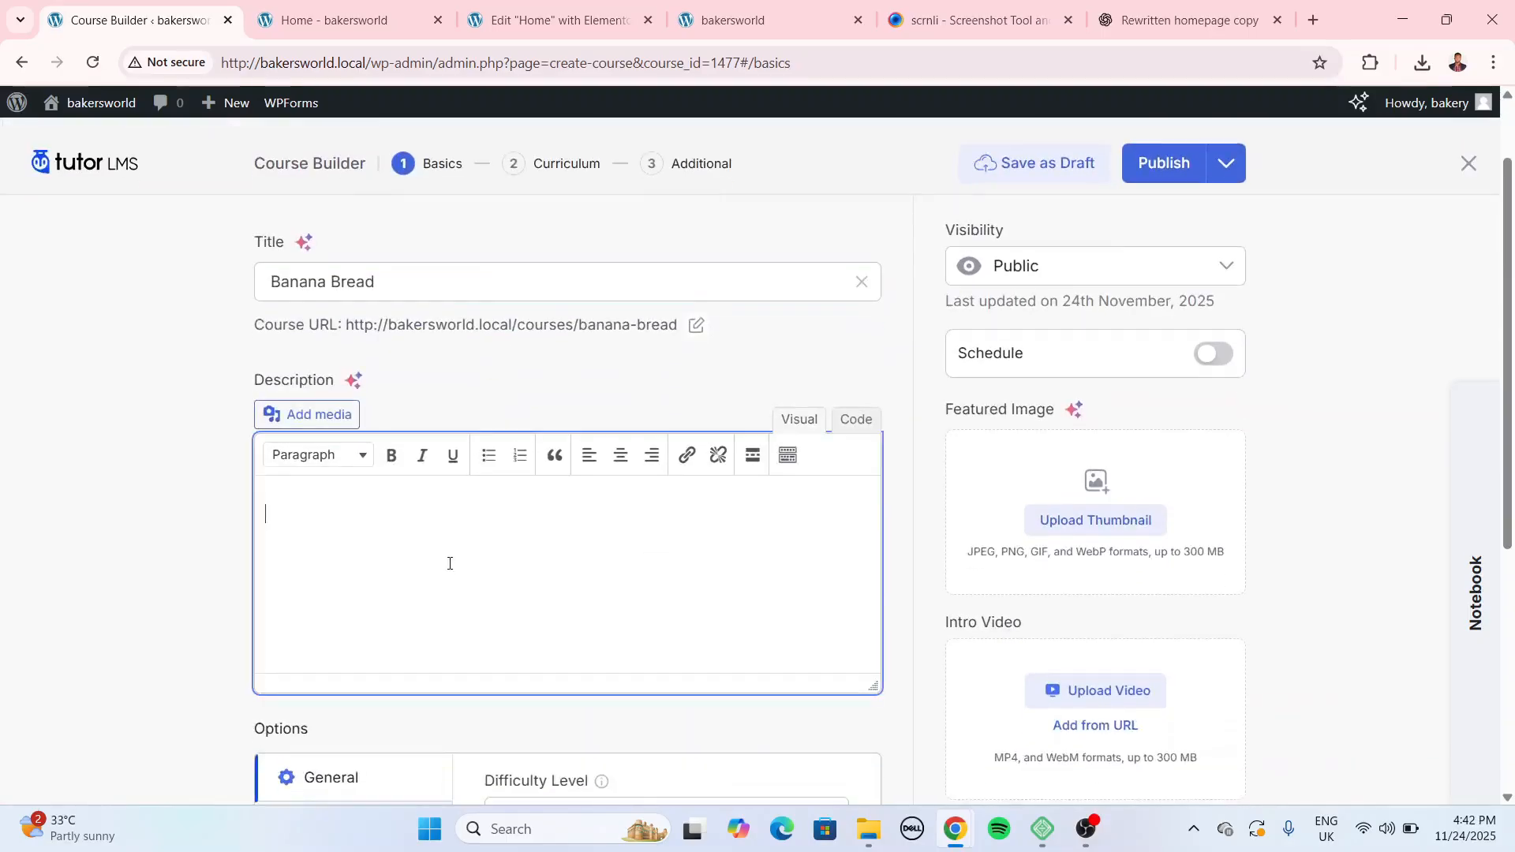
{"action": "type", "text": "How to make banana bread"}
Set the course's difficulty level to Beginner in the general options.
{"action": "scroll", "coordinate": [446, 710], "scroll_direction": "down", "scroll_amount": 2}
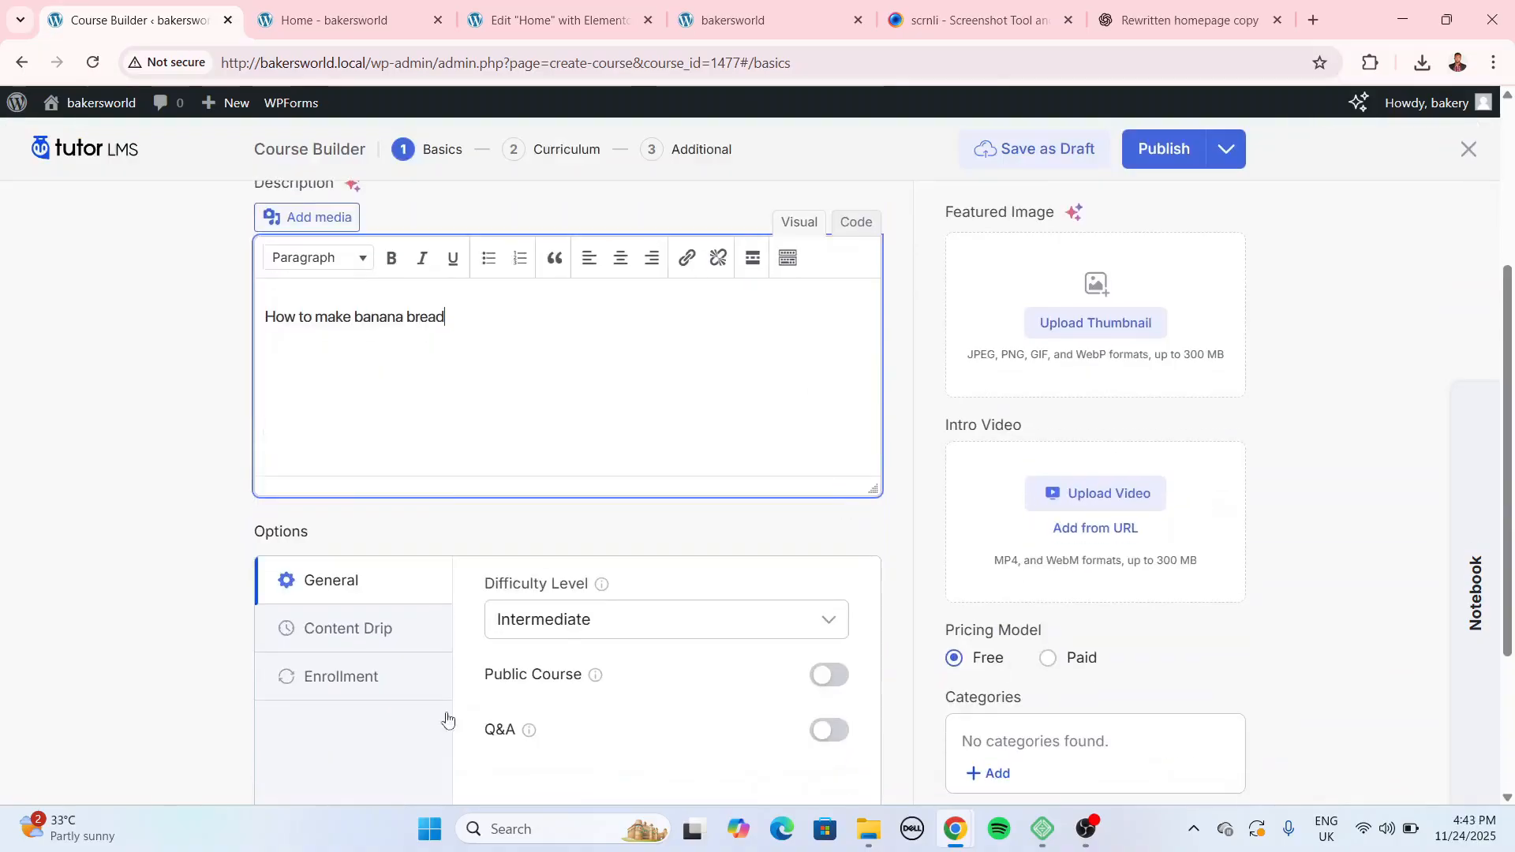
{"action": "left_click", "coordinate": [616, 629]}
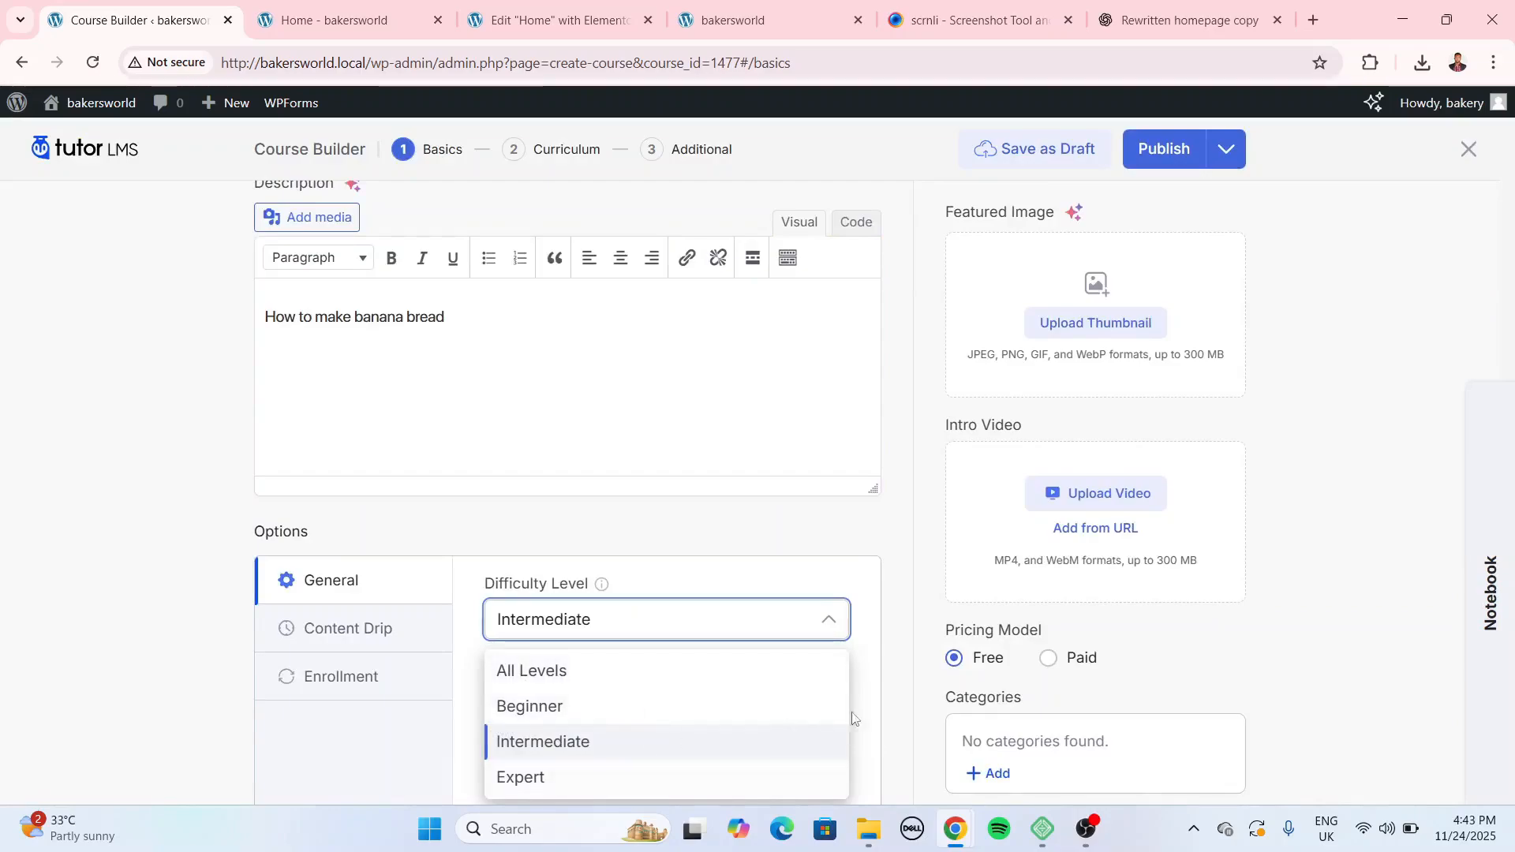
{"action": "left_click", "coordinate": [581, 620]}
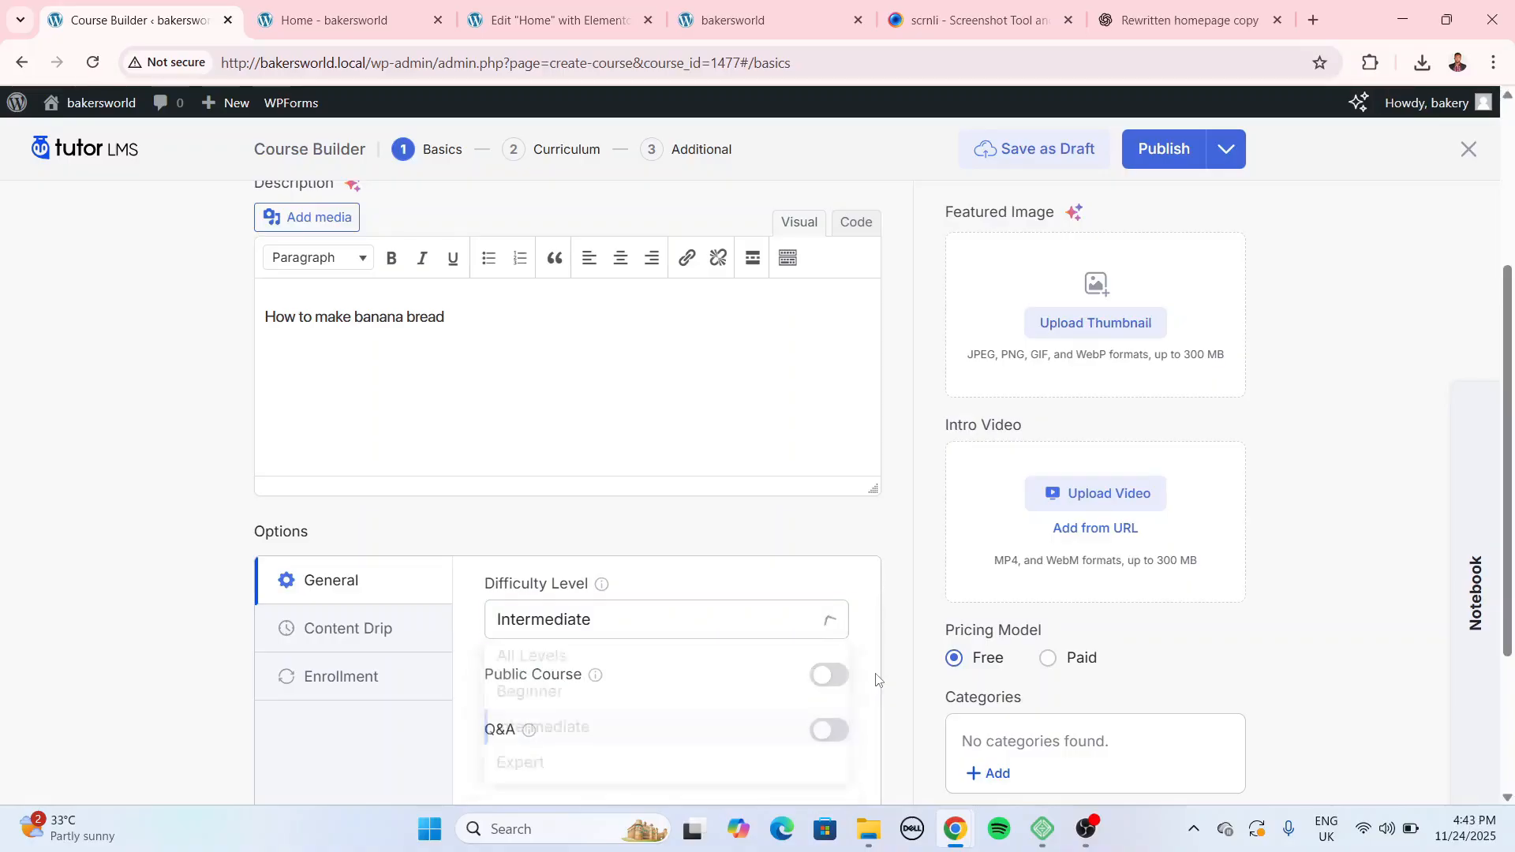
{"action": "scroll", "coordinate": [583, 604], "scroll_direction": "down", "scroll_amount": 1}
{"action": "left_click", "coordinate": [606, 523]}
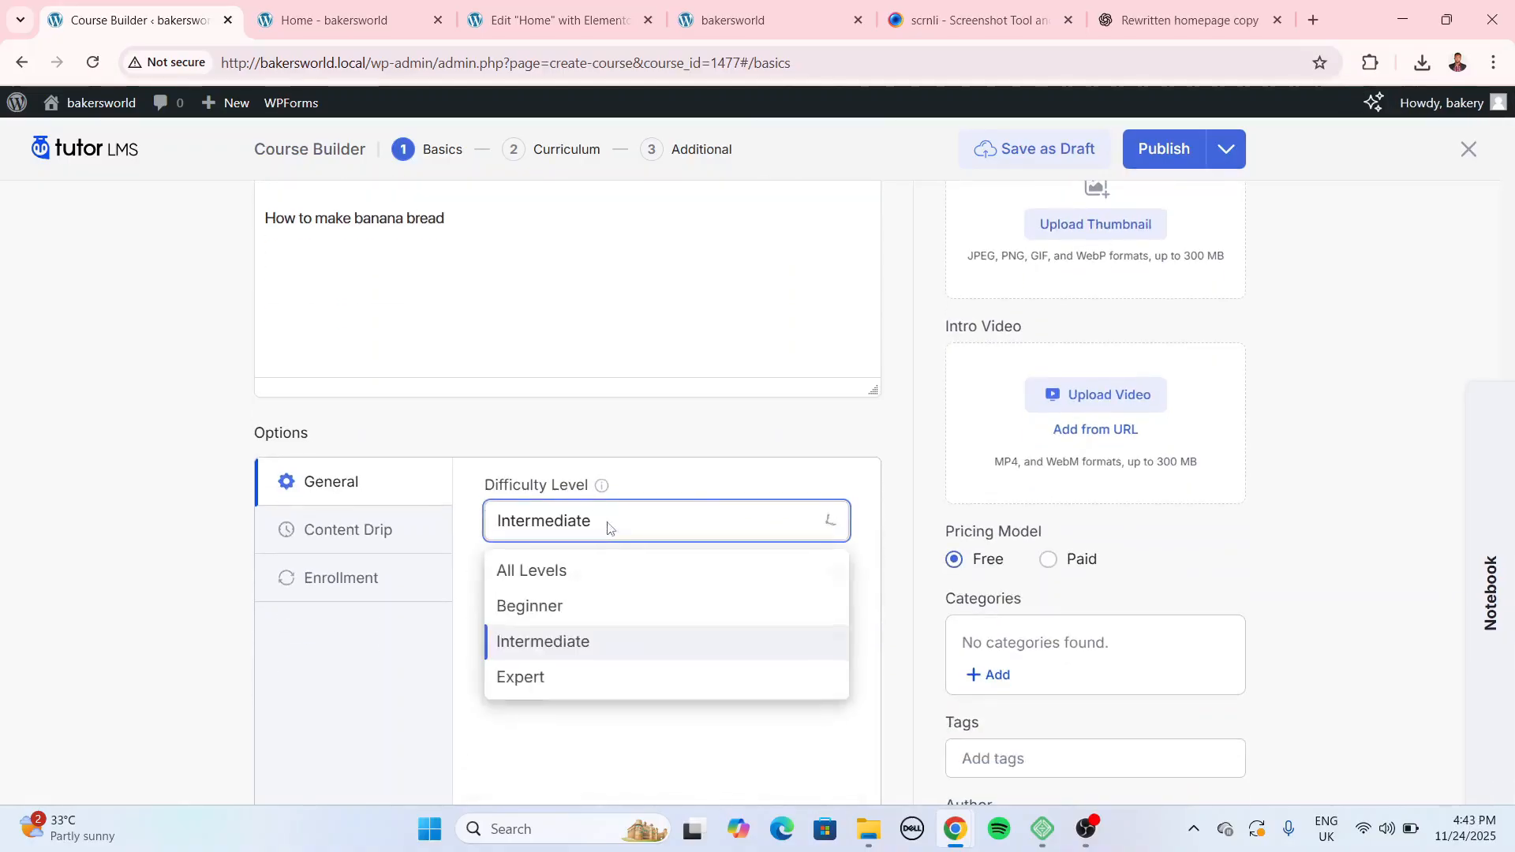
{"action": "left_click", "coordinate": [609, 607]}
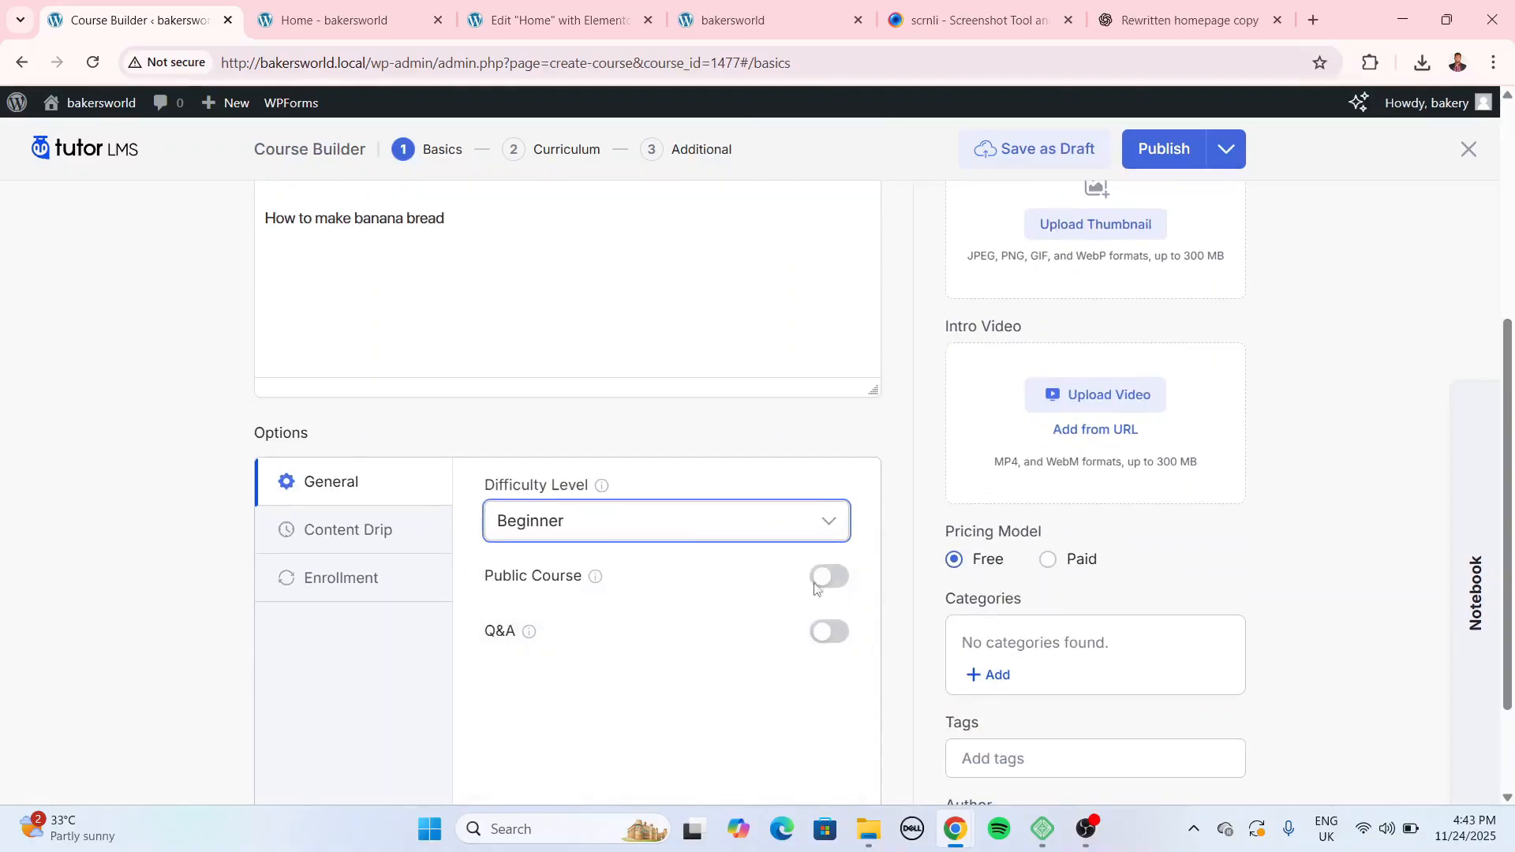
Turn the Public Course option on and back off.
{"action": "left_click", "coordinate": [837, 585]}
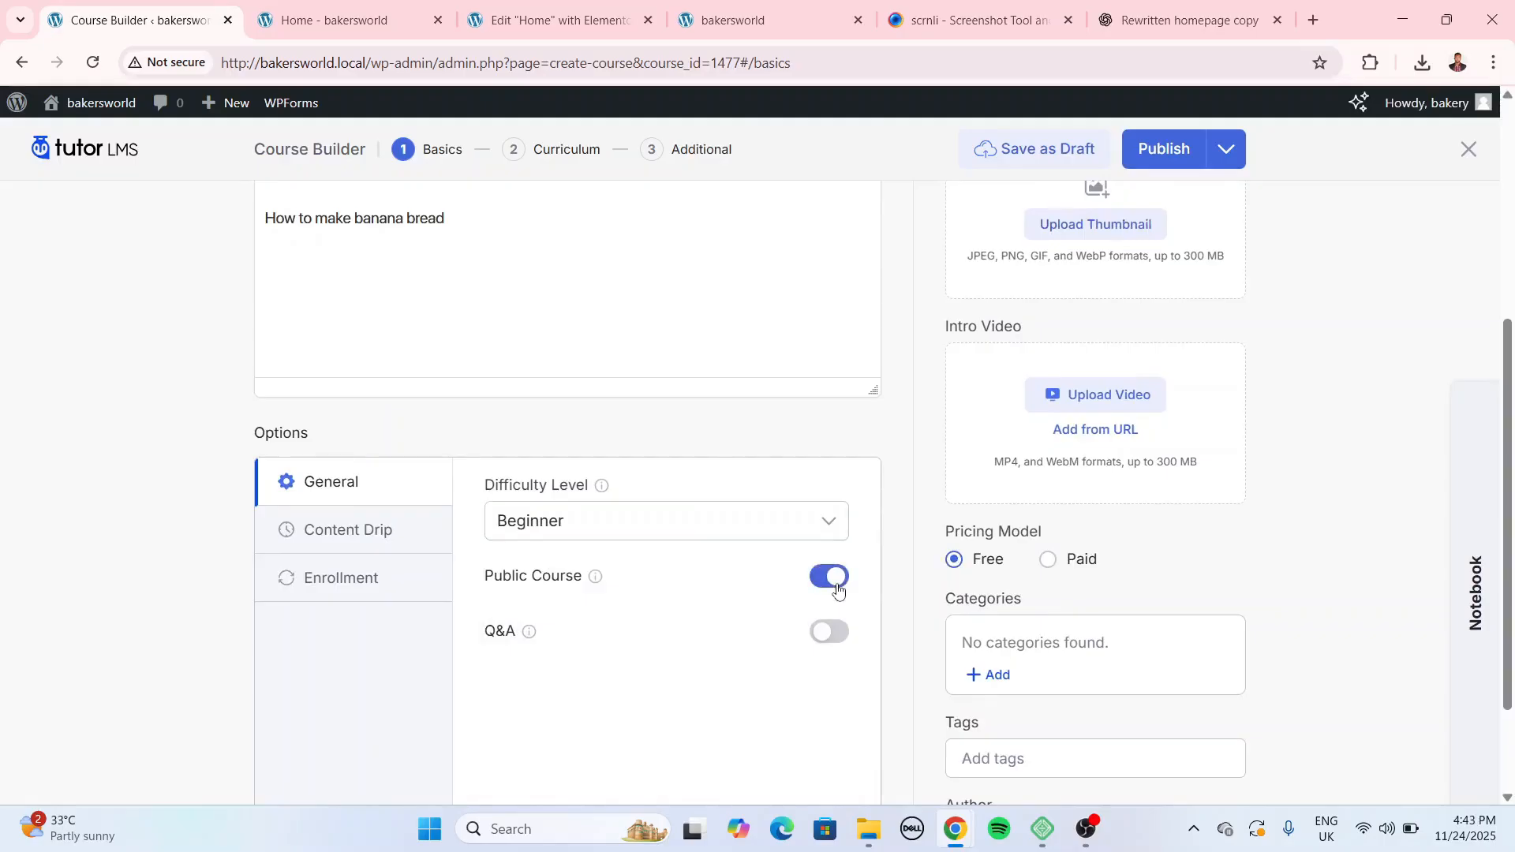
{"action": "left_click", "coordinate": [837, 585]}
{"action": "mouse_move", "coordinate": [599, 584]}
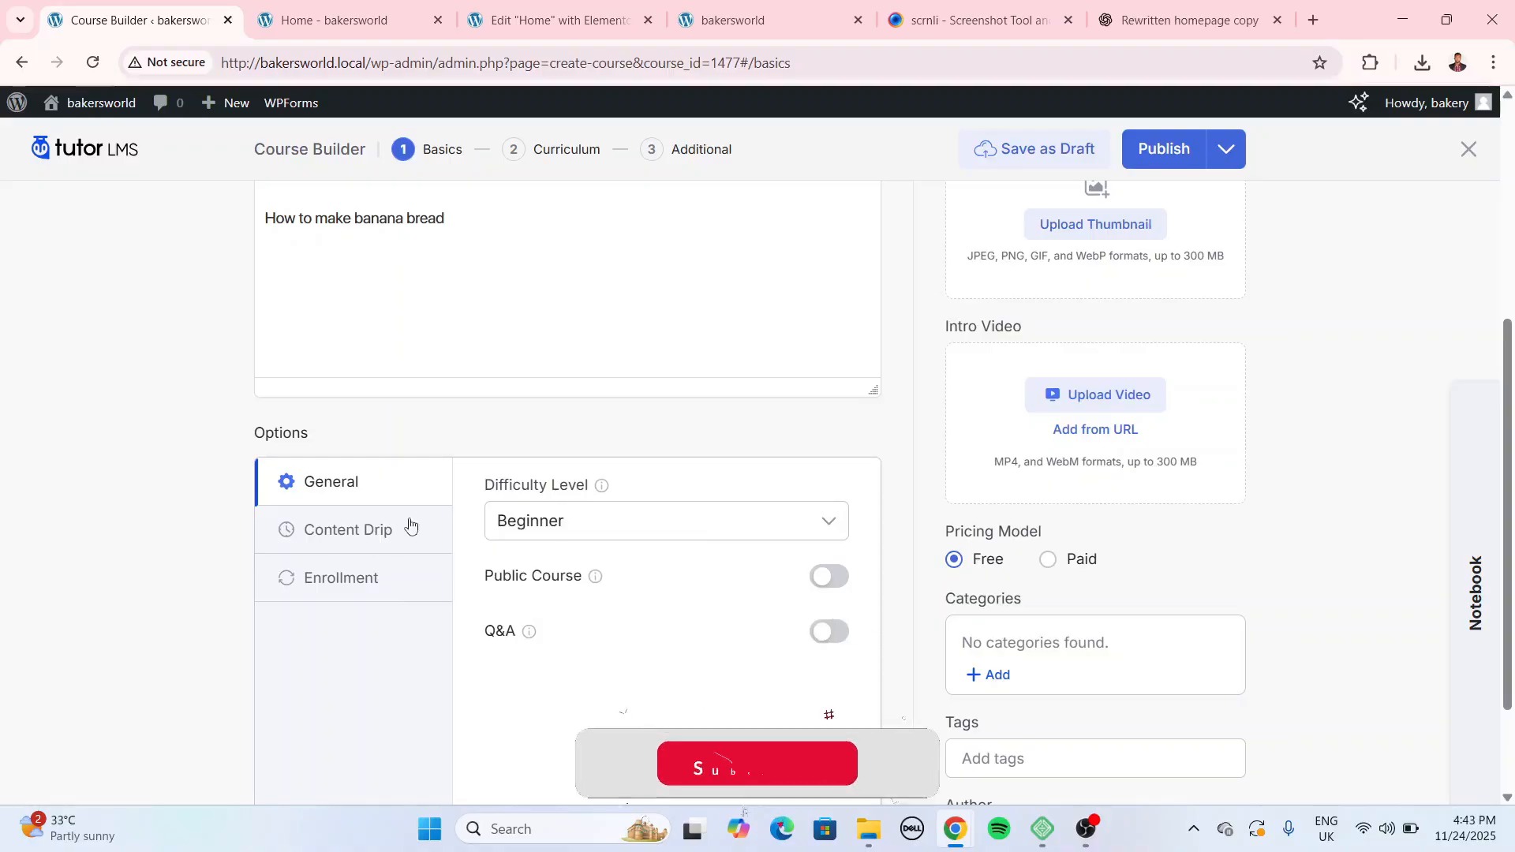
Review the visibility choices offered for the course.
{"action": "scroll", "coordinate": [986, 424], "scroll_direction": "up", "scroll_amount": 5}
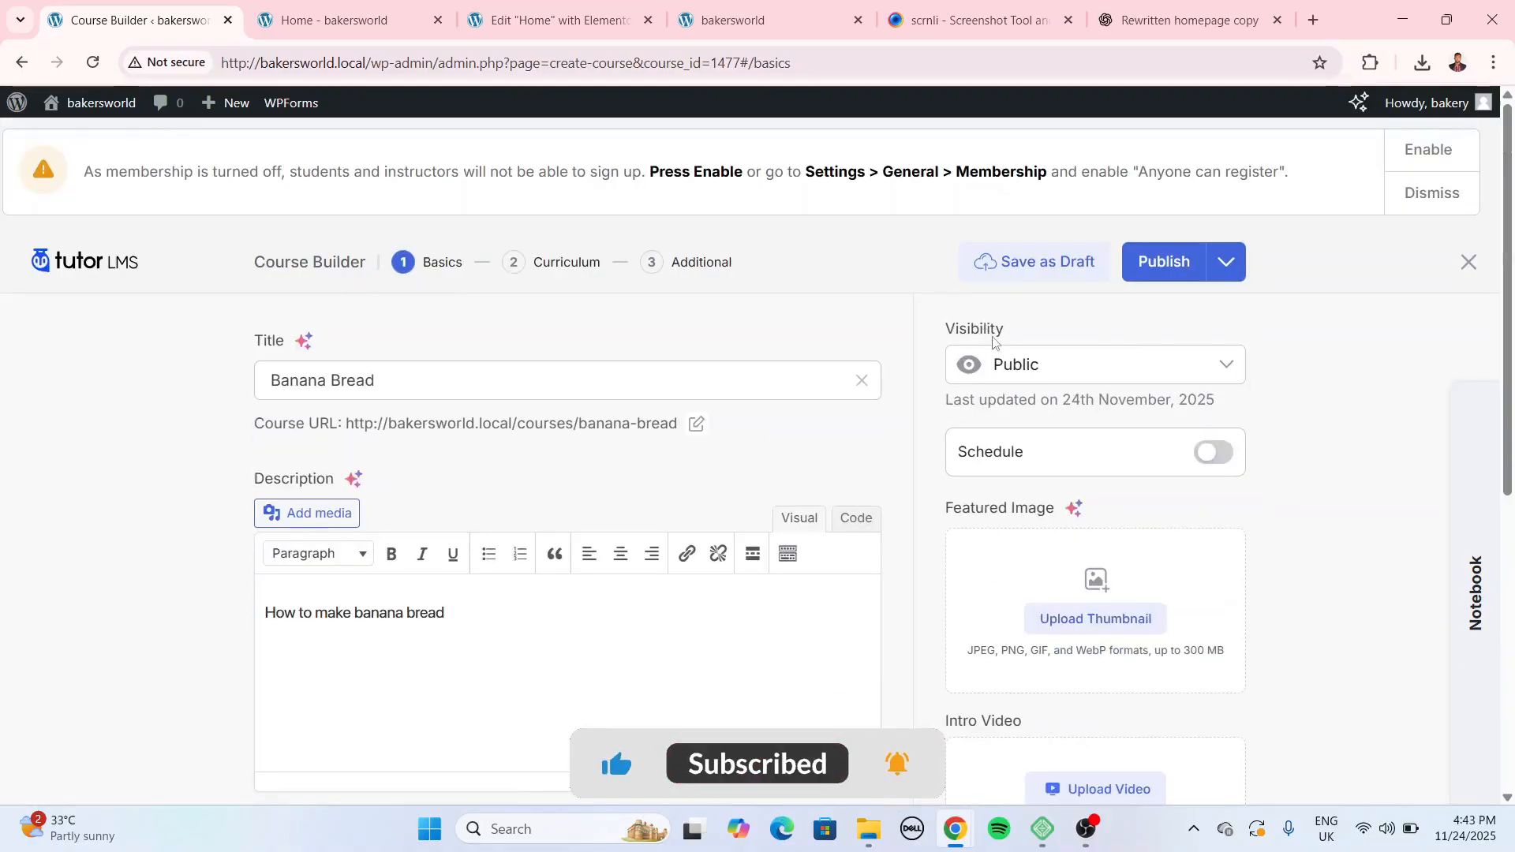
{"action": "left_click", "coordinate": [1121, 369]}
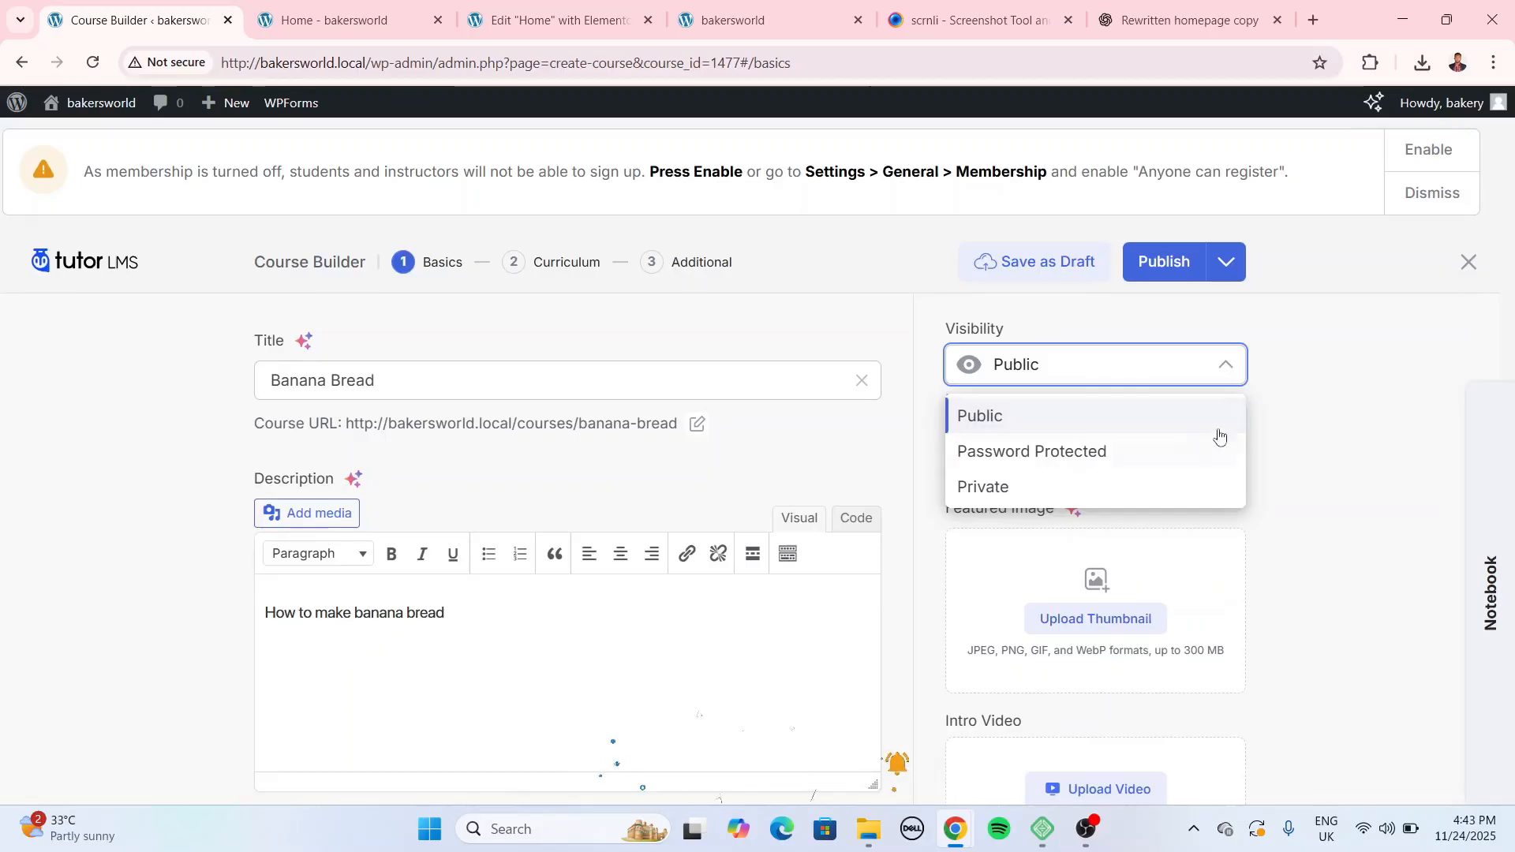
{"action": "left_click", "coordinate": [1286, 416]}
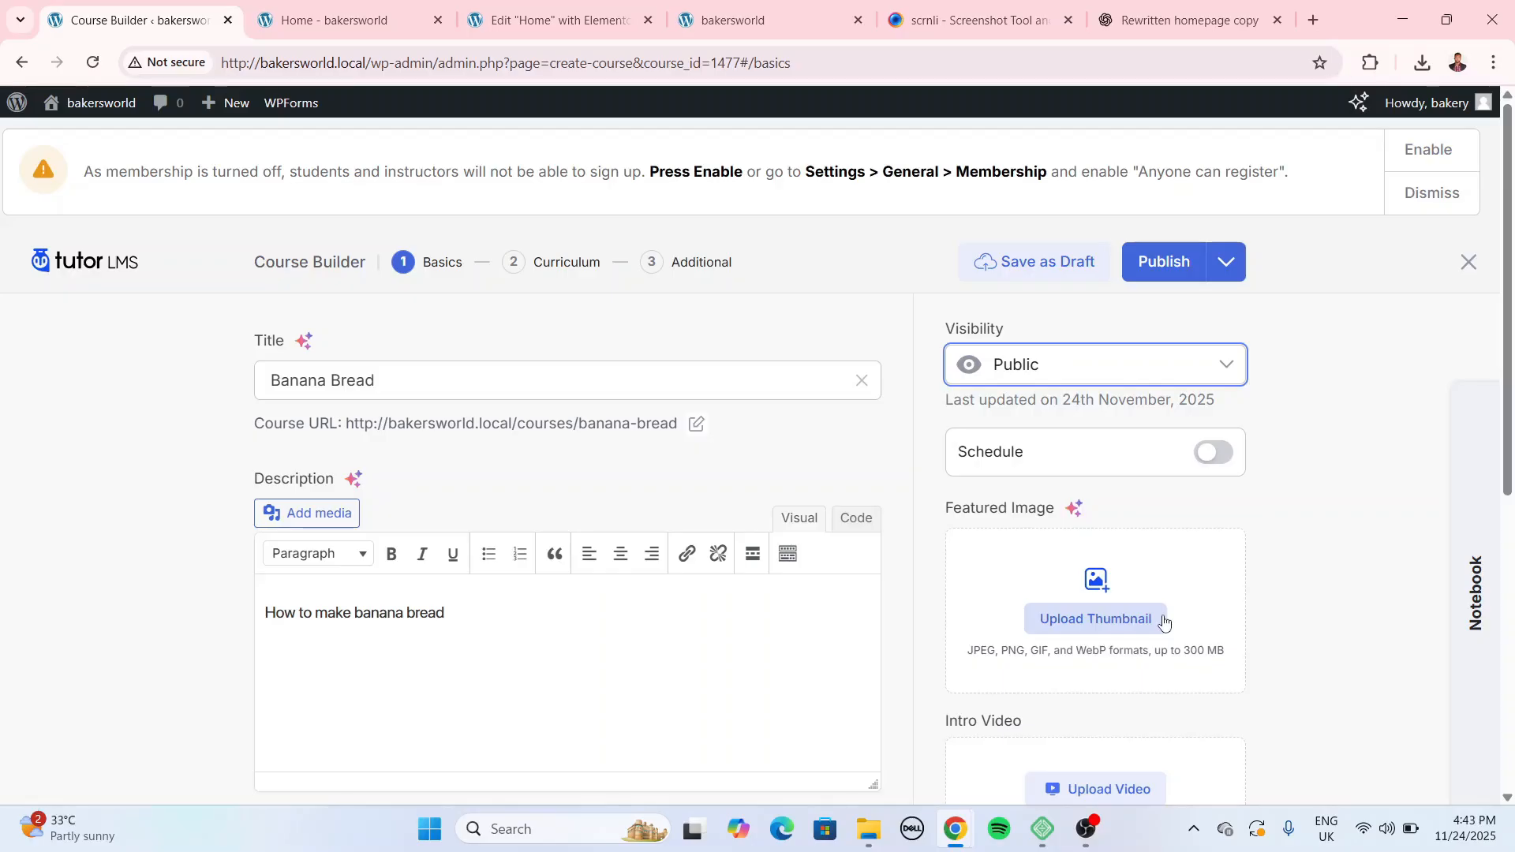
Set the existing library image learn-baking-course-cover-img-1.jpg as the course's featured image.
{"action": "left_click", "coordinate": [1152, 623]}
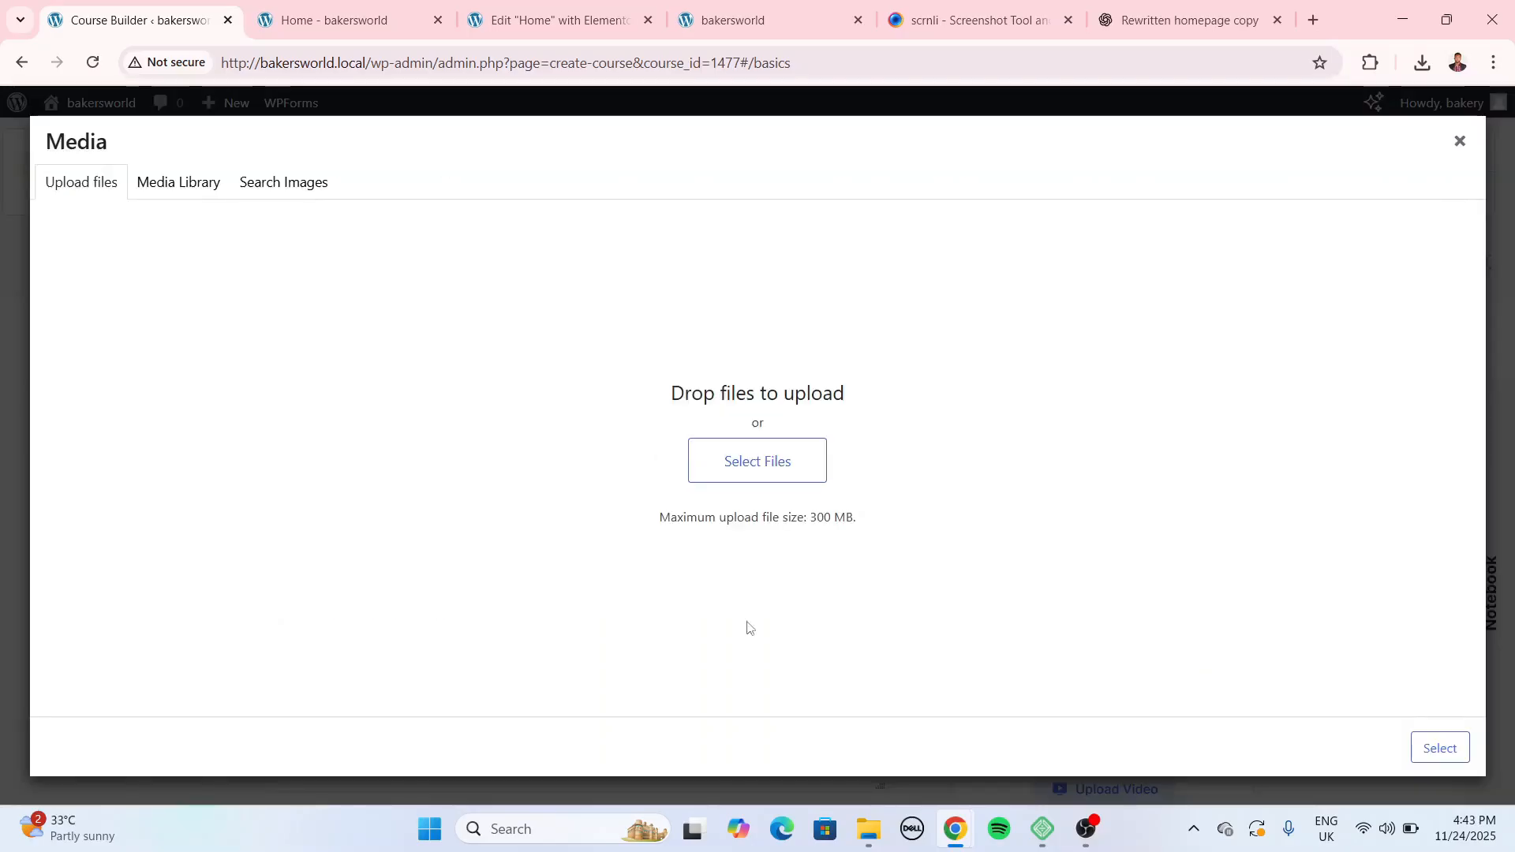
{"action": "left_click", "coordinate": [205, 198]}
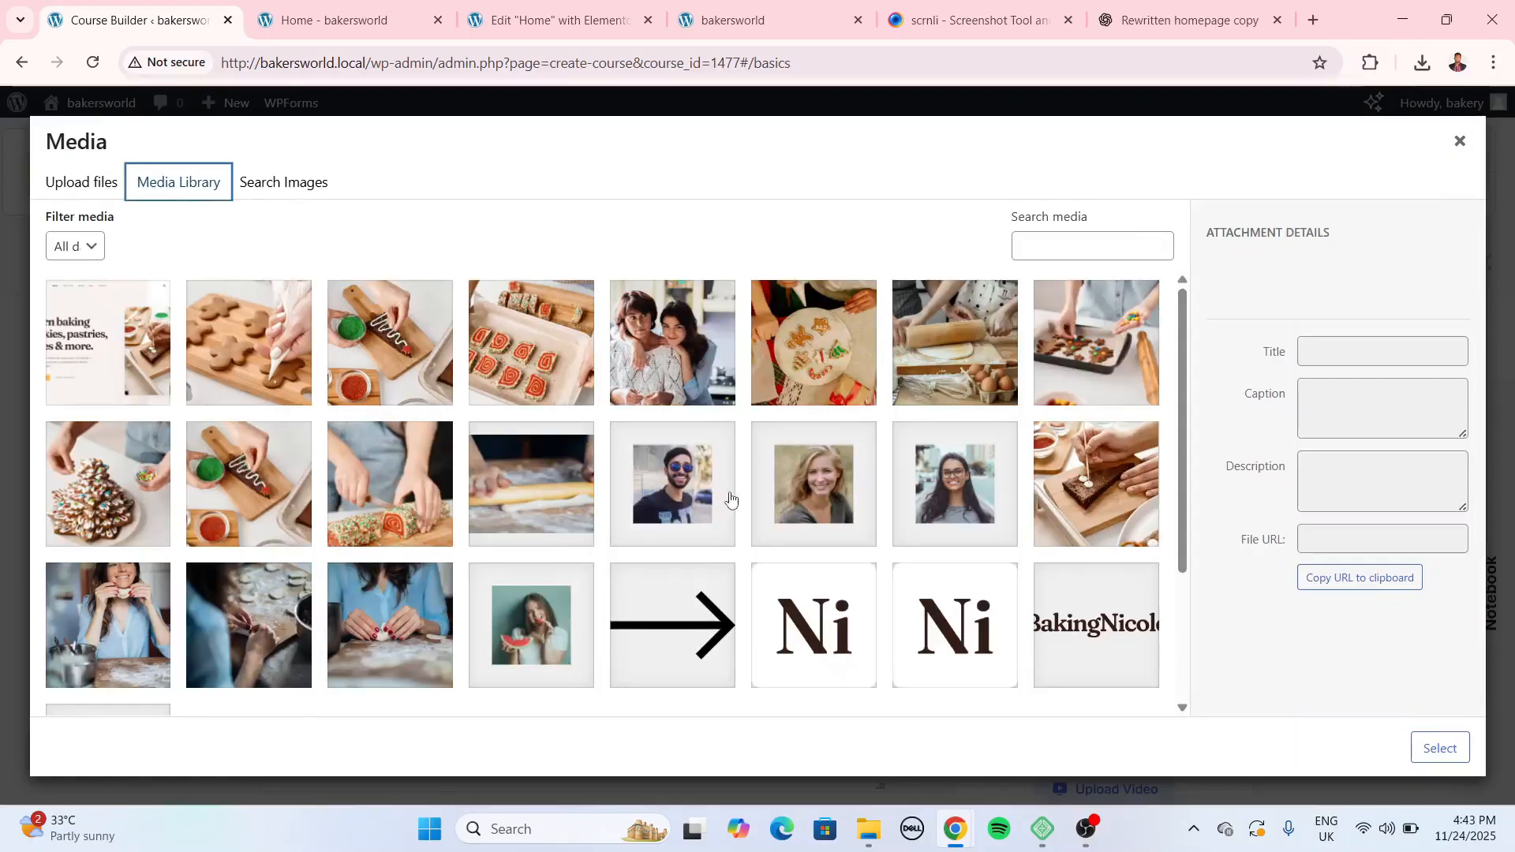
{"action": "left_click", "coordinate": [290, 359]}
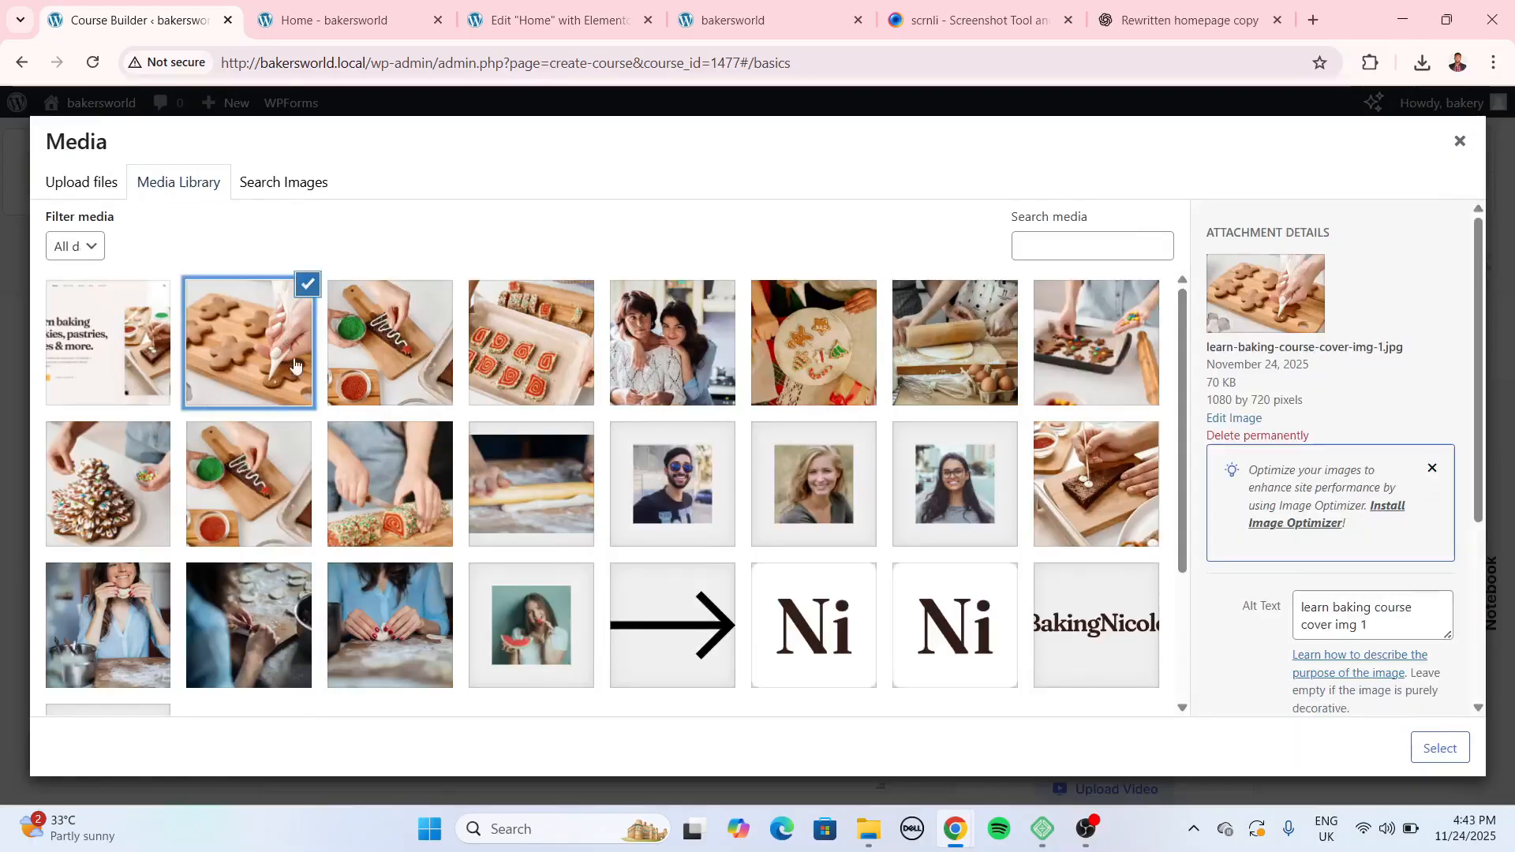
{"action": "left_click", "coordinate": [1440, 748]}
{"action": "scroll", "coordinate": [1262, 607], "scroll_direction": "down", "scroll_amount": 5}
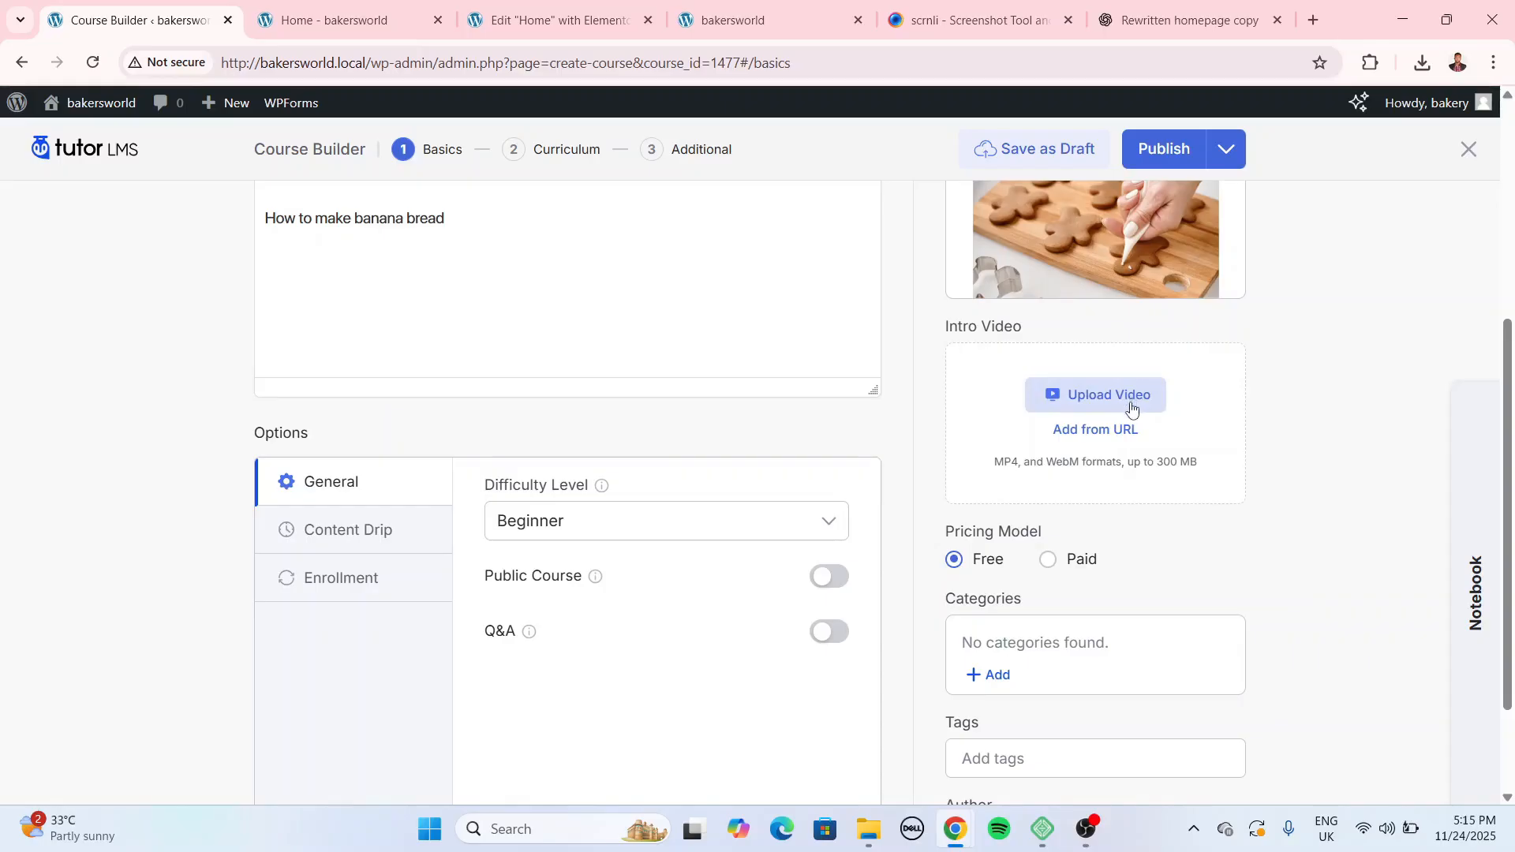
{"action": "left_click", "coordinate": [1130, 398]}
{"action": "left_click", "coordinate": [1455, 143]}
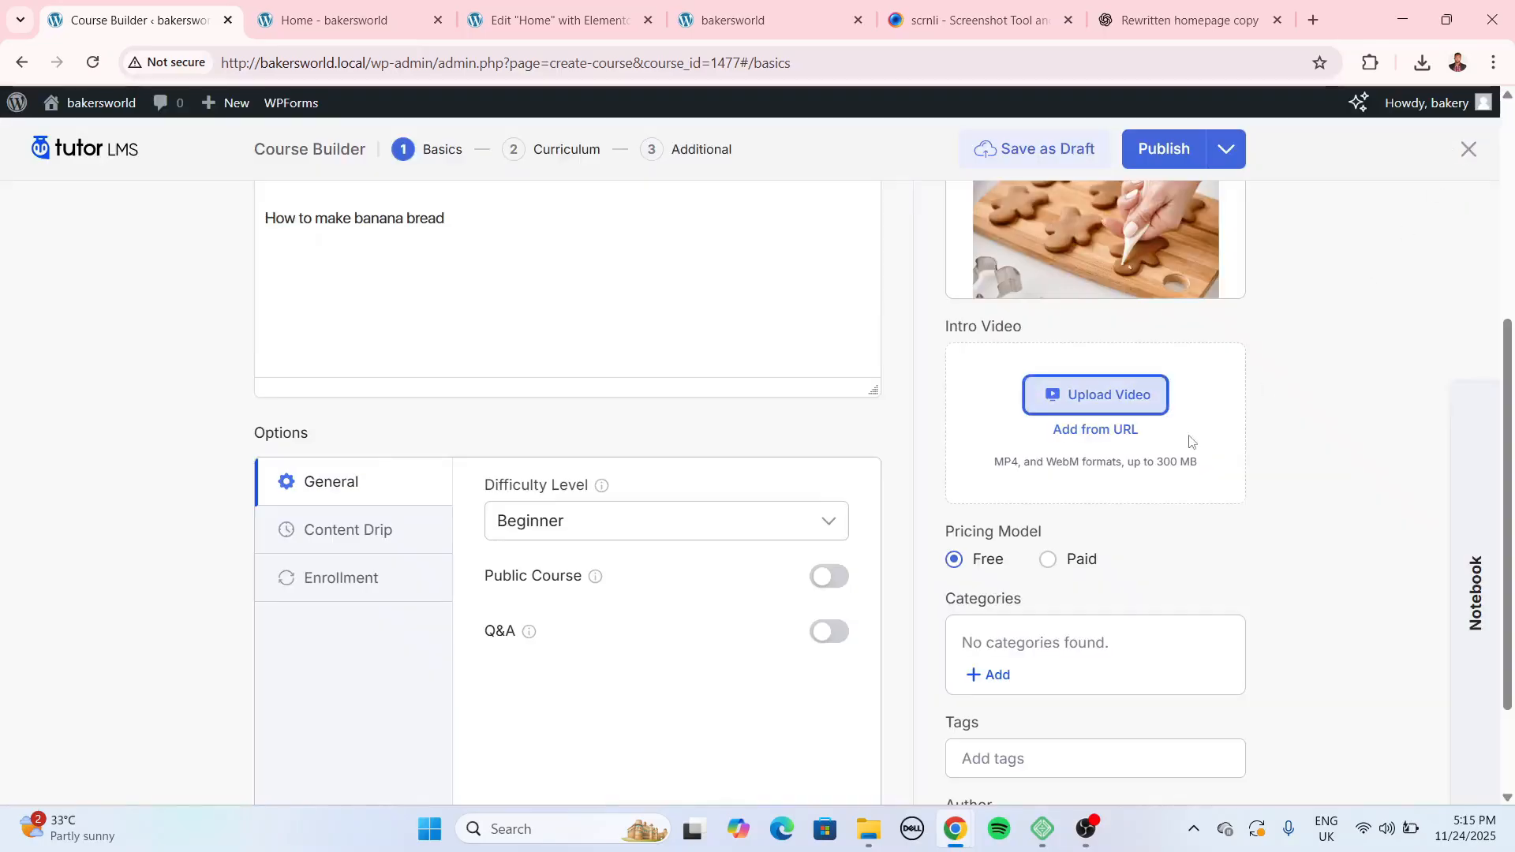
Start adding the intro video from a URL, with YouTube as the source.
{"action": "left_click", "coordinate": [1121, 428]}
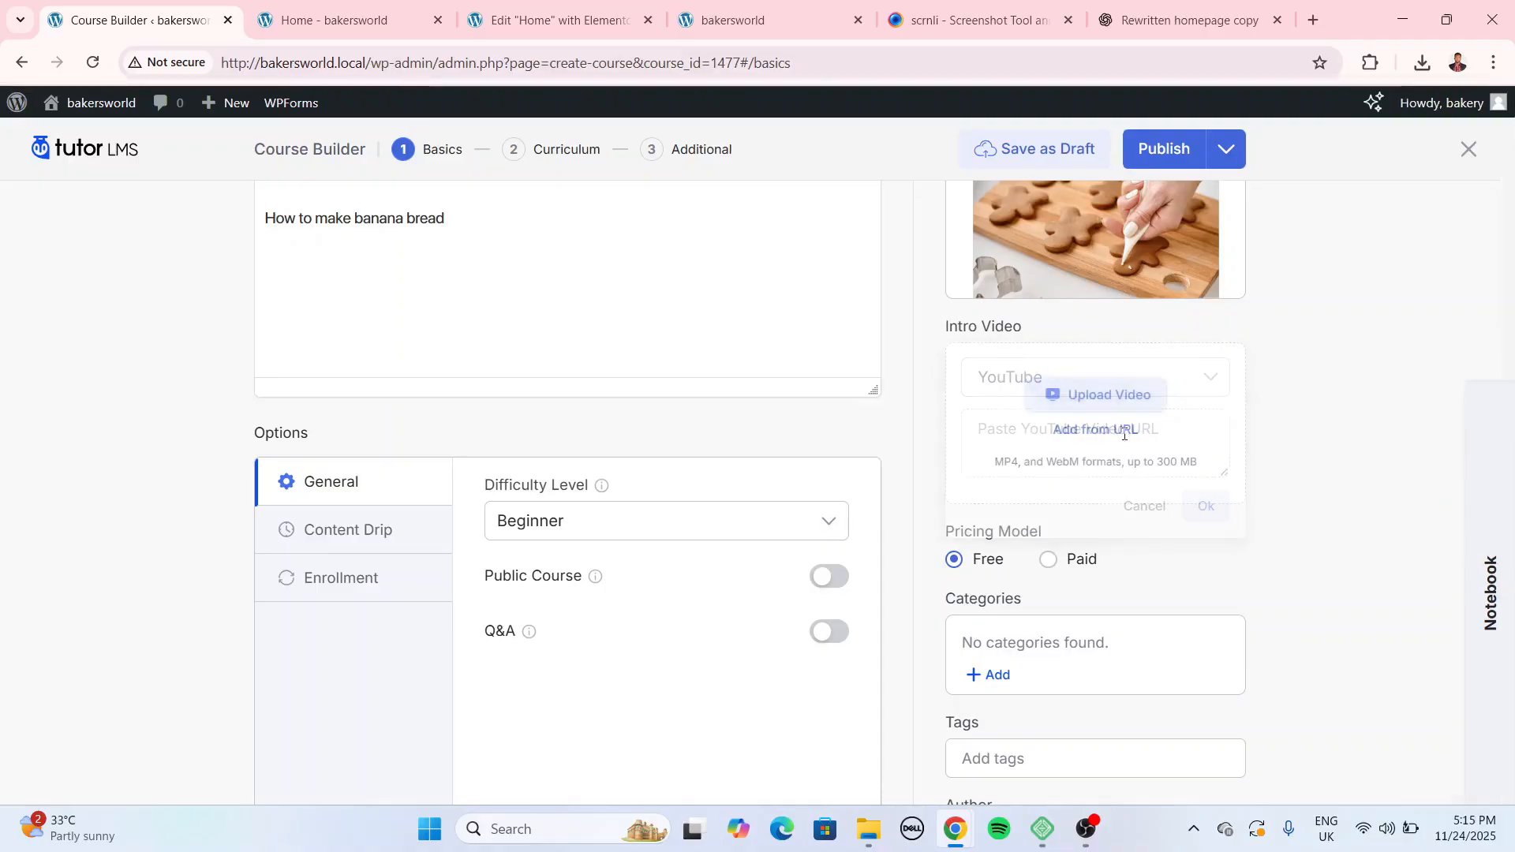
{"action": "left_click", "coordinate": [1085, 394]}
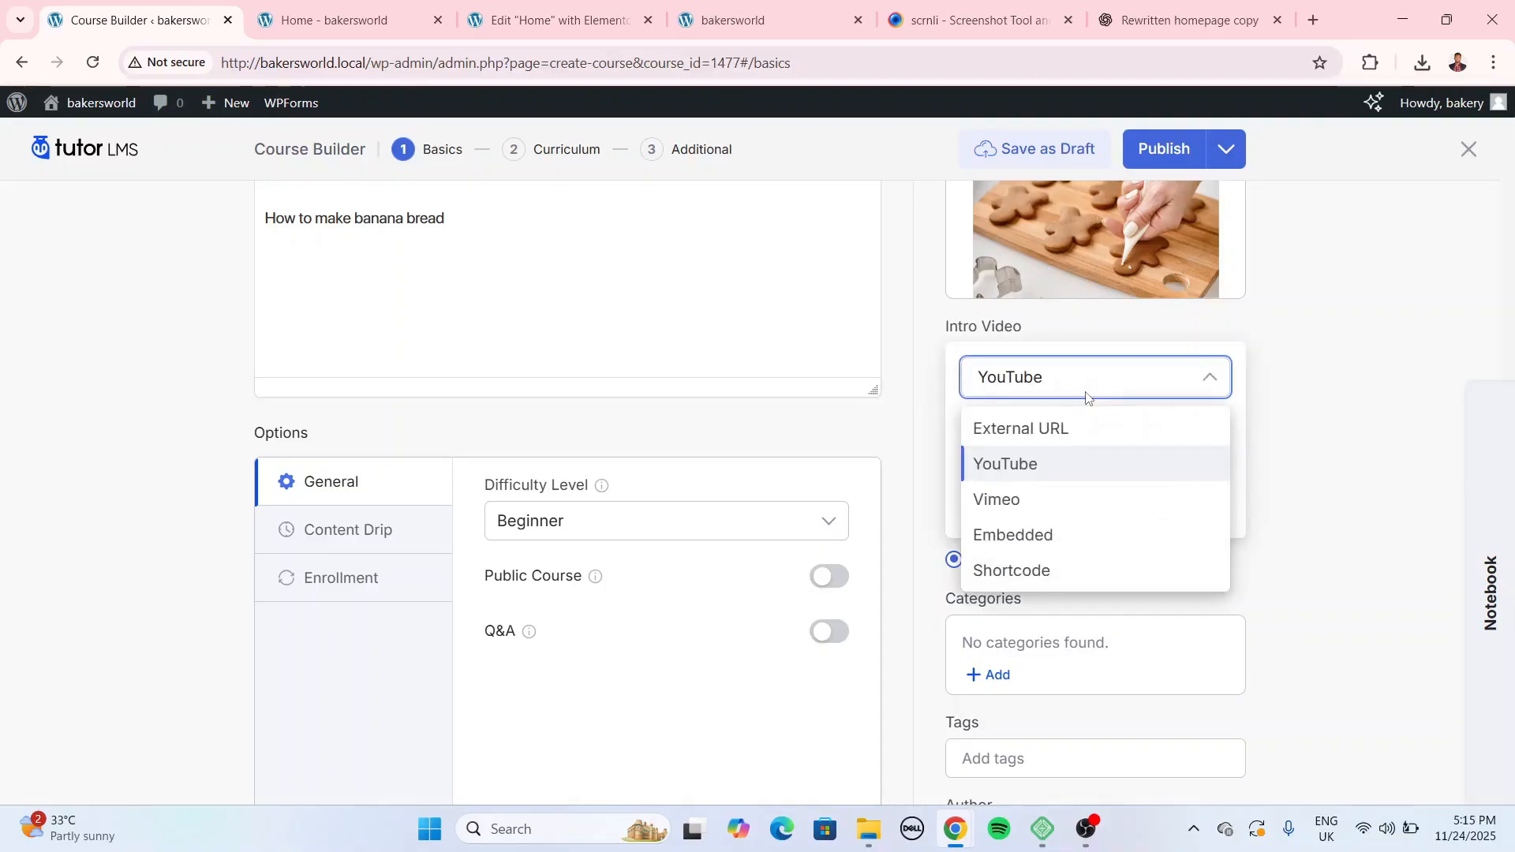
{"action": "left_click", "coordinate": [1091, 469]}
{"action": "left_click", "coordinate": [1073, 428]}
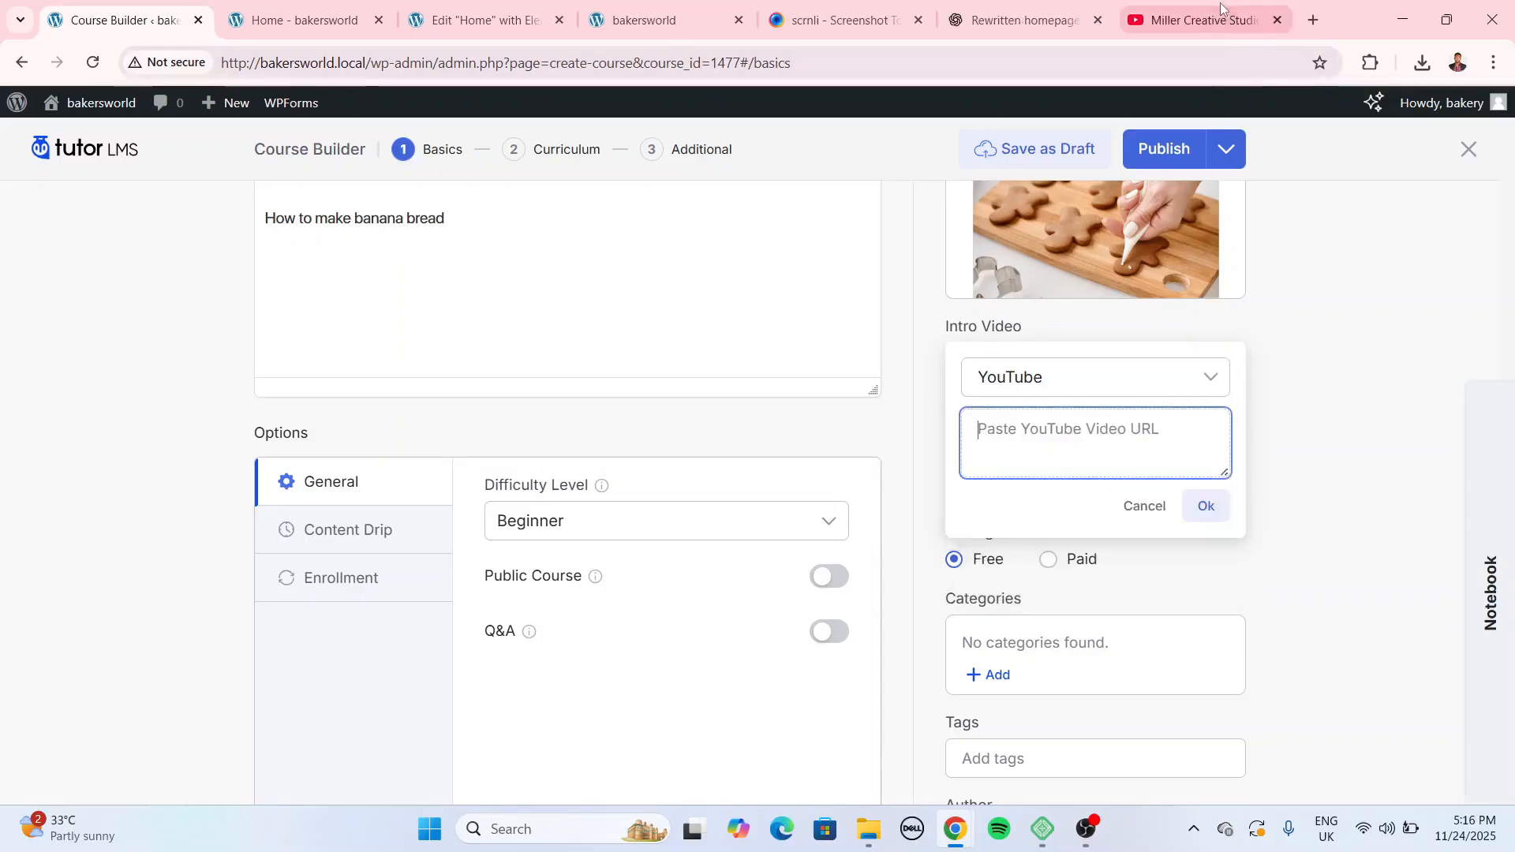
Switch to YouTube and copy the share link of Miller Creative Studio's latest video, on setting up WooCommerce discount codes.
{"action": "left_click", "coordinate": [1219, 14]}
{"action": "scroll", "coordinate": [1220, 579], "scroll_direction": "down", "scroll_amount": 4}
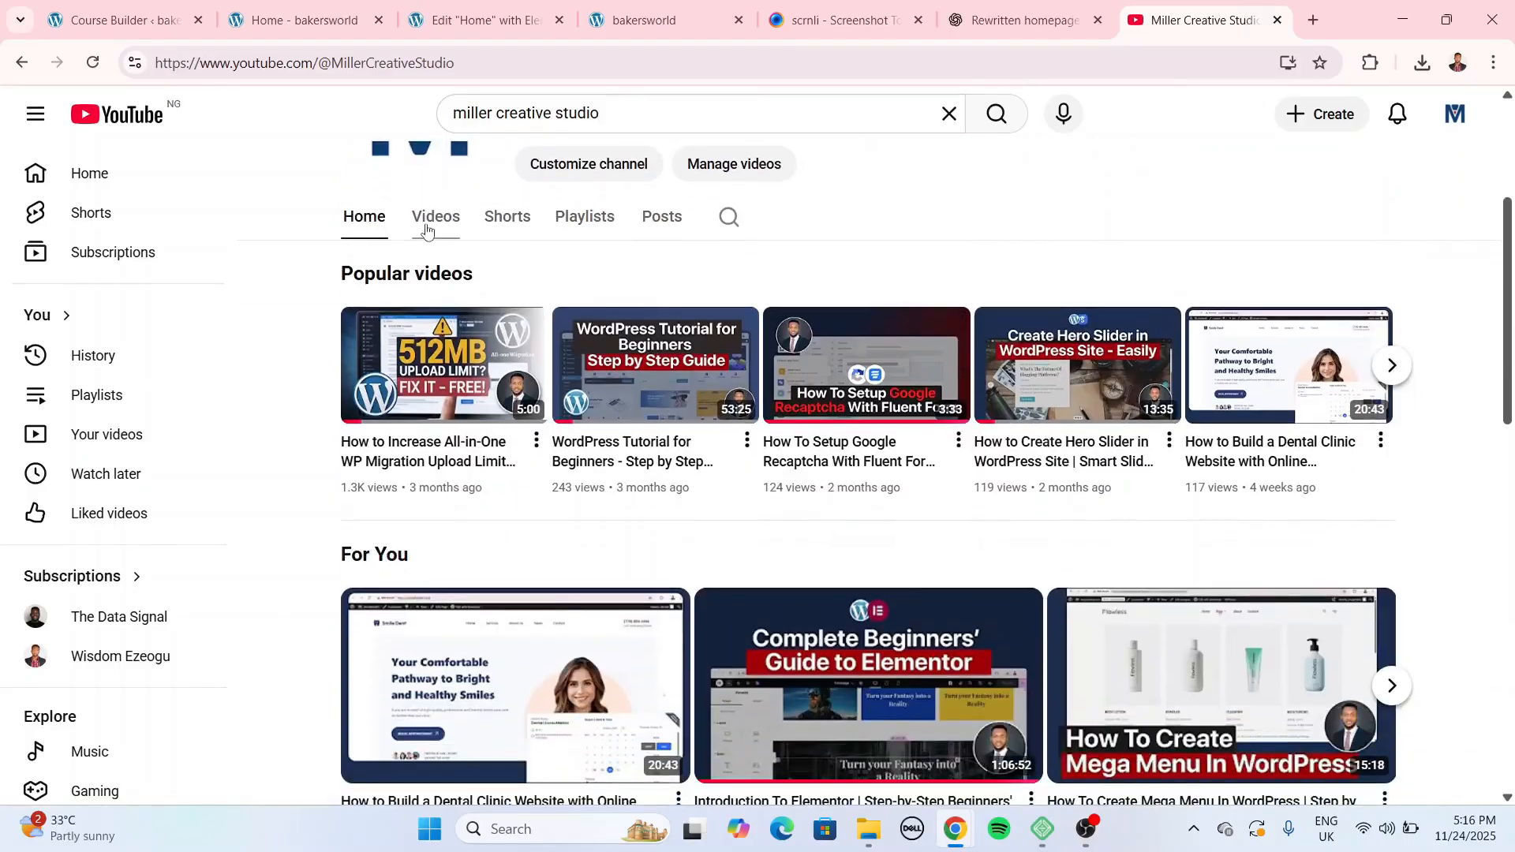
{"action": "left_click", "coordinate": [426, 229]}
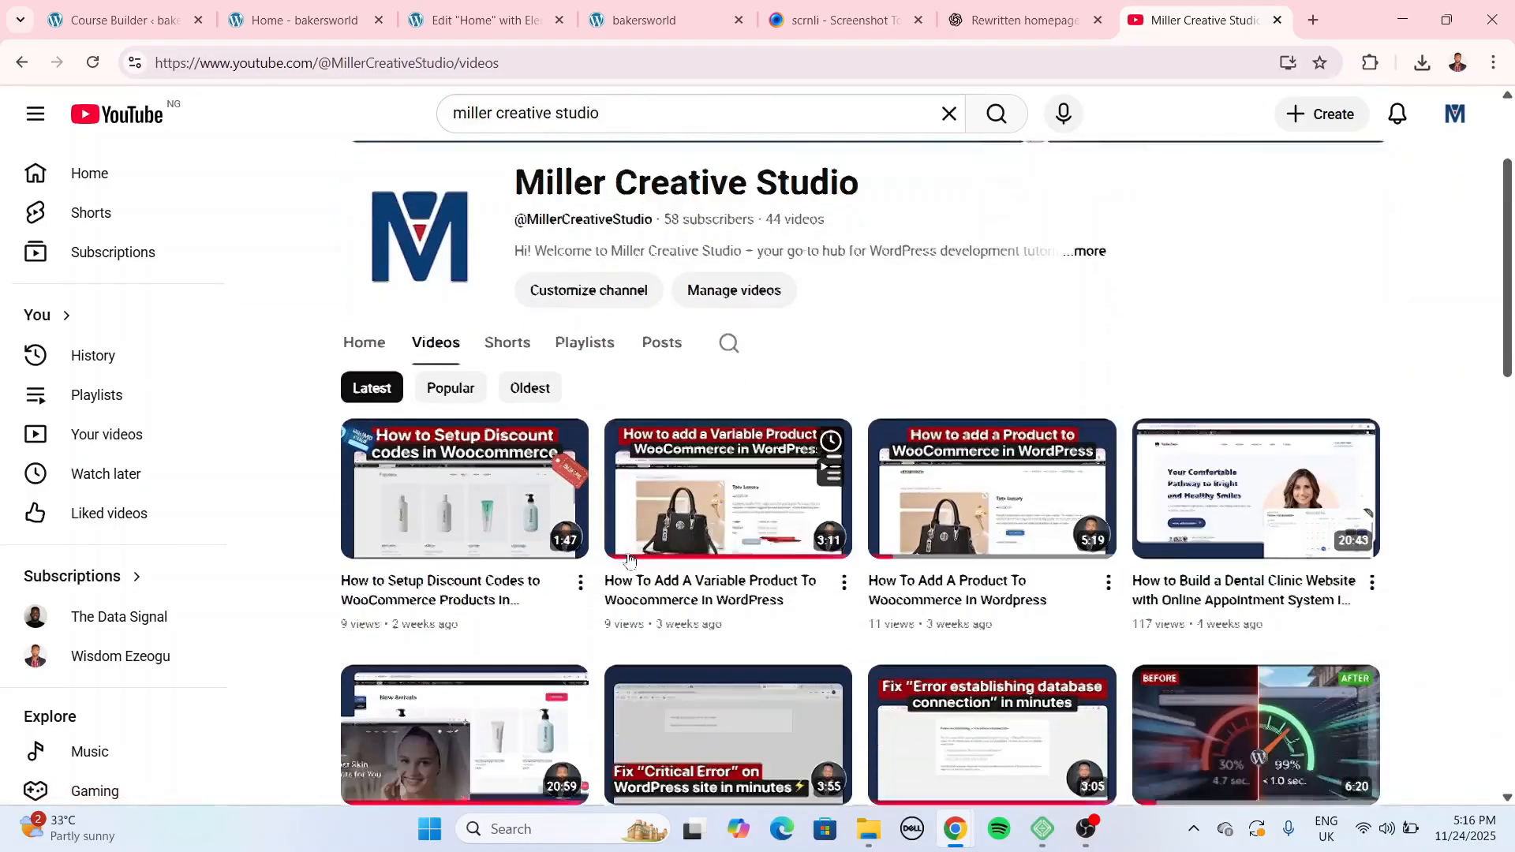
{"action": "left_click", "coordinate": [580, 565]}
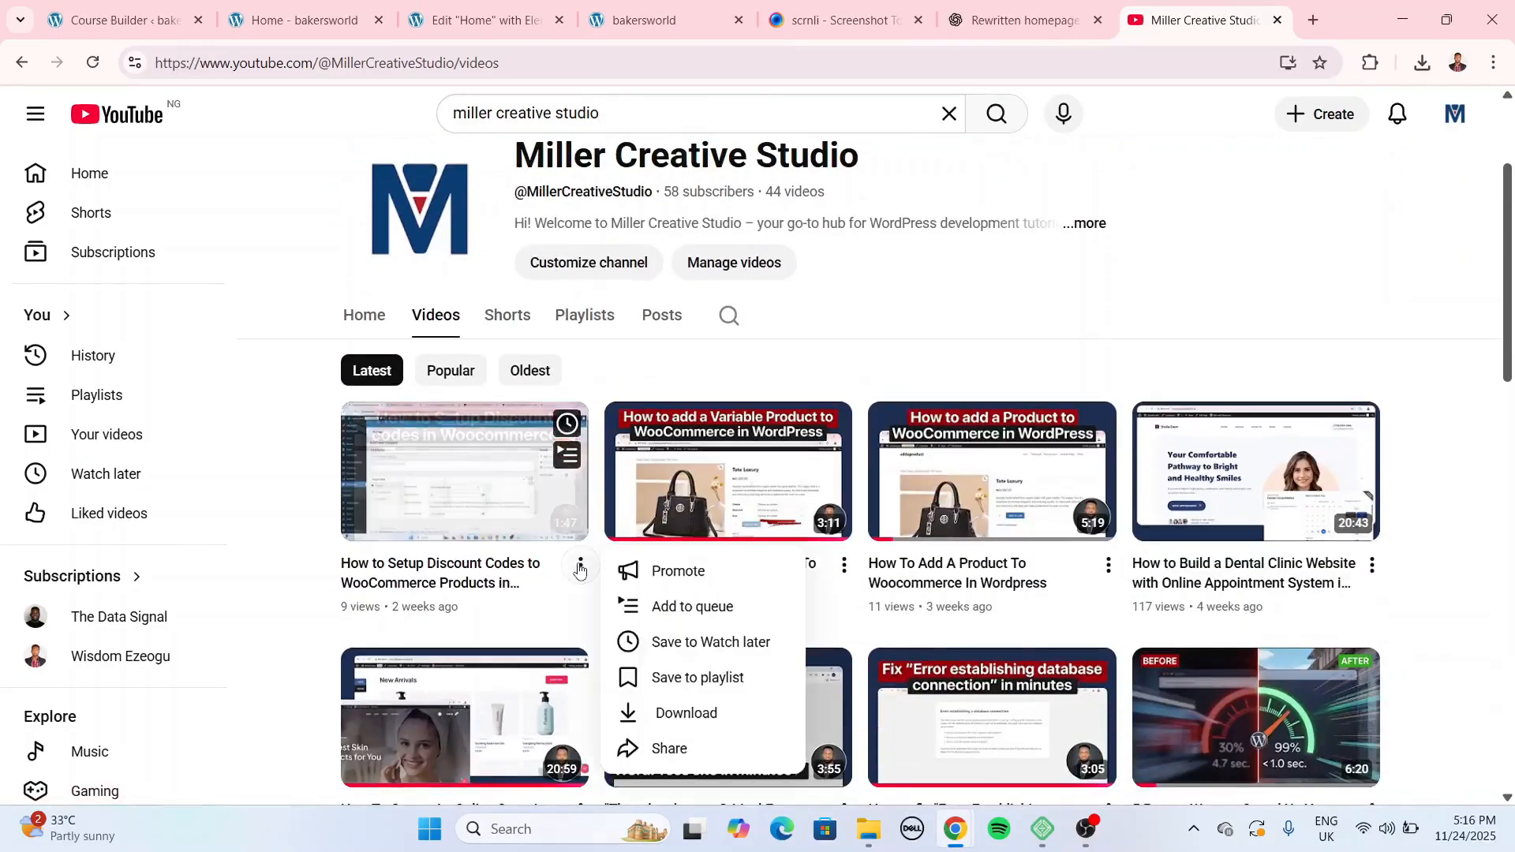
{"action": "left_click", "coordinate": [684, 750]}
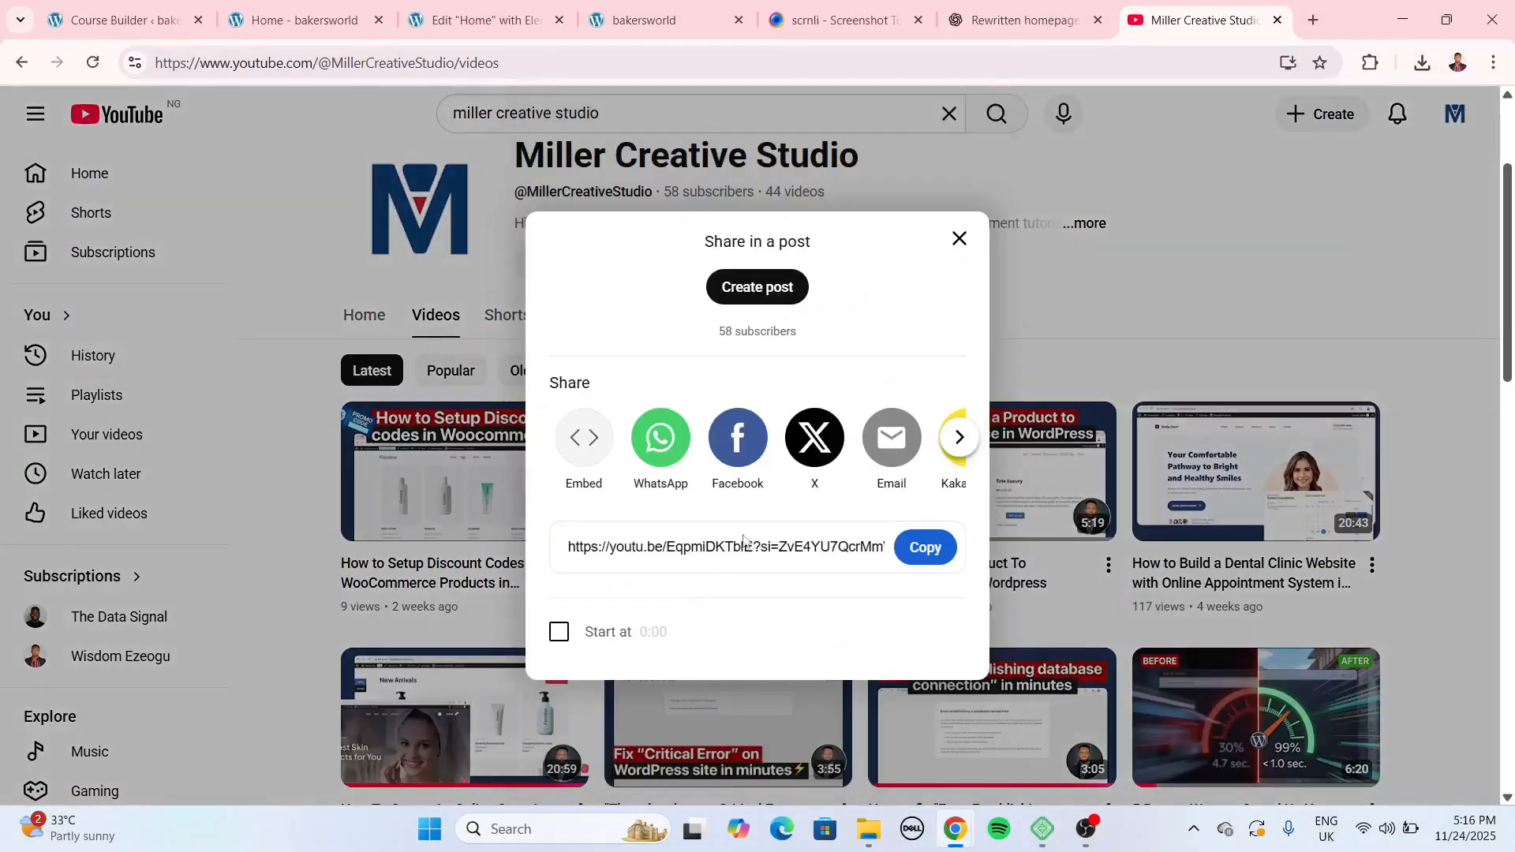
{"action": "left_click", "coordinate": [924, 547]}
Return to the course builder and add the copied YouTube link as the course's intro video.
{"action": "left_click", "coordinate": [89, 30]}
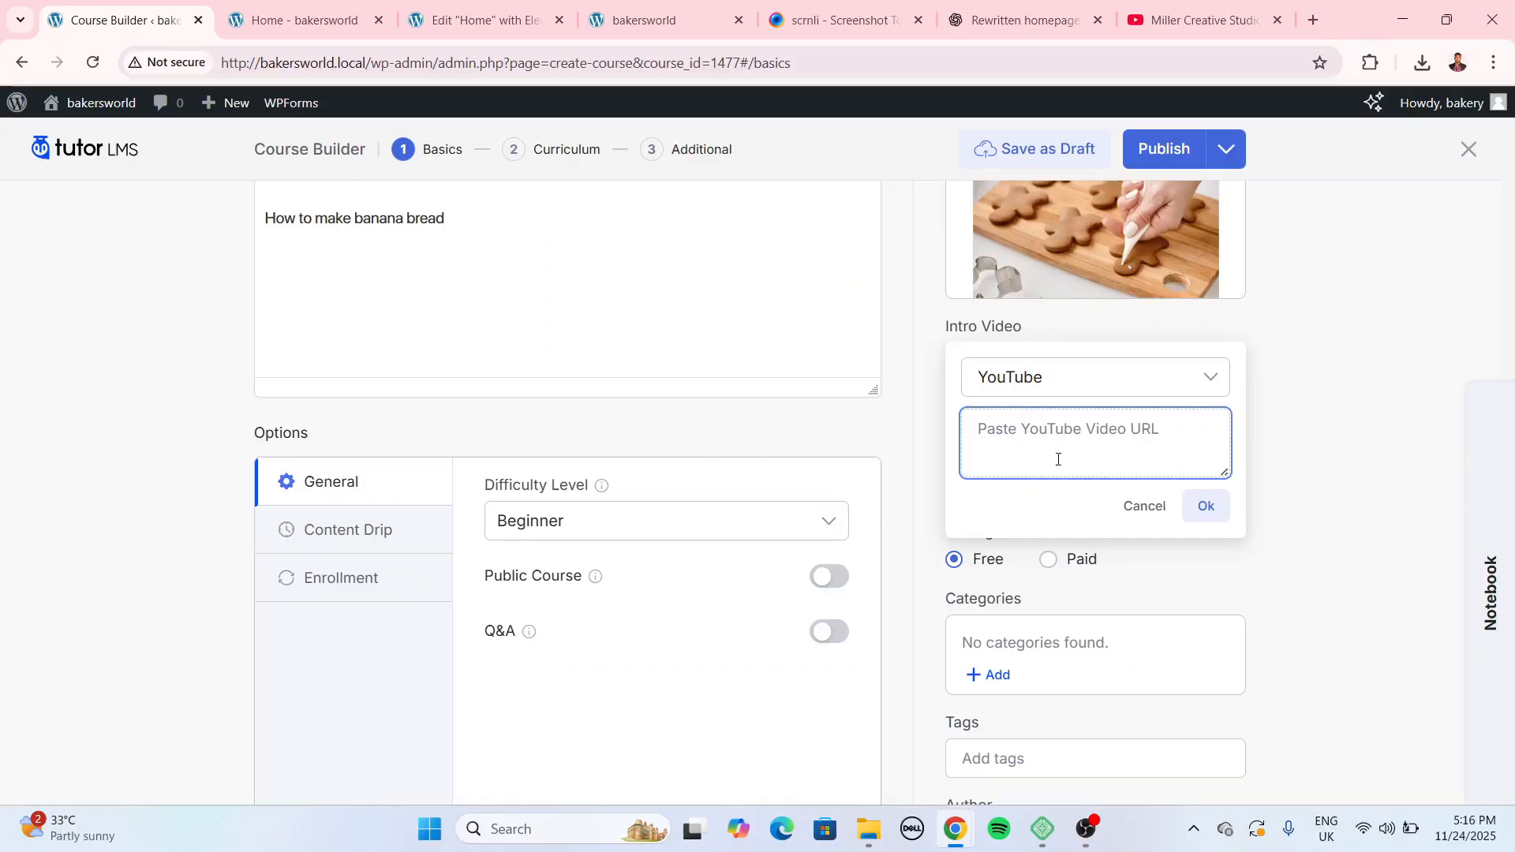
{"action": "key", "text": "ctrl+v"}
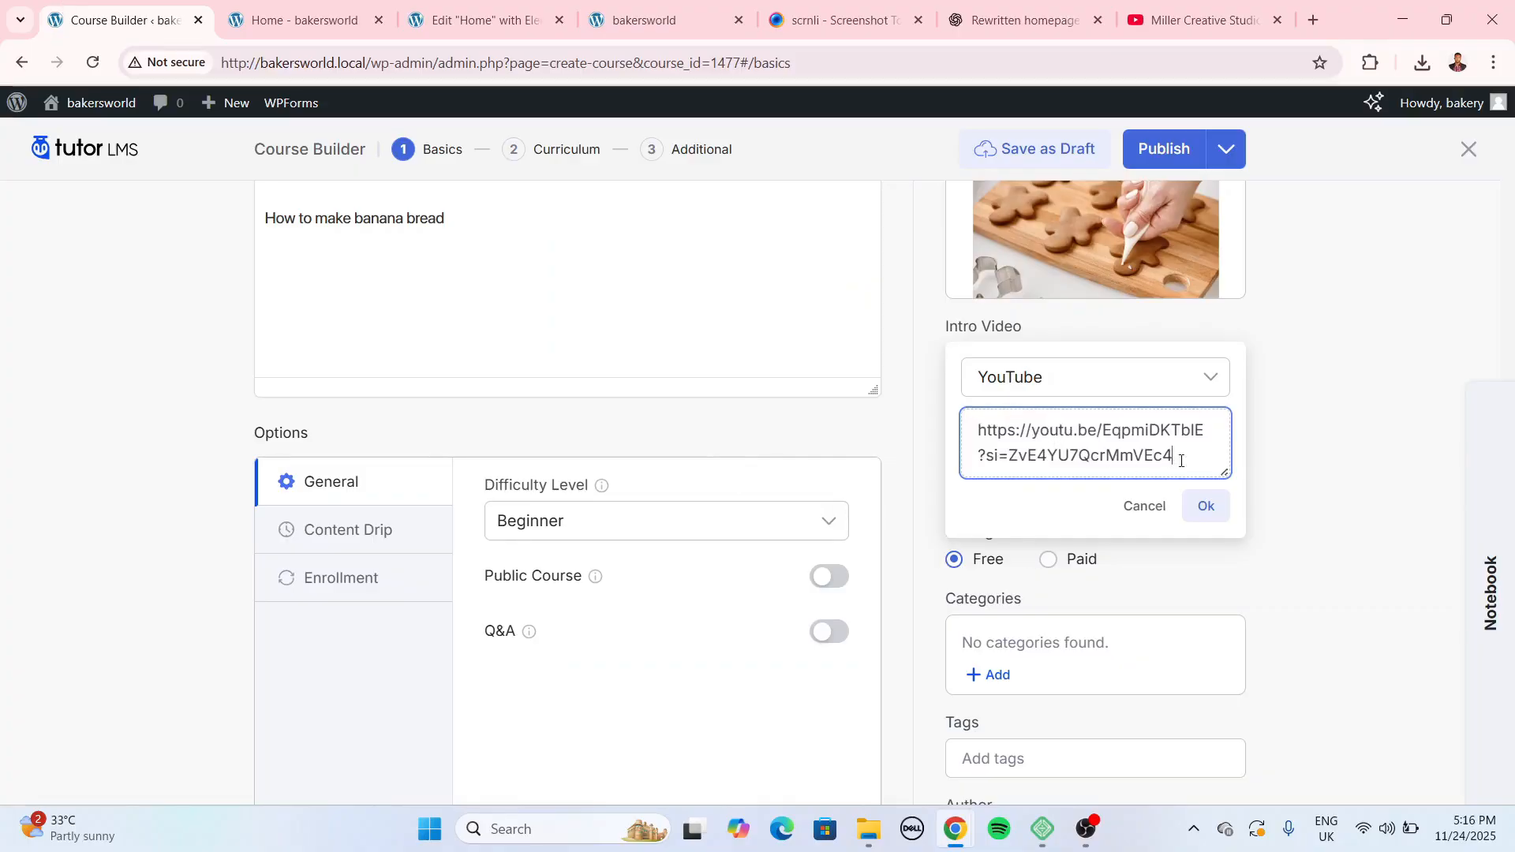
{"action": "left_click", "coordinate": [1205, 506]}
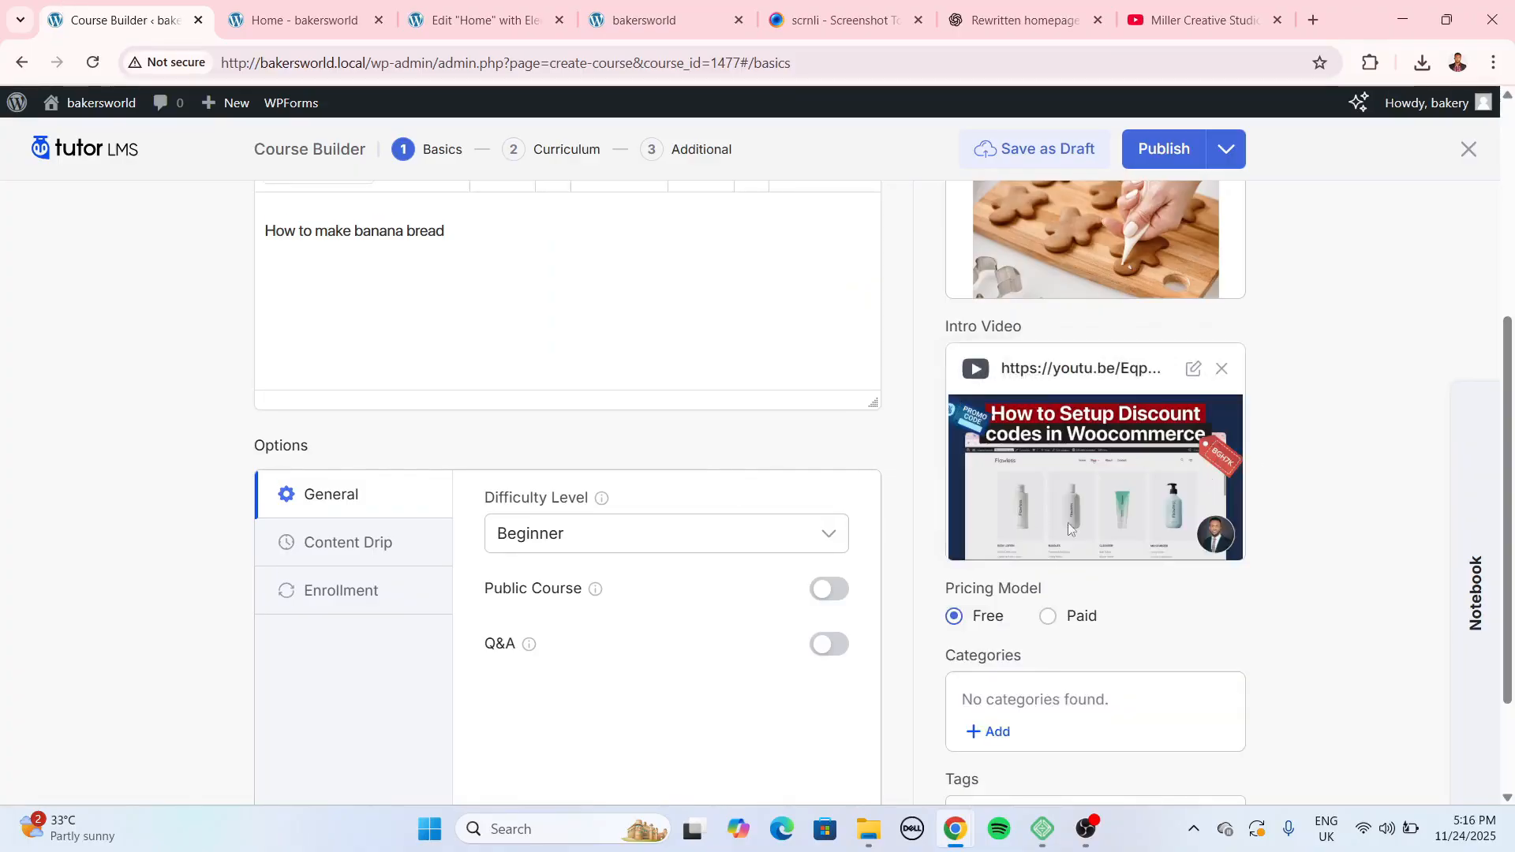
Continue to the curriculum and add a topic titled "Banana Bread DIY" with the summary "This is the course.".
{"action": "scroll", "coordinate": [1278, 430], "scroll_direction": "down", "scroll_amount": 2}
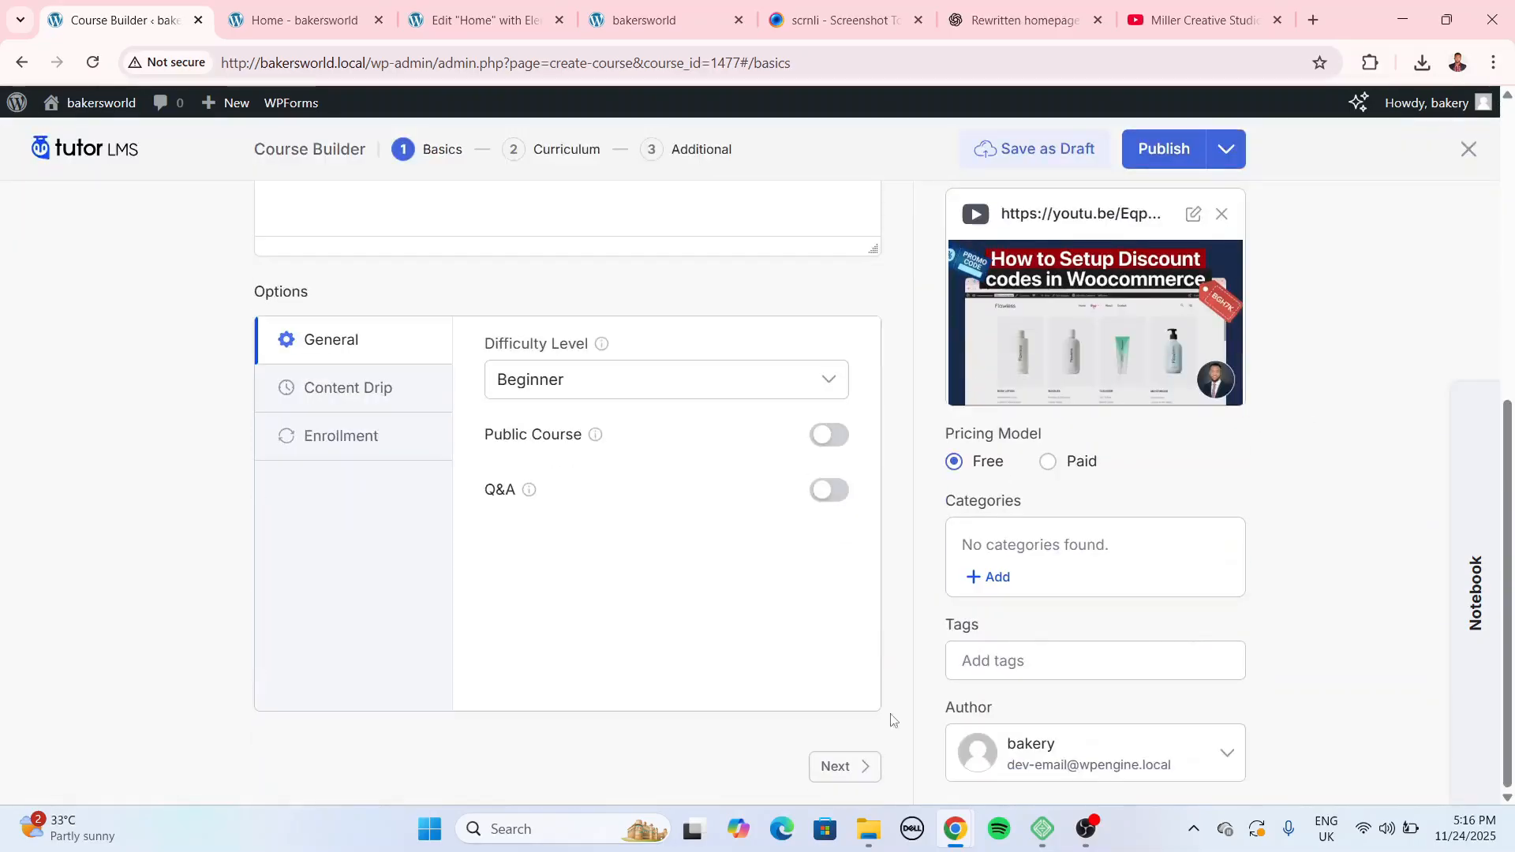
{"action": "left_click", "coordinate": [834, 766]}
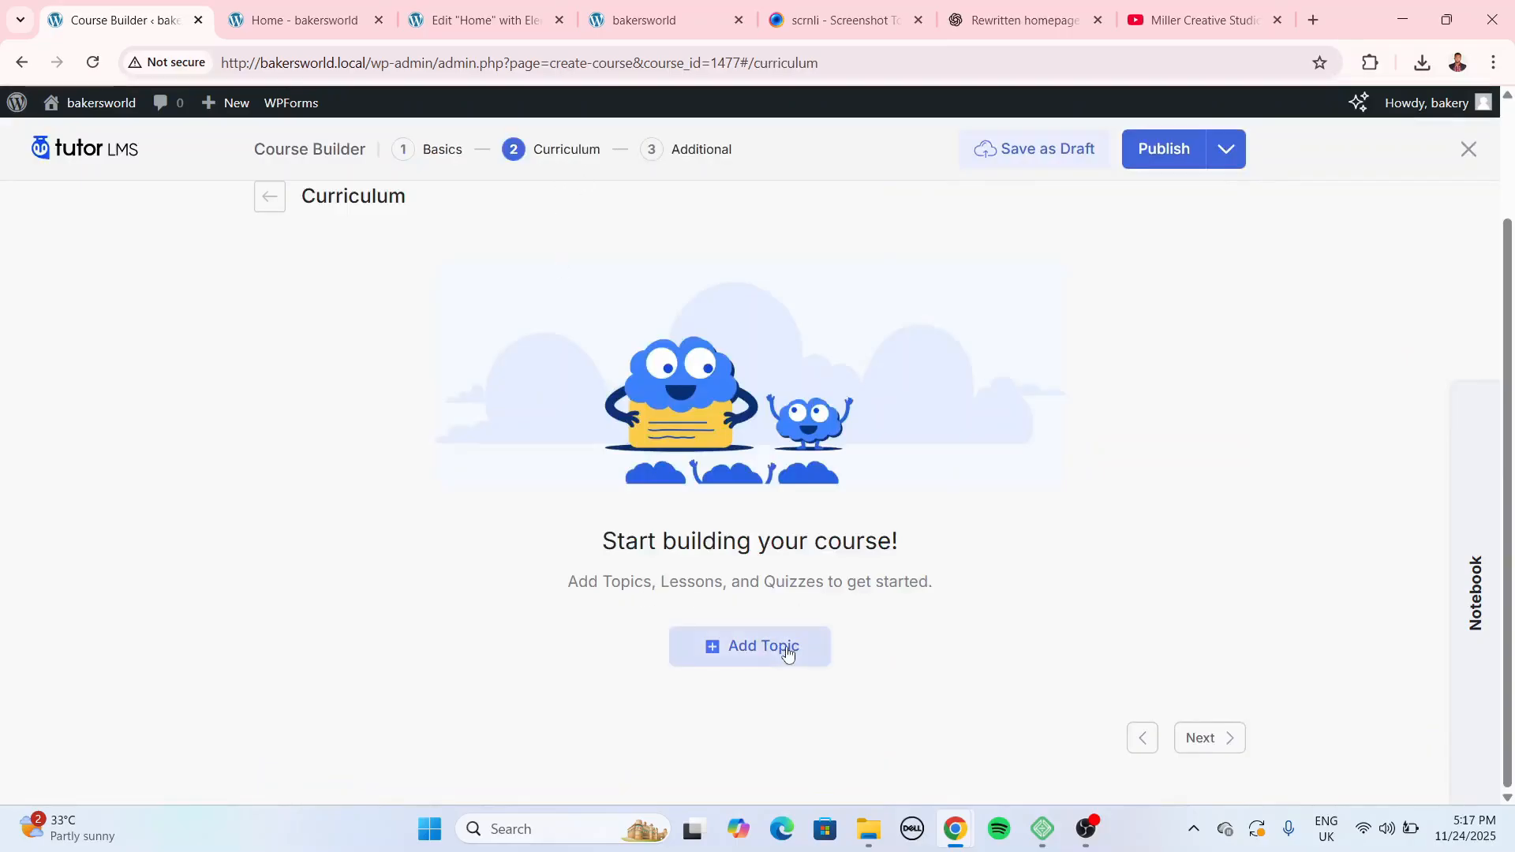
{"action": "left_click", "coordinate": [789, 645]}
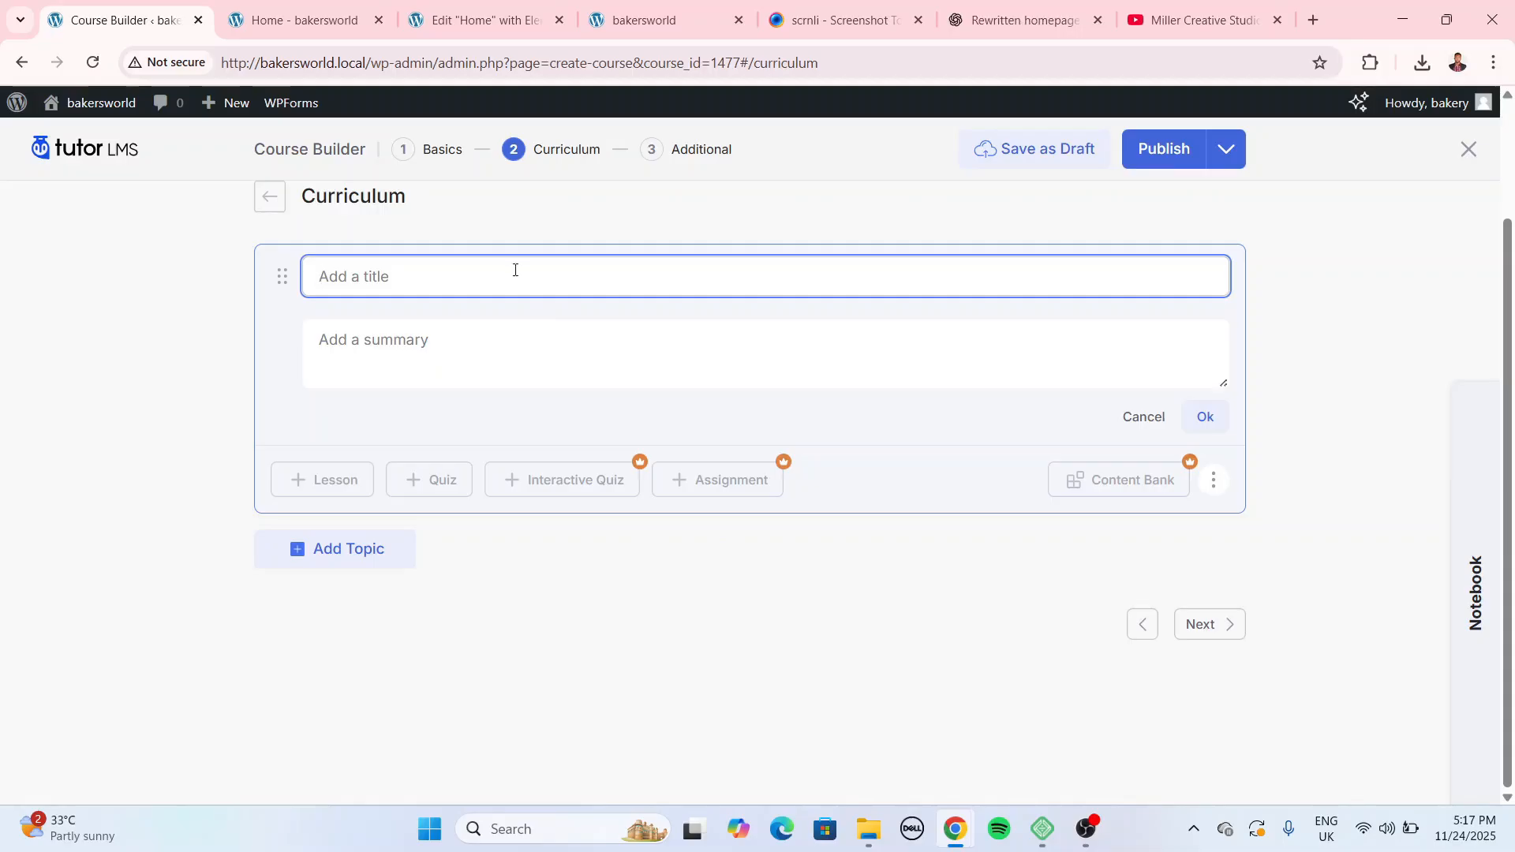
{"action": "type", "text": "Banana Bread "}
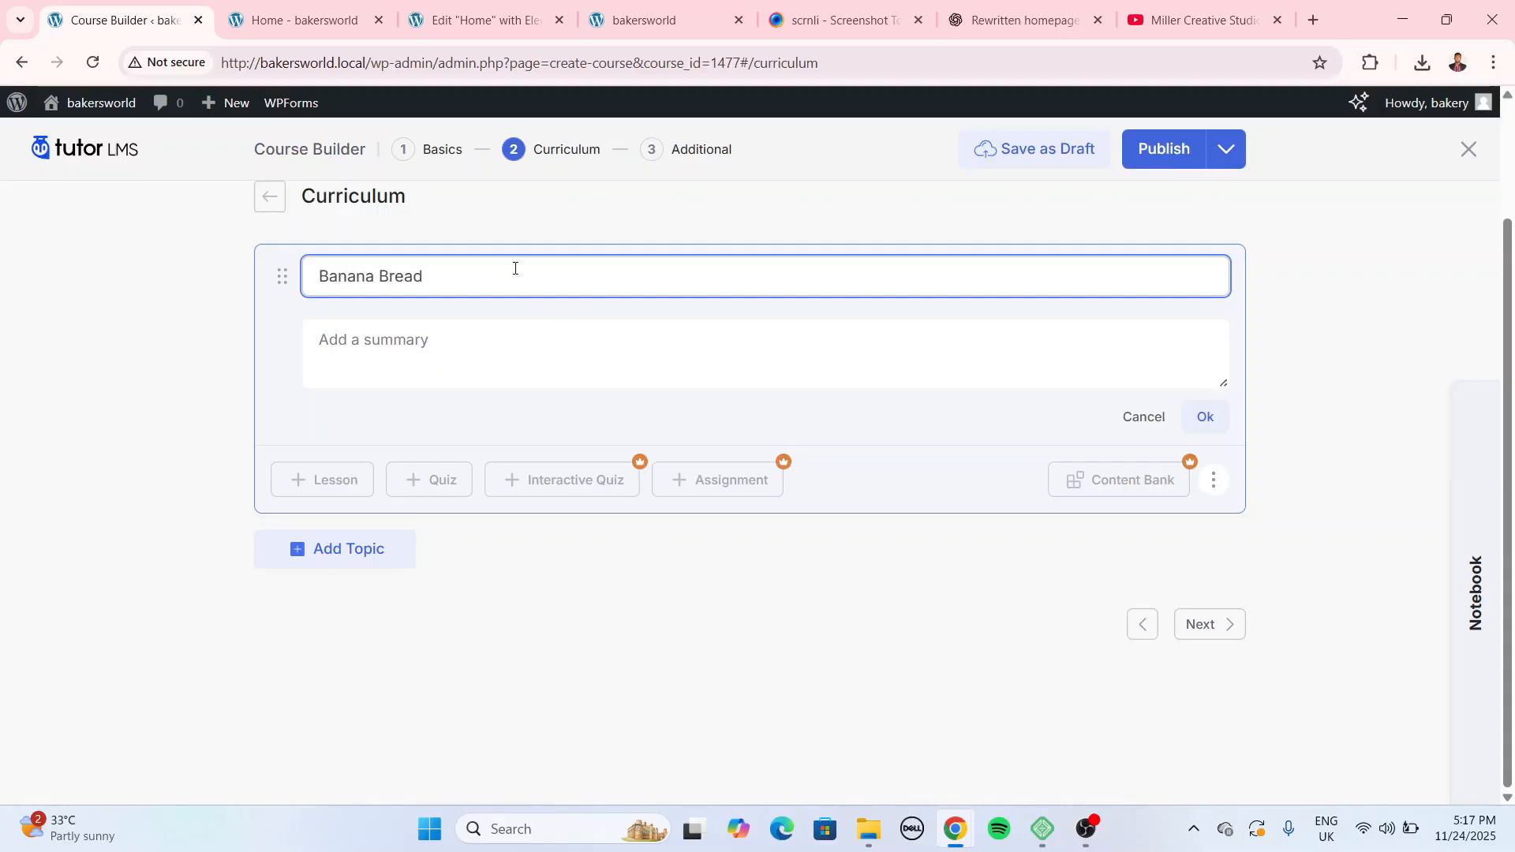
{"action": "type", "text": "DIY"}
{"action": "left_click", "coordinate": [521, 368]}
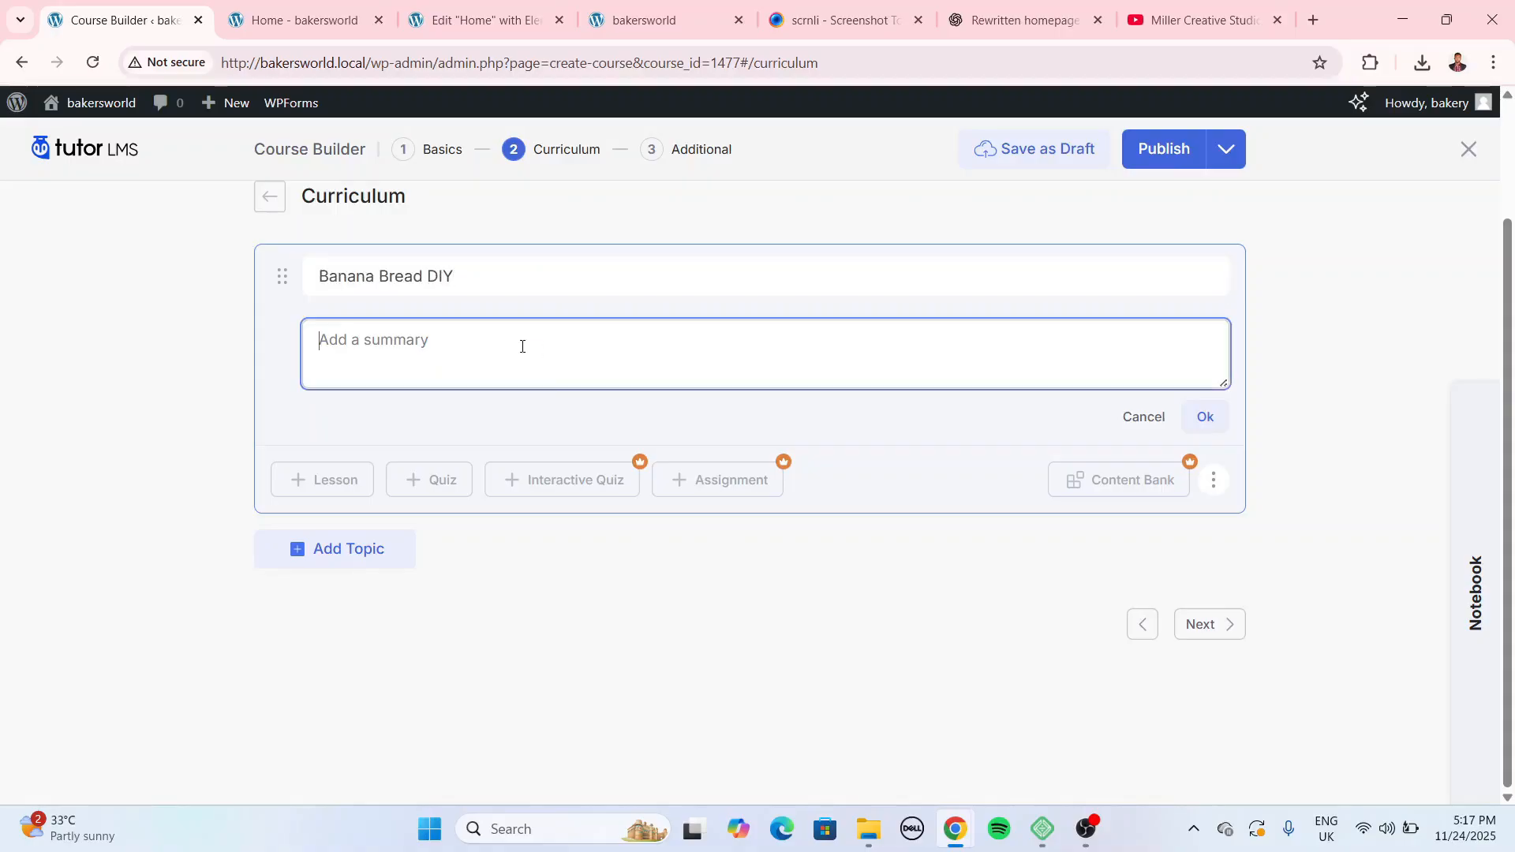
{"action": "type", "text": "THis is"}
{"action": "key", "text": "ctrl+a"}
{"action": "key", "text": "BackSpace"}
{"action": "type", "text": "This is the course."}
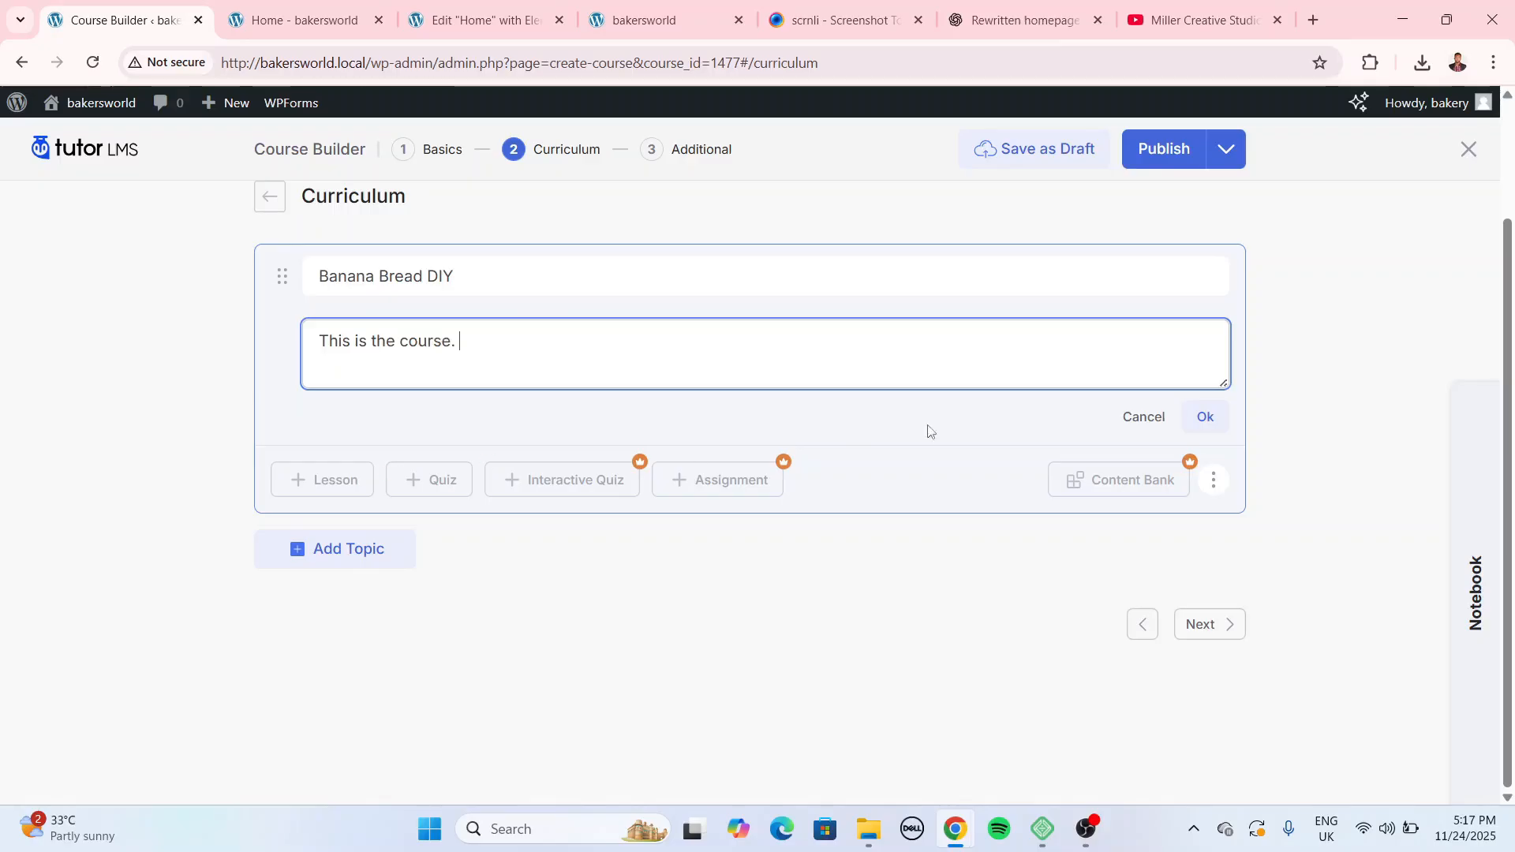
{"action": "left_click", "coordinate": [1204, 418]}
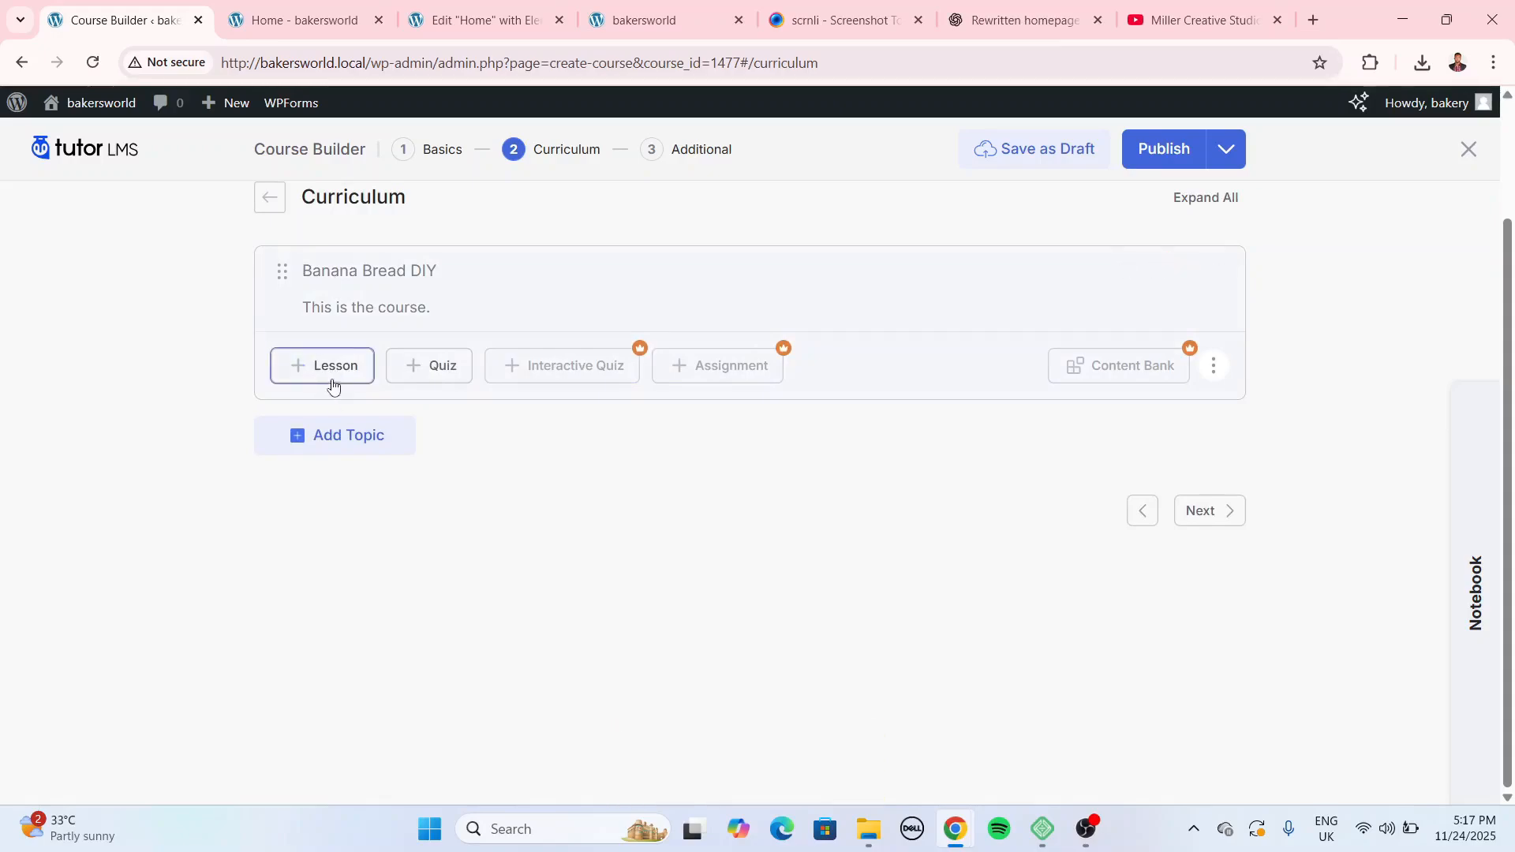
Add a lesson named "Banana Bread Course DIY" to the Banana Bread DIY topic and begin its content.
{"action": "left_click", "coordinate": [332, 385]}
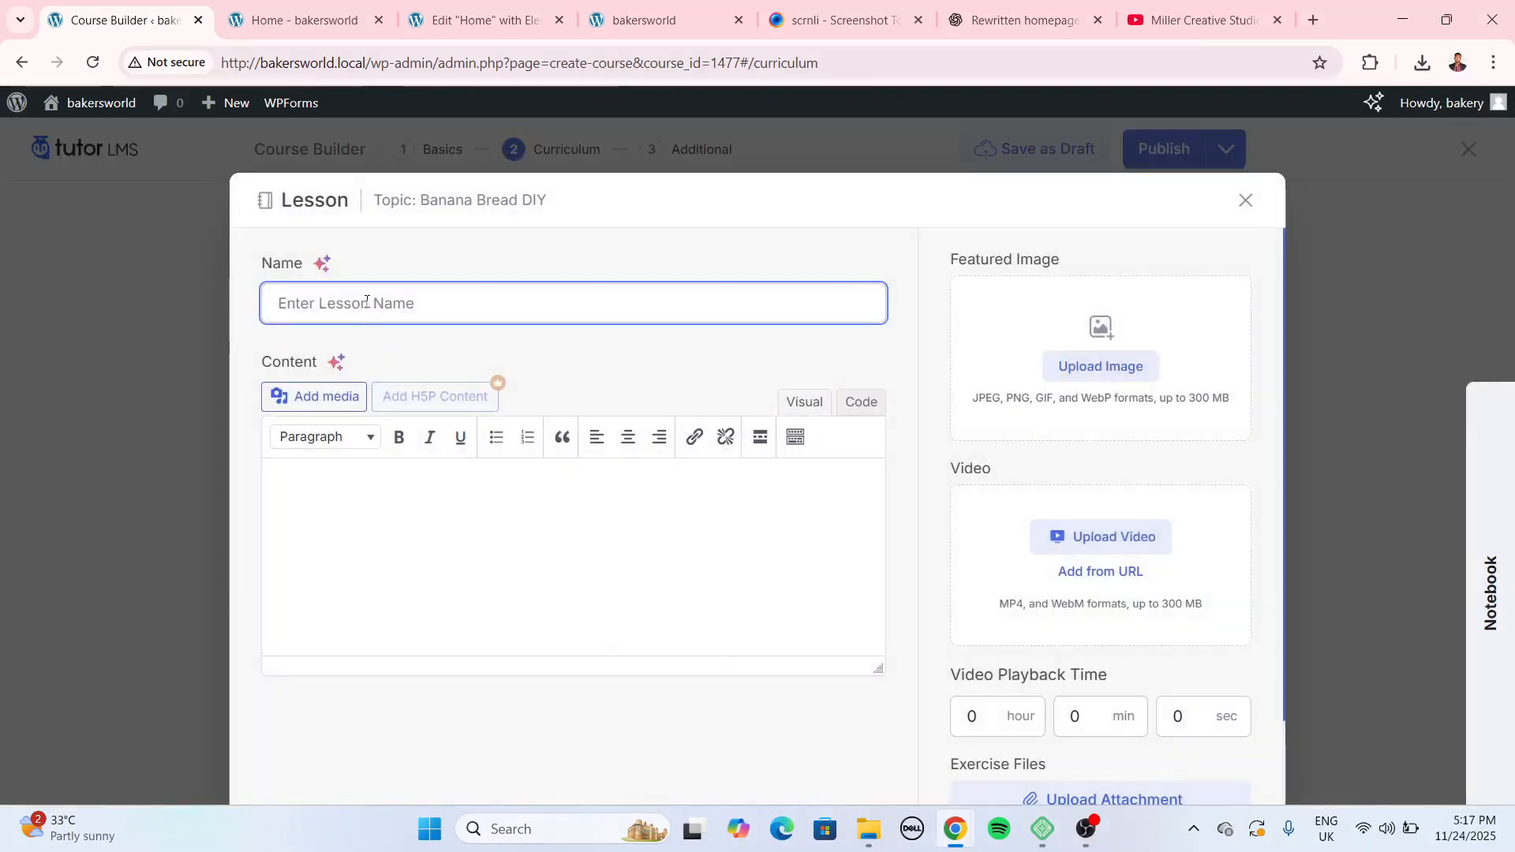
{"action": "type", "text": "Banana"}
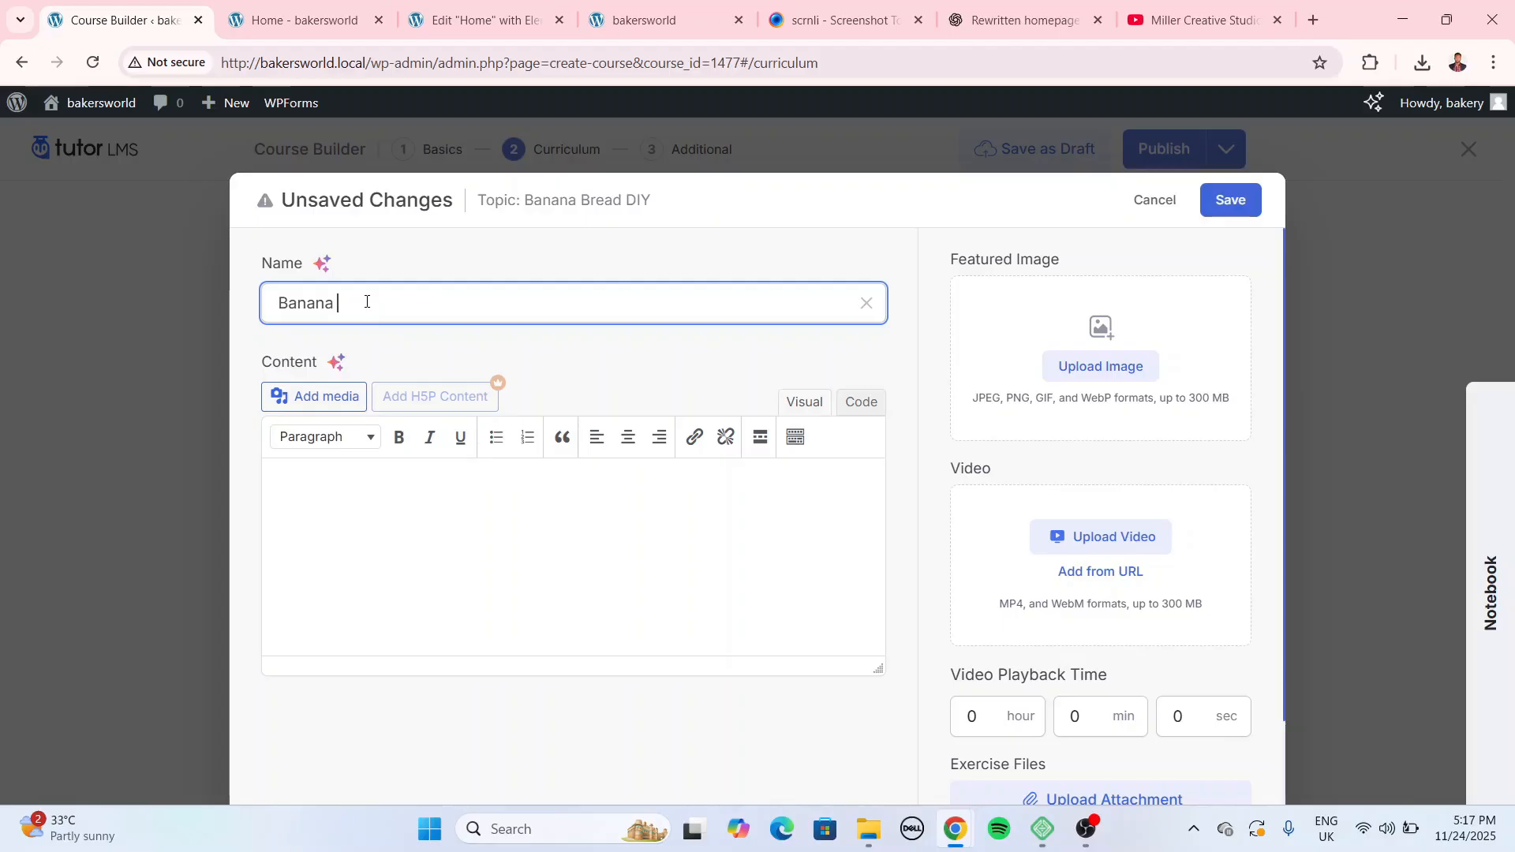
{"action": "type", "text": " Bread Course DIY"}
{"action": "left_click", "coordinate": [499, 543]}
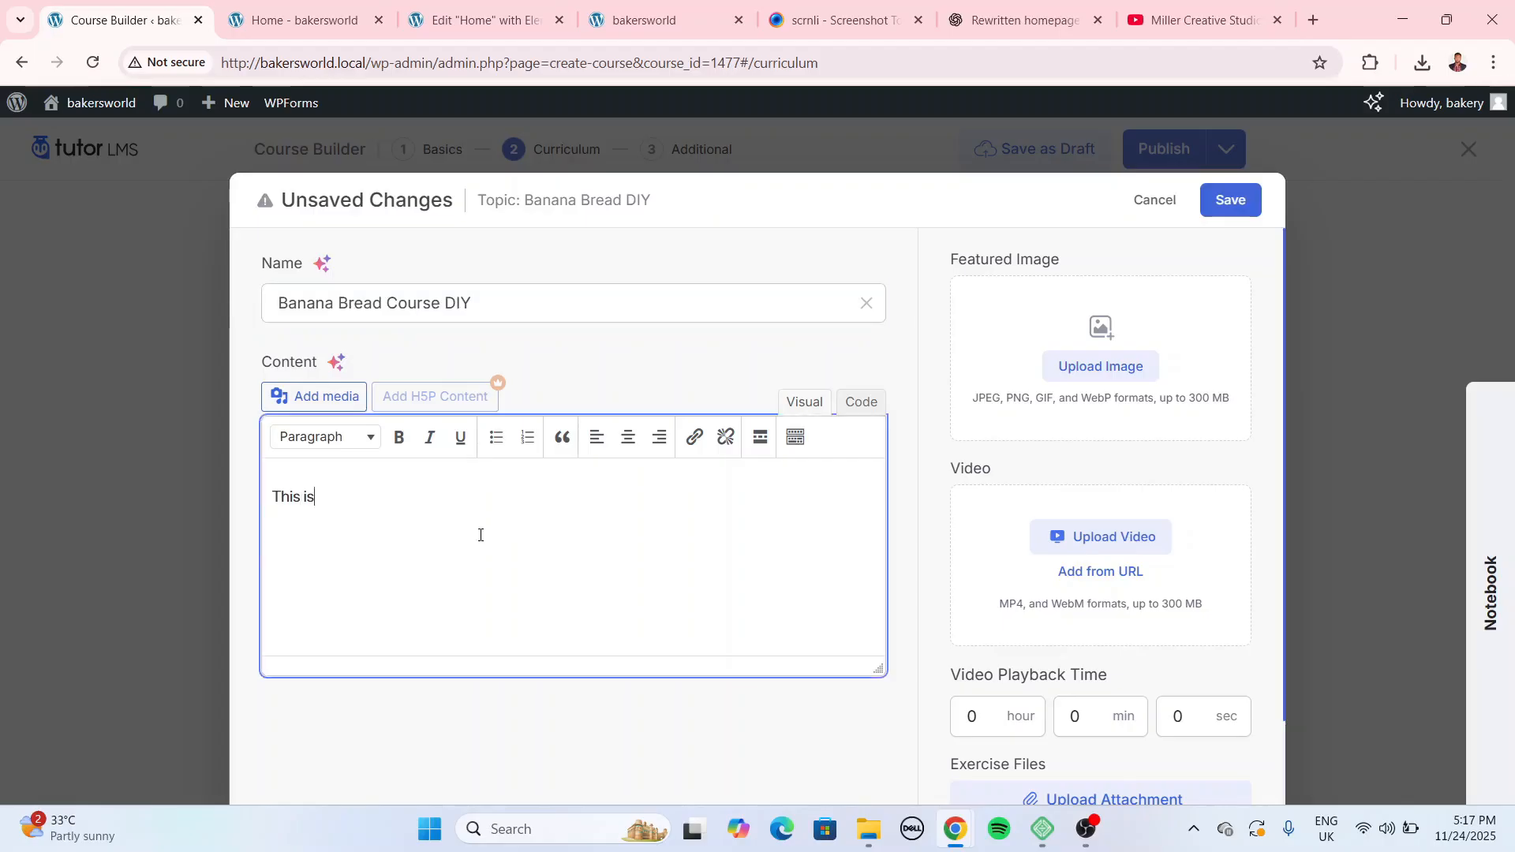
Enter "This is the course." as the lesson content and set the image of gingerbread cookies being iced as the featured image.
{"action": "type", "text": "This is the course."}
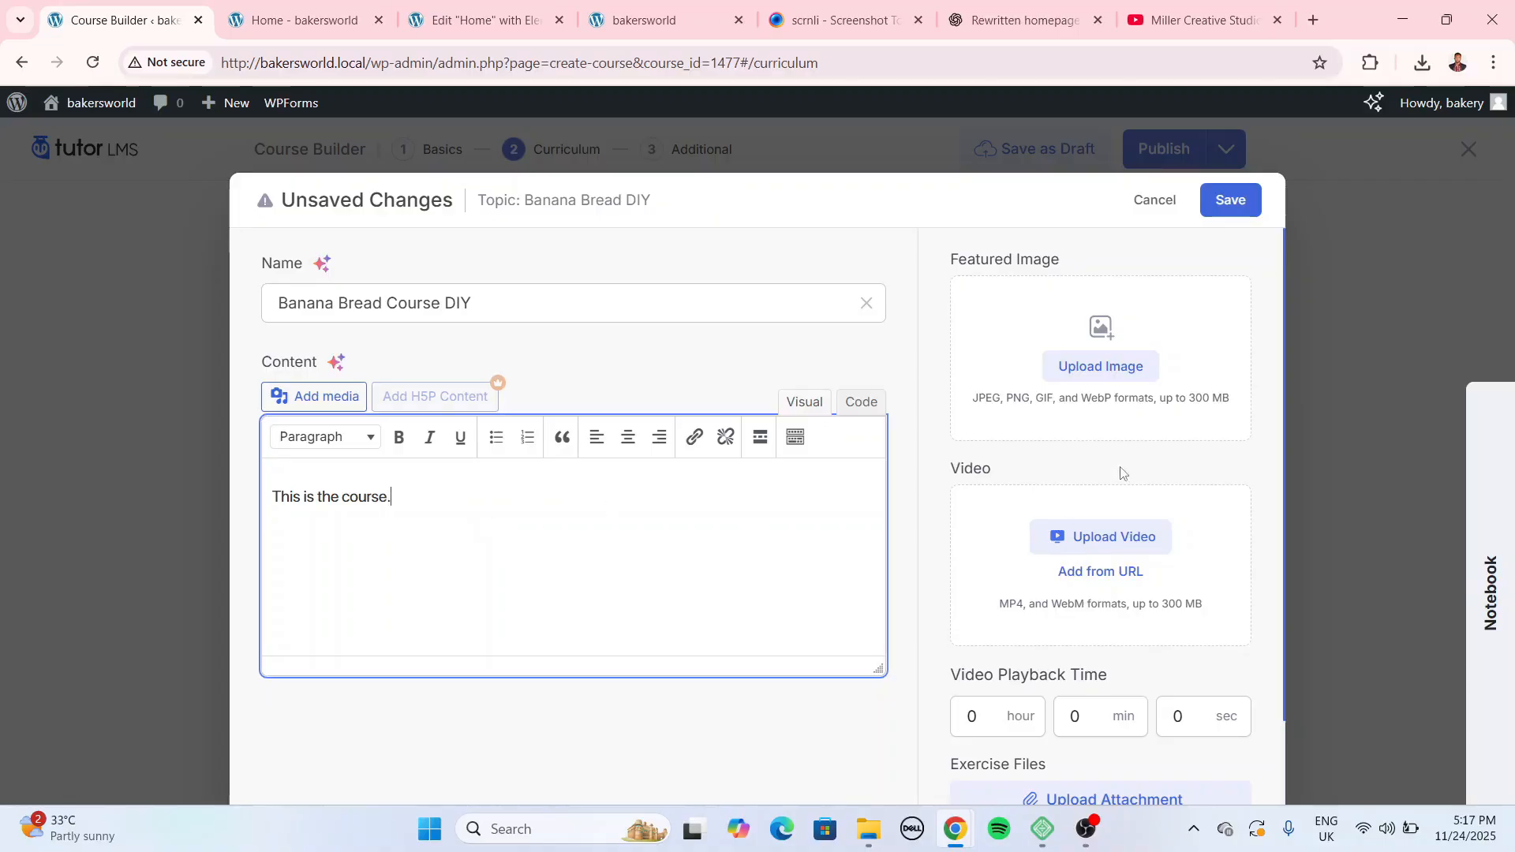
{"action": "left_click", "coordinate": [1107, 378]}
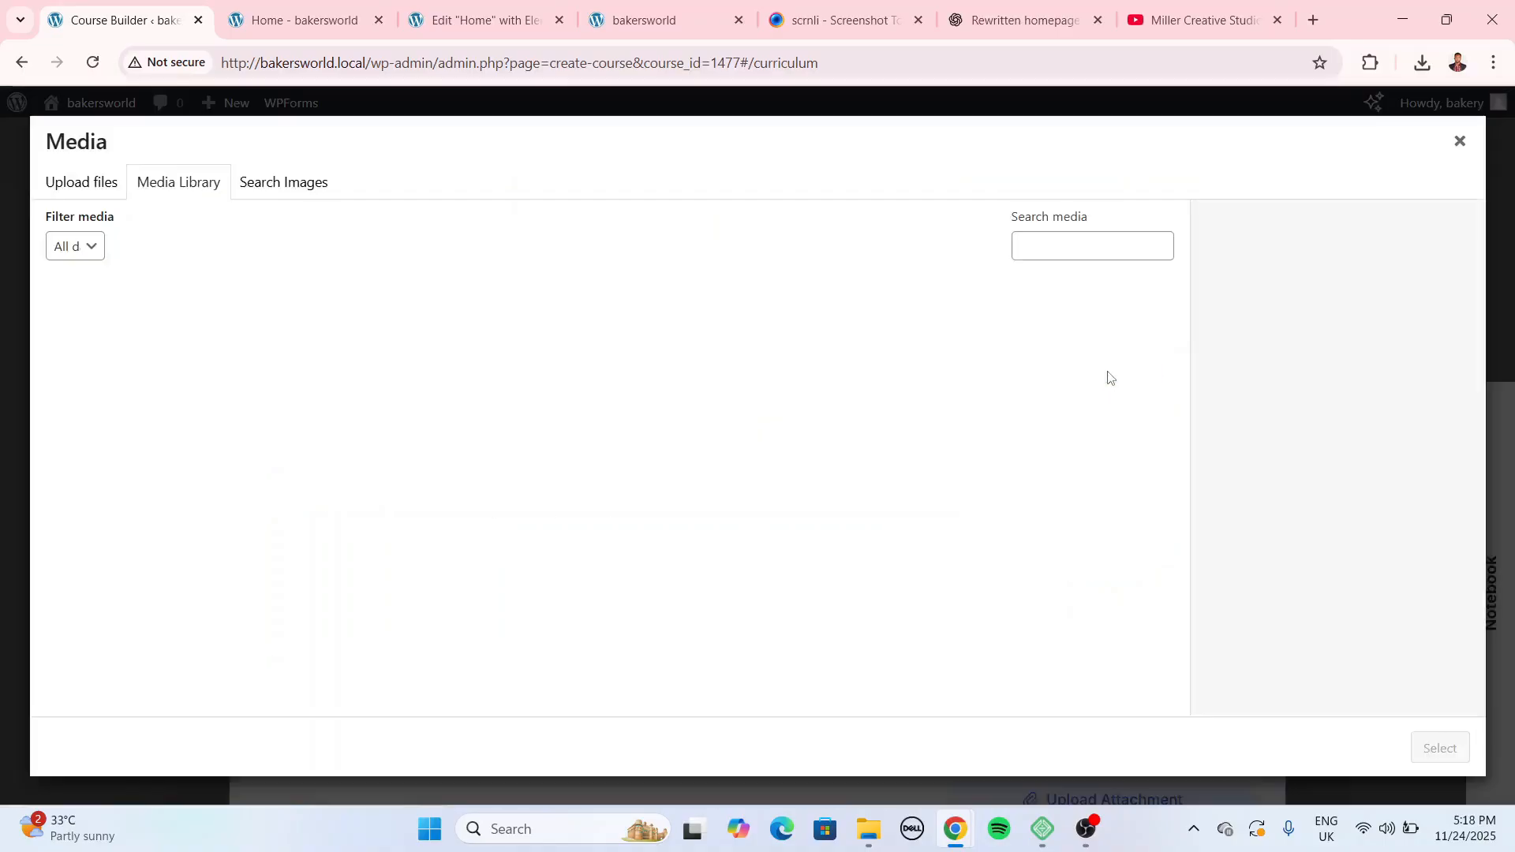
{"action": "left_click", "coordinate": [273, 340]}
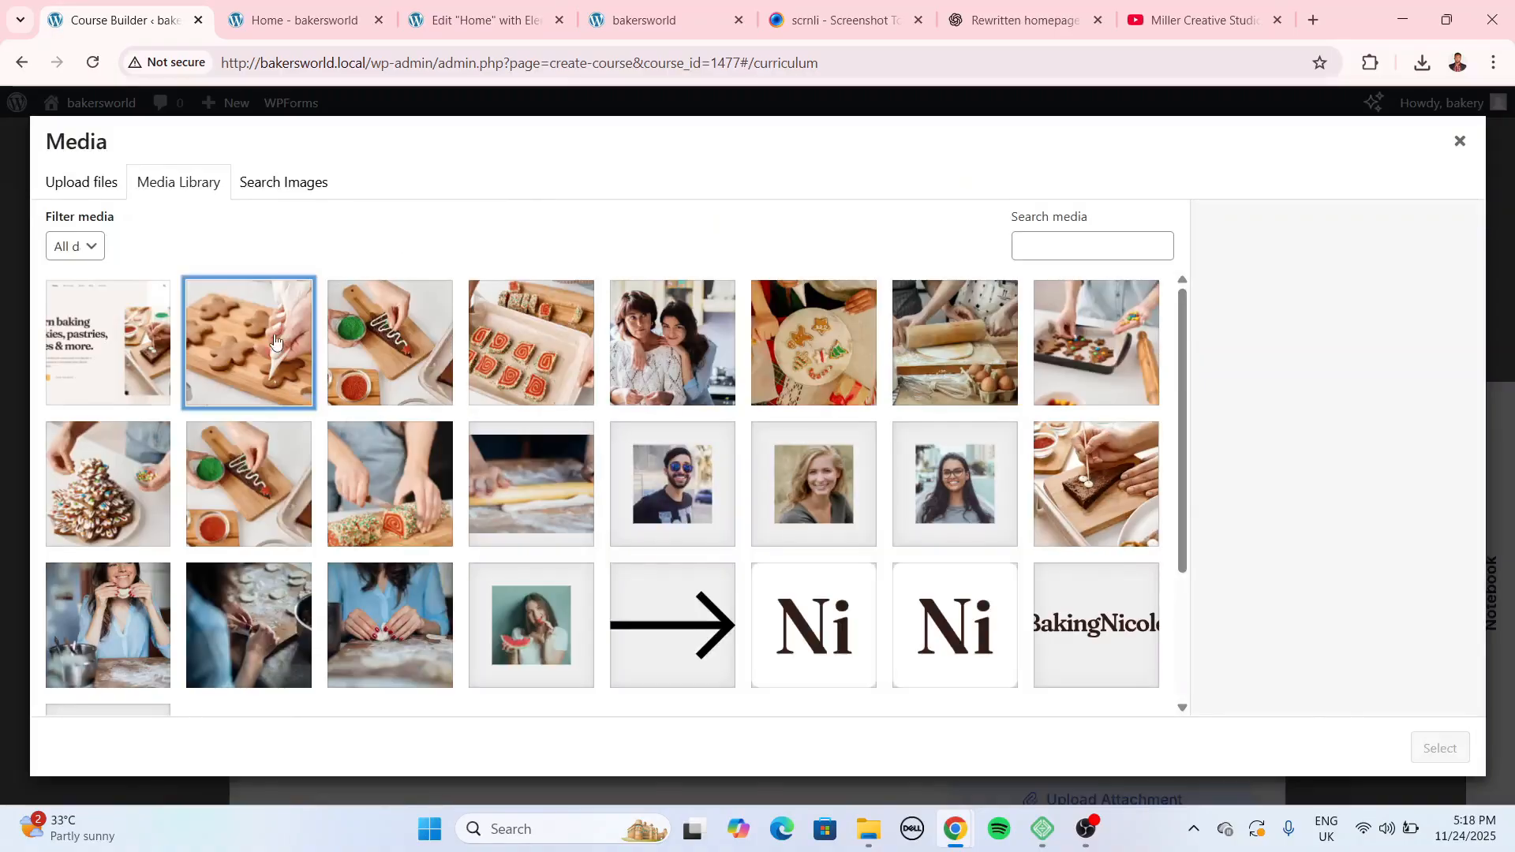
{"action": "left_click", "coordinate": [1434, 746]}
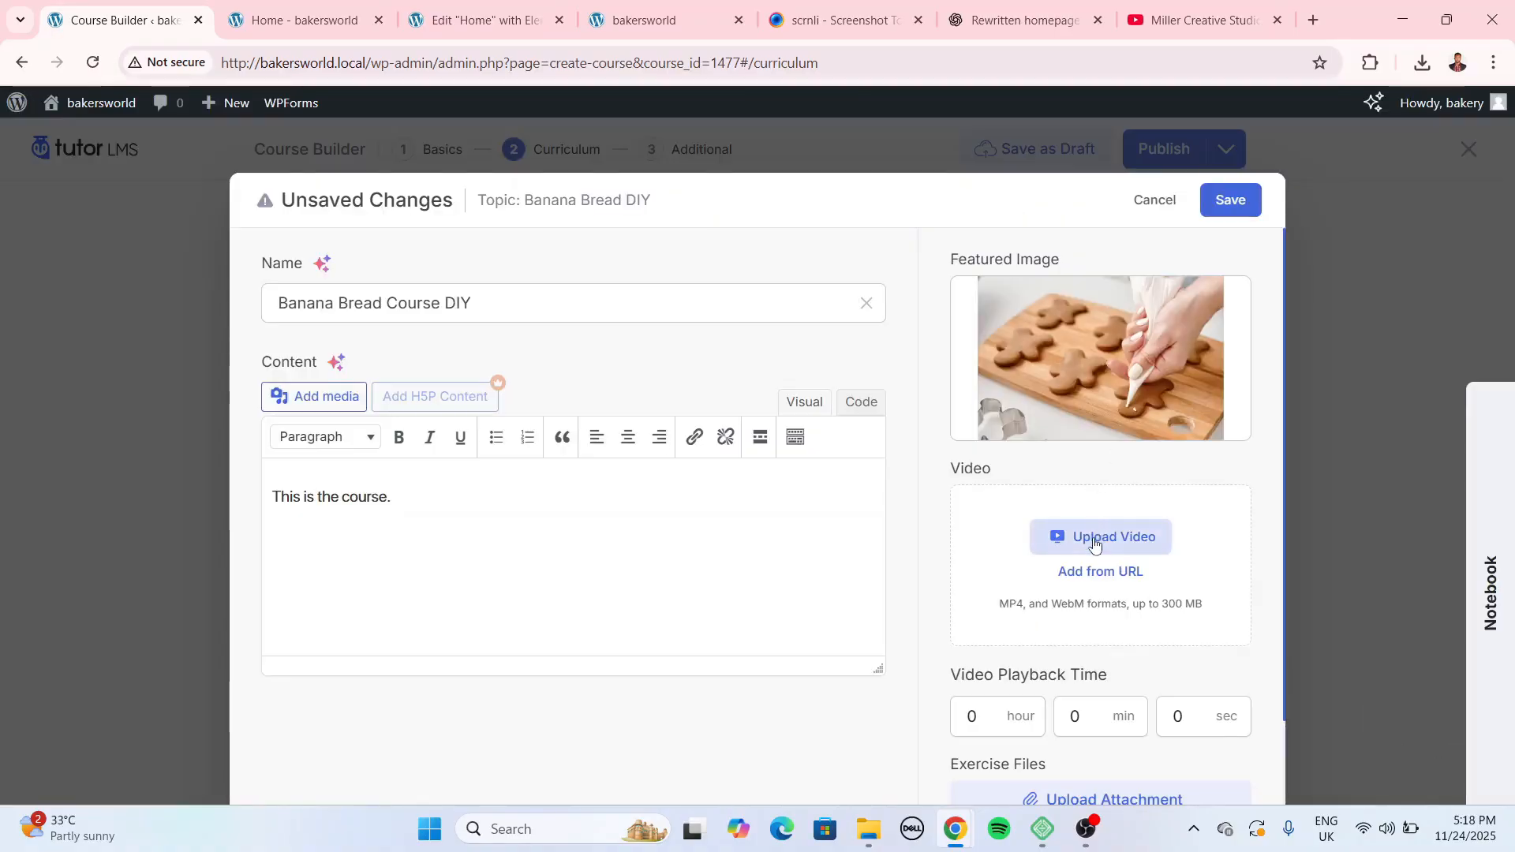
{"action": "left_click", "coordinate": [1100, 571]}
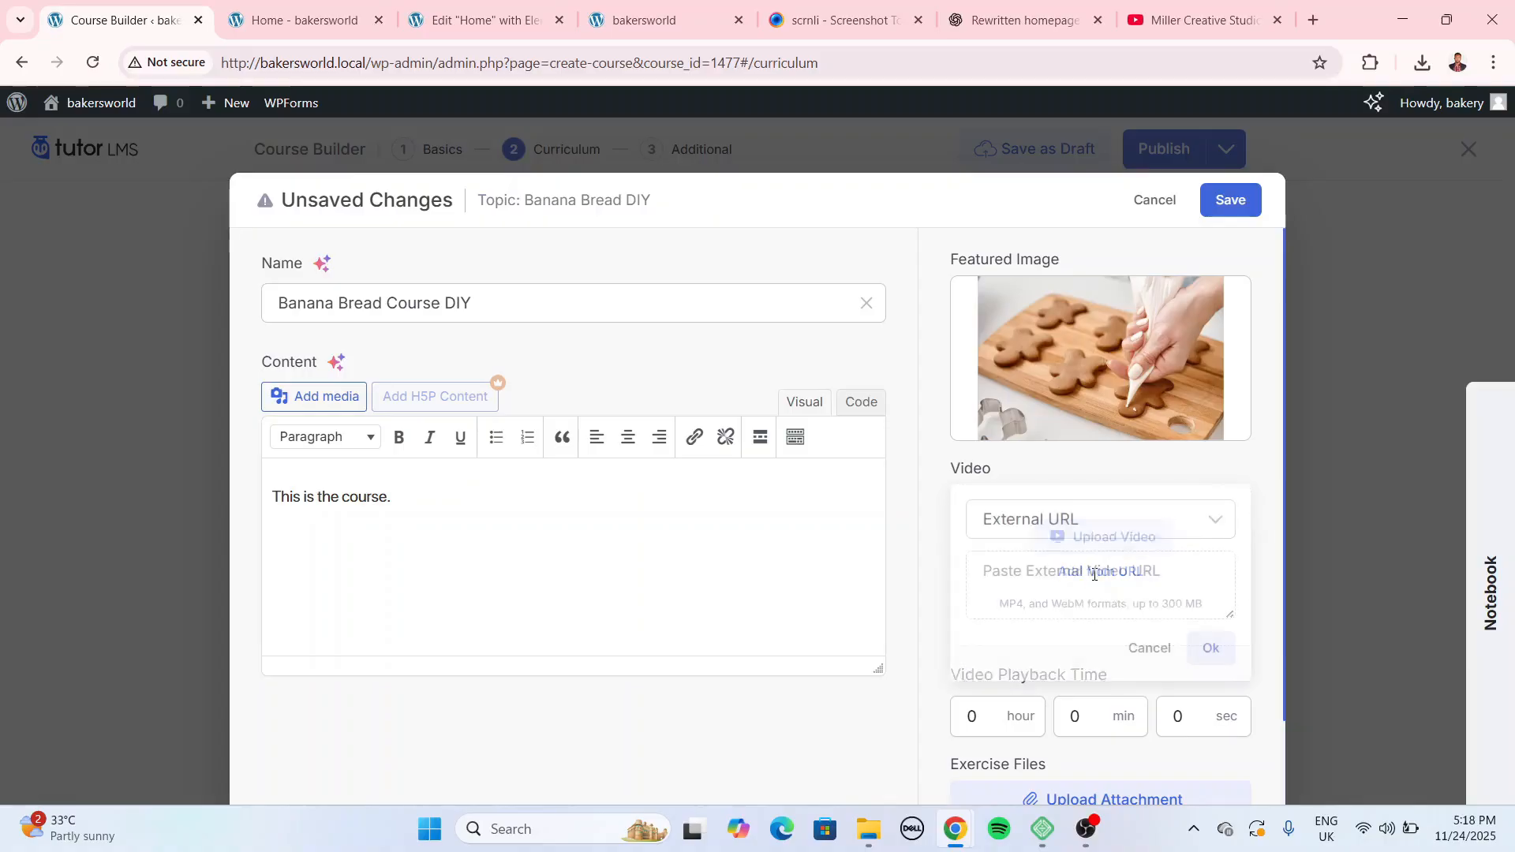
{"action": "left_click", "coordinate": [1067, 533]}
{"action": "left_click", "coordinate": [1068, 602]}
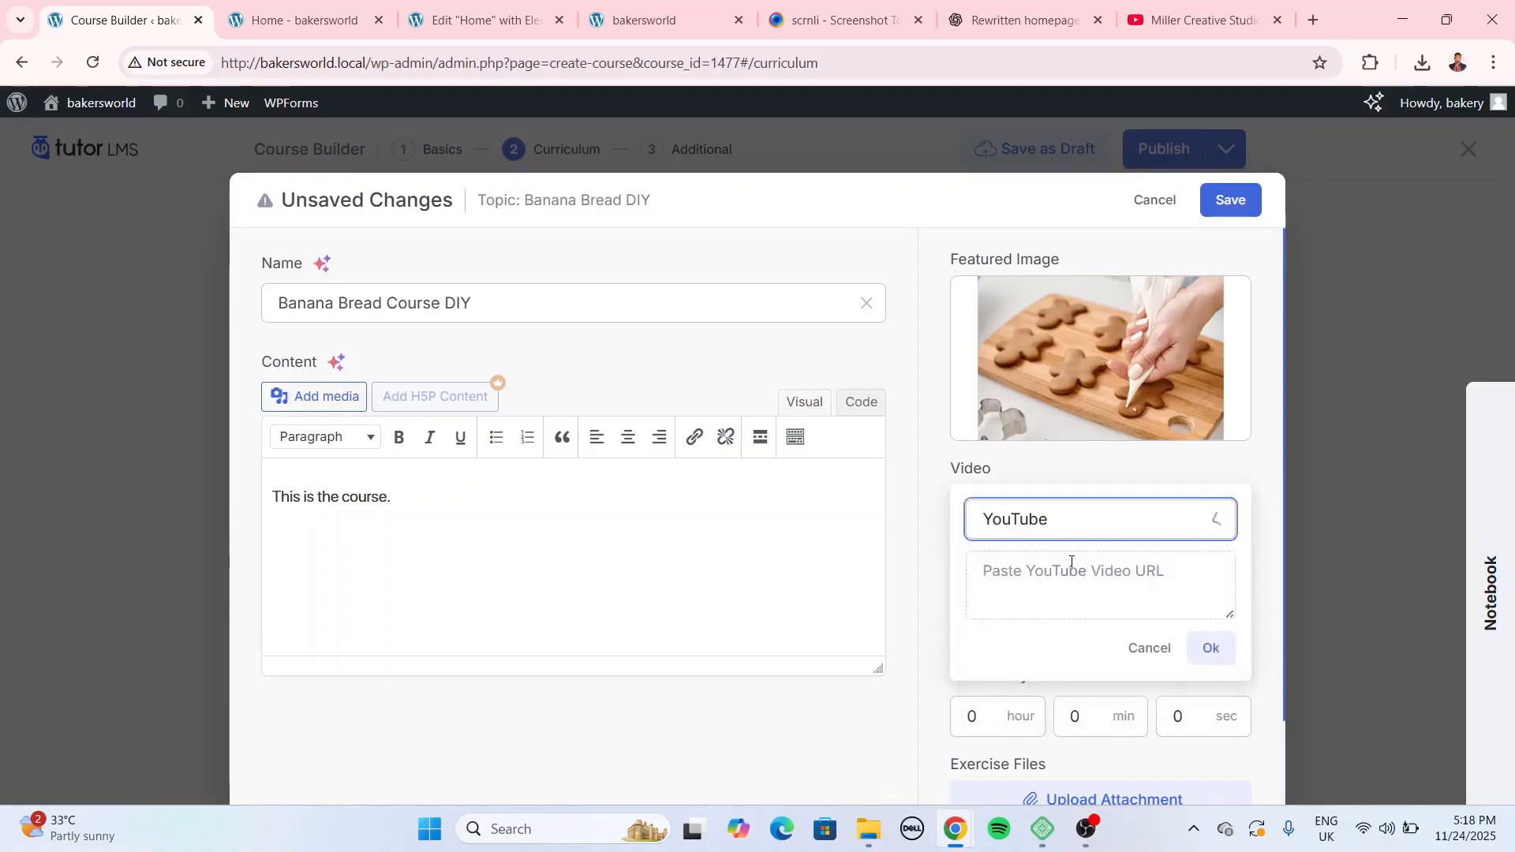
{"action": "left_click", "coordinate": [1088, 580]}
{"action": "type", "text": "https://youtu.be/EqpmiDKTbIE?si=ZvE4YU7QcrMmVEc4"}
{"action": "left_click", "coordinate": [1210, 648]}
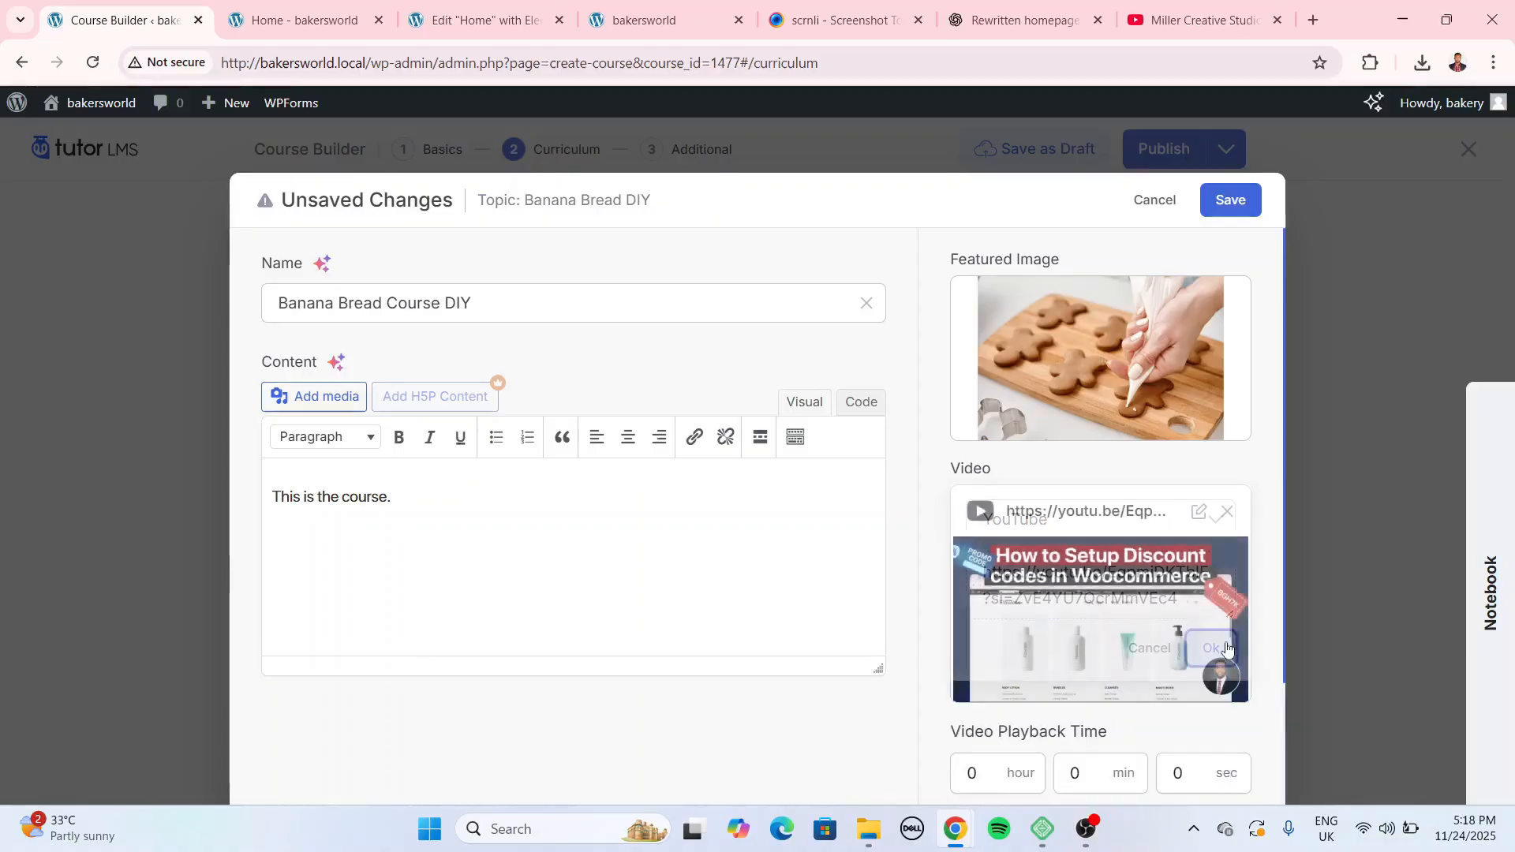
Set the lesson's video playback time to 1 hour, 12 minutes and 36 seconds.
{"action": "scroll", "coordinate": [956, 494], "scroll_direction": "down", "scroll_amount": 2}
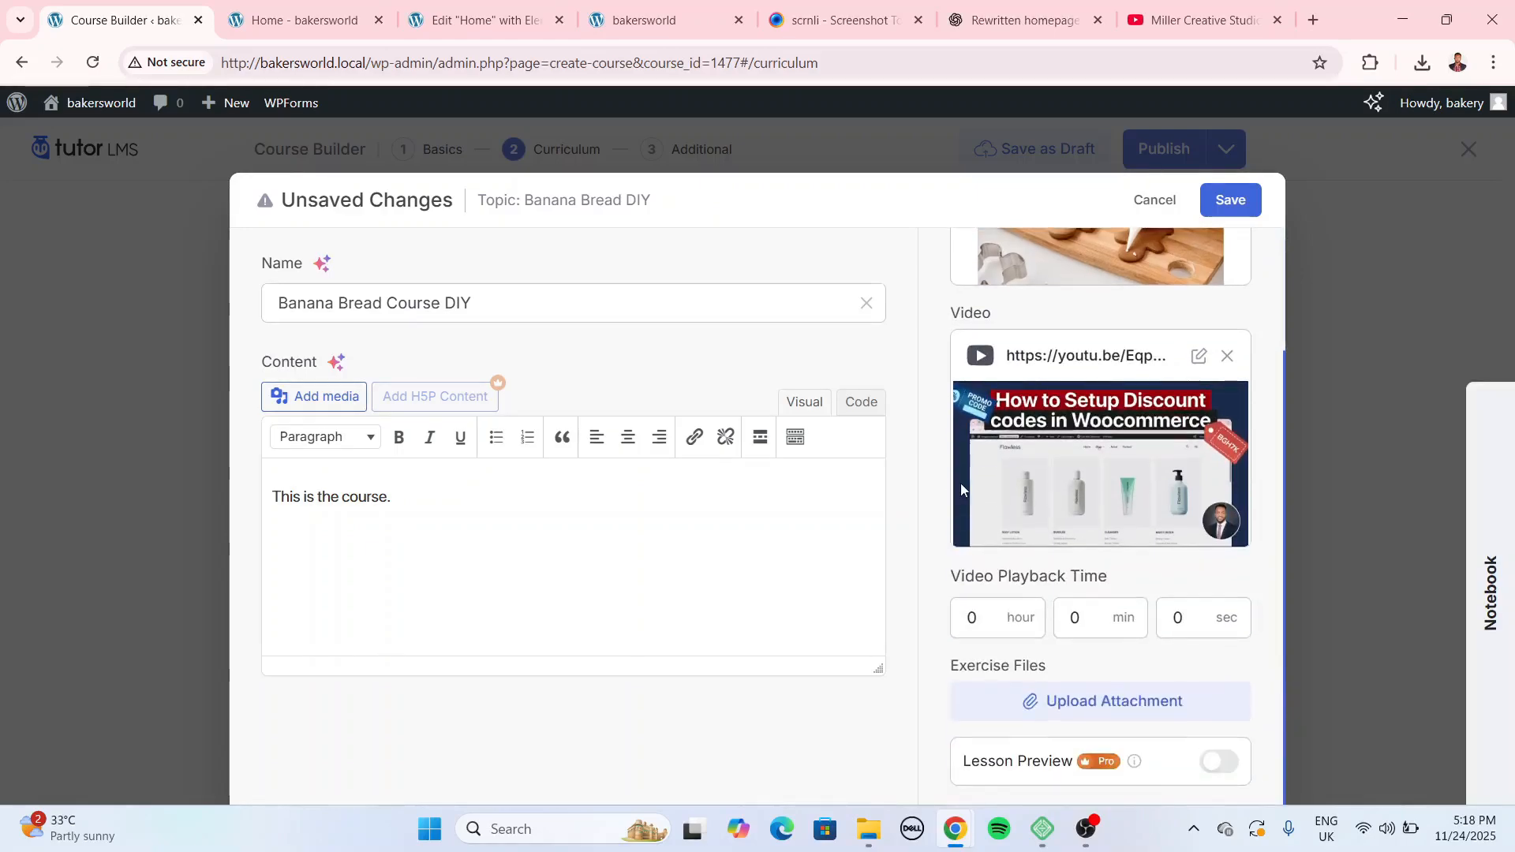
{"action": "left_click", "coordinate": [966, 618]}
{"action": "type", "text": "1"}
{"action": "left_click", "coordinate": [1079, 618]}
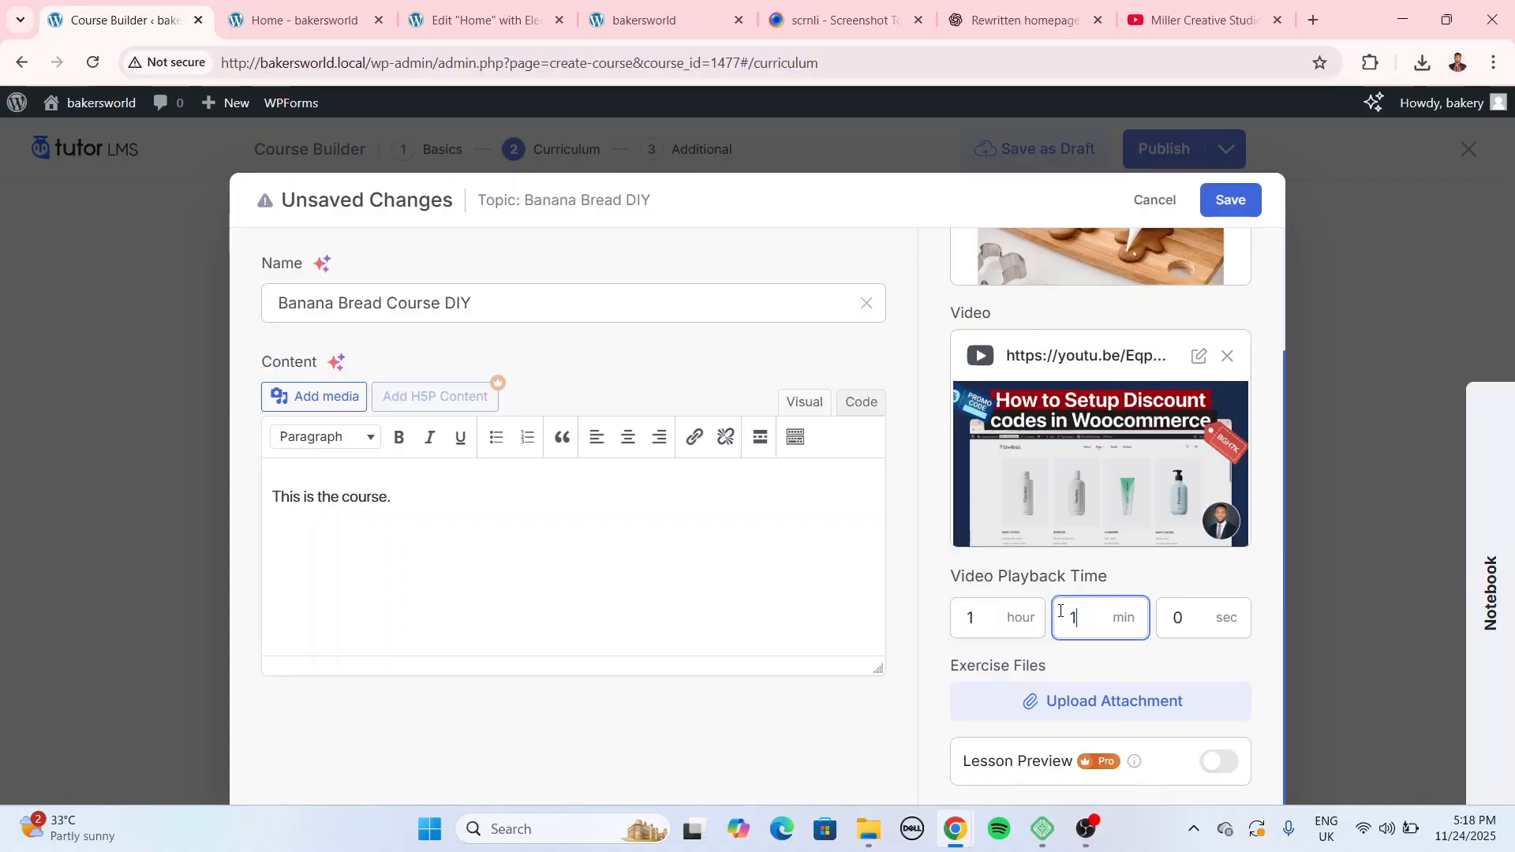
{"action": "type", "text": "12"}
{"action": "left_click", "coordinate": [1173, 611]}
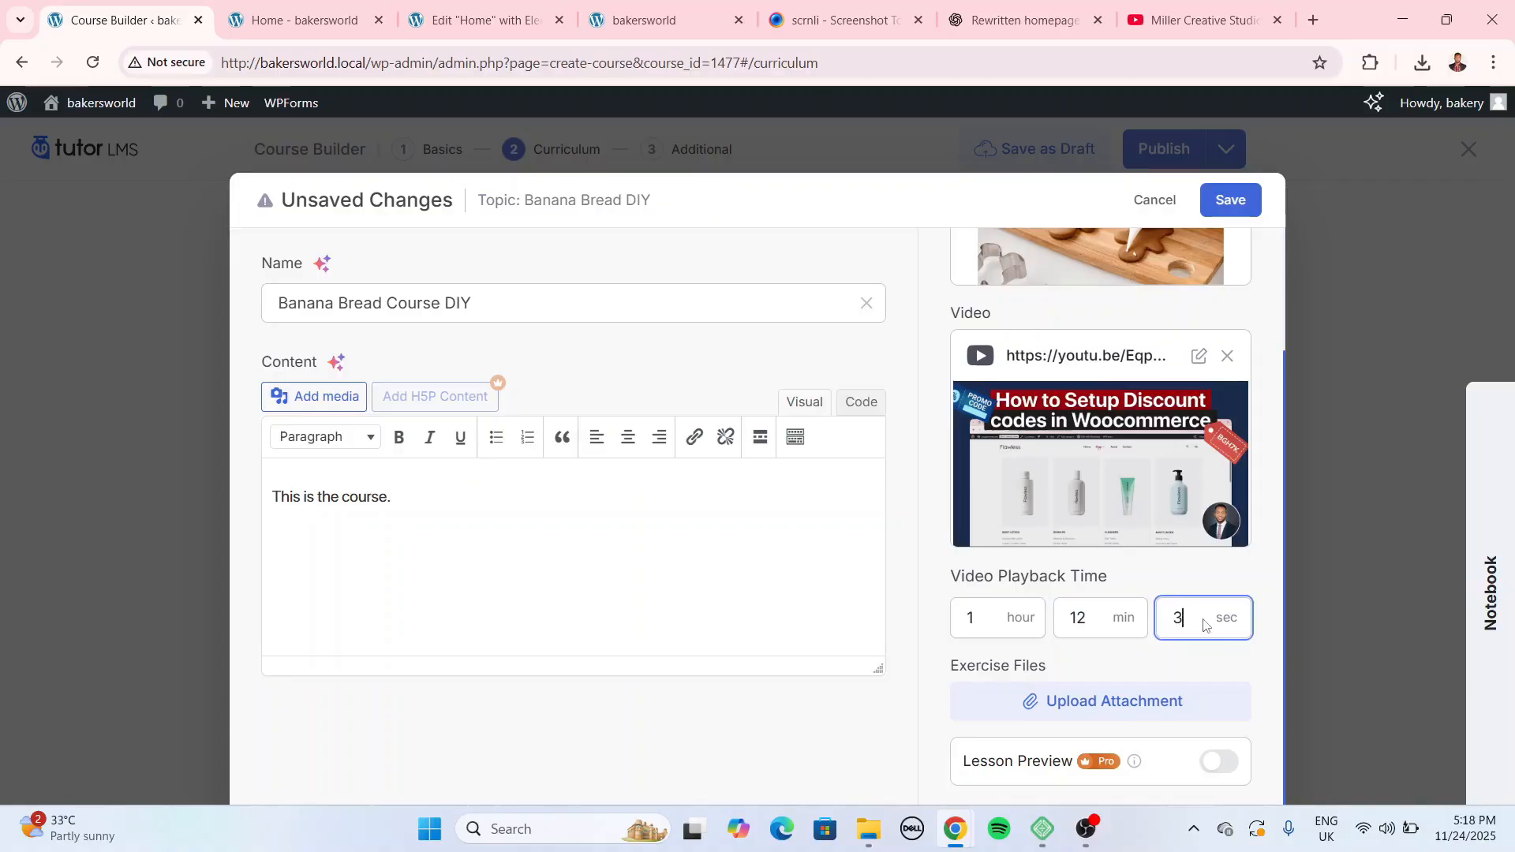
Check the exercise file picker, close it without attaching anything, and save the Banana Bread Course DIY lesson.
{"action": "left_click", "coordinate": [1075, 702]}
{"action": "left_click", "coordinate": [1460, 142]}
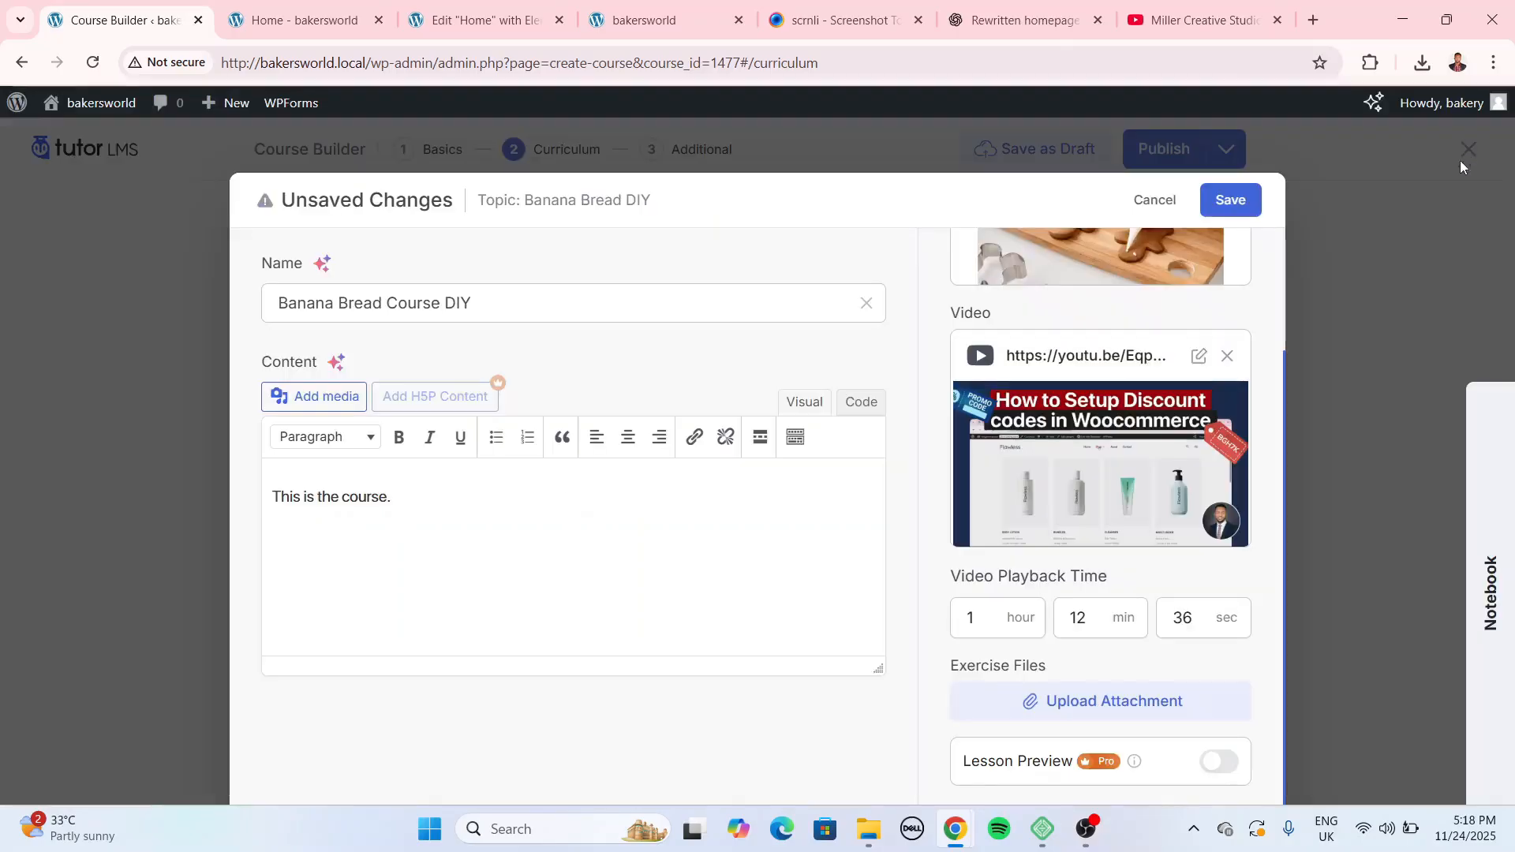
{"action": "scroll", "coordinate": [920, 494], "scroll_direction": "up", "scroll_amount": 2}
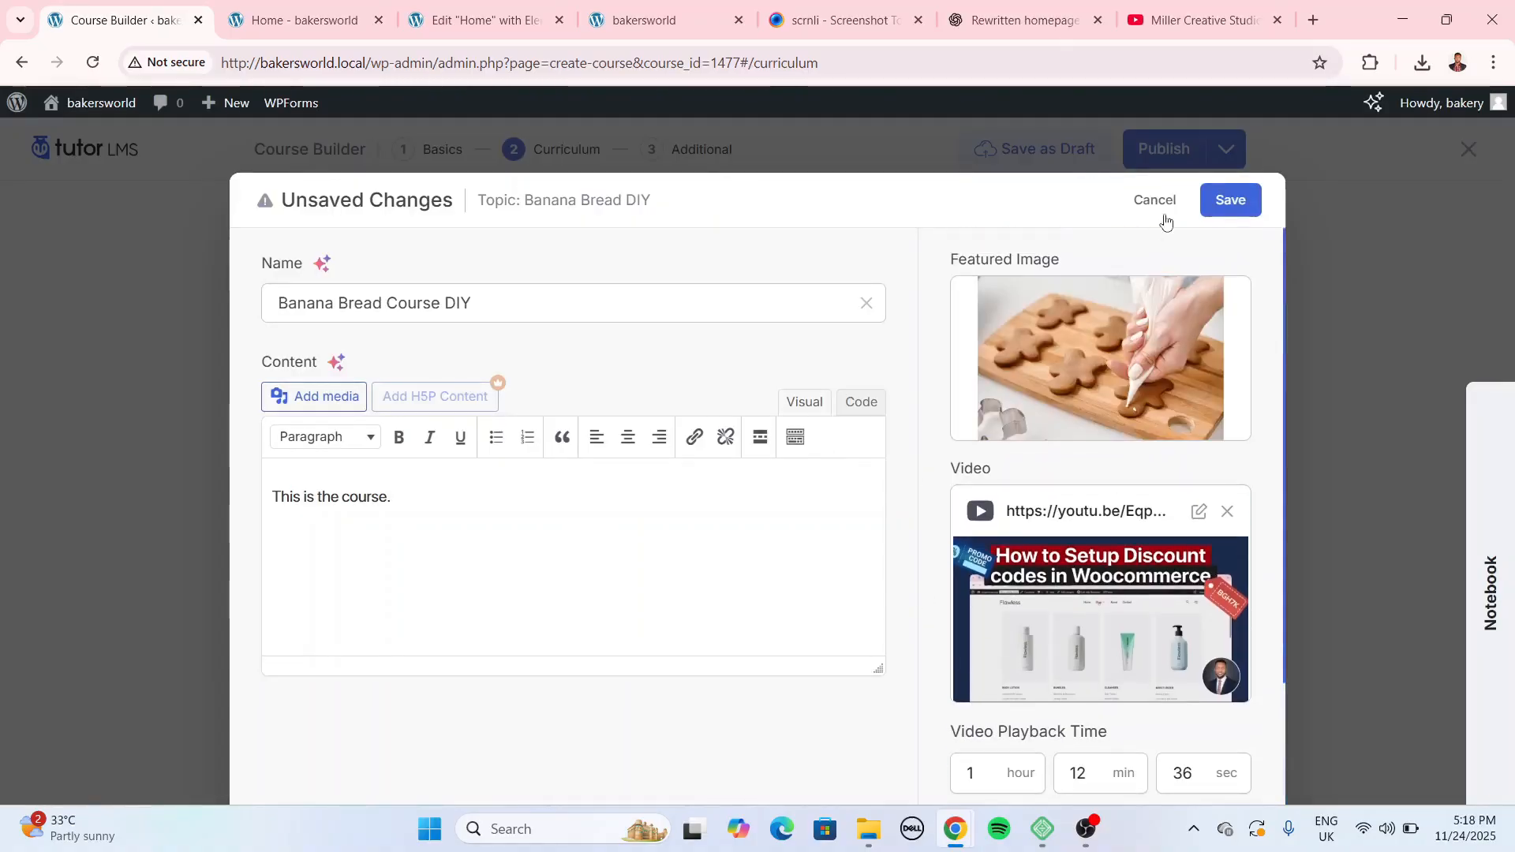
{"action": "left_click", "coordinate": [1227, 199]}
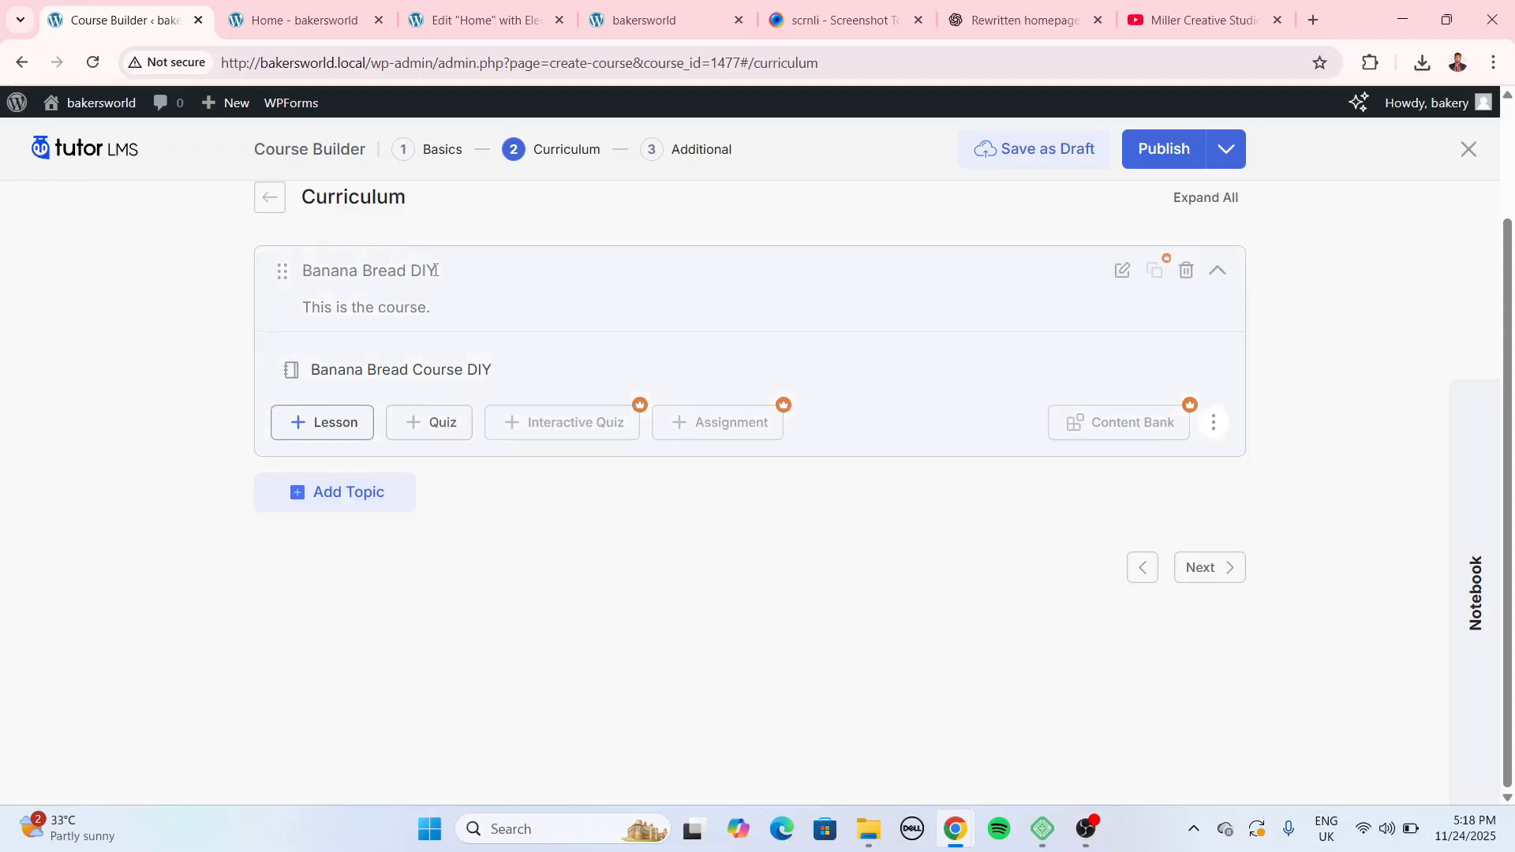
View a blank lesson form for the Banana Bread DIY topic and close it without adding anything.
{"action": "left_click", "coordinate": [357, 427]}
{"action": "left_click", "coordinate": [1245, 197]}
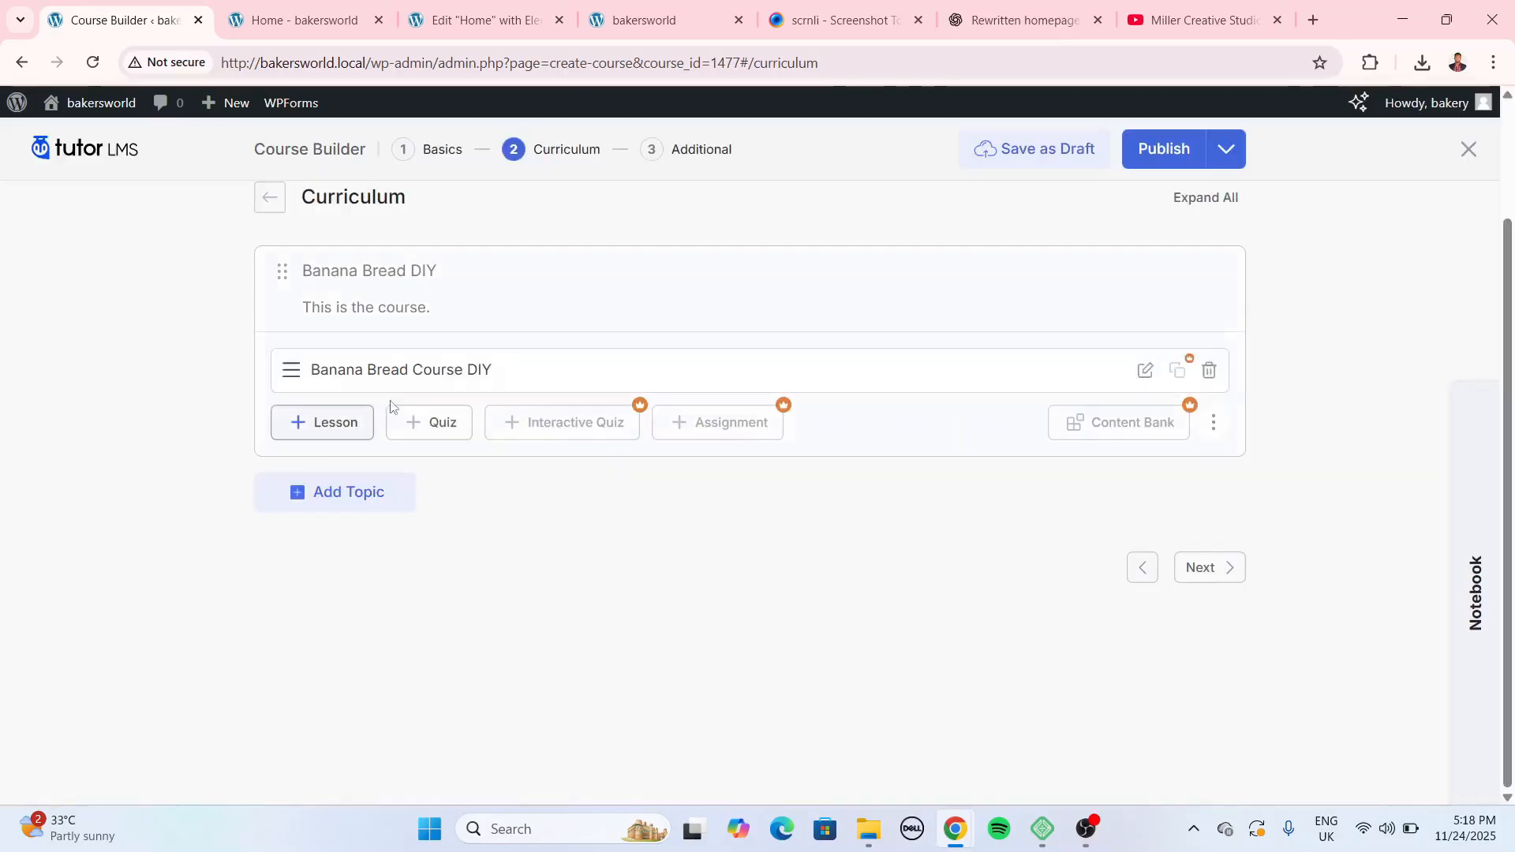
Add a second topic to the curriculum with the title "Banana Bread Large Scale".
{"action": "left_click", "coordinate": [349, 494]}
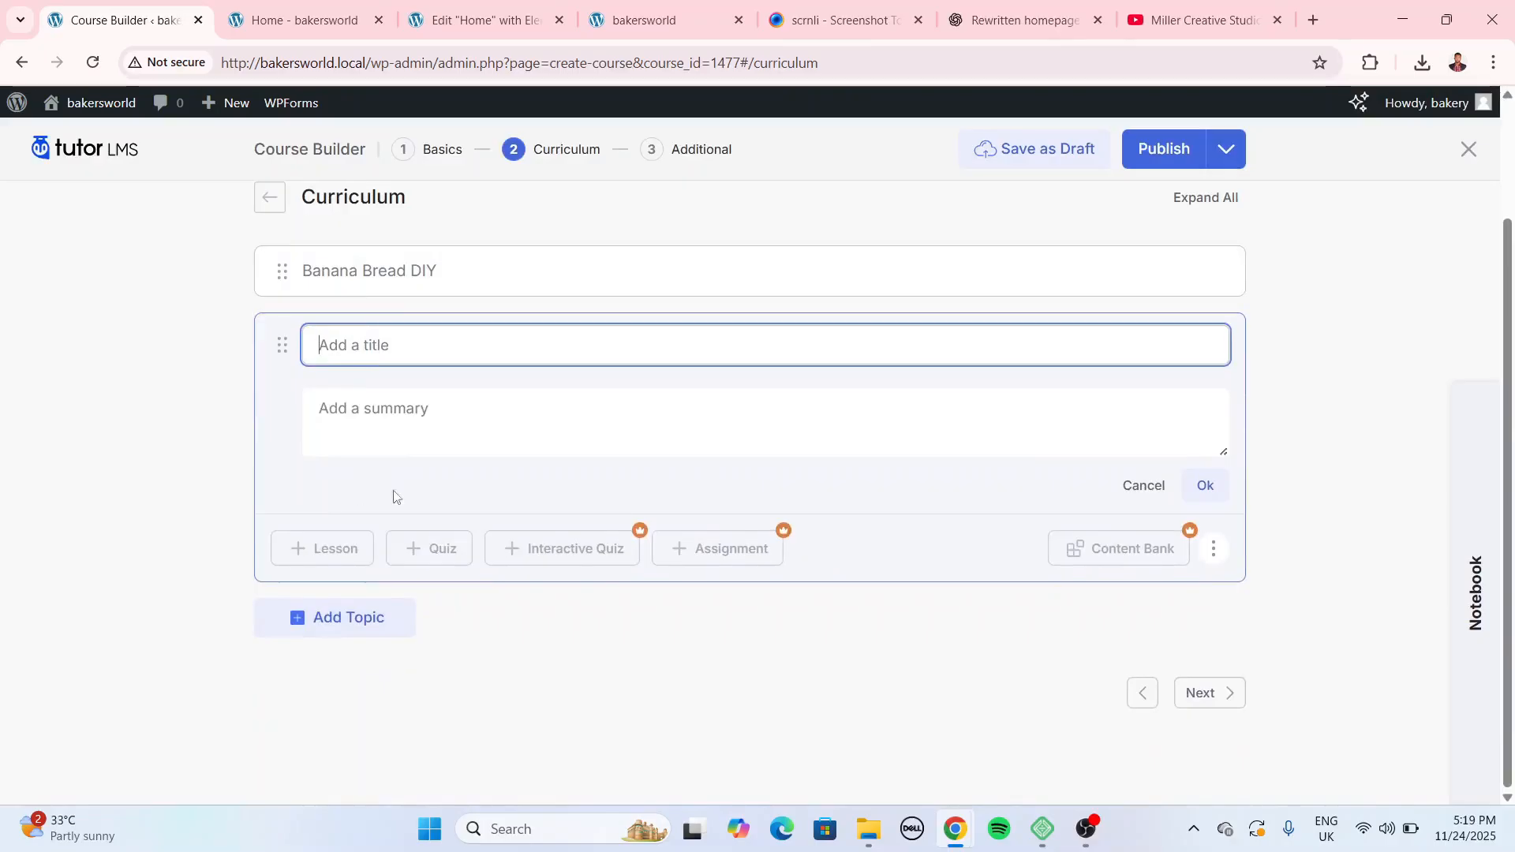
{"action": "type", "text": "Banana"}
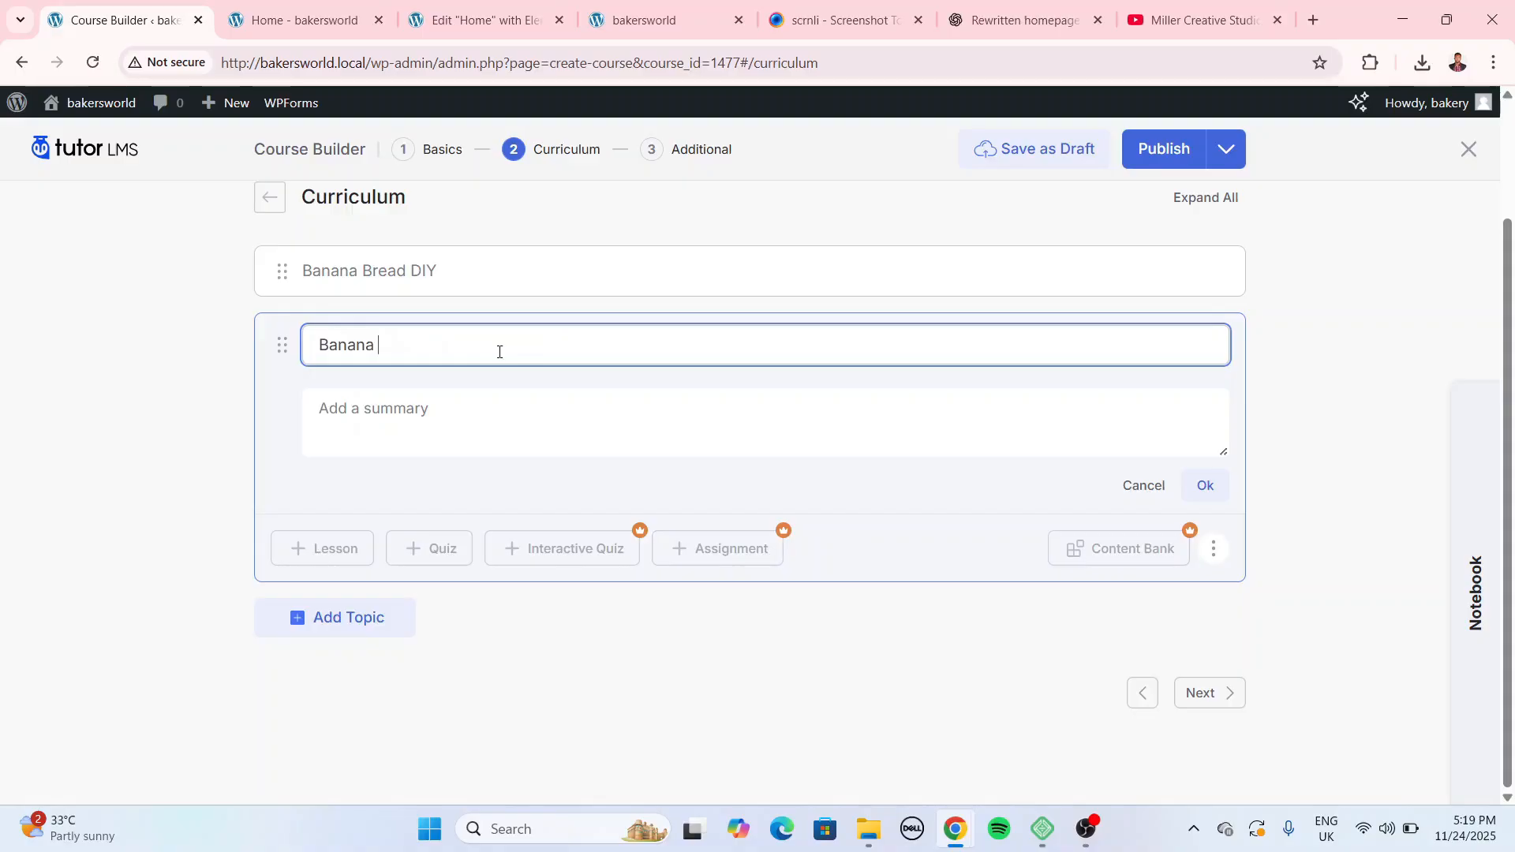
{"action": "type", "text": " D"}
{"action": "key", "text": "BackSpace"}
{"action": "type", "text": "Bread Large Scale"}
{"action": "left_click", "coordinate": [479, 407]}
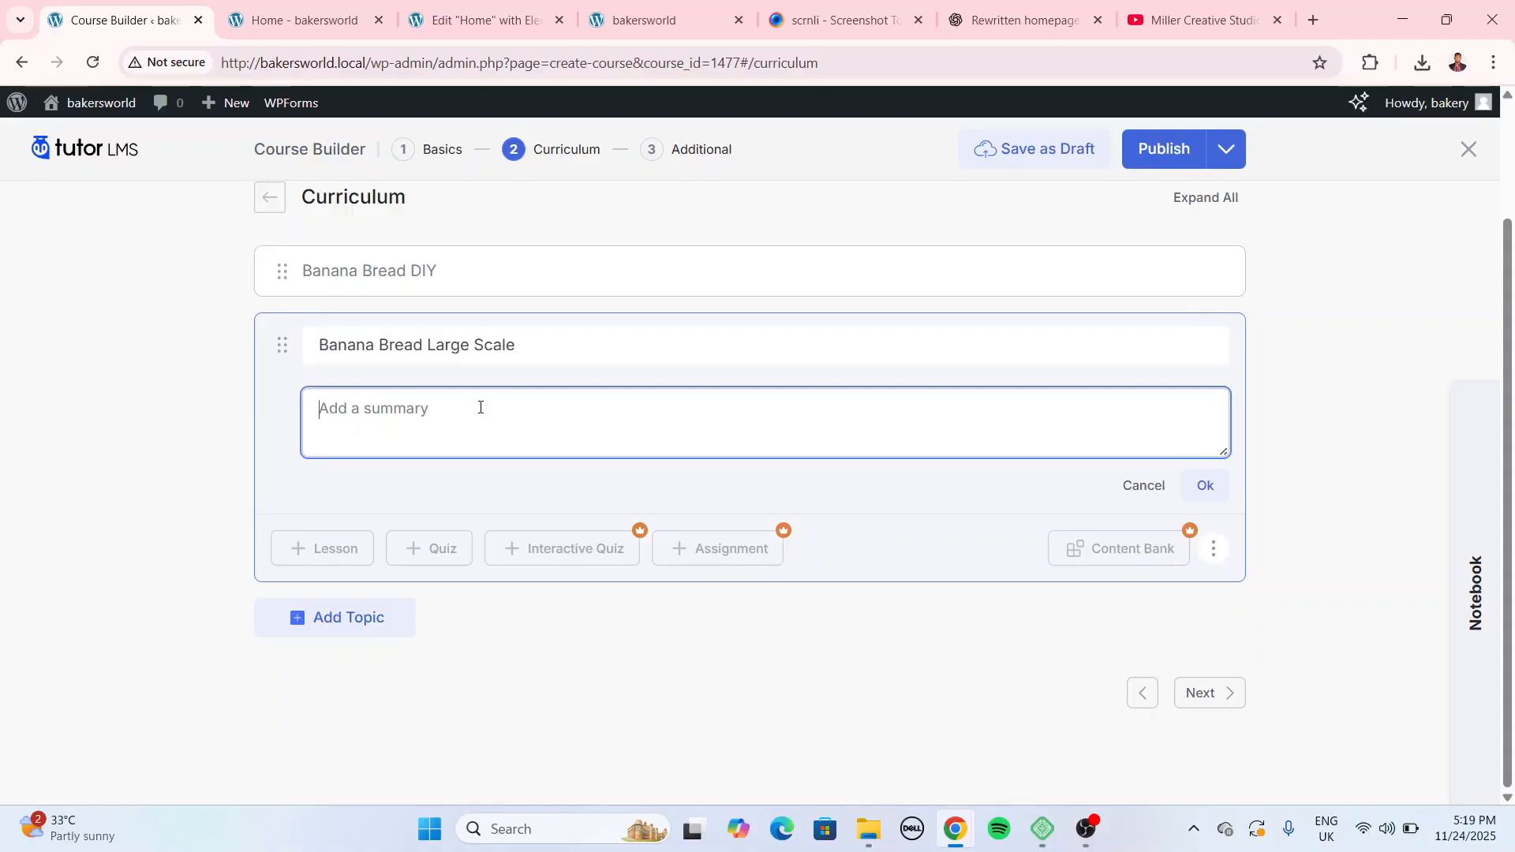
Enter "This is the course." as the new topic's summary and save the topic.
{"action": "type", "text": "This isbthe"}
{"action": "key", "text": "BackSpace"}
{"action": "key", "text": "BackSpace"}
{"action": "key", "text": "BackSpace"}
{"action": "key", "text": "BackSpace"}
{"action": "key", "text": "BackSpace"}
{"action": "key", "text": "BackSpace"}
{"action": "key", "text": "BackSpace"}
{"action": "type", "text": "is the course."}
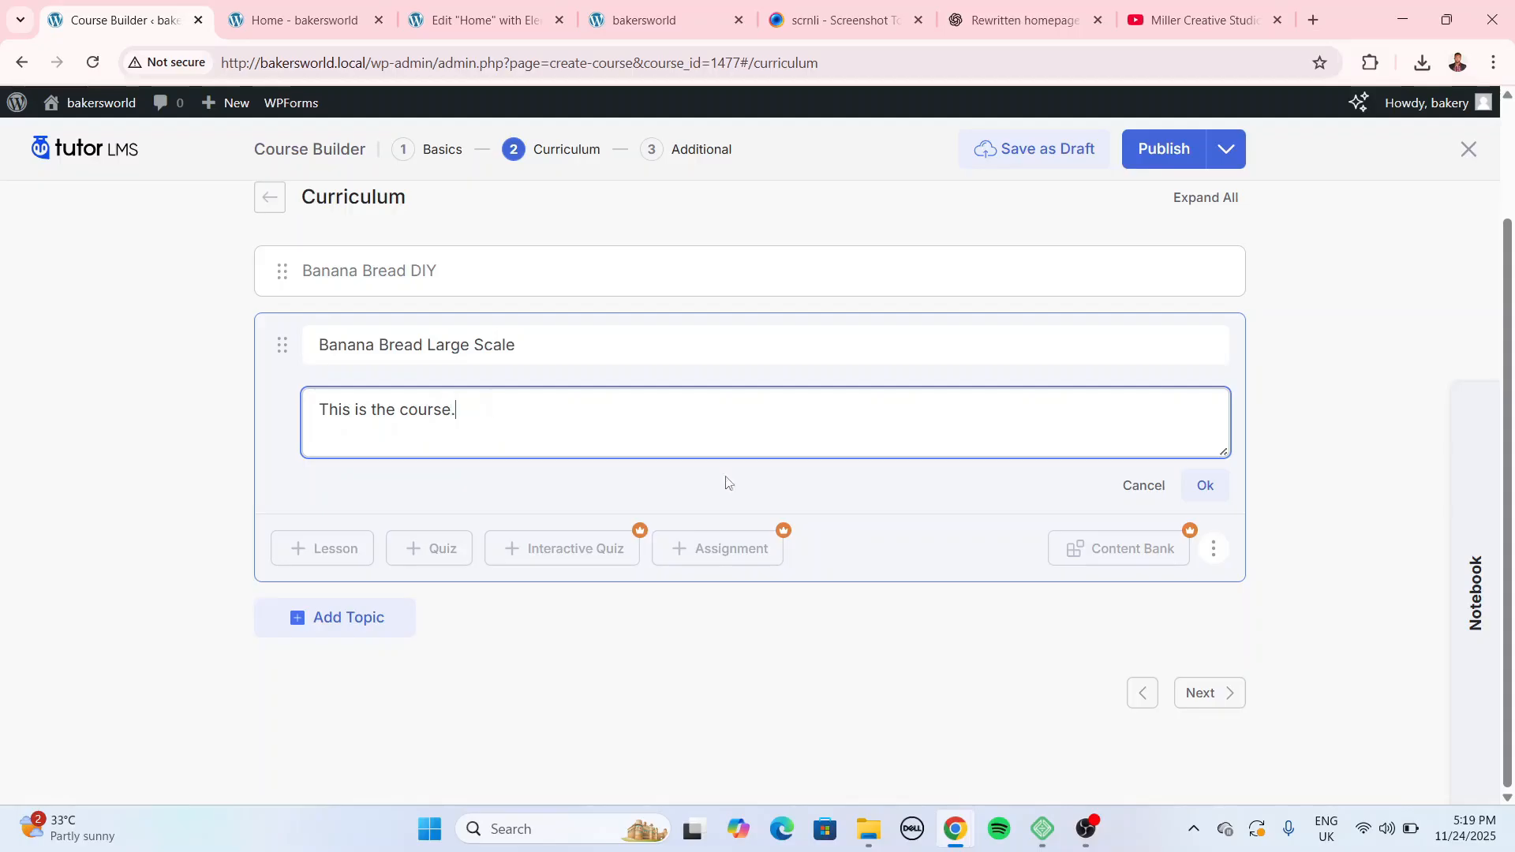
{"action": "left_click", "coordinate": [1219, 487]}
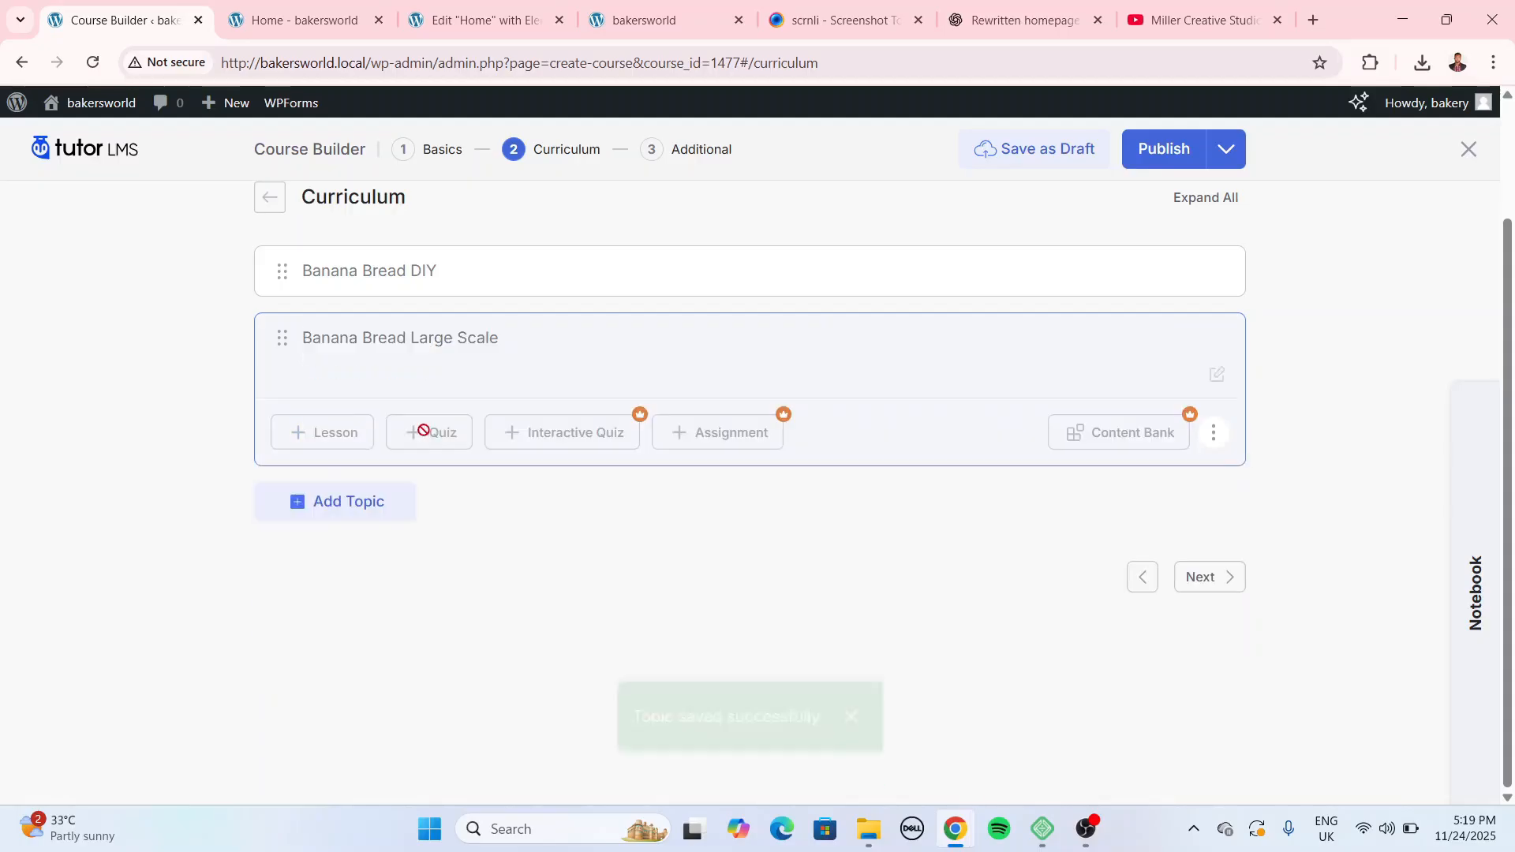
Create a lesson named "Banana Bread Large Scale" in the Banana Bread Large Scale topic.
{"action": "left_click", "coordinate": [327, 435]}
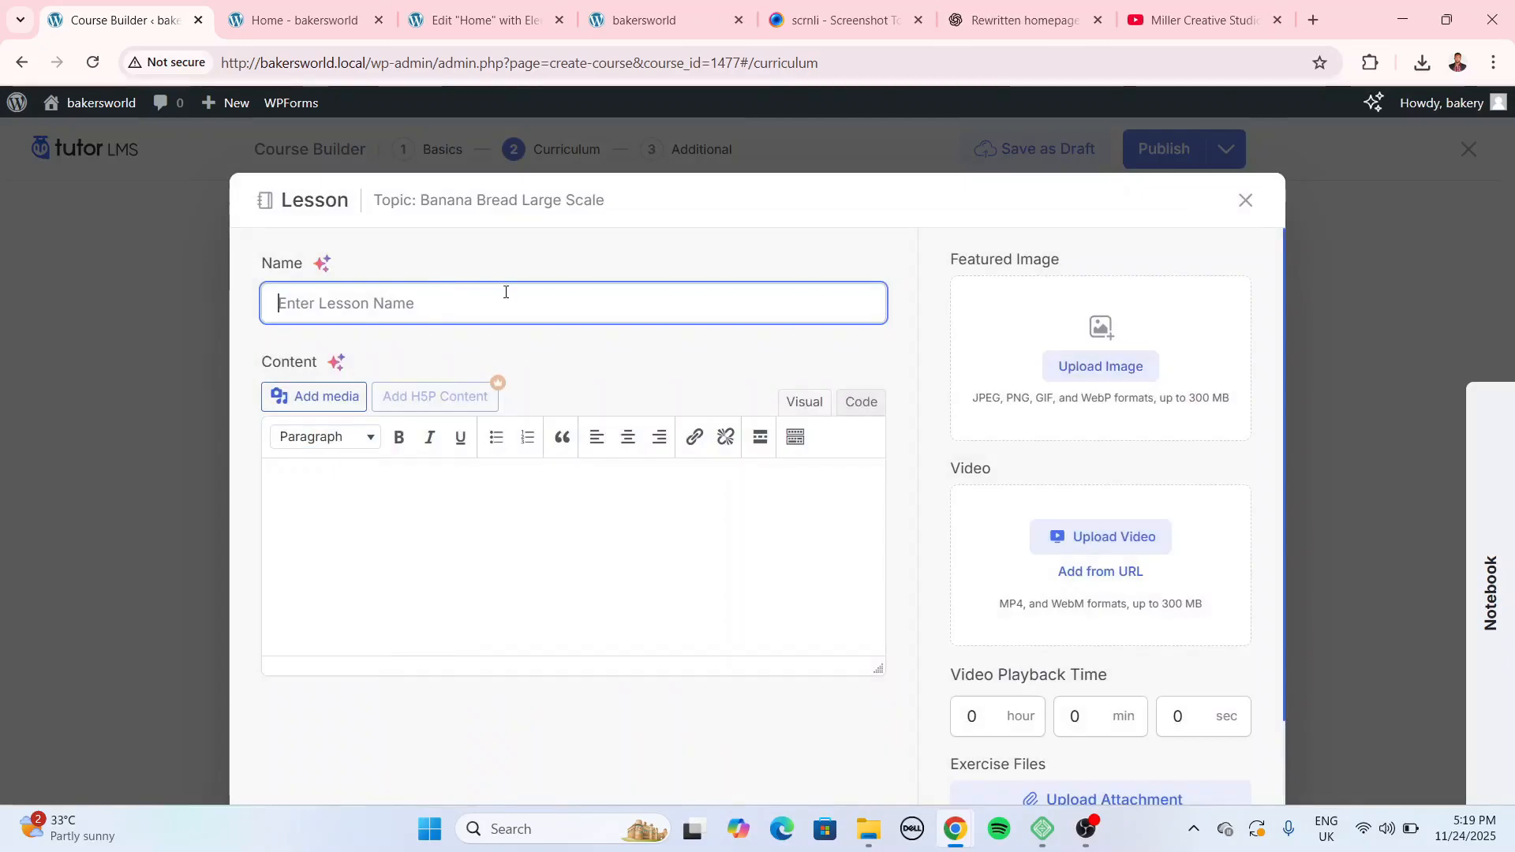
{"action": "type", "text": "Banan"}
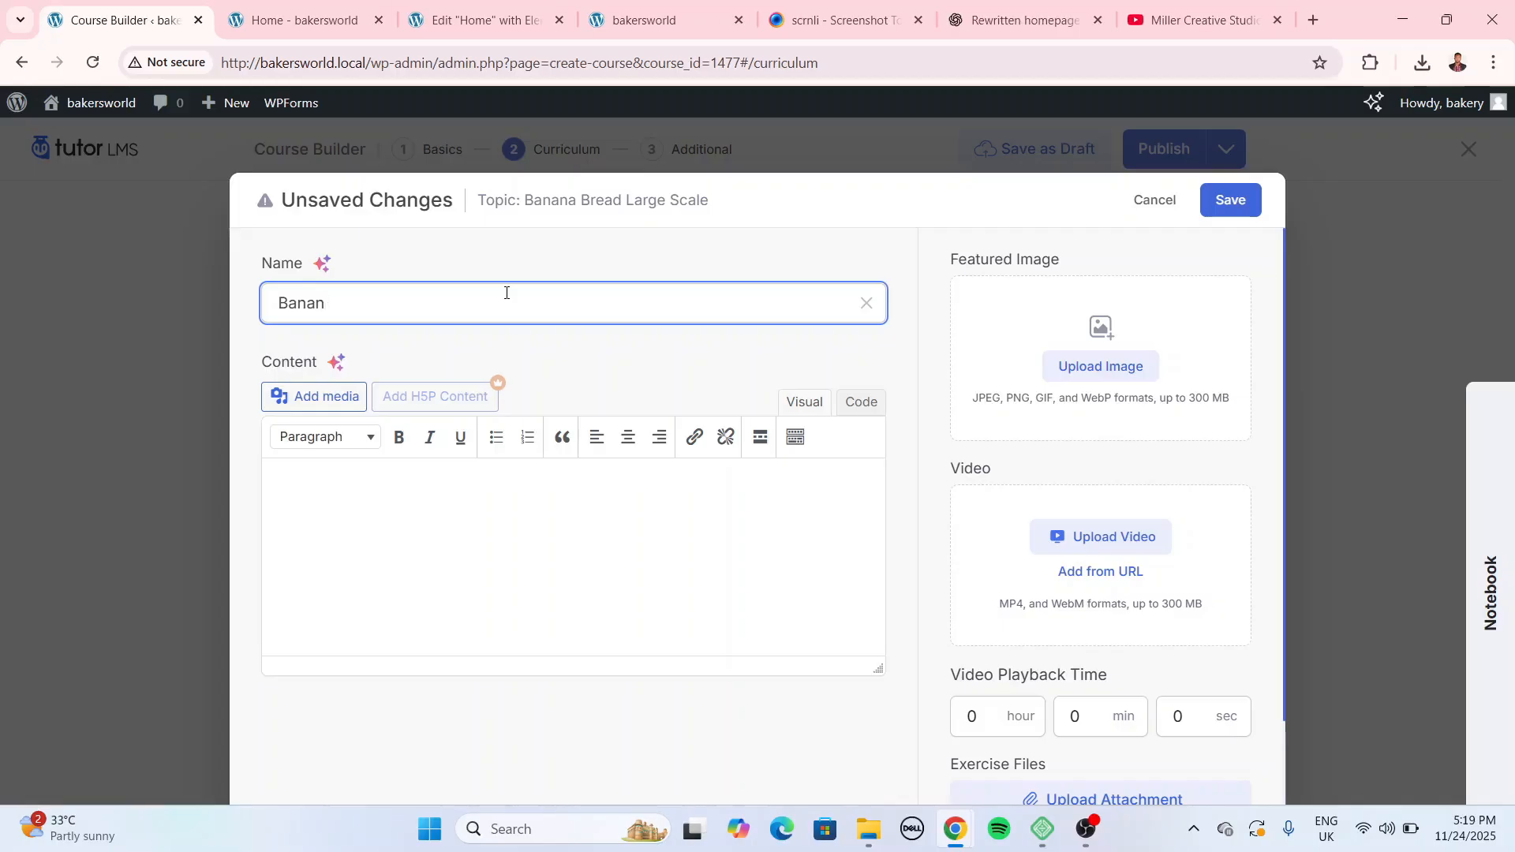
{"action": "type", "text": "a Bread Large Scale"}
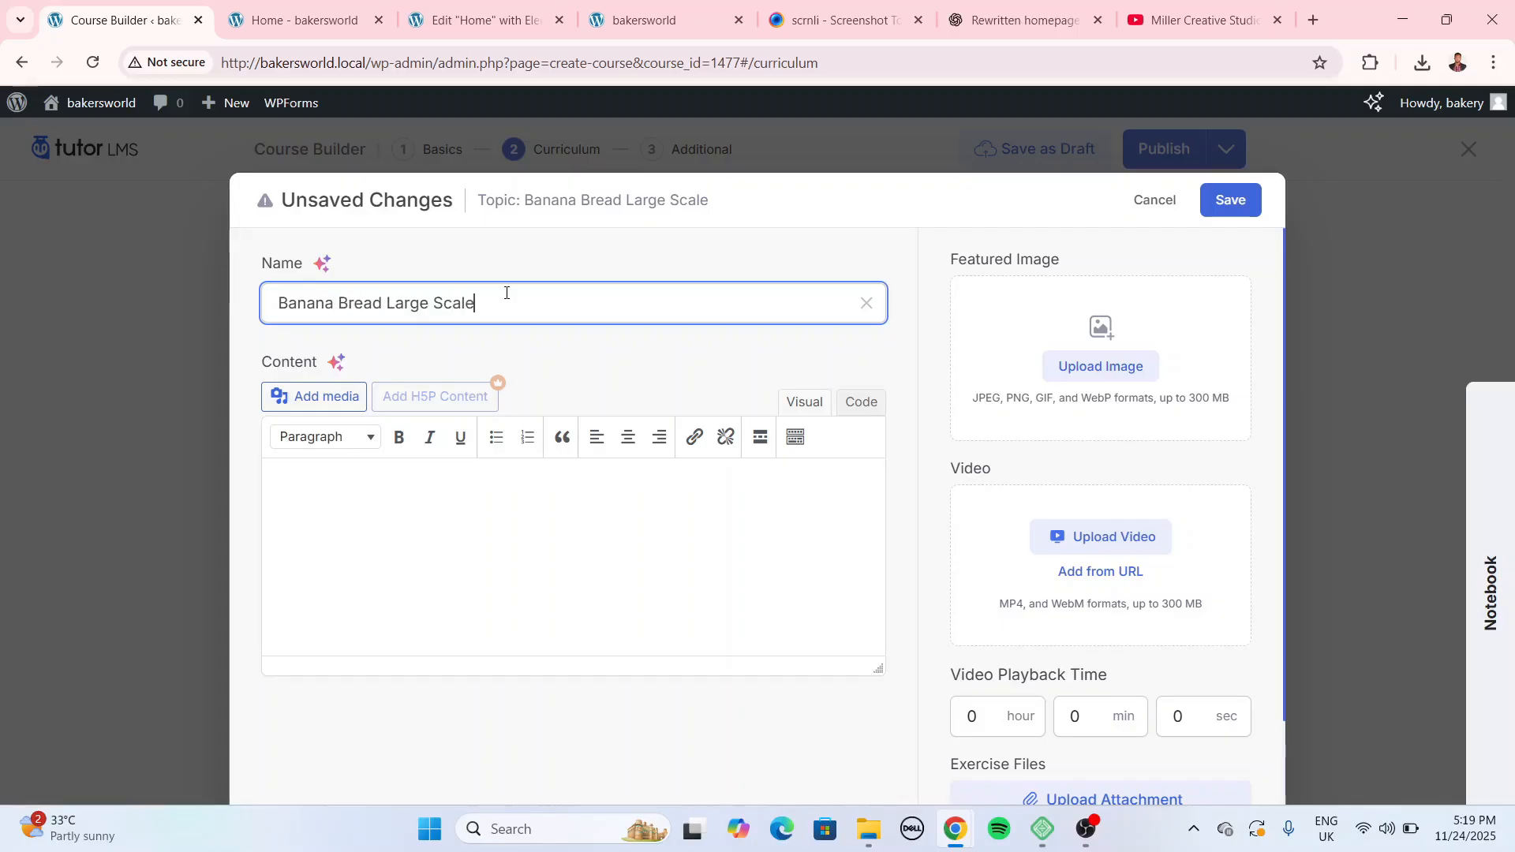
{"action": "key", "text": "Tab"}
Enter "This is the course" as the content of the large scale lesson.
{"action": "left_click", "coordinate": [451, 535]}
{"action": "type", "text": "T"}
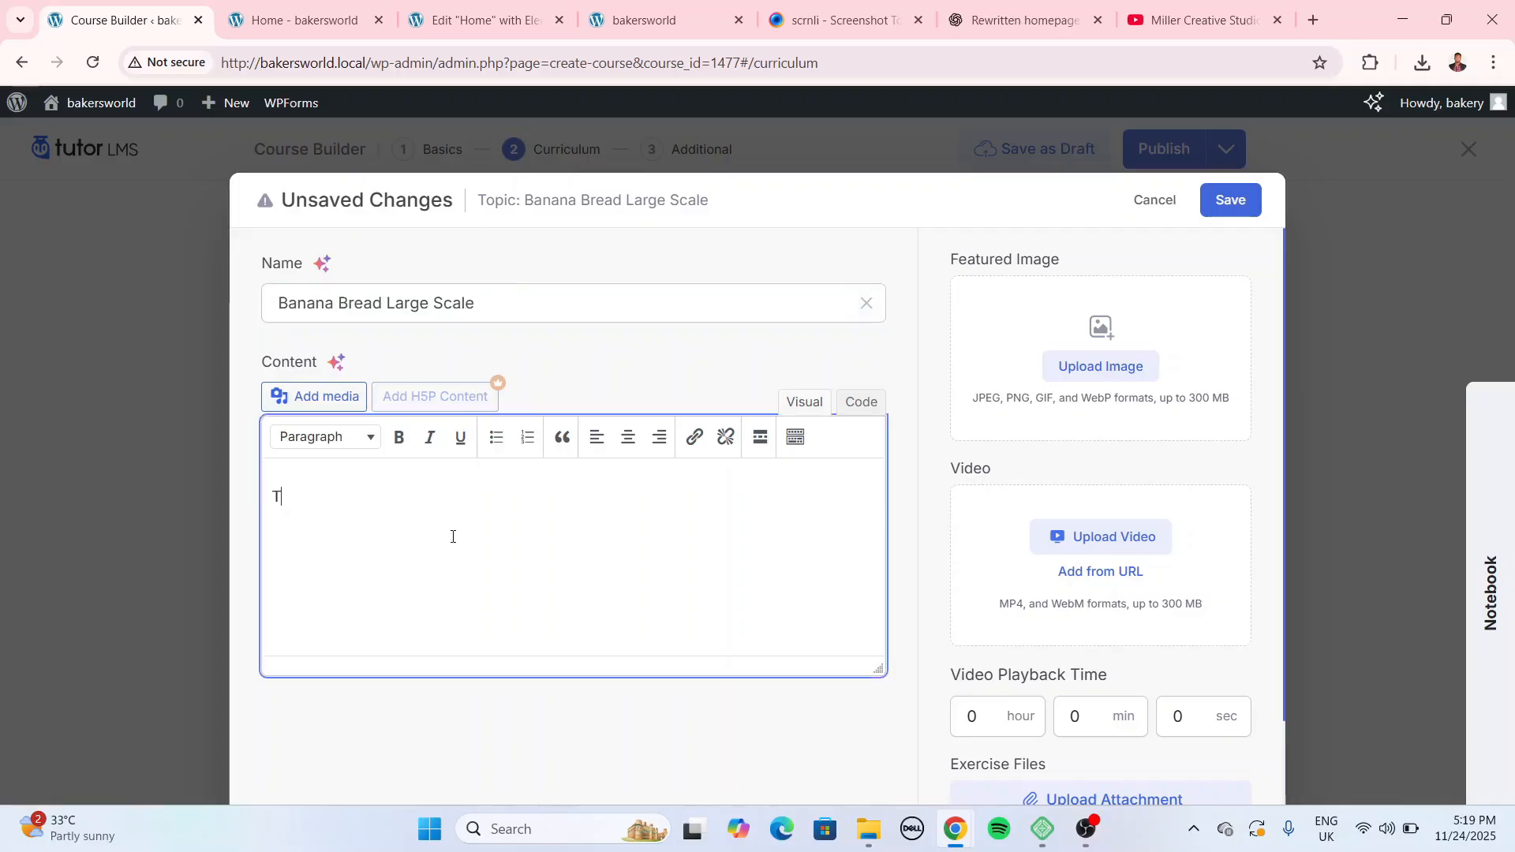
{"action": "type", "text": "his is tehcourse"}
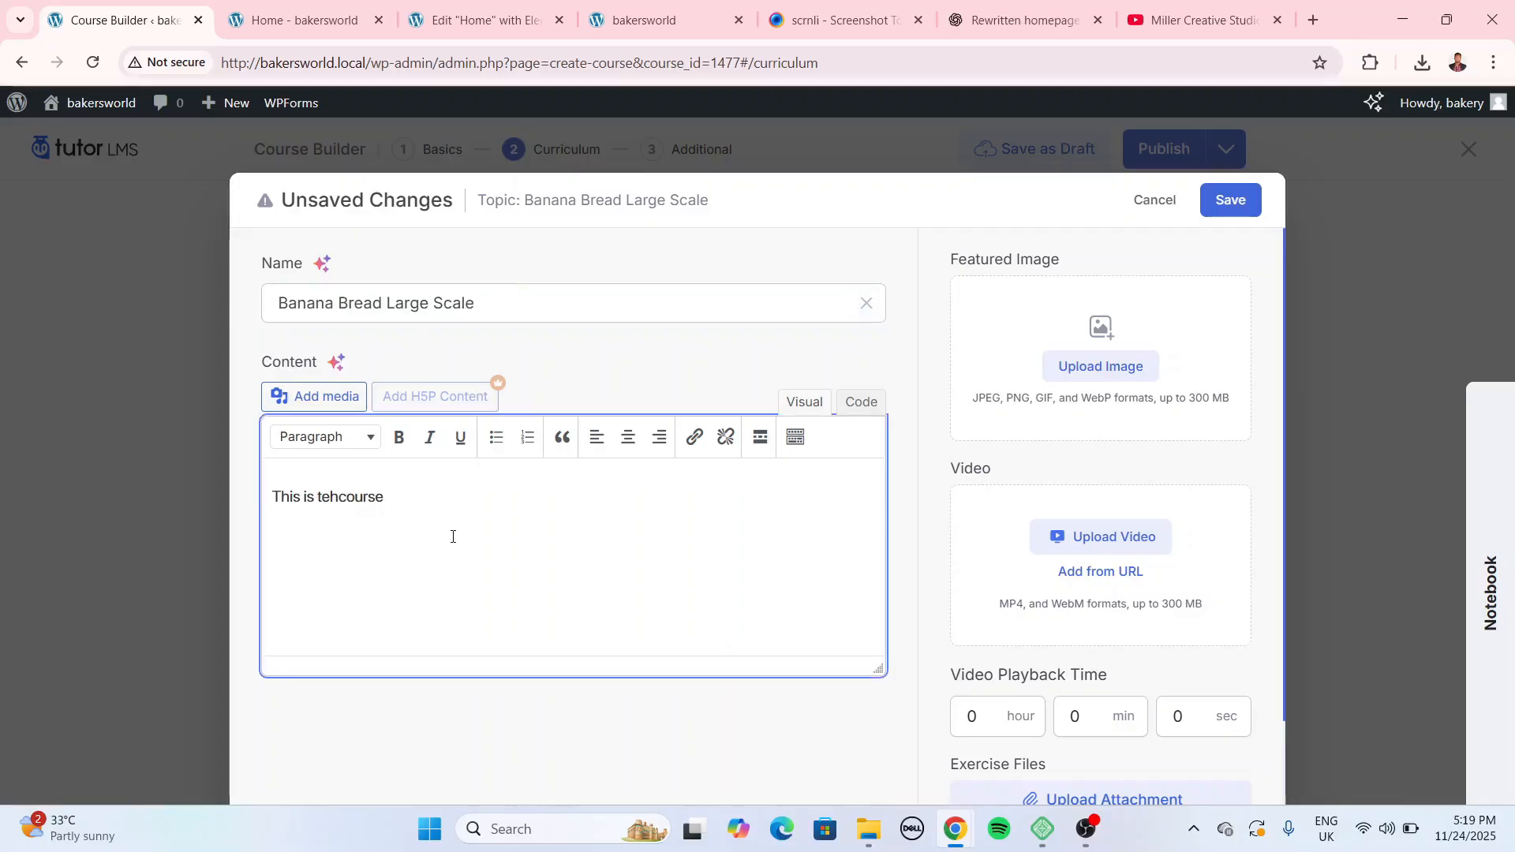
{"action": "key", "text": "BackSpace"}
{"action": "key", "text": "BackSpace"}
{"action": "key", "text": "BackSpace"}
{"action": "key", "text": "BackSpace"}
{"action": "key", "text": "BackSpace"}
{"action": "key", "text": "BackSpace"}
{"action": "key", "text": "BackSpace"}
{"action": "key", "text": "BackSpace"}
{"action": "key", "text": "BackSpace"}
{"action": "type", "text": "the course"}
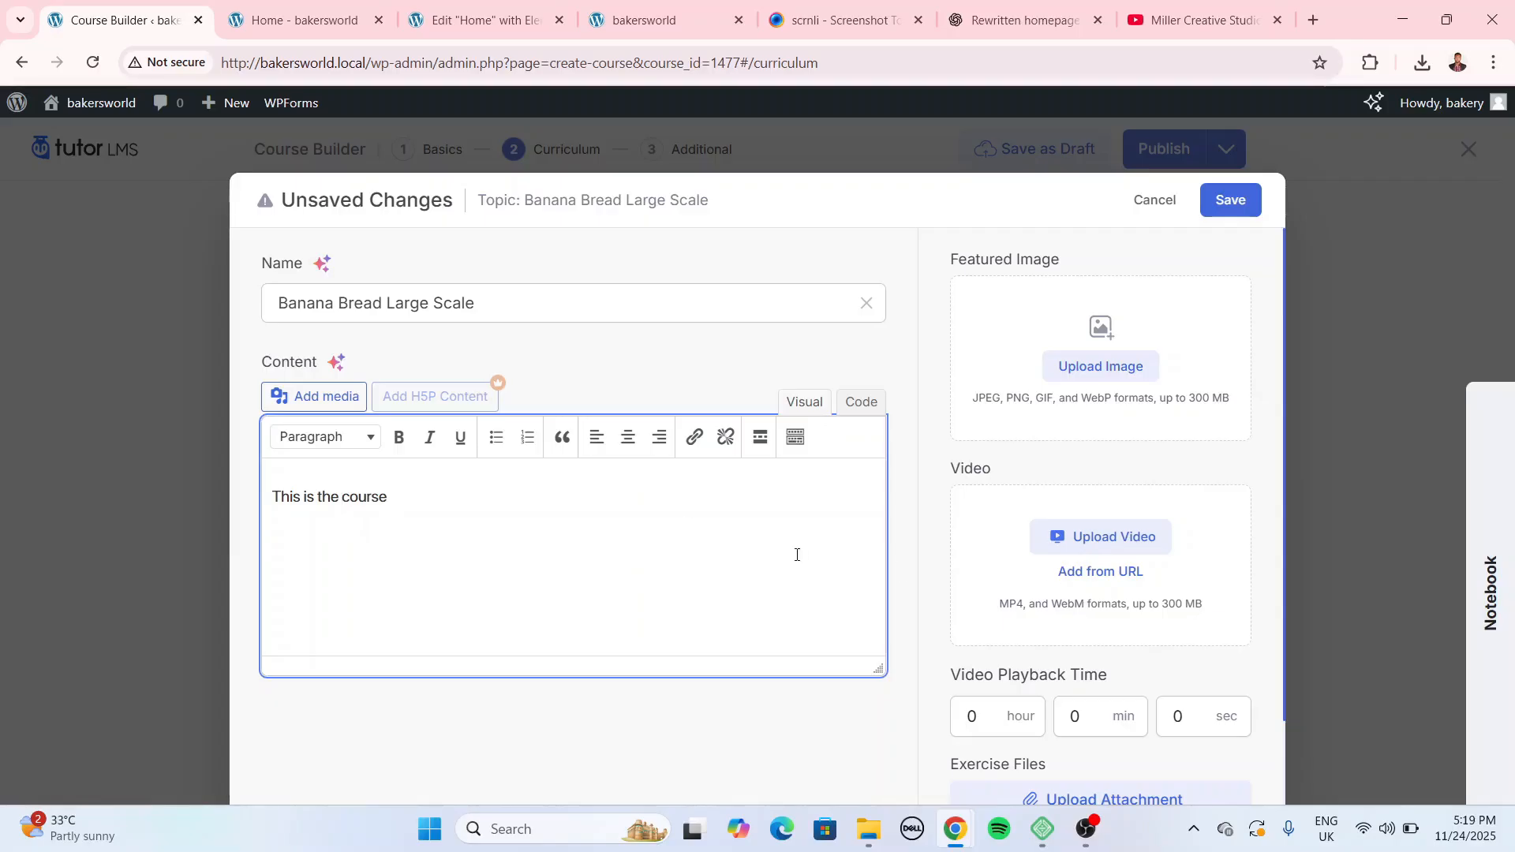
Set learn-baking-course-cover-img-2.jpg from the media library as the large scale lesson's featured image.
{"action": "left_click", "coordinate": [1100, 368]}
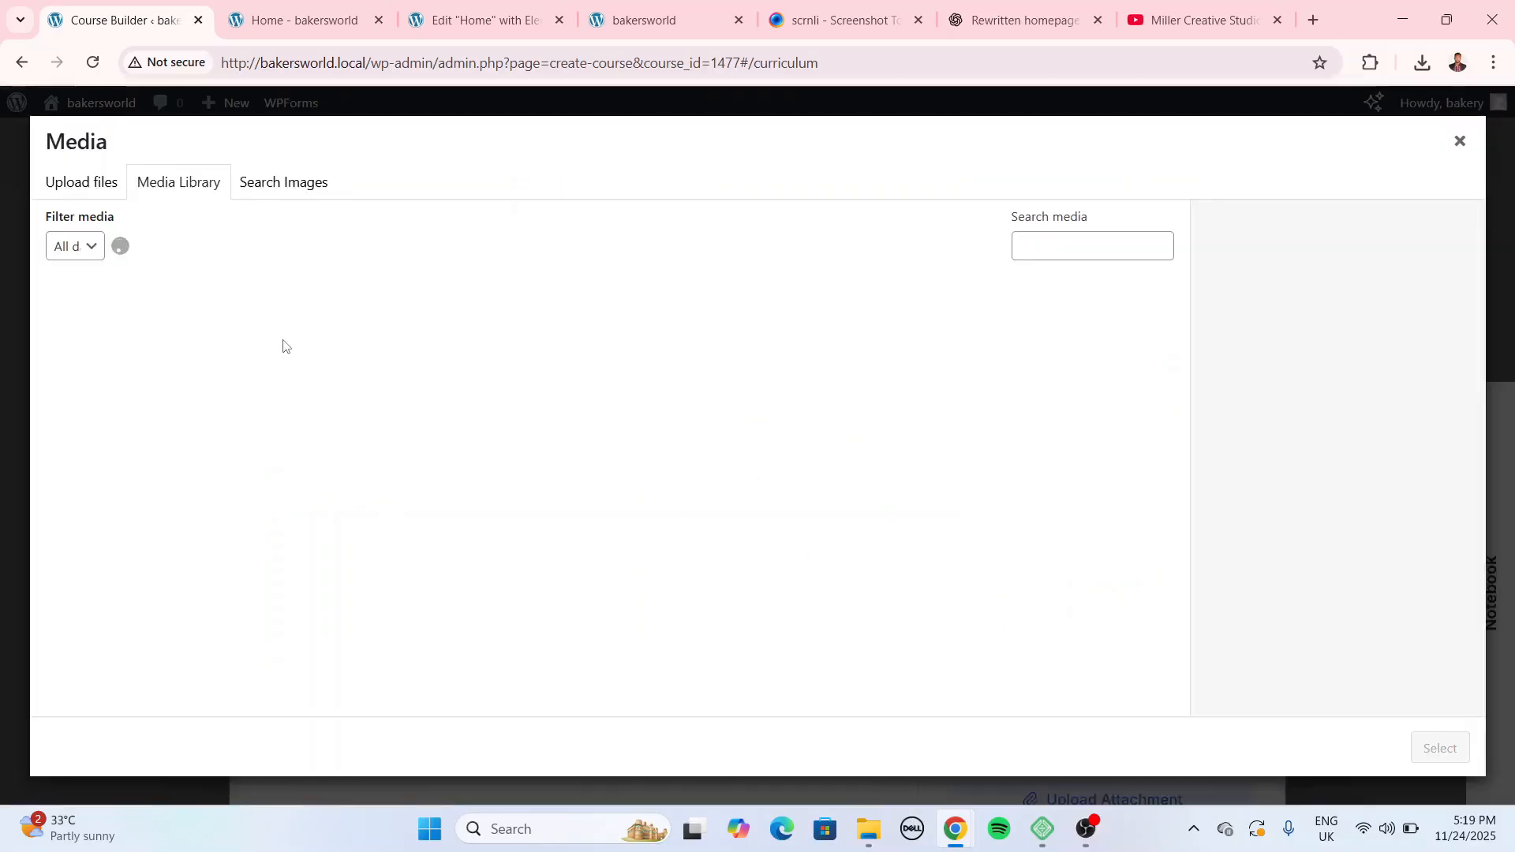
{"action": "left_click", "coordinate": [412, 353]}
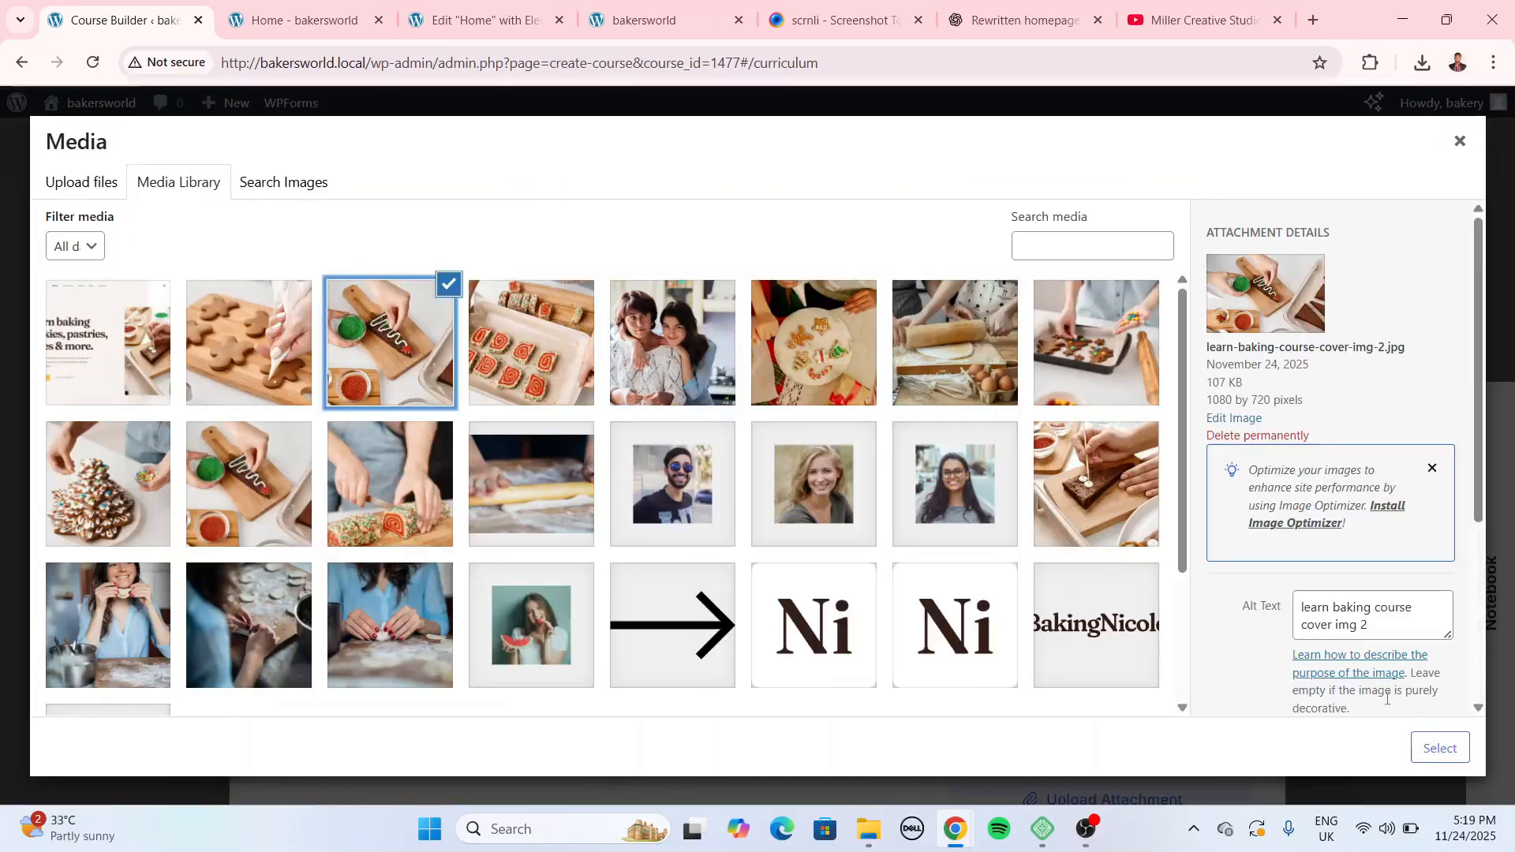
{"action": "left_click", "coordinate": [1438, 747]}
{"action": "left_click", "coordinate": [1105, 573]}
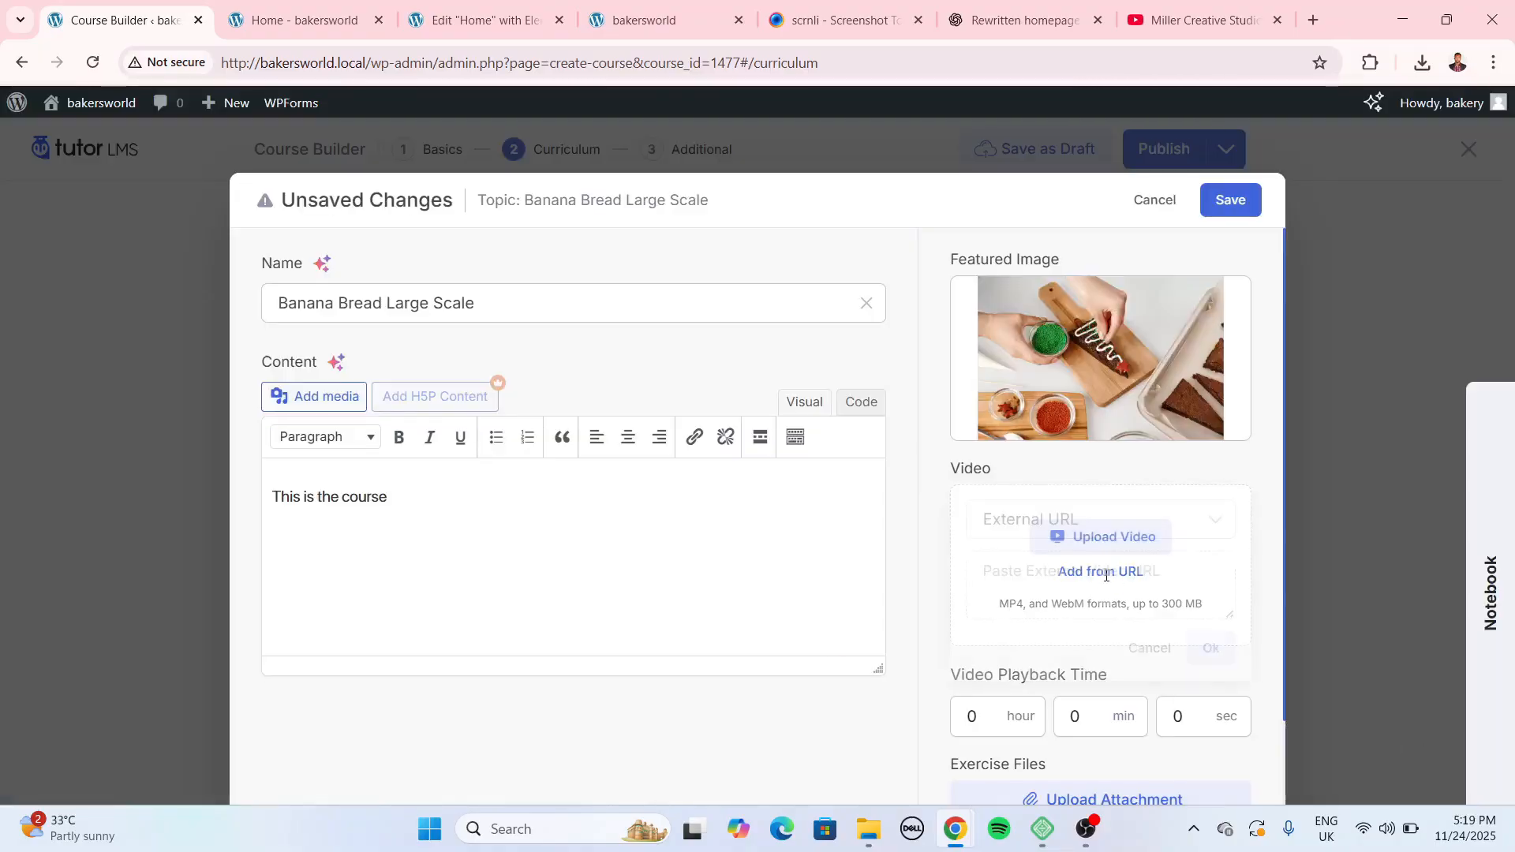
{"action": "left_click", "coordinate": [1102, 521]}
{"action": "left_click", "coordinate": [1088, 607]}
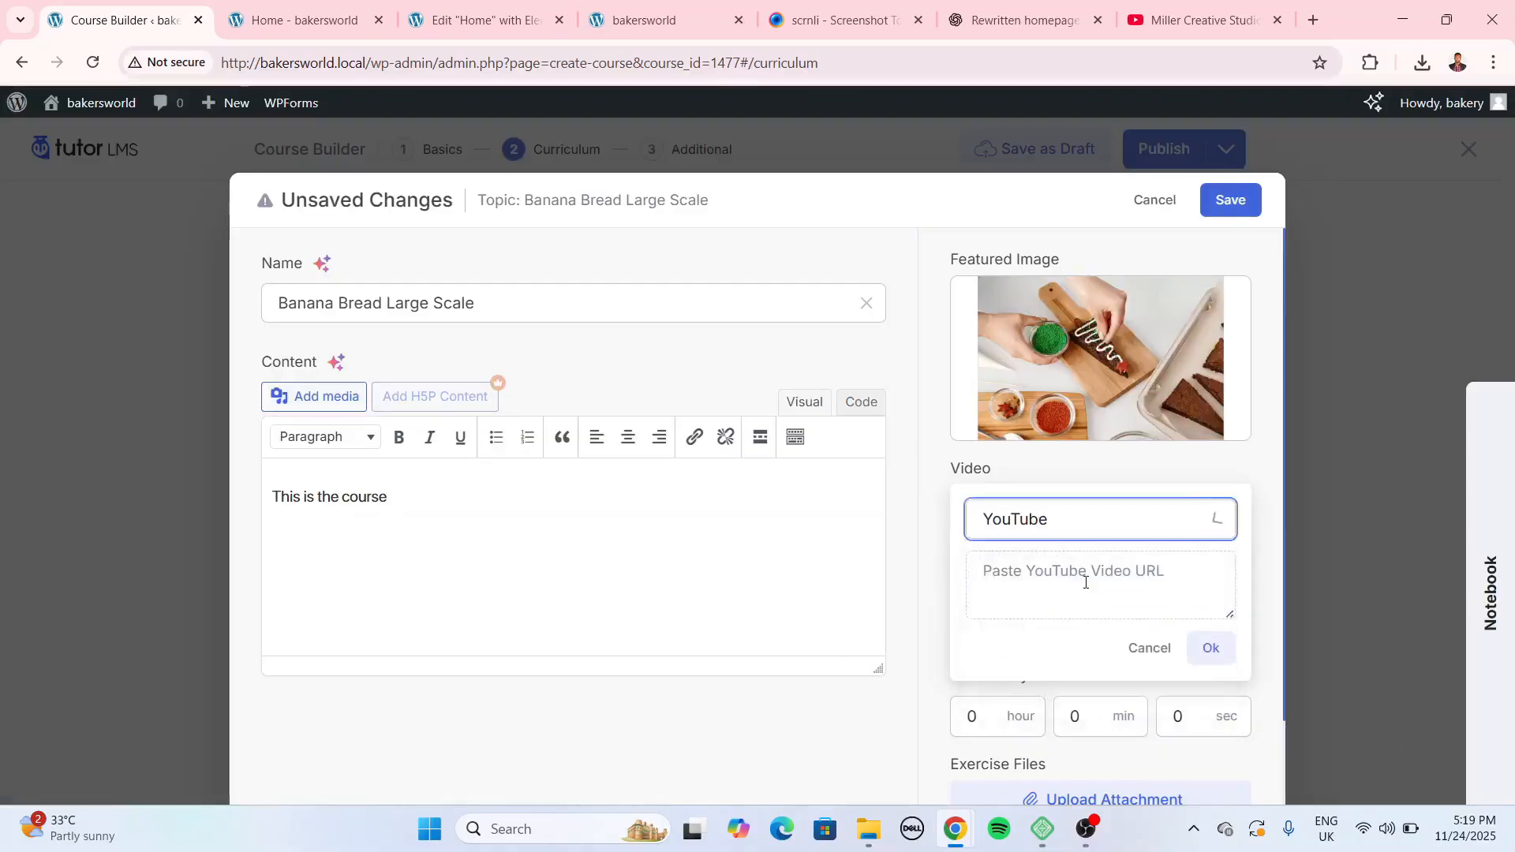
{"action": "left_click", "coordinate": [1084, 581]}
{"action": "type", "text": "https://youtu.be/EqpmDIKTbIE?si=Zv54YU7Qcr4knEc4"}
{"action": "left_click", "coordinate": [1112, 521]}
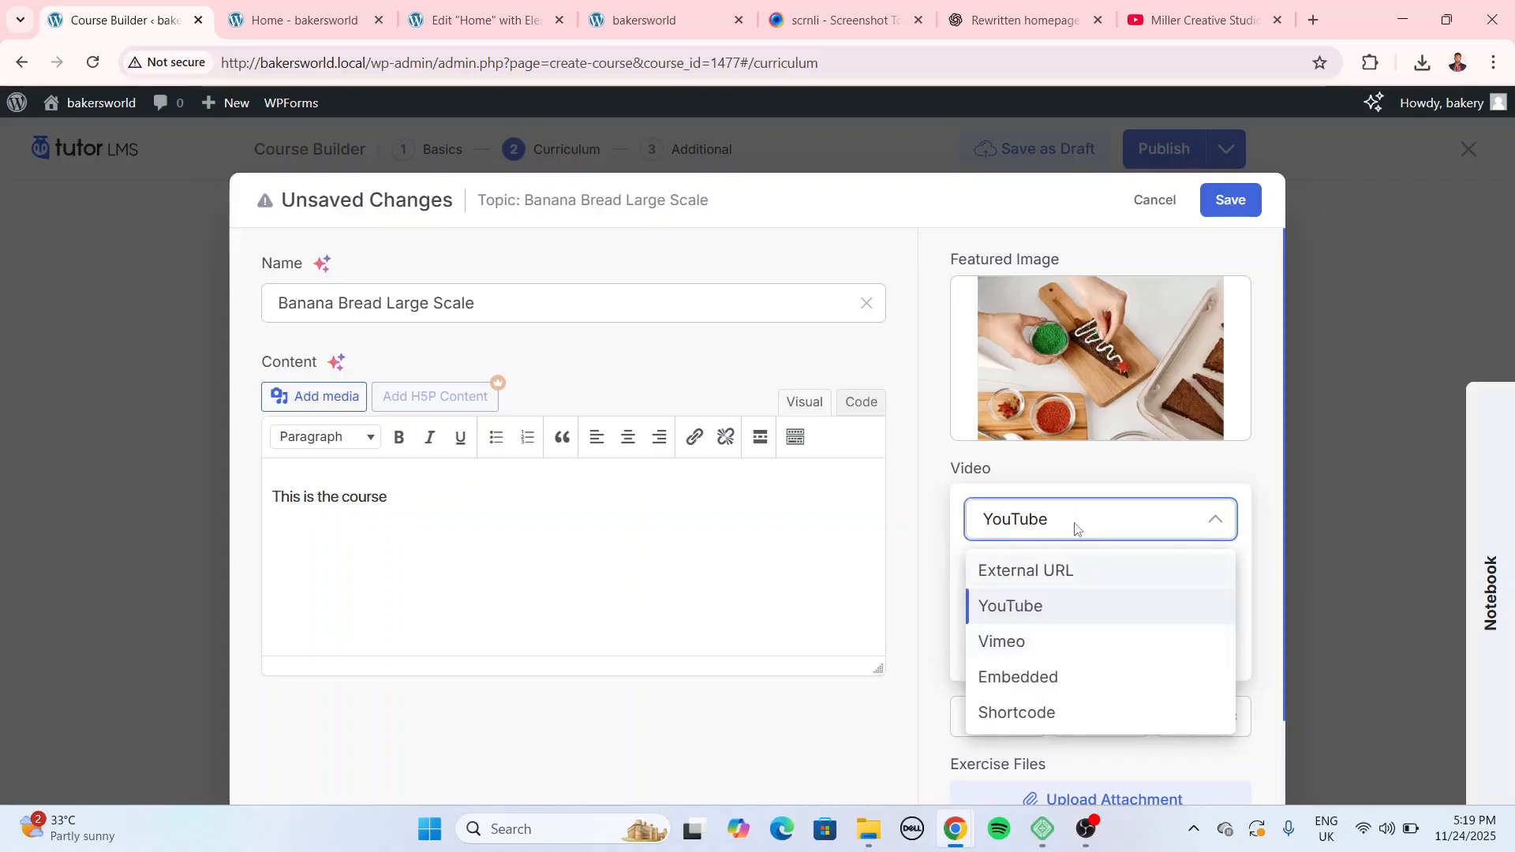
{"action": "left_click", "coordinate": [1075, 527]}
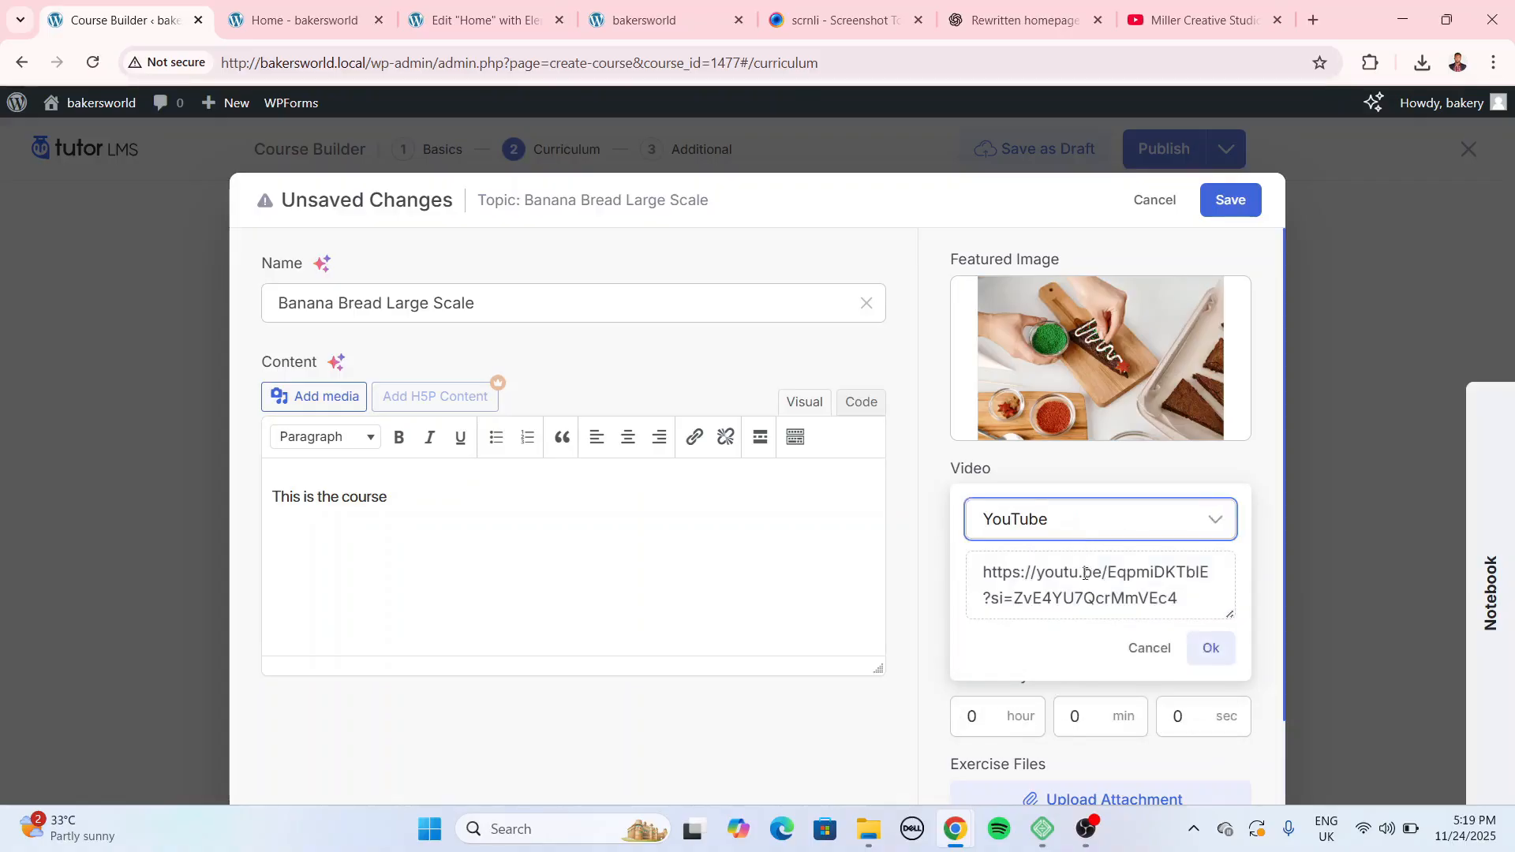
{"action": "left_click", "coordinate": [1209, 648]}
Set the large scale lesson's video playback time to 1 hour, 20 minutes and 20 seconds.
{"action": "left_click", "coordinate": [991, 781]}
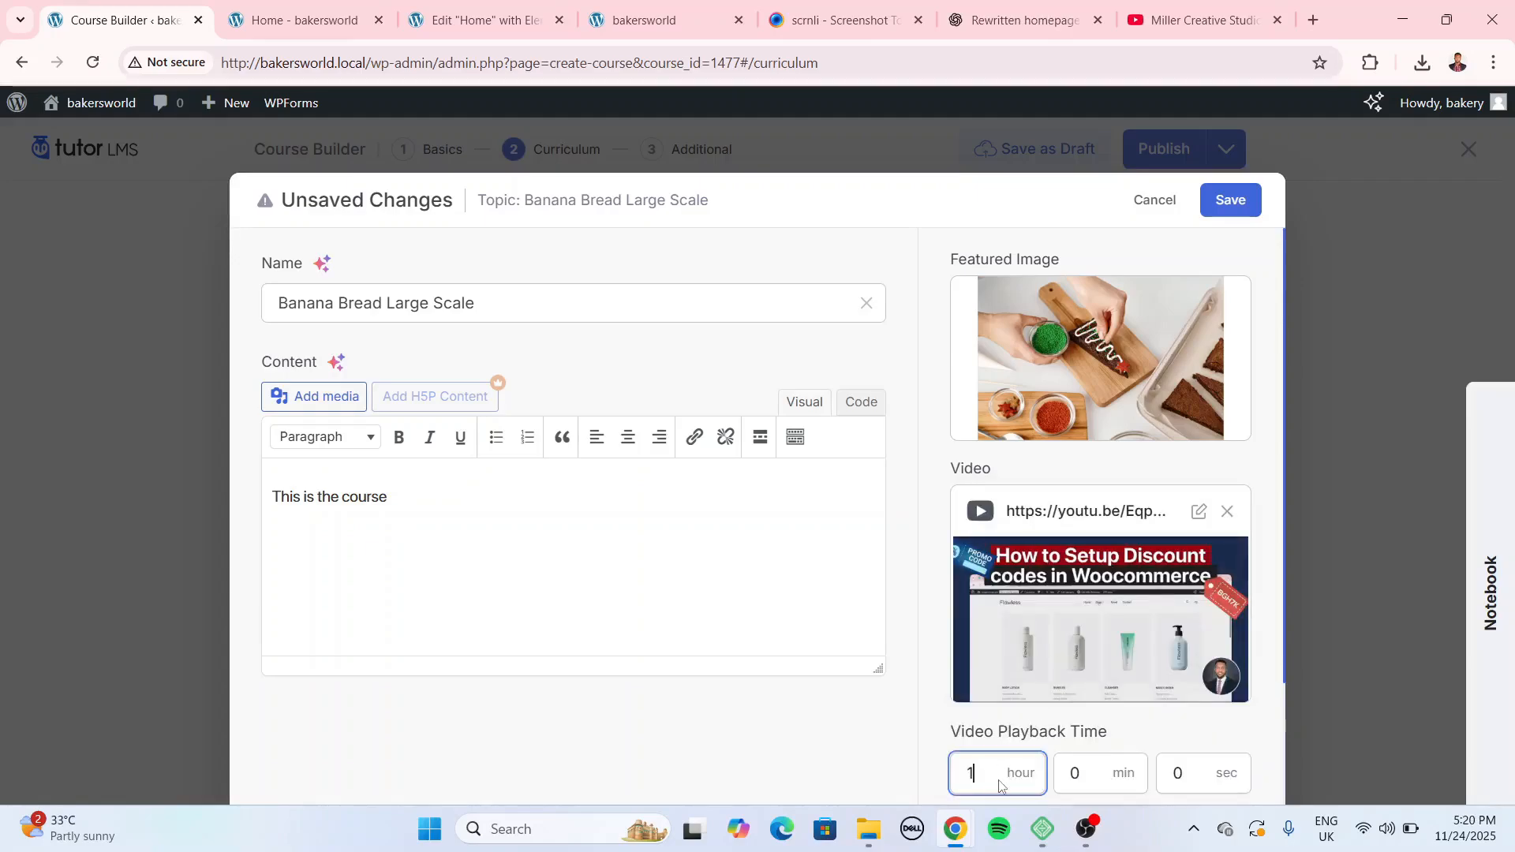
{"action": "left_click", "coordinate": [1089, 773]}
{"action": "type", "text": "20"}
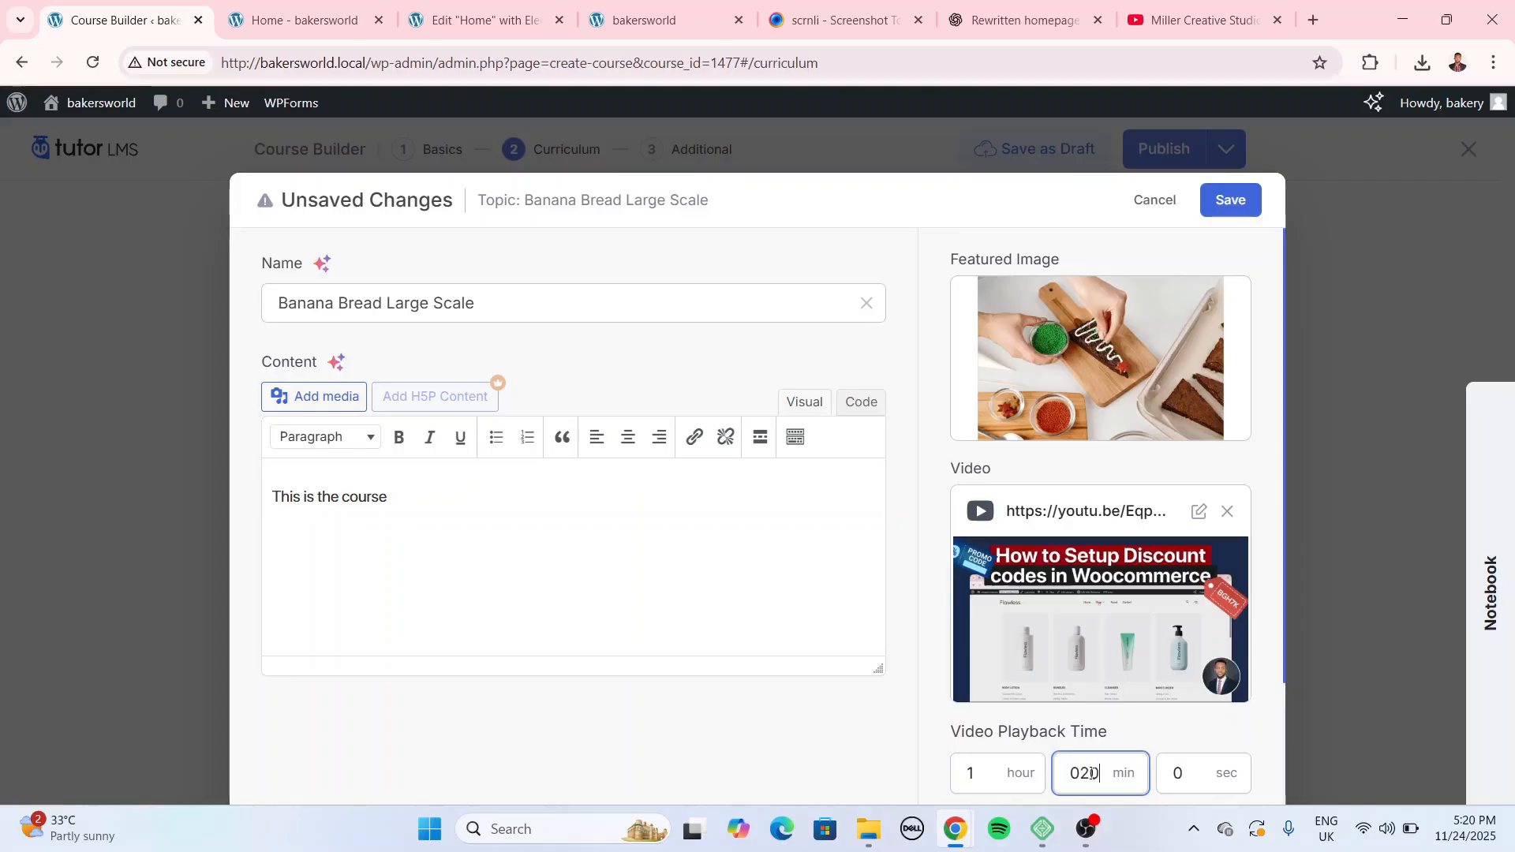
{"action": "left_click", "coordinate": [1185, 780]}
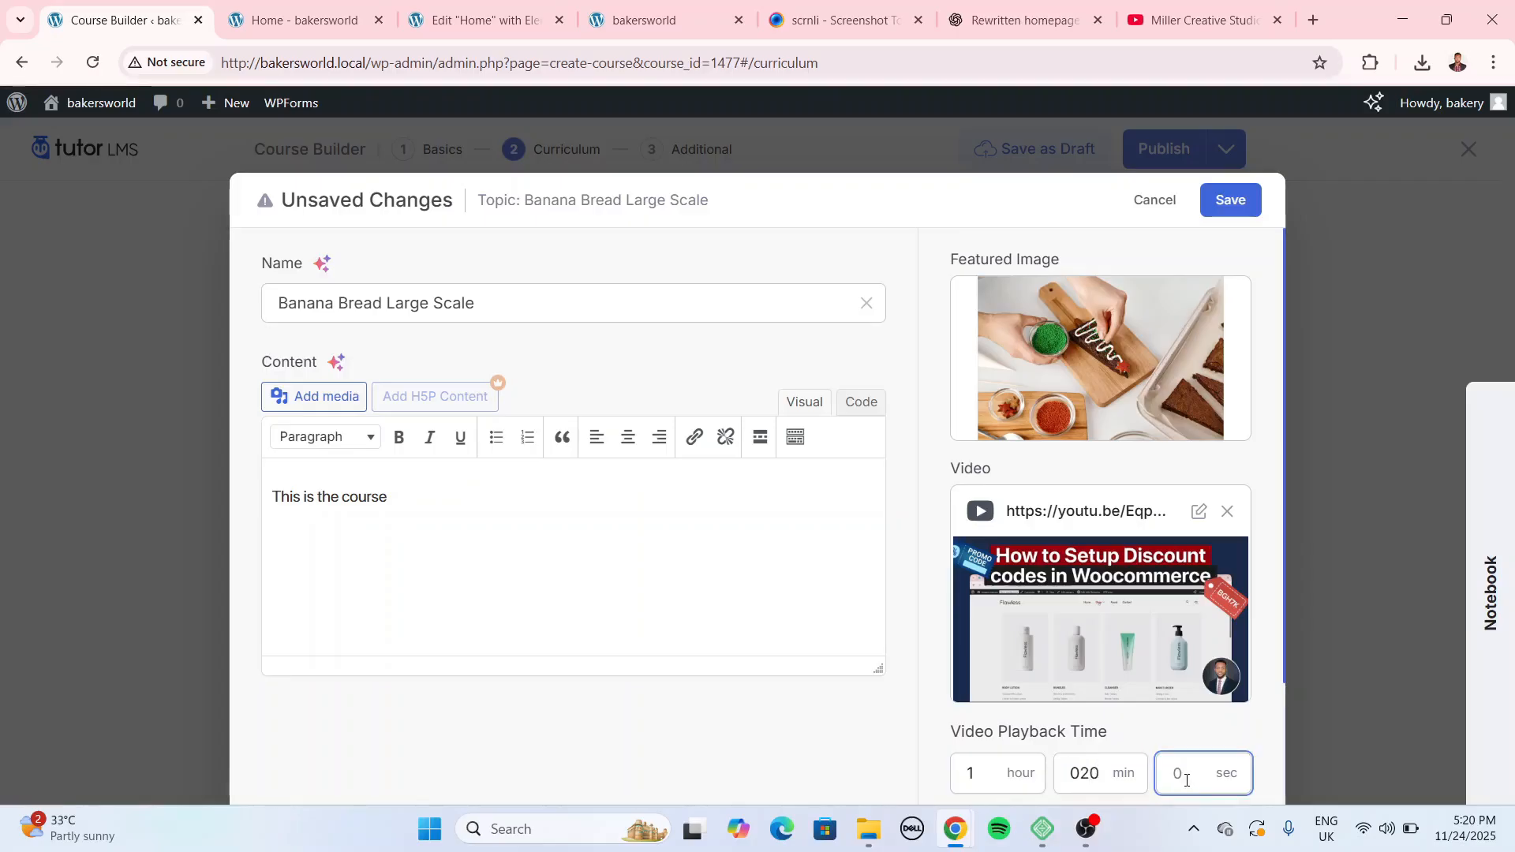
{"action": "scroll", "coordinate": [978, 532], "scroll_direction": "down", "scroll_amount": 2}
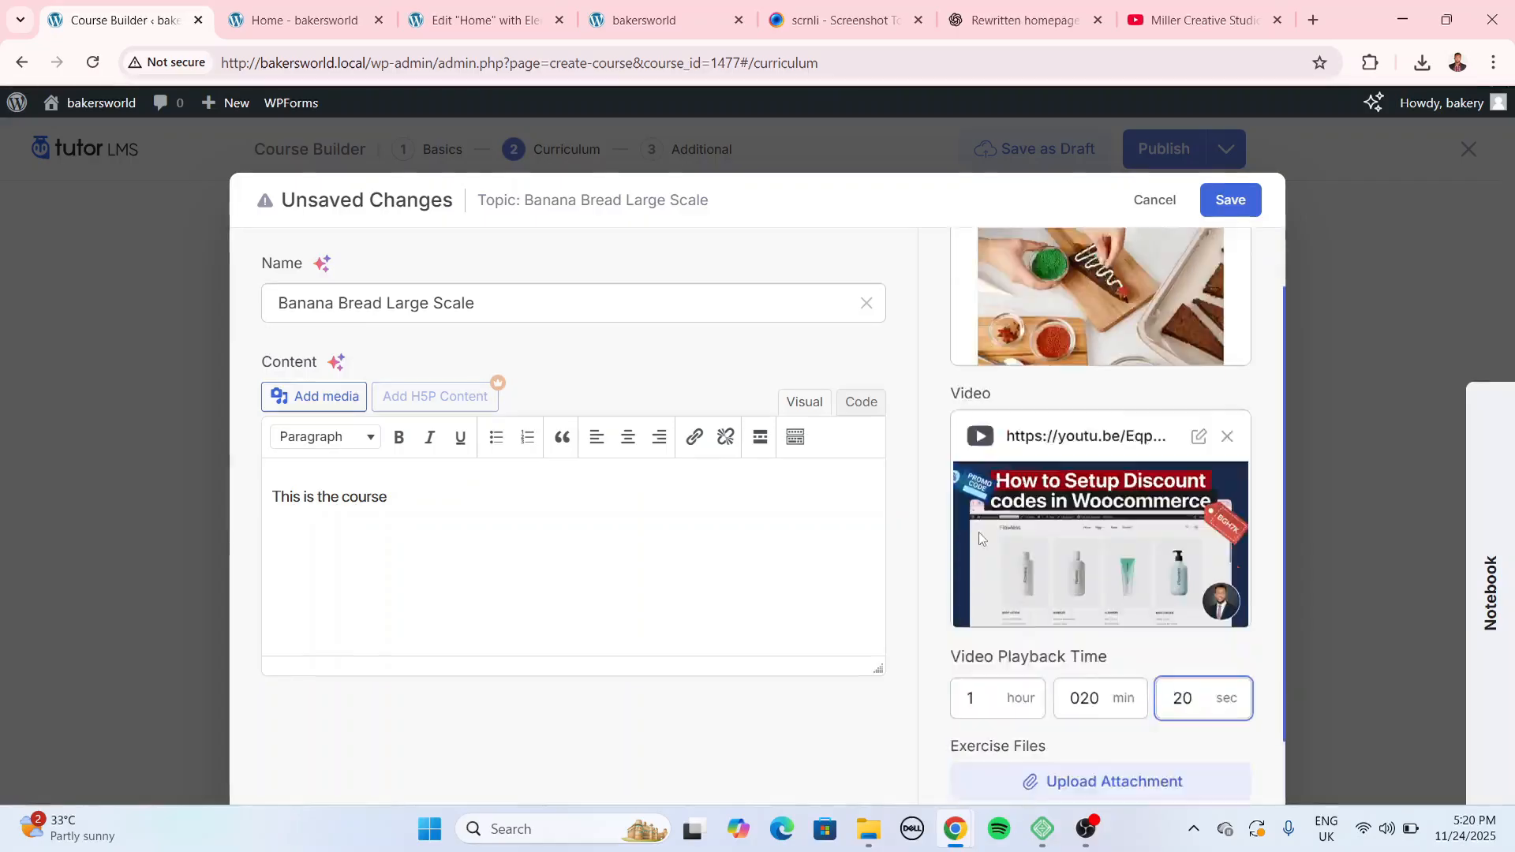
Correct the minutes of the large scale lesson's video playback time to 20 and save the lesson.
{"action": "left_click", "coordinate": [1077, 616]}
{"action": "key", "text": "BackSpace"}
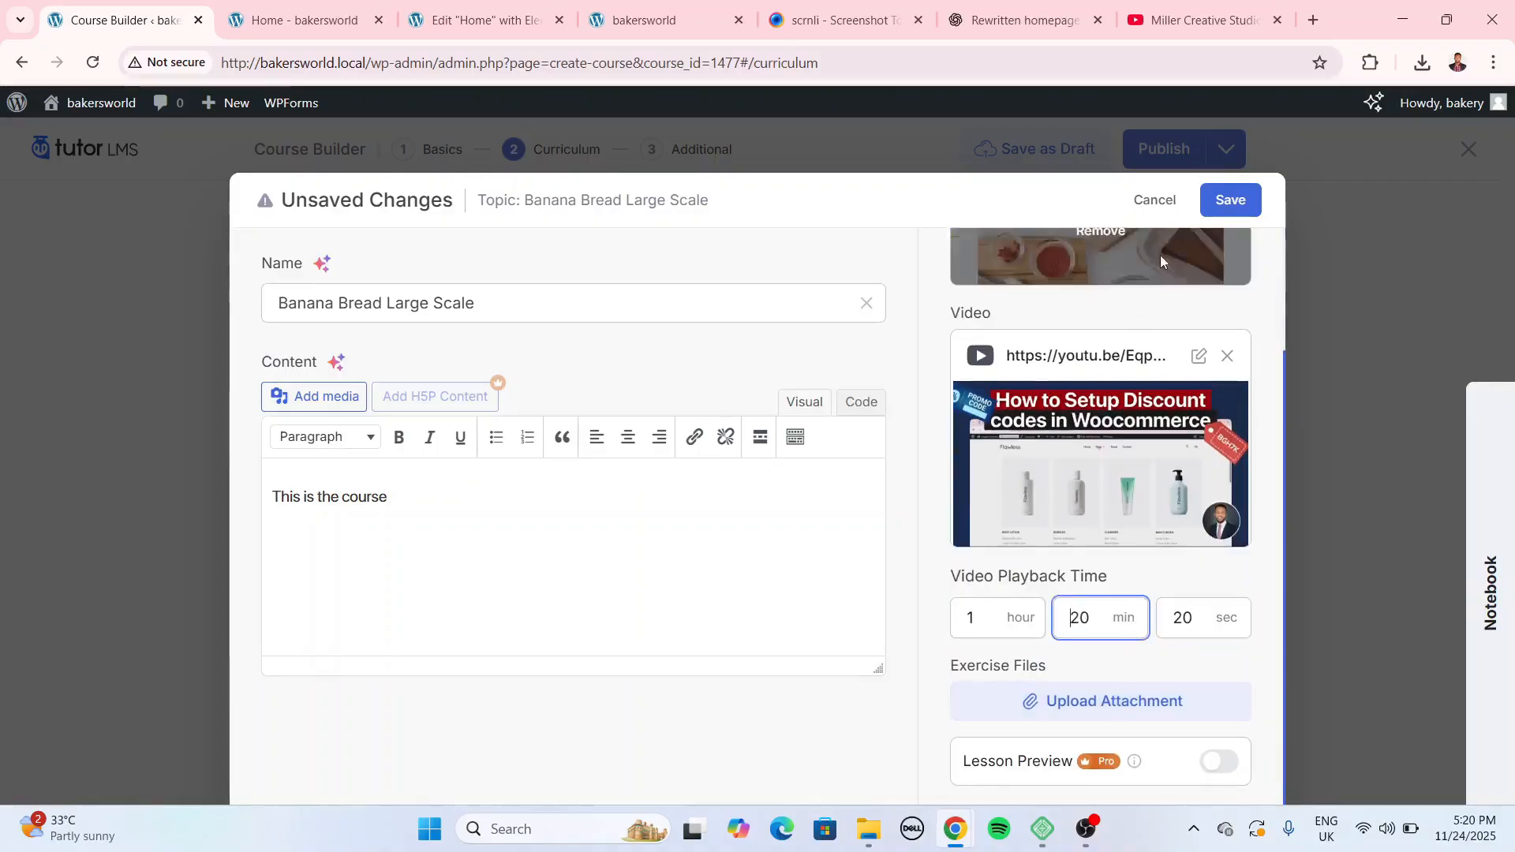
{"action": "left_click", "coordinate": [1230, 200]}
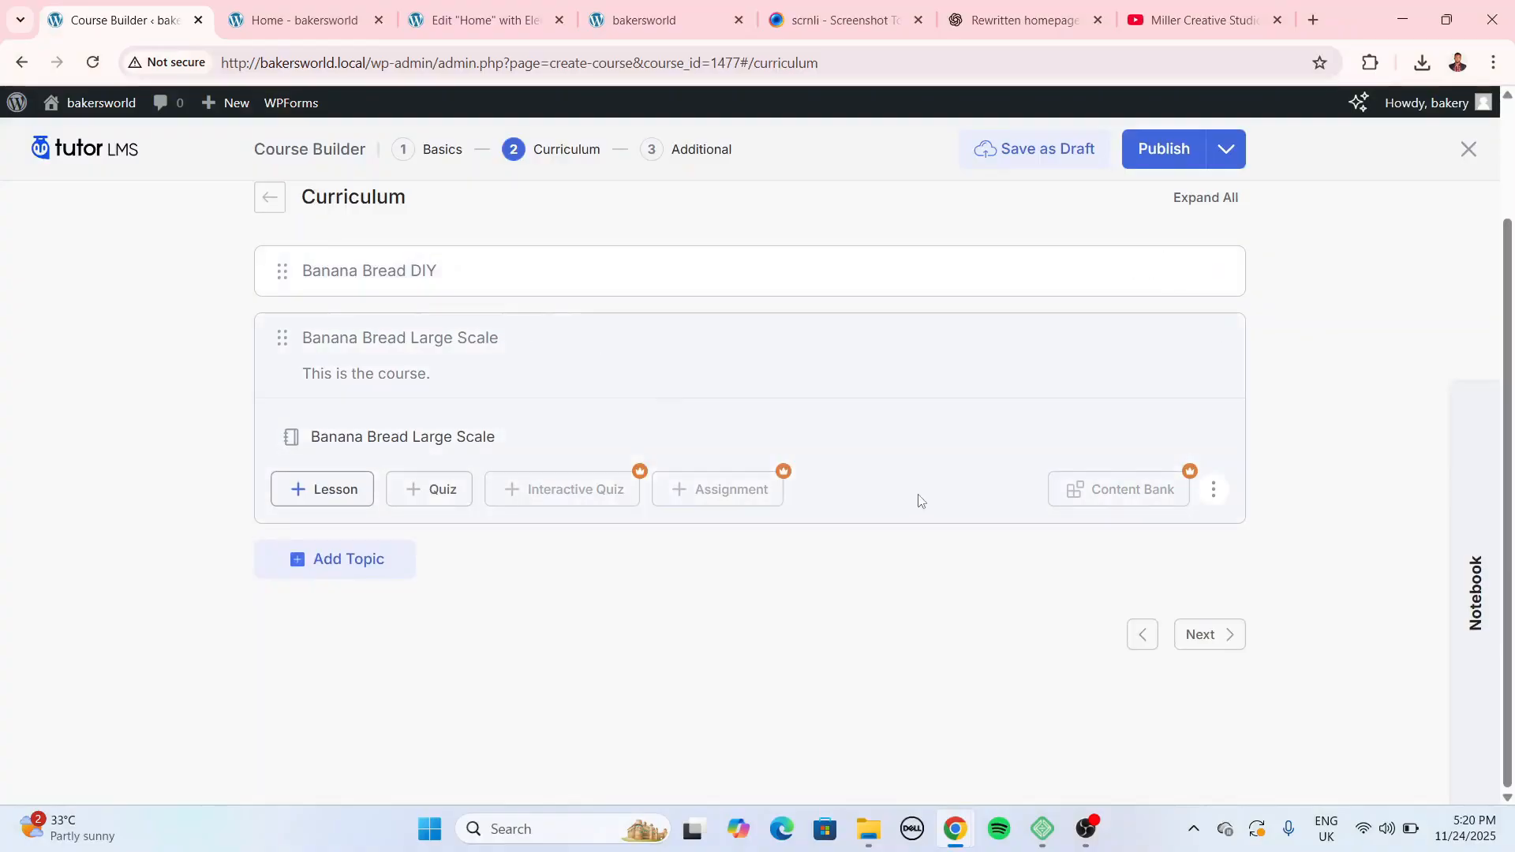
Go on to the course's additional information and list "How to bake" and "How to make banana bread" as what students will learn.
{"action": "left_click", "coordinate": [1210, 638]}
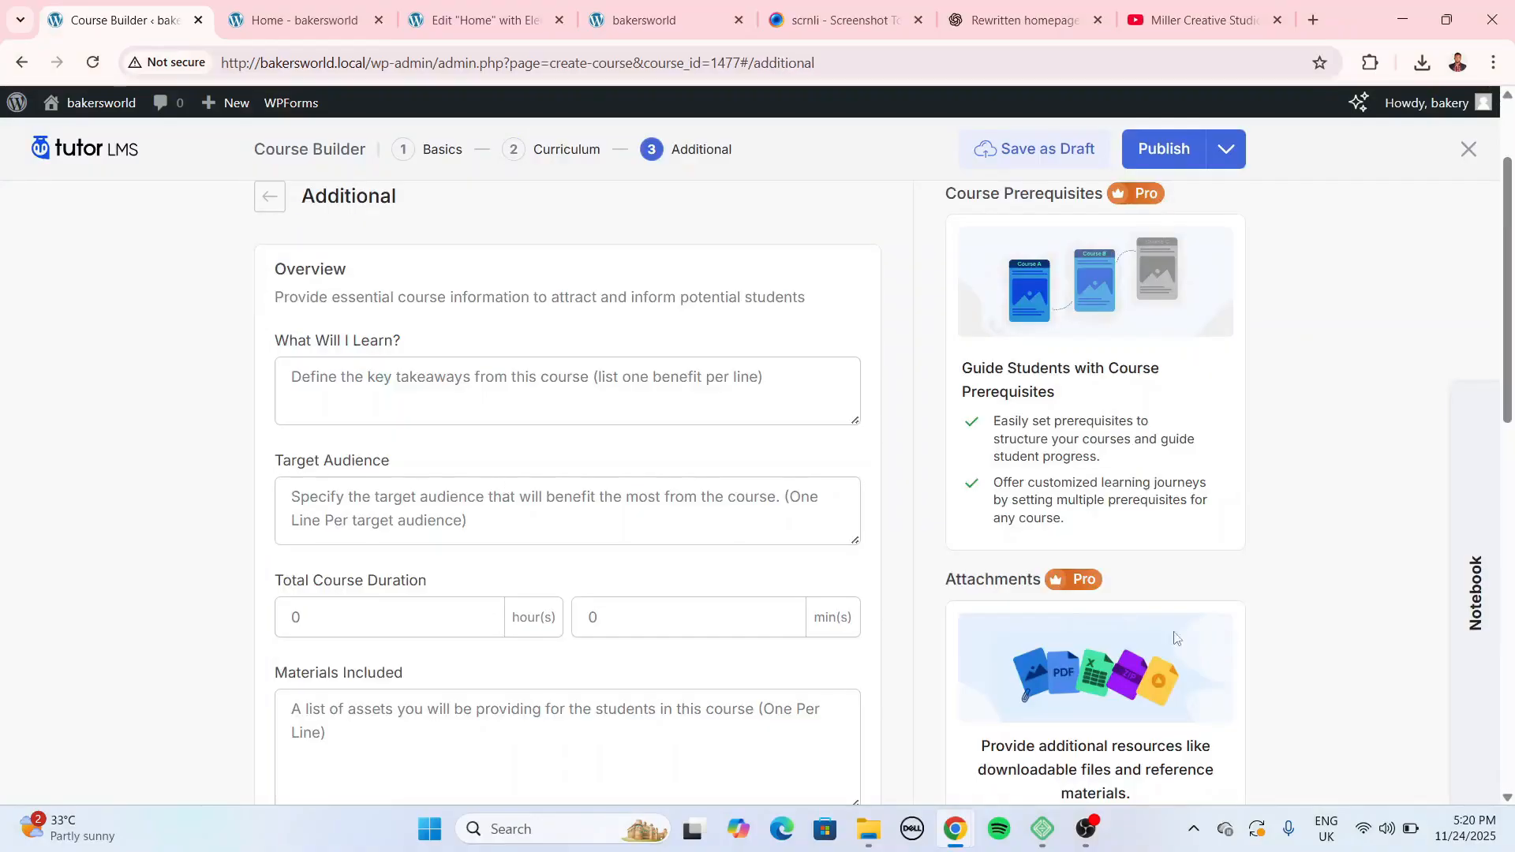
{"action": "left_click", "coordinate": [356, 388]}
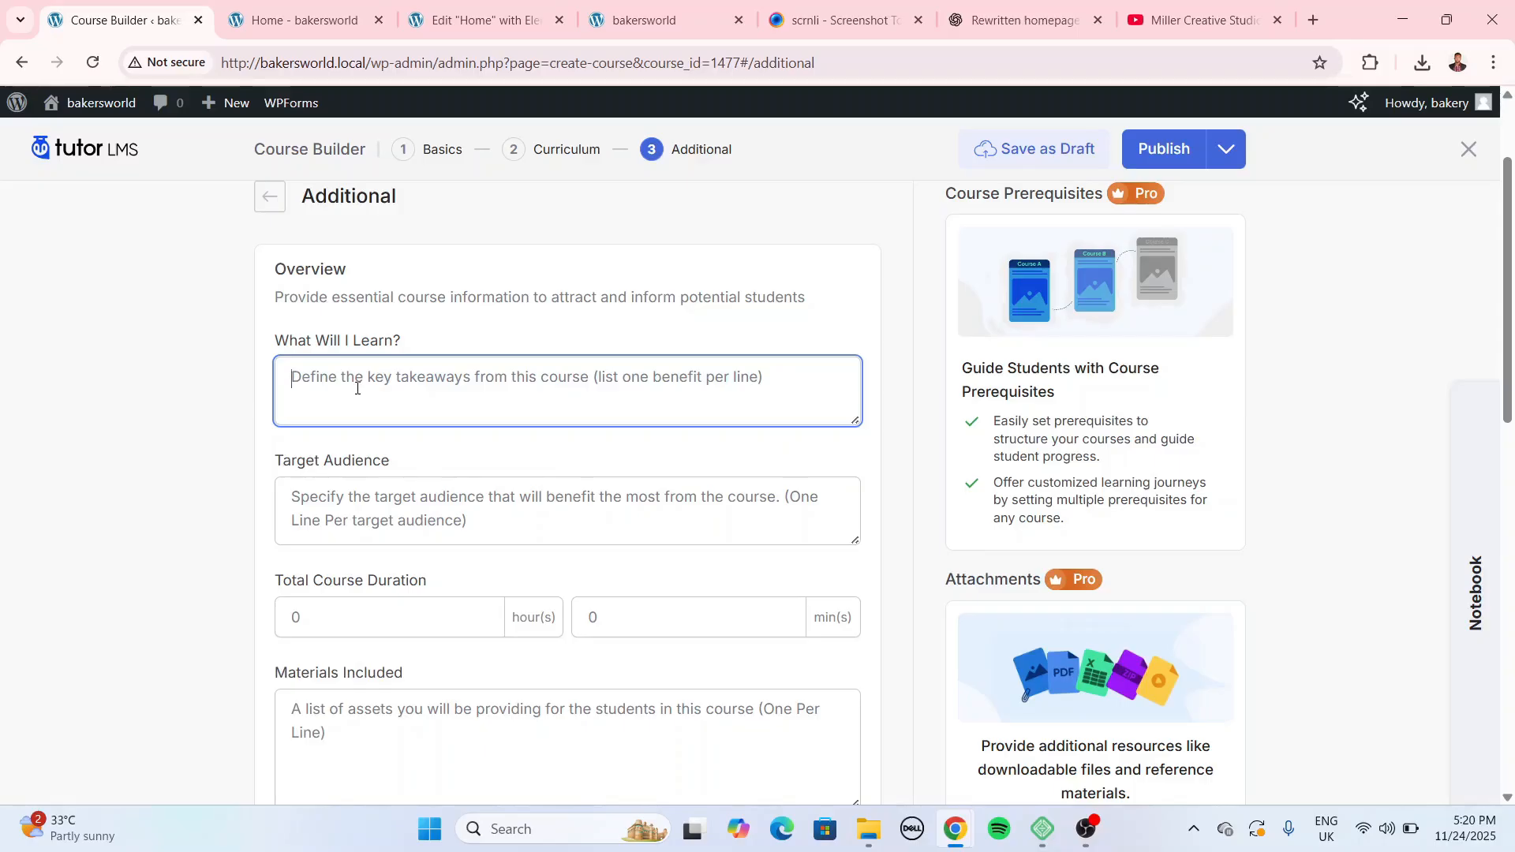
{"action": "type", "text": "How to bake"}
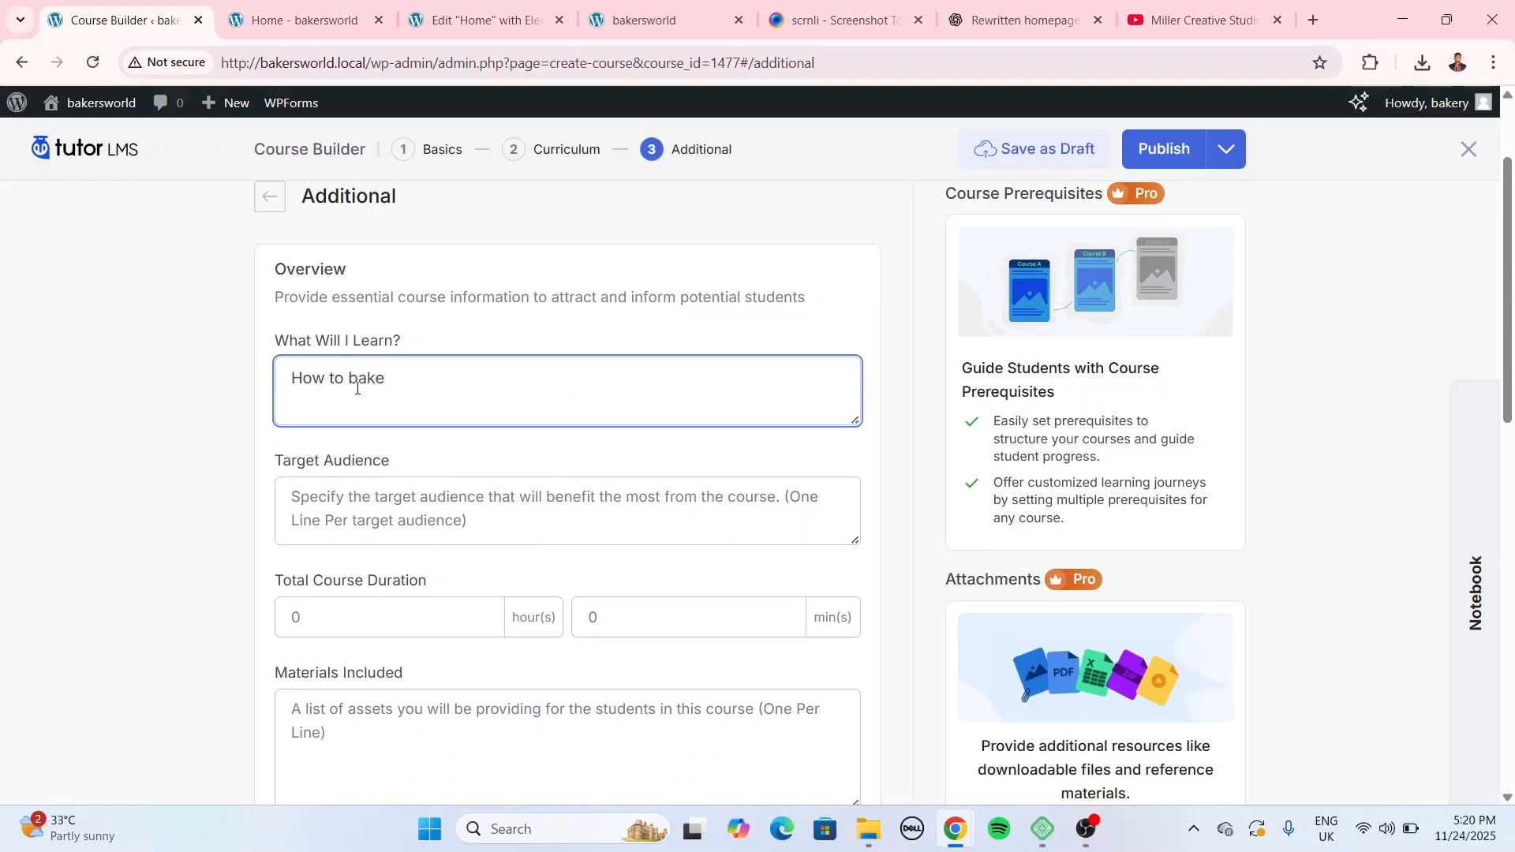
{"action": "type", "text": "How m="}
{"action": "type", "text": "make bab"}
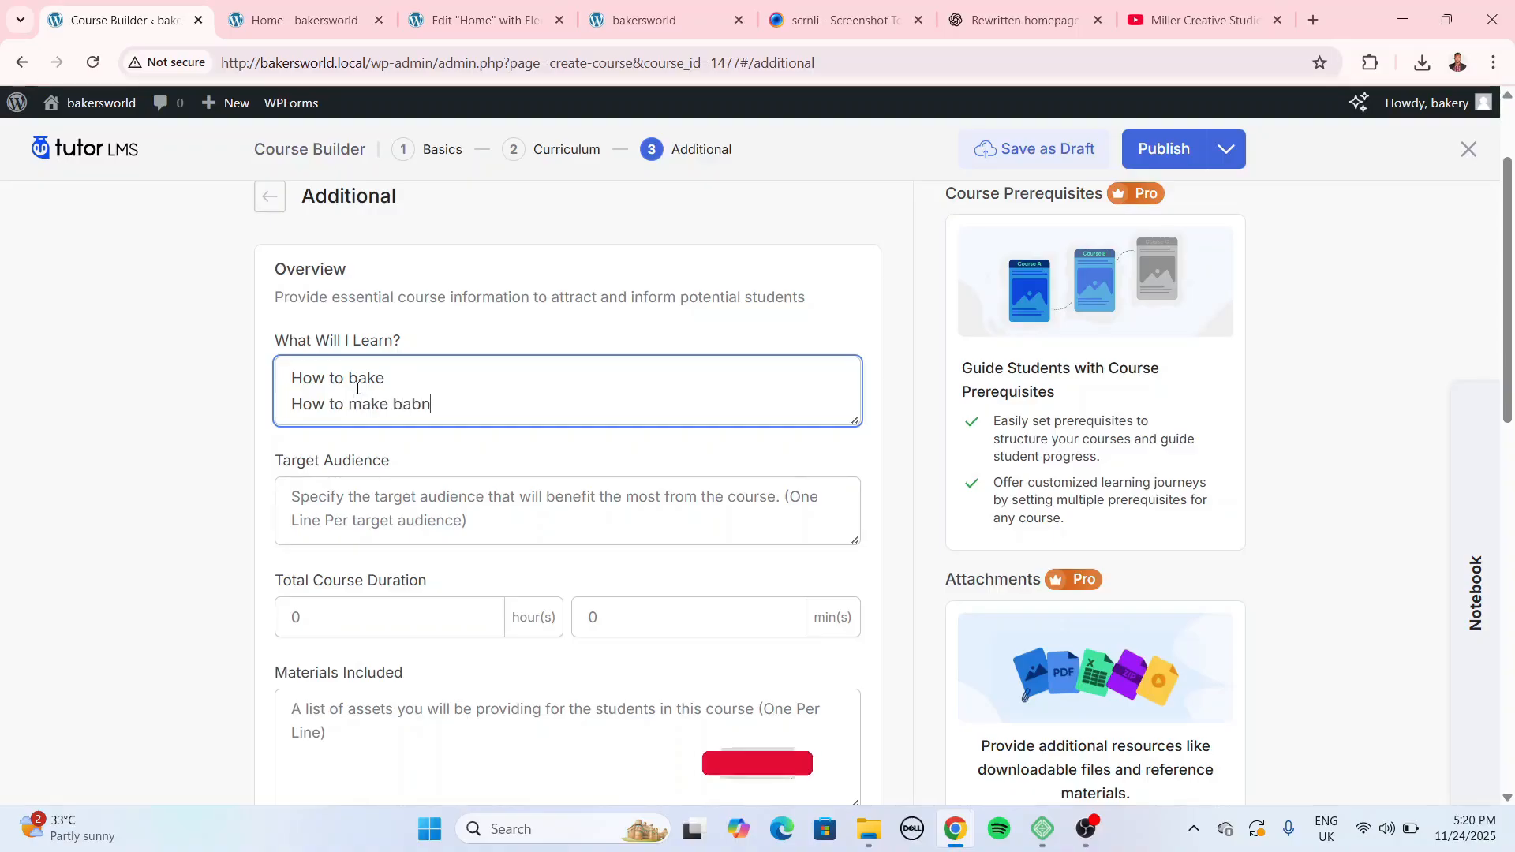
{"action": "key", "text": "BackSpace"}
{"action": "type", "text": "nana bread"}
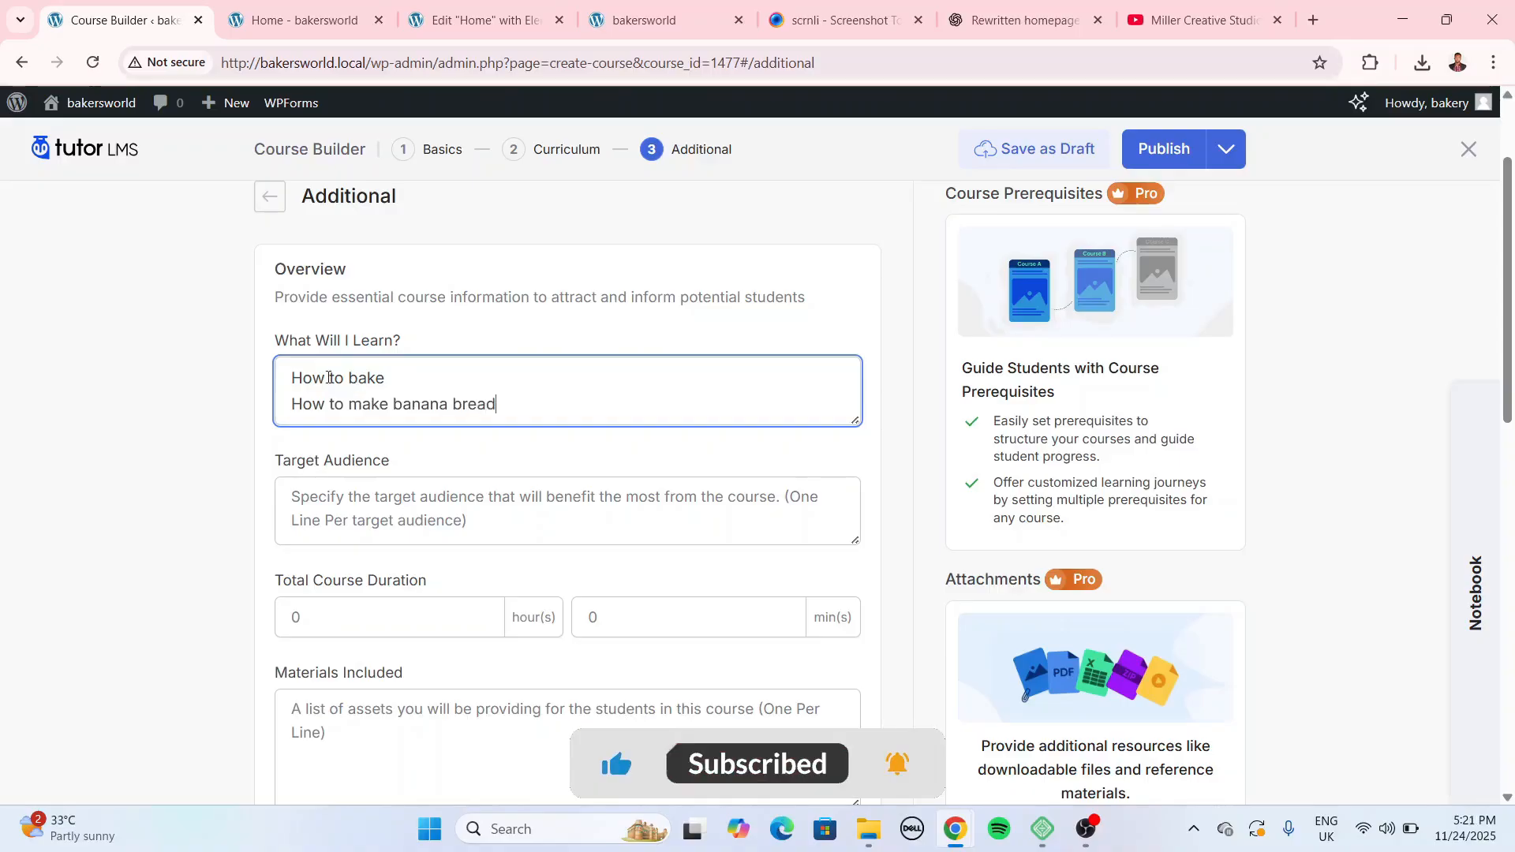
List "Bakers" and "Food Enthusiasts" on separate lines as the course's target audience.
{"action": "left_click", "coordinate": [456, 523]}
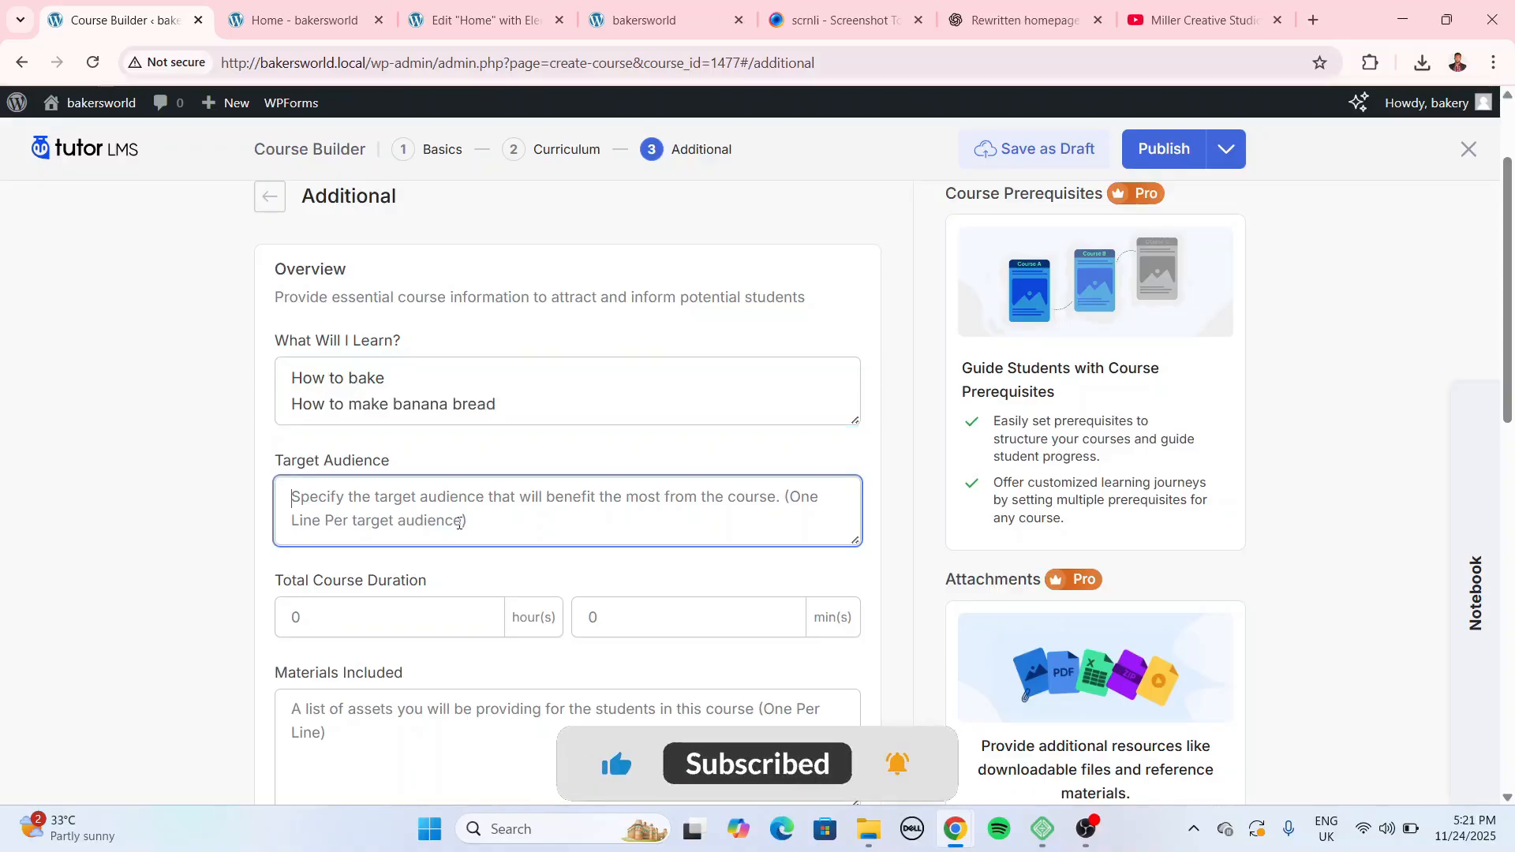
{"action": "type", "text": "Bakers"}
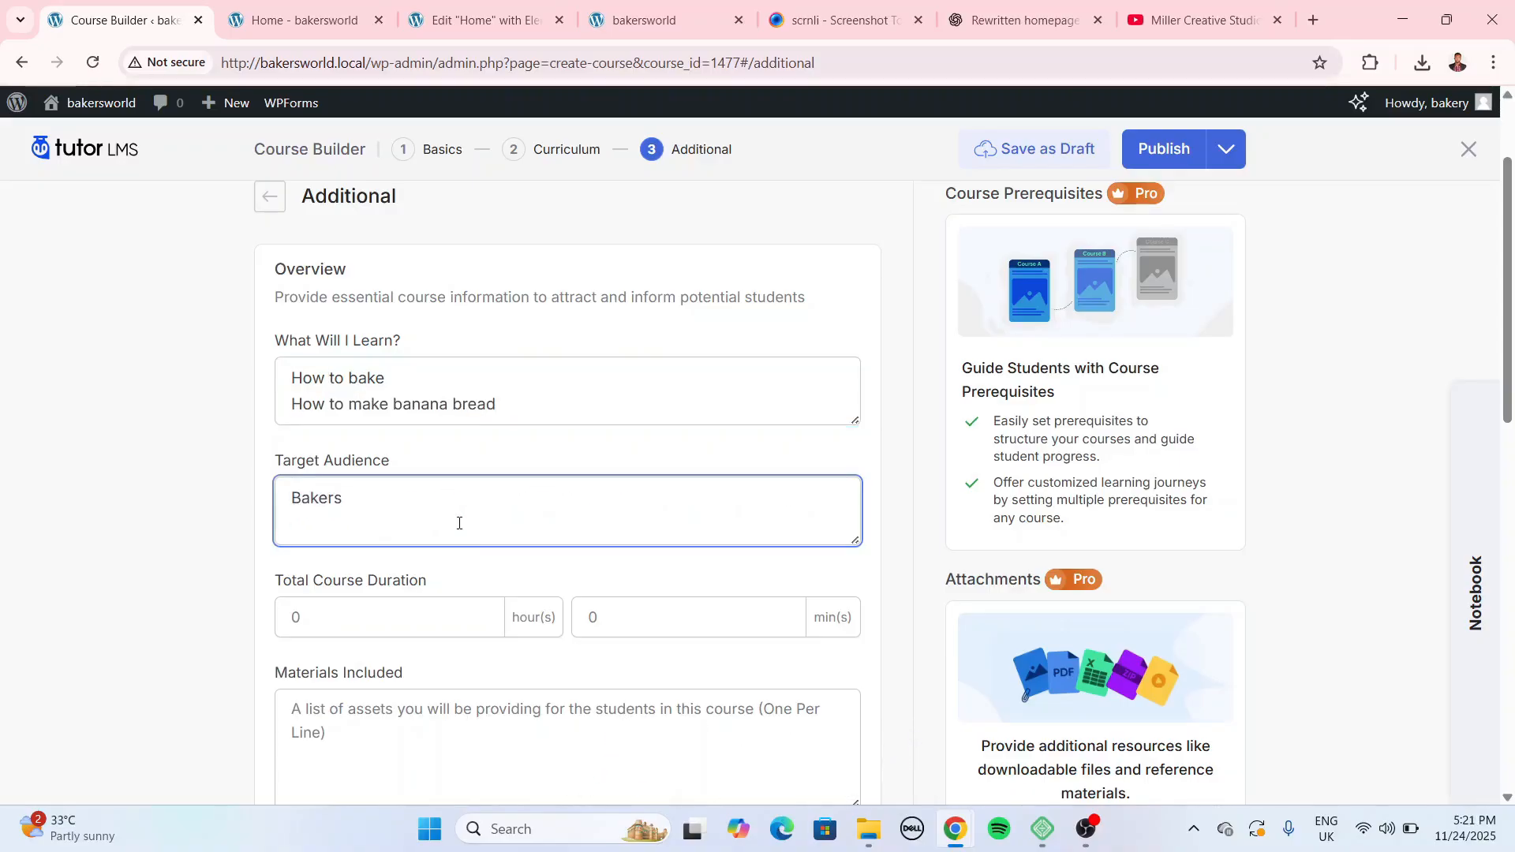
{"action": "key", "text": "Return"}
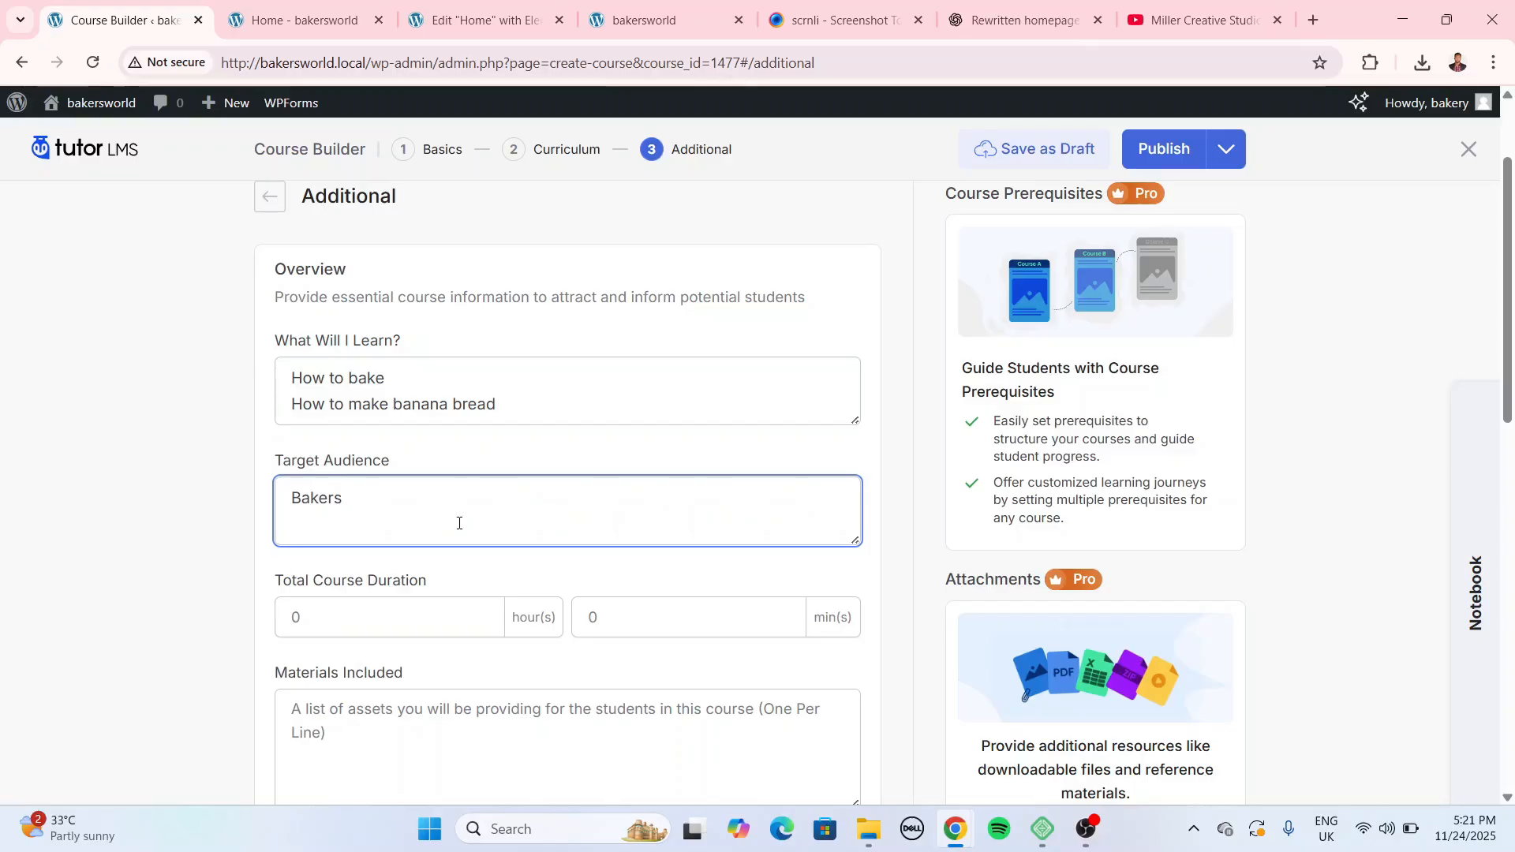
{"action": "type", "text": "Food Enthusiasts"}
Set the total course duration to 3 hours and 25 minutes.
{"action": "scroll", "coordinate": [473, 466], "scroll_direction": "down", "scroll_amount": 3}
{"action": "left_click", "coordinate": [421, 417]}
{"action": "type", "text": "3"}
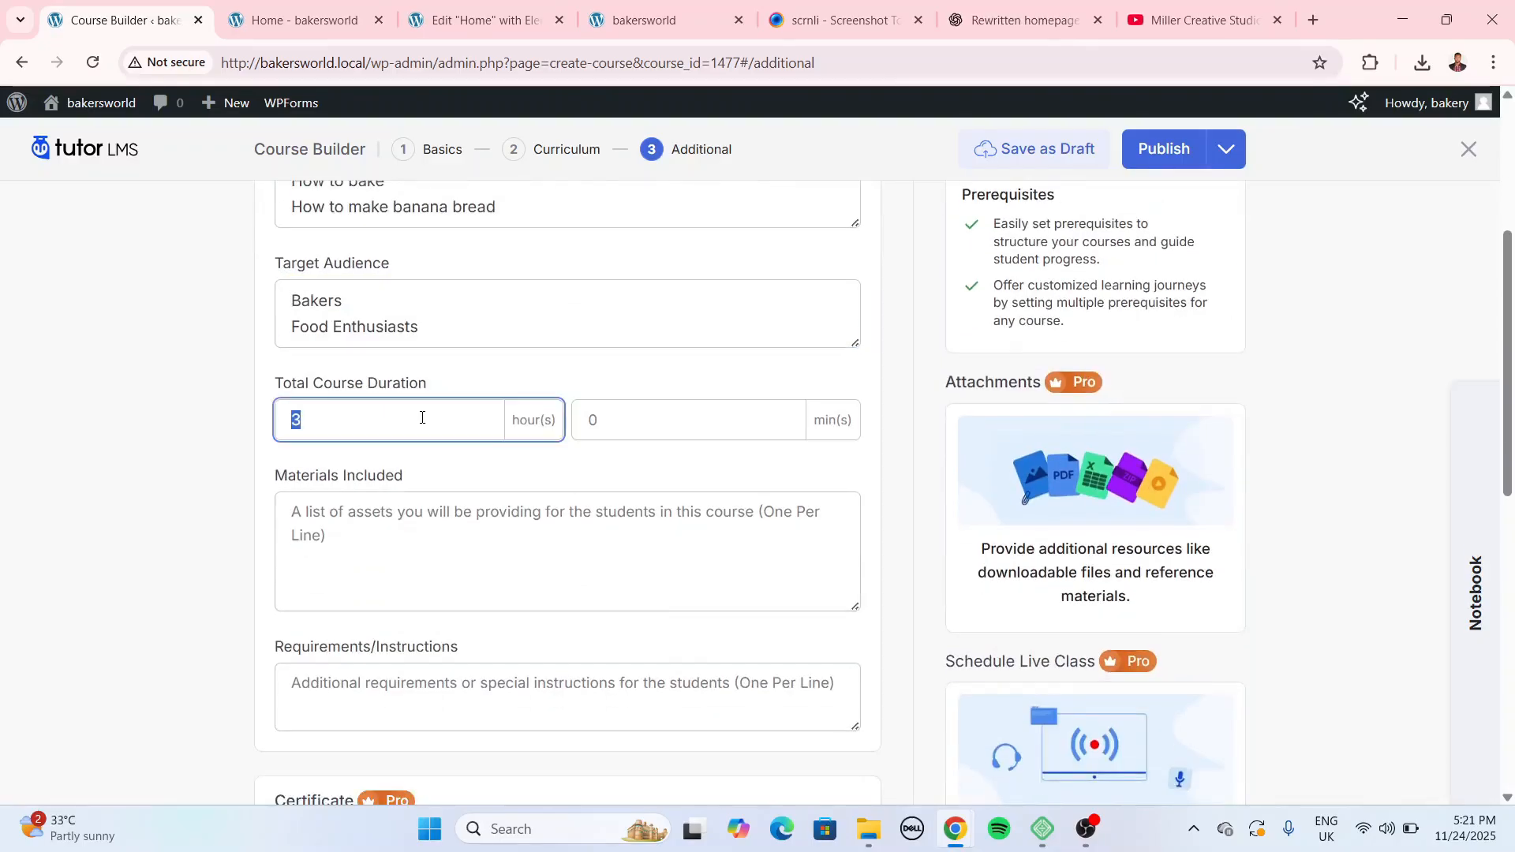
{"action": "key", "text": "Tab"}
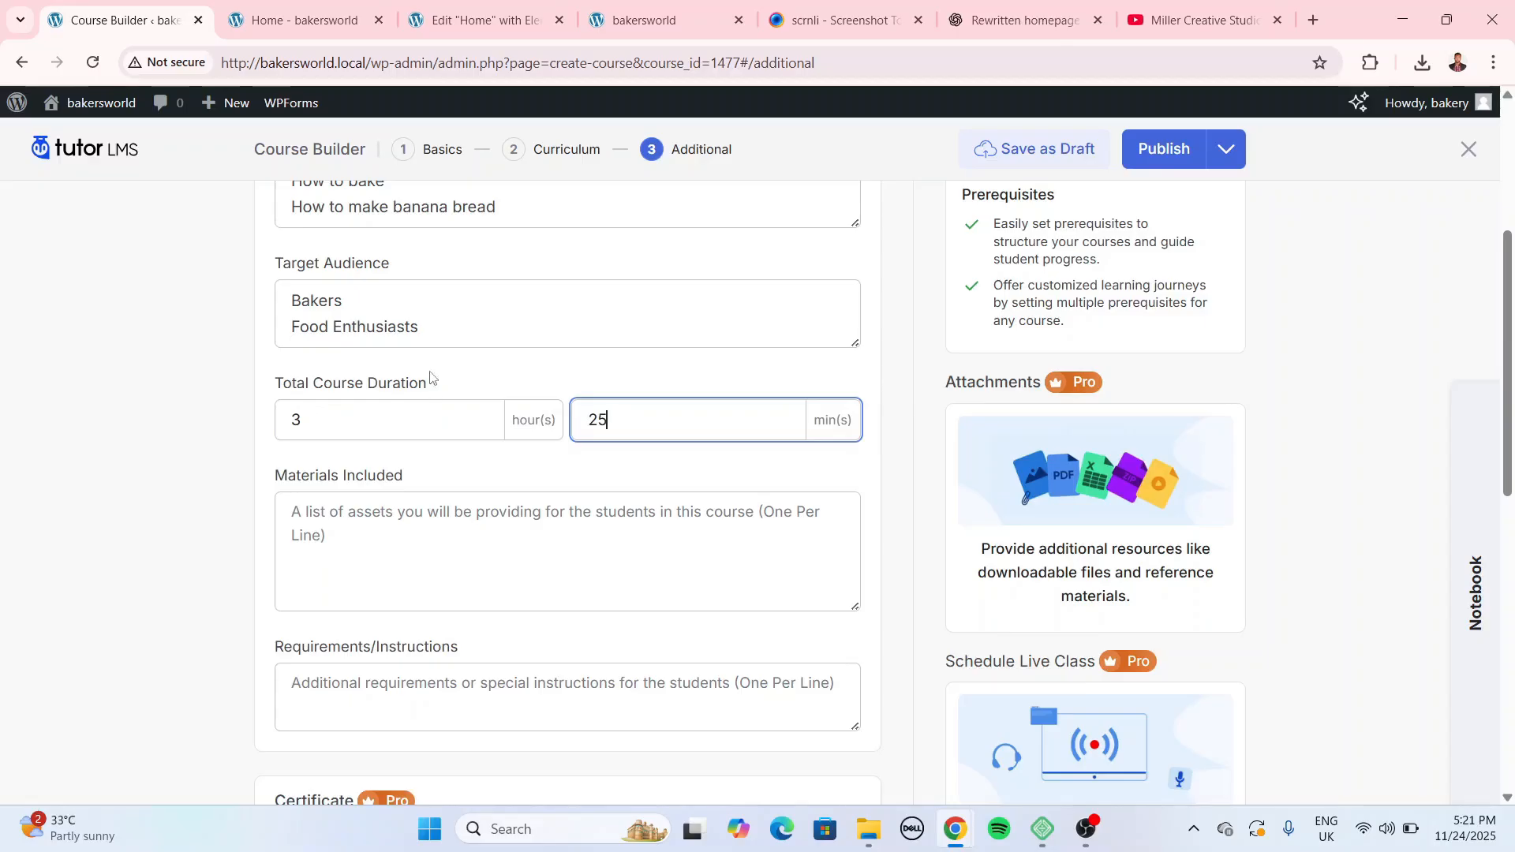
List "Pdf", "Video" and "Audios" on separate lines as the materials included in the course.
{"action": "left_click", "coordinate": [469, 504]}
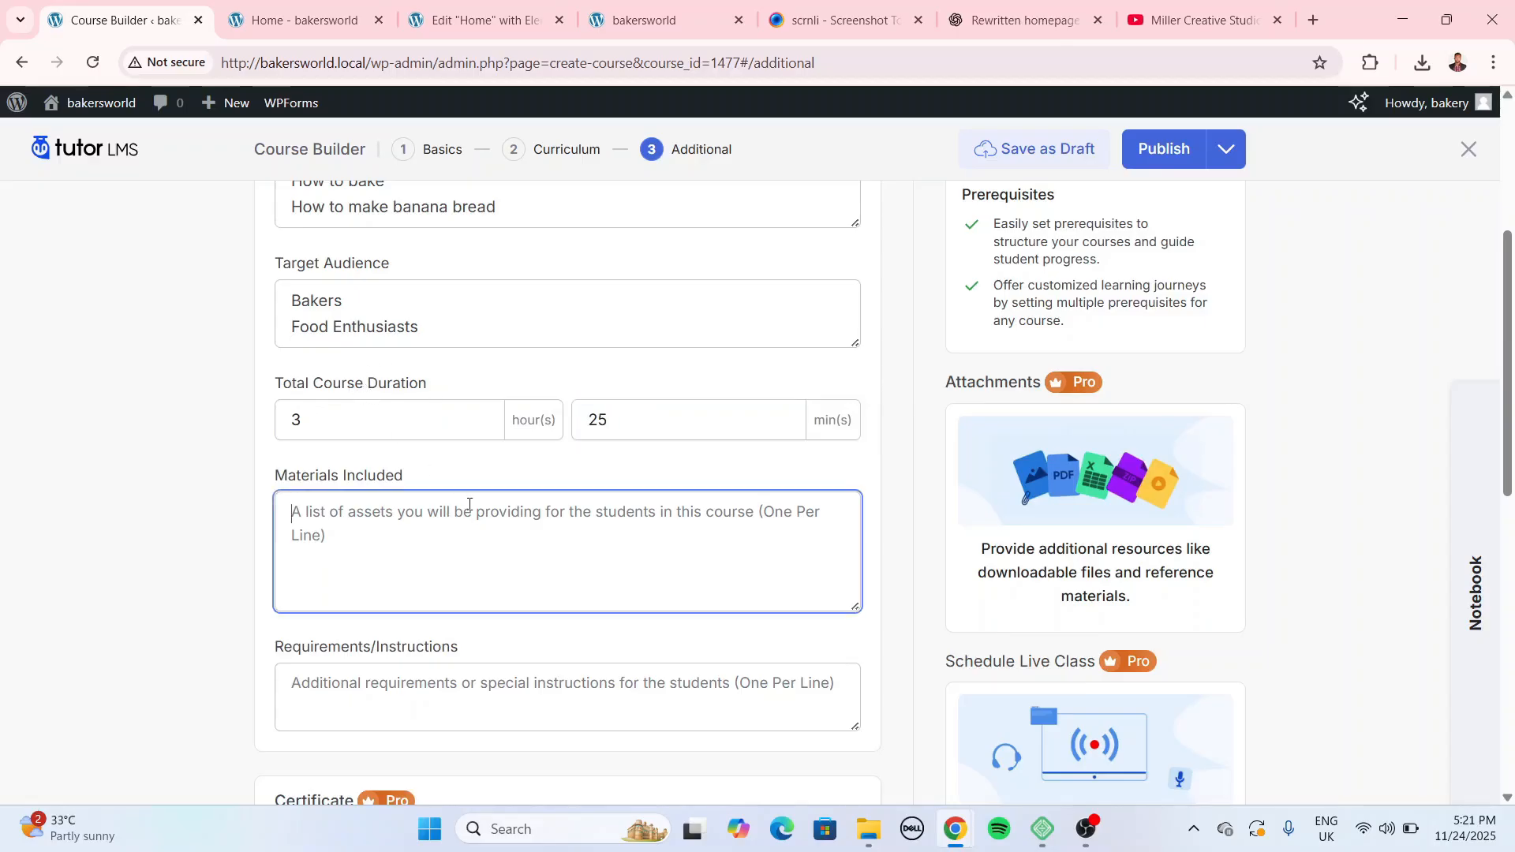
{"action": "type", "text": "Pdf"}
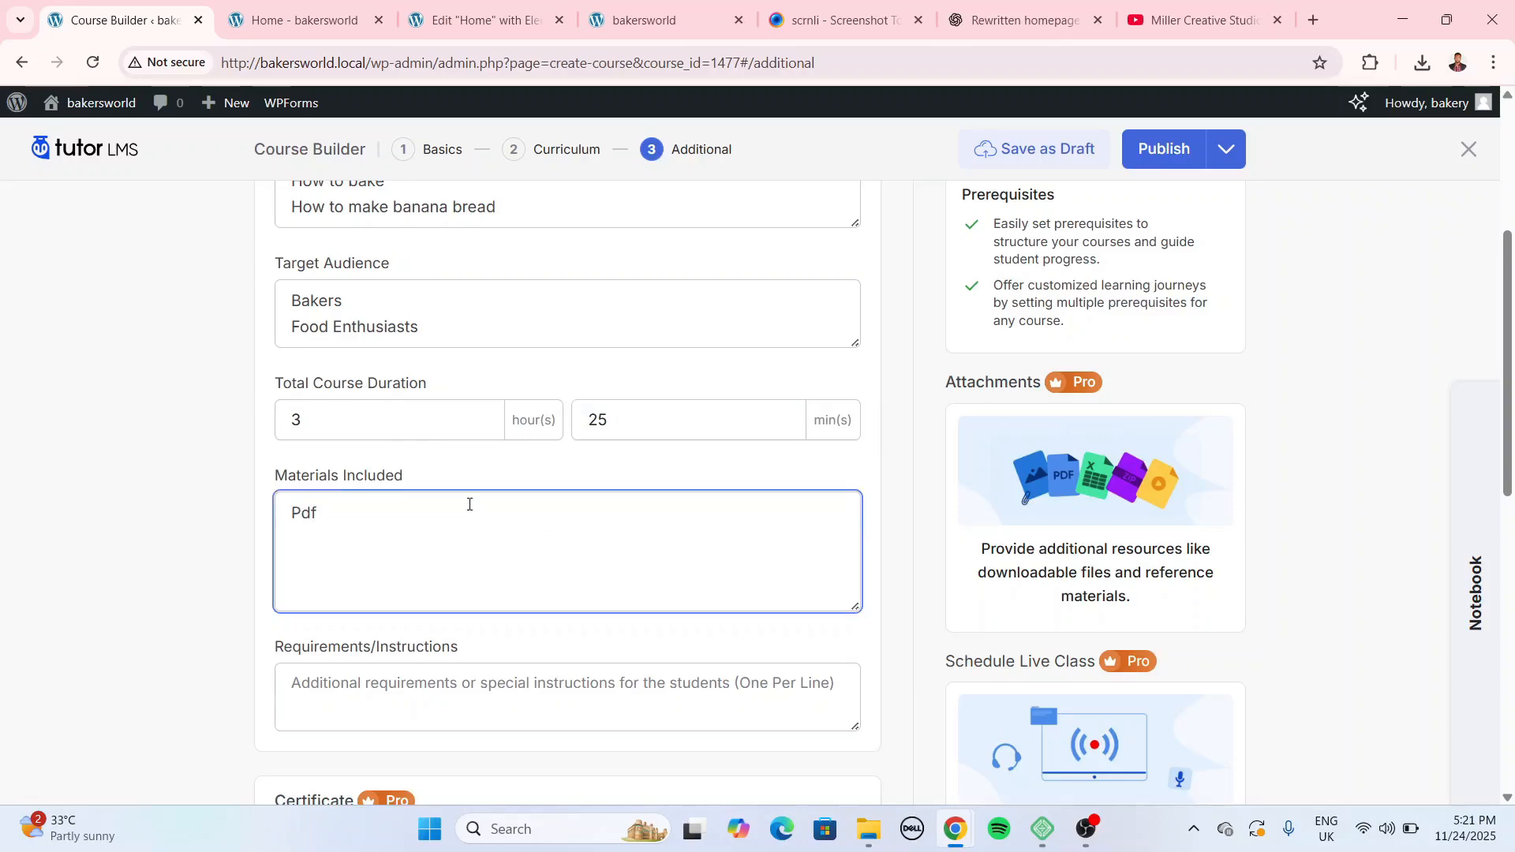
{"action": "type", "text": " Video "}
{"action": "type", "text": "Audios"}
List "Data" and "Internet" on separate lines as the course's requirements.
{"action": "scroll", "coordinate": [469, 504], "scroll_direction": "down", "scroll_amount": 2}
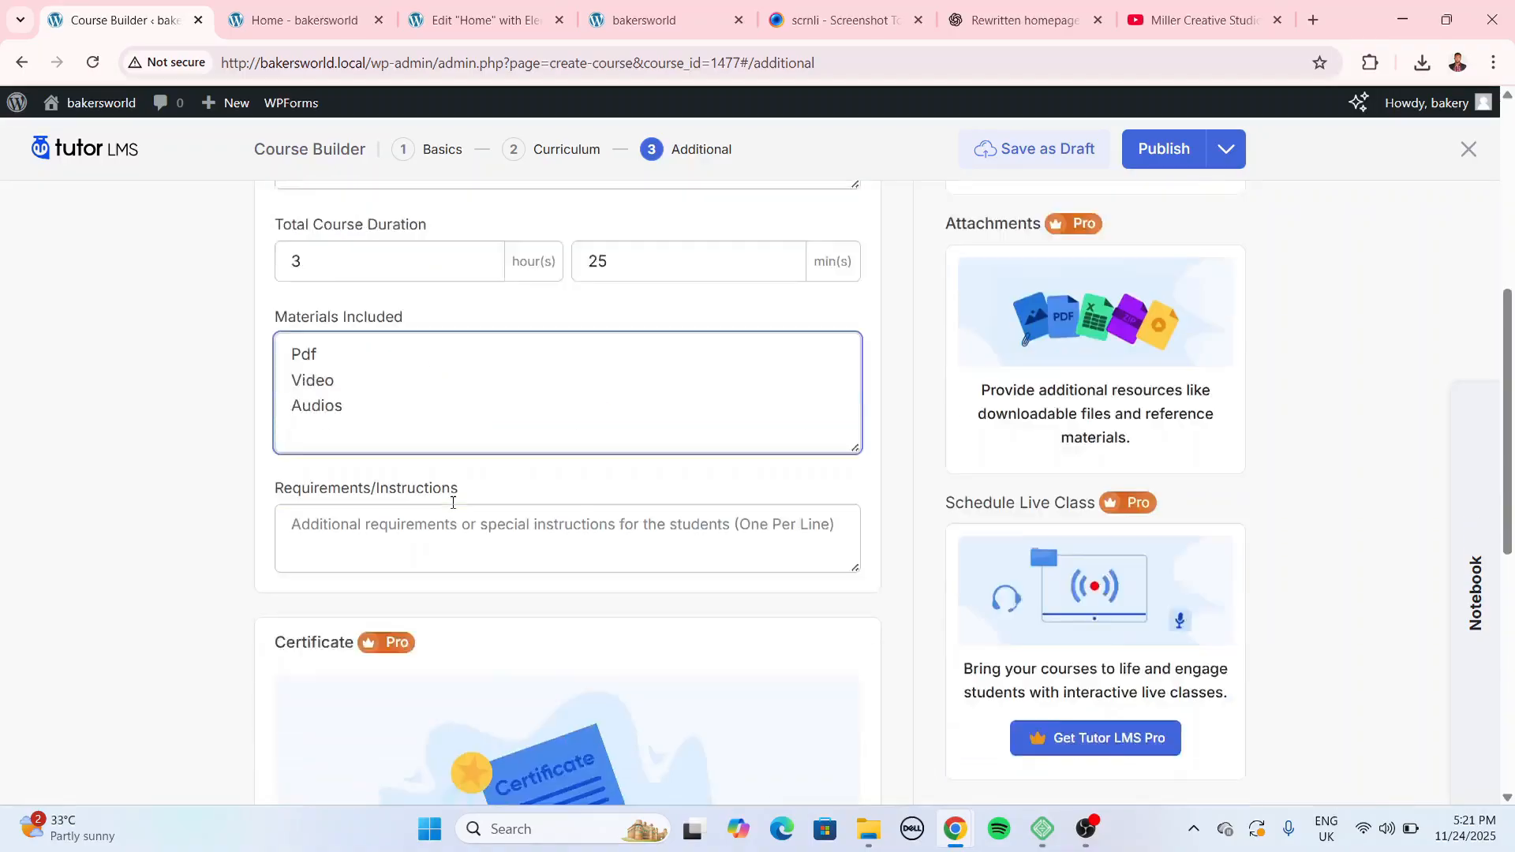
{"action": "left_click", "coordinate": [461, 487]}
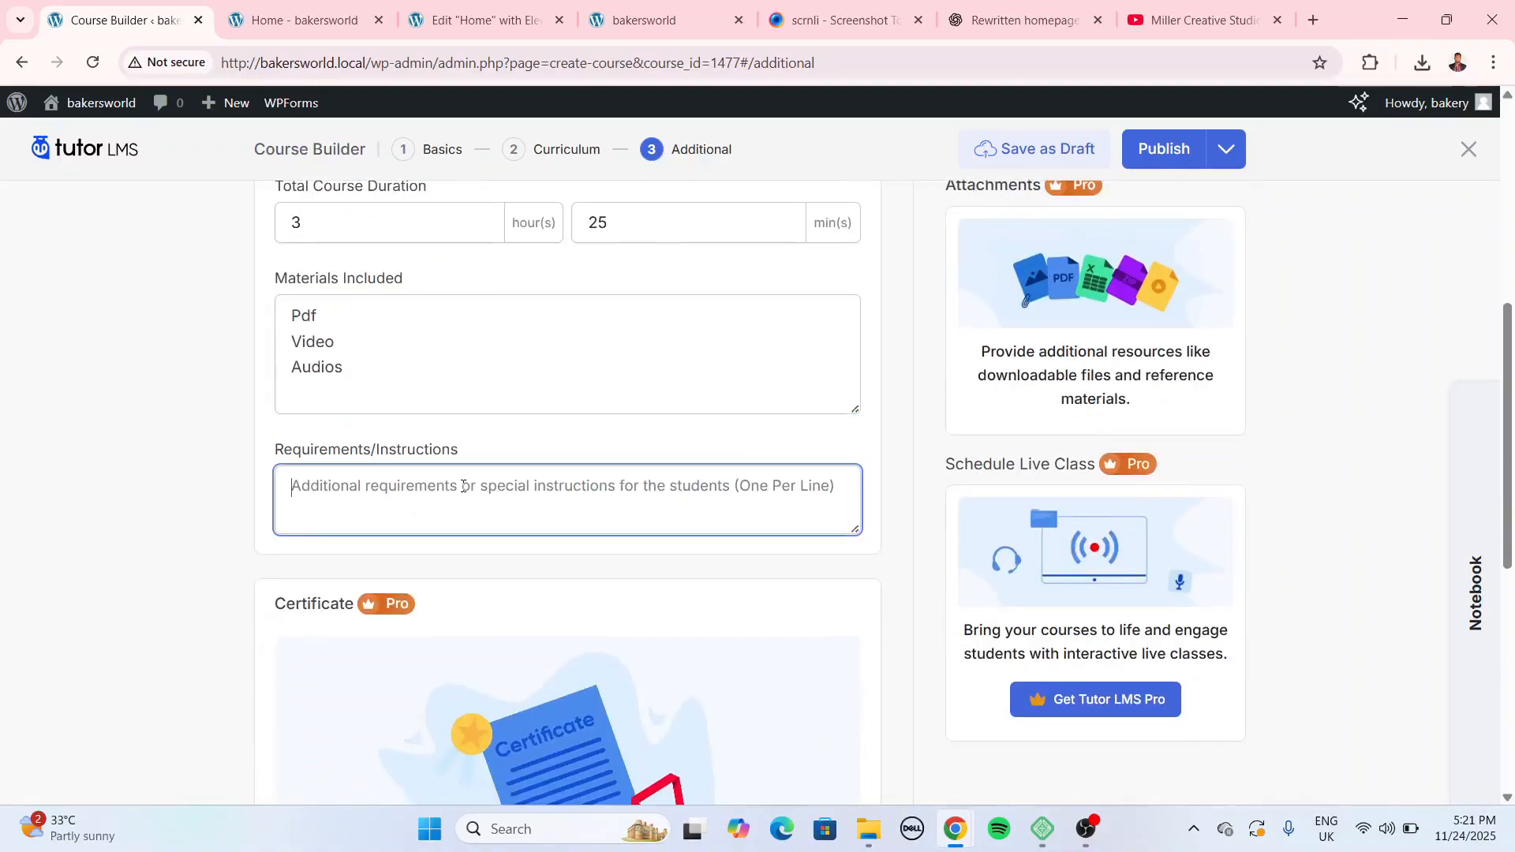
{"action": "type", "text": "Dat"}
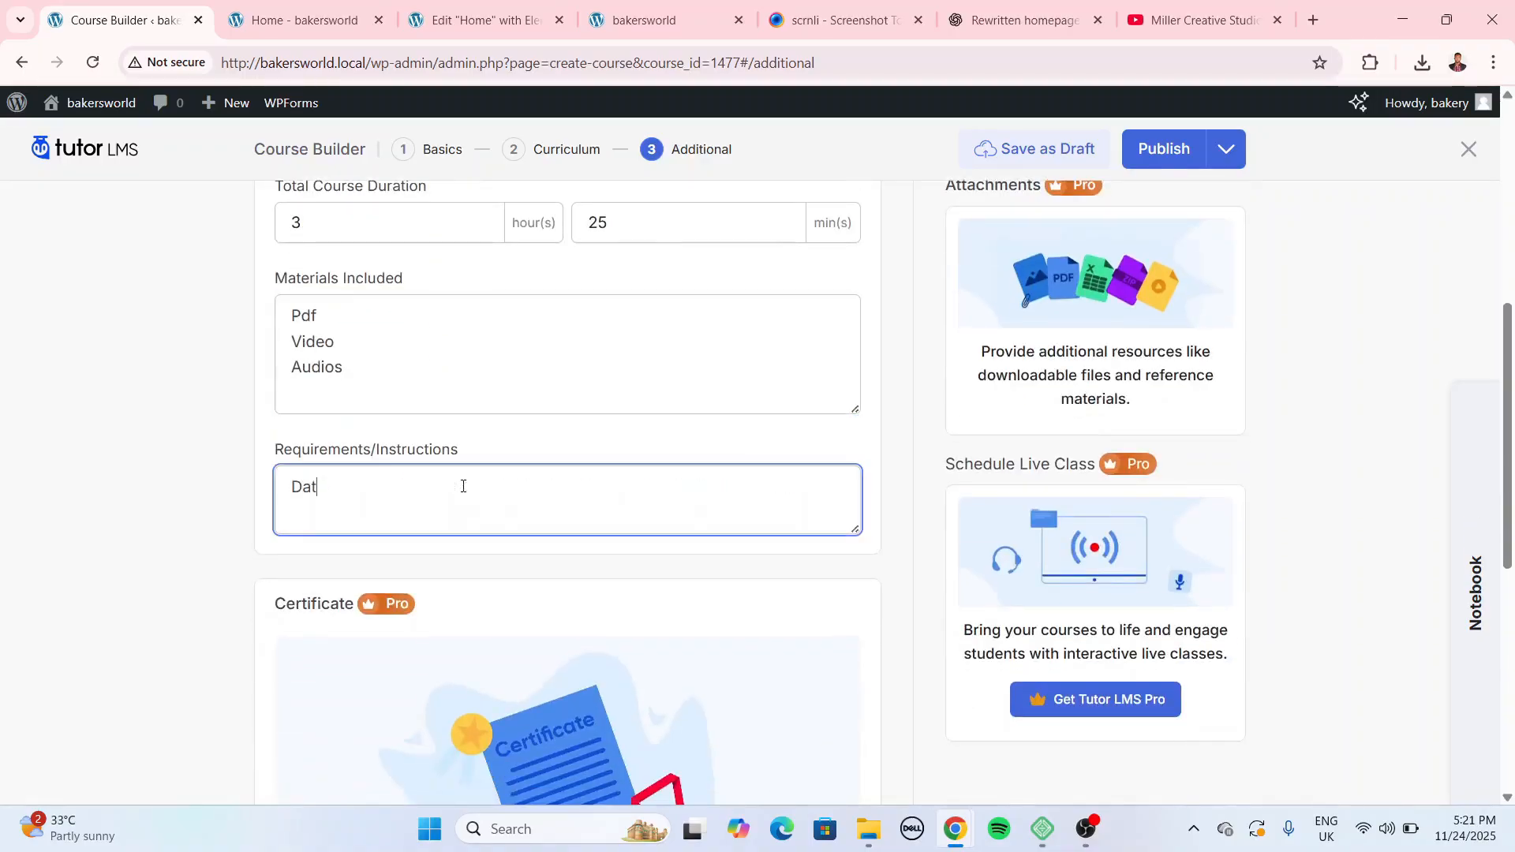
{"action": "type", "text": "a "}
{"action": "type", "text": "Internet"}
Publish the banana bread course and open its preview page.
{"action": "scroll", "coordinate": [593, 457], "scroll_direction": "down", "scroll_amount": 5}
{"action": "scroll", "coordinate": [832, 493], "scroll_direction": "down", "scroll_amount": 3}
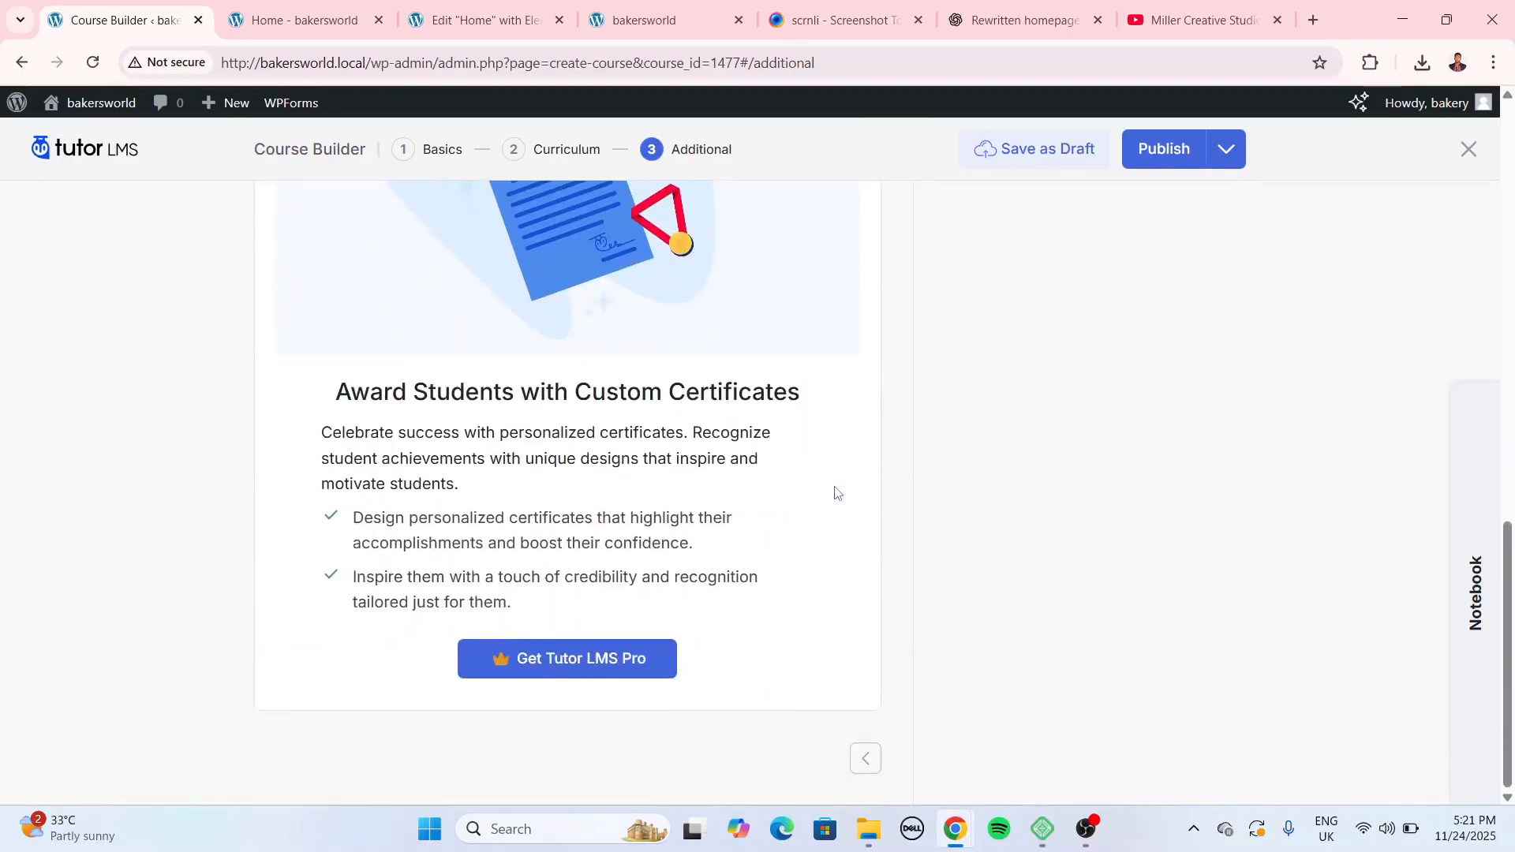
{"action": "scroll", "coordinate": [652, 429], "scroll_direction": "up", "scroll_amount": 1}
{"action": "scroll", "coordinate": [566, 262], "scroll_direction": "down", "scroll_amount": 1}
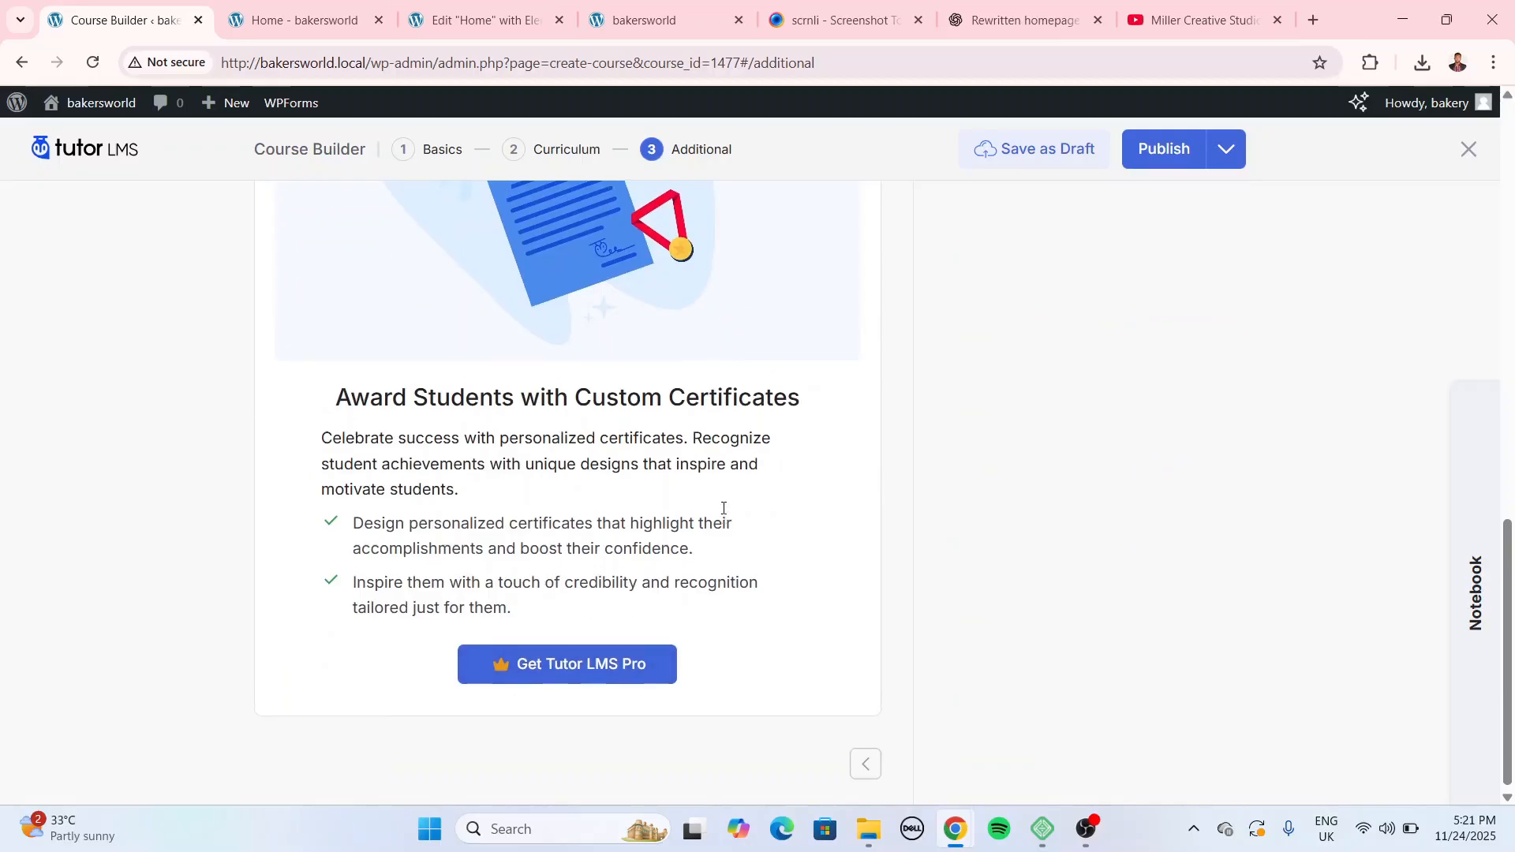
{"action": "scroll", "coordinate": [539, 412], "scroll_direction": "up", "scroll_amount": 3}
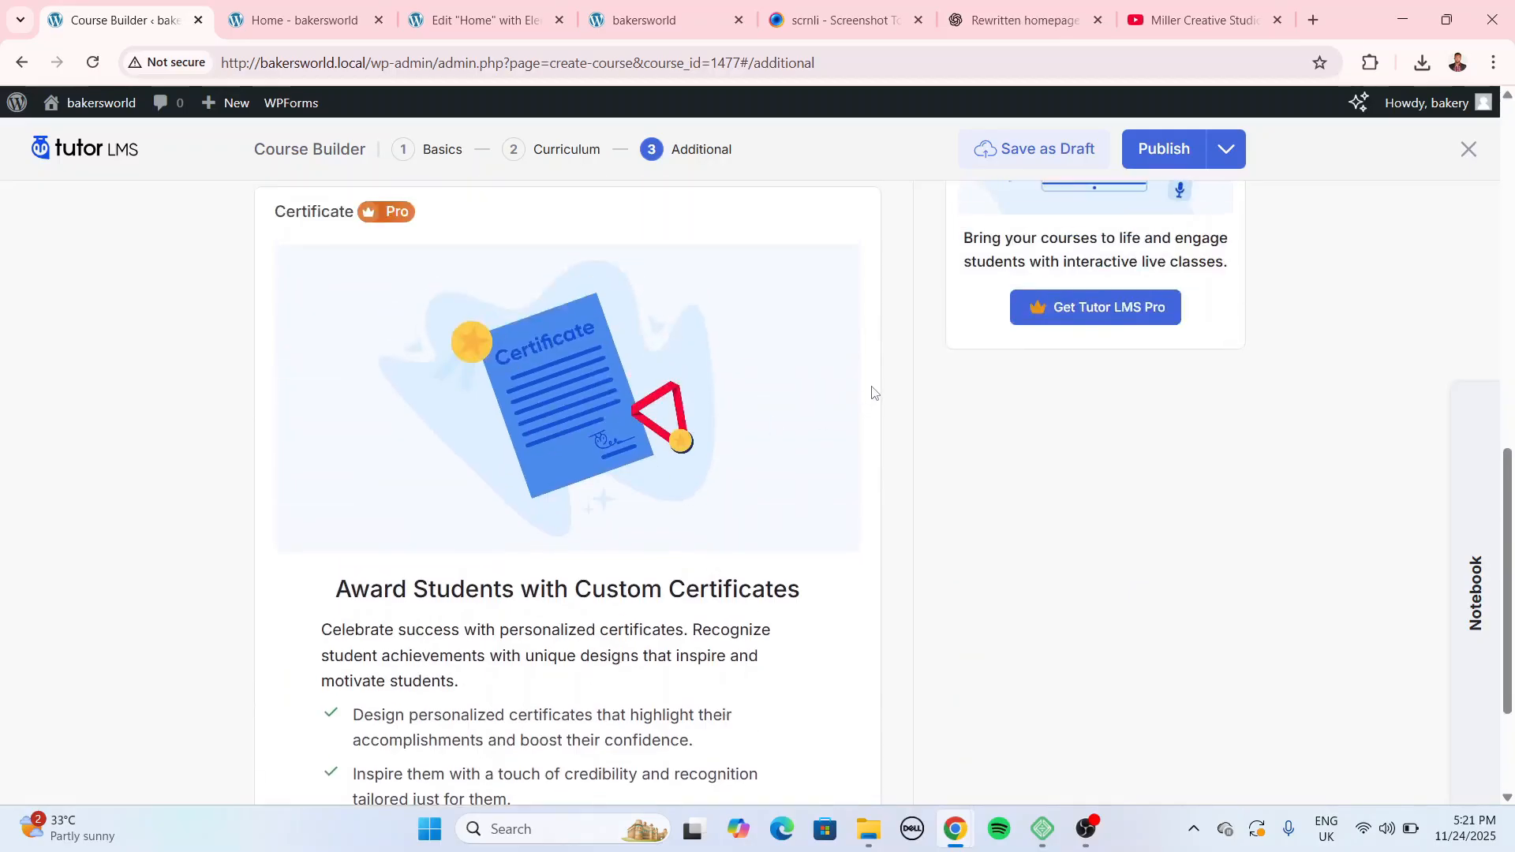
{"action": "scroll", "coordinate": [978, 386], "scroll_direction": "up", "scroll_amount": 15}
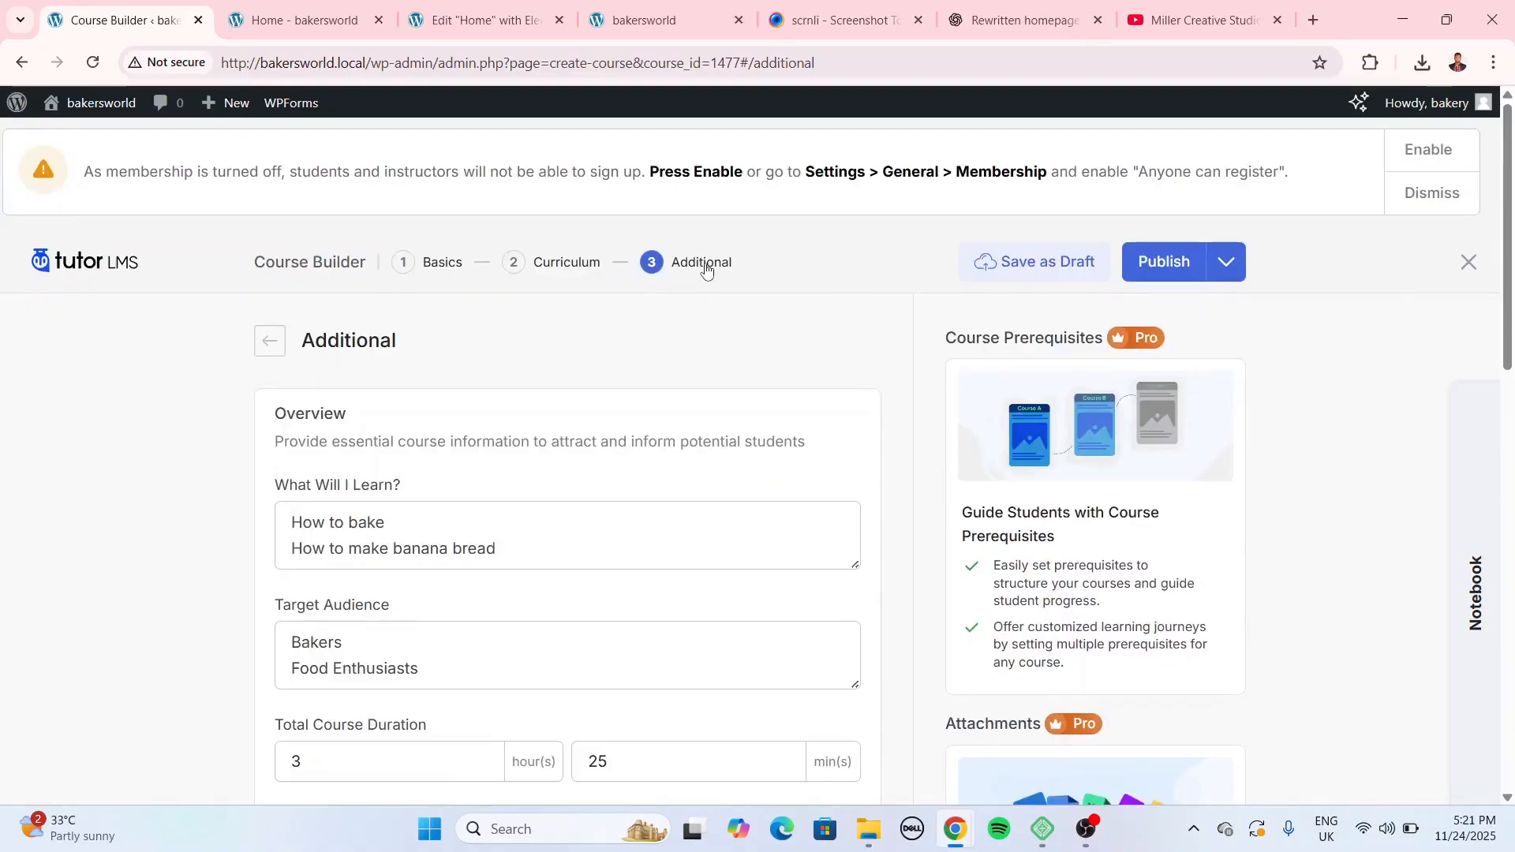
{"action": "left_click", "coordinate": [1192, 272]}
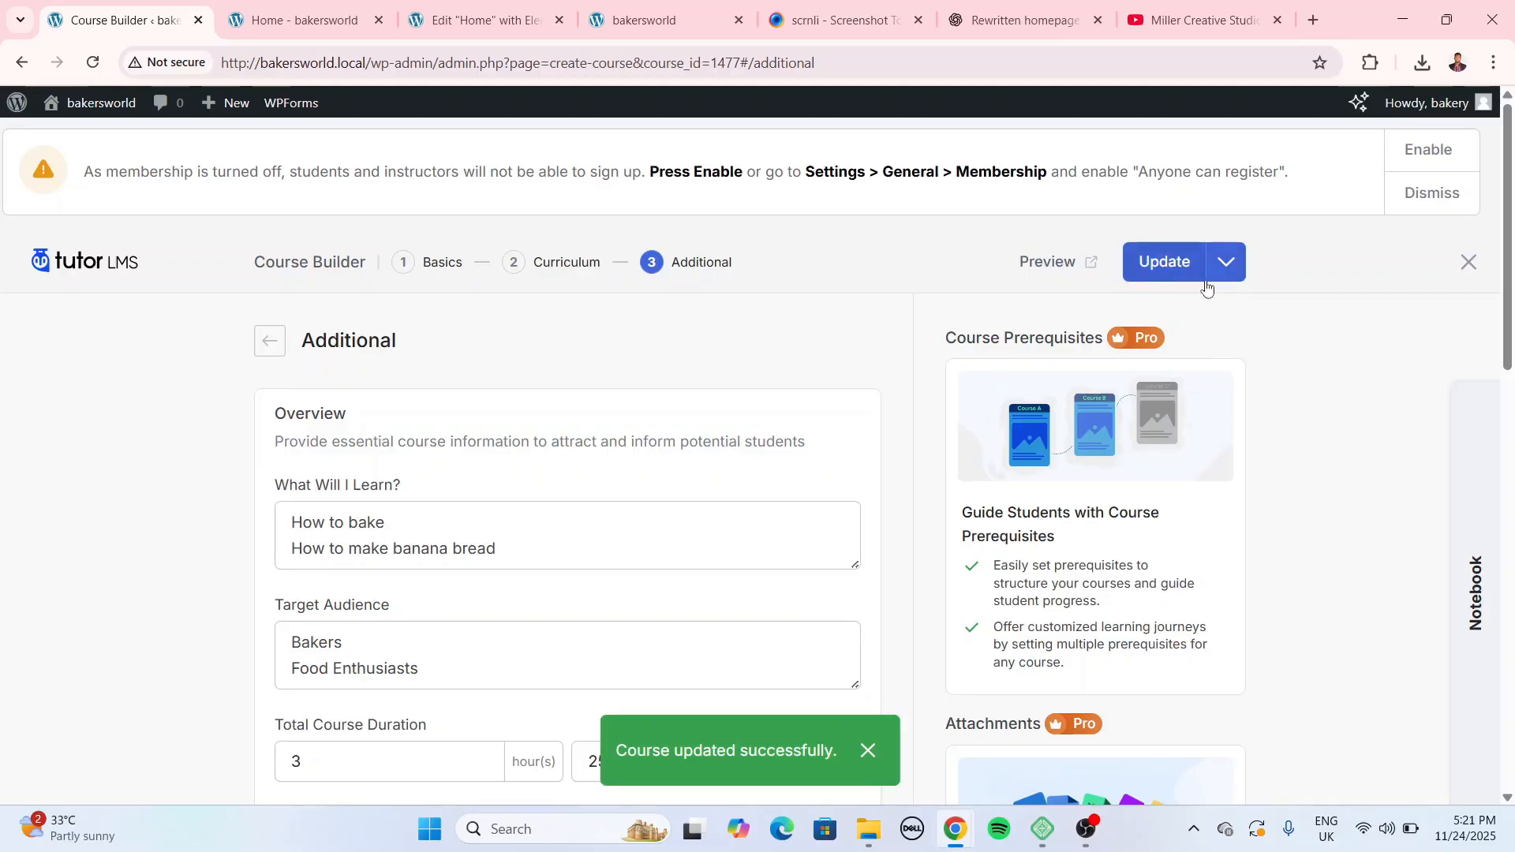
{"action": "left_click", "coordinate": [1068, 270]}
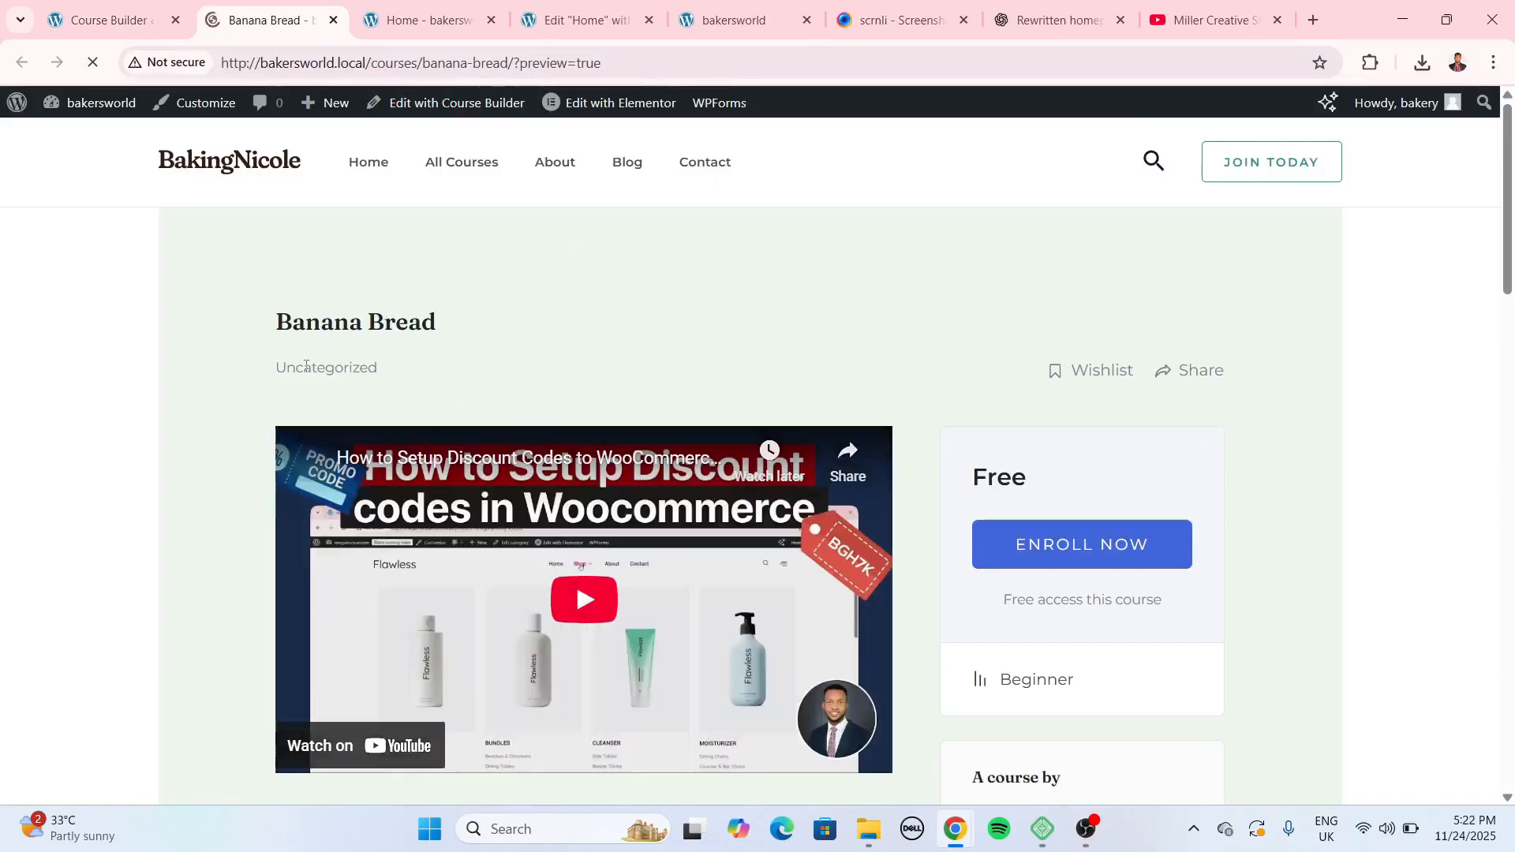
Examine the course page's video, description, topics with their lessons, materials, requirements and audience.
{"action": "scroll", "coordinate": [583, 403], "scroll_direction": "down", "scroll_amount": 2}
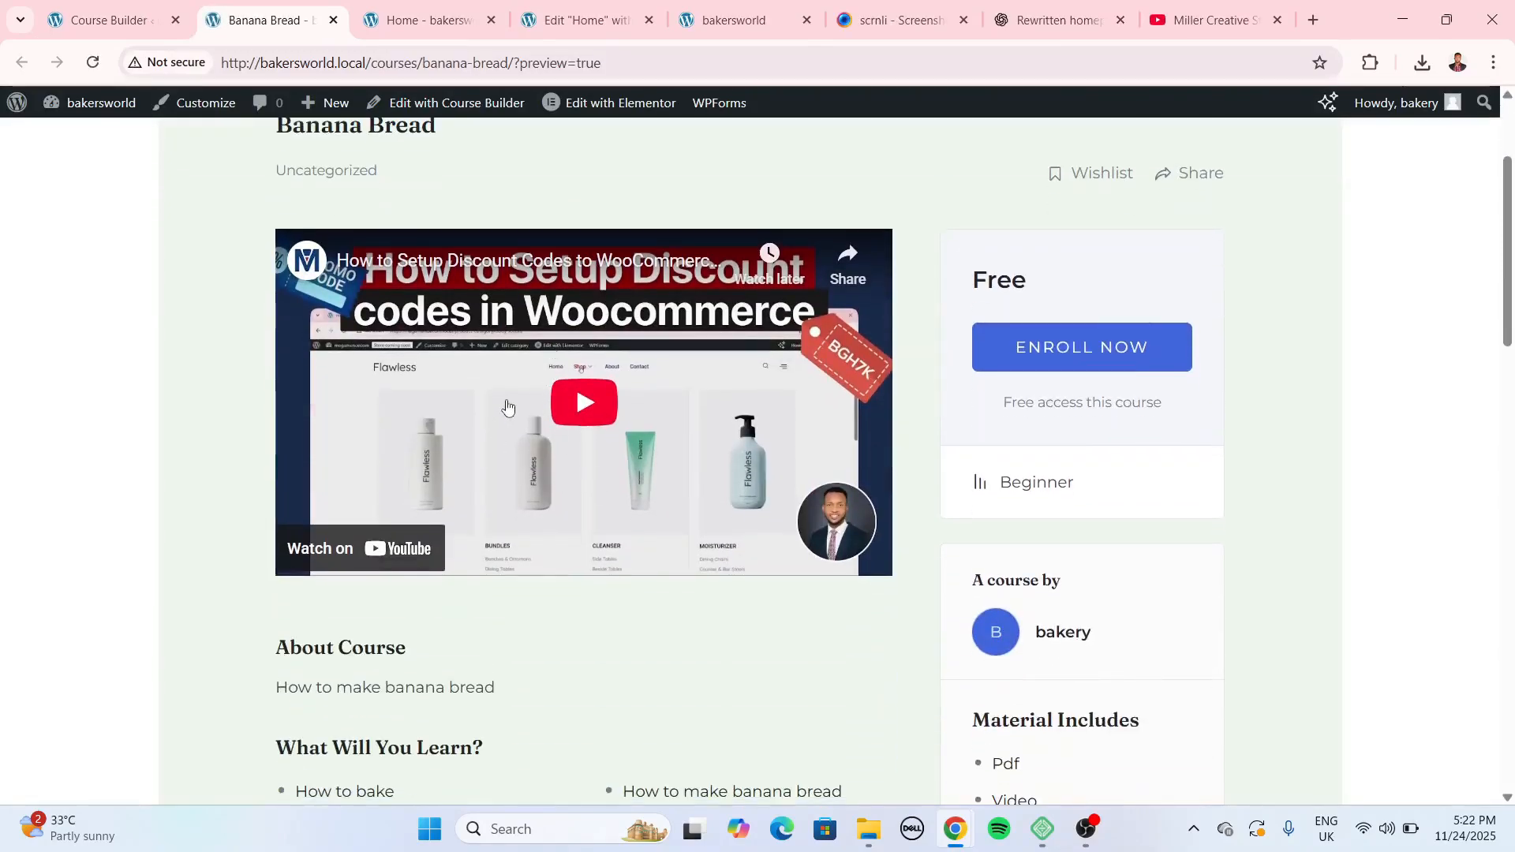
{"action": "scroll", "coordinate": [507, 405], "scroll_direction": "down", "scroll_amount": 4}
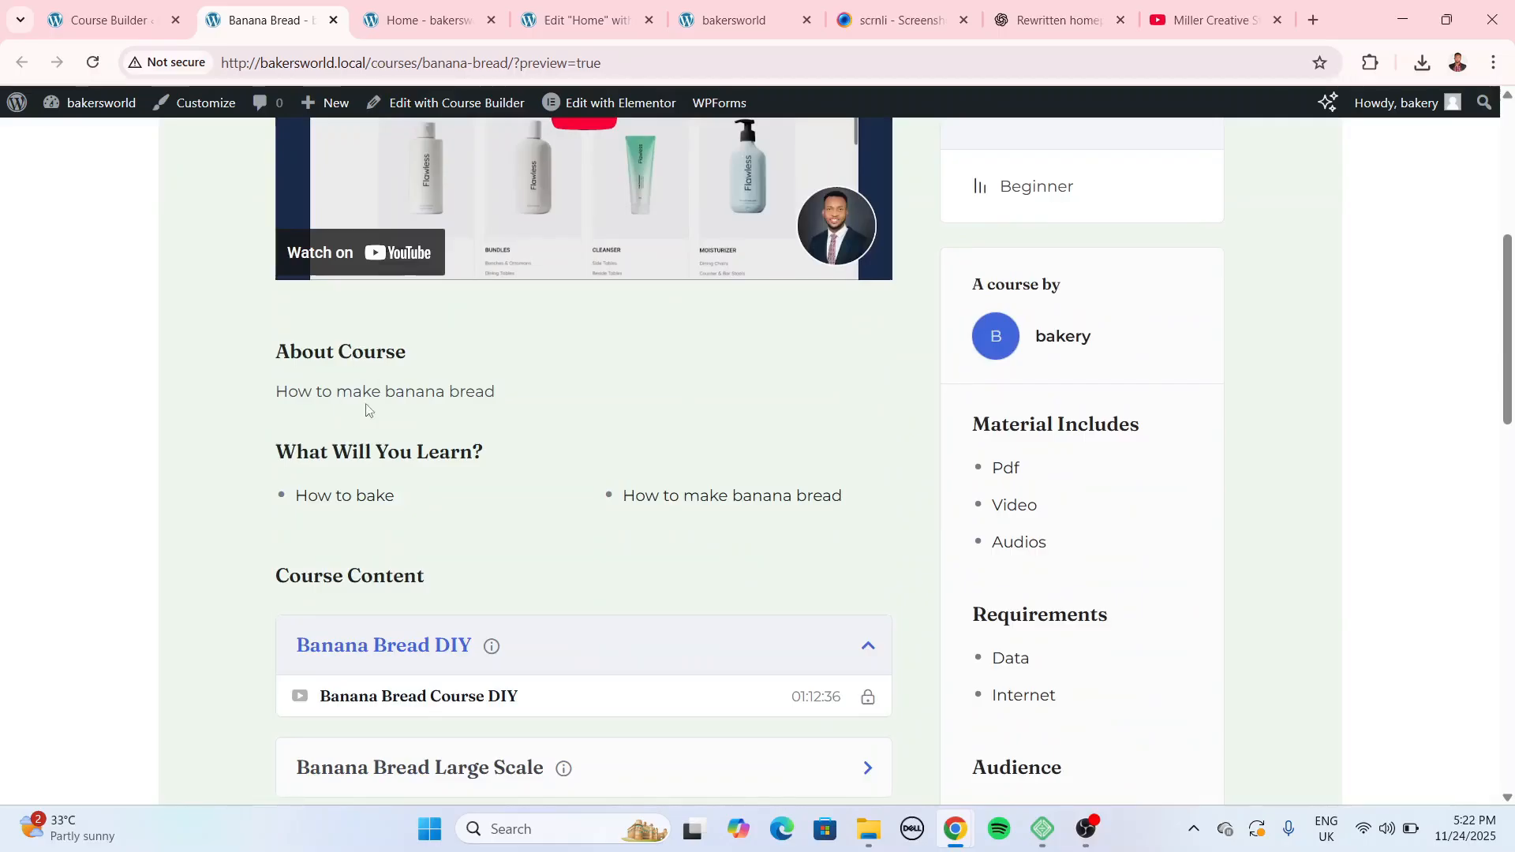
{"action": "scroll", "coordinate": [696, 426], "scroll_direction": "down", "scroll_amount": 4}
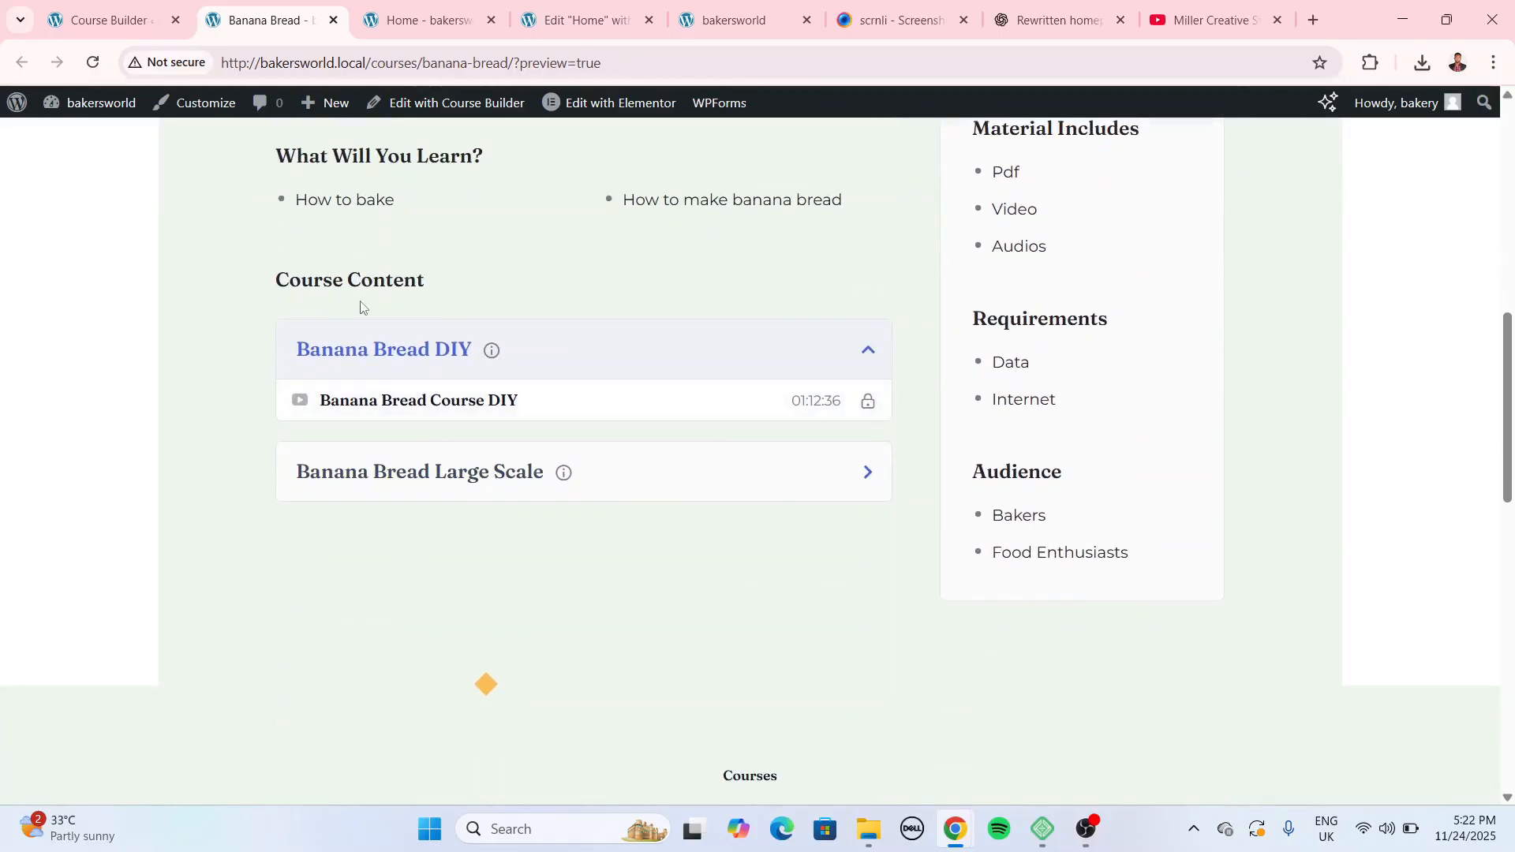
{"action": "left_click", "coordinate": [650, 343]}
{"action": "mouse_move", "coordinate": [490, 356]}
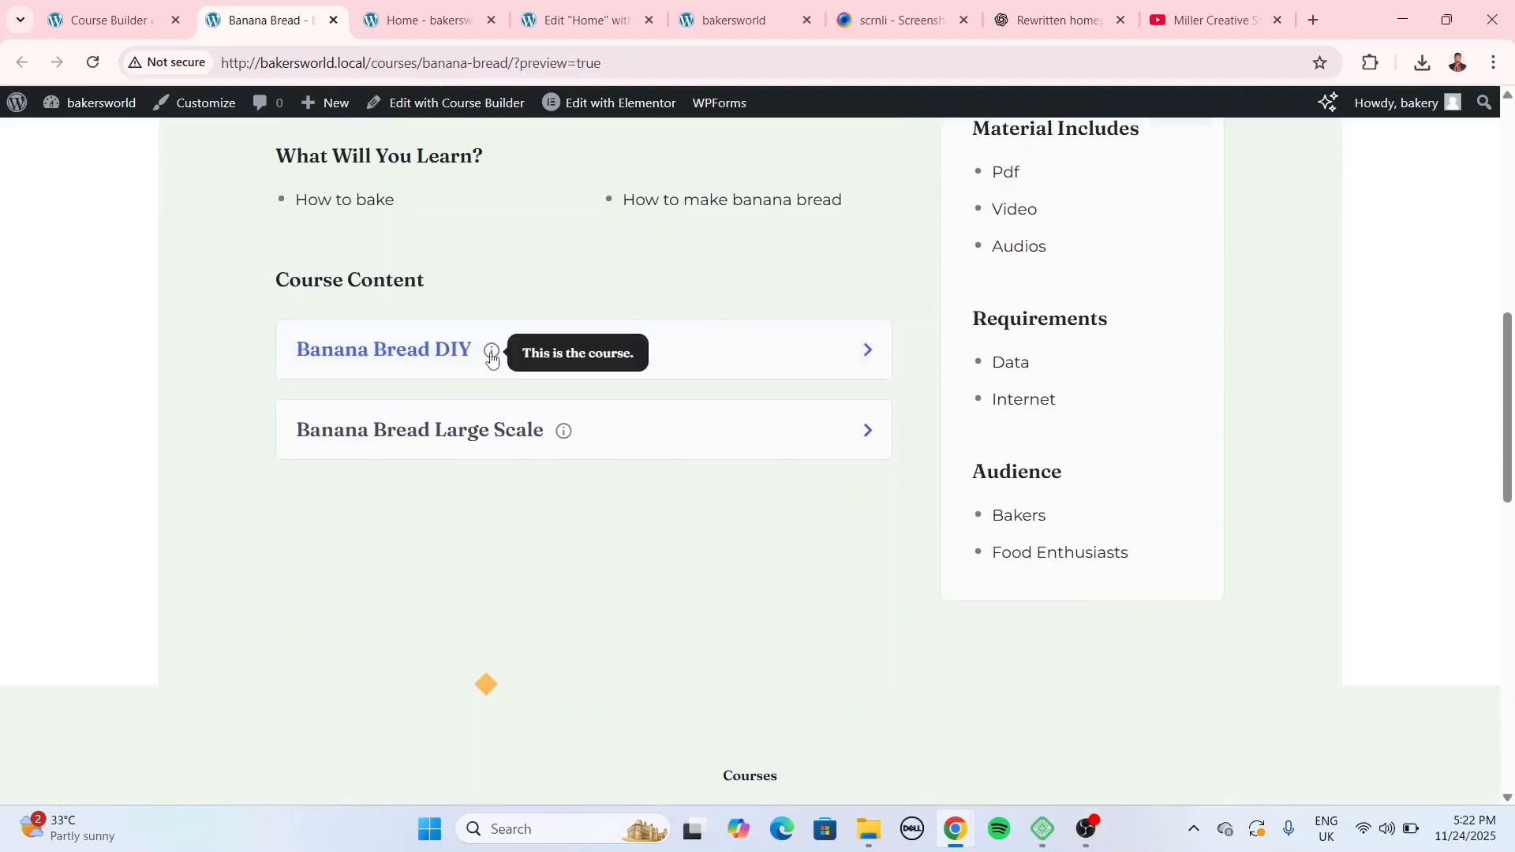
{"action": "left_click", "coordinate": [629, 450]}
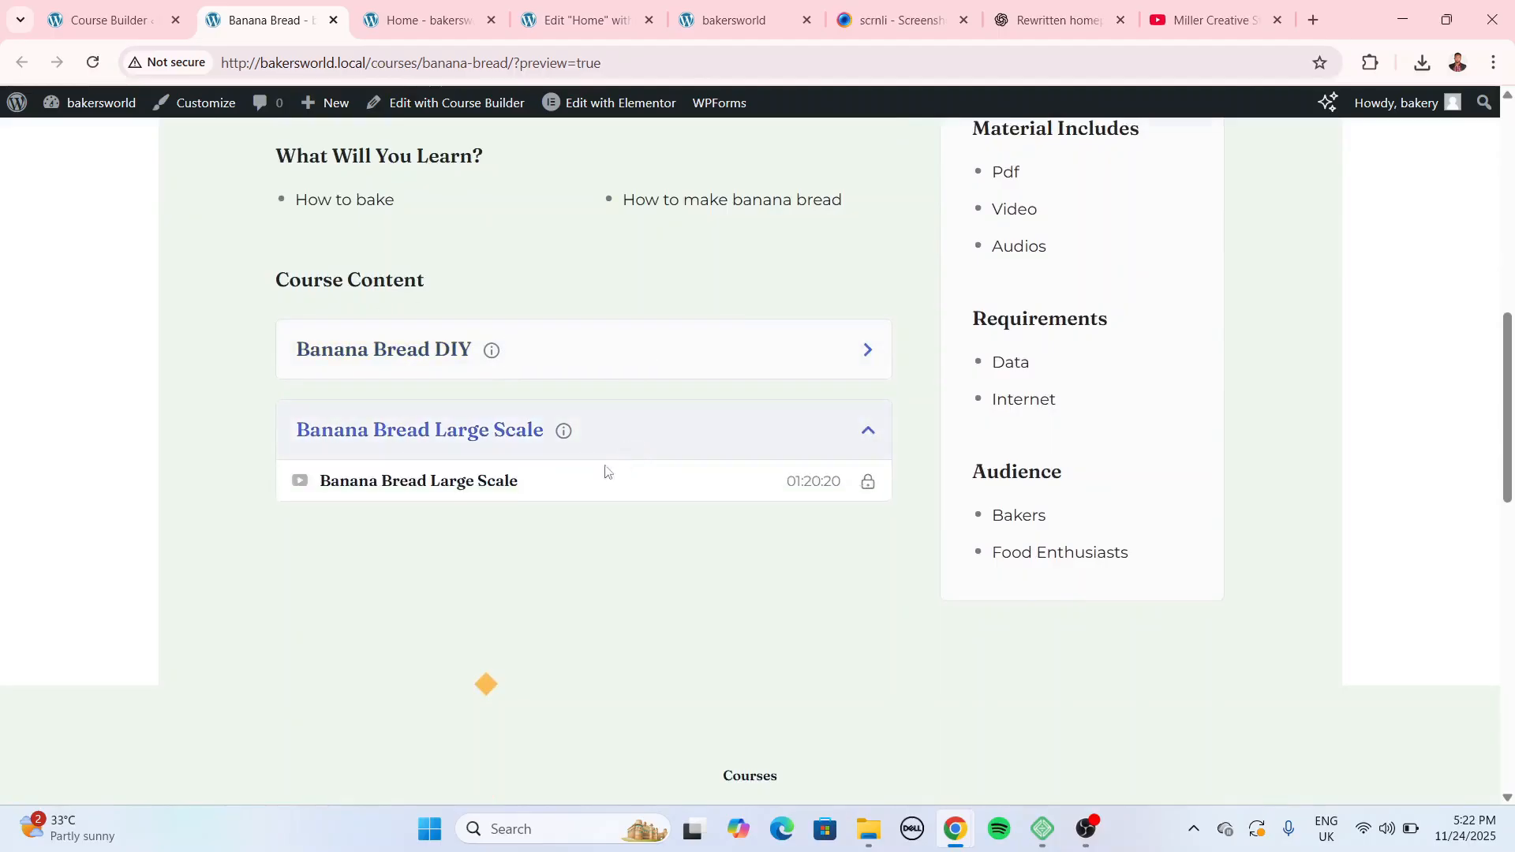
{"action": "left_click", "coordinate": [694, 355]}
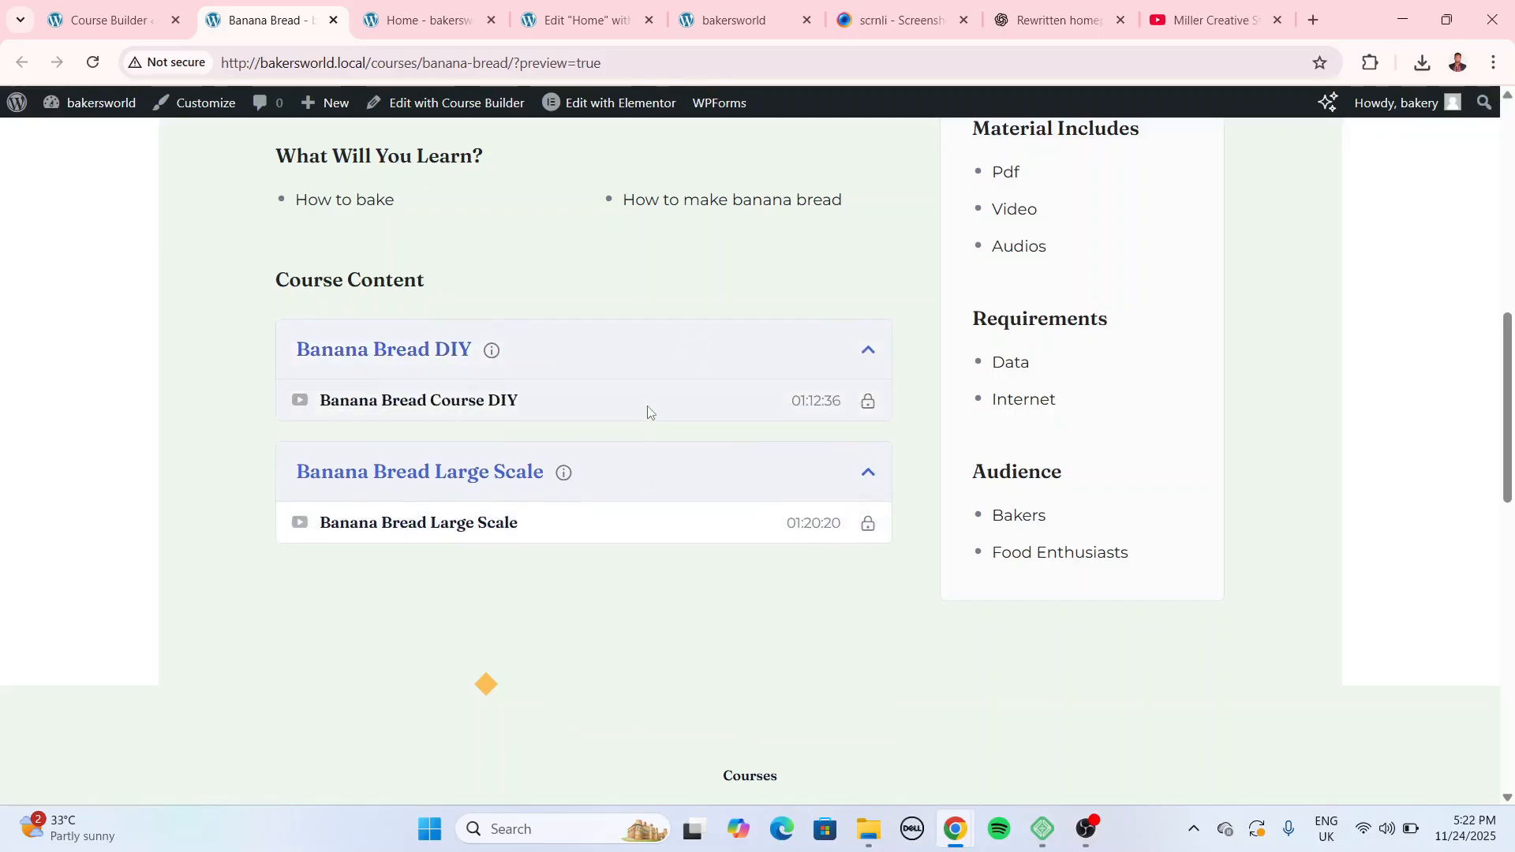
{"action": "scroll", "coordinate": [915, 473], "scroll_direction": "up", "scroll_amount": 4}
{"action": "scroll", "coordinate": [909, 477], "scroll_direction": "down", "scroll_amount": 1}
{"action": "scroll", "coordinate": [903, 483], "scroll_direction": "up", "scroll_amount": 1}
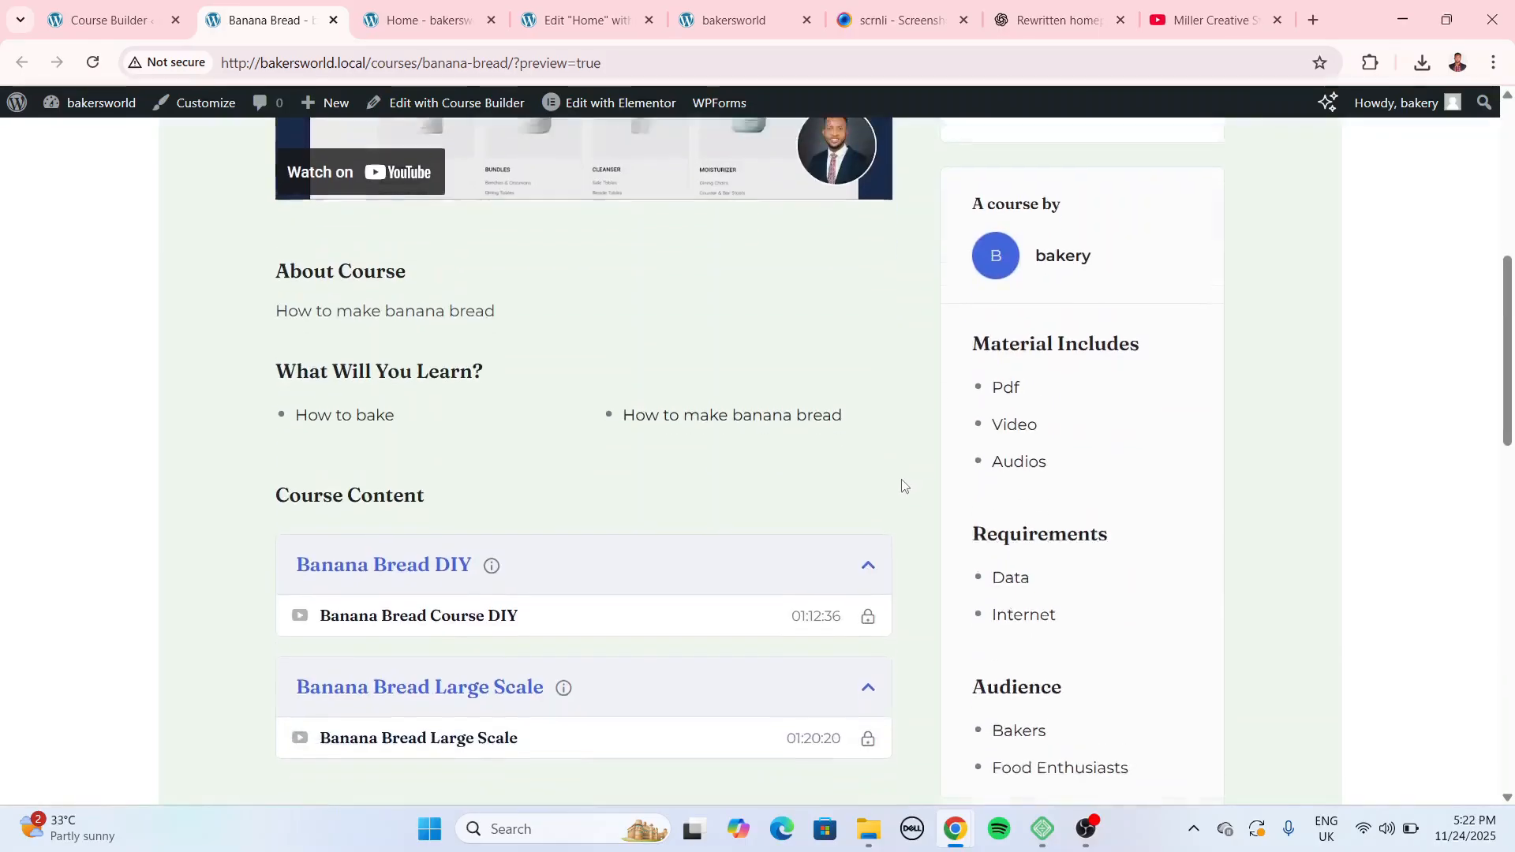
{"action": "scroll", "coordinate": [902, 484], "scroll_direction": "up", "scroll_amount": 4}
{"action": "scroll", "coordinate": [907, 505], "scroll_direction": "down", "scroll_amount": 2}
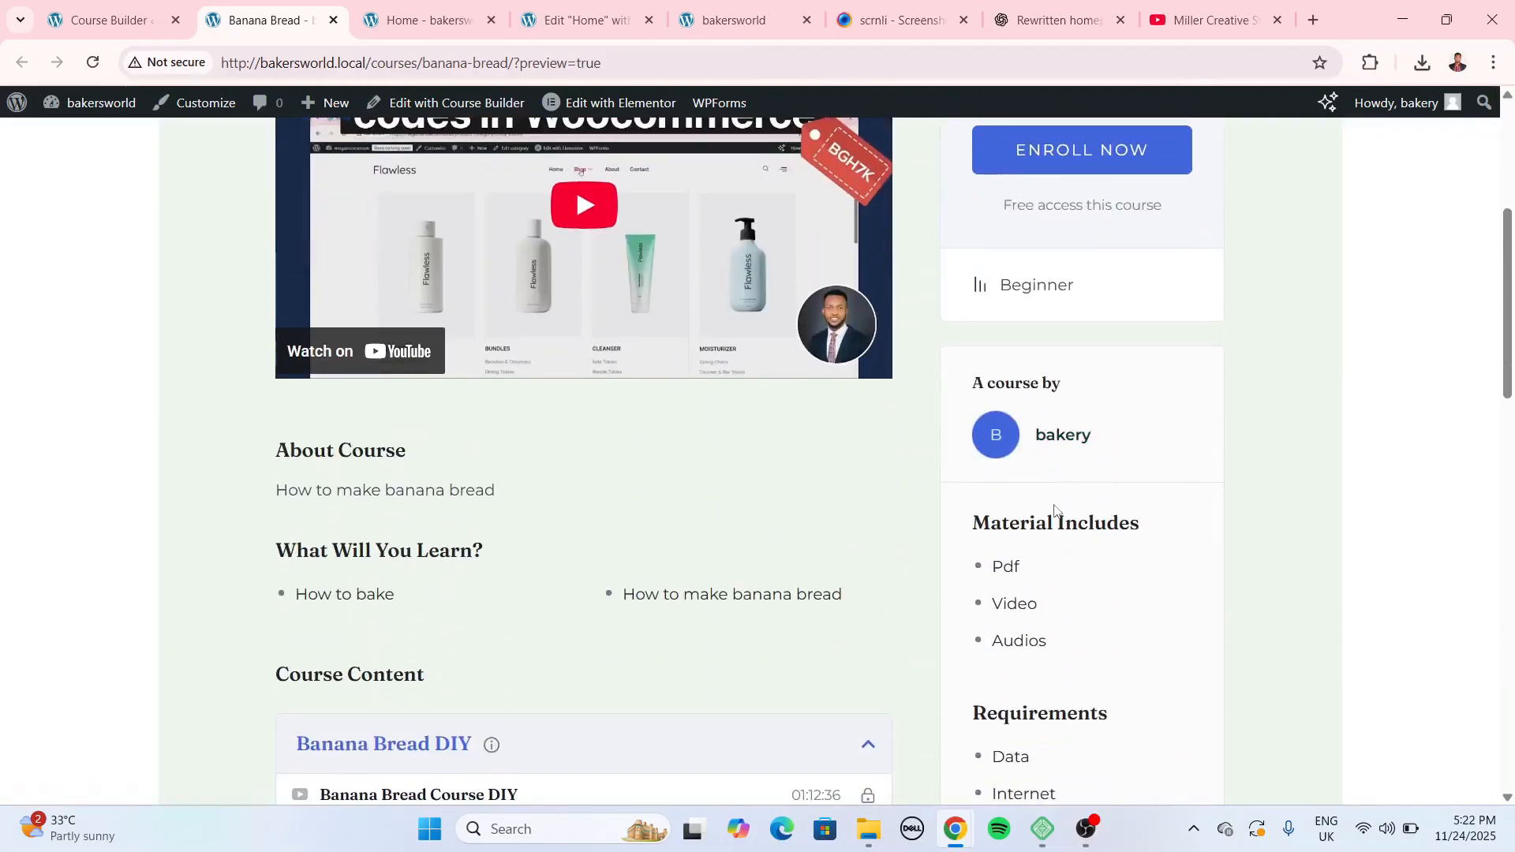
{"action": "scroll", "coordinate": [1042, 521], "scroll_direction": "up", "scroll_amount": 5}
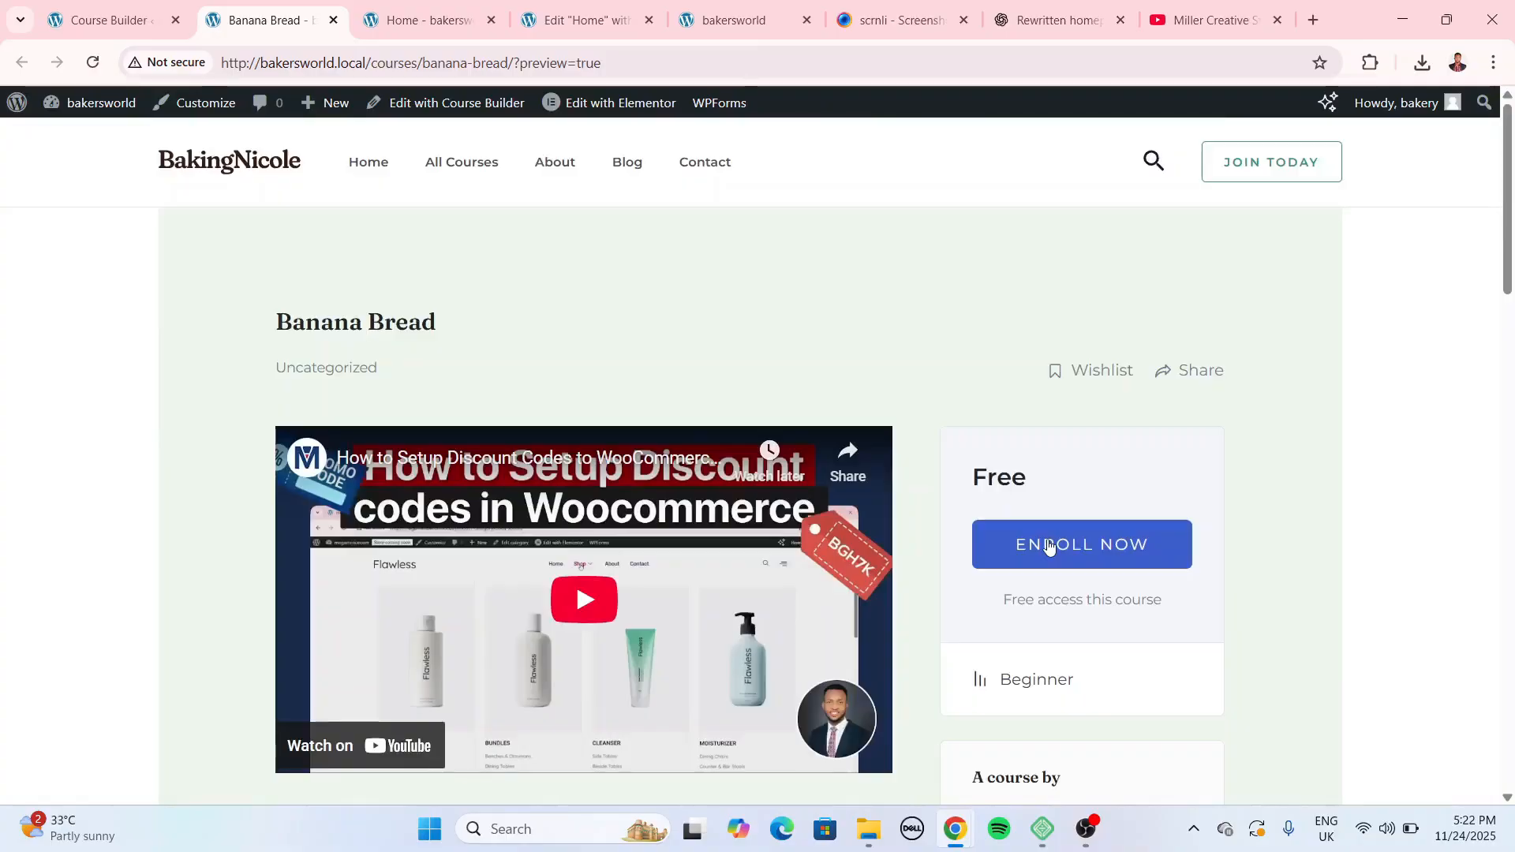
Enroll in the Banana Bread course and start learning with its first lesson.
{"action": "left_click", "coordinate": [1049, 544]}
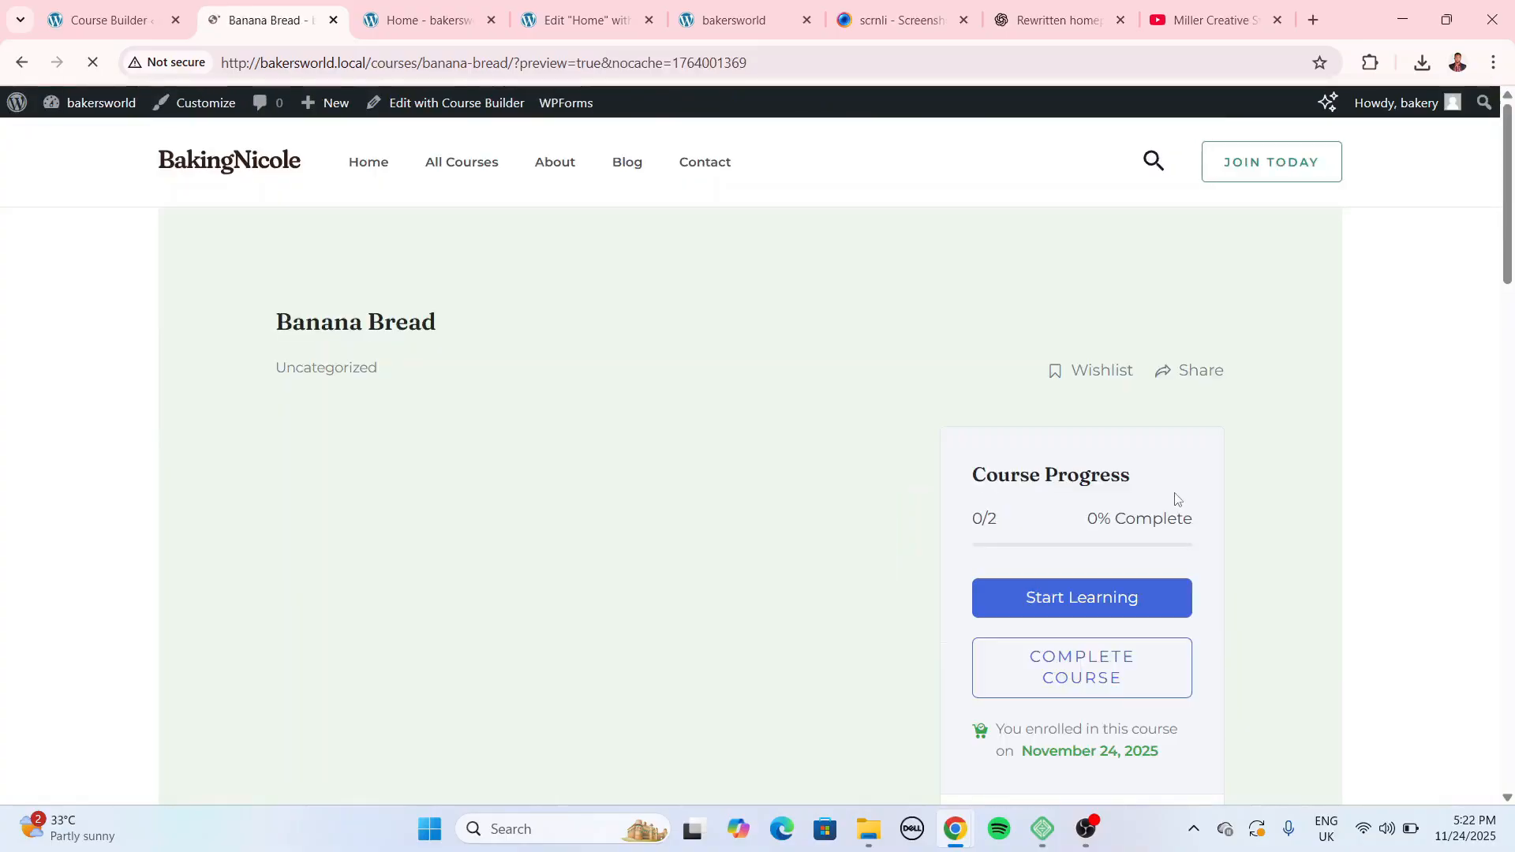
{"action": "scroll", "coordinate": [931, 442], "scroll_direction": "down", "scroll_amount": 3}
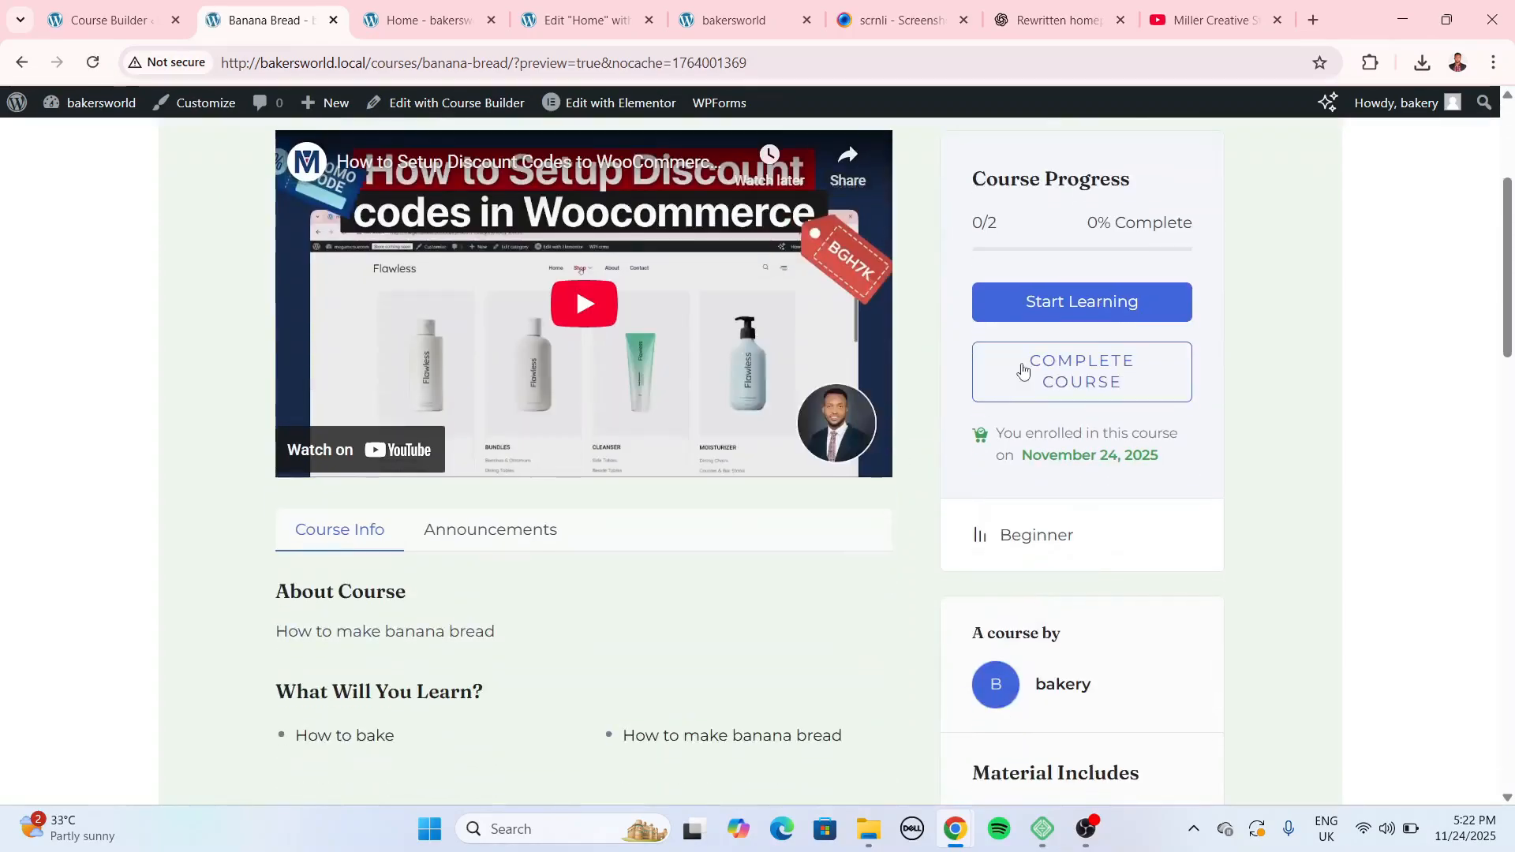
{"action": "left_click", "coordinate": [1051, 303]}
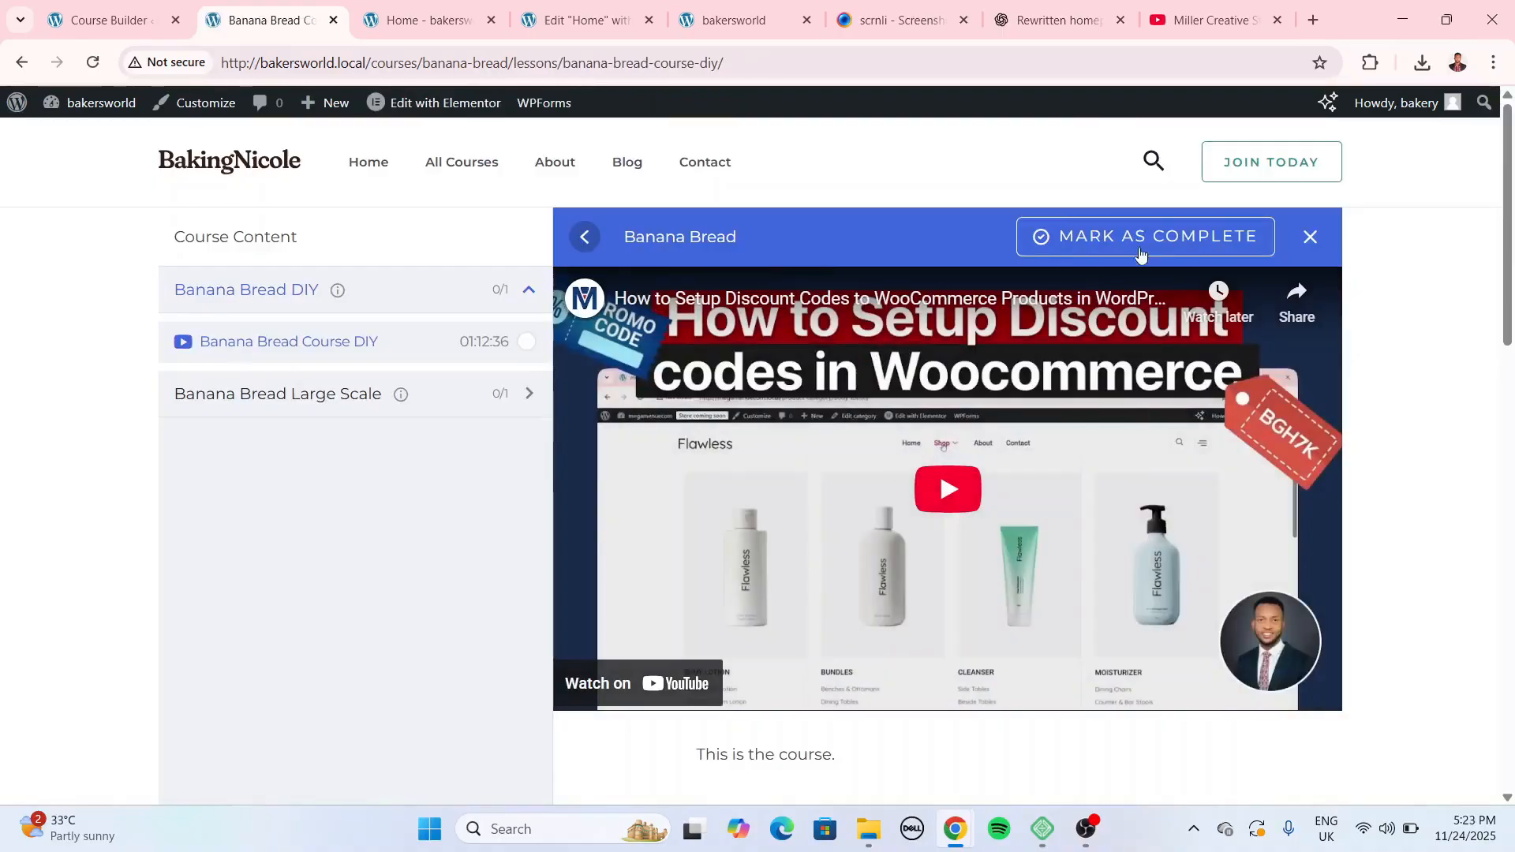
Look over the first lesson's video and text on its lesson page.
{"action": "scroll", "coordinate": [1124, 365], "scroll_direction": "down", "scroll_amount": 5}
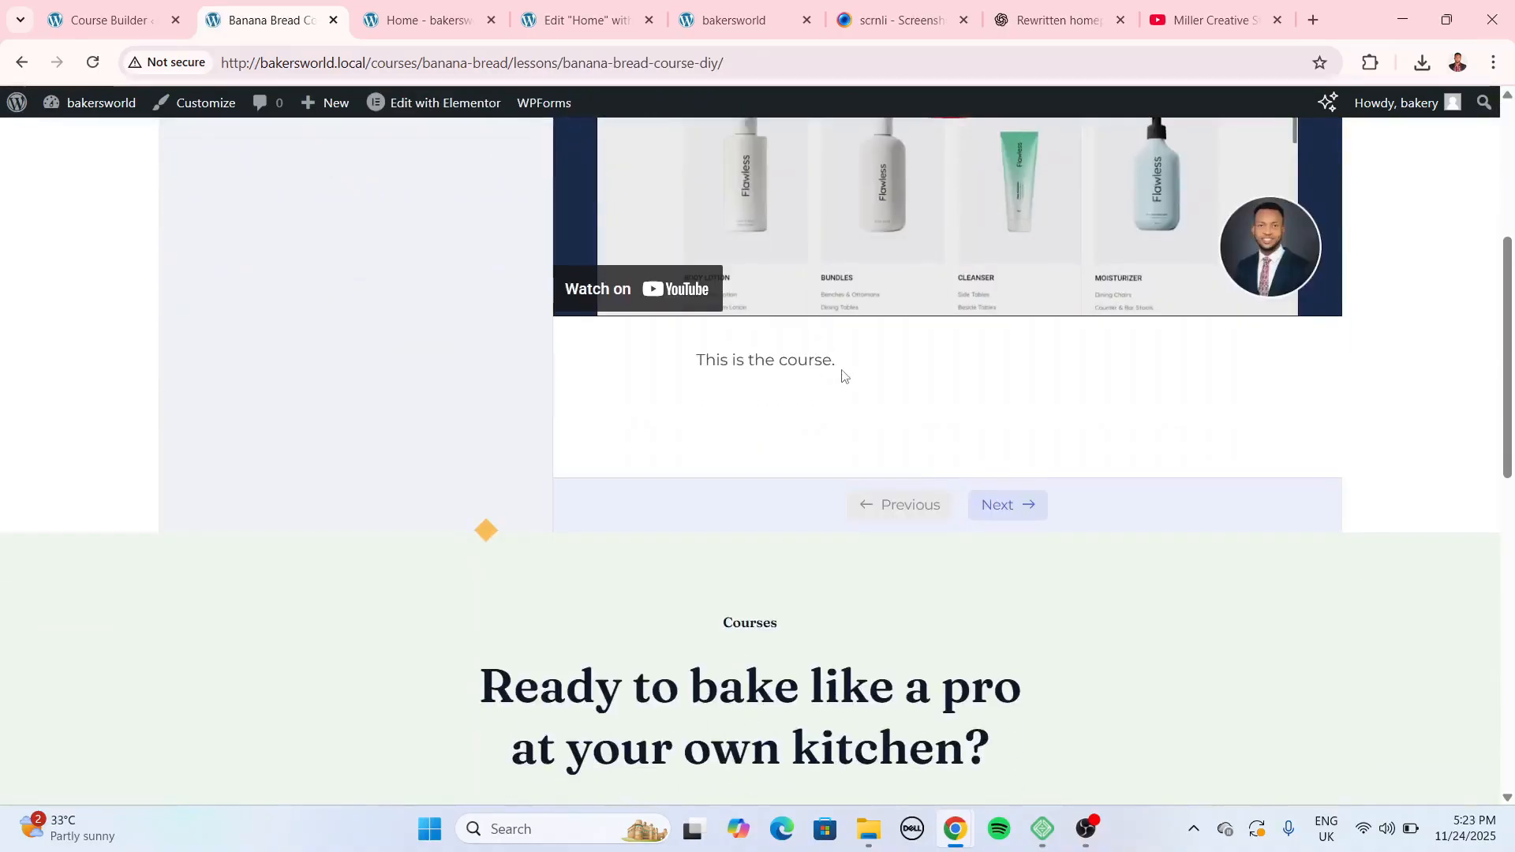
{"action": "scroll", "coordinate": [842, 374], "scroll_direction": "up", "scroll_amount": 5}
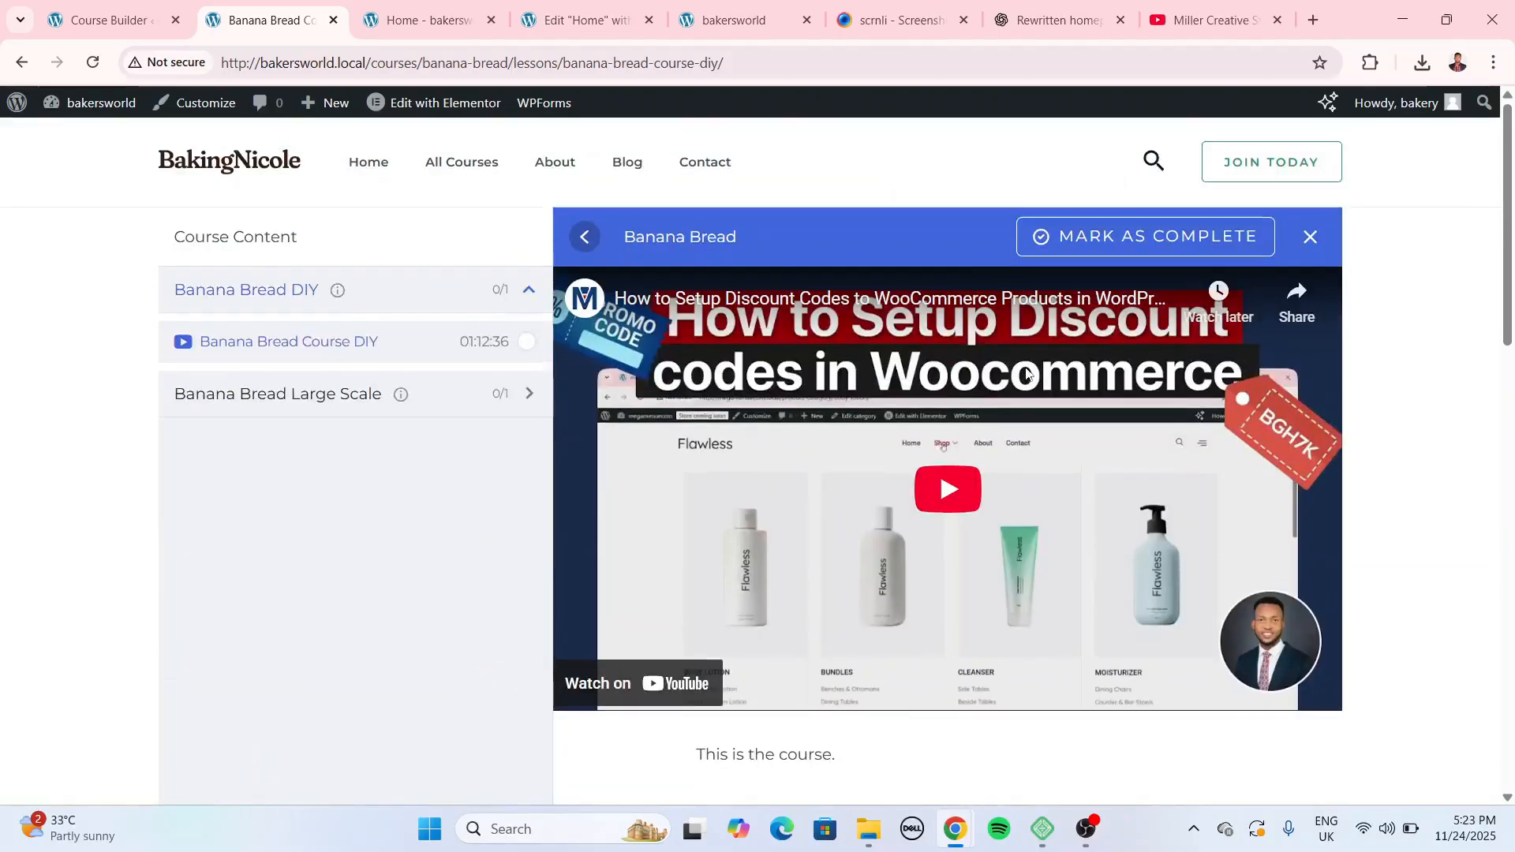
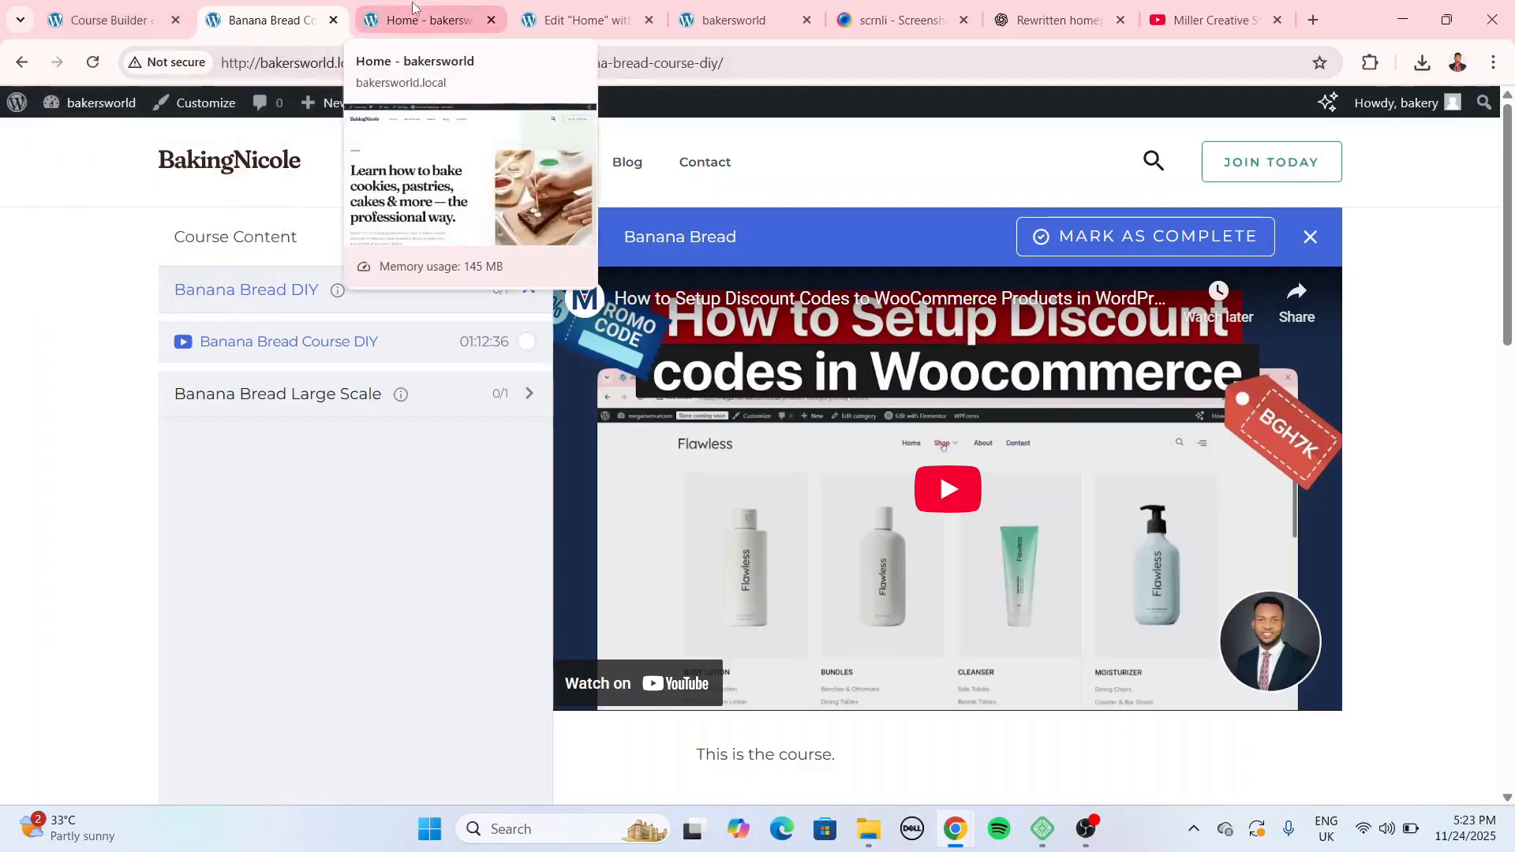
Make the banana bread course paid with a regular price of $20, update it and leave the course builder.
{"action": "left_click", "coordinate": [106, 20]}
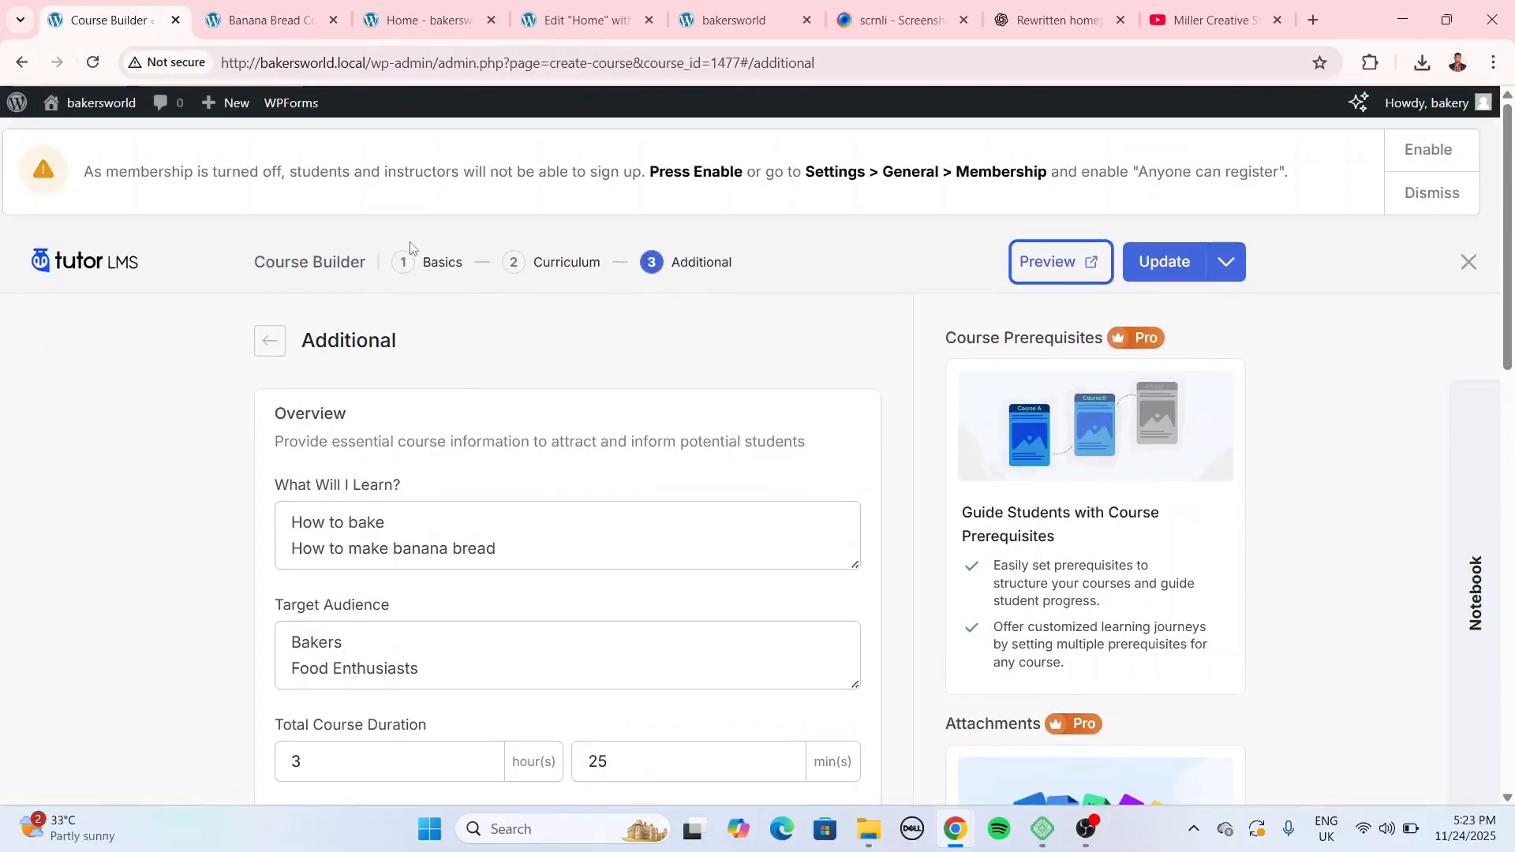
{"action": "left_click", "coordinate": [438, 261]}
{"action": "scroll", "coordinate": [1266, 505], "scroll_direction": "down", "scroll_amount": 5}
{"action": "scroll", "coordinate": [1266, 505], "scroll_direction": "down", "scroll_amount": 2}
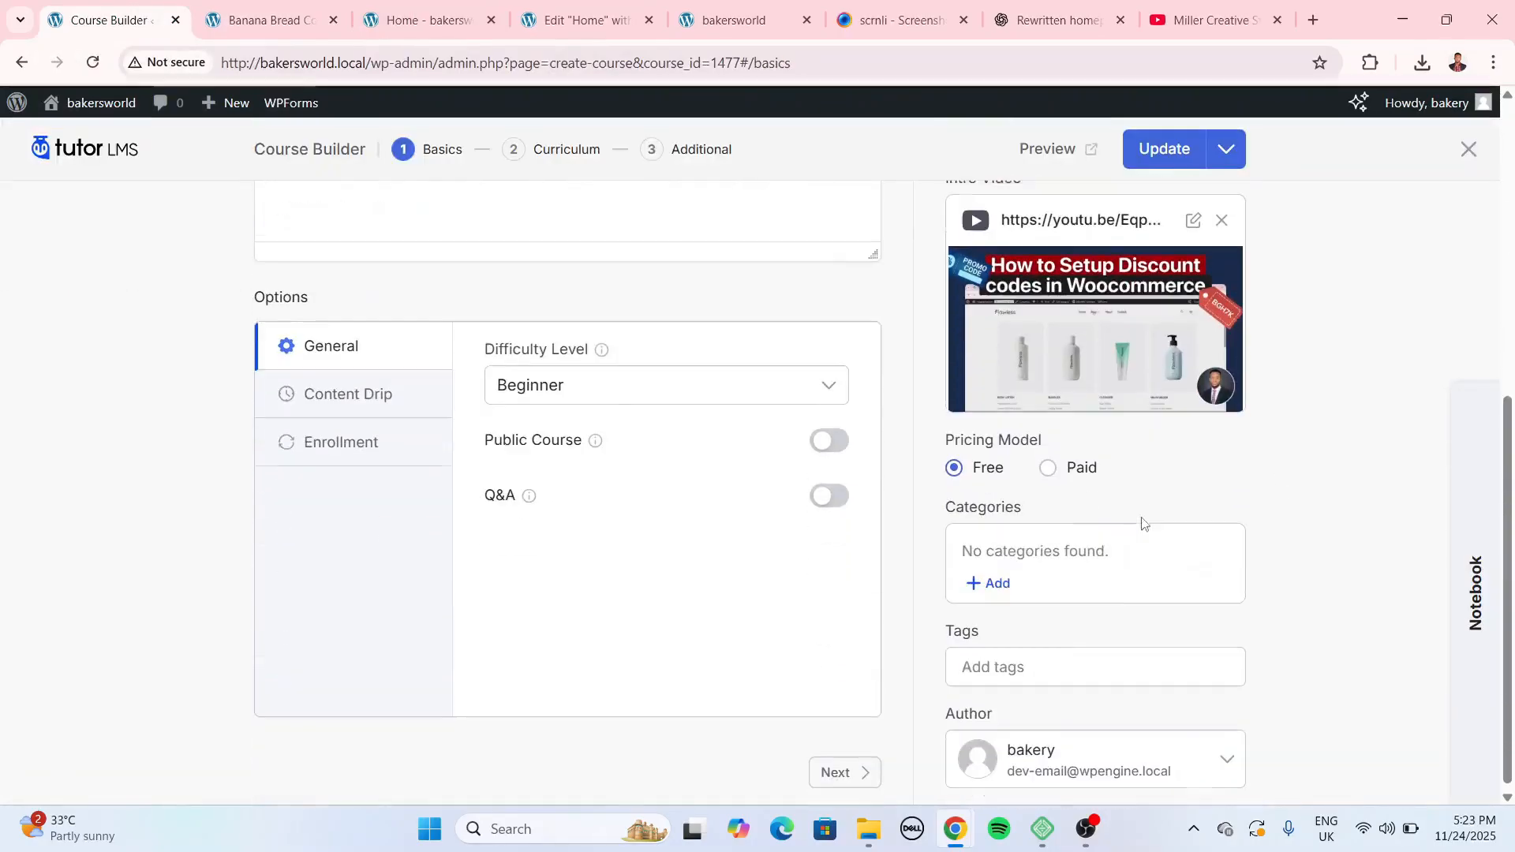
{"action": "left_click", "coordinate": [1053, 464]}
{"action": "left_click", "coordinate": [1046, 548]}
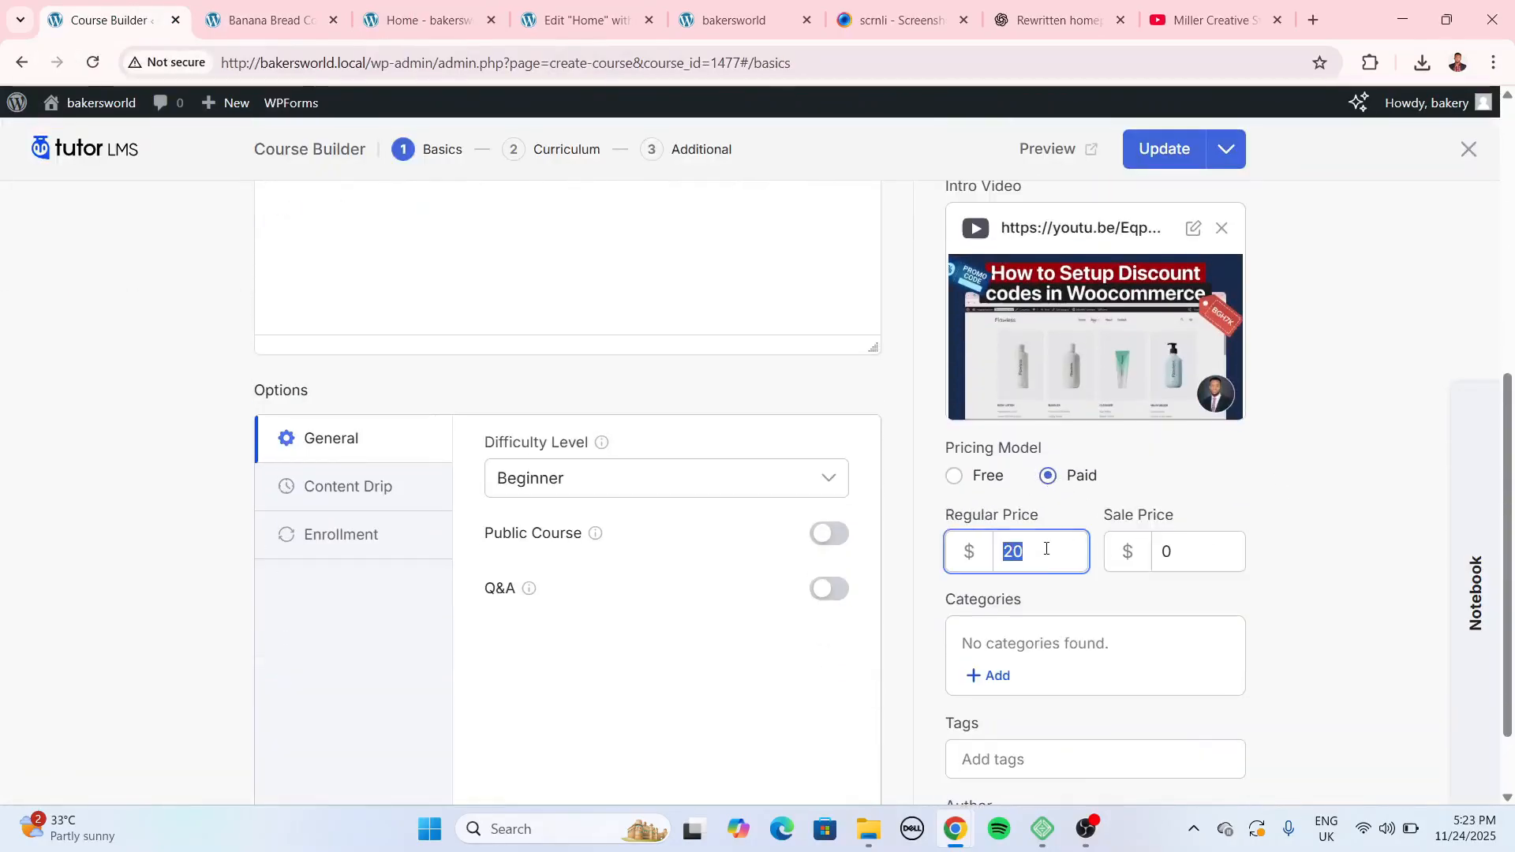
{"action": "type", "text": "20"}
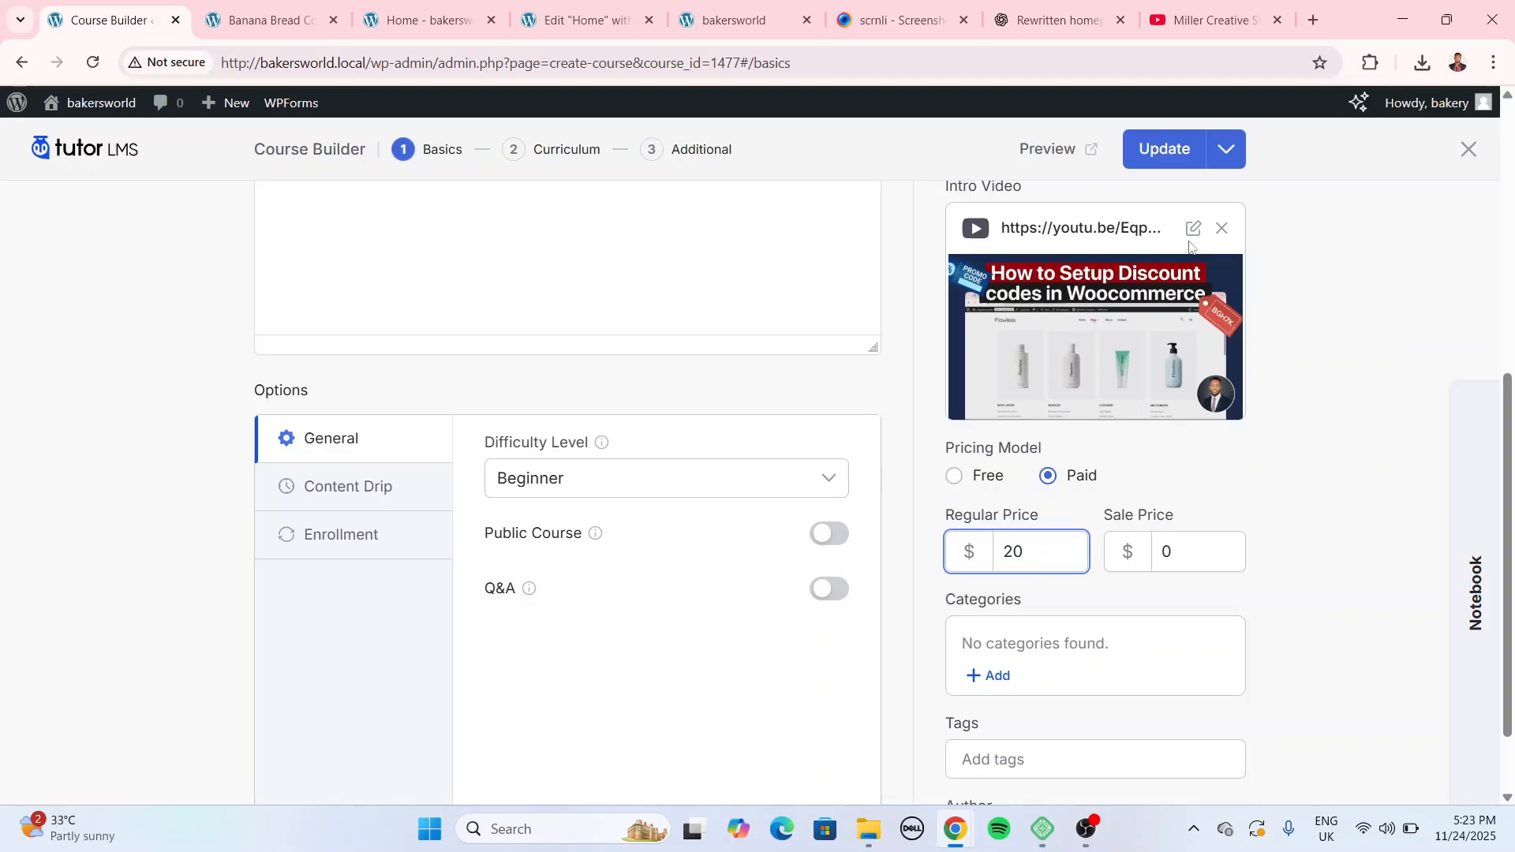
{"action": "left_click", "coordinate": [1164, 149]}
{"action": "scroll", "coordinate": [1470, 181], "scroll_direction": "up", "scroll_amount": 4}
{"action": "left_click", "coordinate": [1468, 149]}
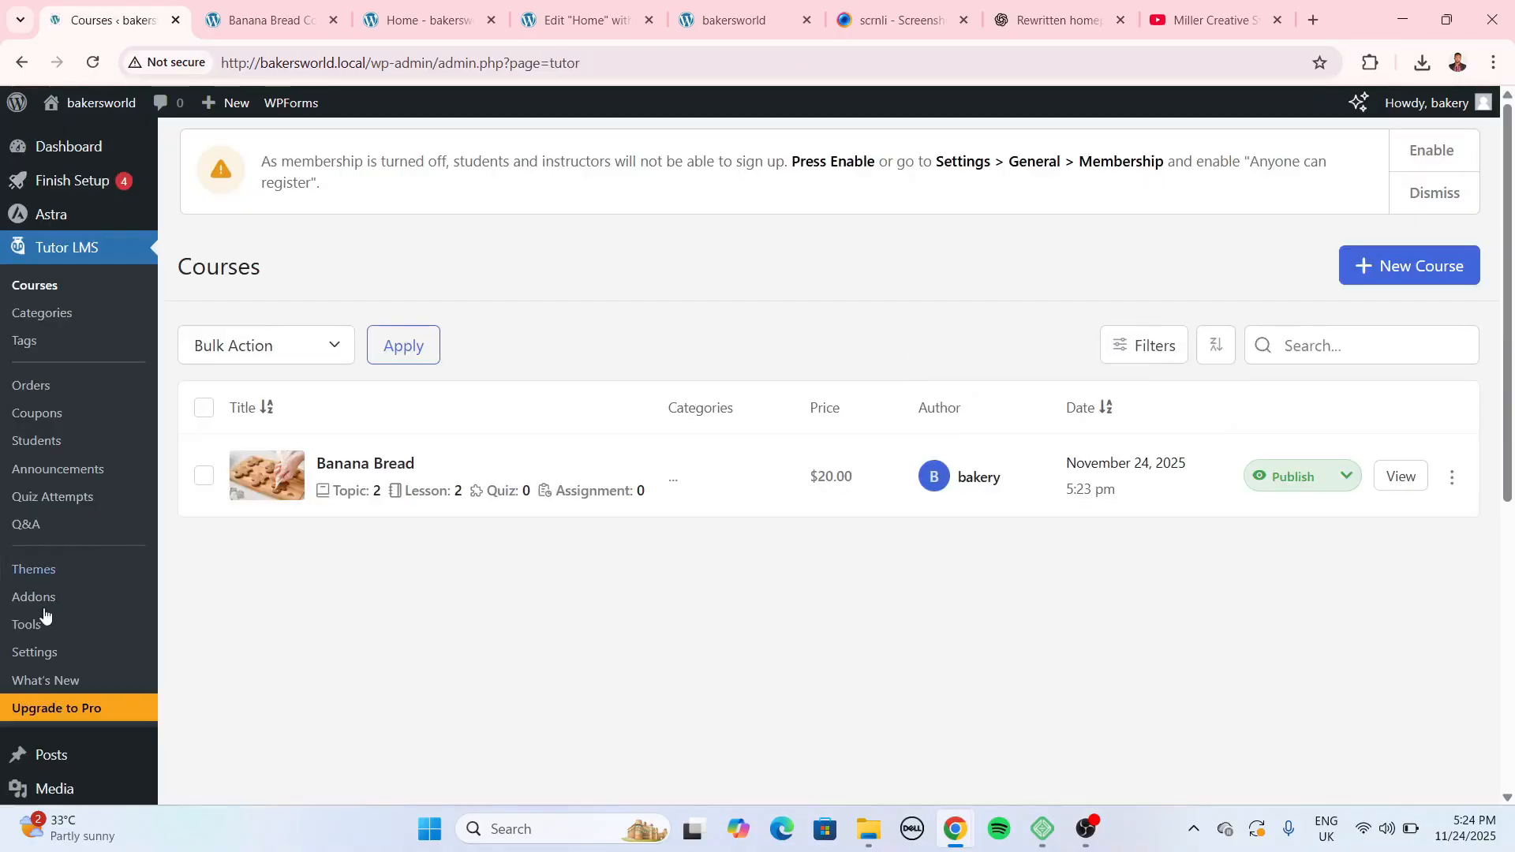
Install and activate the WooCommerce plugin, skipping its guided setup with Nigeria — Delta as the business location.
{"action": "scroll", "coordinate": [50, 344], "scroll_direction": "down", "scroll_amount": 7}
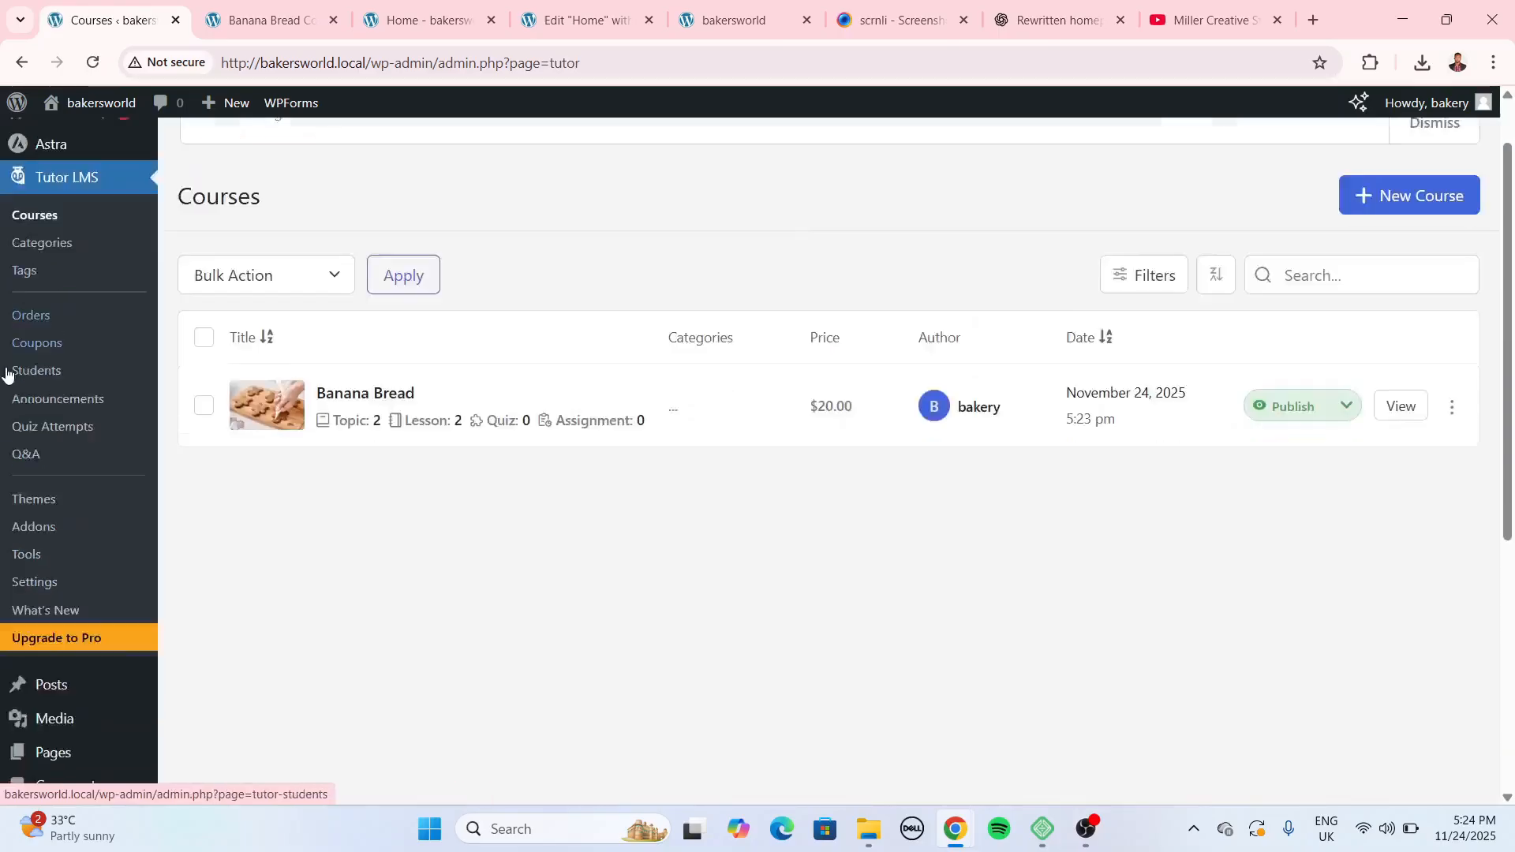
{"action": "mouse_move", "coordinate": [69, 638]}
{"action": "left_click", "coordinate": [288, 633]}
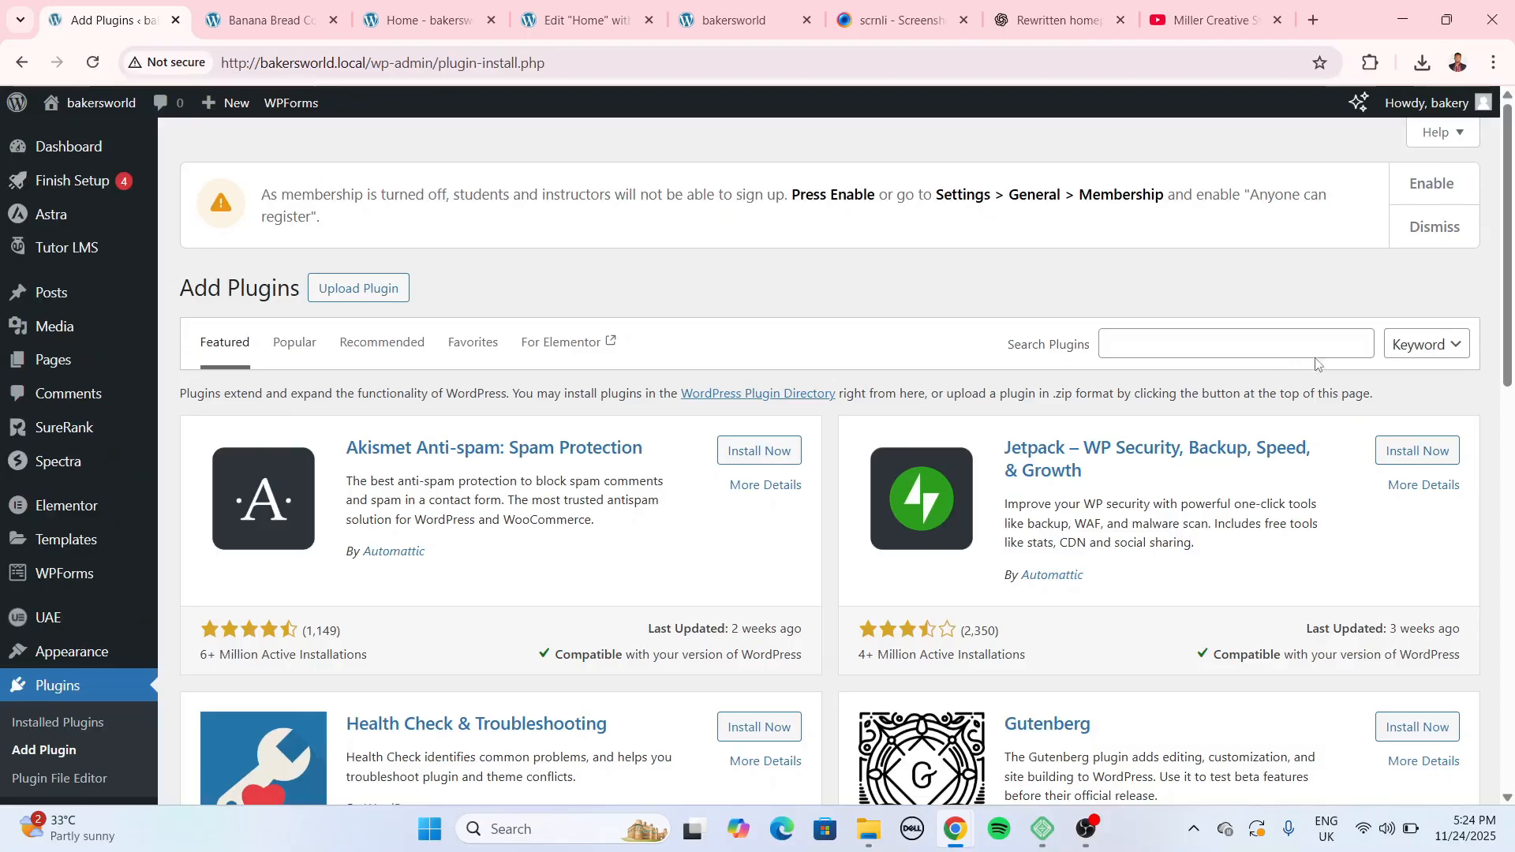
{"action": "left_click", "coordinate": [1314, 353]}
{"action": "type", "text": "woocommerce"}
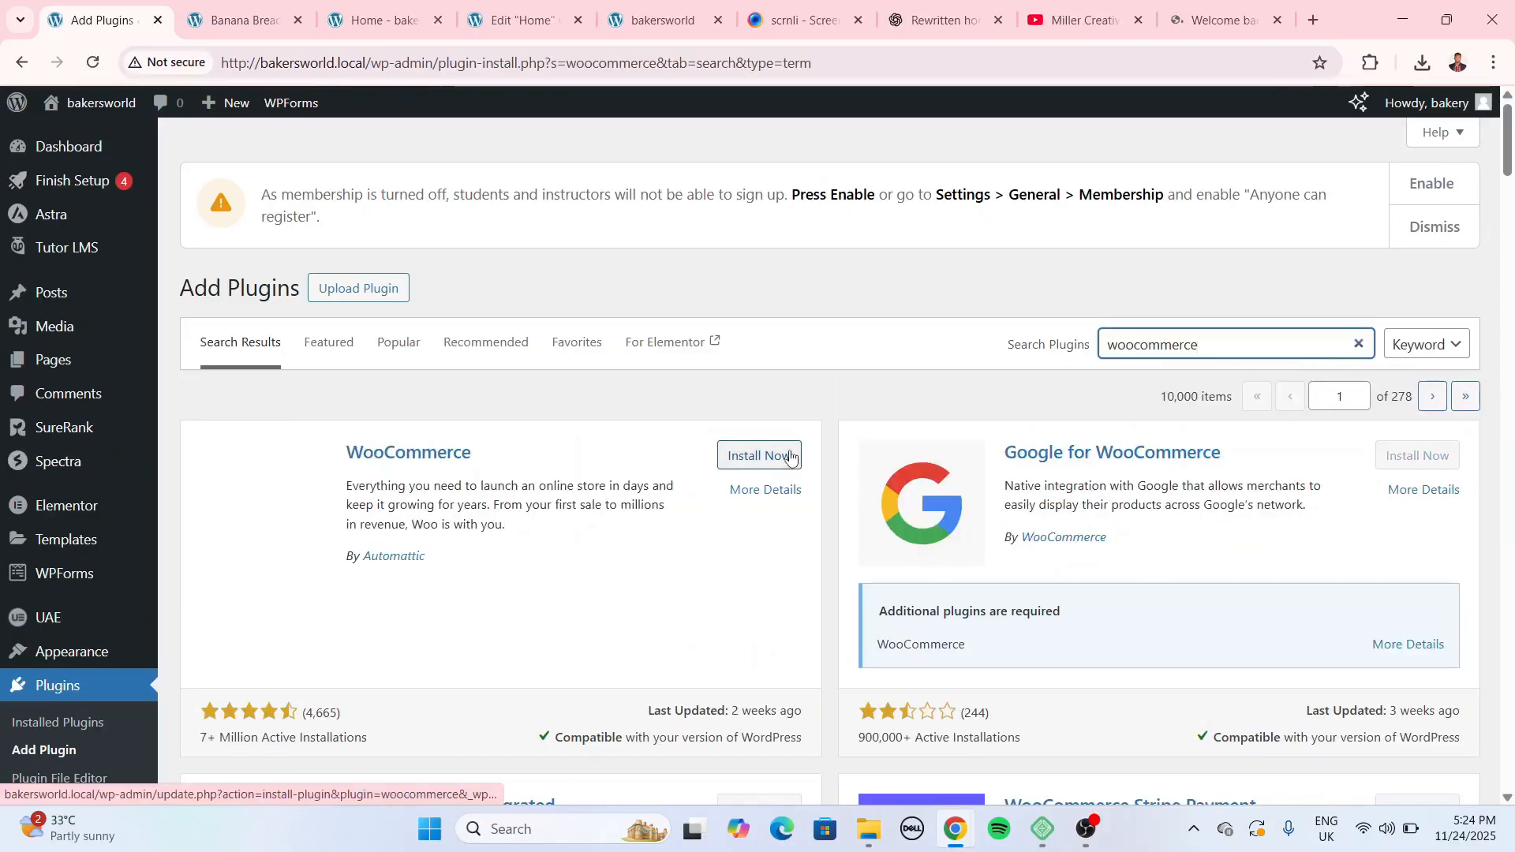
{"action": "left_click", "coordinate": [787, 455]}
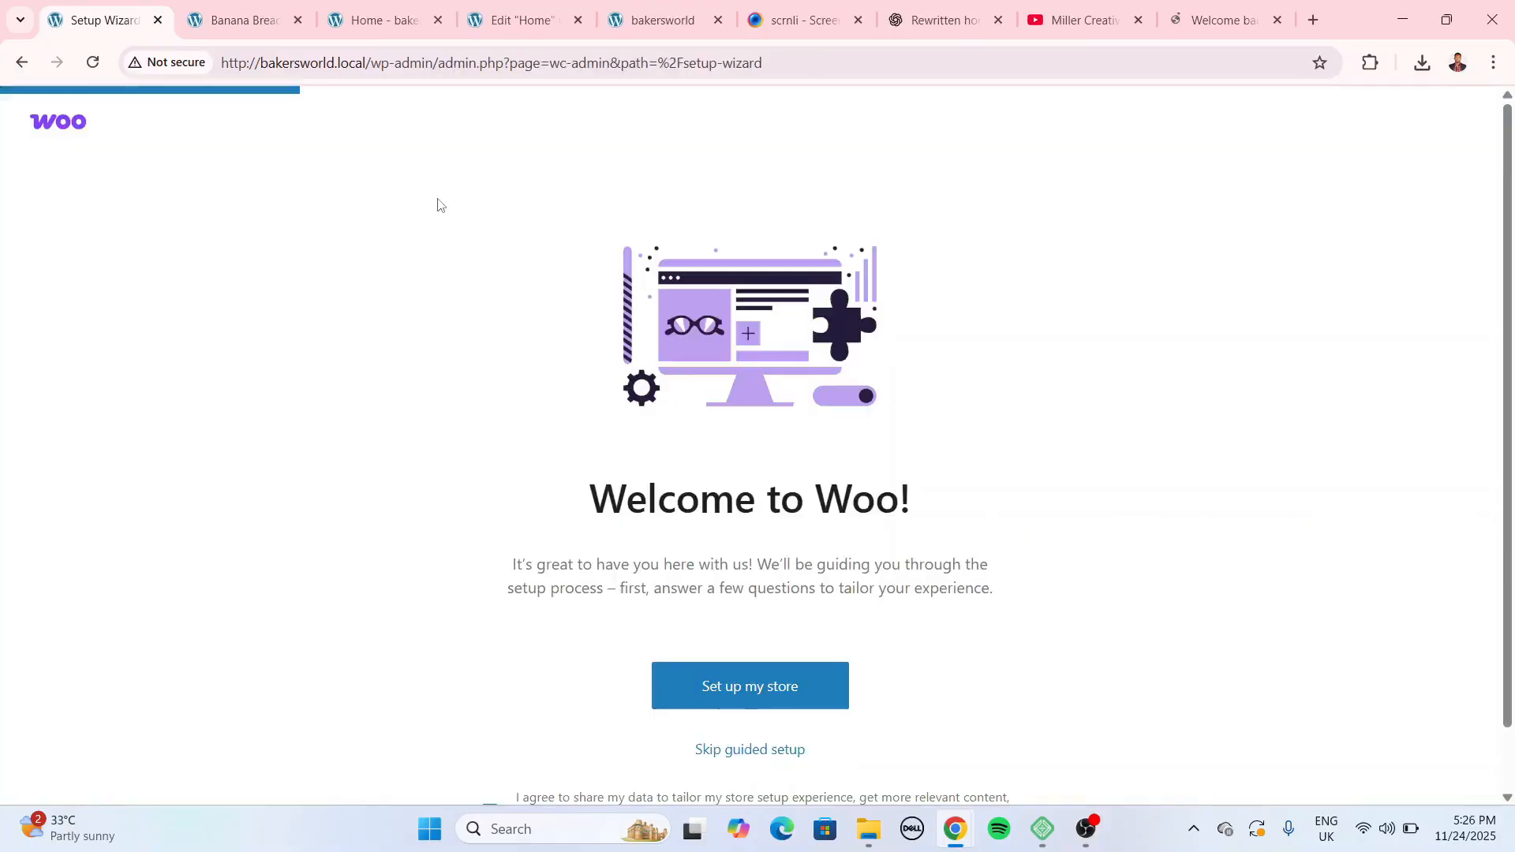
{"action": "left_click", "coordinate": [787, 755]}
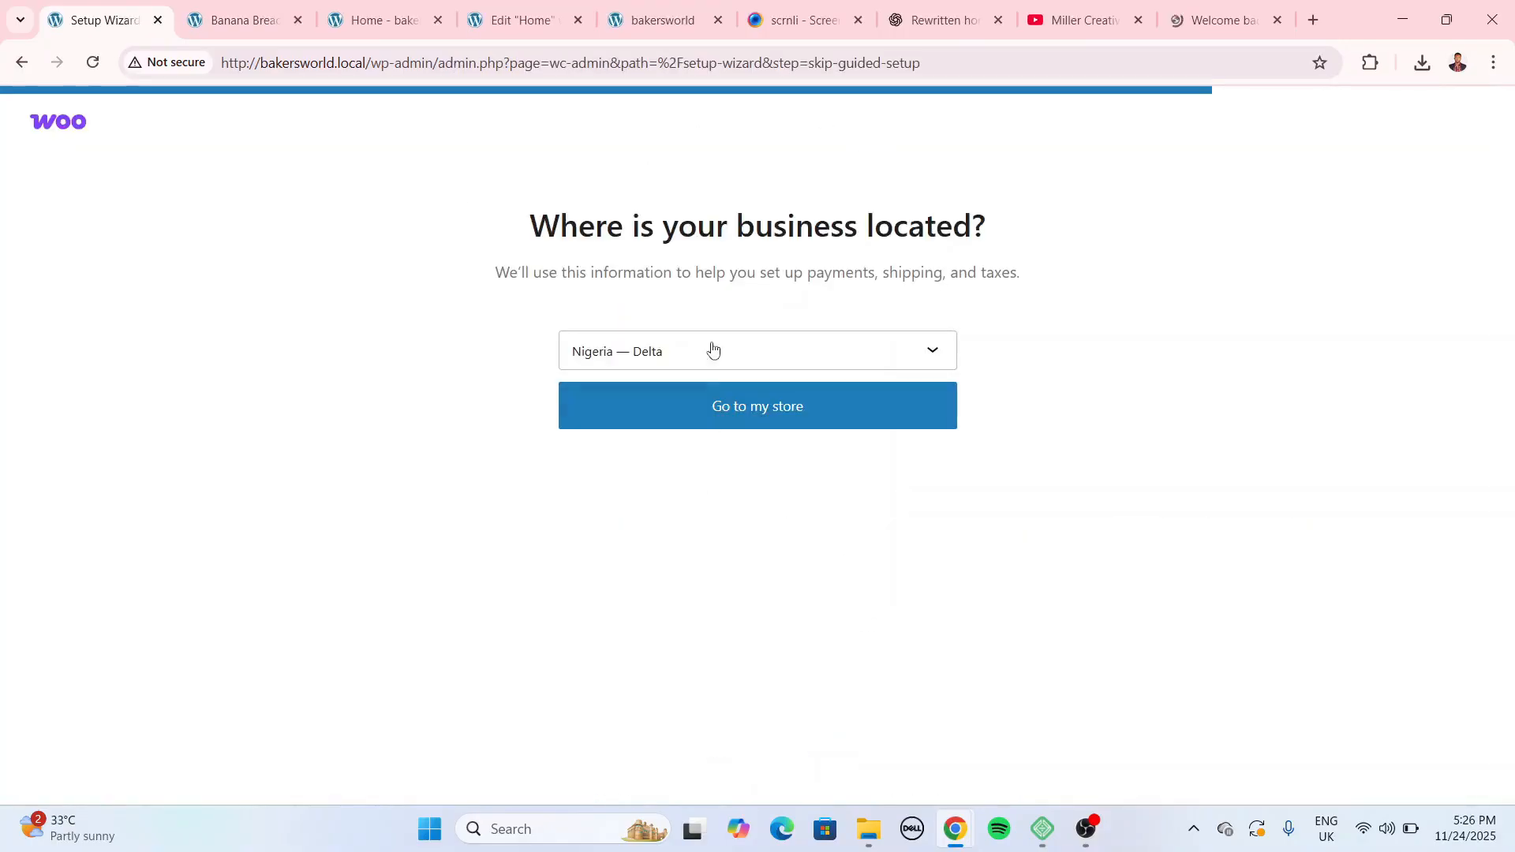
{"action": "left_click", "coordinate": [726, 416]}
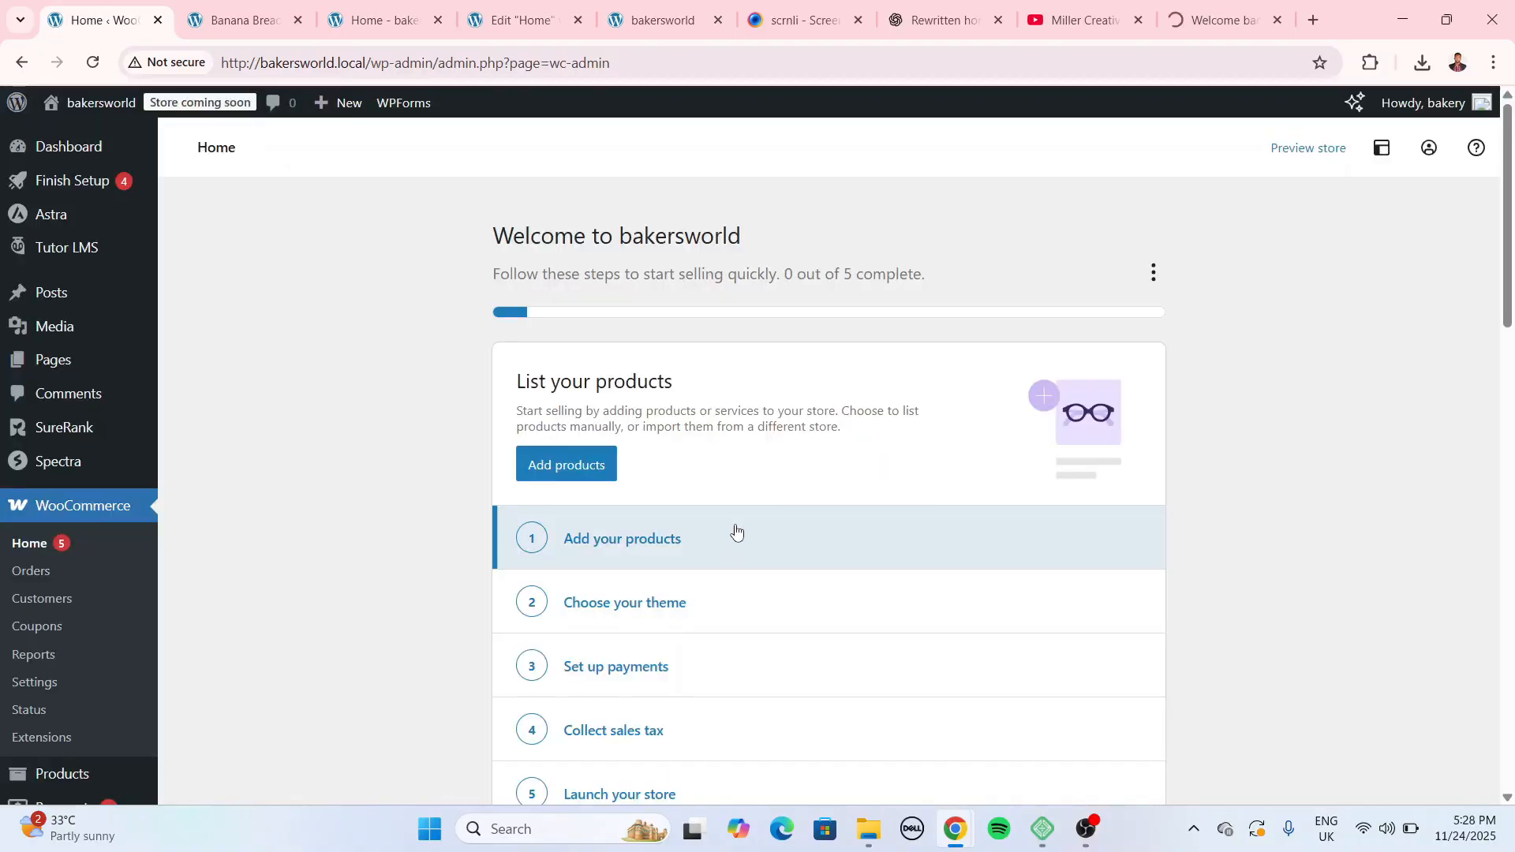
Set the store currency to United States (US) dollar ($) — USD and save the WooCommerce settings.
{"action": "left_click", "coordinate": [74, 680]}
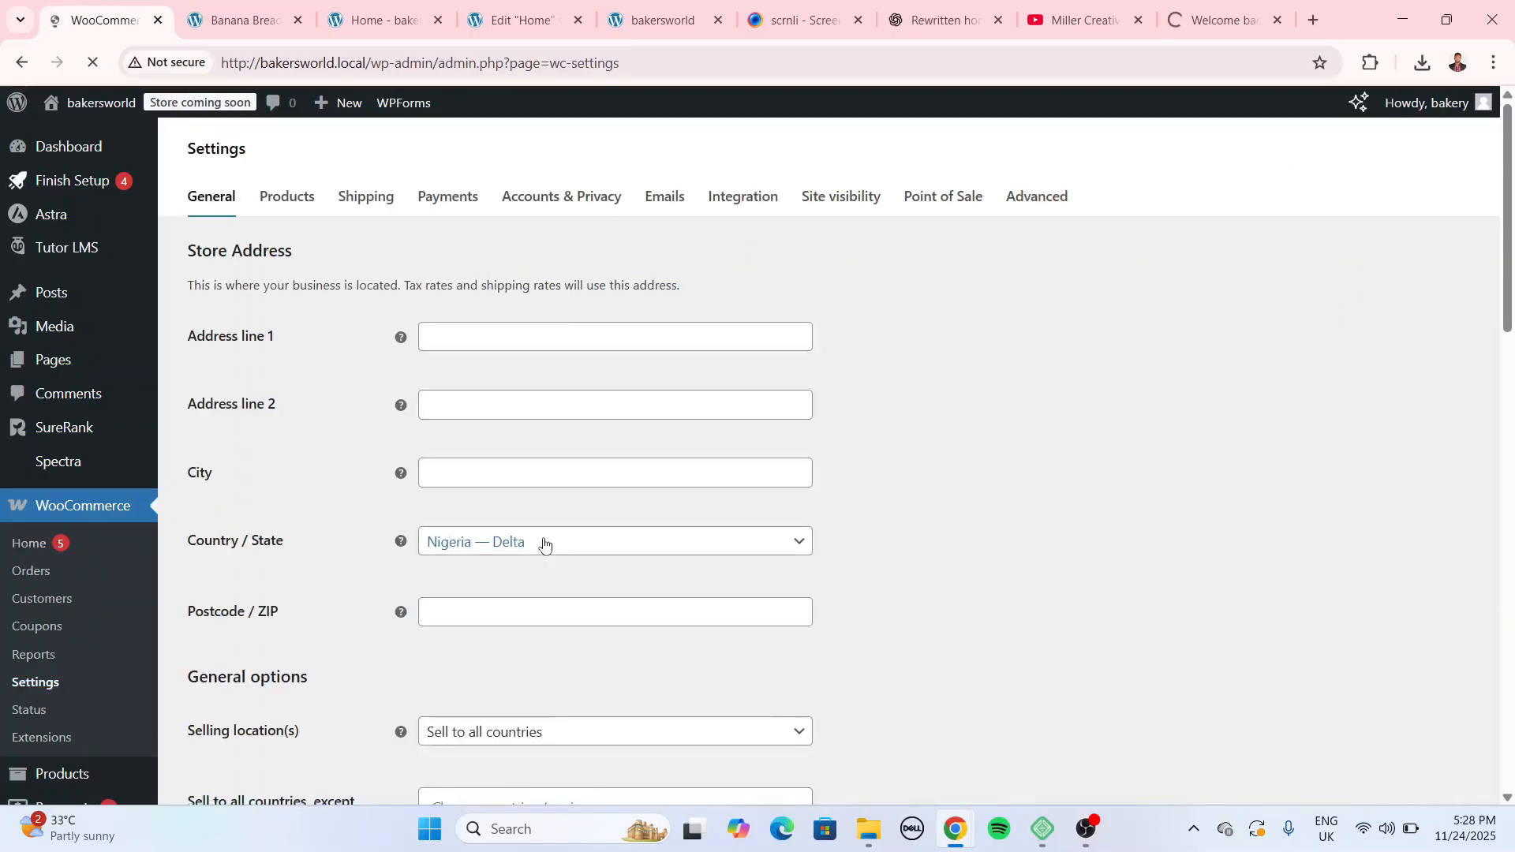
{"action": "scroll", "coordinate": [764, 456], "scroll_direction": "down", "scroll_amount": 5}
{"action": "scroll", "coordinate": [643, 597], "scroll_direction": "down", "scroll_amount": 8}
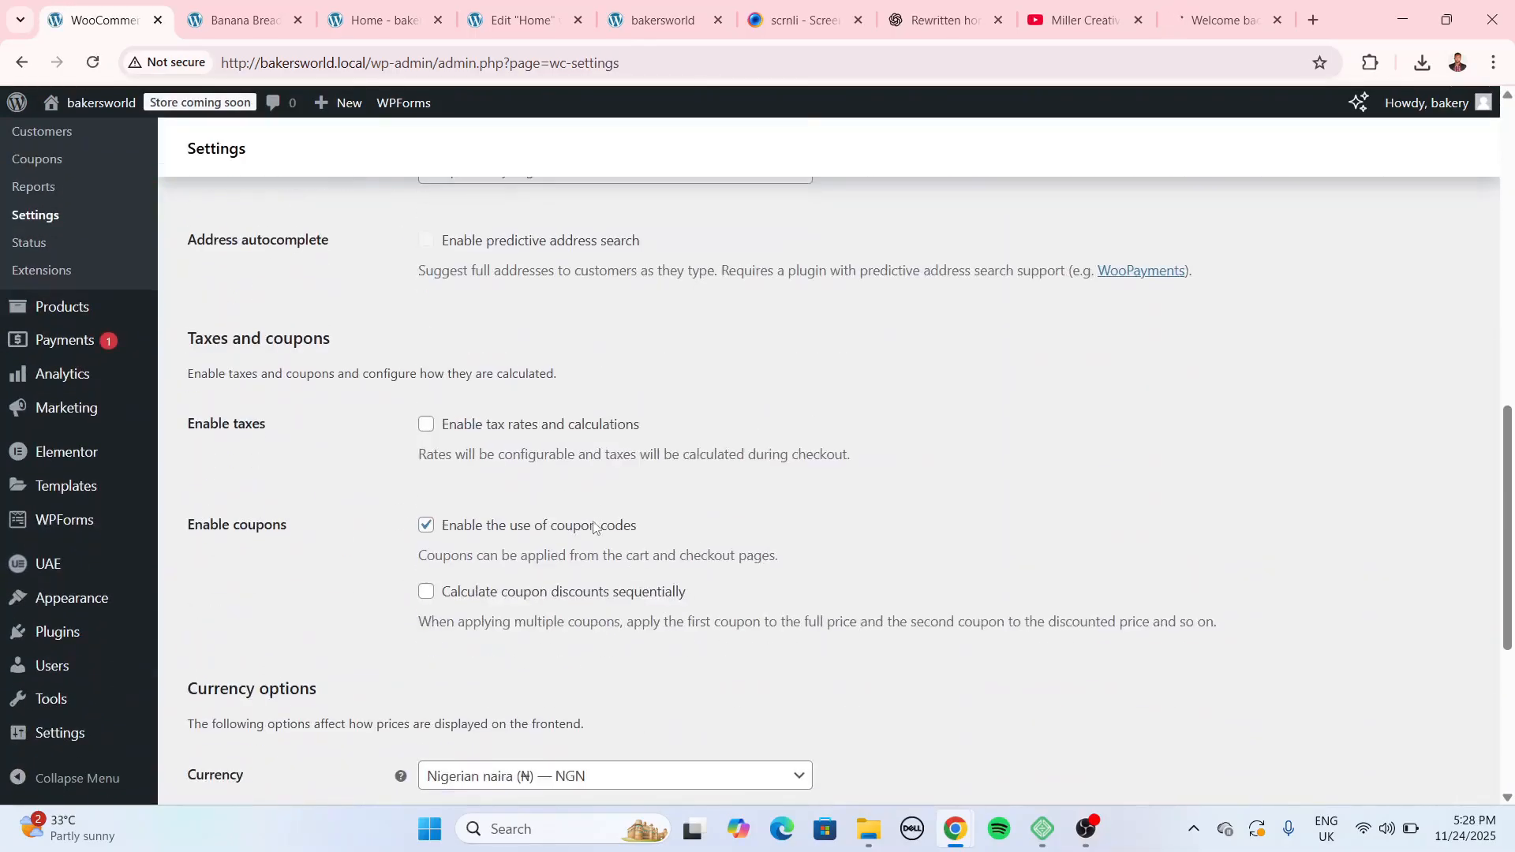
{"action": "left_click", "coordinate": [576, 385]}
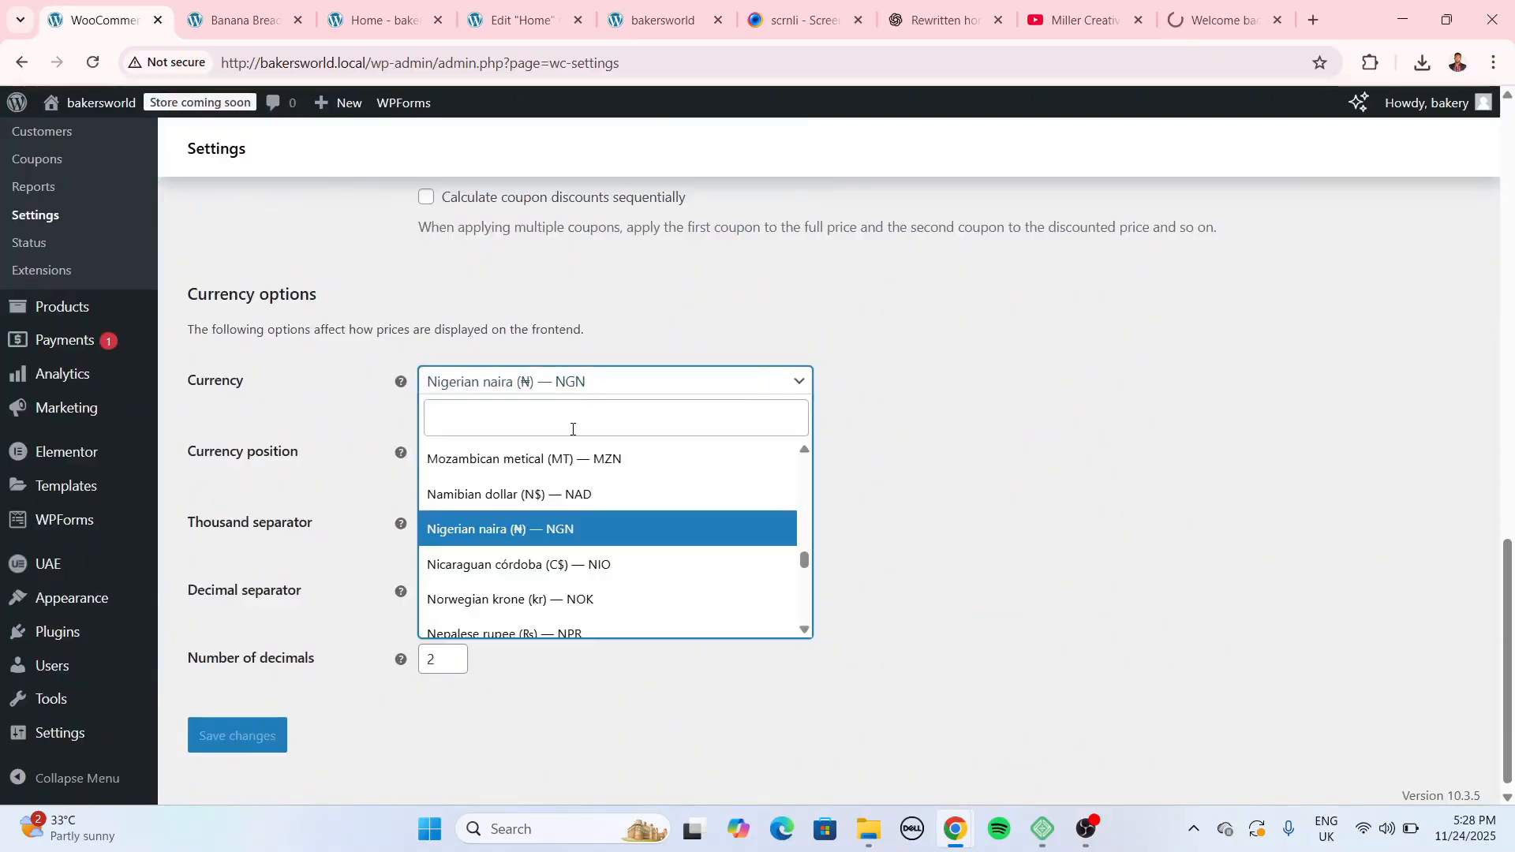
{"action": "type", "text": "usd"}
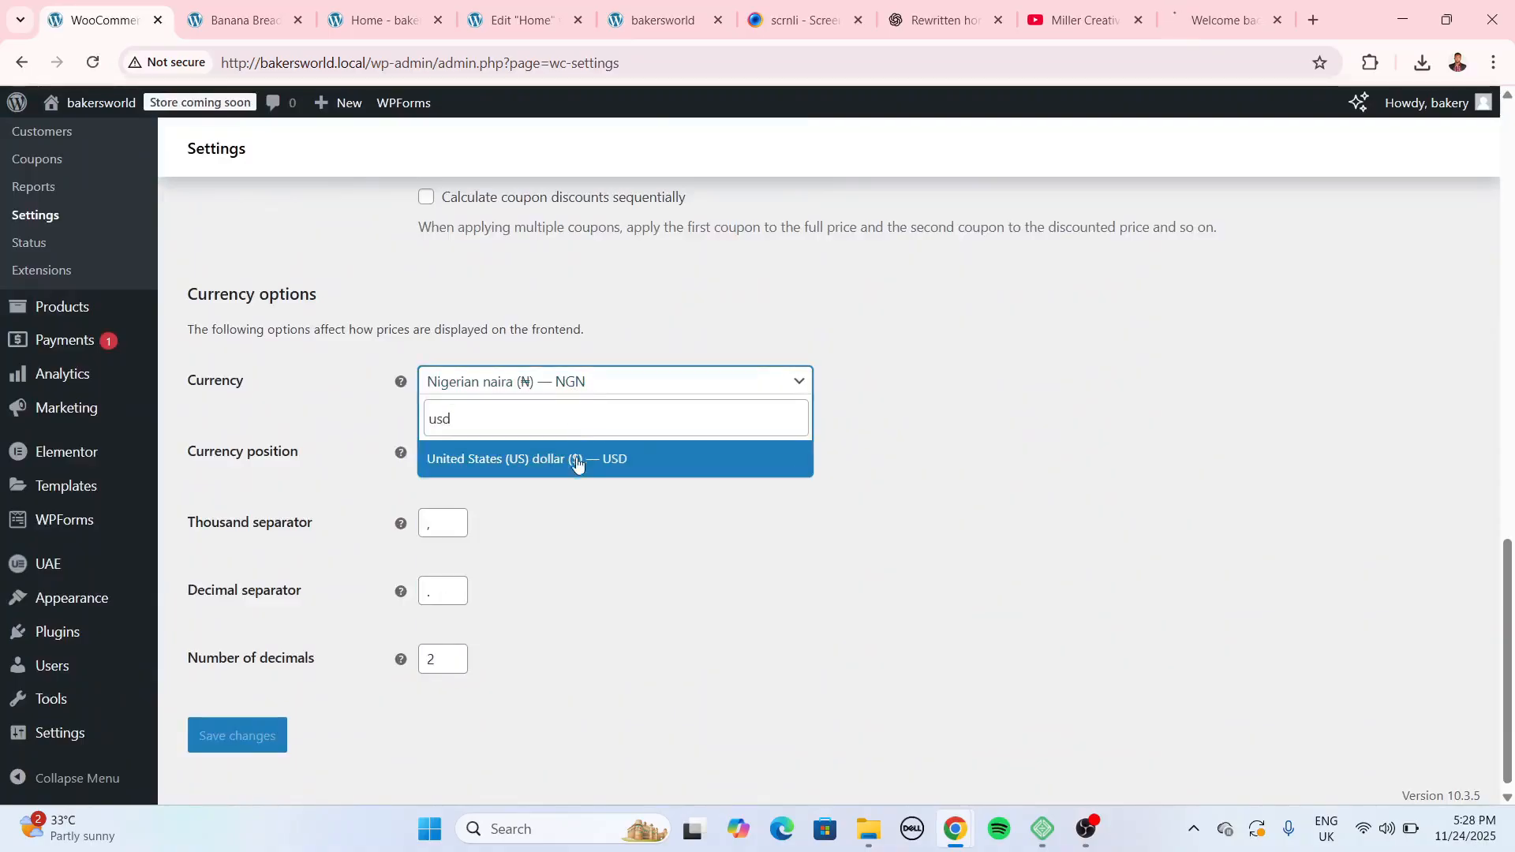
{"action": "left_click", "coordinate": [577, 463]}
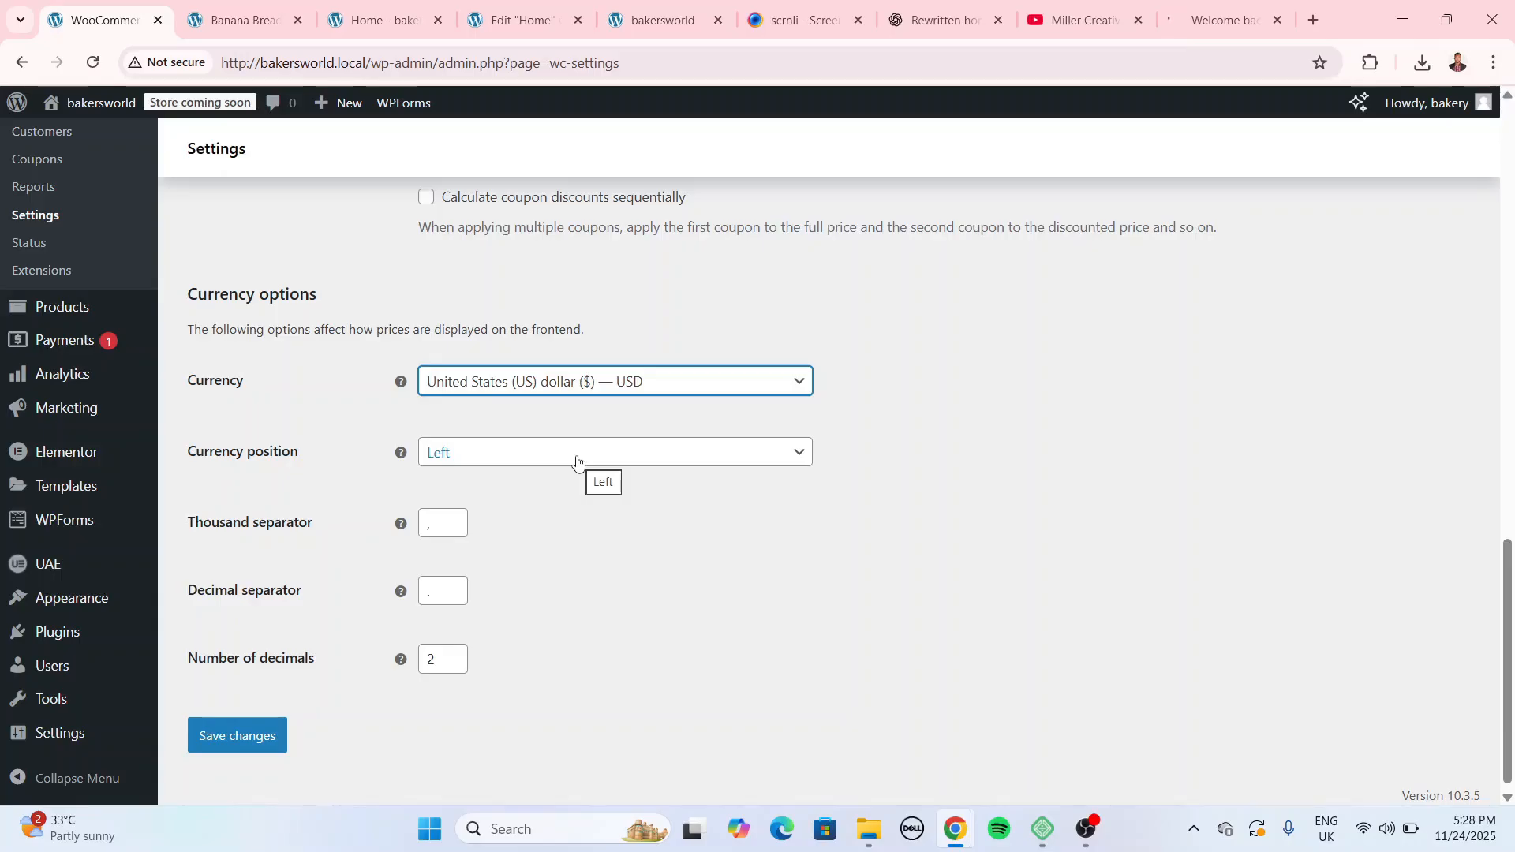
{"action": "left_click", "coordinate": [234, 735]}
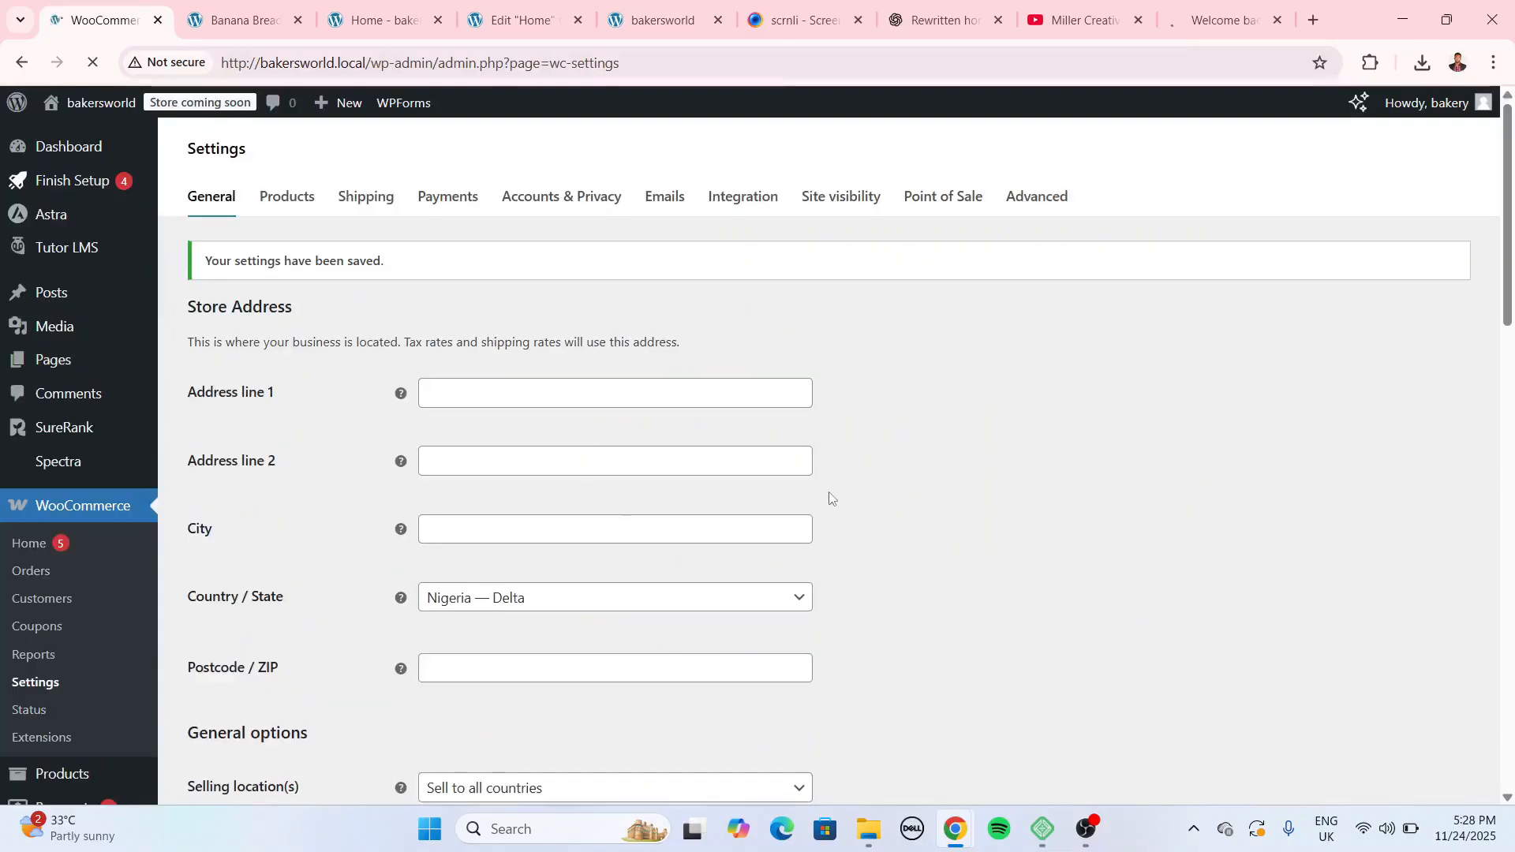
Start a new WooCommerce product of the digital product type.
{"action": "scroll", "coordinate": [101, 377], "scroll_direction": "down", "scroll_amount": 3}
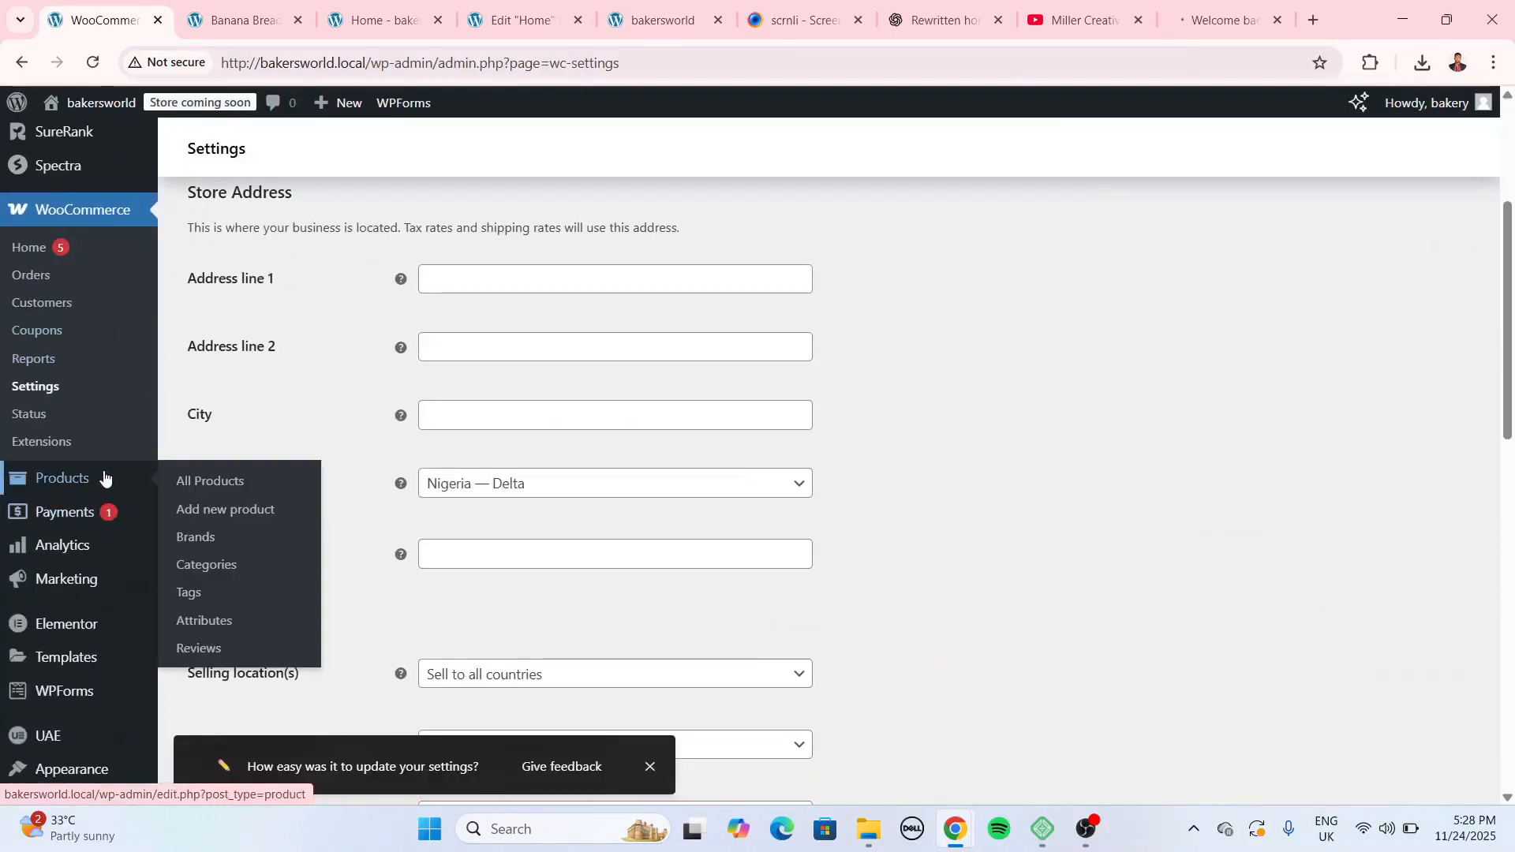
{"action": "left_click", "coordinate": [104, 478]}
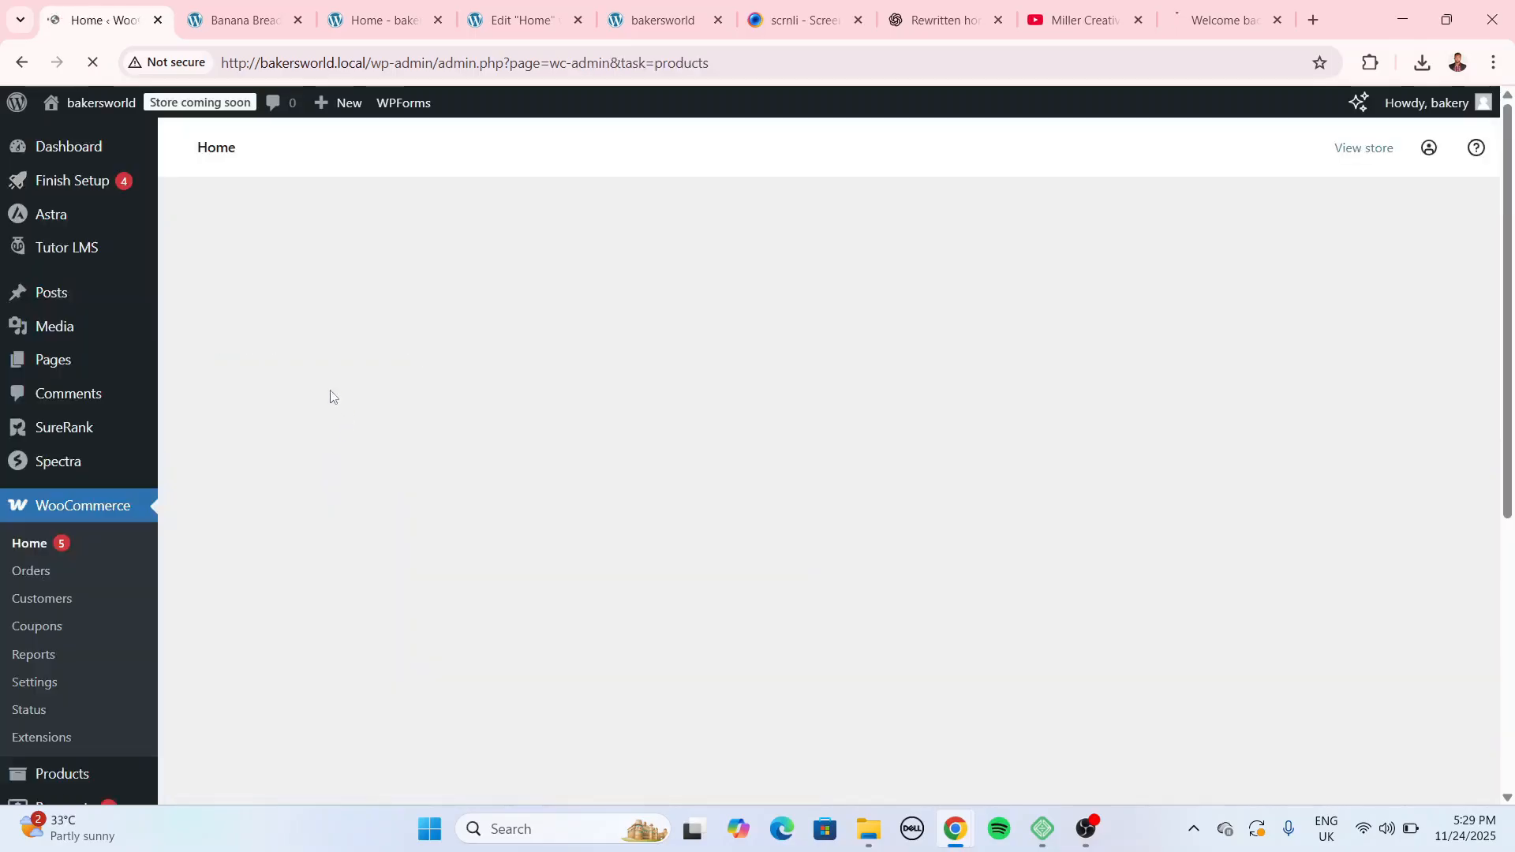
{"action": "left_click", "coordinate": [806, 570]}
{"action": "scroll", "coordinate": [804, 571], "scroll_direction": "down", "scroll_amount": 3}
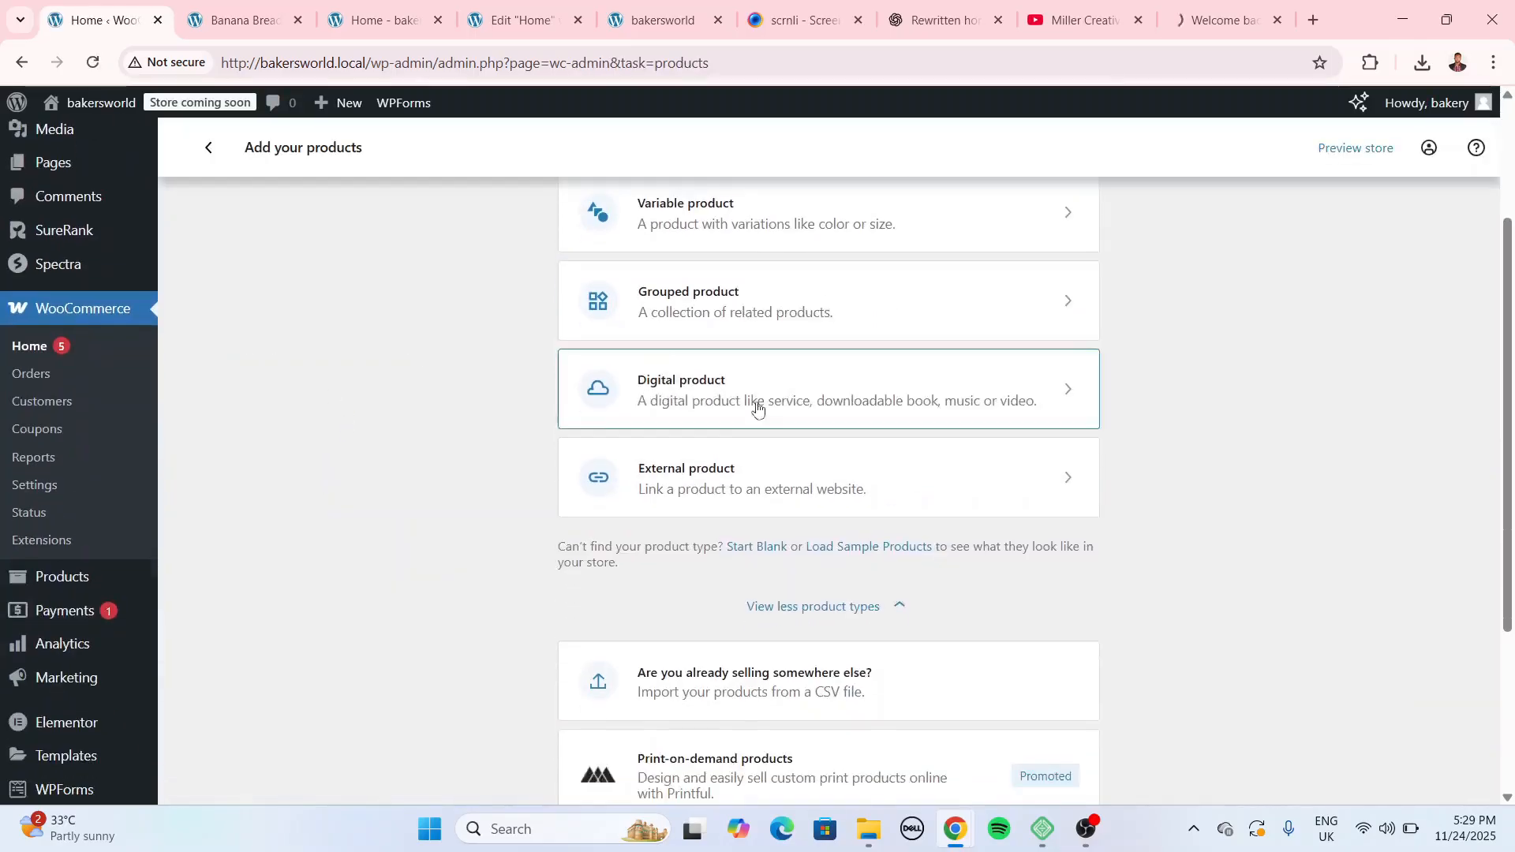
{"action": "left_click", "coordinate": [776, 395]}
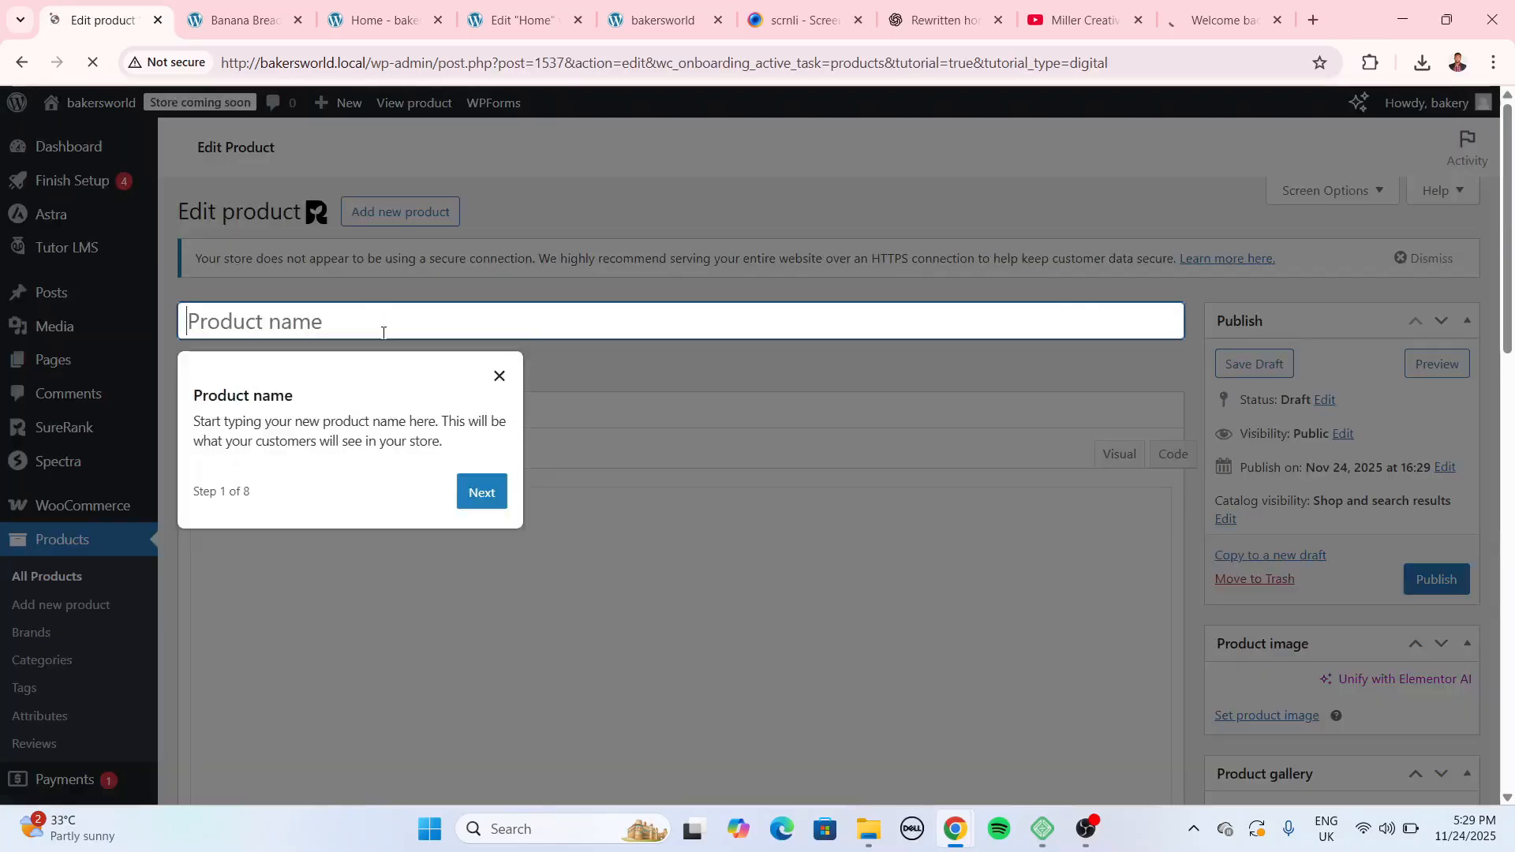
Name the product "Banana Bread" and enter "This is the course." as its description.
{"action": "type", "text": "ban"}
{"action": "key", "text": "BackSpace"}
{"action": "key", "text": "BackSpace"}
{"action": "key", "text": "BackSpace"}
{"action": "type", "text": "Banana Bread"}
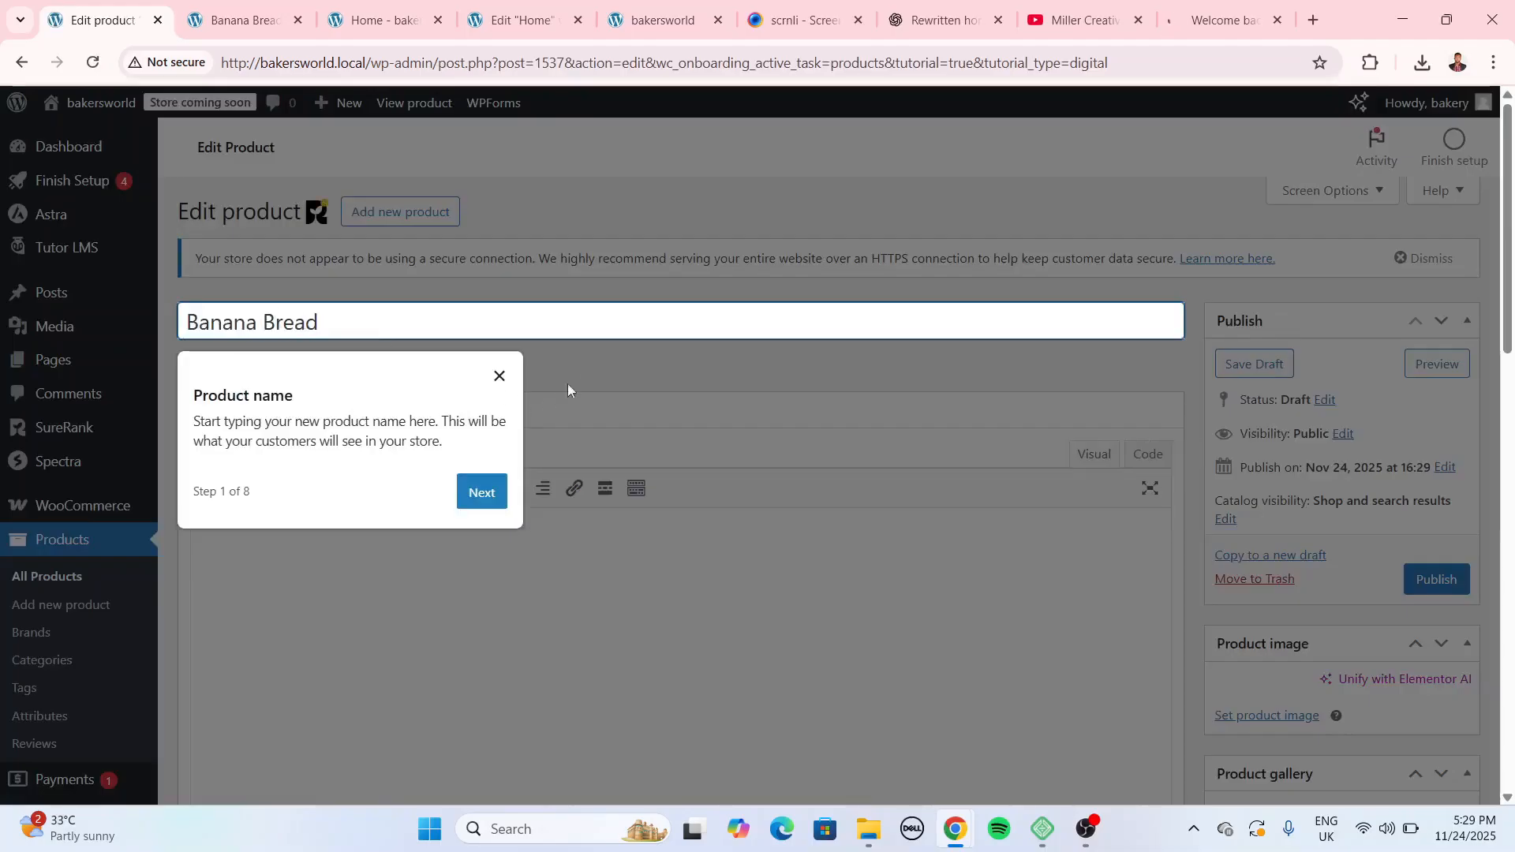
{"action": "left_click", "coordinate": [568, 385]}
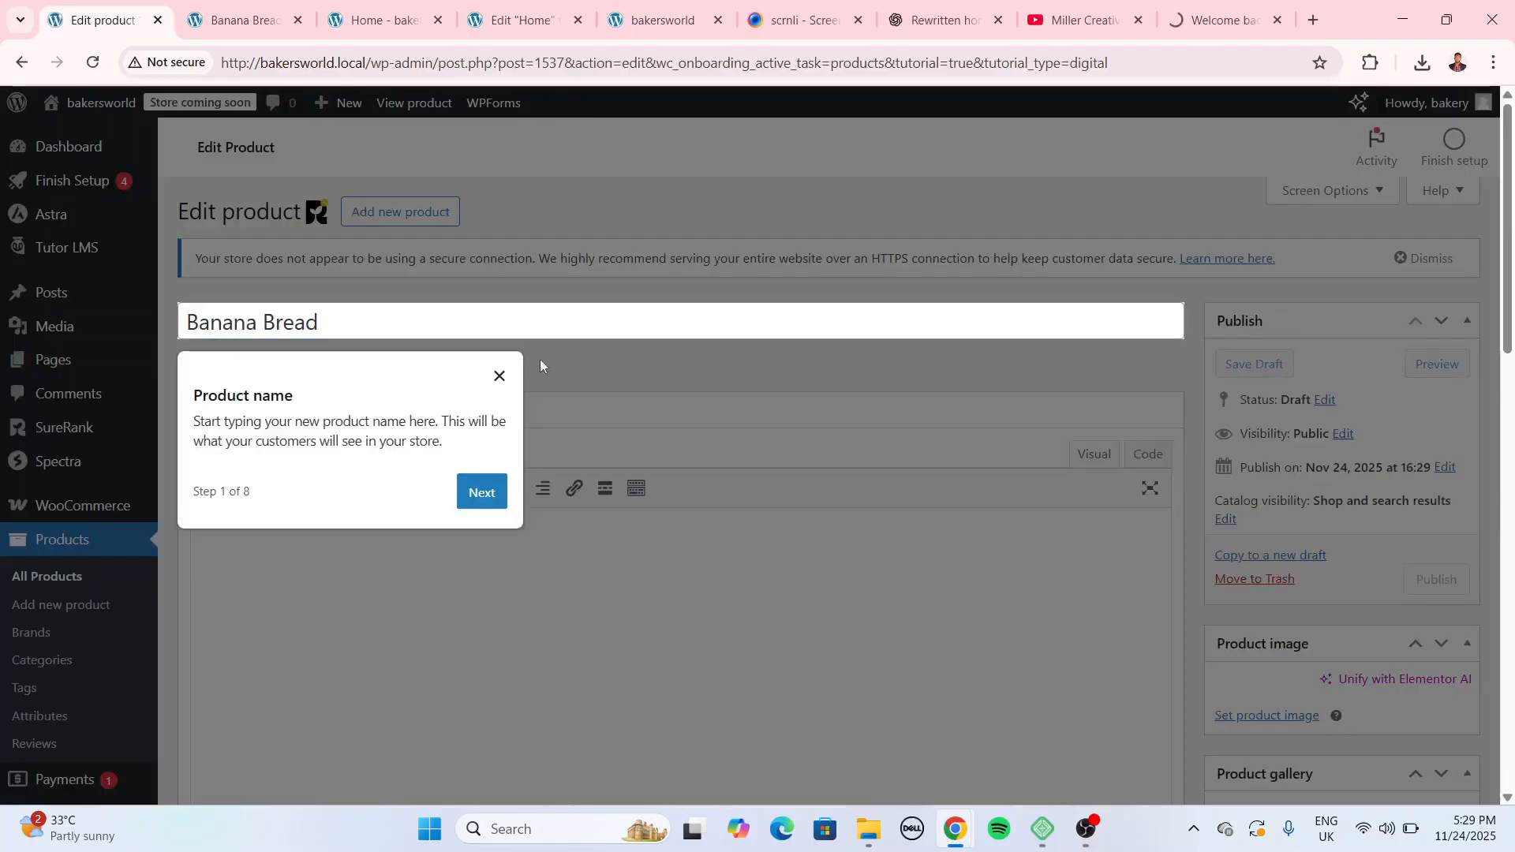
{"action": "left_click", "coordinate": [500, 376]}
{"action": "scroll", "coordinate": [473, 447], "scroll_direction": "down", "scroll_amount": 2}
{"action": "left_click", "coordinate": [473, 448]}
{"action": "type", "text": "This is the course."}
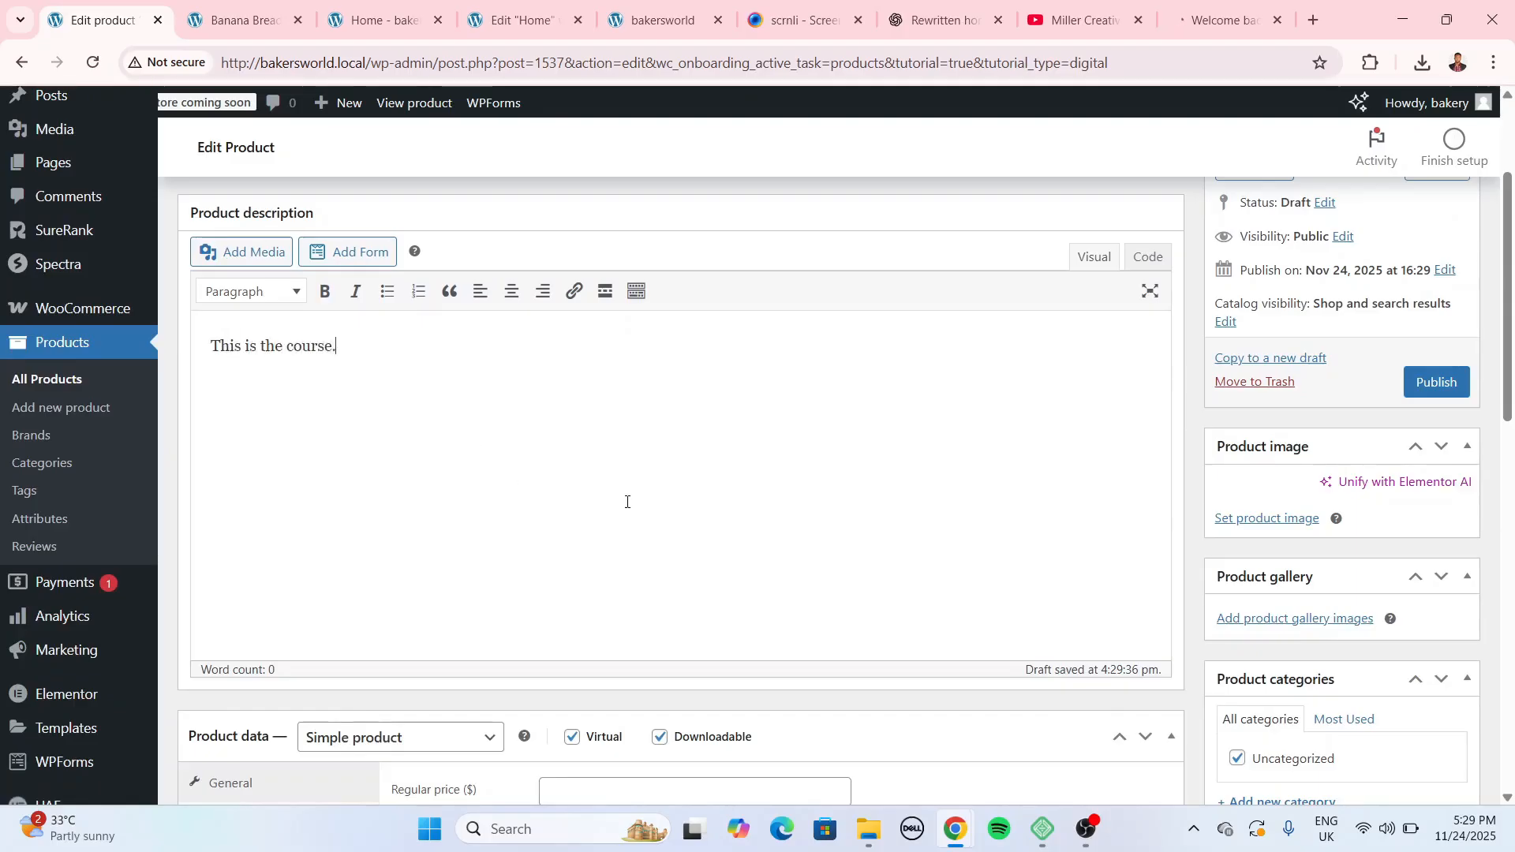
Make the product non-downloadable and set its regular price to $20.
{"action": "scroll", "coordinate": [626, 500], "scroll_direction": "down", "scroll_amount": 3}
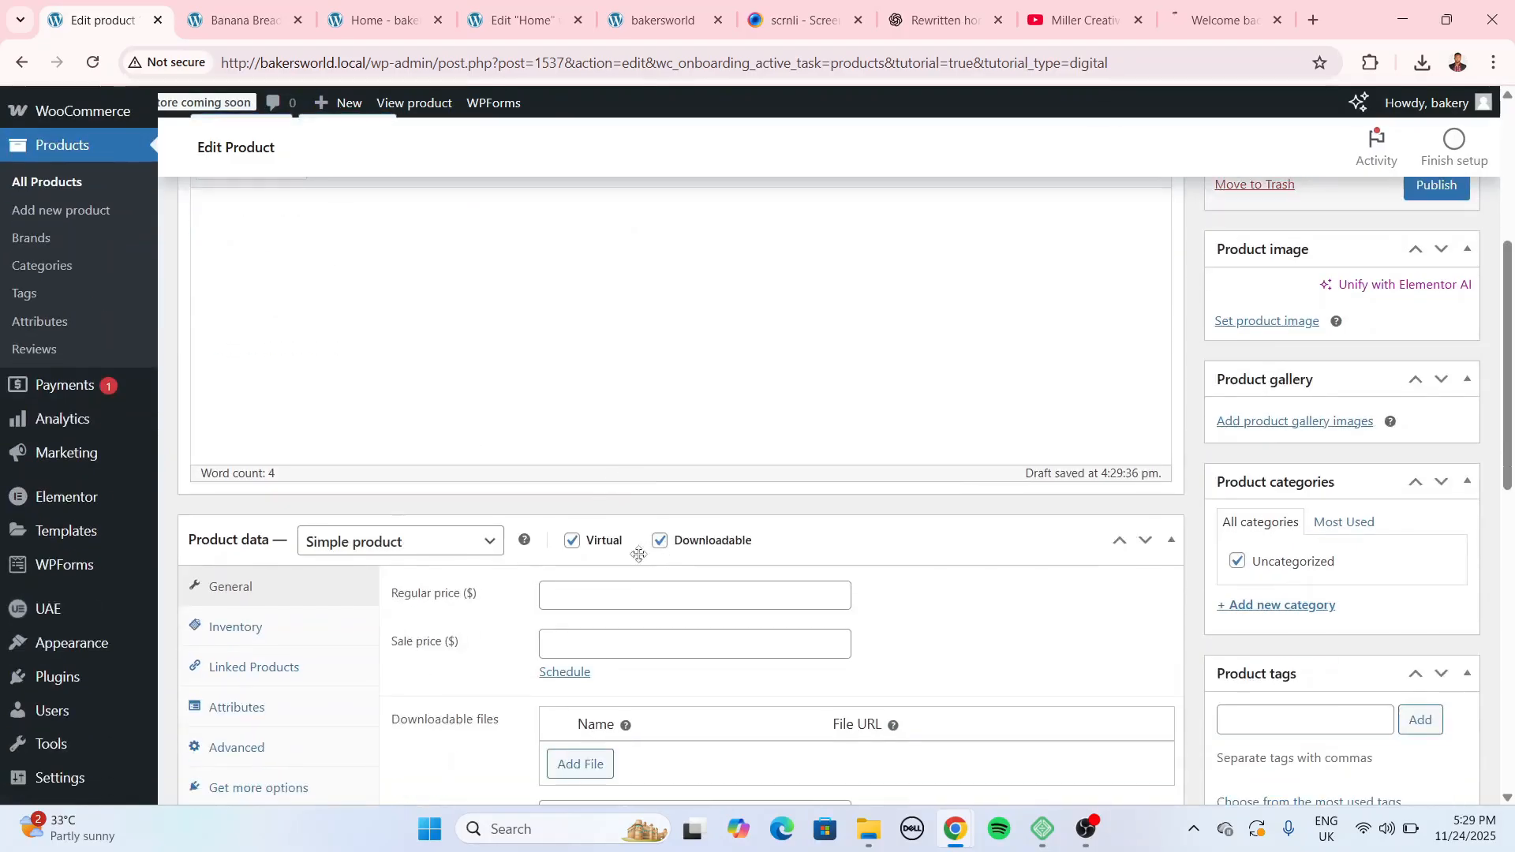
{"action": "left_click", "coordinate": [659, 540]}
{"action": "scroll", "coordinate": [473, 442], "scroll_direction": "down", "scroll_amount": 2}
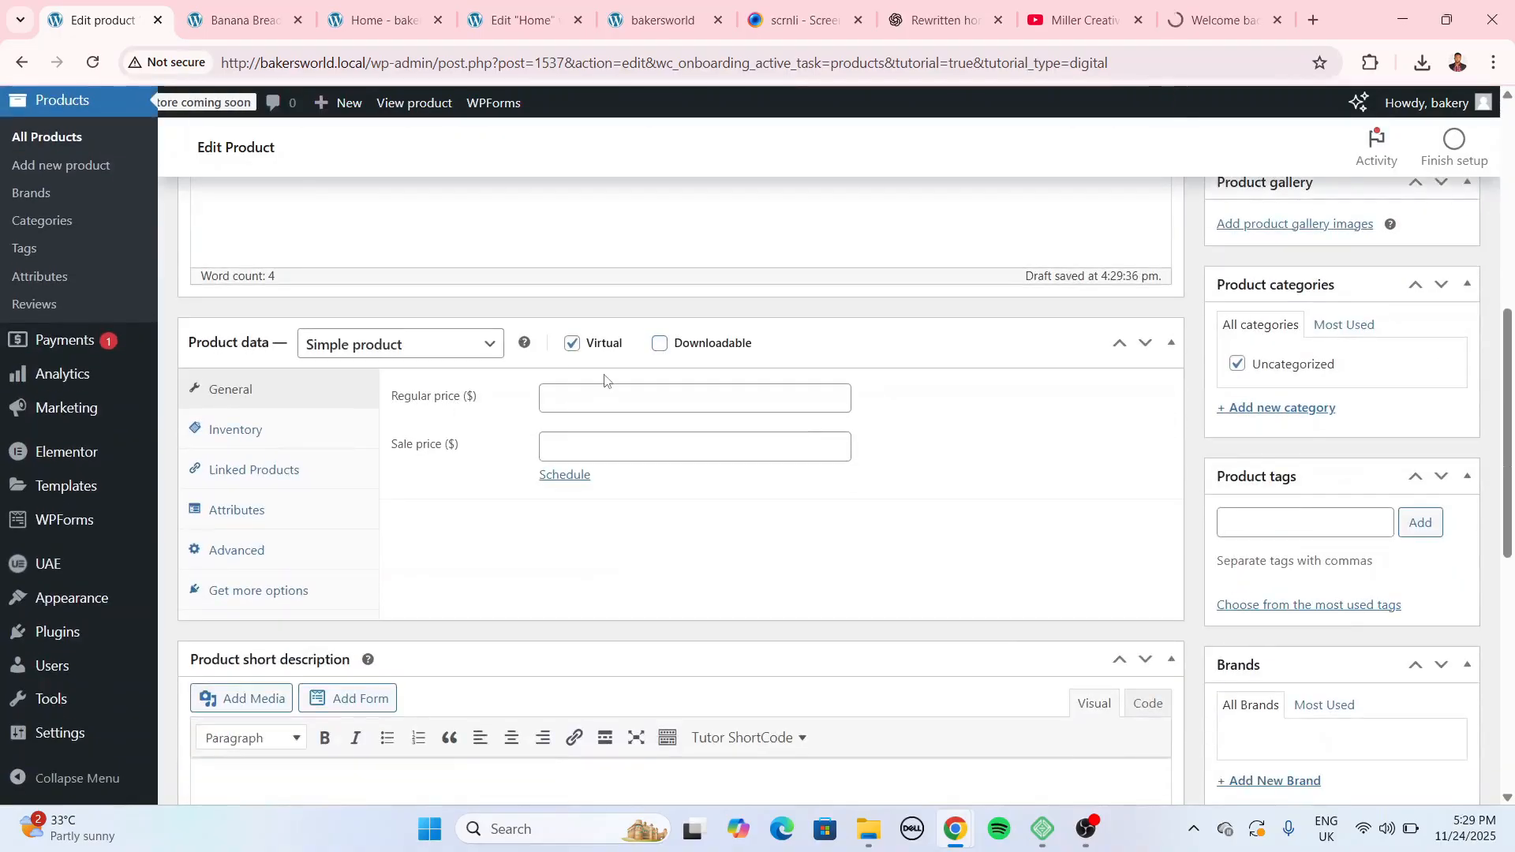
{"action": "left_click", "coordinate": [603, 388]}
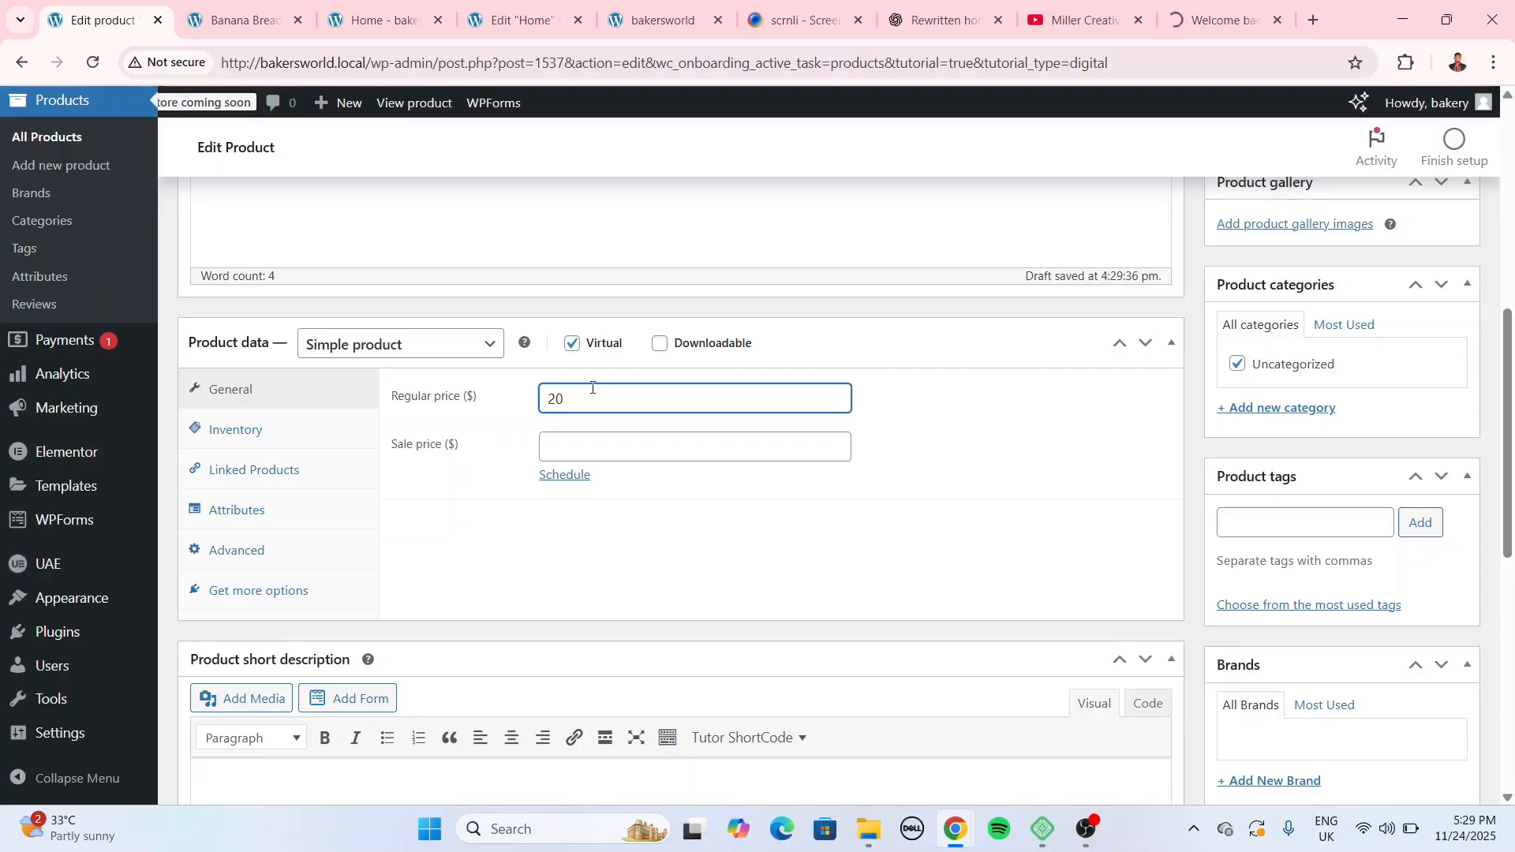
Set the media library photo of brown cookies on a wooden board as the product image.
{"action": "scroll", "coordinate": [604, 427], "scroll_direction": "down", "scroll_amount": 5}
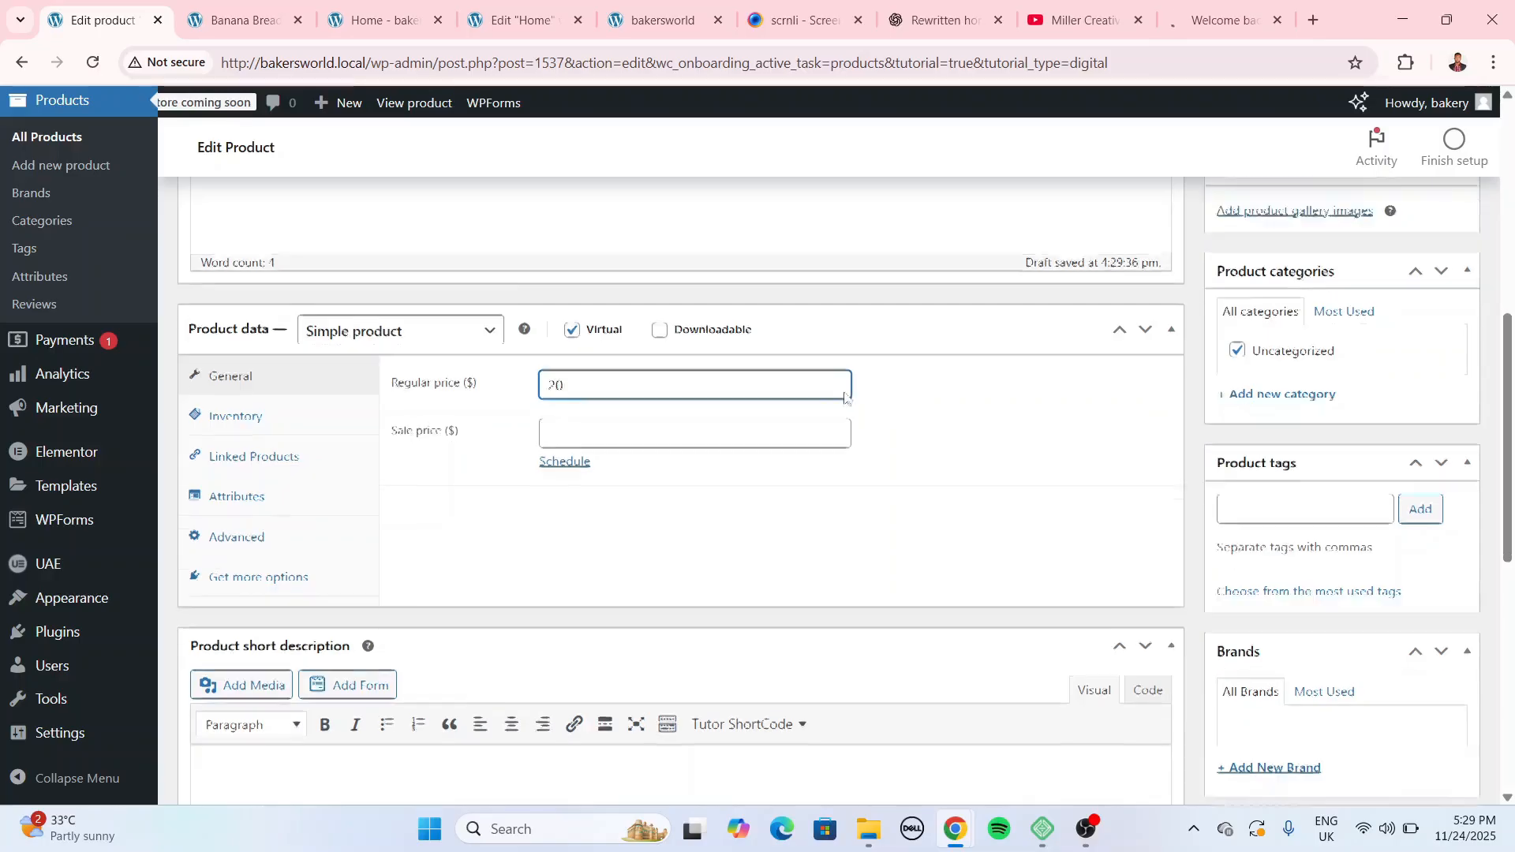
{"action": "scroll", "coordinate": [1263, 459], "scroll_direction": "down", "scroll_amount": 3}
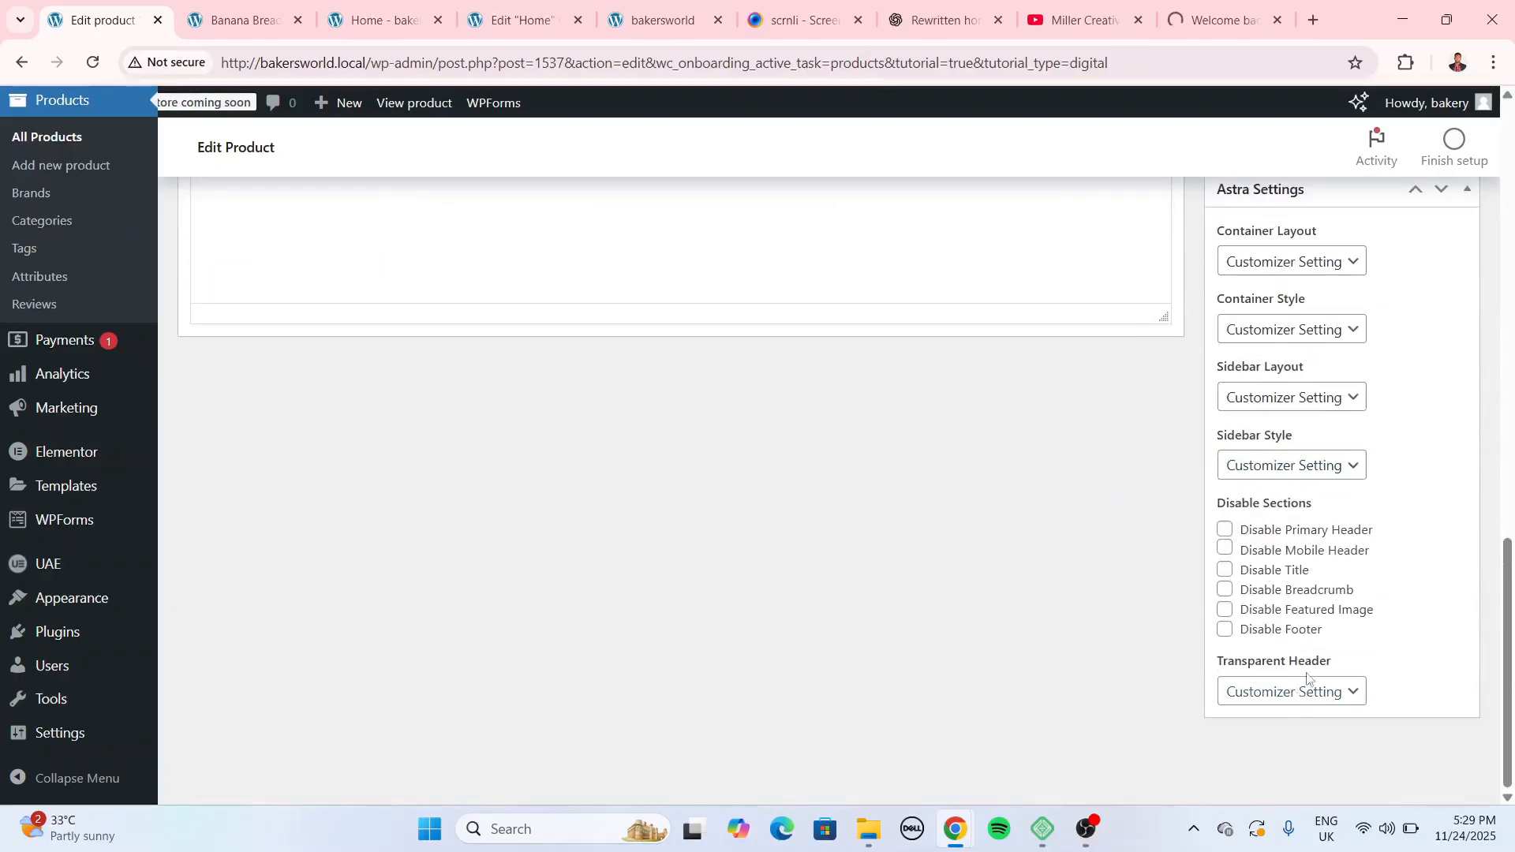
{"action": "scroll", "coordinate": [1271, 556], "scroll_direction": "up", "scroll_amount": 15}
{"action": "scroll", "coordinate": [1264, 552], "scroll_direction": "down", "scroll_amount": 3}
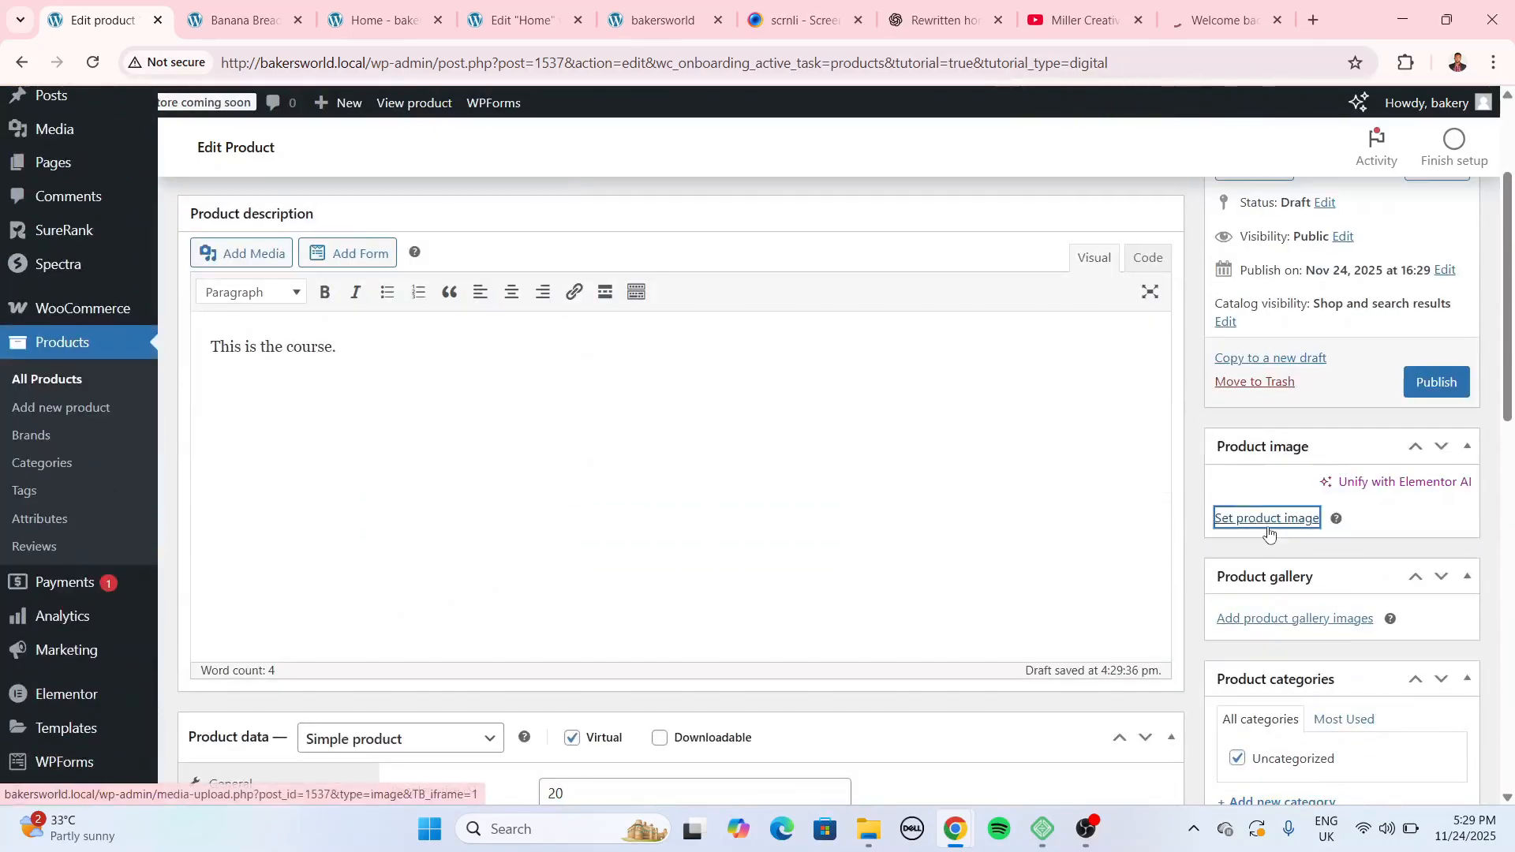
{"action": "left_click", "coordinate": [1266, 518]}
{"action": "left_click", "coordinate": [374, 371]}
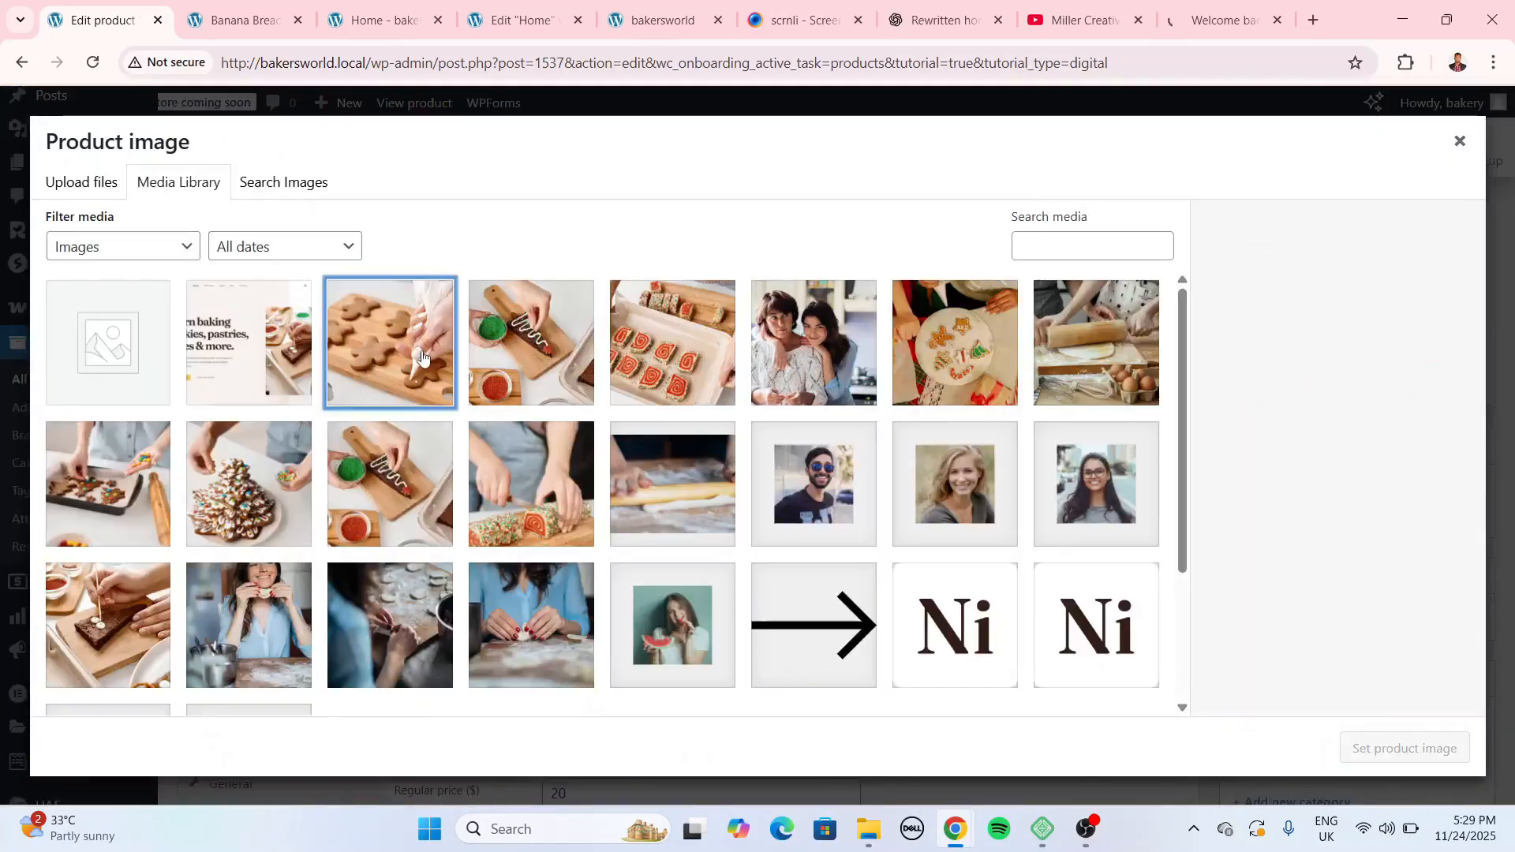
{"action": "left_click", "coordinate": [1358, 748]}
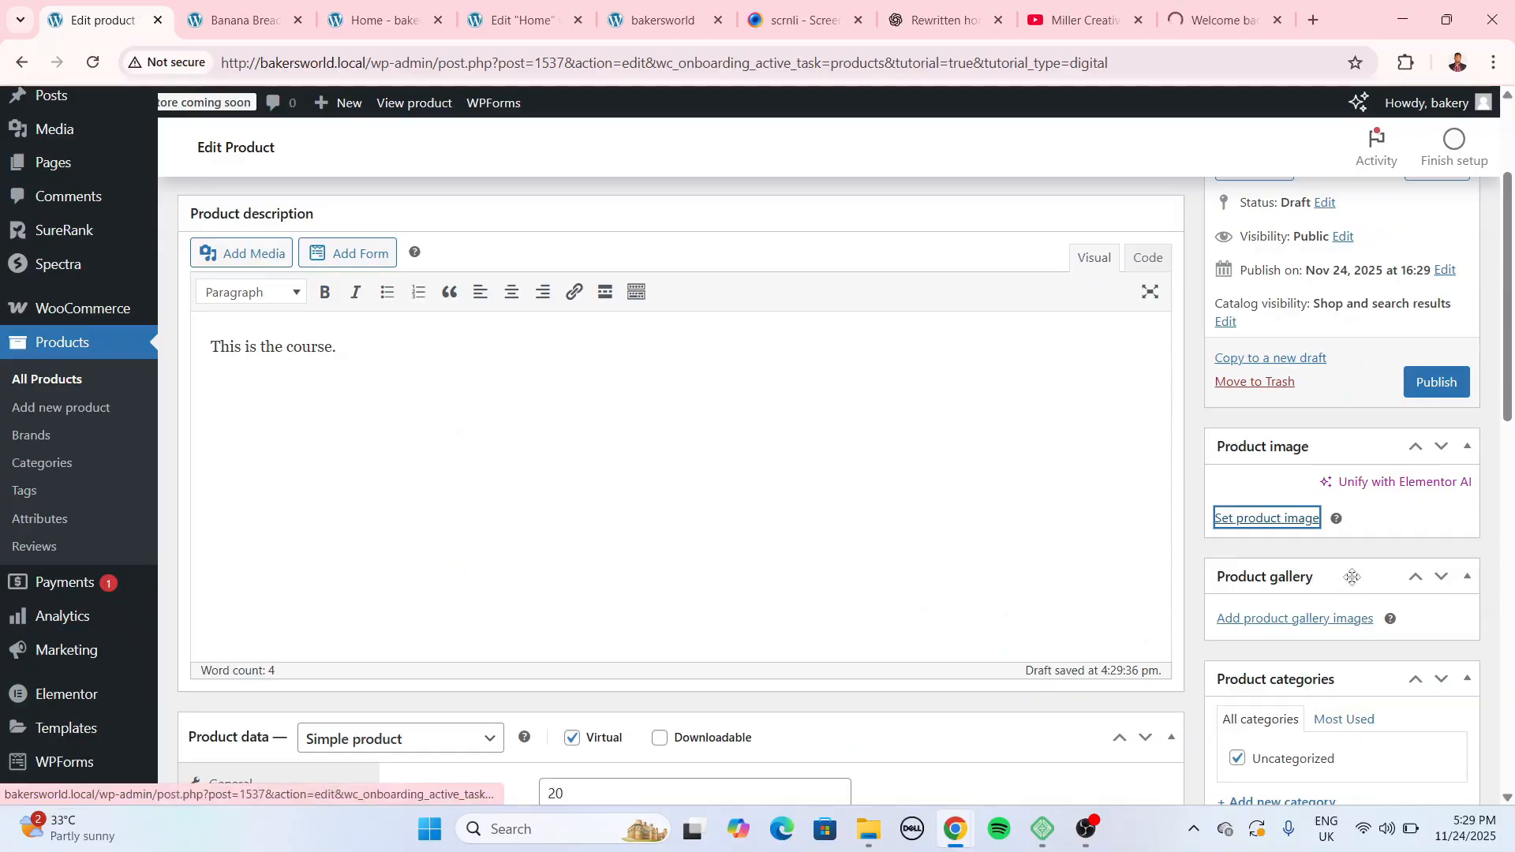
Publish the Banana Bread product.
{"action": "scroll", "coordinate": [1222, 529], "scroll_direction": "down", "scroll_amount": 5}
{"action": "scroll", "coordinate": [1222, 529], "scroll_direction": "up", "scroll_amount": 5}
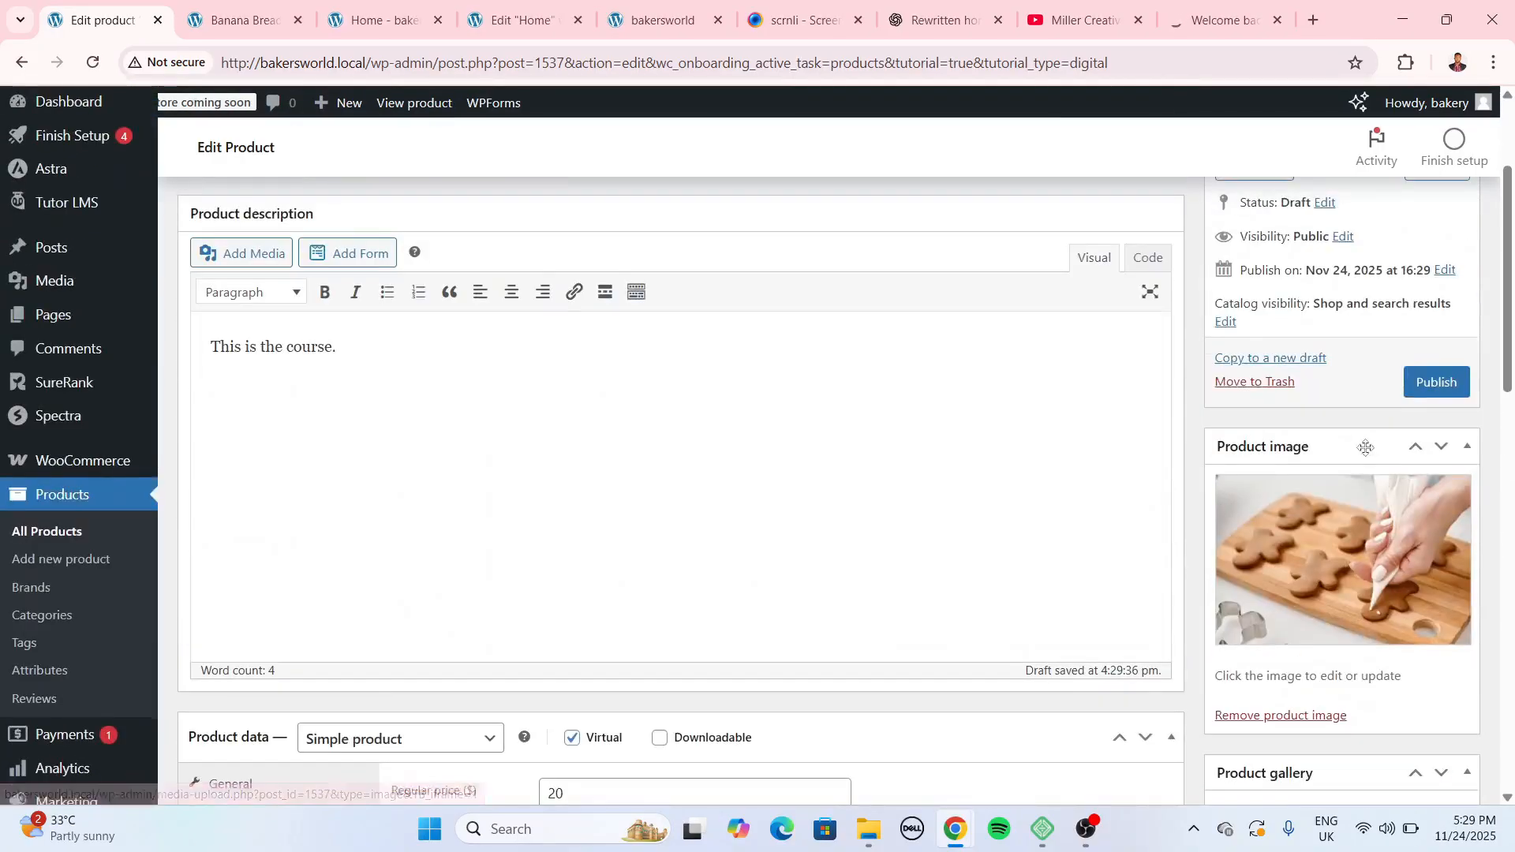
{"action": "scroll", "coordinate": [1433, 576], "scroll_direction": "up", "scroll_amount": 3}
{"action": "left_click", "coordinate": [1454, 575]}
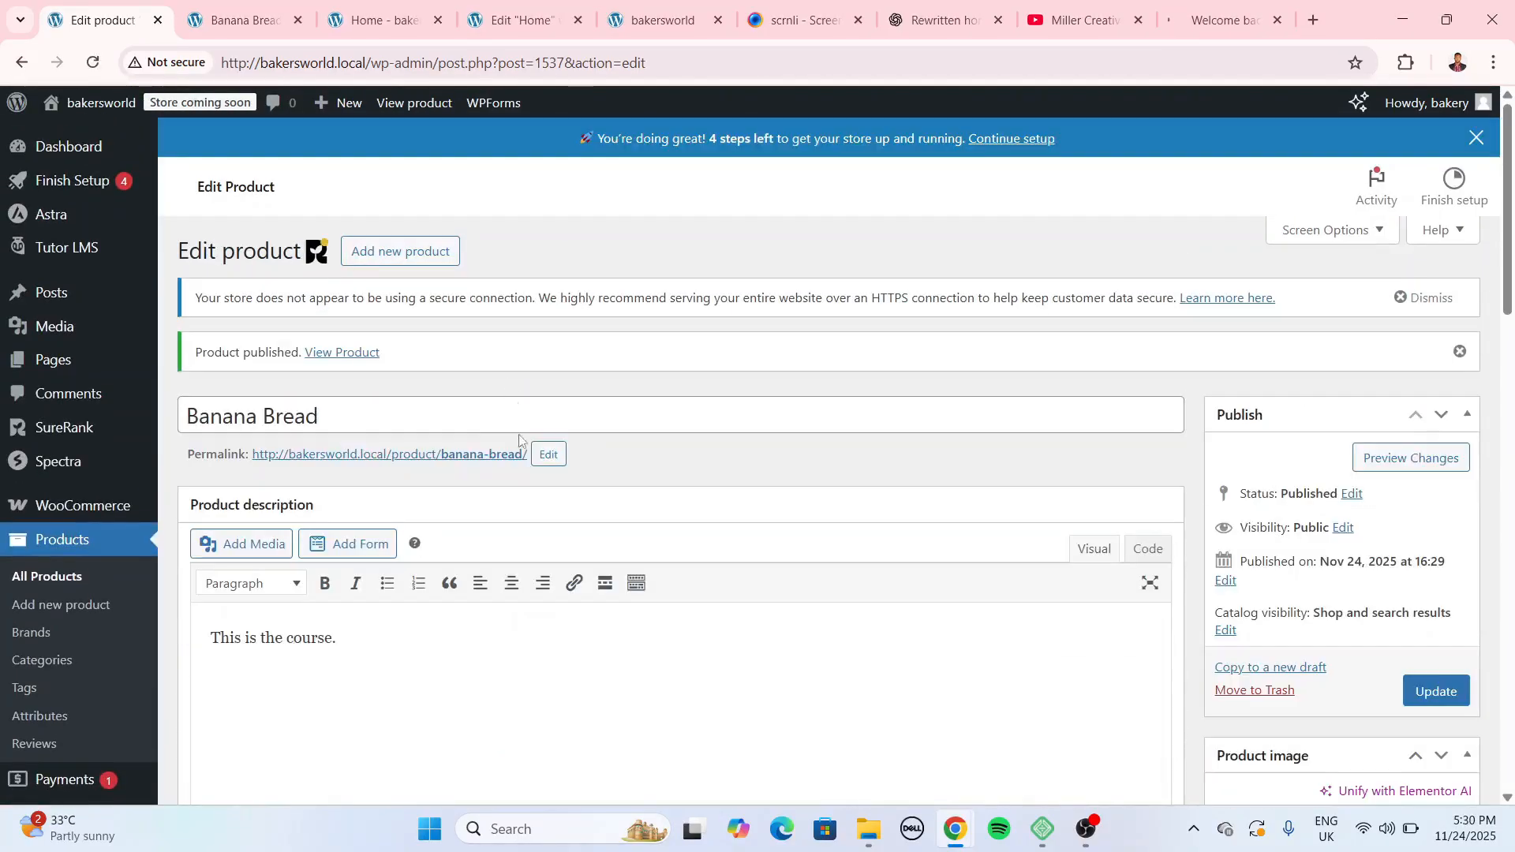
Open the Banana Bread course in the Tutor LMS course builder, check its pricing settings, and close it.
{"action": "scroll", "coordinate": [74, 439], "scroll_direction": "down", "scroll_amount": 5}
{"action": "mouse_move", "coordinate": [90, 489]}
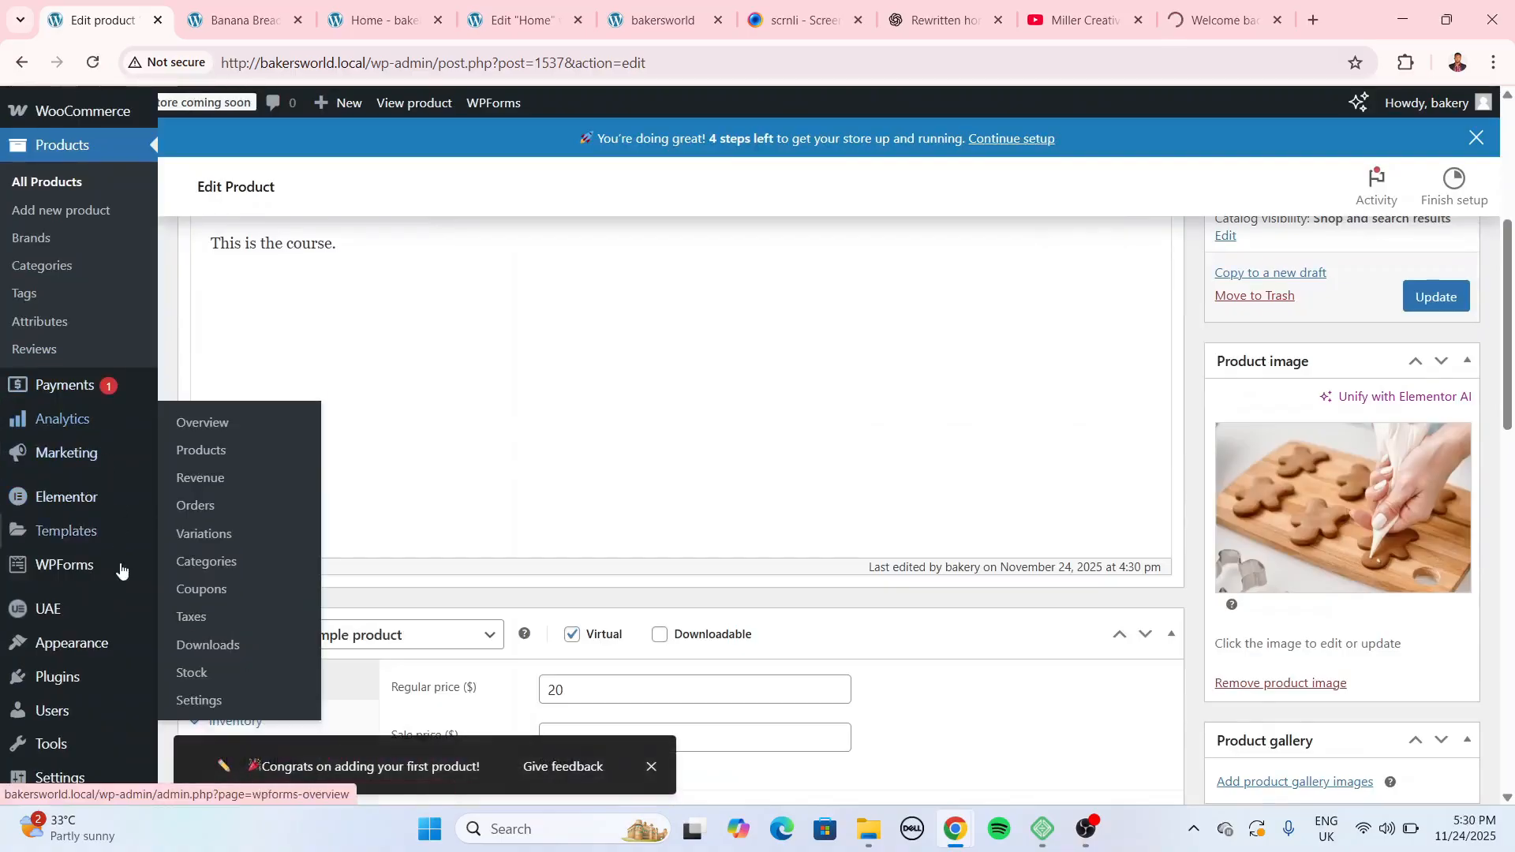
{"action": "scroll", "coordinate": [79, 490], "scroll_direction": "up", "scroll_amount": 5}
{"action": "left_click", "coordinate": [79, 252]}
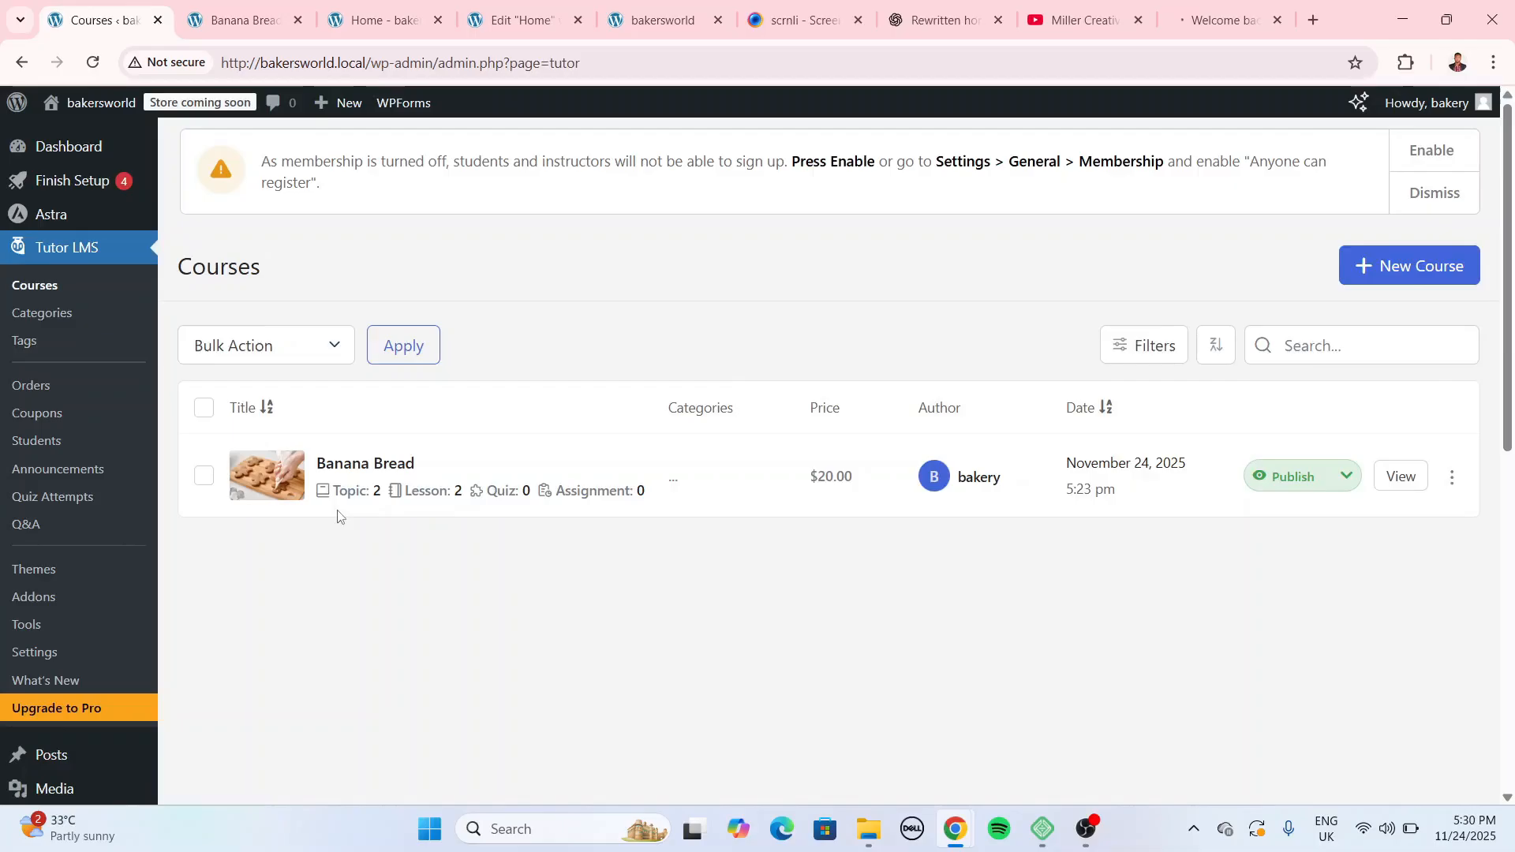
{"action": "left_click", "coordinate": [378, 463]}
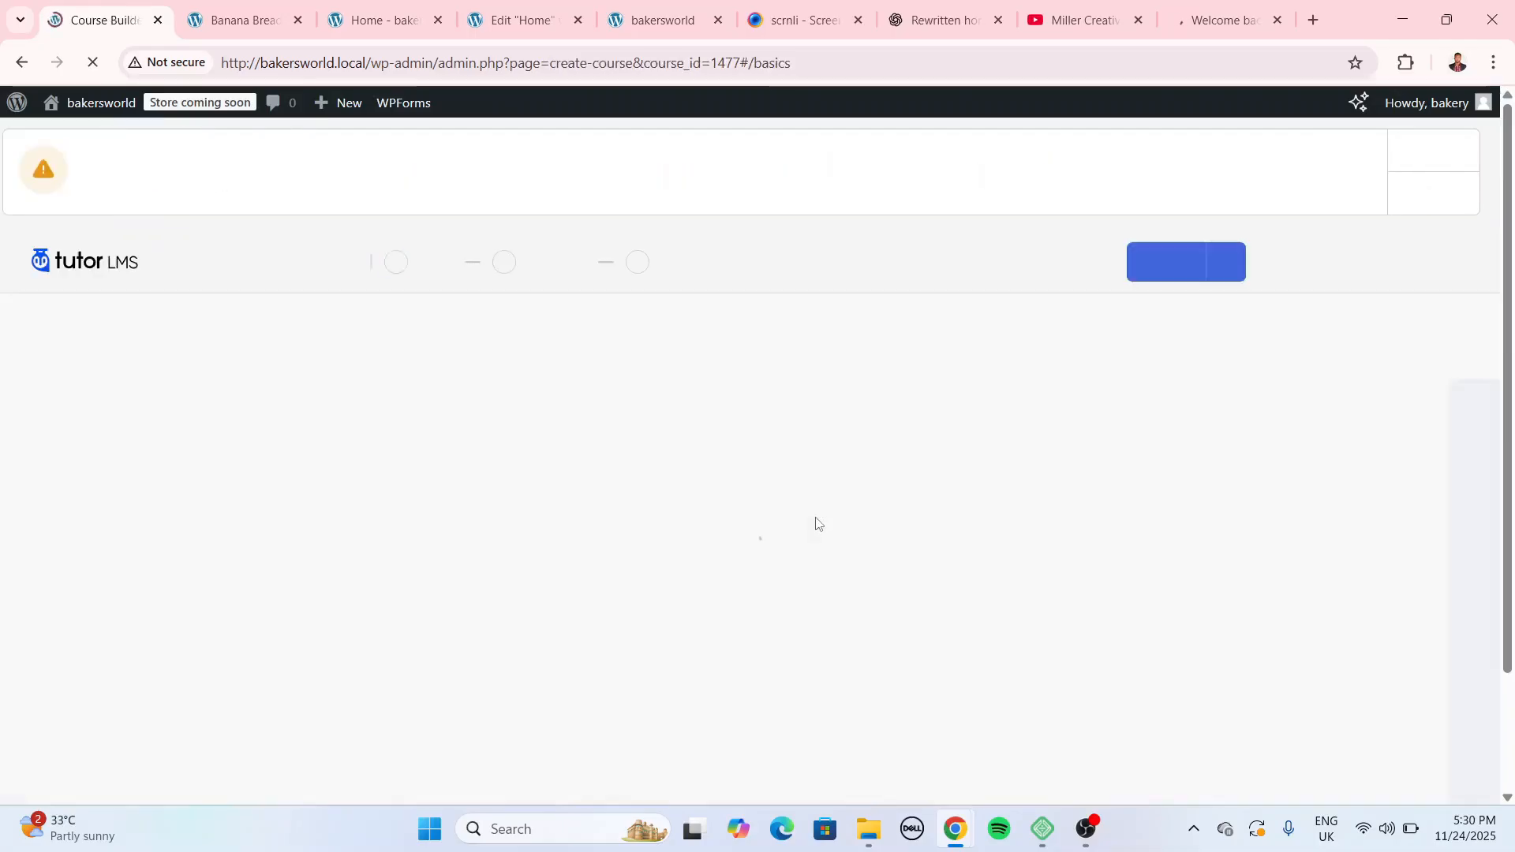
{"action": "scroll", "coordinate": [1316, 657], "scroll_direction": "down", "scroll_amount": 3}
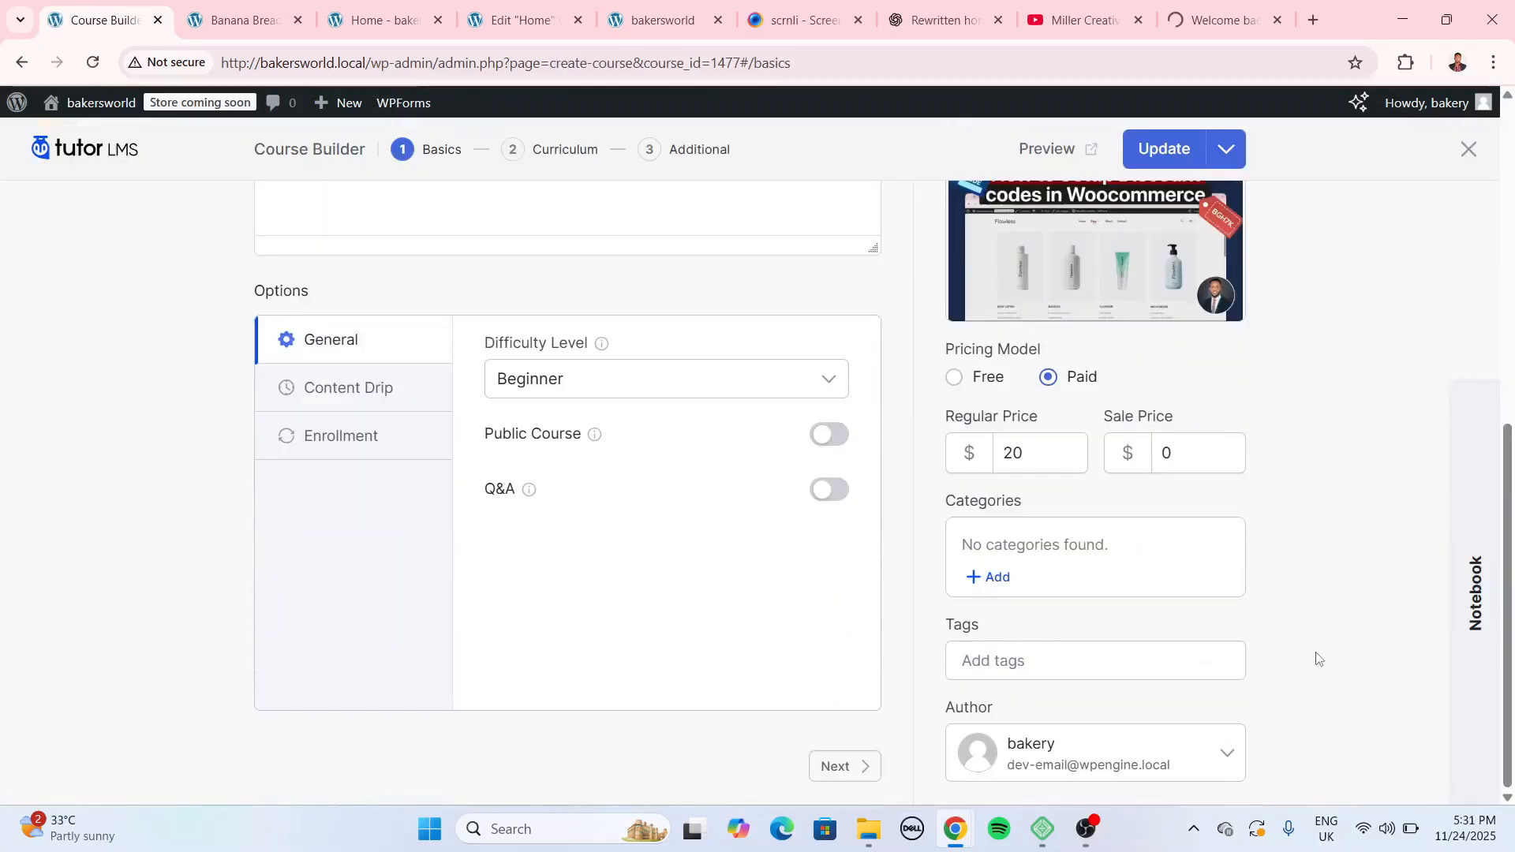
{"action": "scroll", "coordinate": [1315, 659], "scroll_direction": "up", "scroll_amount": 3}
{"action": "scroll", "coordinate": [1265, 582], "scroll_direction": "down", "scroll_amount": 1}
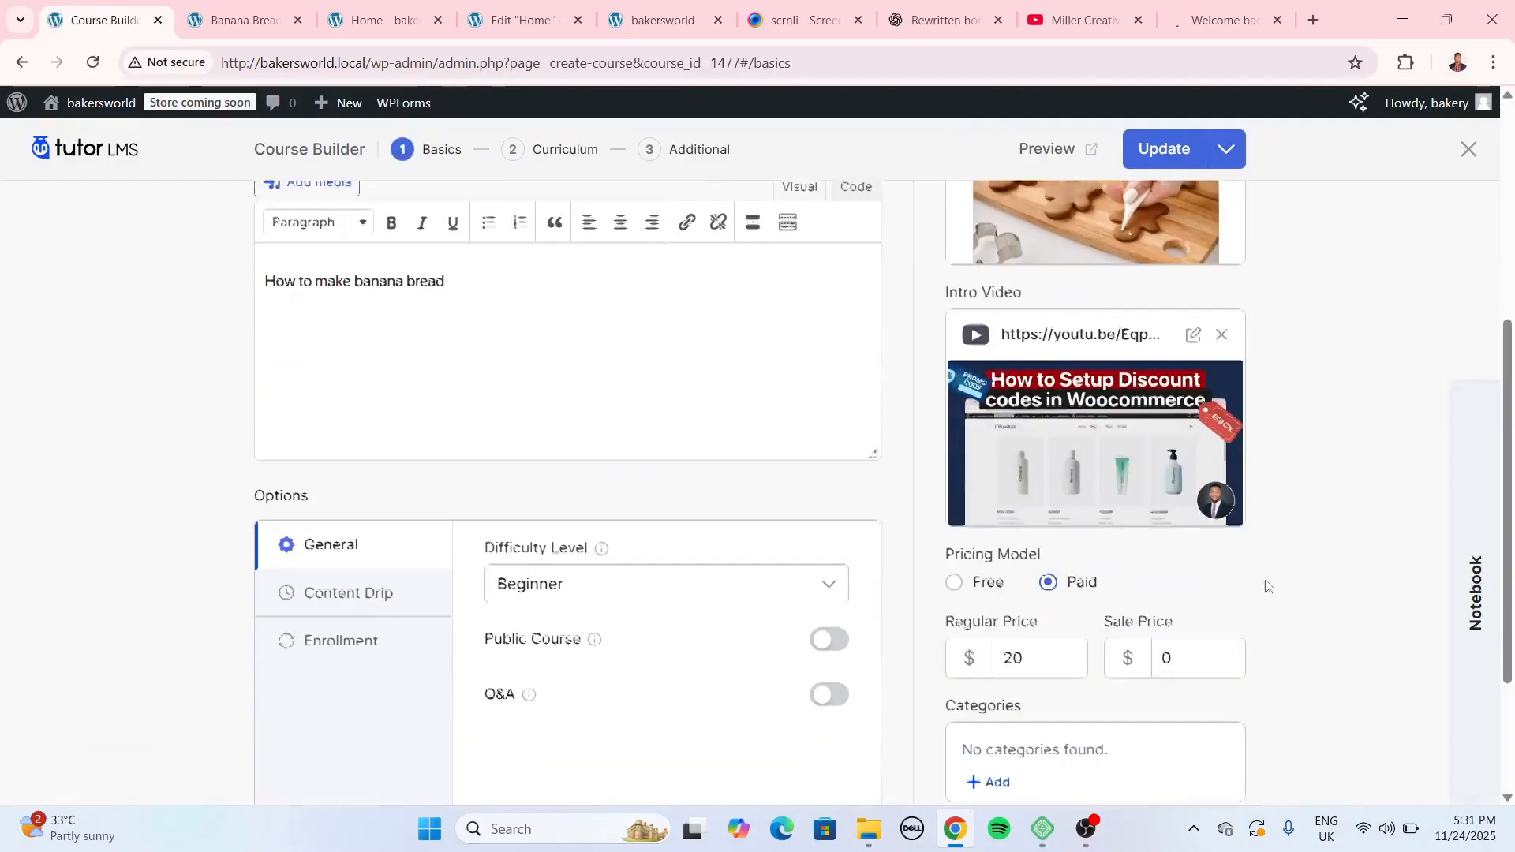
{"action": "scroll", "coordinate": [1280, 414], "scroll_direction": "up", "scroll_amount": 2}
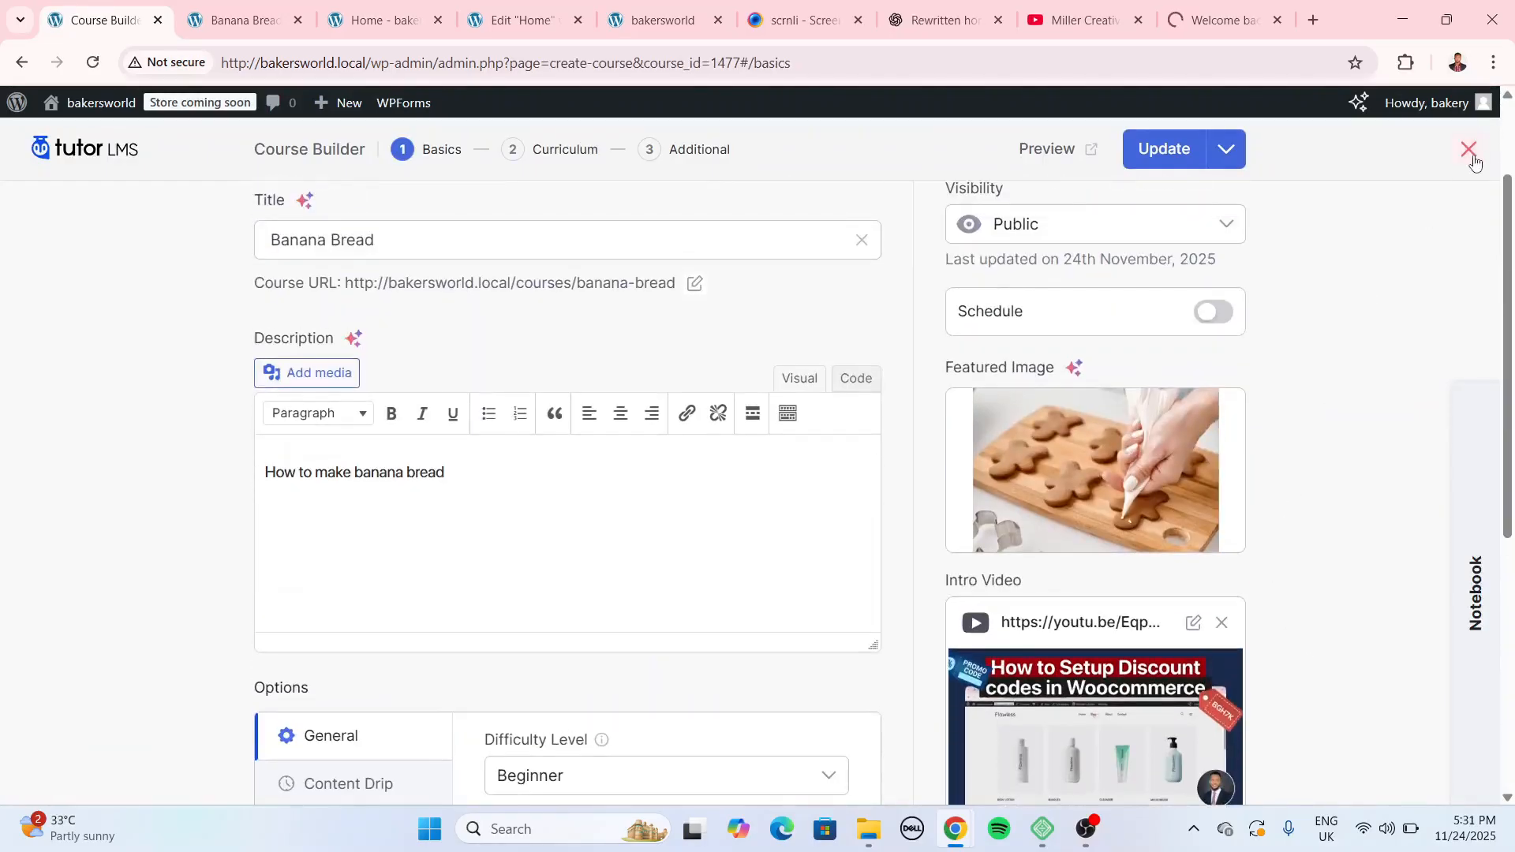
{"action": "left_click", "coordinate": [1472, 161]}
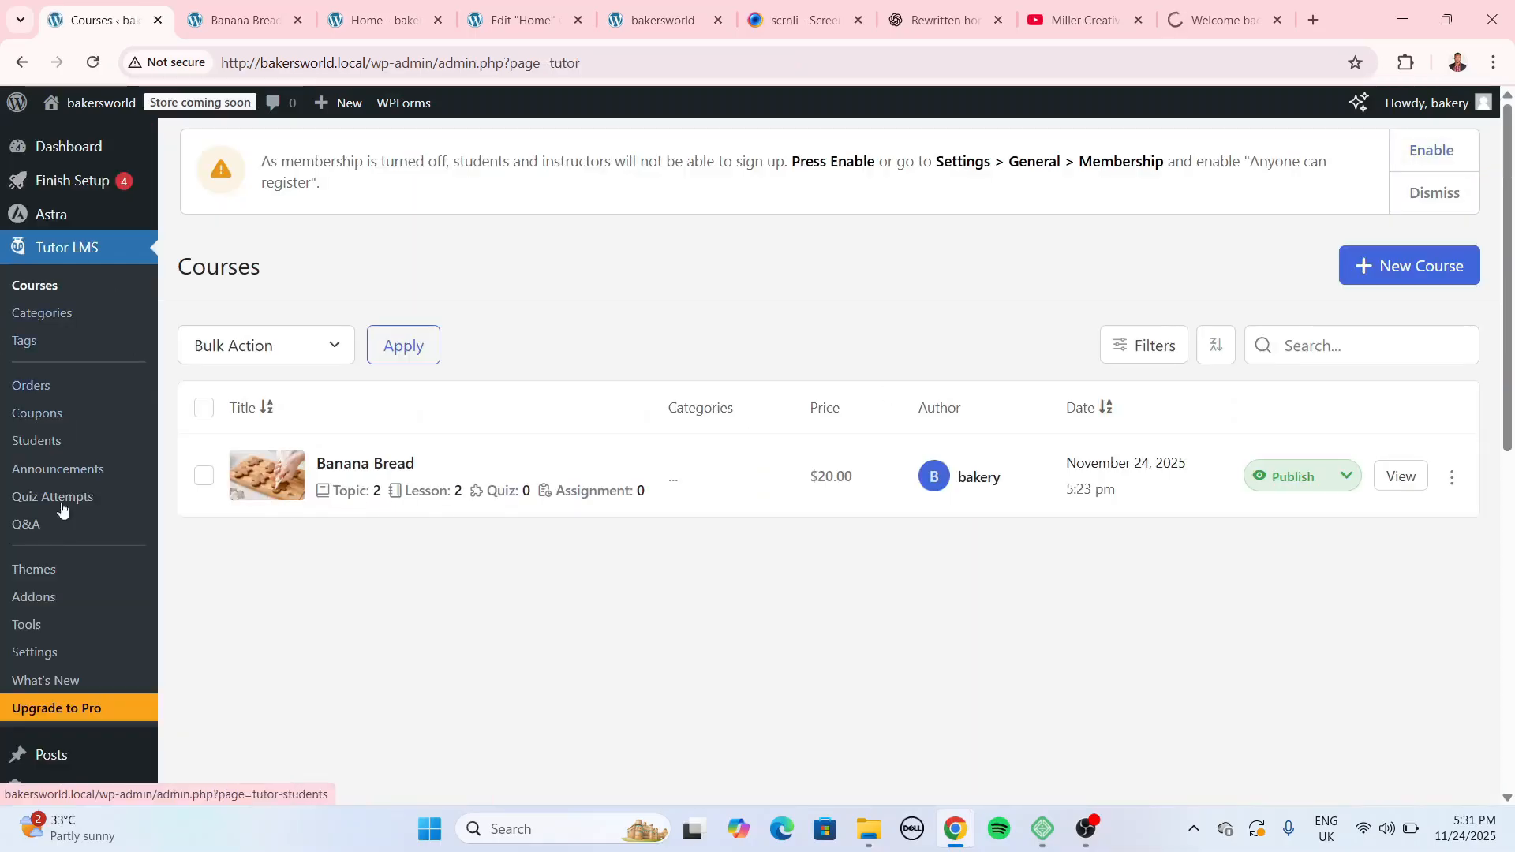
Set the Tutor LMS monetization eCommerce engine to WooCommerce and save the settings.
{"action": "scroll", "coordinate": [71, 410], "scroll_direction": "down", "scroll_amount": 2}
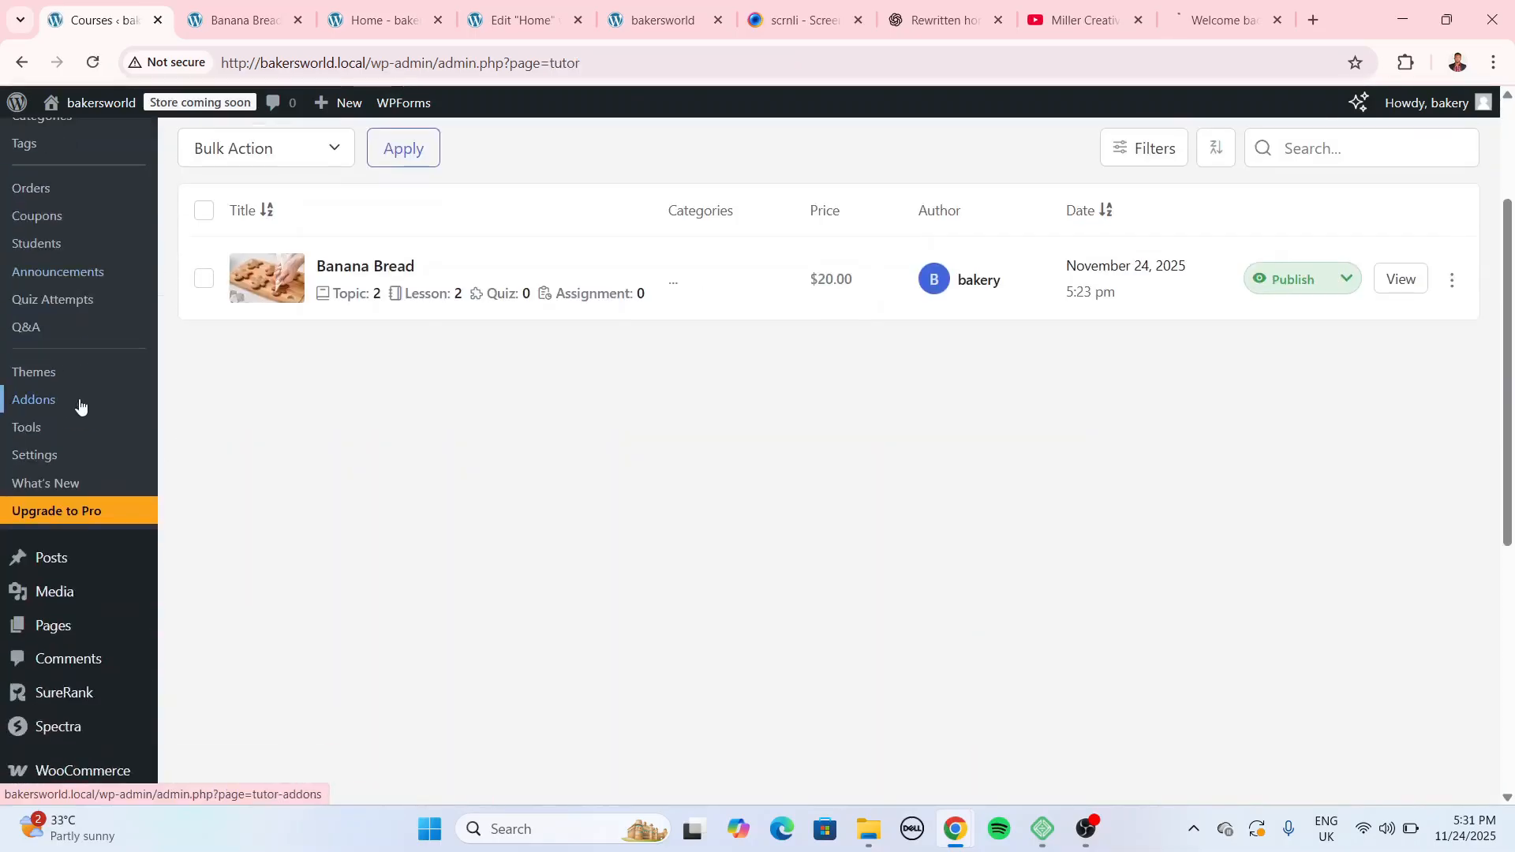
{"action": "scroll", "coordinate": [80, 414], "scroll_direction": "down", "scroll_amount": 1}
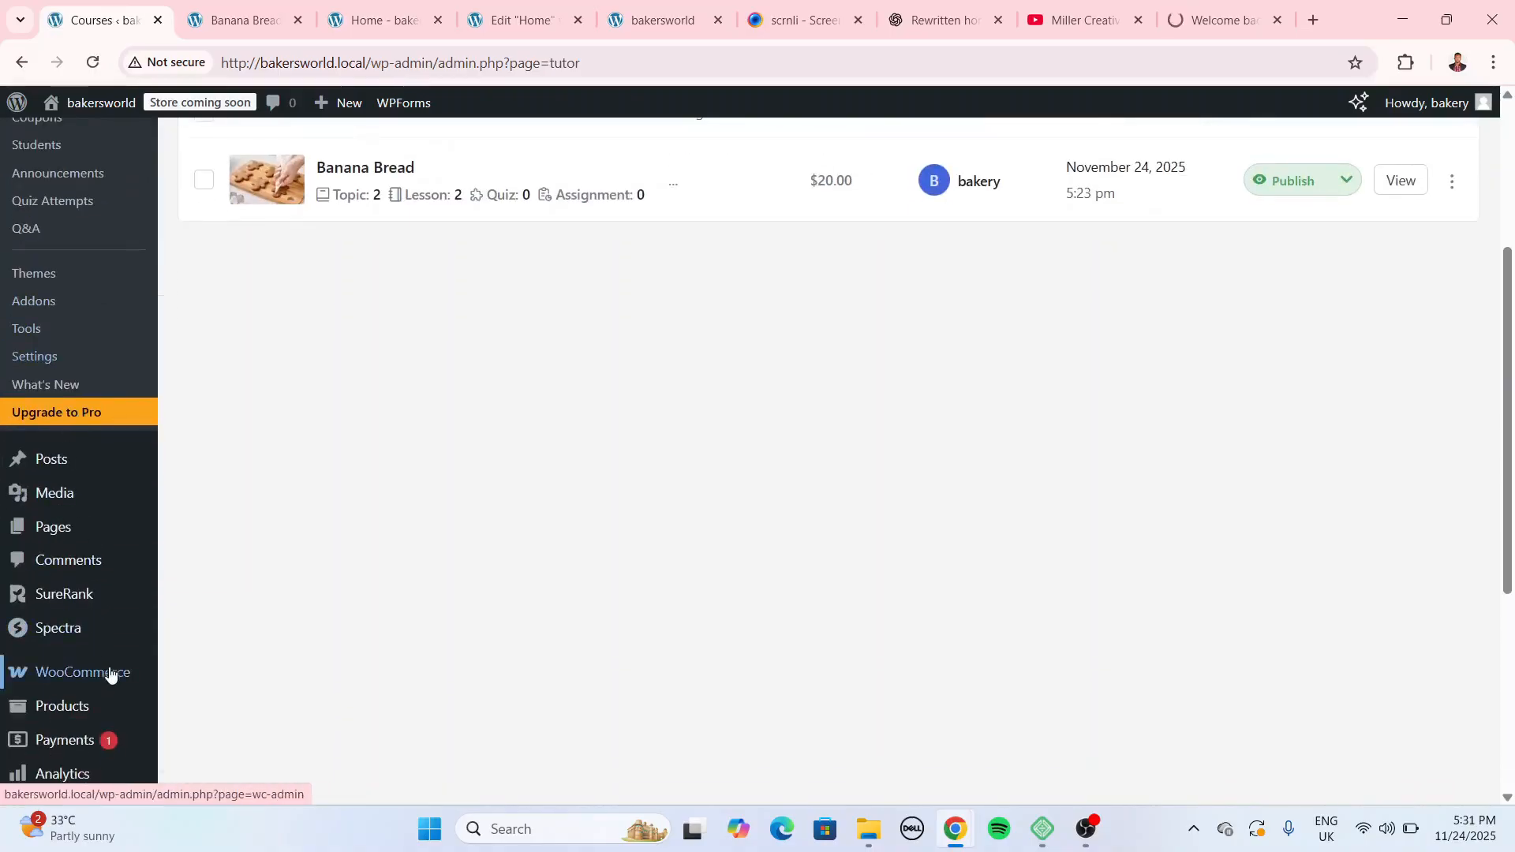
{"action": "scroll", "coordinate": [107, 482], "scroll_direction": "up", "scroll_amount": 2}
{"action": "scroll", "coordinate": [105, 480], "scroll_direction": "up", "scroll_amount": 2}
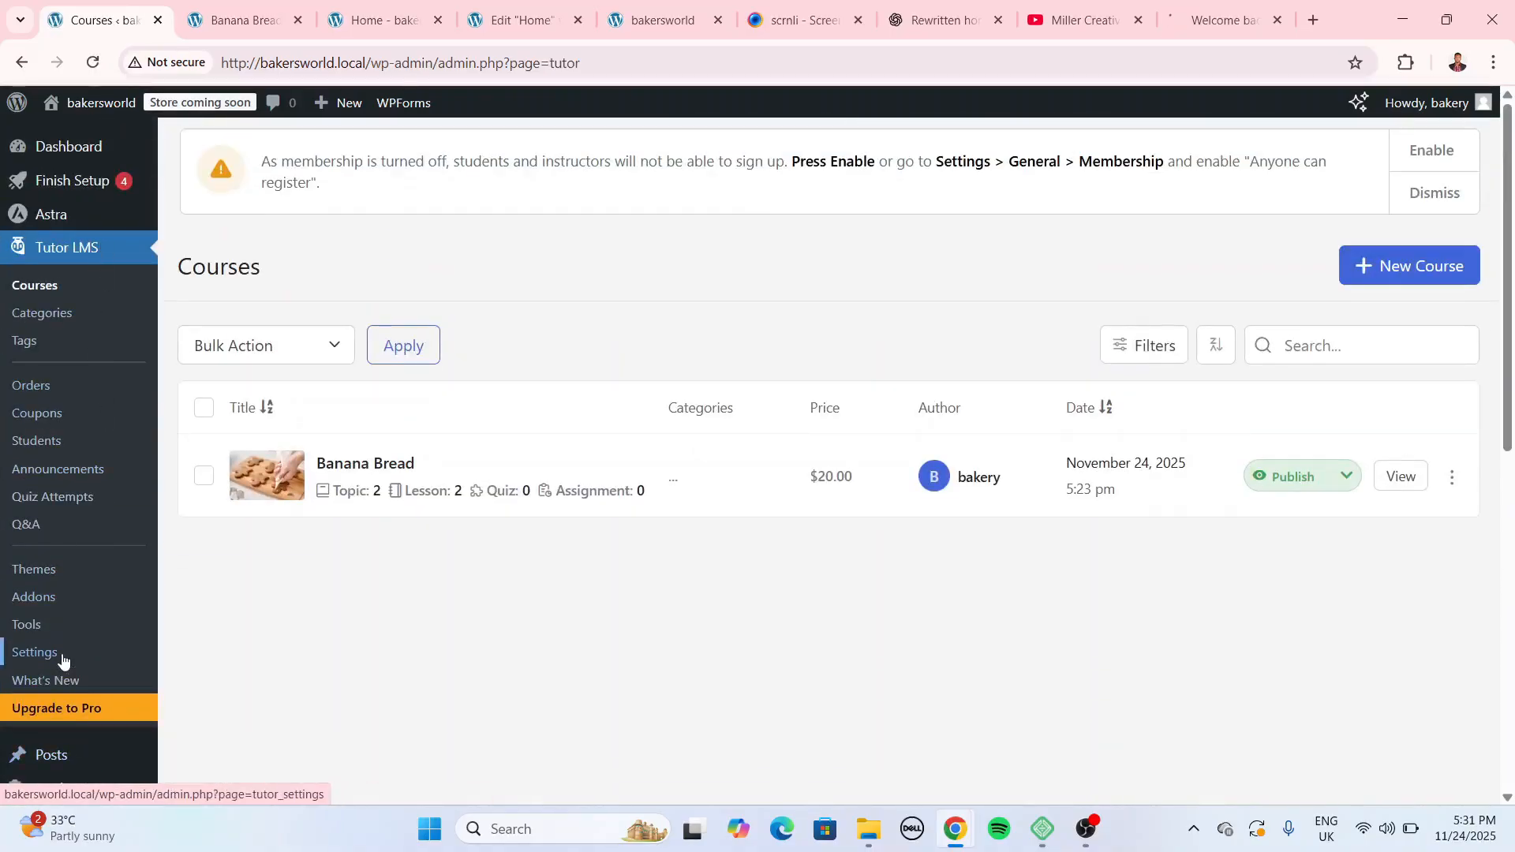
{"action": "left_click", "coordinate": [56, 653]}
{"action": "left_click", "coordinate": [376, 426]}
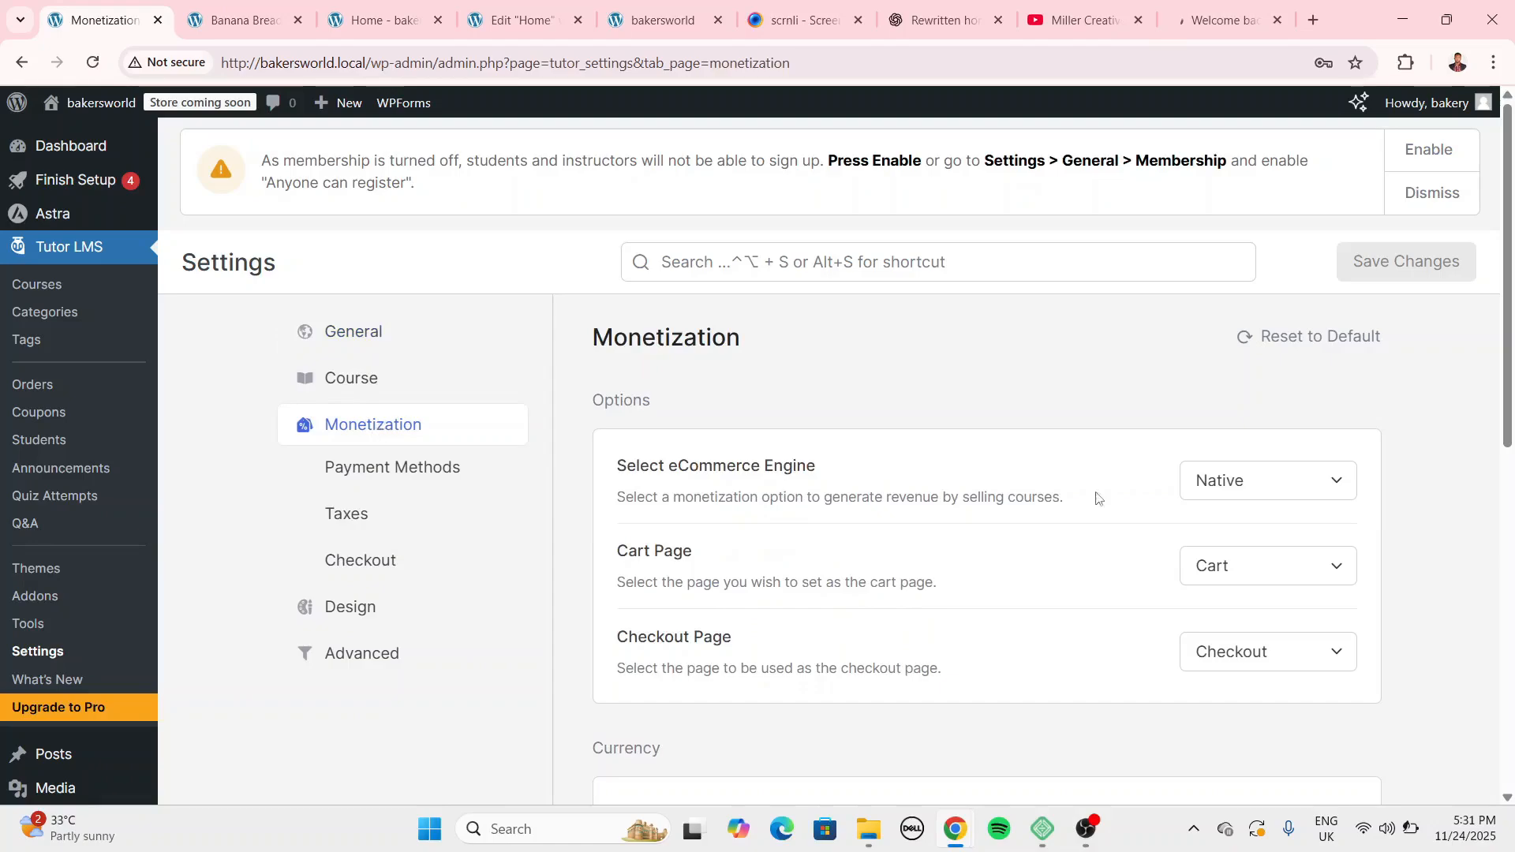
{"action": "left_click", "coordinate": [1249, 487]}
{"action": "left_click", "coordinate": [1253, 570]}
{"action": "left_click", "coordinate": [1380, 268]}
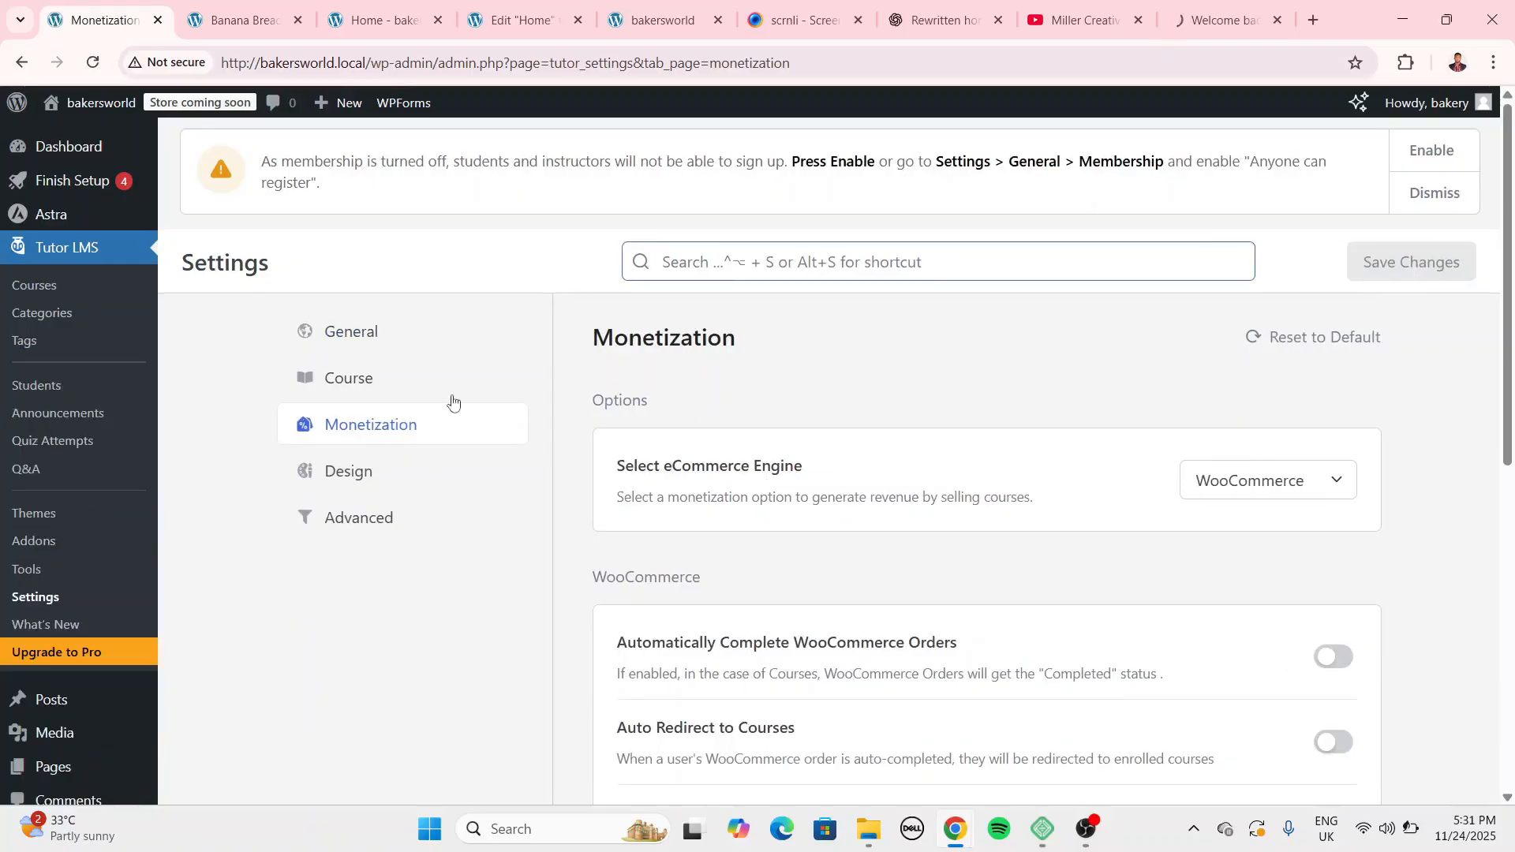
Reopen the Banana Bread course for editing and set its pricing model to Paid.
{"action": "left_click", "coordinate": [92, 288]}
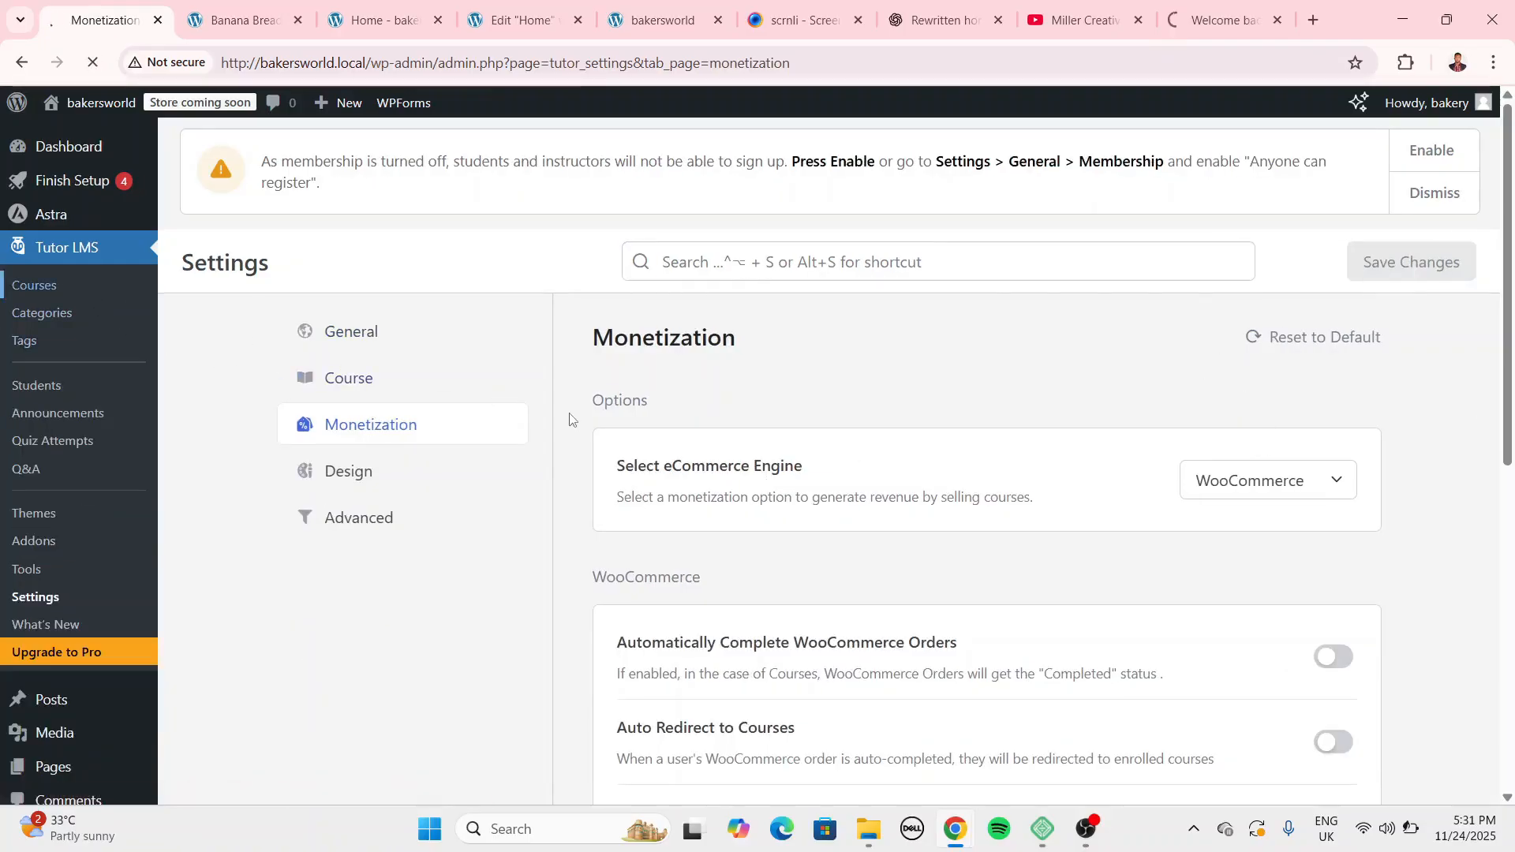
{"action": "left_click", "coordinate": [365, 464]}
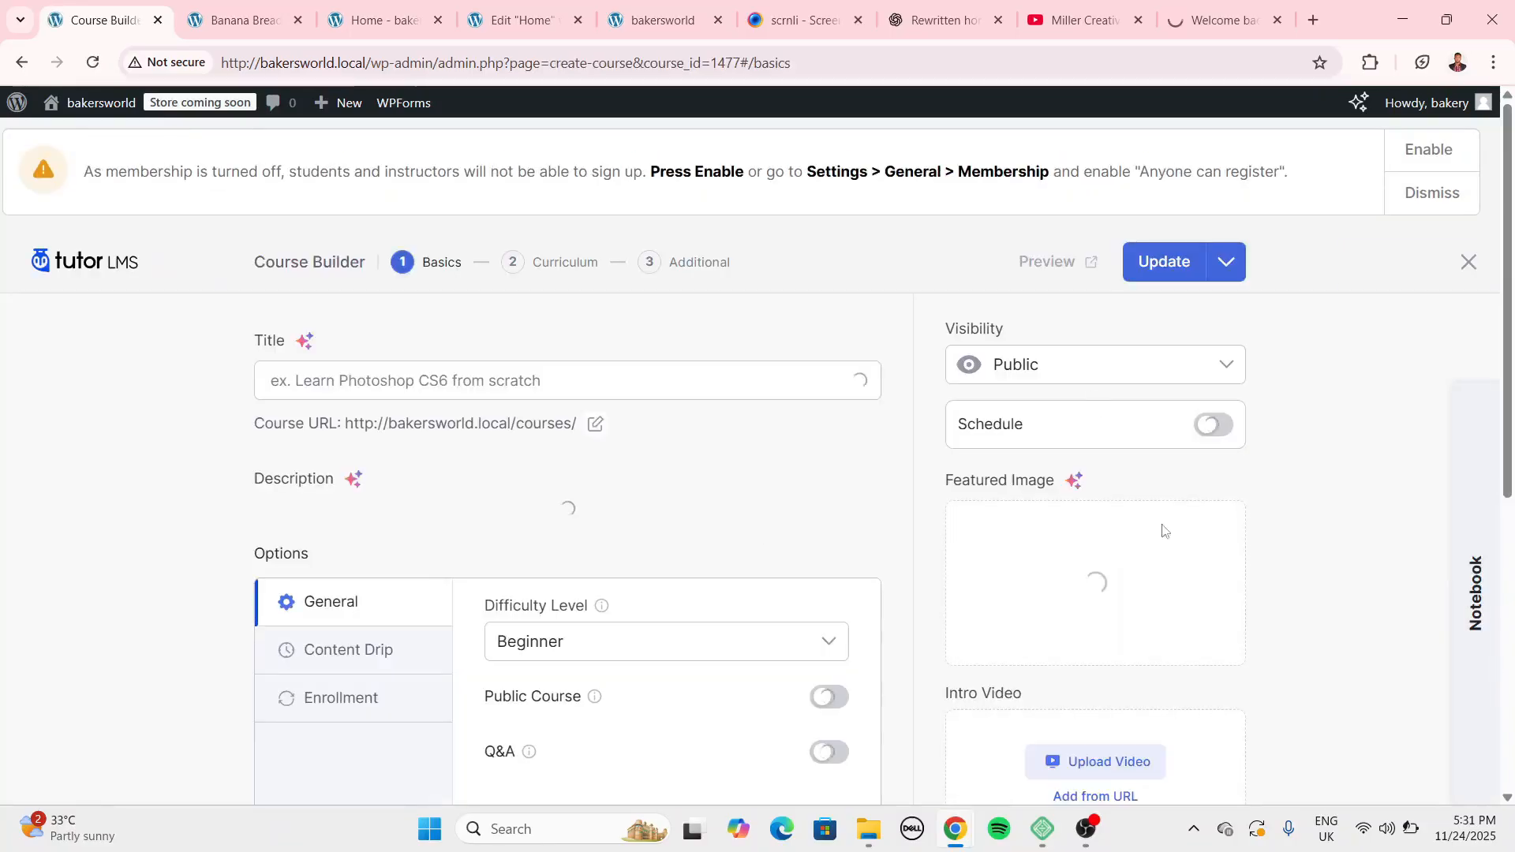
{"action": "scroll", "coordinate": [1270, 532], "scroll_direction": "down", "scroll_amount": 5}
{"action": "left_click", "coordinate": [954, 425]}
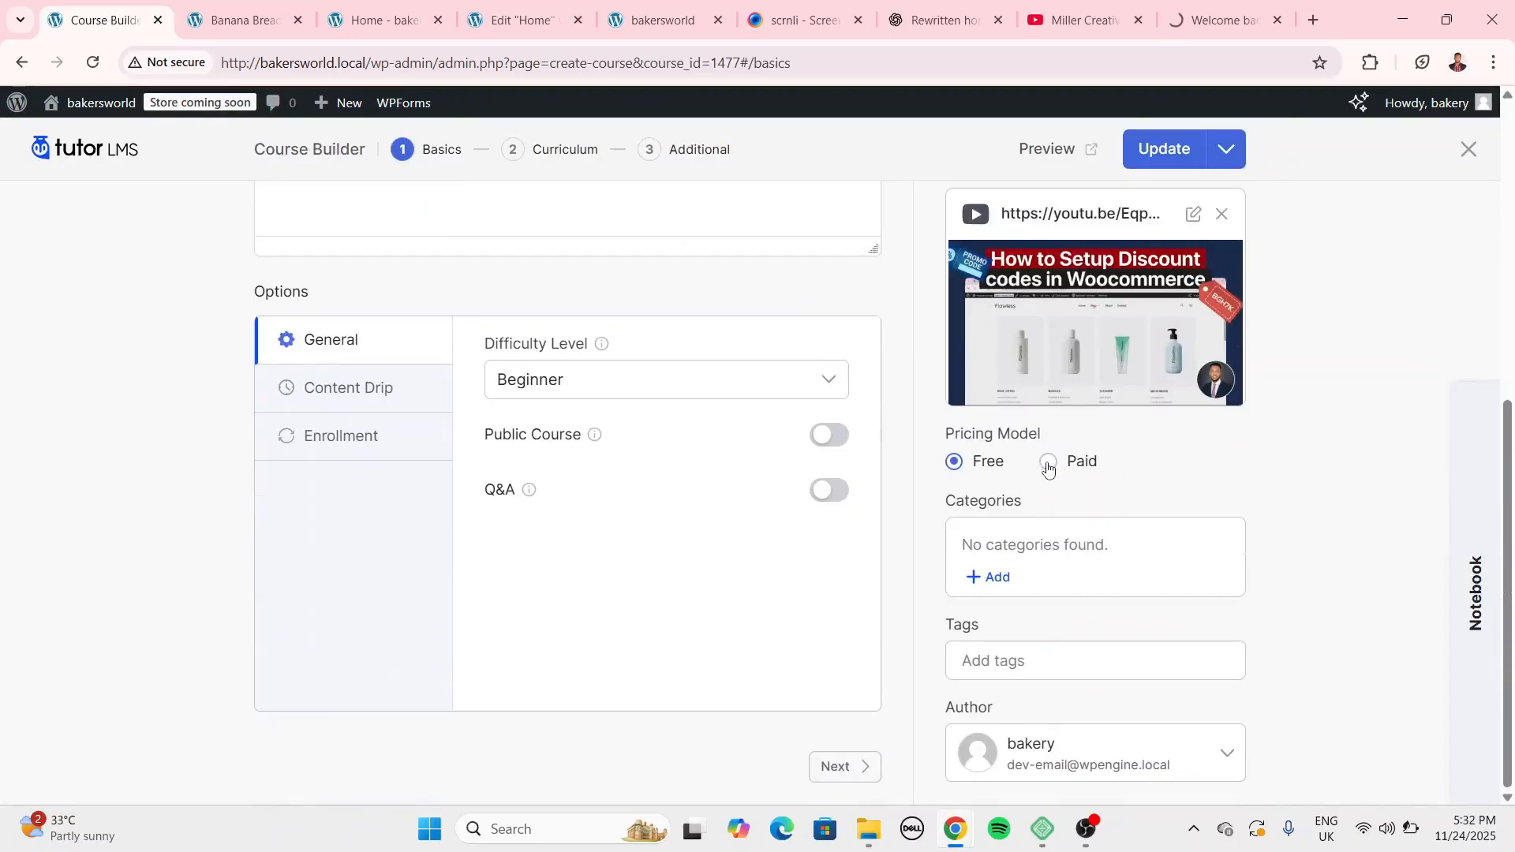
{"action": "left_click", "coordinate": [1047, 464]}
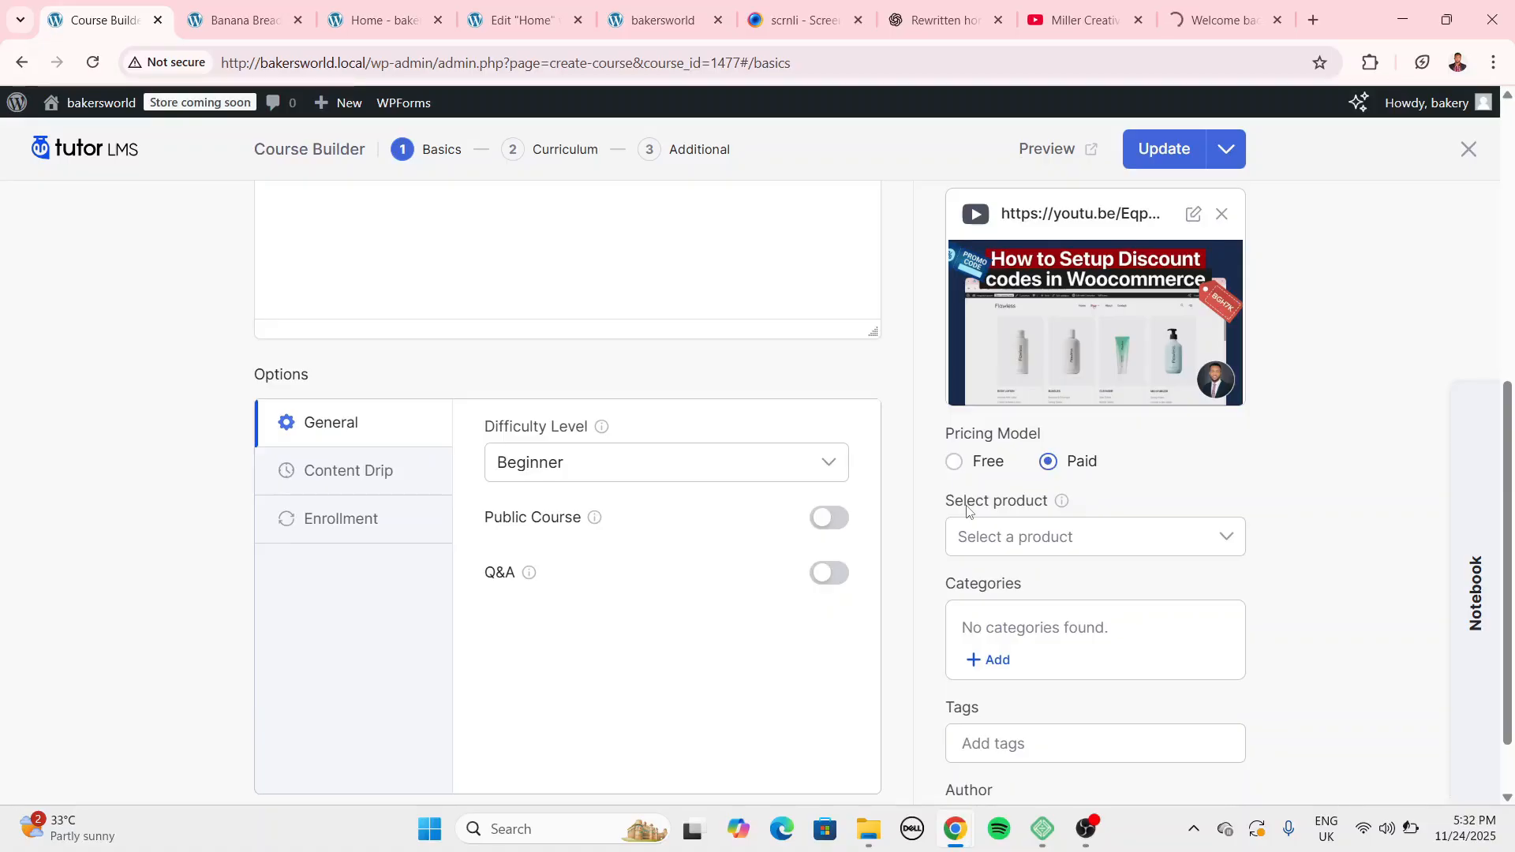
Link the course to the Banana Bread WooCommerce product and update the course.
{"action": "left_click", "coordinate": [1126, 535]}
{"action": "left_click", "coordinate": [1066, 624]}
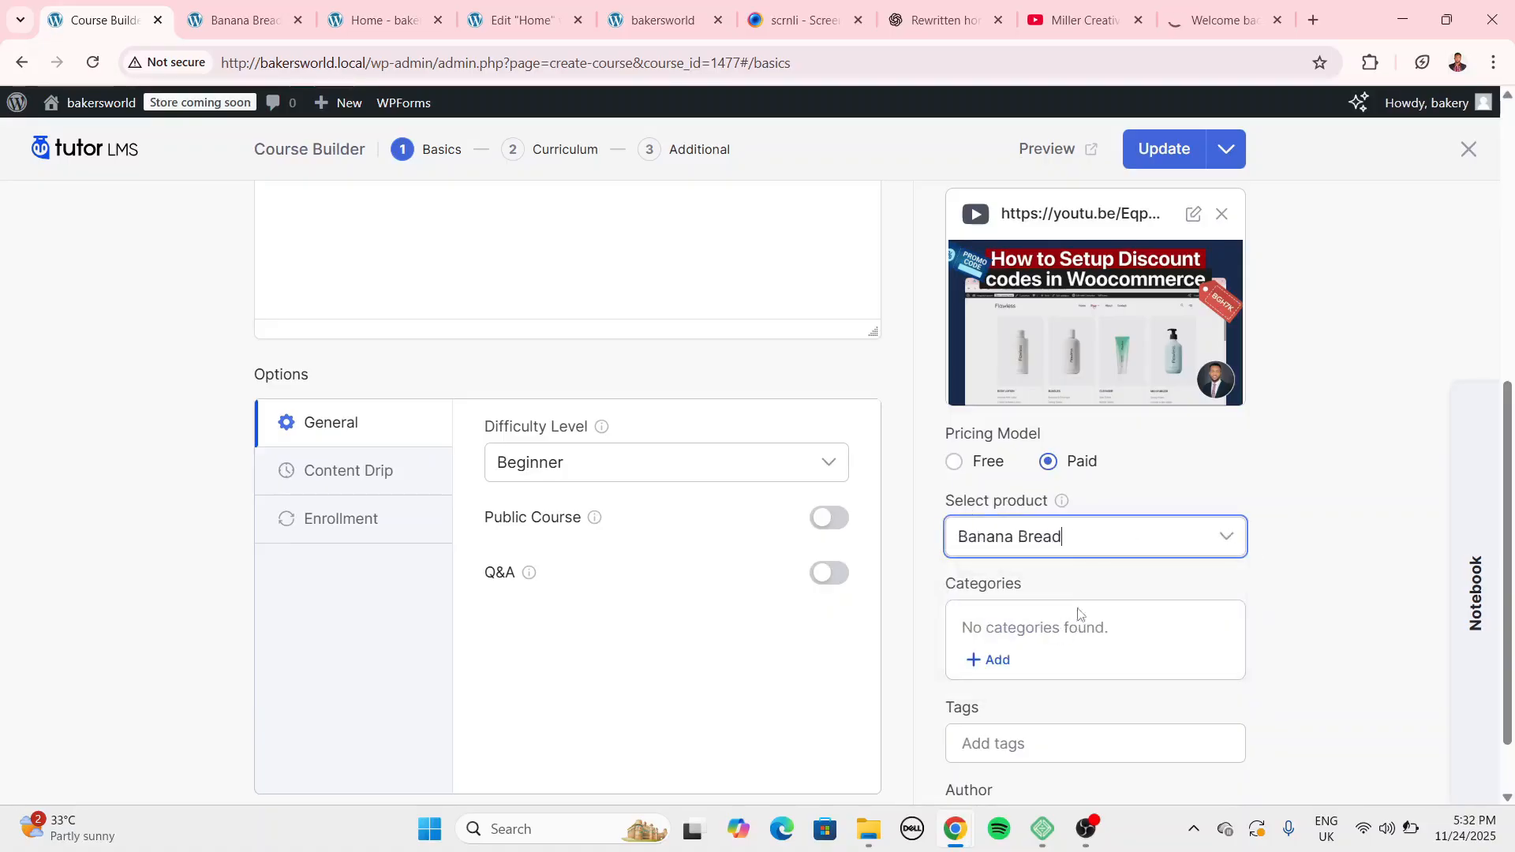
{"action": "scroll", "coordinate": [1153, 540], "scroll_direction": "down", "scroll_amount": 1}
{"action": "scroll", "coordinate": [1104, 394], "scroll_direction": "up", "scroll_amount": 2}
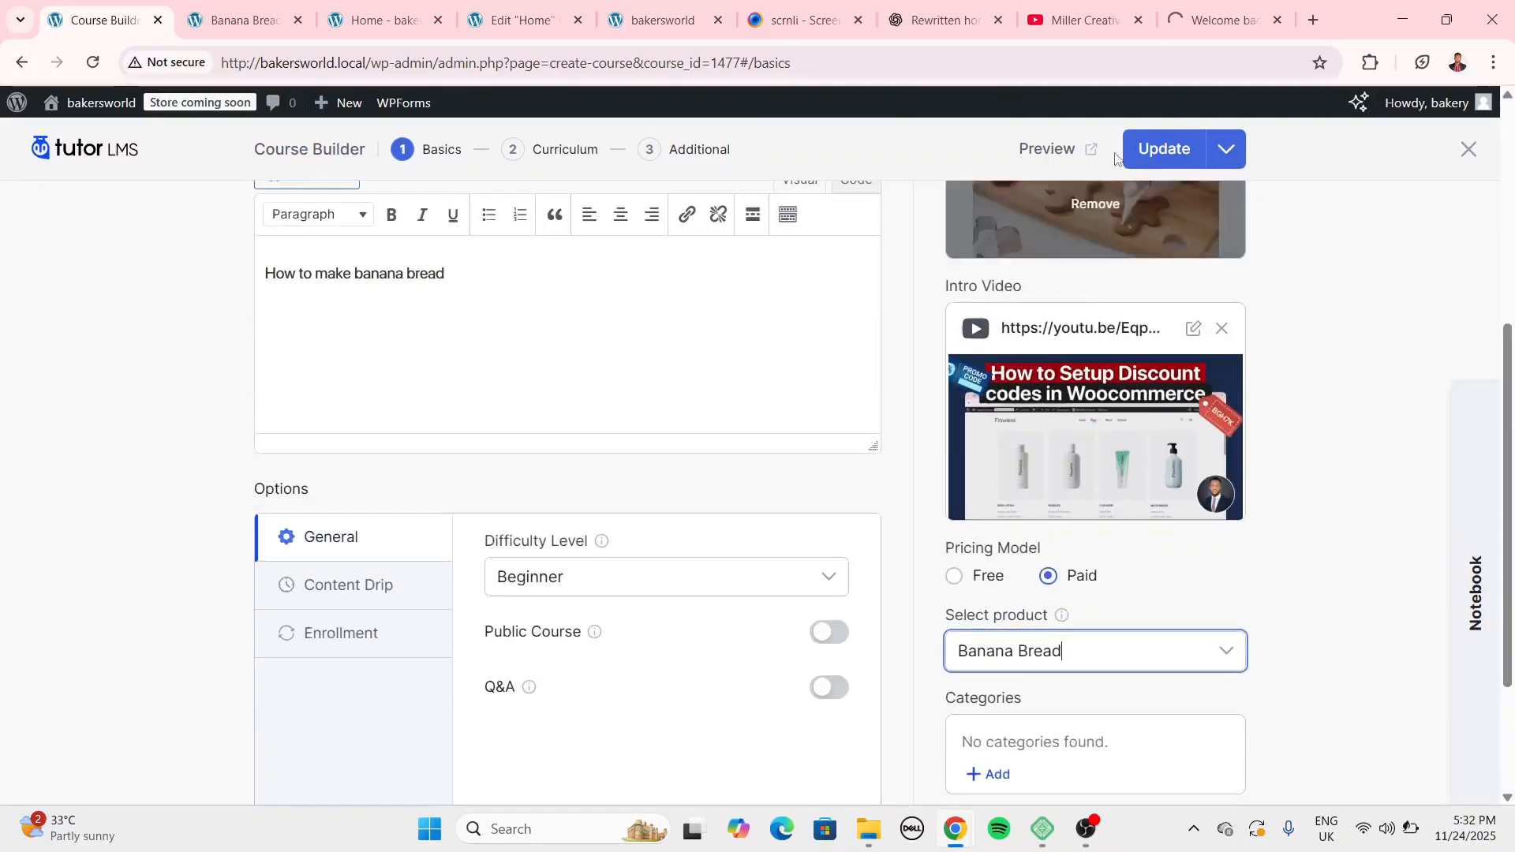
{"action": "left_click", "coordinate": [1156, 161]}
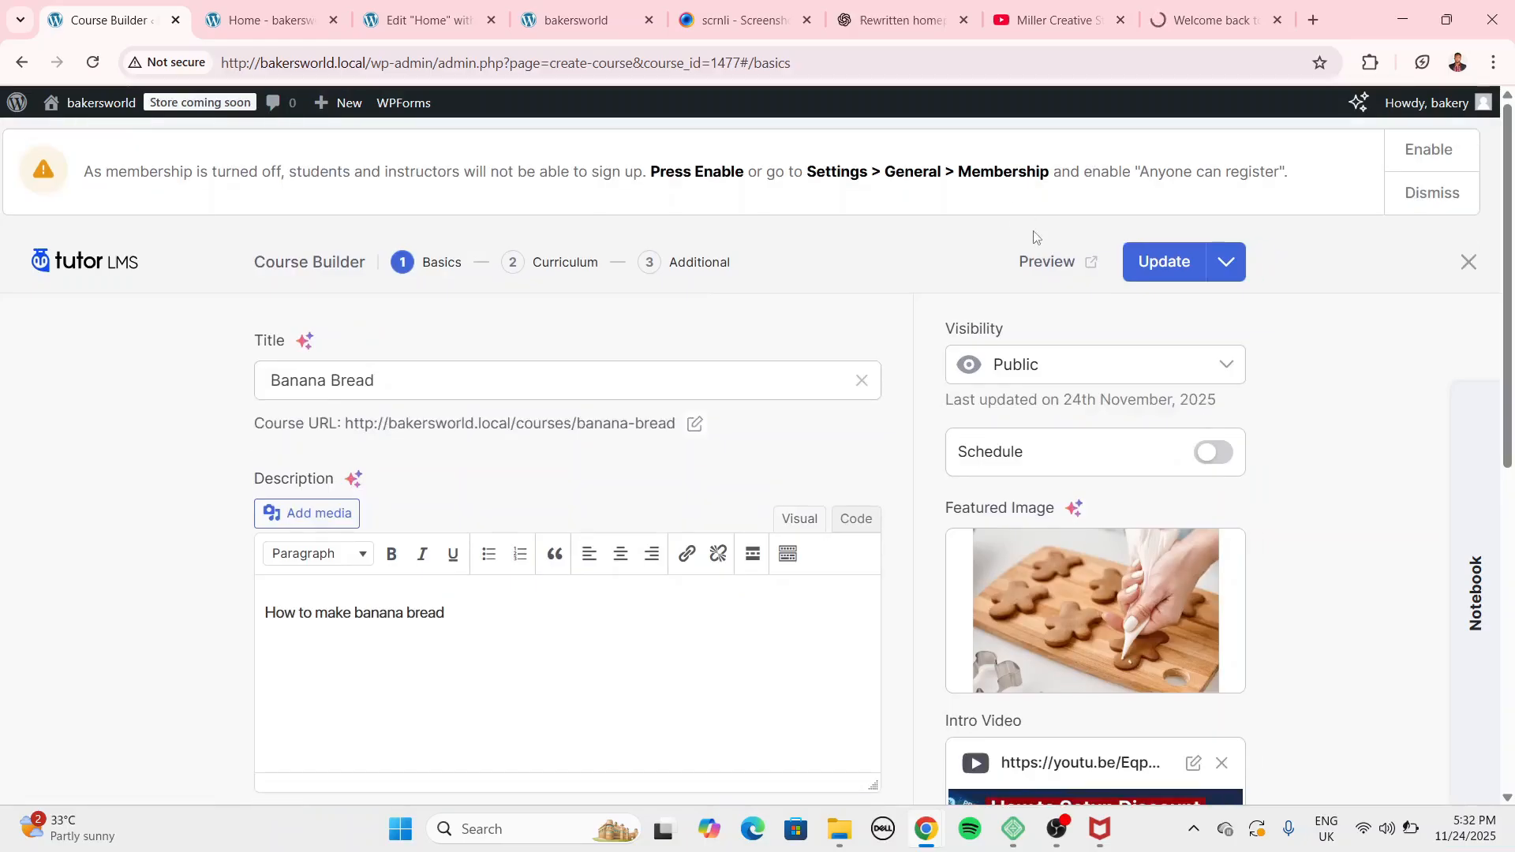
Preview the course and open its URL, without the preview parameter, in an incognito window.
{"action": "left_click", "coordinate": [1043, 272]}
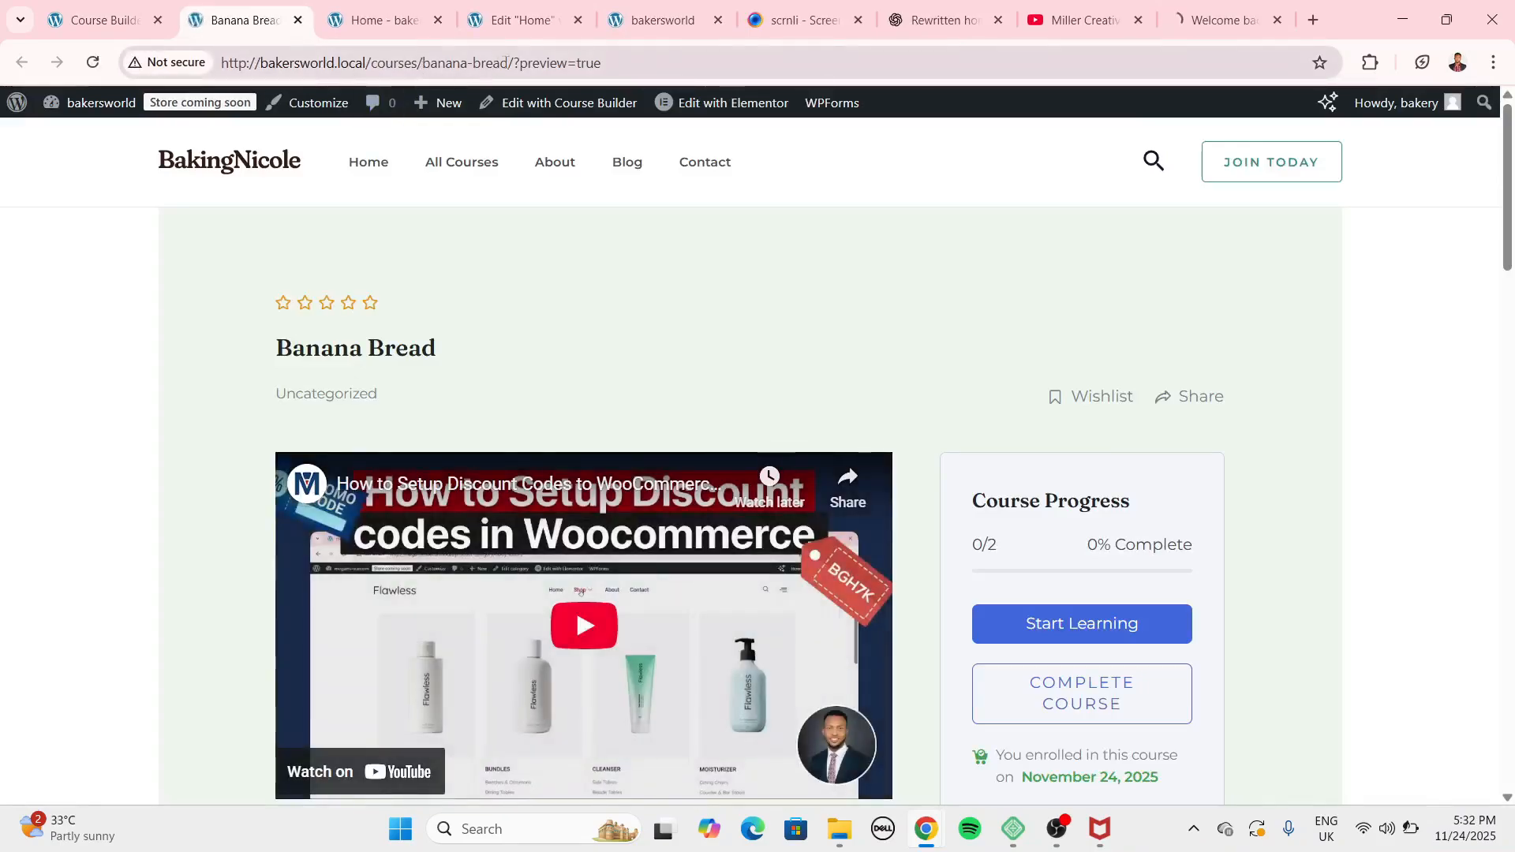
{"action": "left_click_drag", "start_coordinate": [508, 63], "coordinate": [158, 62]}
{"action": "key", "text": "ctrl+c"}
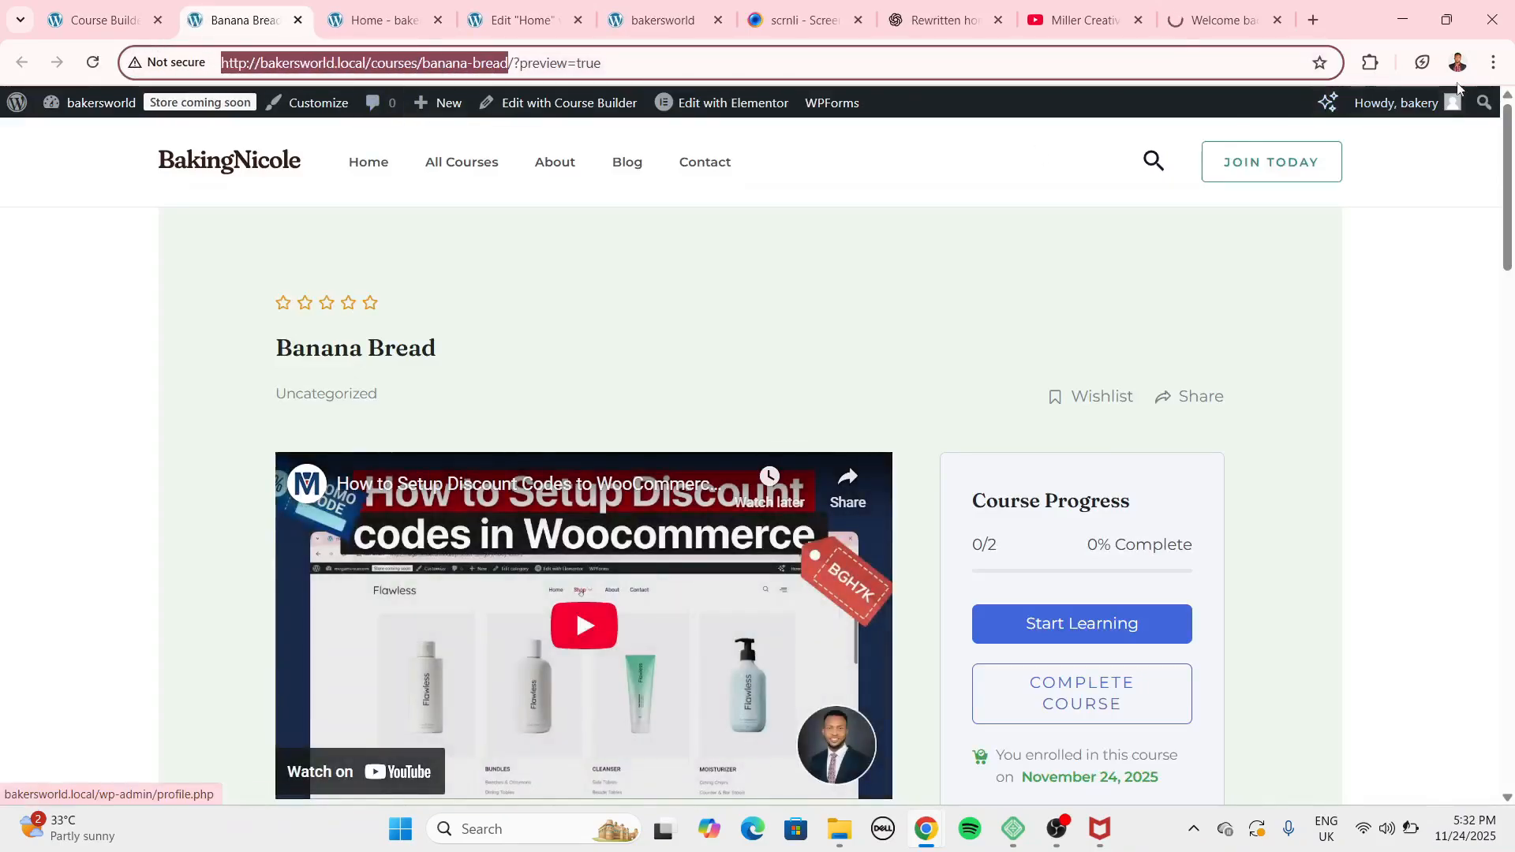
{"action": "left_click", "coordinate": [1494, 62]}
{"action": "left_click", "coordinate": [1376, 202]}
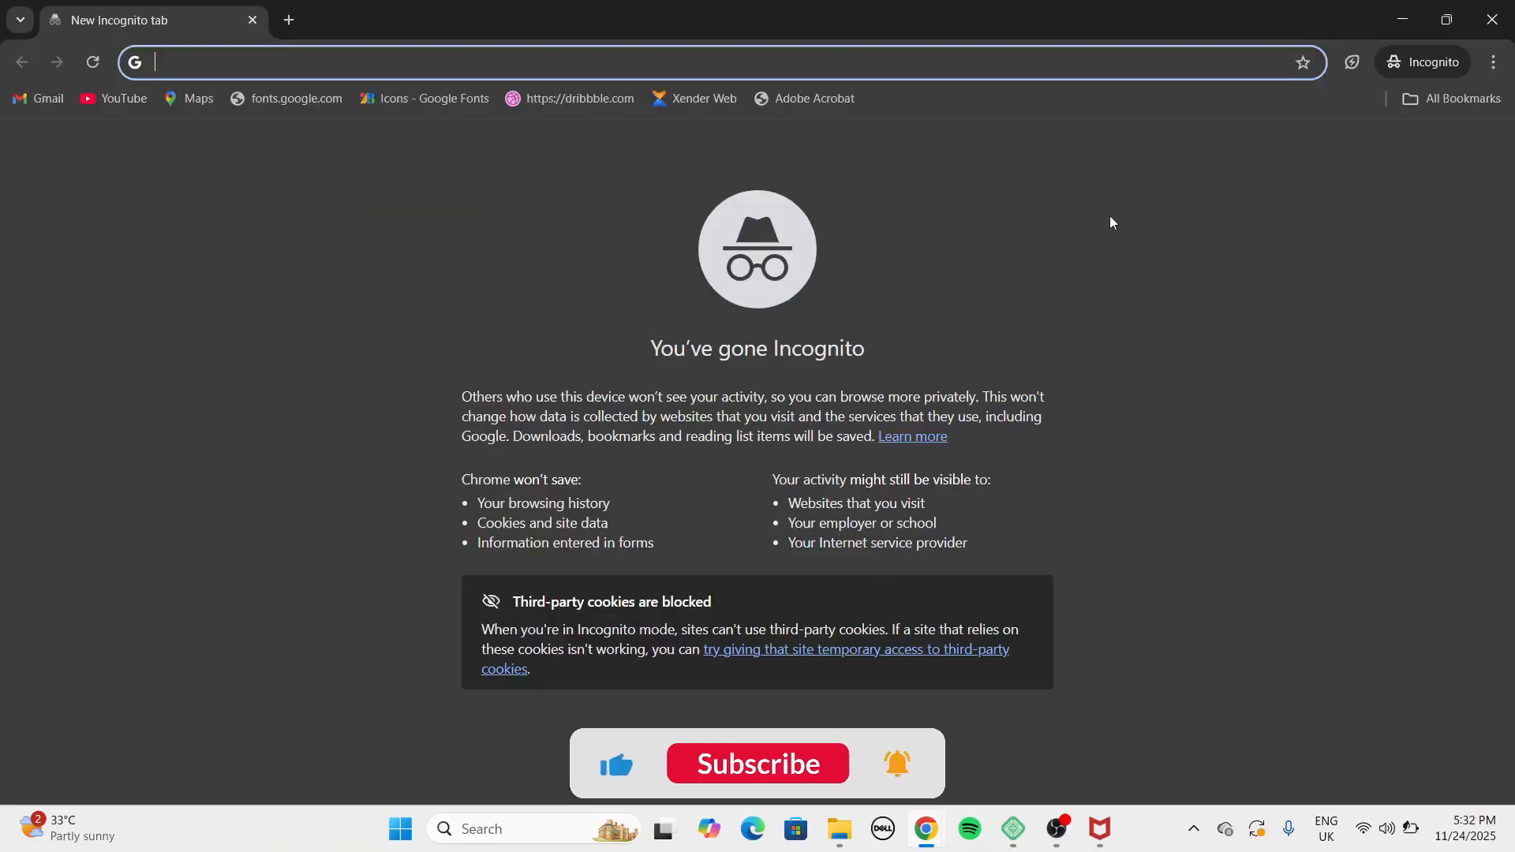
{"action": "key", "text": "ctrl+v"}
{"action": "key", "text": "Return"}
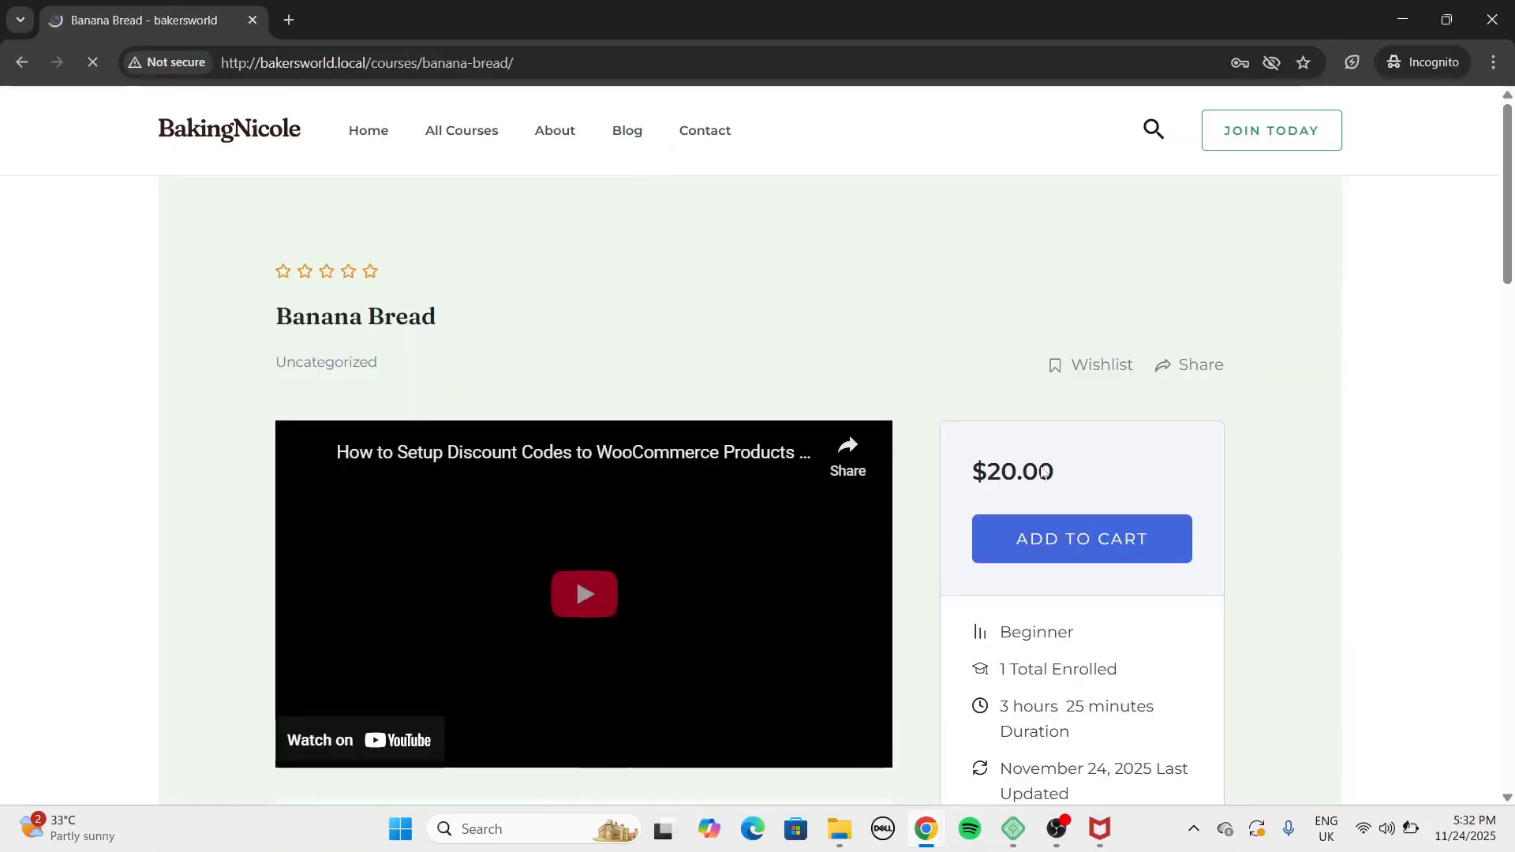
Review the Banana Bread course page's price, details and course content as a logged-out visitor.
{"action": "scroll", "coordinate": [964, 403], "scroll_direction": "down", "scroll_amount": 3}
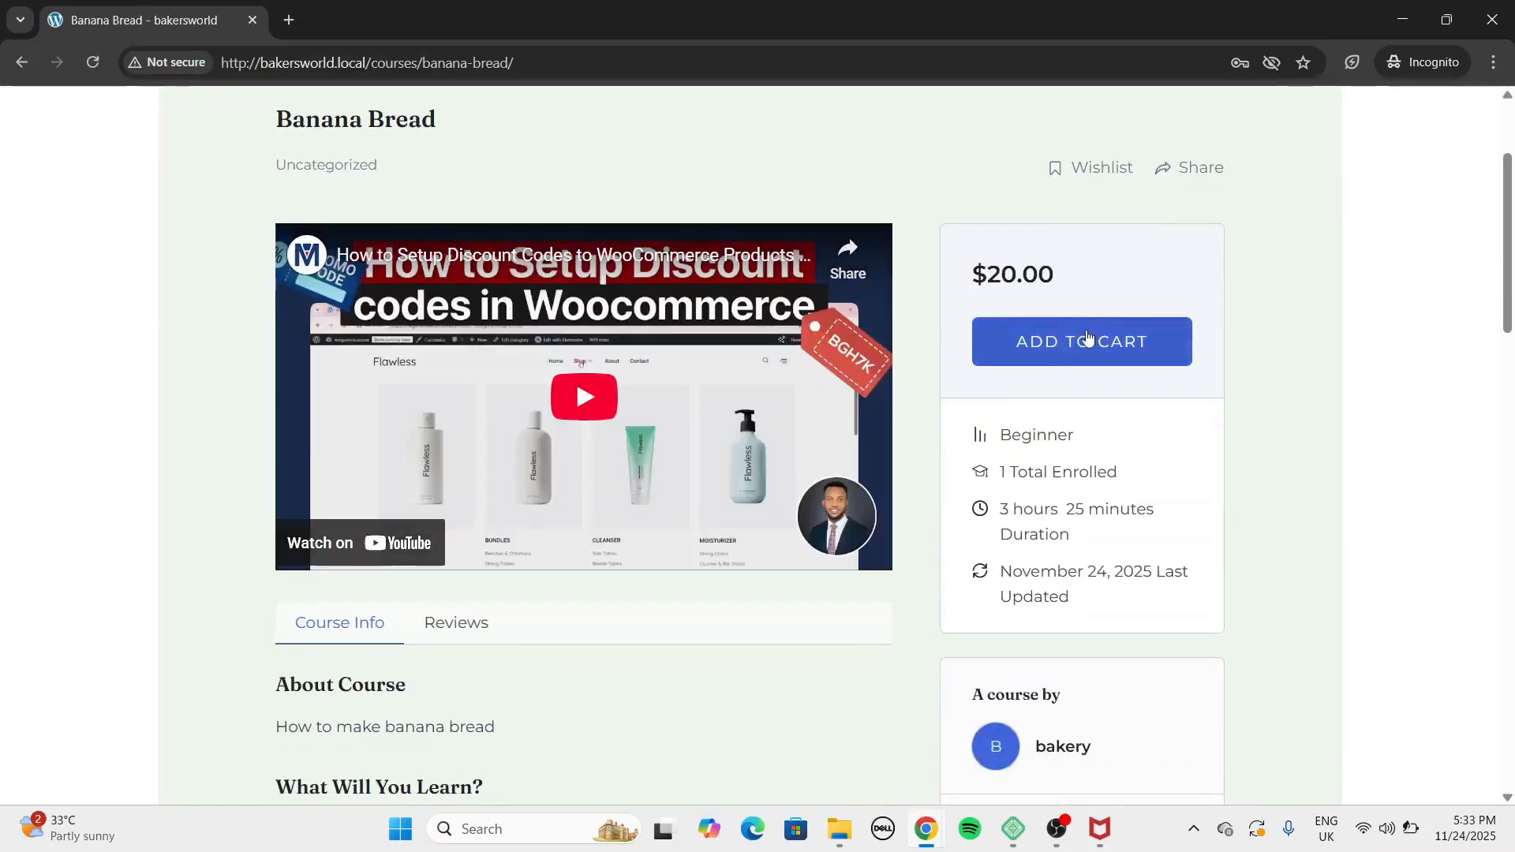
{"action": "scroll", "coordinate": [954, 381], "scroll_direction": "down", "scroll_amount": 6}
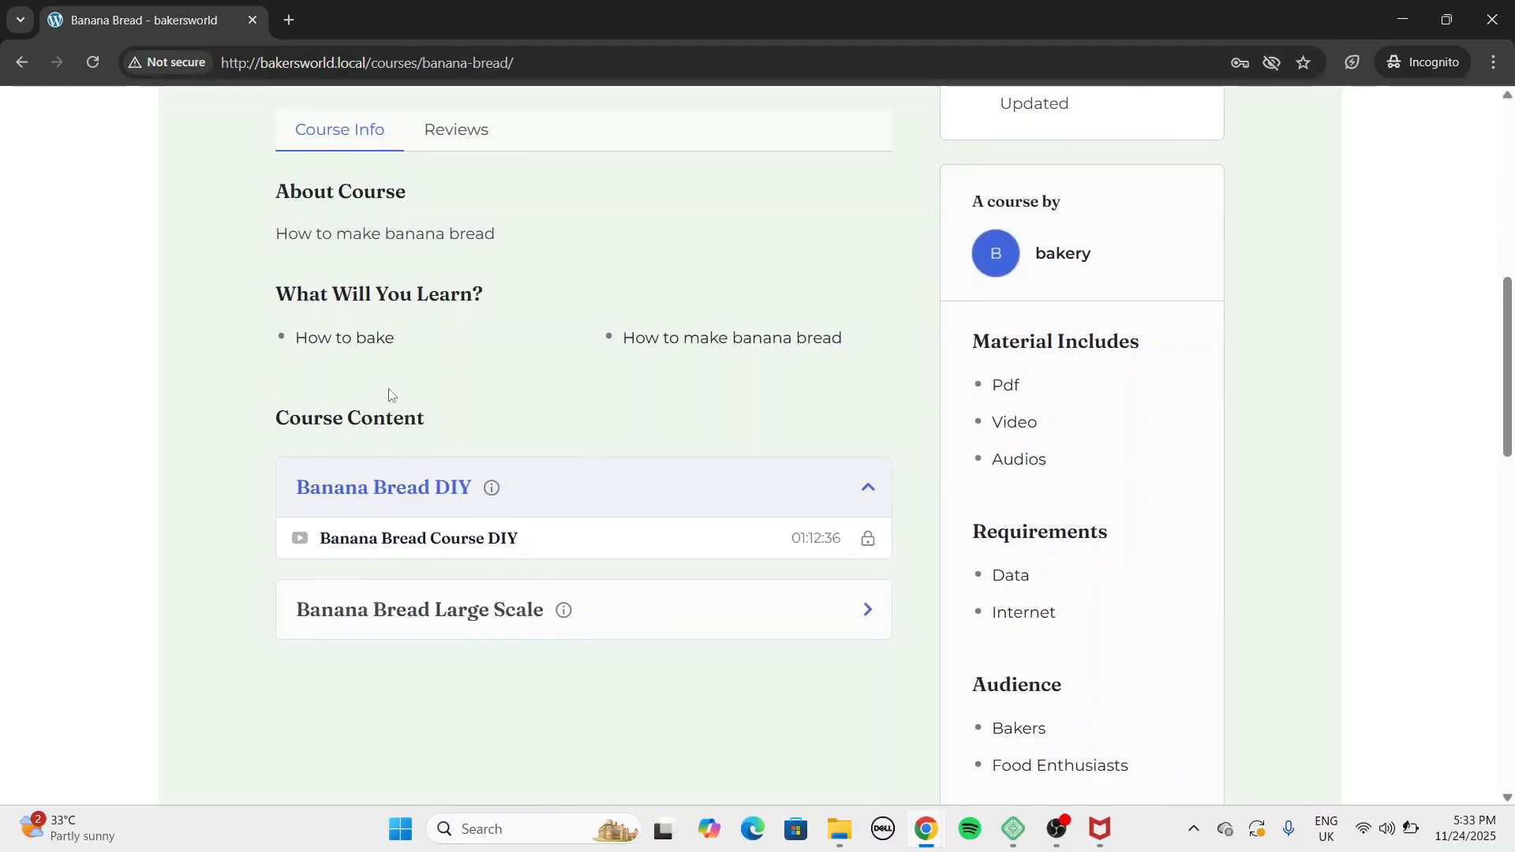
{"action": "scroll", "coordinate": [629, 534], "scroll_direction": "up", "scroll_amount": 3}
{"action": "scroll", "coordinate": [991, 377], "scroll_direction": "up", "scroll_amount": 3}
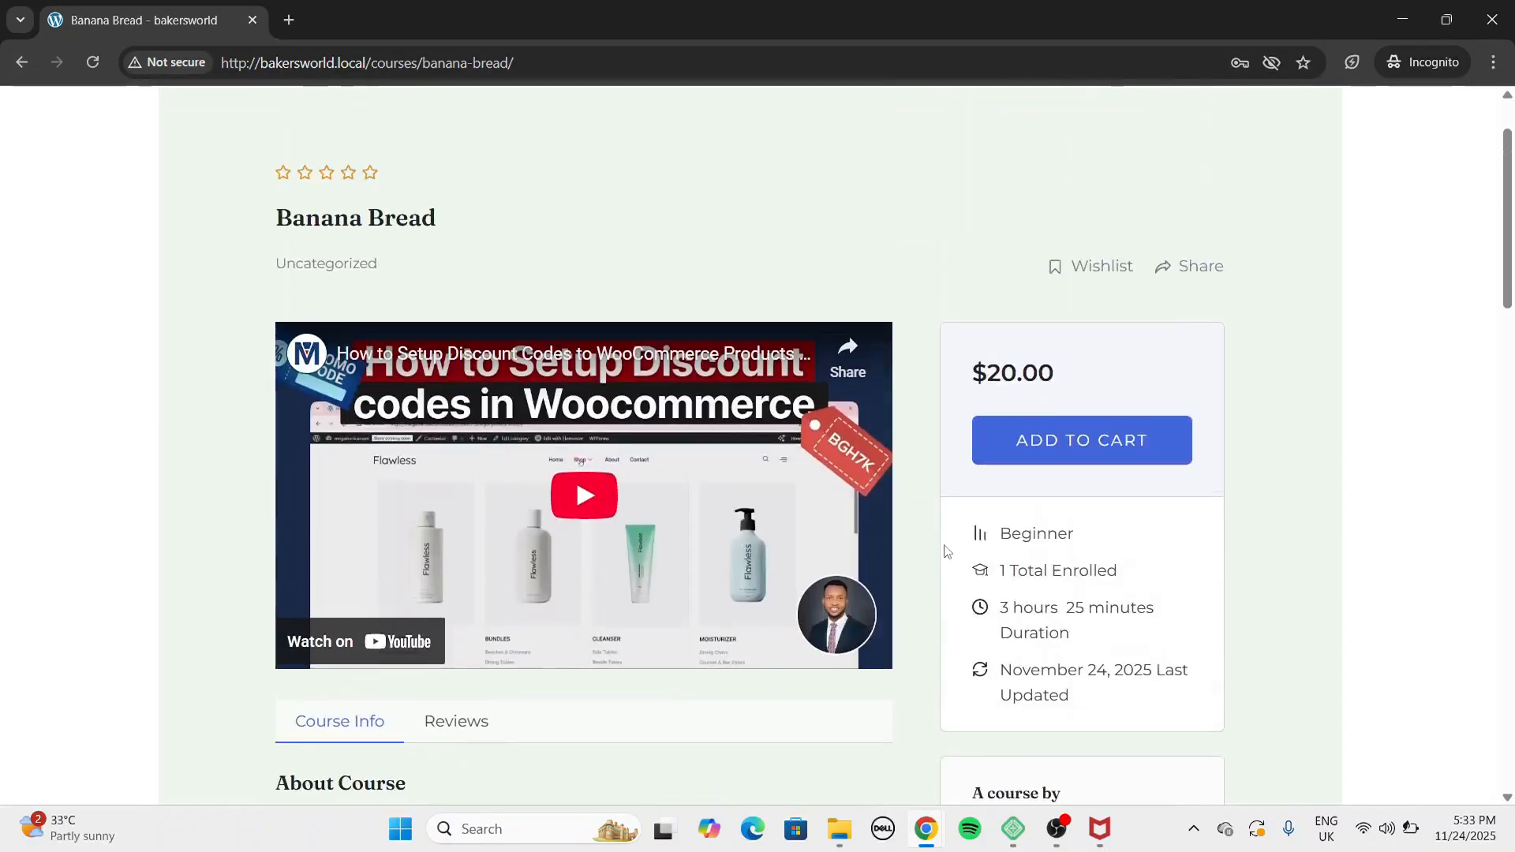
Try to add the course to the cart, dismiss the sign-in form, and close the incognito window.
{"action": "left_click", "coordinate": [1075, 442]}
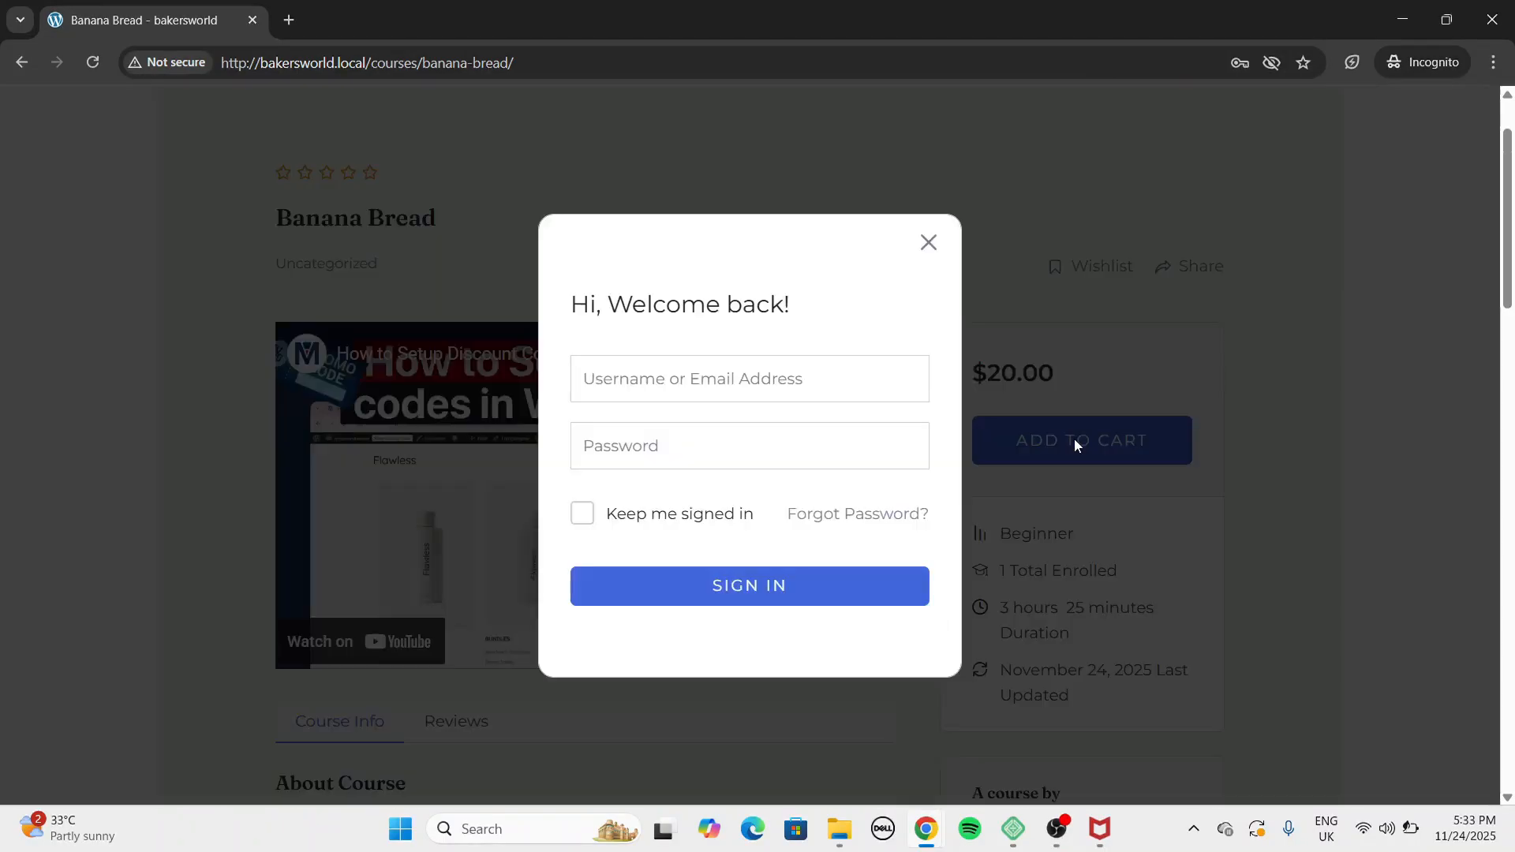
{"action": "left_click", "coordinate": [928, 243]}
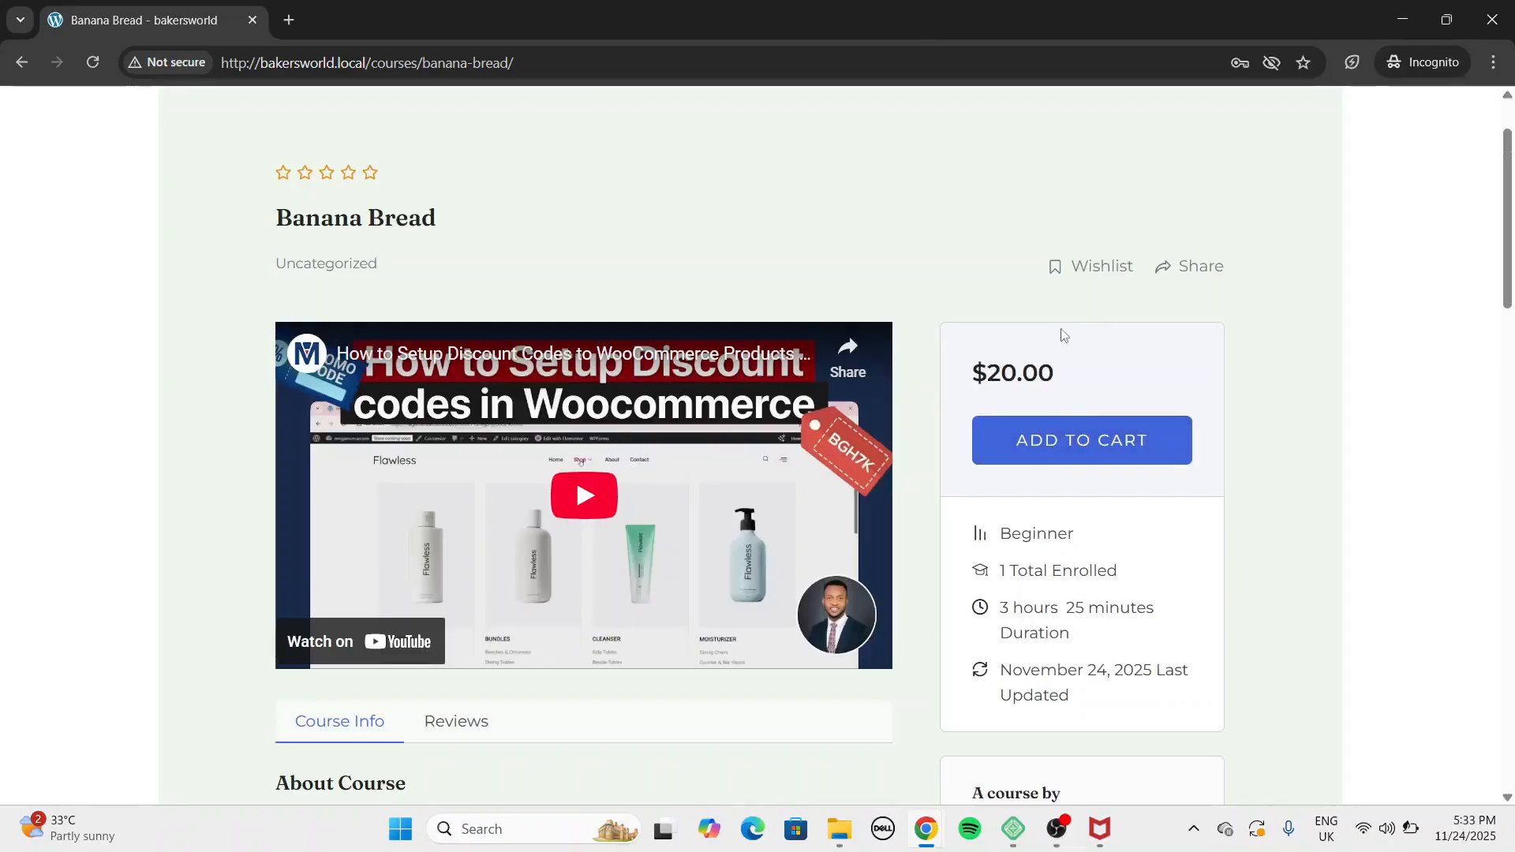
{"action": "scroll", "coordinate": [1038, 343], "scroll_direction": "up", "scroll_amount": 2}
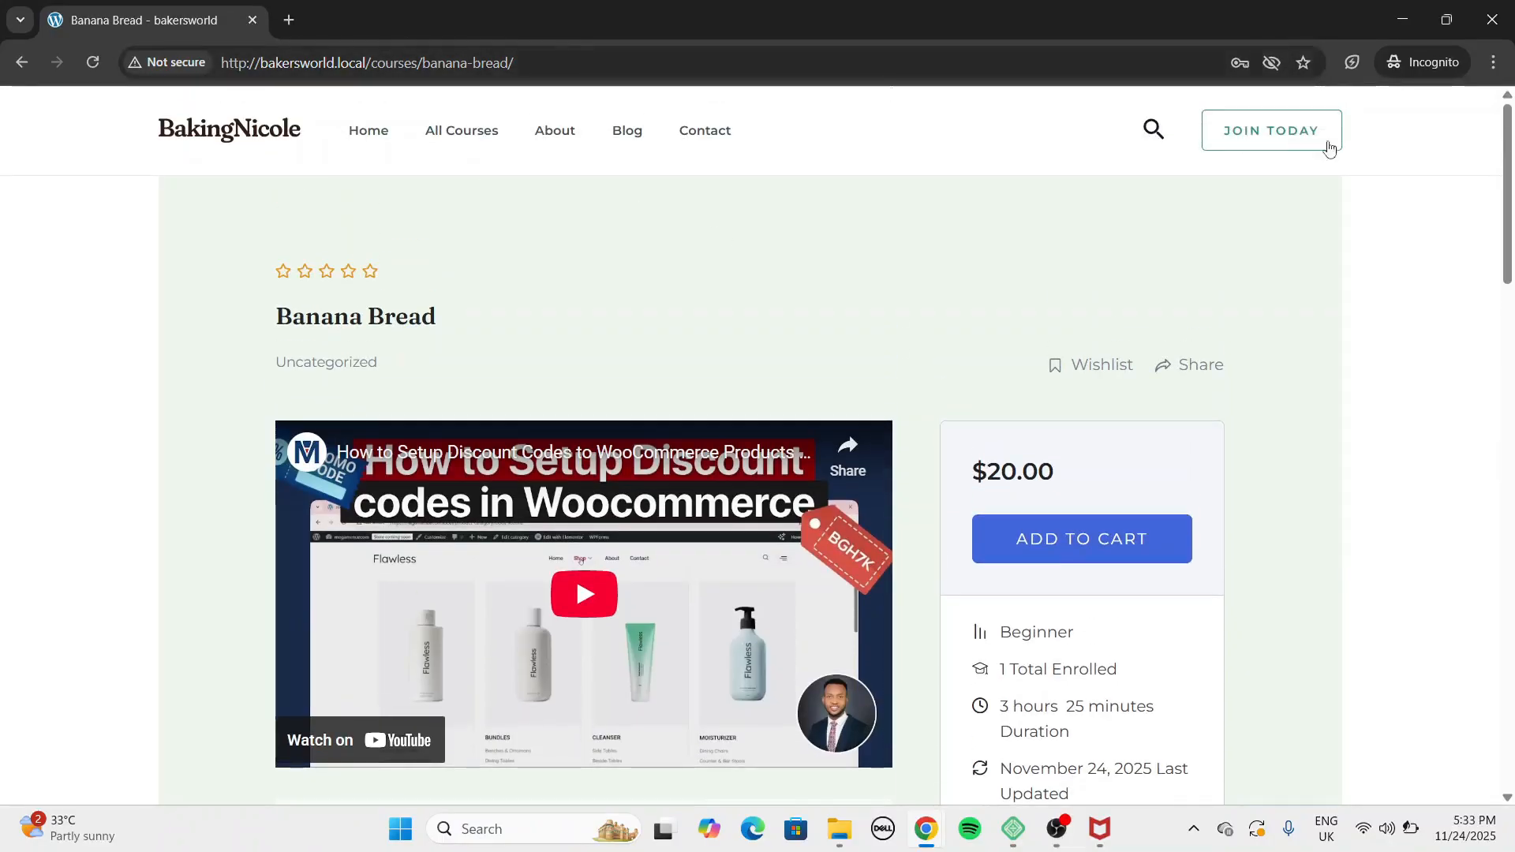
{"action": "left_click", "coordinate": [1492, 19]}
Return to the course builder and check the course's pricing model and linked product.
{"action": "left_click", "coordinate": [102, 20]}
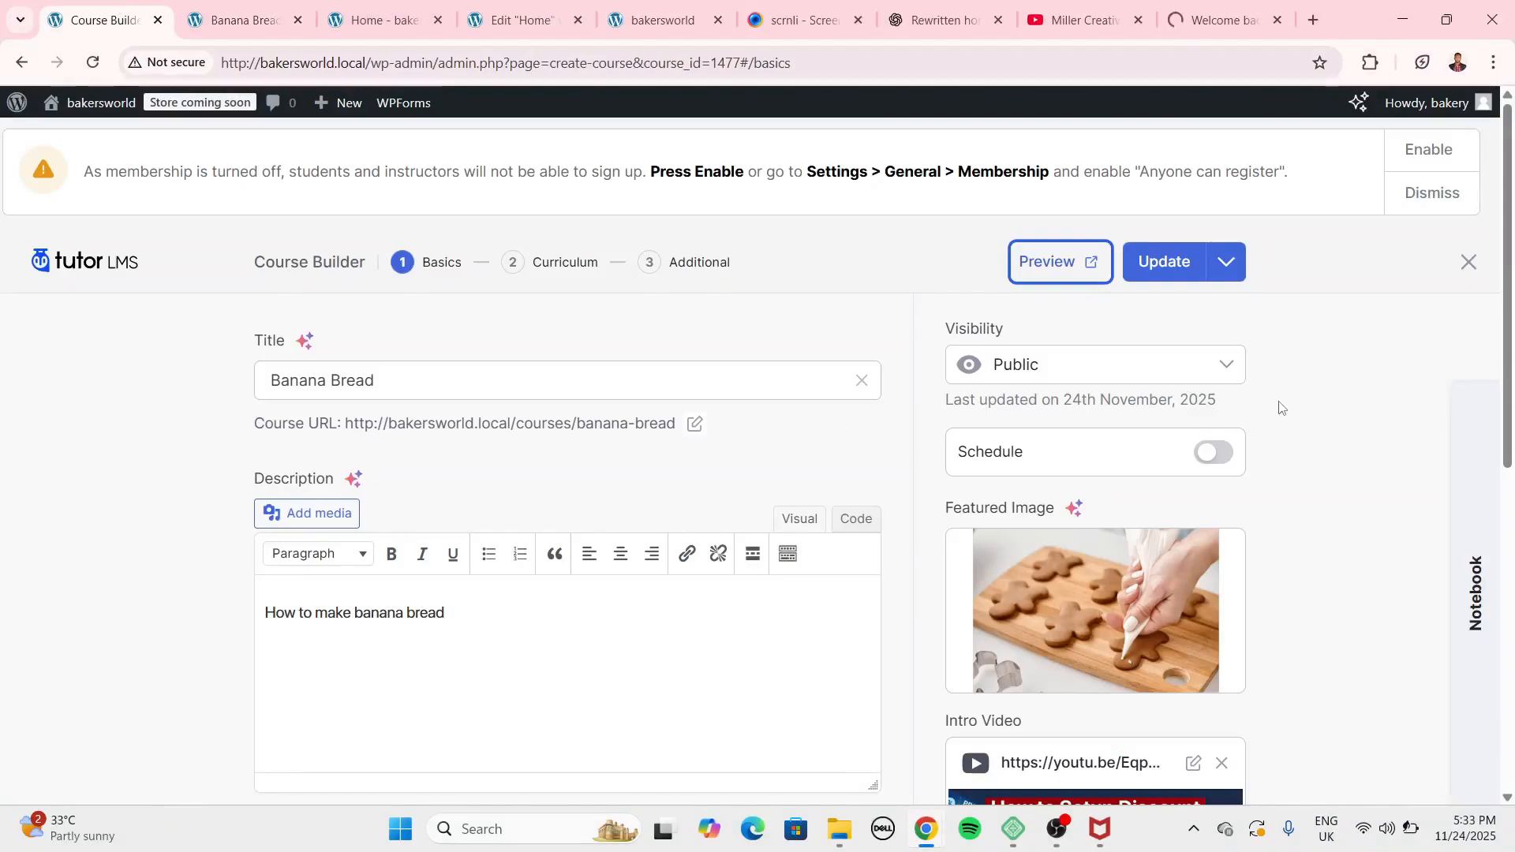
{"action": "scroll", "coordinate": [1279, 407], "scroll_direction": "down", "scroll_amount": 3}
{"action": "scroll", "coordinate": [1254, 414], "scroll_direction": "down", "scroll_amount": 2}
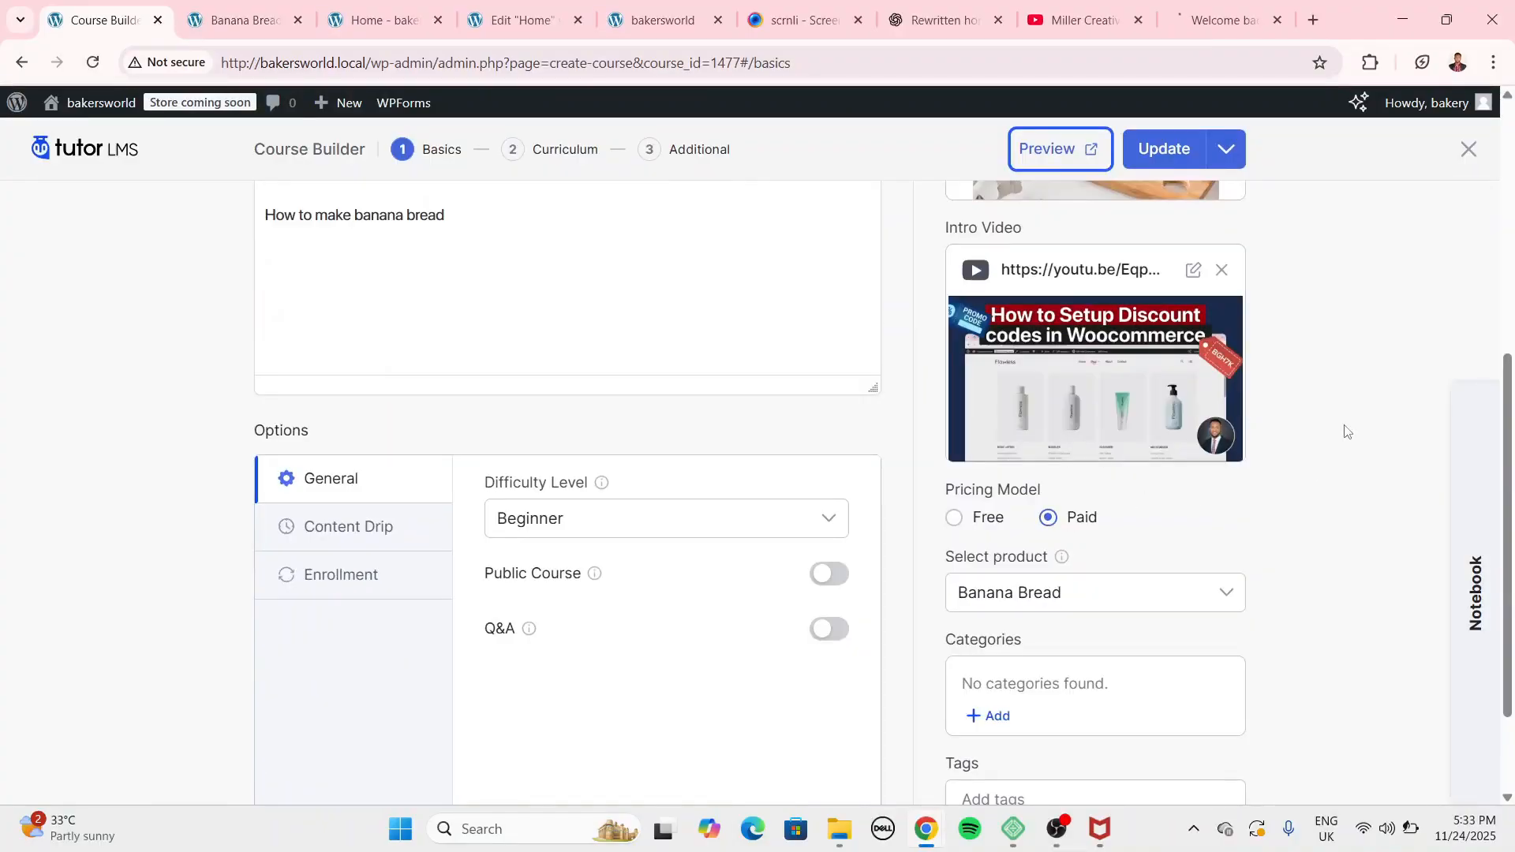
Replace the shortcode under Popular courses on the Home page with [tutor_course] in the Elementor editor and publish the page.
{"action": "key", "text": "ctrl+Tab"}
{"action": "key", "text": "ctrl+Tab"}
{"action": "key", "text": "ctrl+Tab"}
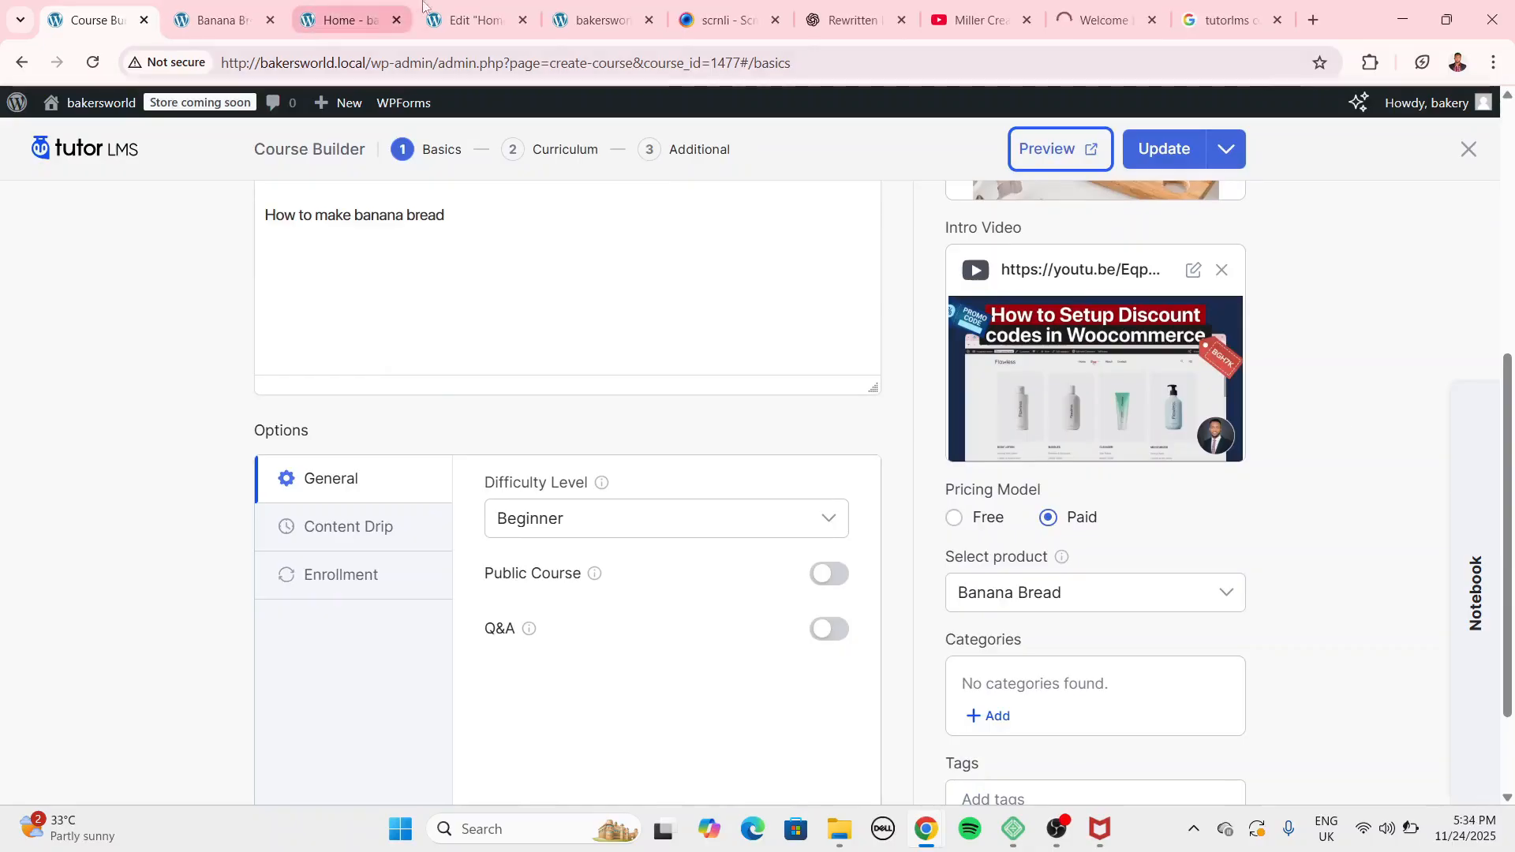
{"action": "scroll", "coordinate": [1107, 541], "scroll_direction": "up", "scroll_amount": 10}
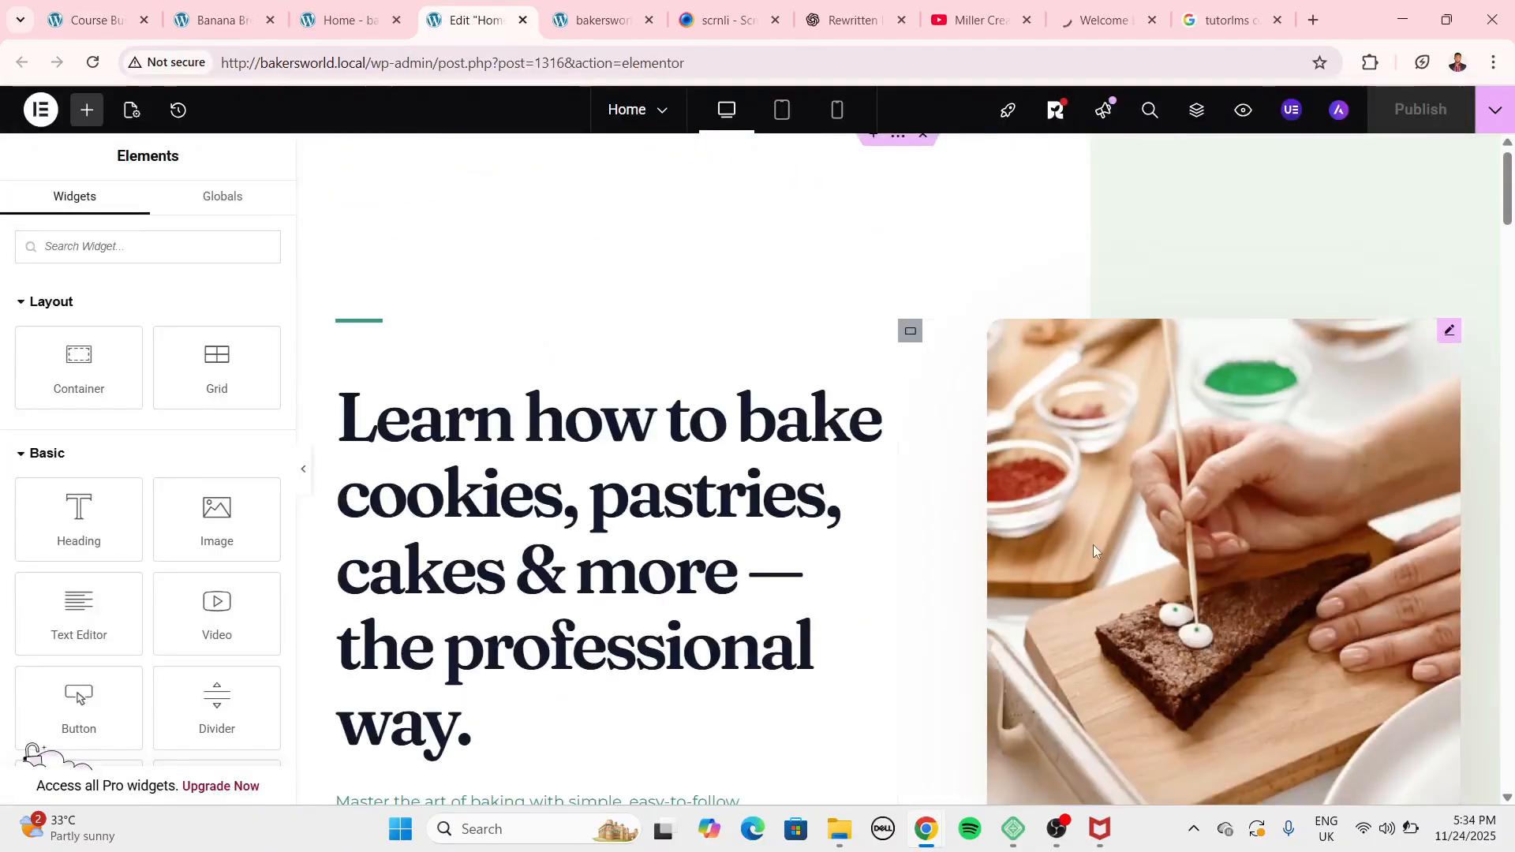
{"action": "scroll", "coordinate": [1092, 545], "scroll_direction": "down", "scroll_amount": 6}
{"action": "scroll", "coordinate": [1092, 545], "scroll_direction": "down", "scroll_amount": 10}
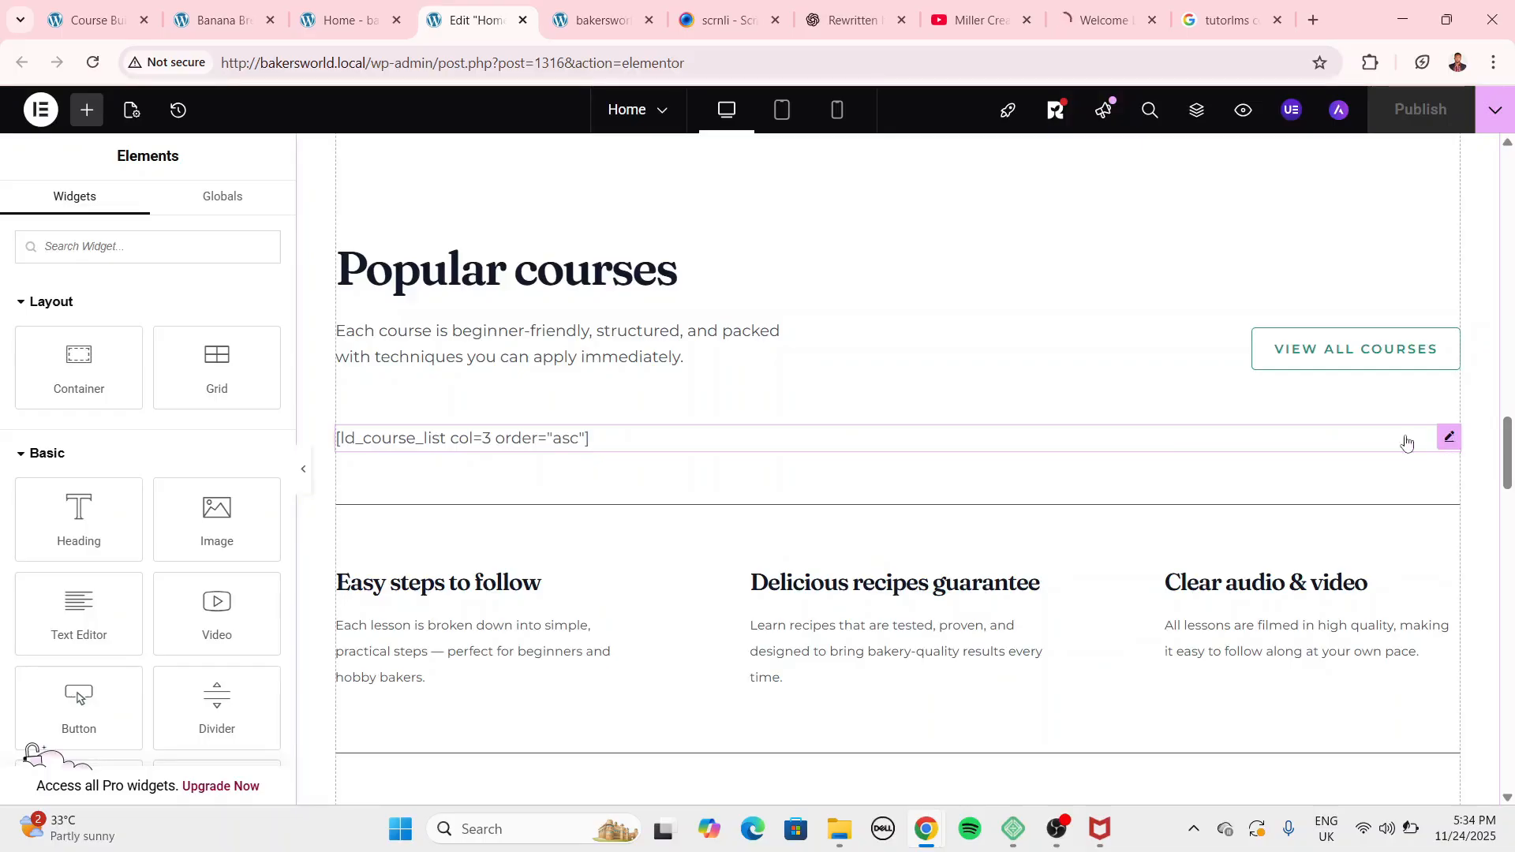
{"action": "left_click", "coordinate": [787, 442]}
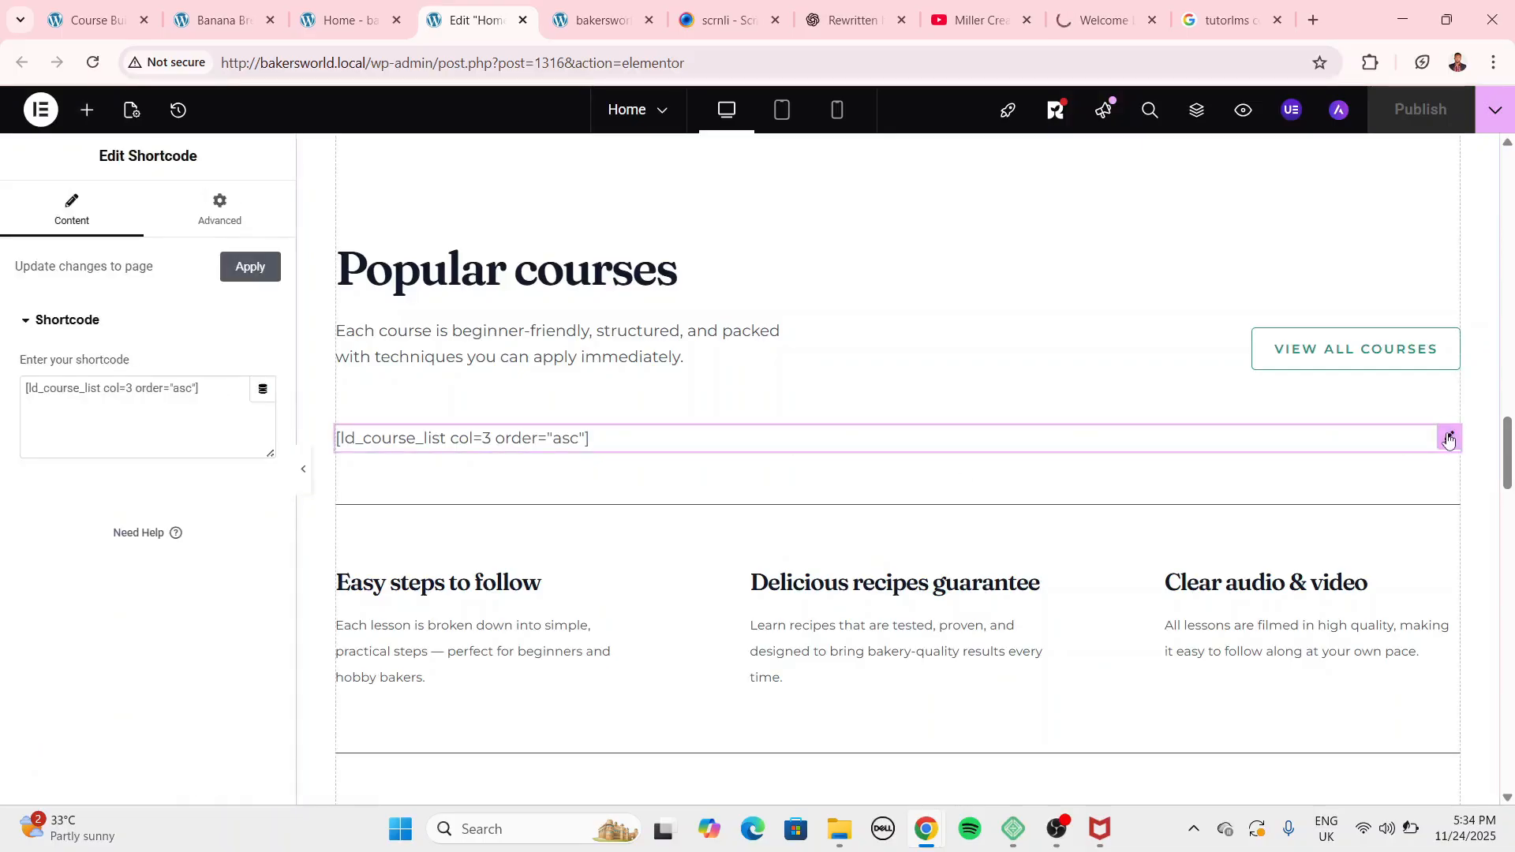
{"action": "triple_click", "coordinate": [83, 379]}
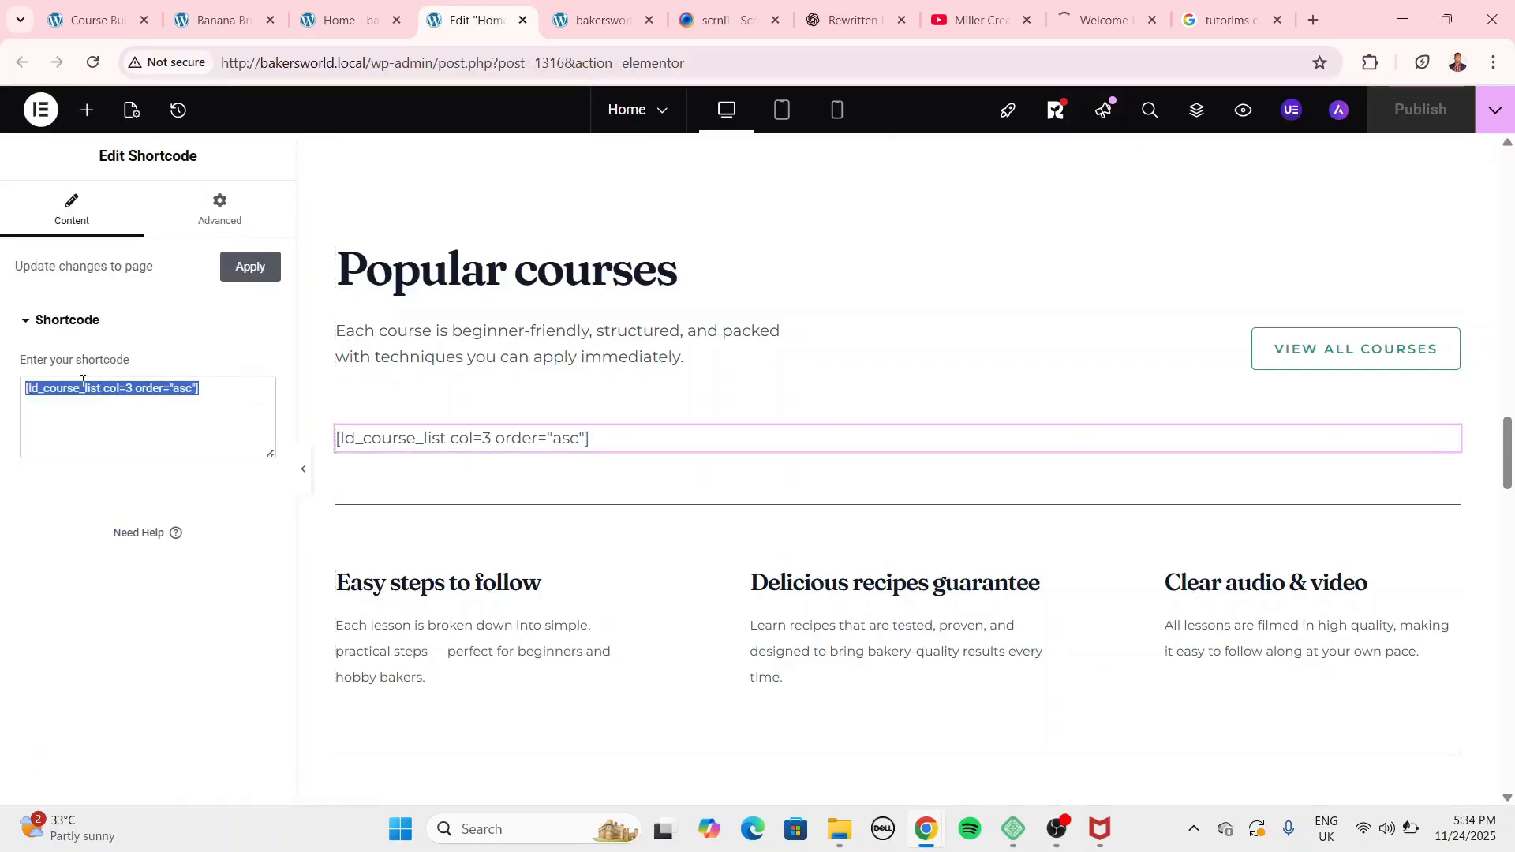
{"action": "type", "text": "[tutor_course]"}
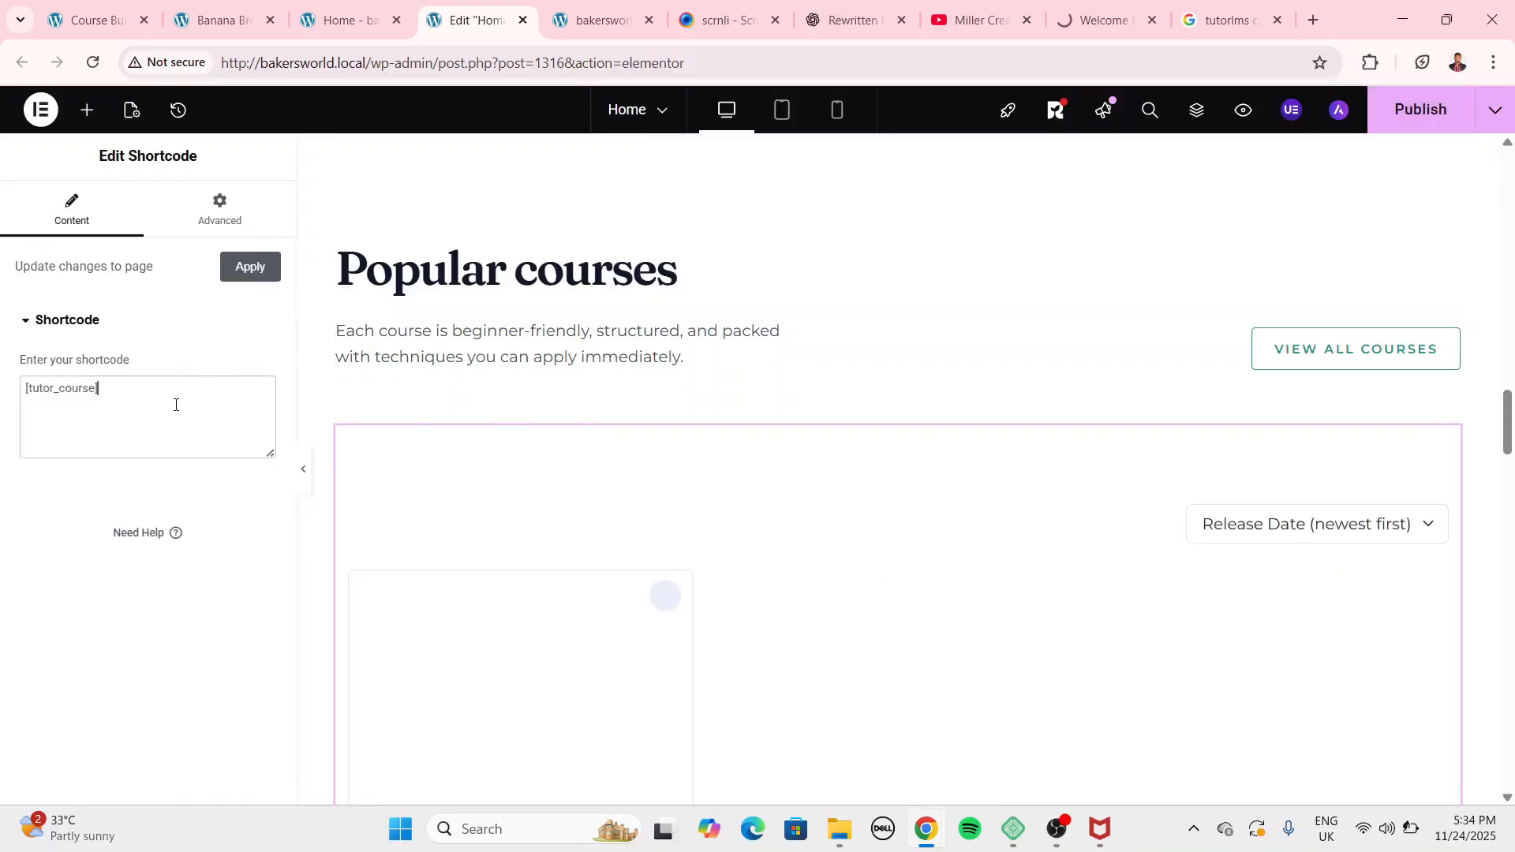
{"action": "scroll", "coordinate": [540, 529], "scroll_direction": "down", "scroll_amount": 3}
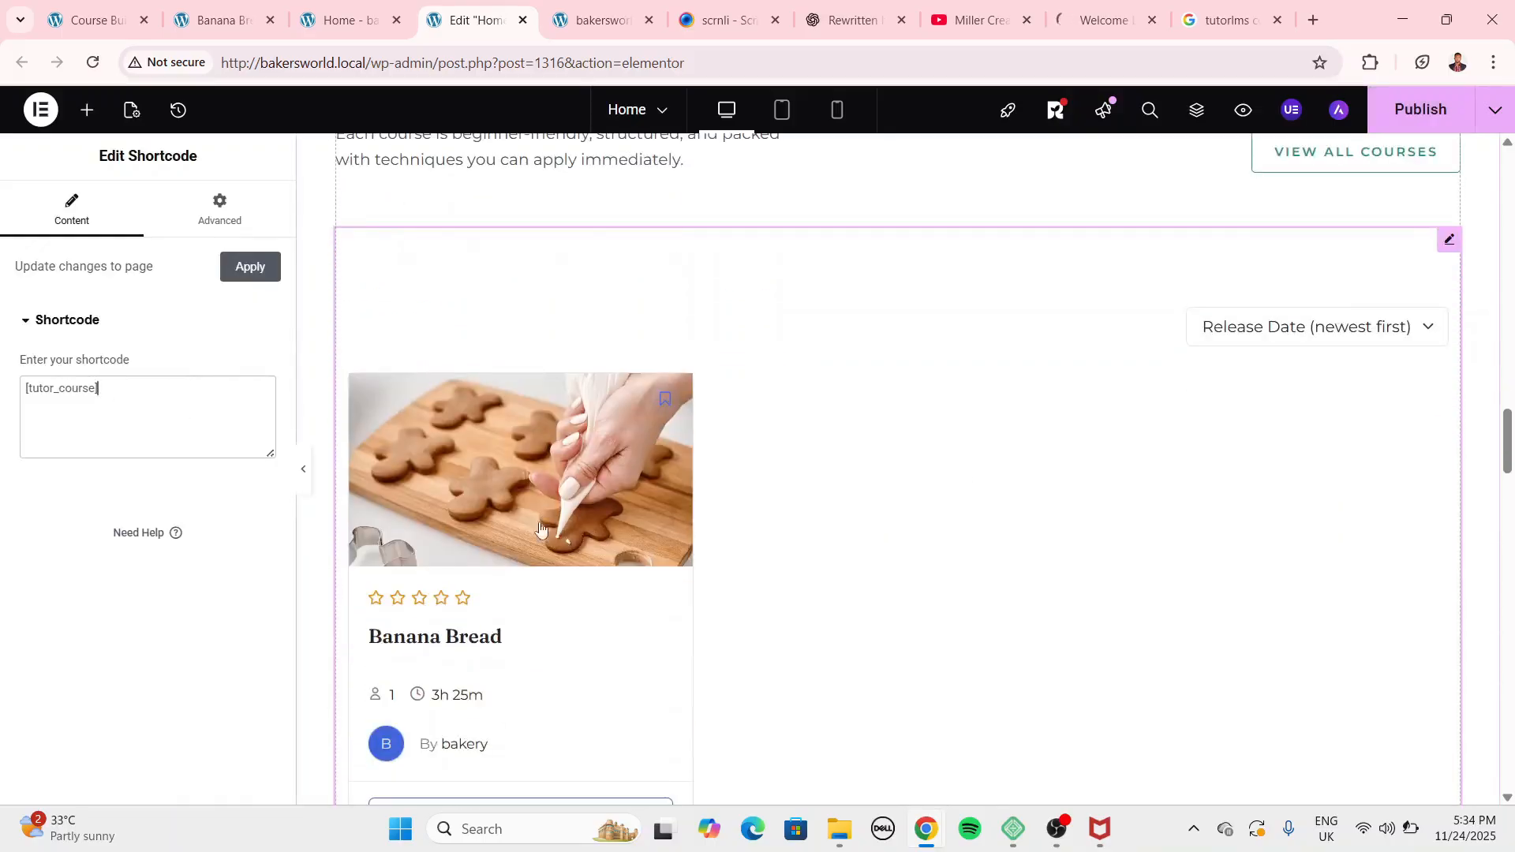
{"action": "left_click", "coordinate": [1413, 111]}
Check the live All Courses page's Baking courses section and the Banana Bread course preview.
{"action": "left_click", "coordinate": [340, 20]}
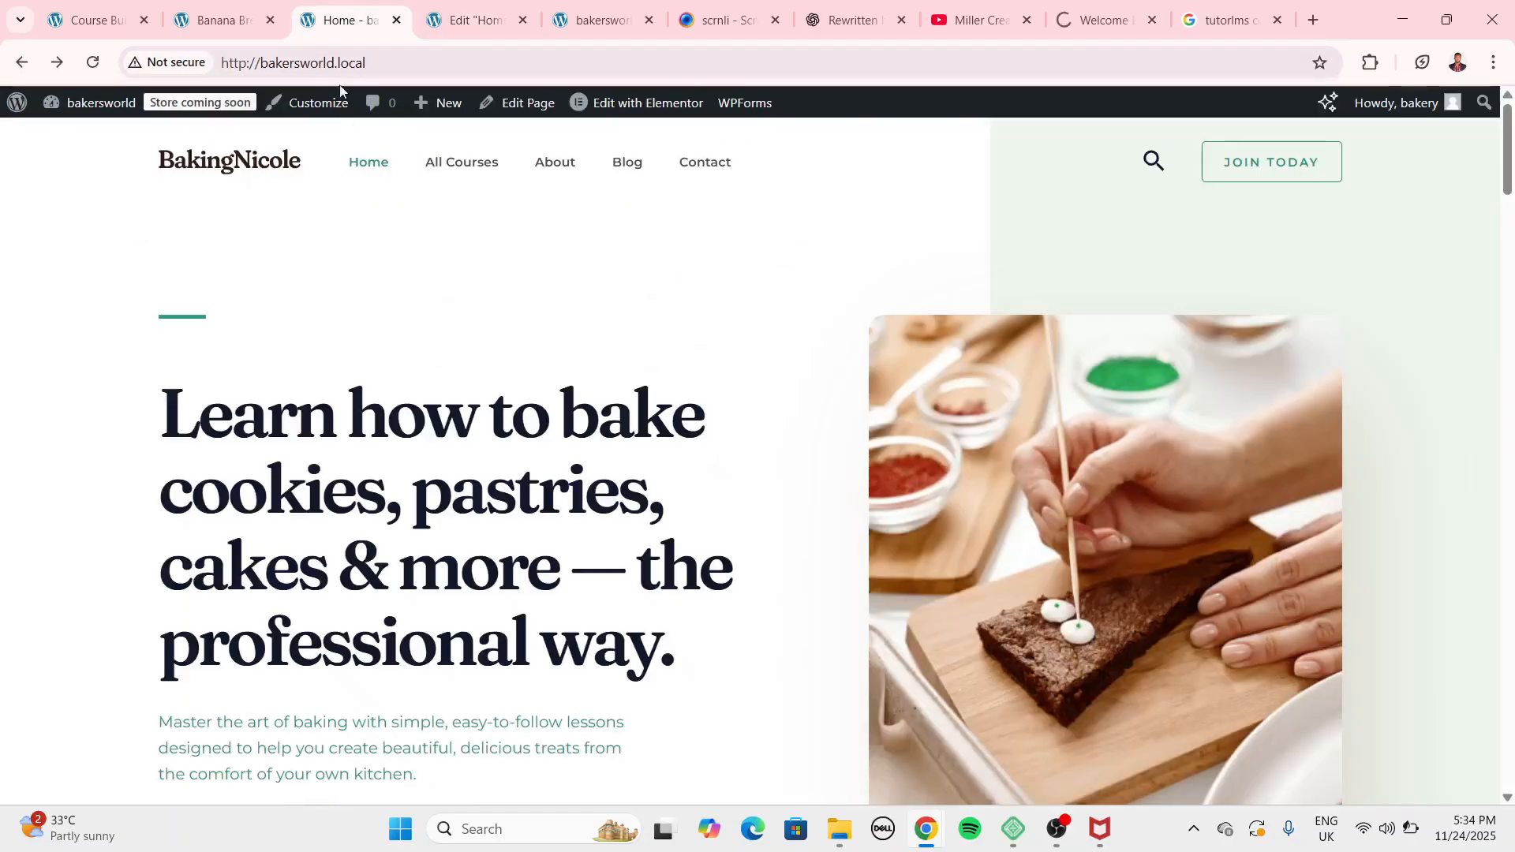
{"action": "left_click", "coordinate": [456, 182]}
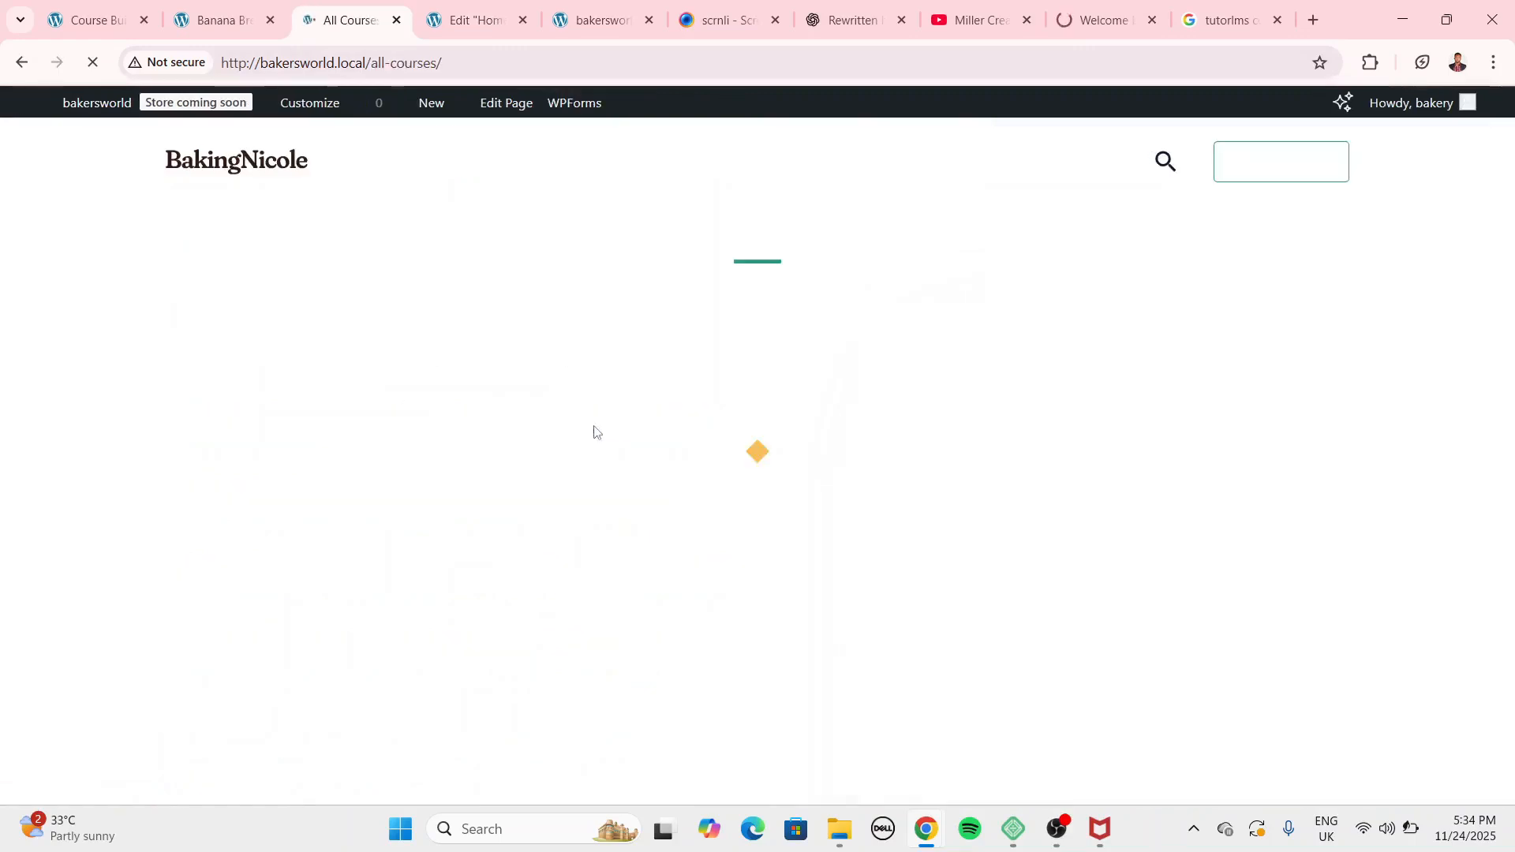
{"action": "scroll", "coordinate": [595, 432], "scroll_direction": "down", "scroll_amount": 5}
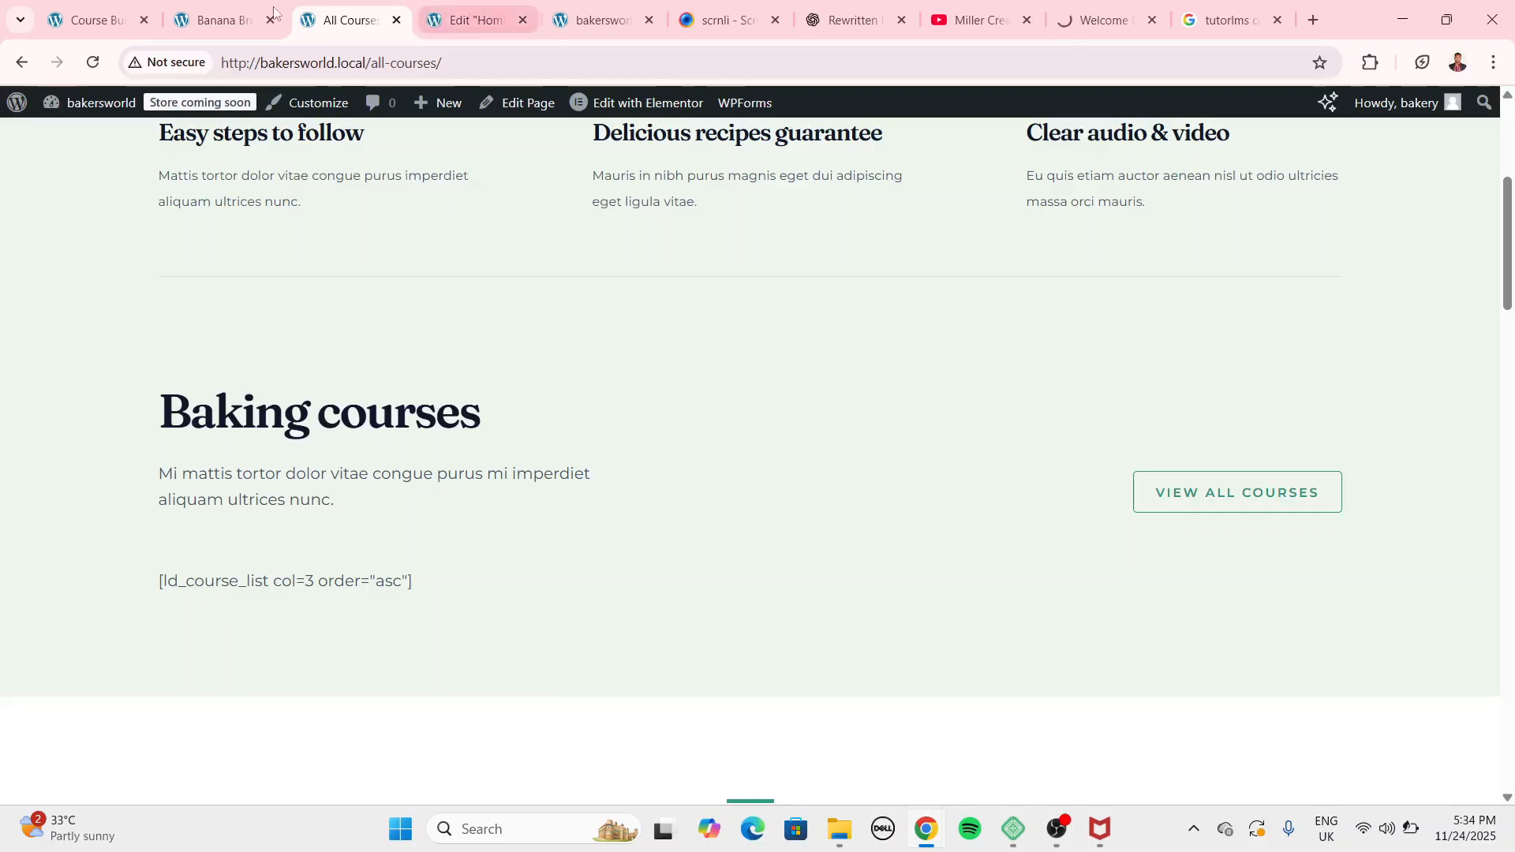
{"action": "left_click", "coordinate": [217, 20]}
{"action": "scroll", "coordinate": [606, 351], "scroll_direction": "down", "scroll_amount": 3}
{"action": "scroll", "coordinate": [606, 351], "scroll_direction": "up", "scroll_amount": 3}
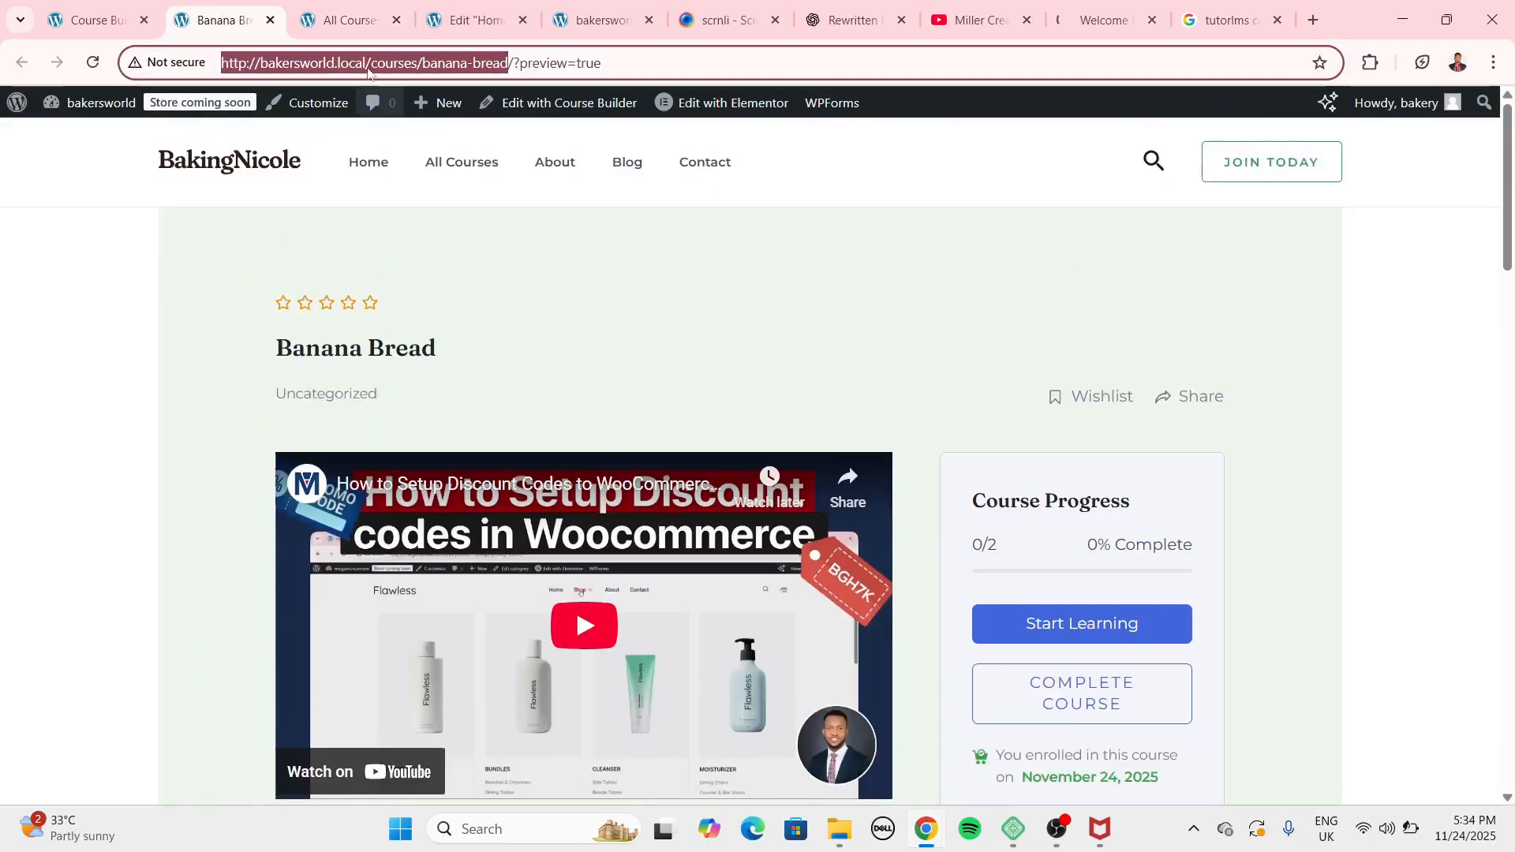
{"action": "left_click", "coordinate": [347, 20]}
{"action": "scroll", "coordinate": [276, 236], "scroll_direction": "up", "scroll_amount": 5}
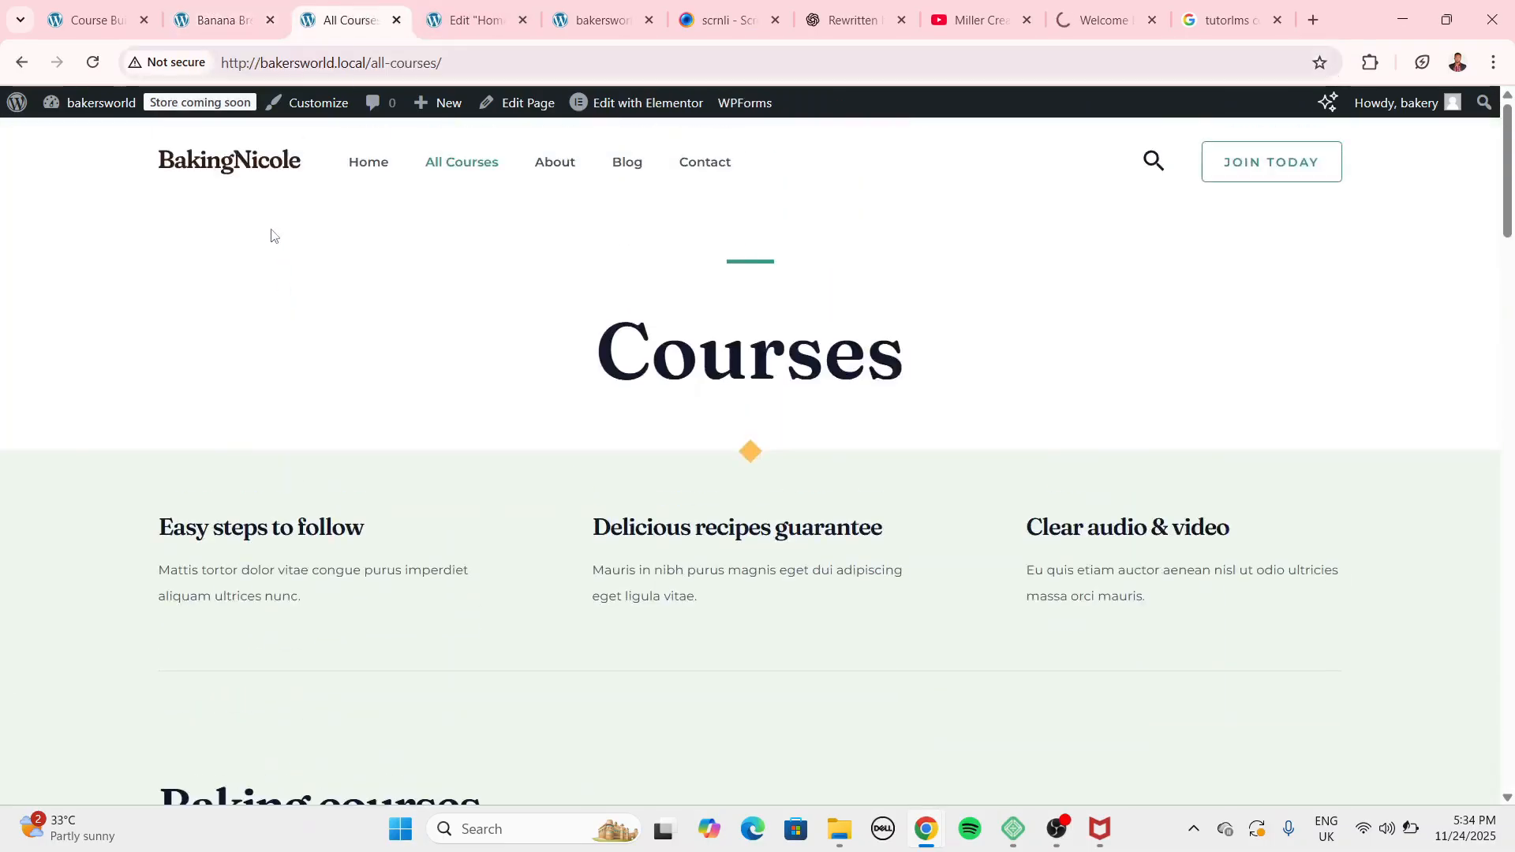
Review the Popular courses section and its course card on the live Home page.
{"action": "left_click", "coordinate": [370, 174]}
{"action": "scroll", "coordinate": [795, 403], "scroll_direction": "down", "scroll_amount": 20}
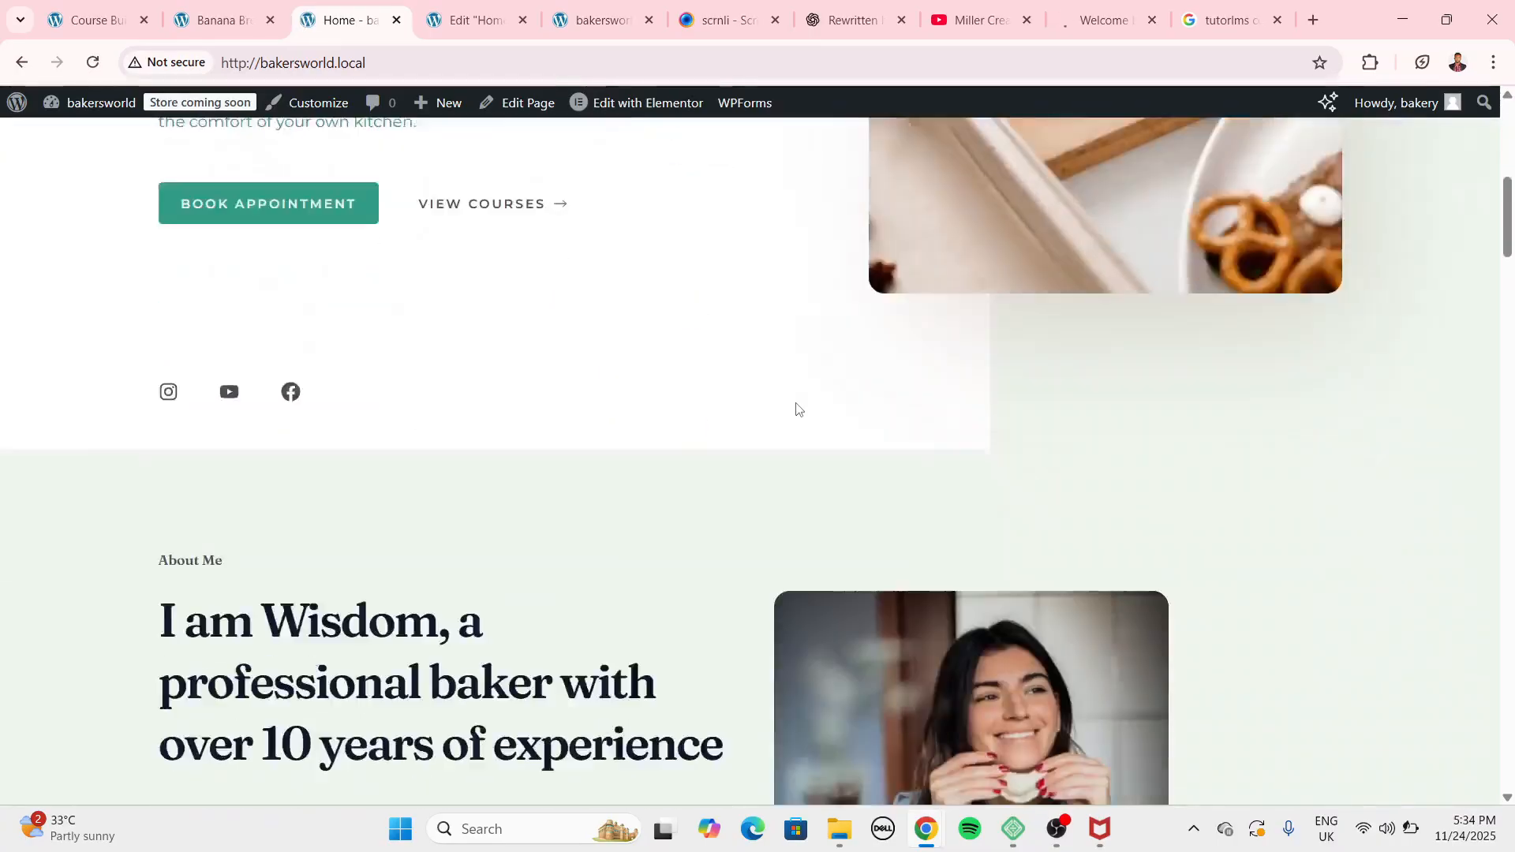
{"action": "scroll", "coordinate": [796, 411], "scroll_direction": "down", "scroll_amount": 4}
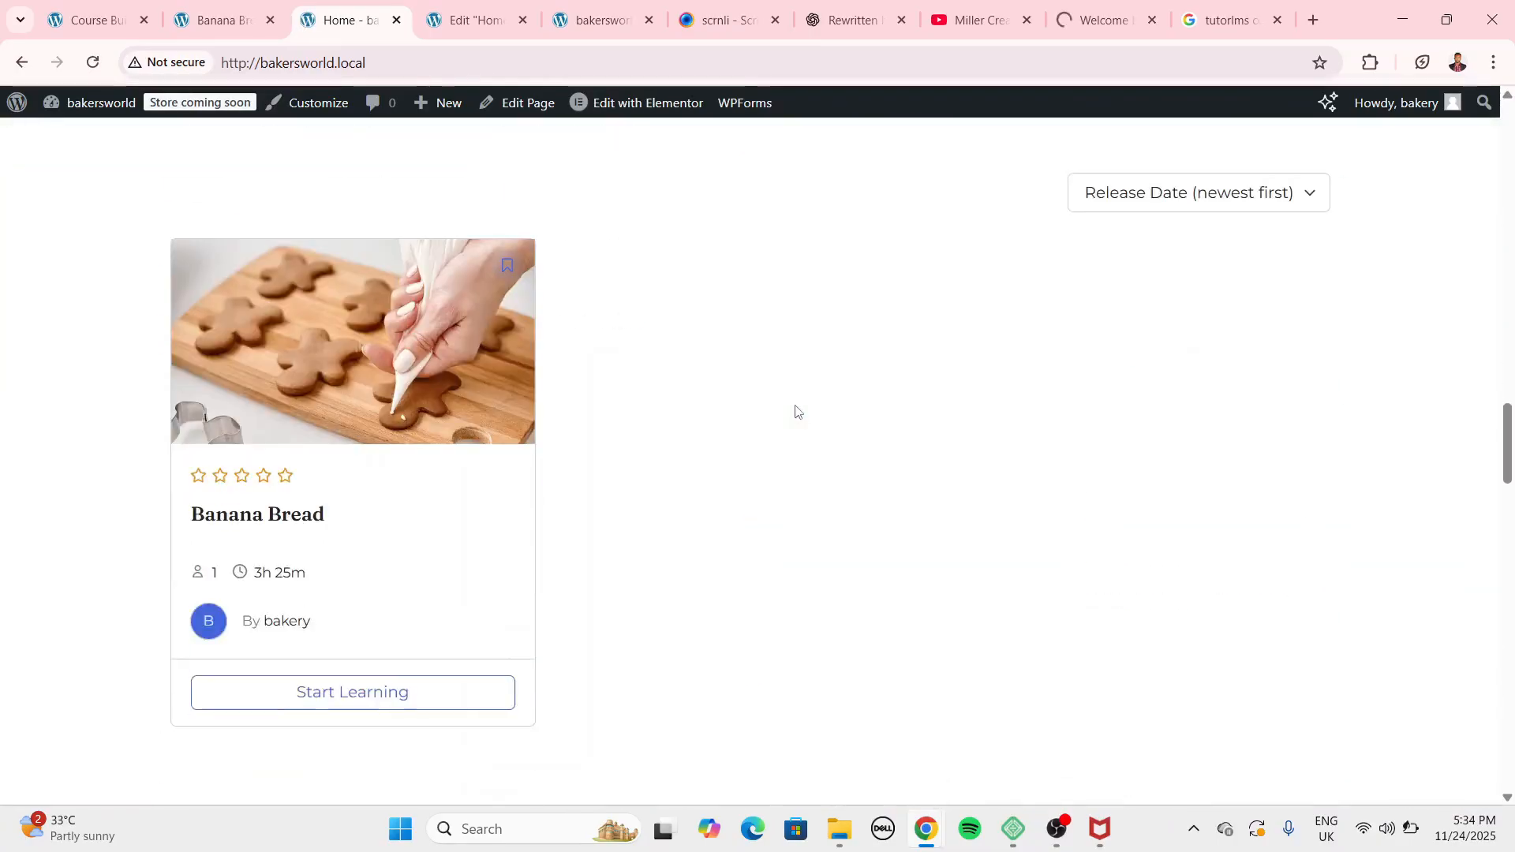
{"action": "scroll", "coordinate": [717, 521], "scroll_direction": "up", "scroll_amount": 4}
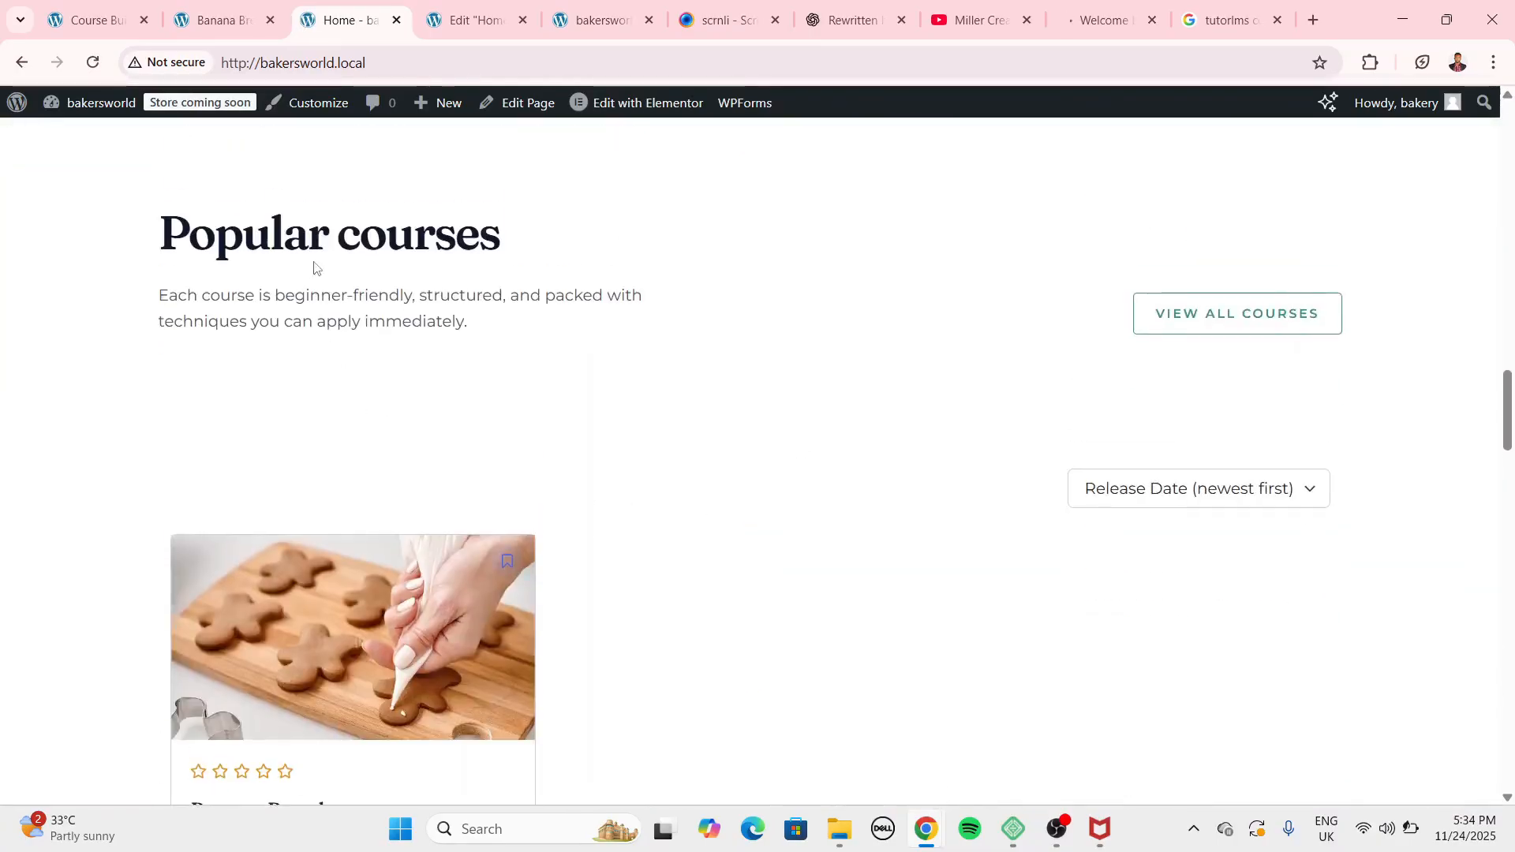
{"action": "scroll", "coordinate": [1038, 521], "scroll_direction": "down", "scroll_amount": 6}
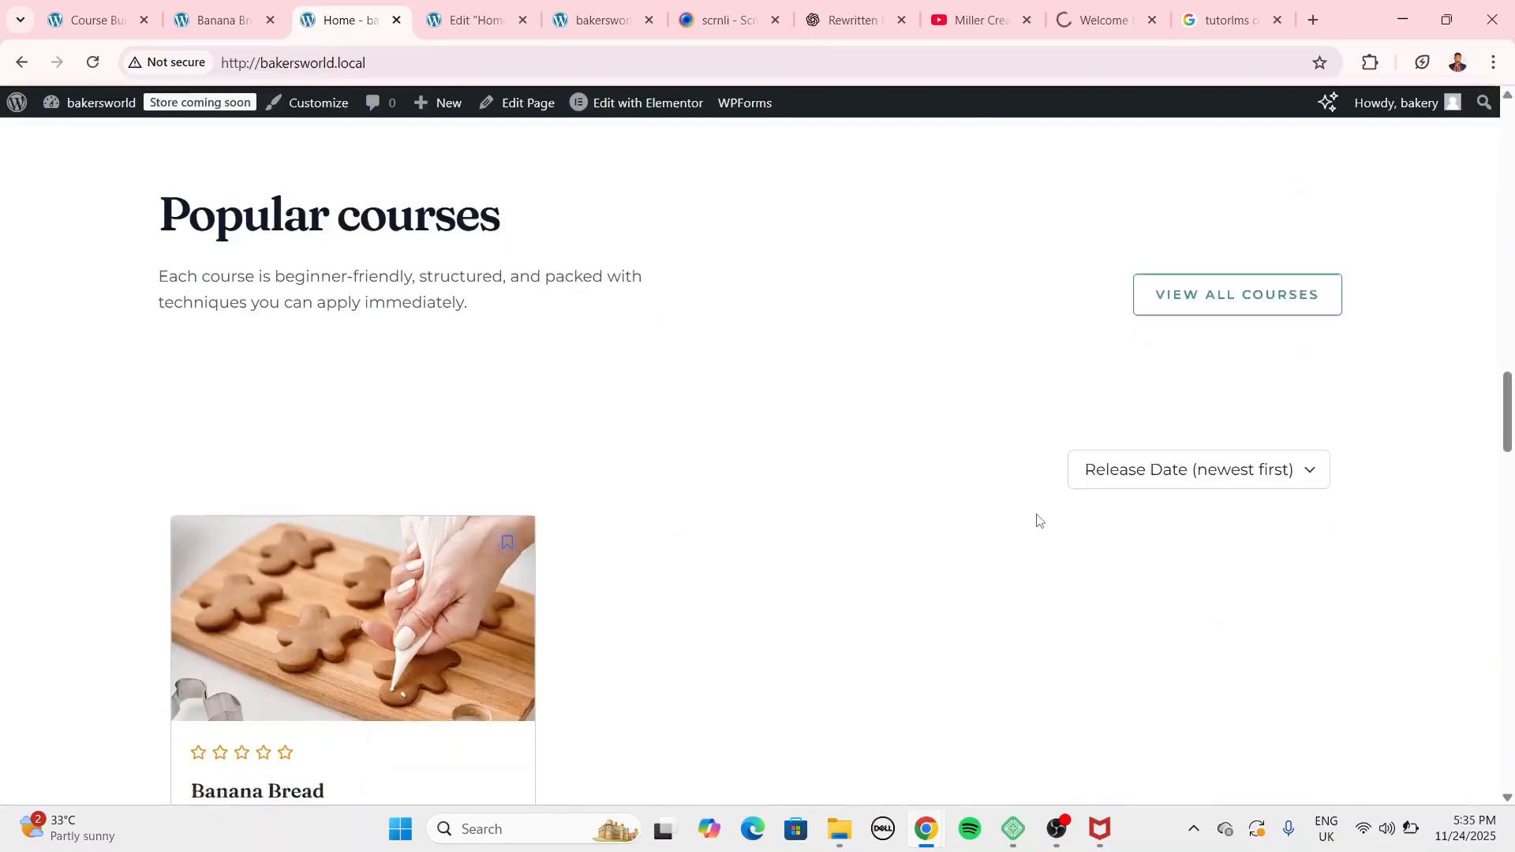
{"action": "scroll", "coordinate": [615, 509], "scroll_direction": "down", "scroll_amount": 5}
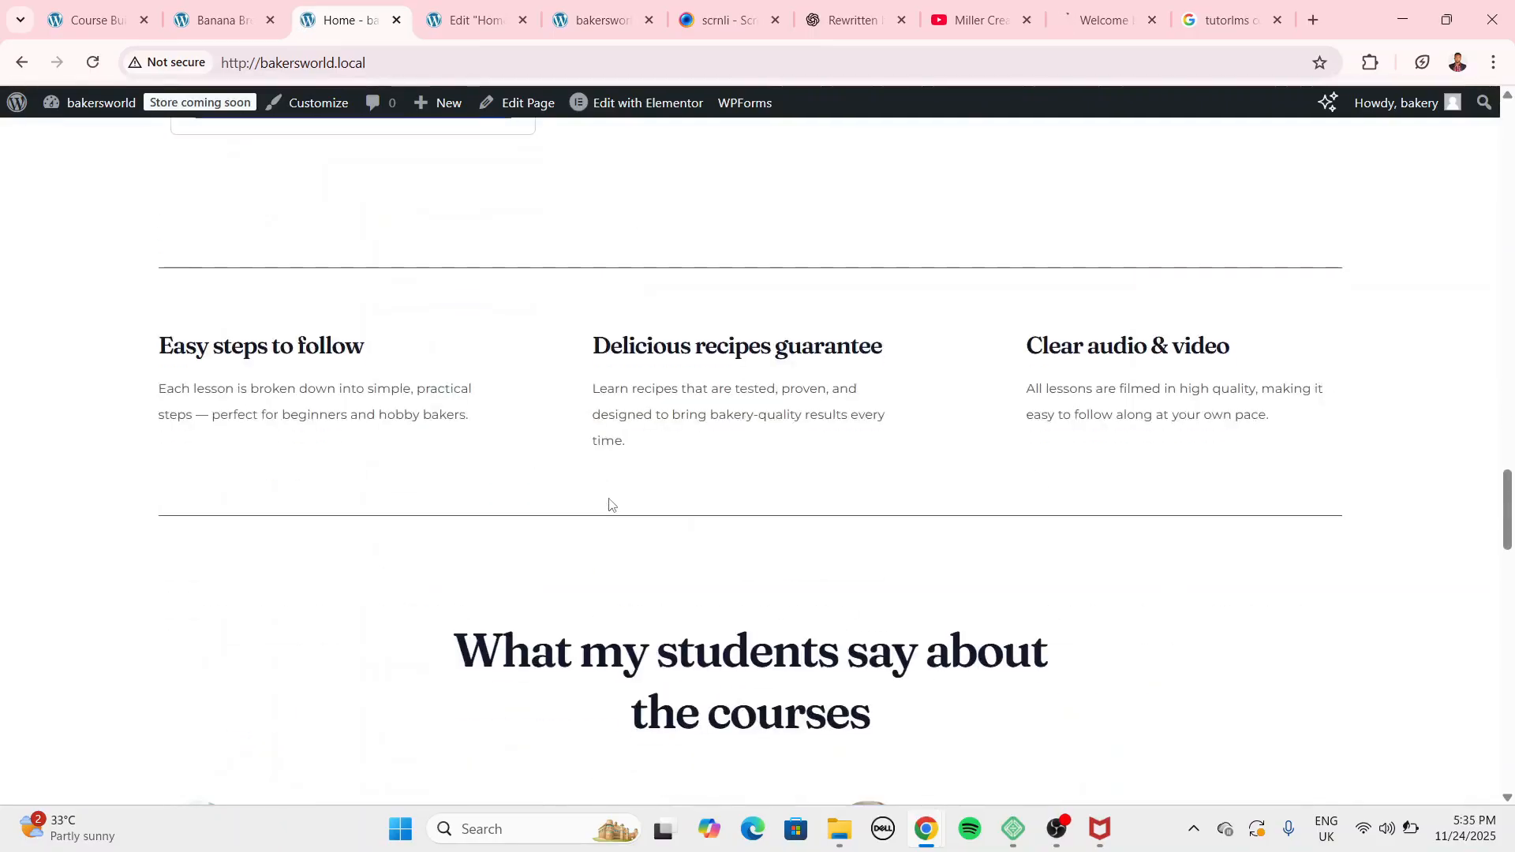
{"action": "scroll", "coordinate": [980, 404], "scroll_direction": "up", "scroll_amount": 8}
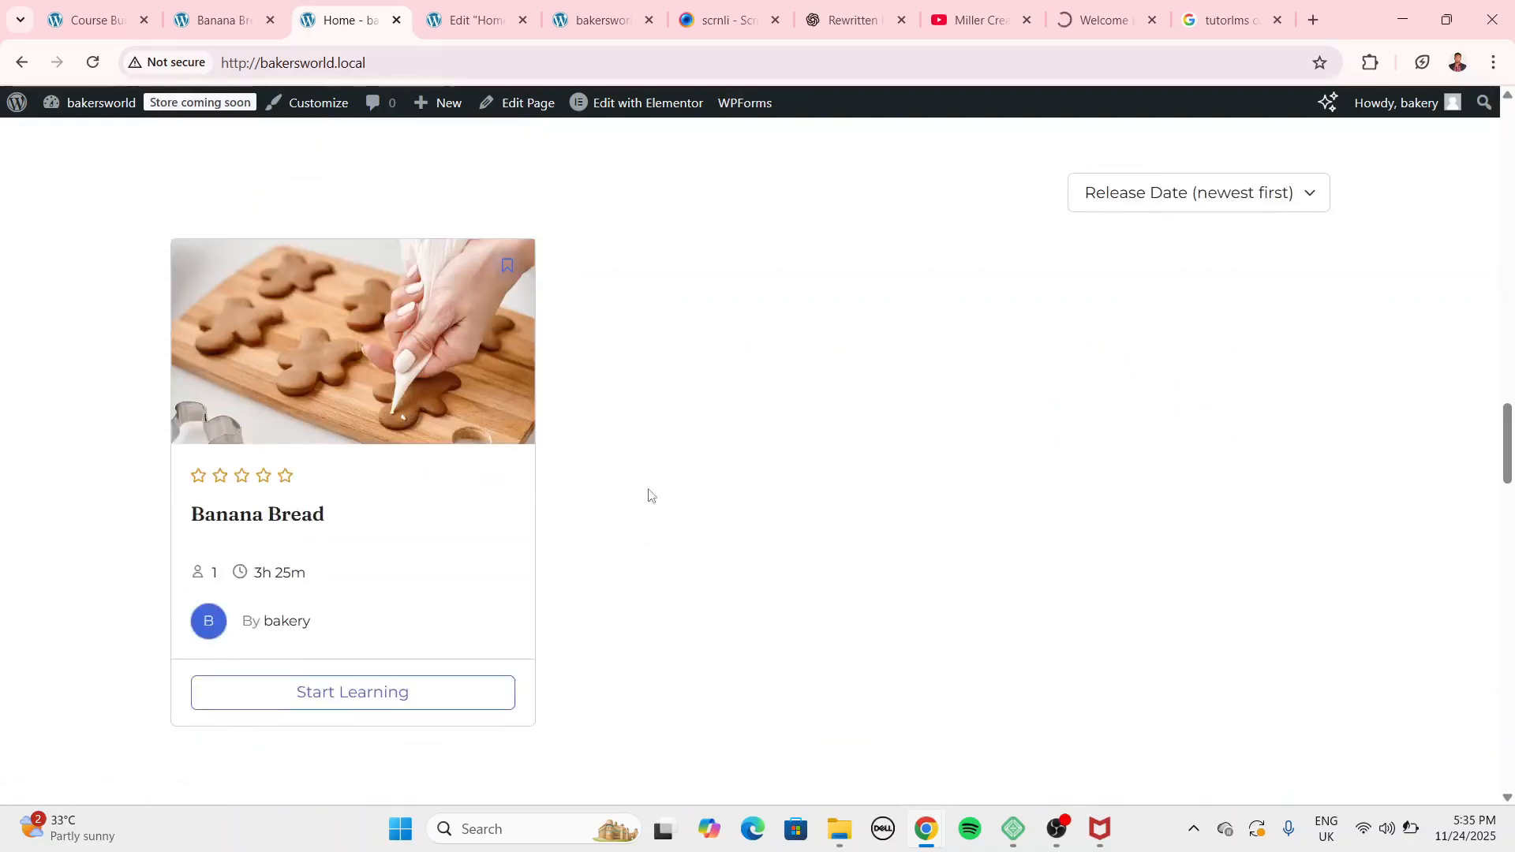
{"action": "scroll", "coordinate": [703, 565], "scroll_direction": "up", "scroll_amount": 15}
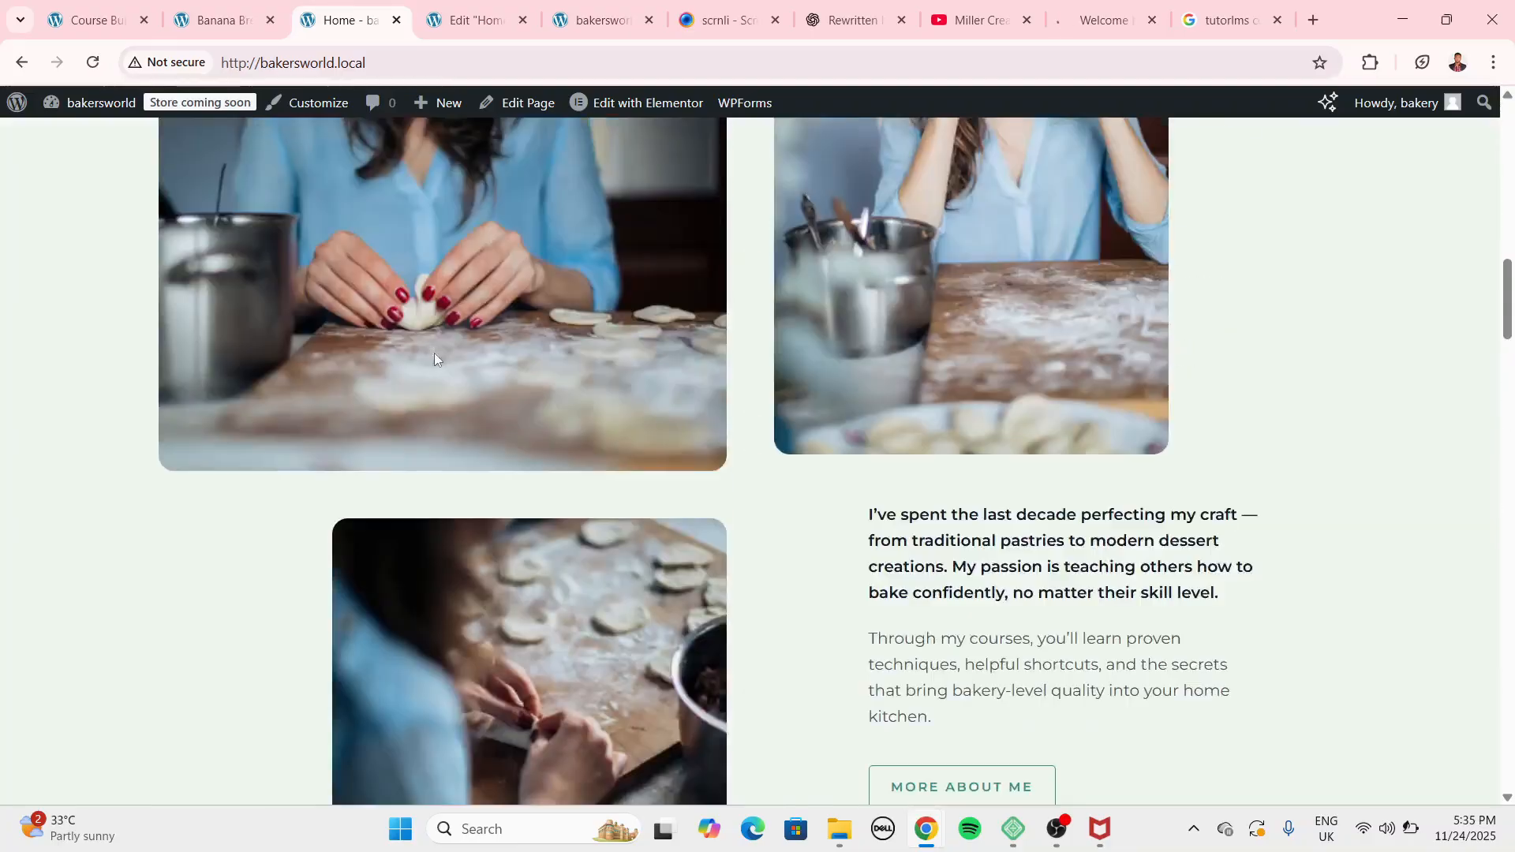
{"action": "scroll", "coordinate": [371, 134], "scroll_direction": "up", "scroll_amount": 3}
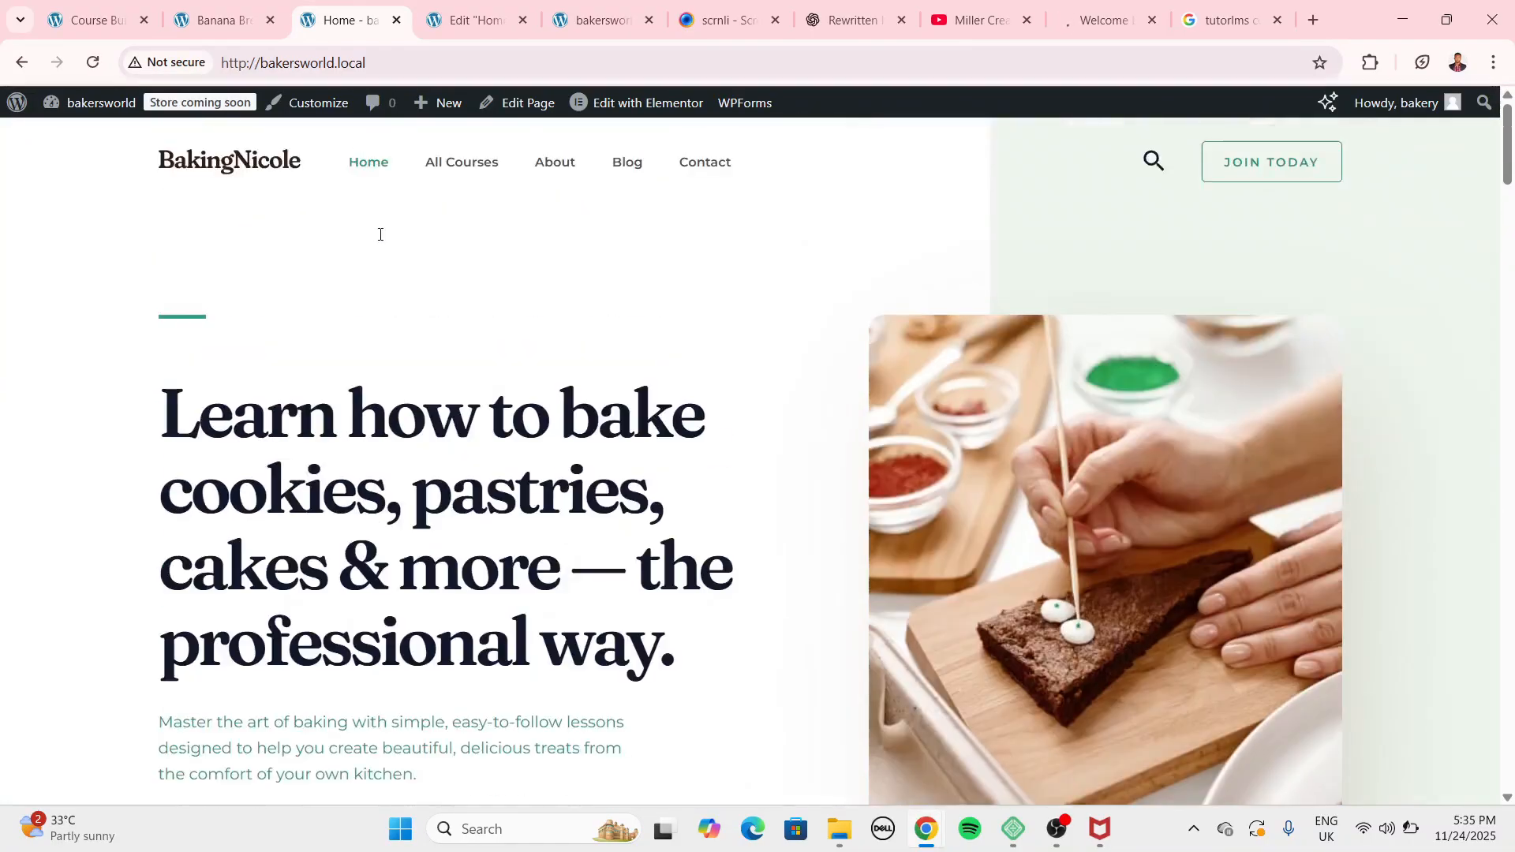
Examine the live All Courses page's course shortcode, recipe categories, student testimonials and sign-up section.
{"action": "left_click", "coordinate": [433, 160]}
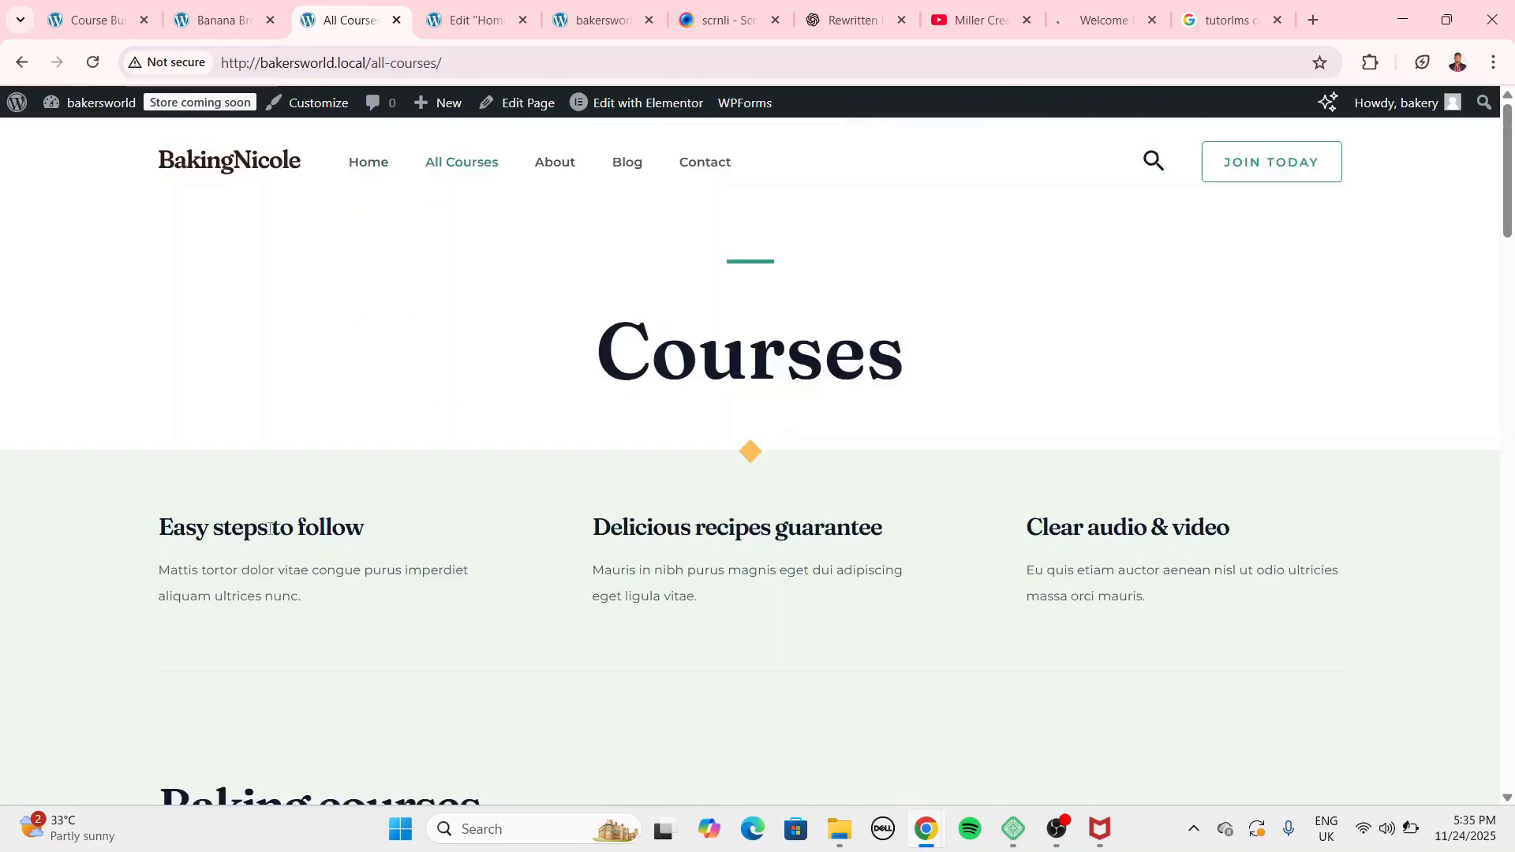
{"action": "scroll", "coordinate": [710, 545], "scroll_direction": "down", "scroll_amount": 2}
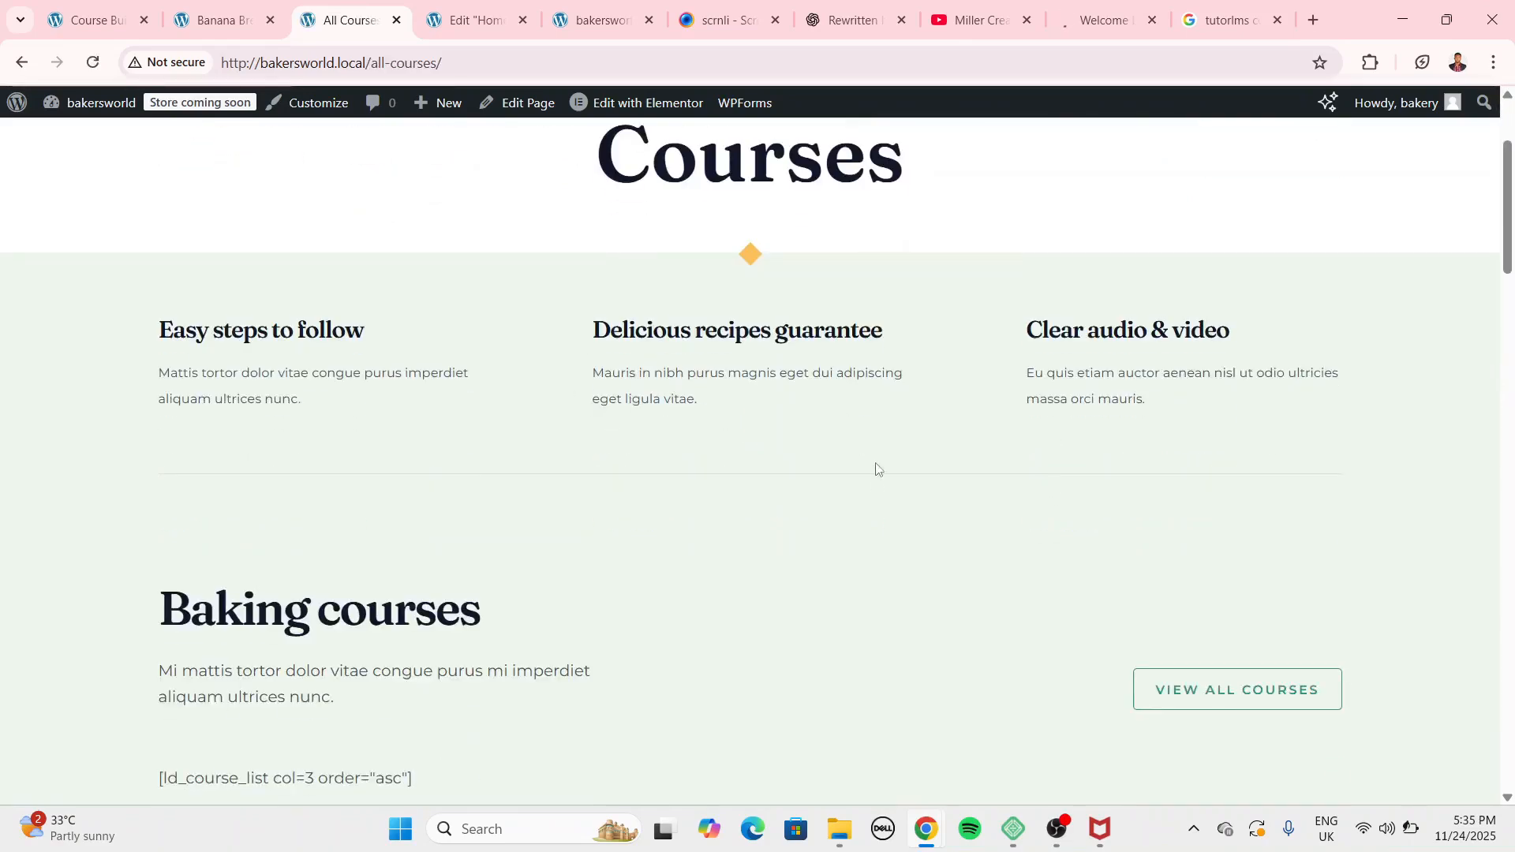
{"action": "scroll", "coordinate": [376, 398], "scroll_direction": "down", "scroll_amount": 3}
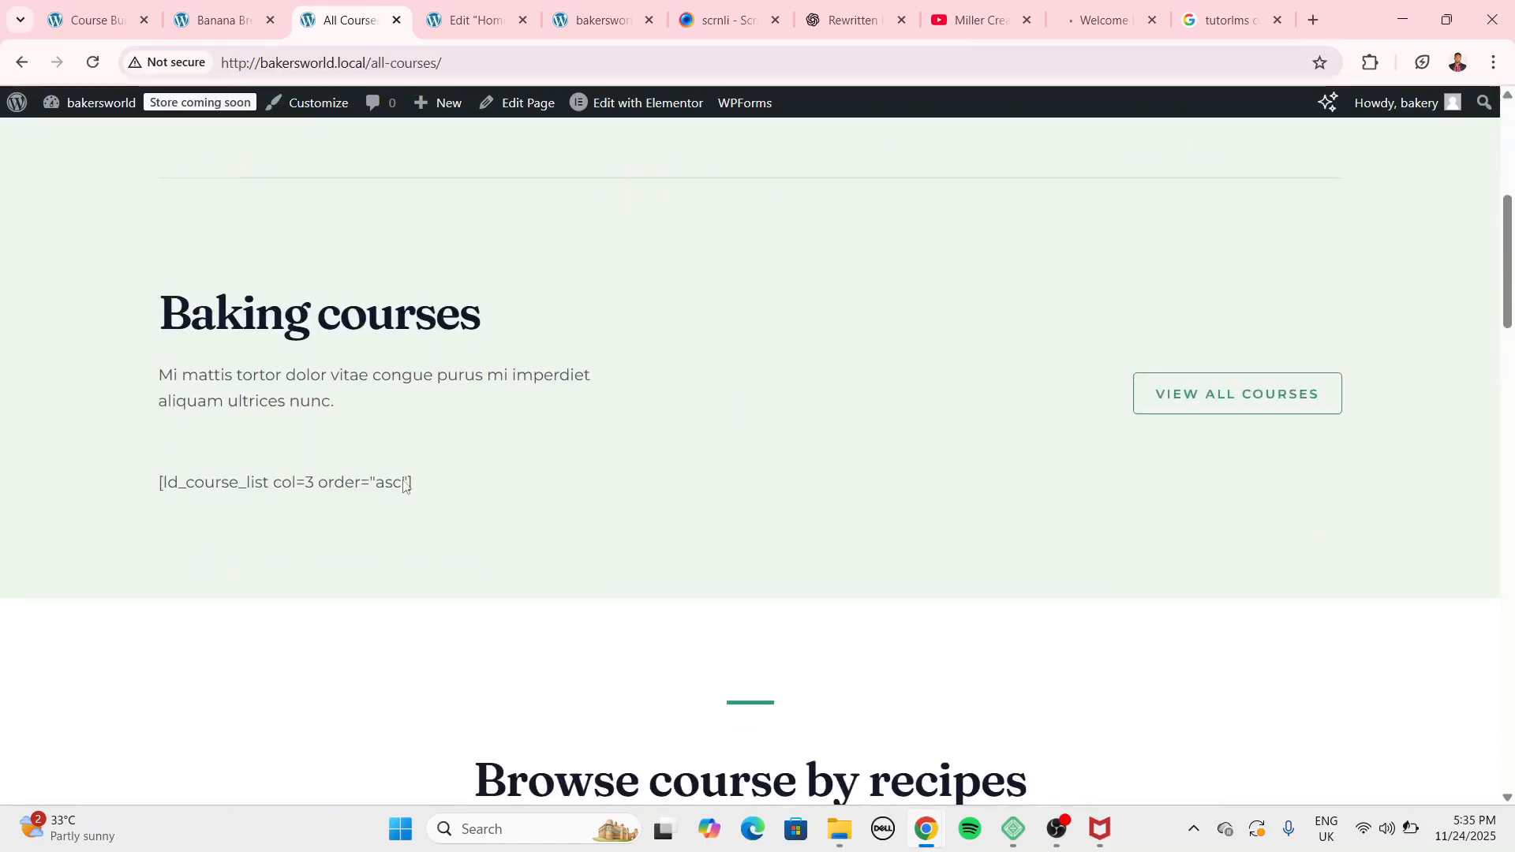
{"action": "scroll", "coordinate": [501, 473], "scroll_direction": "down", "scroll_amount": 4}
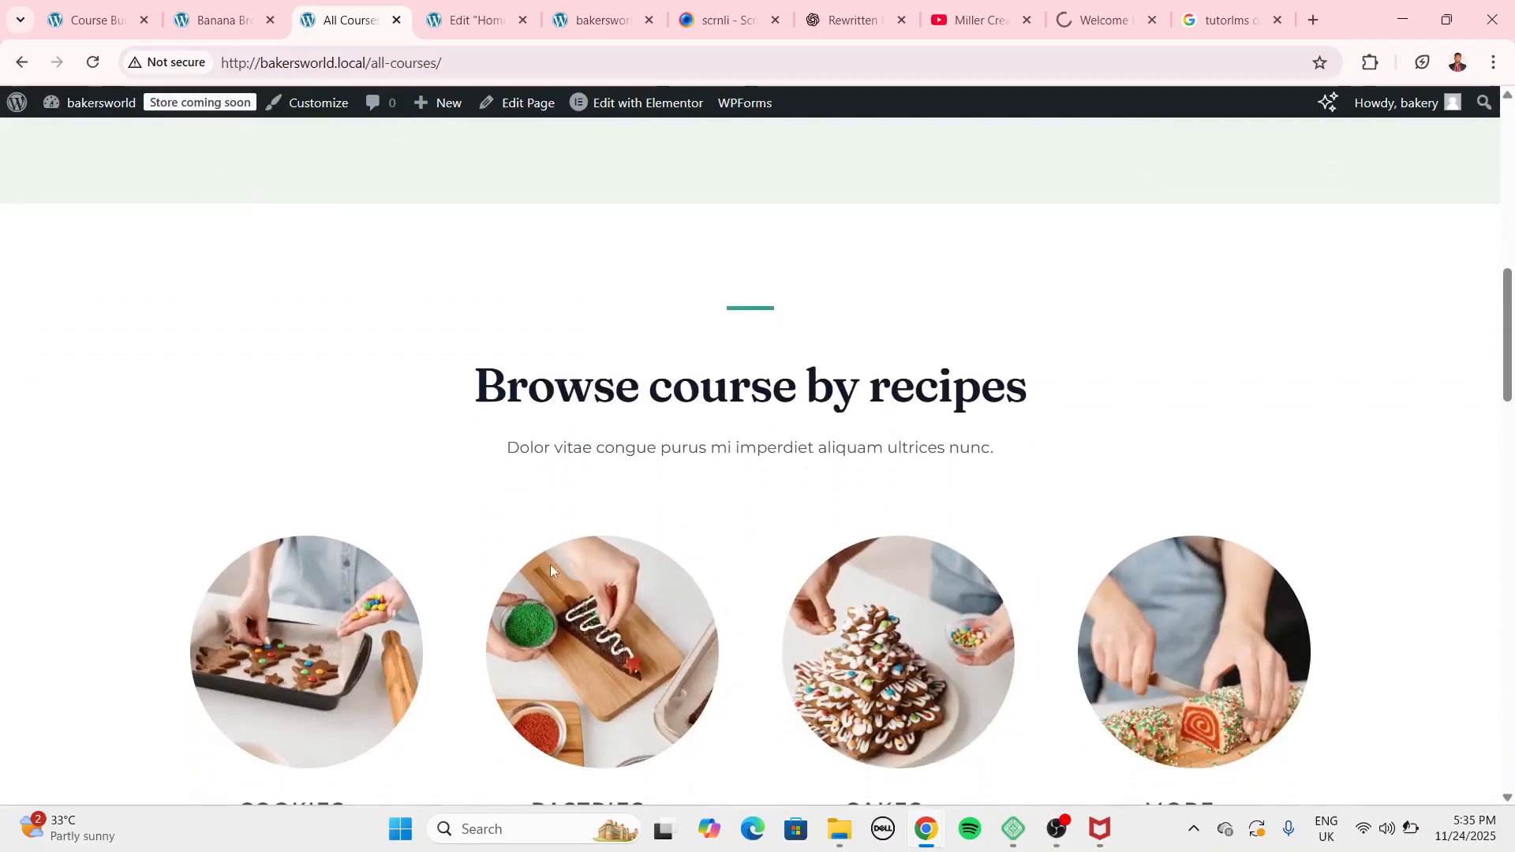
{"action": "scroll", "coordinate": [551, 564], "scroll_direction": "up", "scroll_amount": 3}
{"action": "scroll", "coordinate": [696, 495], "scroll_direction": "down", "scroll_amount": 2}
{"action": "scroll", "coordinate": [911, 564], "scroll_direction": "down", "scroll_amount": 4}
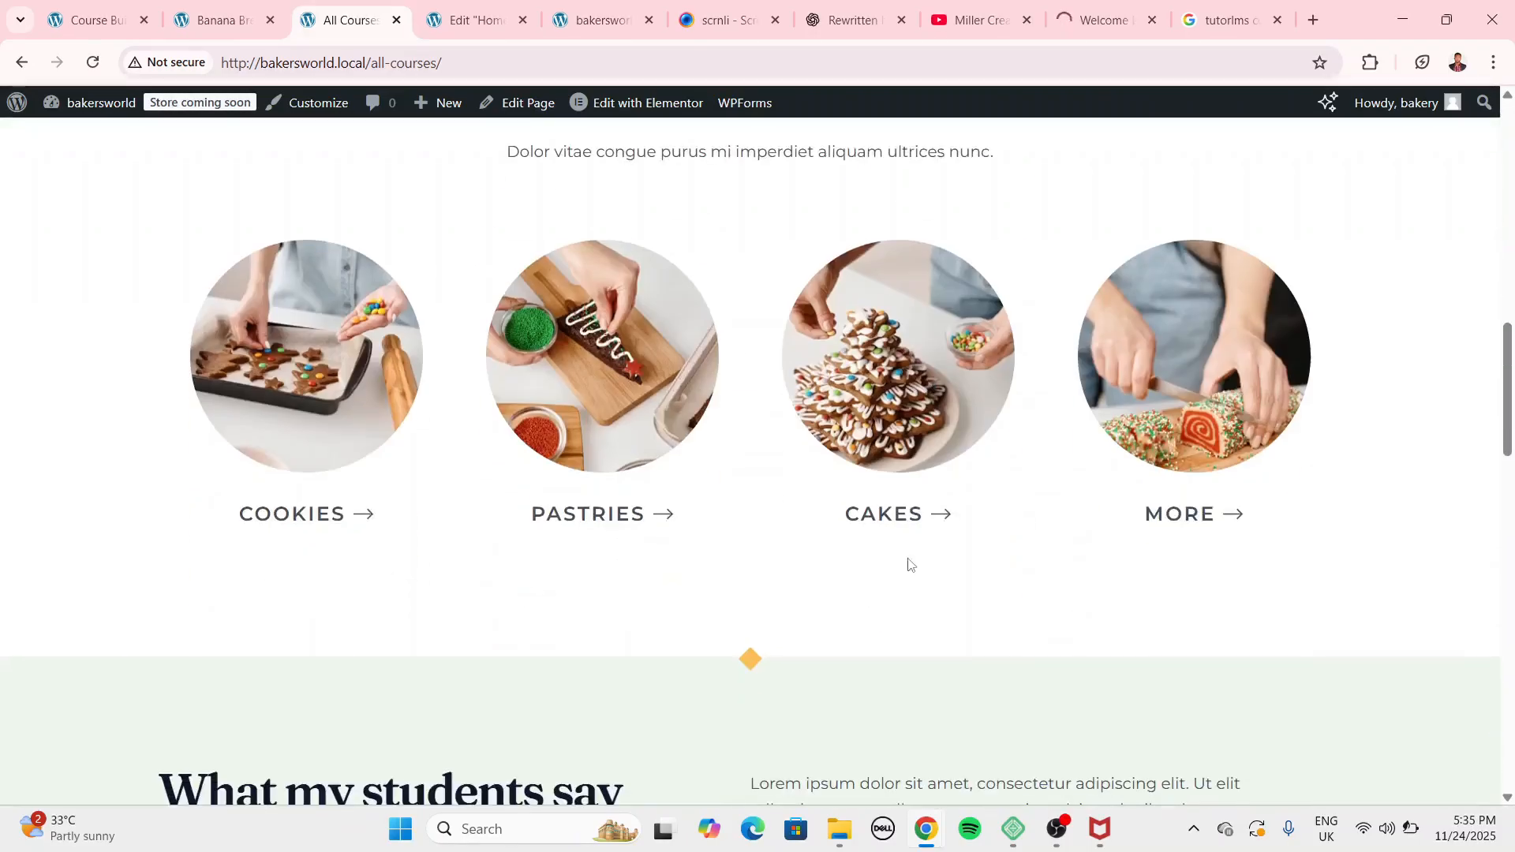
{"action": "scroll", "coordinate": [777, 433], "scroll_direction": "down", "scroll_amount": 3}
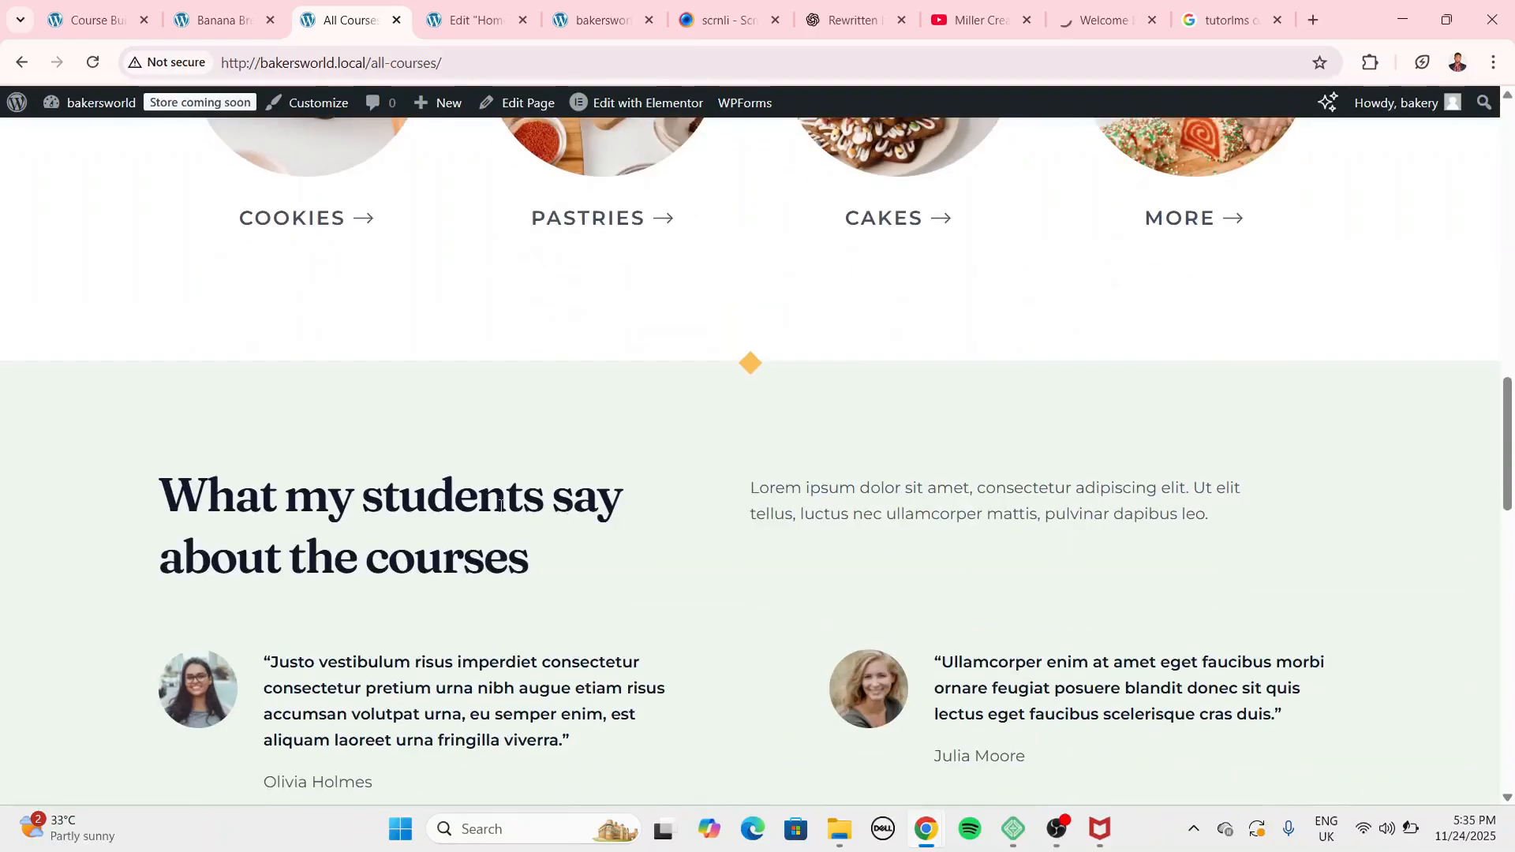
{"action": "scroll", "coordinate": [607, 516], "scroll_direction": "down", "scroll_amount": 4}
{"action": "scroll", "coordinate": [710, 453], "scroll_direction": "down", "scroll_amount": 8}
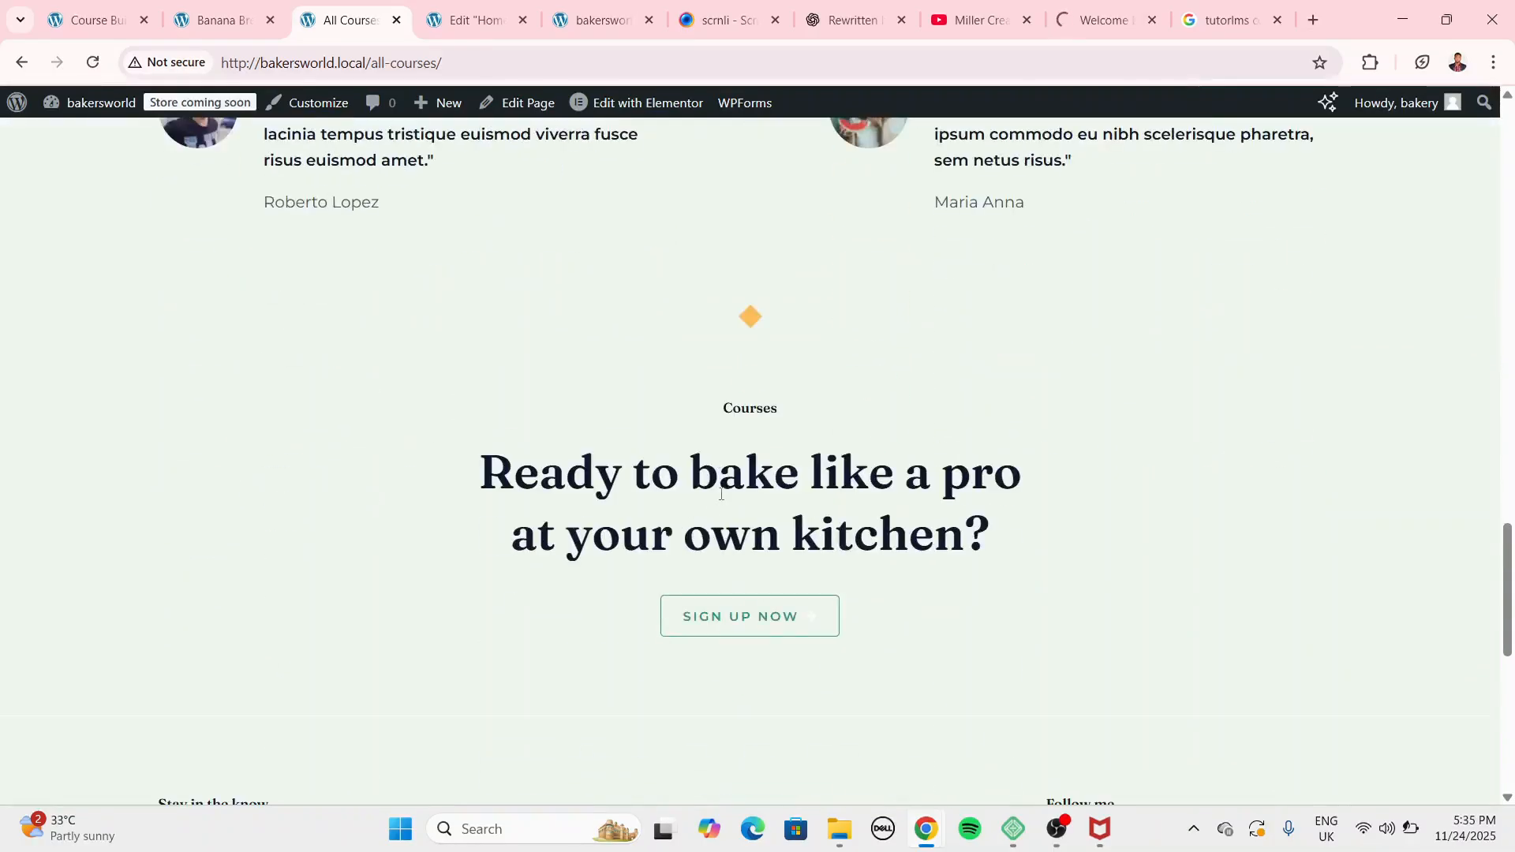
{"action": "scroll", "coordinate": [891, 562], "scroll_direction": "up", "scroll_amount": 10}
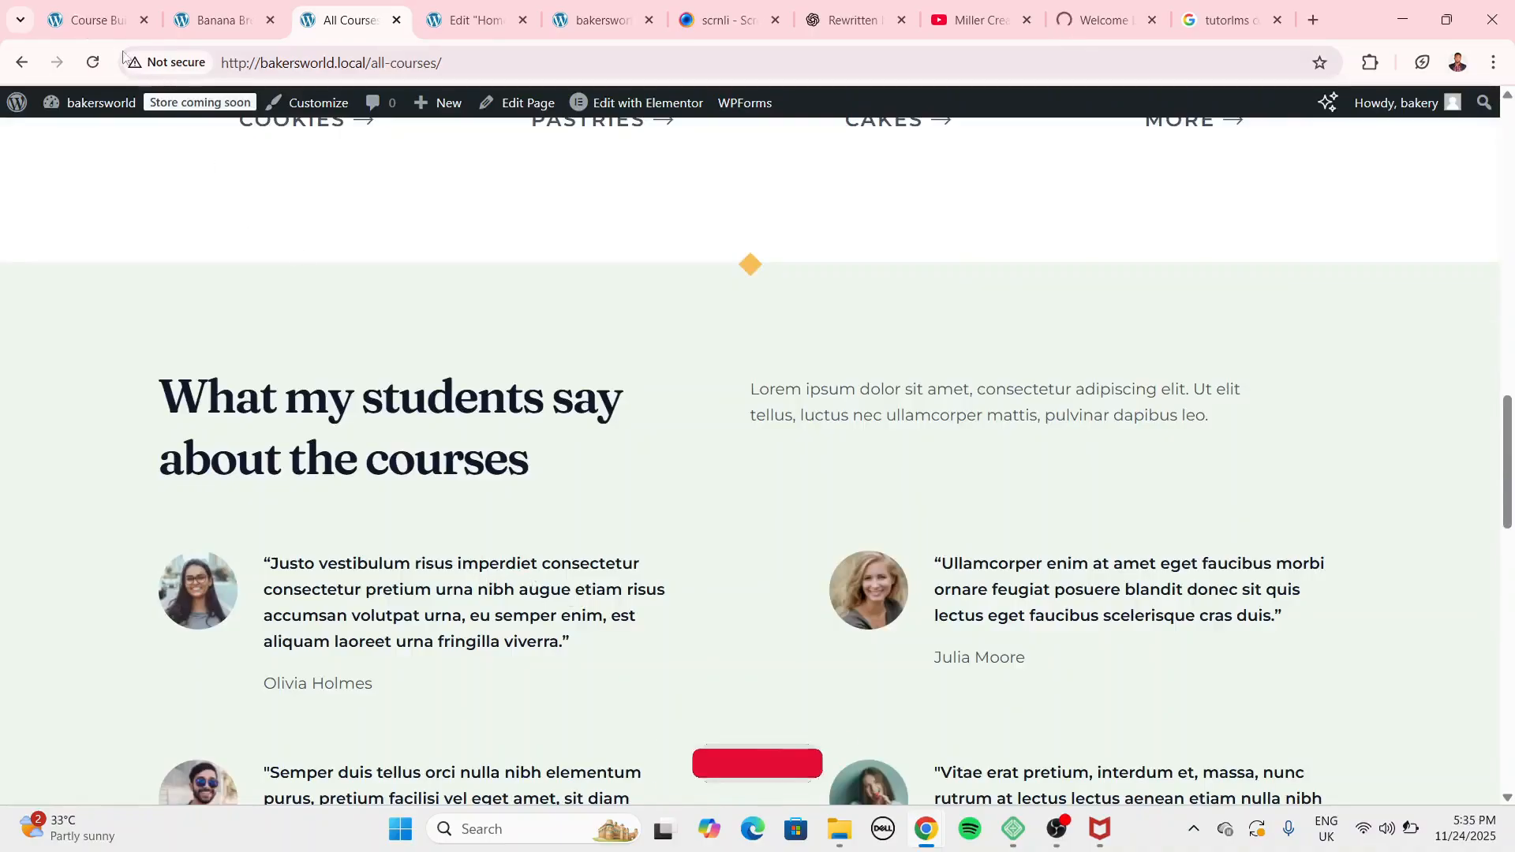
Close the course builder and add a new WordPress page titled "Book Appointment".
{"action": "left_click", "coordinate": [95, 20]}
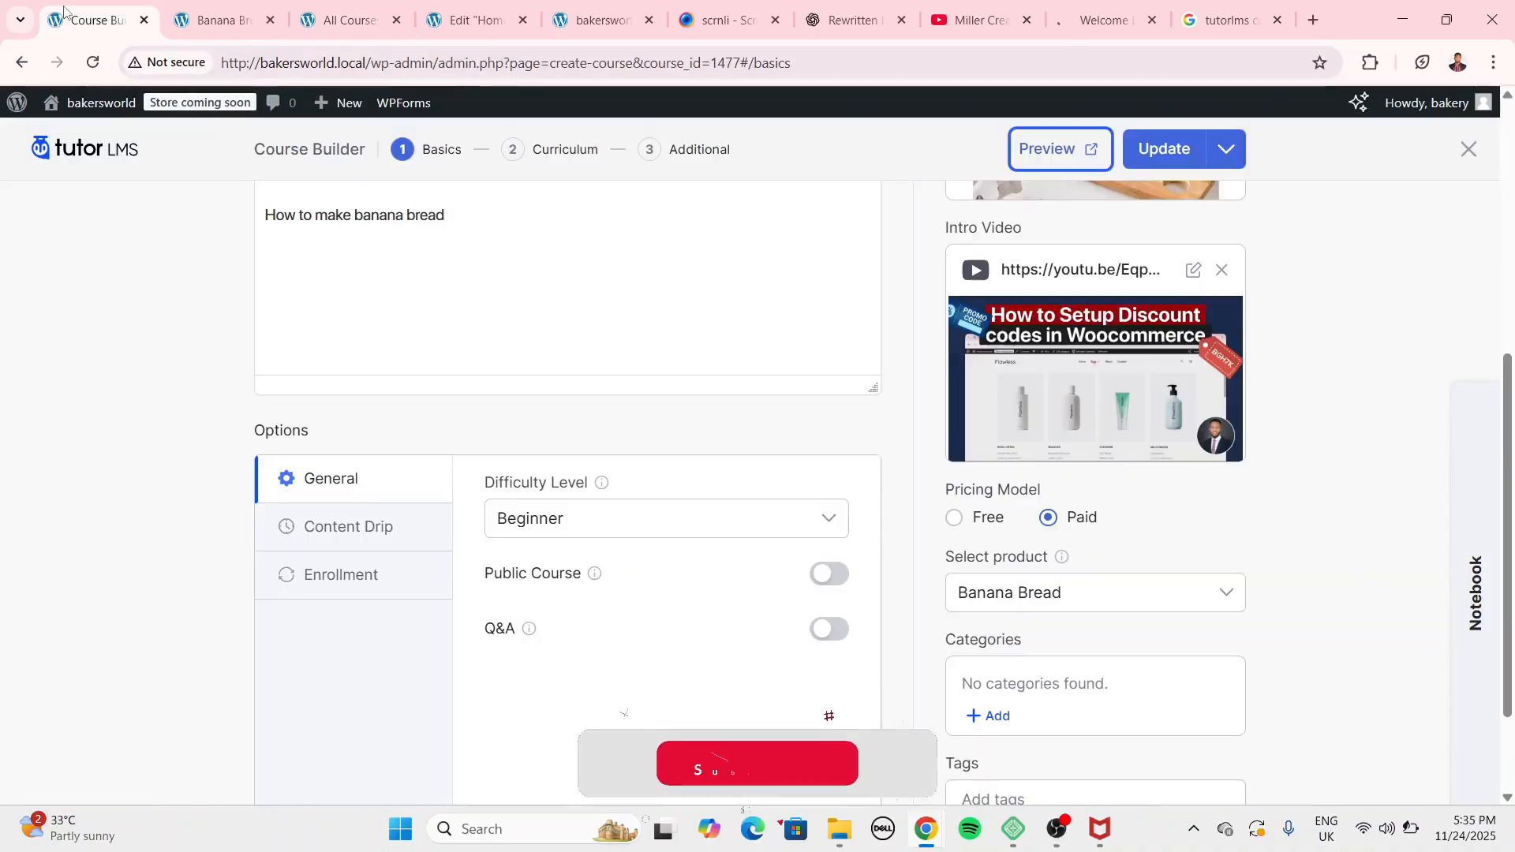
{"action": "left_click", "coordinate": [476, 16]}
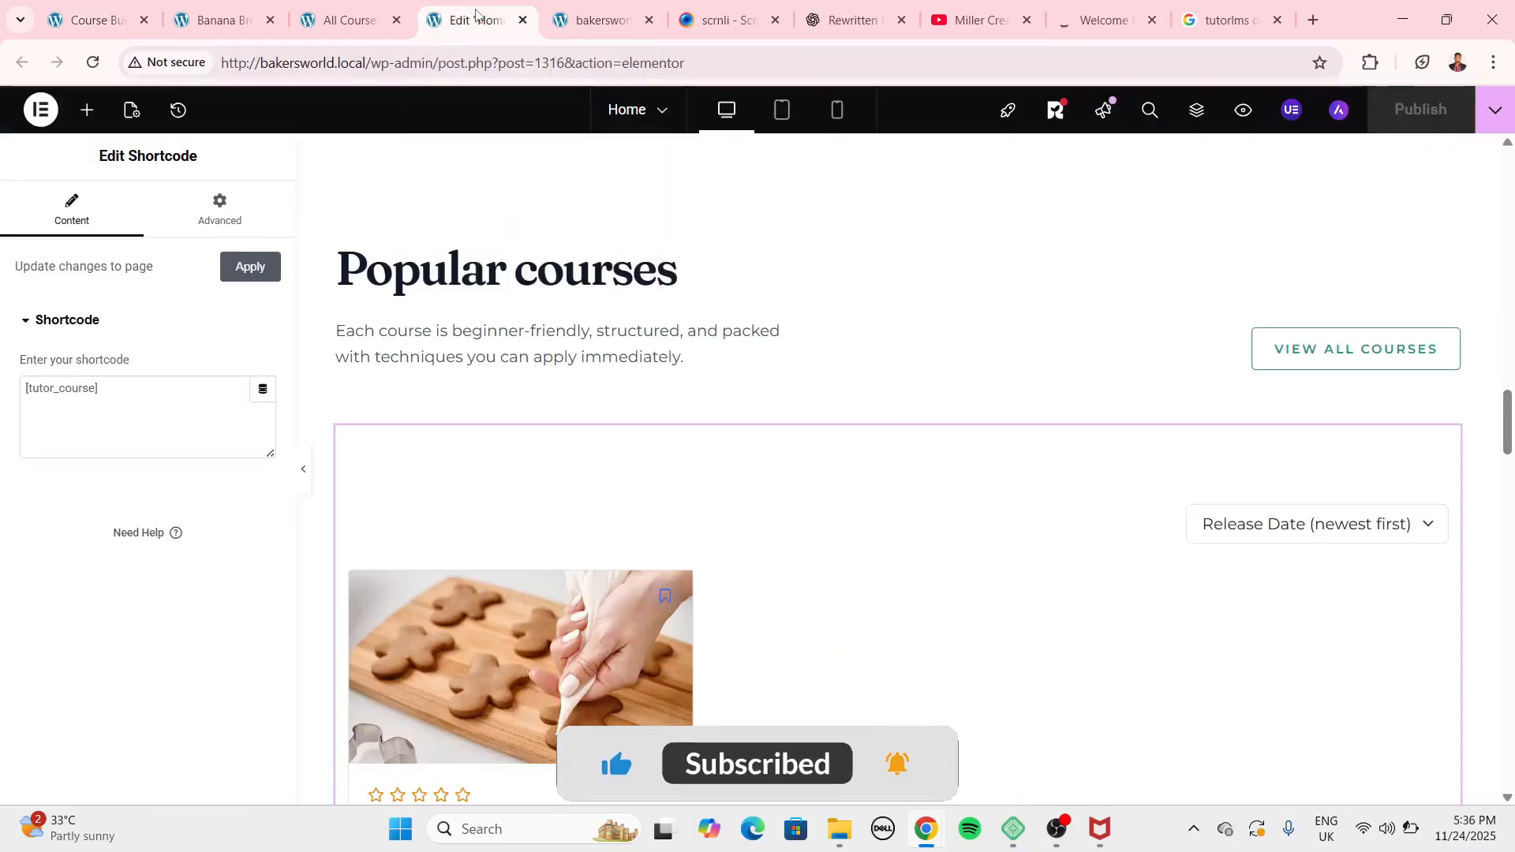
{"action": "left_click", "coordinate": [99, 20]}
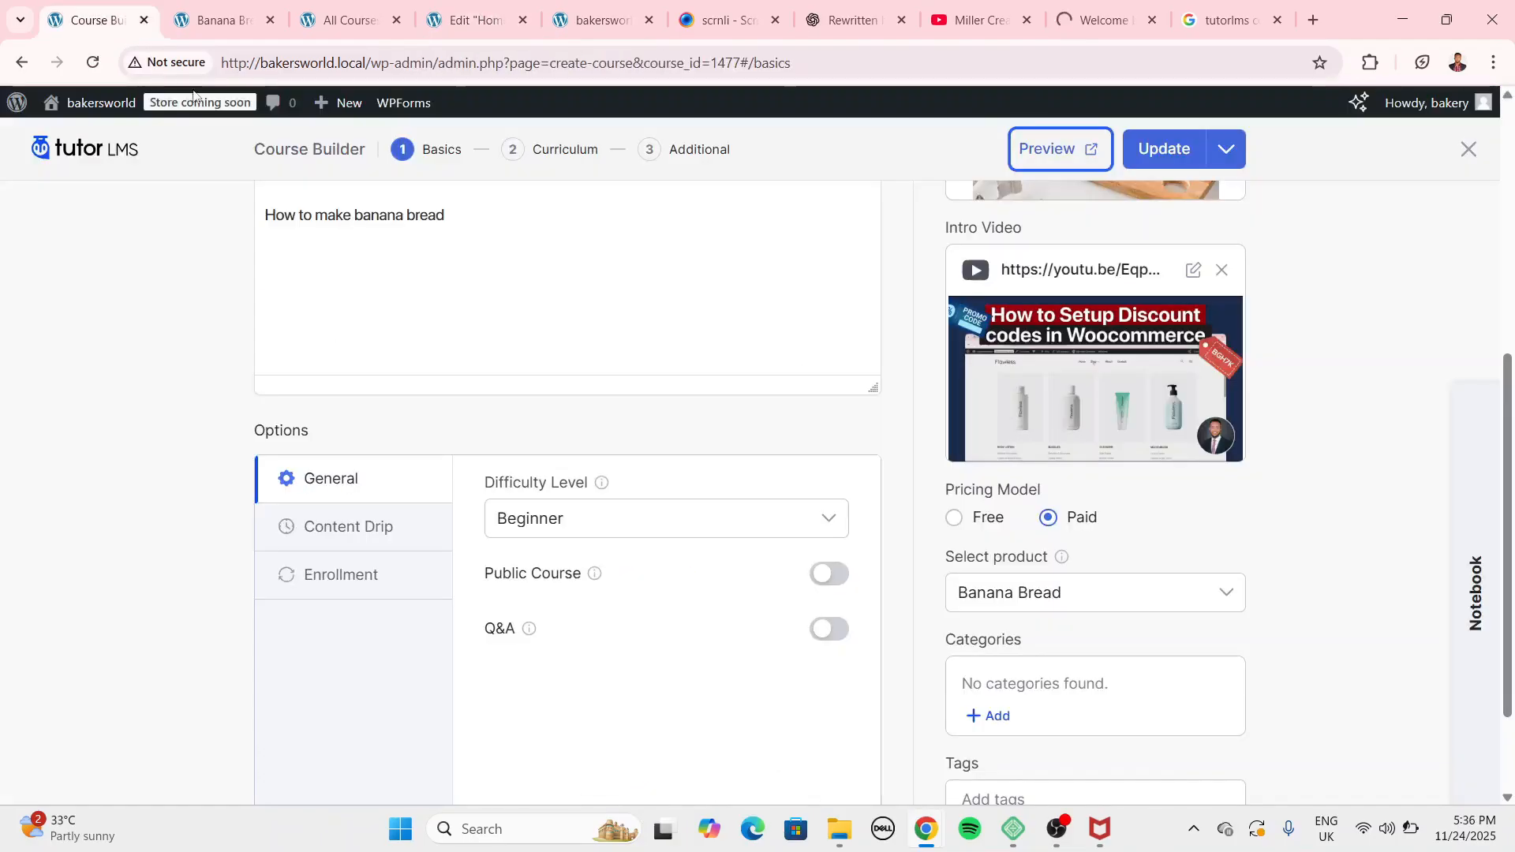
{"action": "left_click", "coordinate": [1468, 149]}
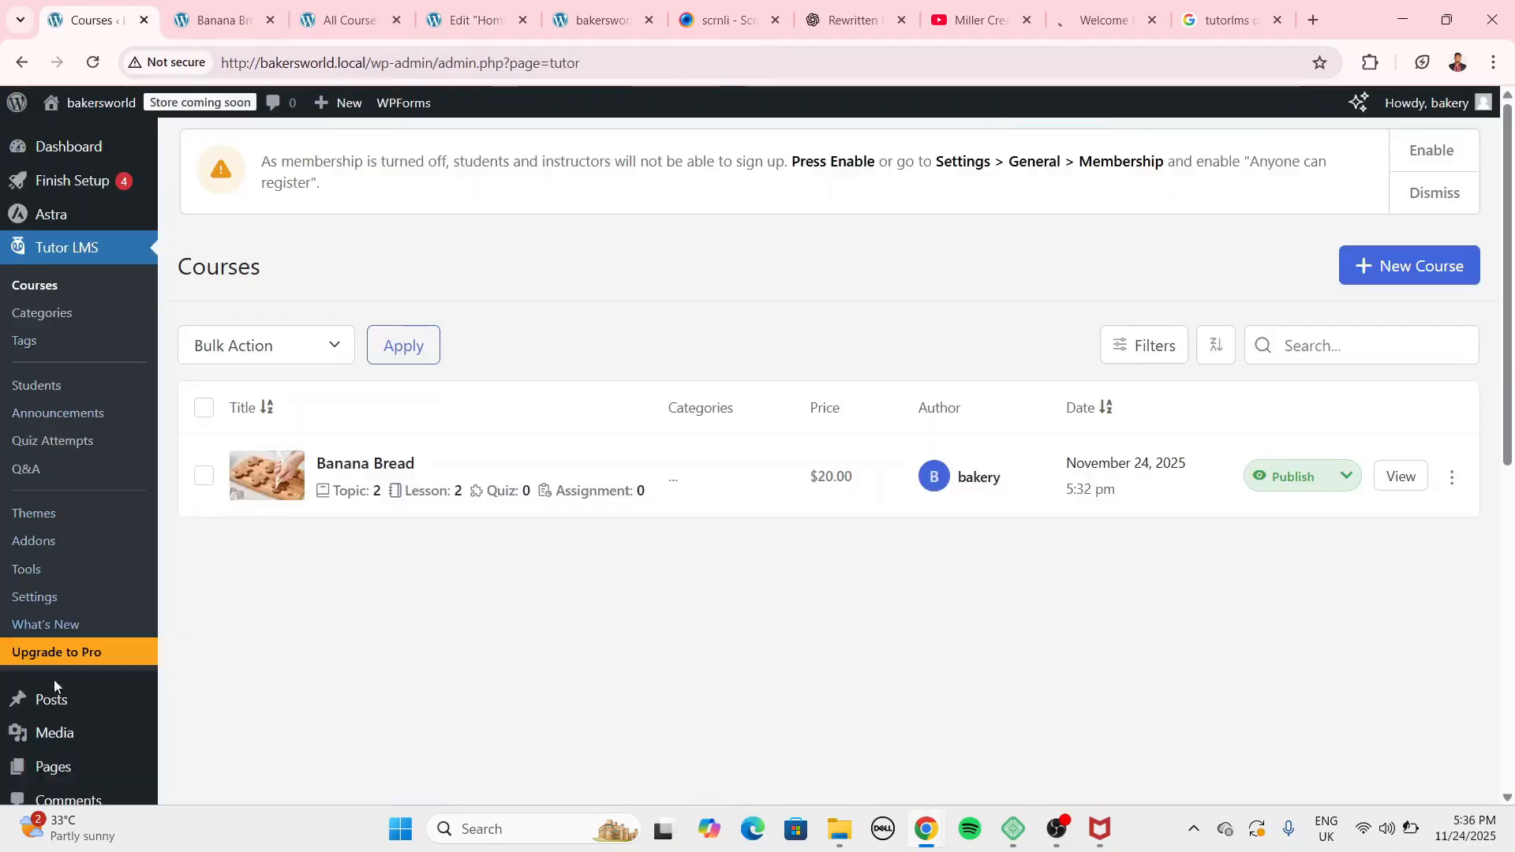
{"action": "left_click", "coordinate": [202, 770]}
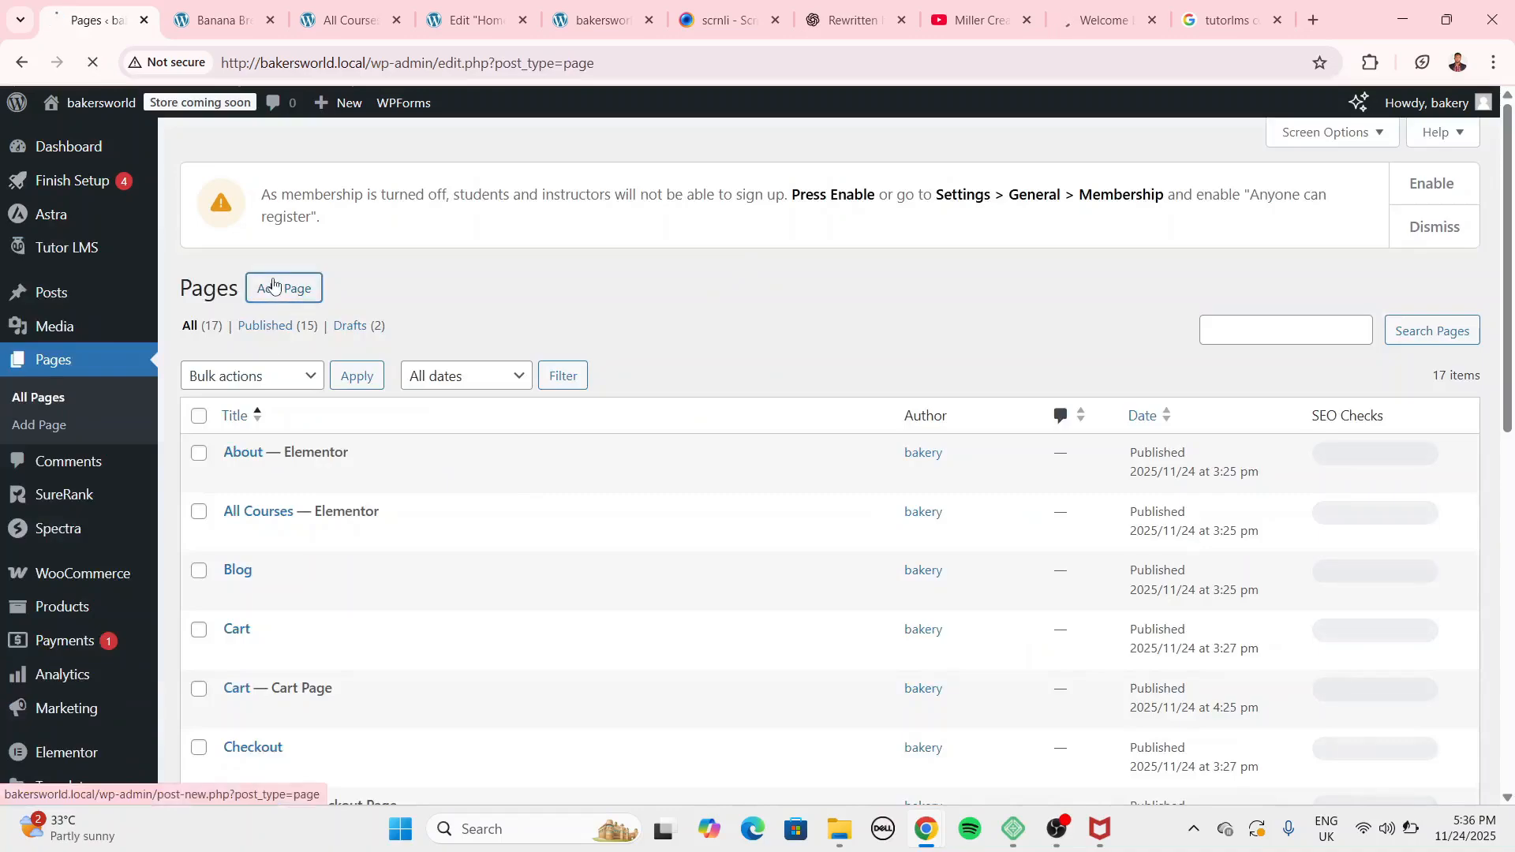
{"action": "left_click", "coordinate": [273, 287]}
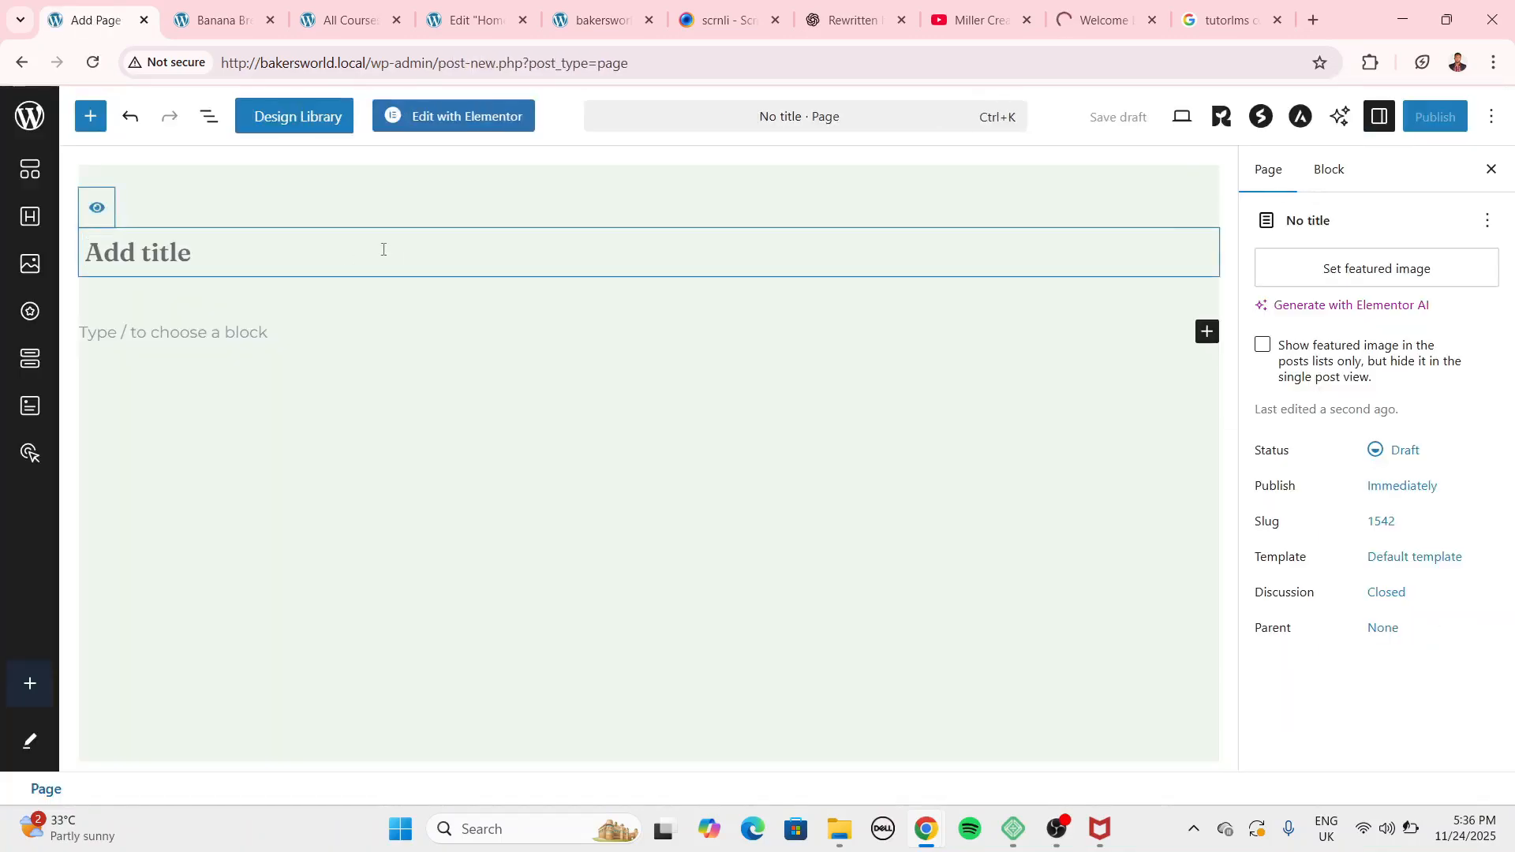
{"action": "type", "text": "Book Appointment"}
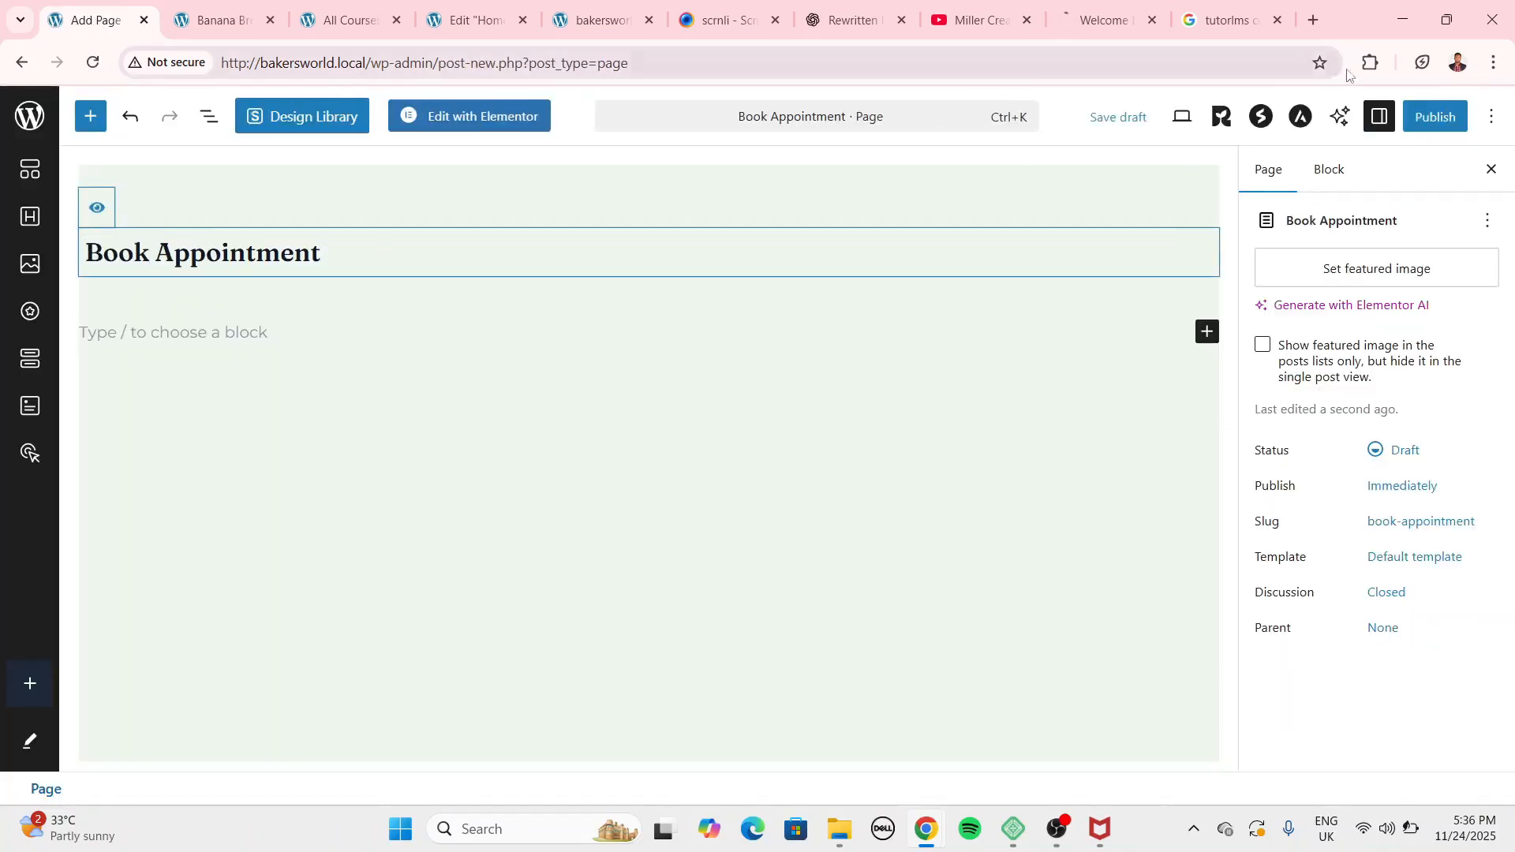
Publish the new Book Appointment page.
{"action": "left_click", "coordinate": [1435, 116]}
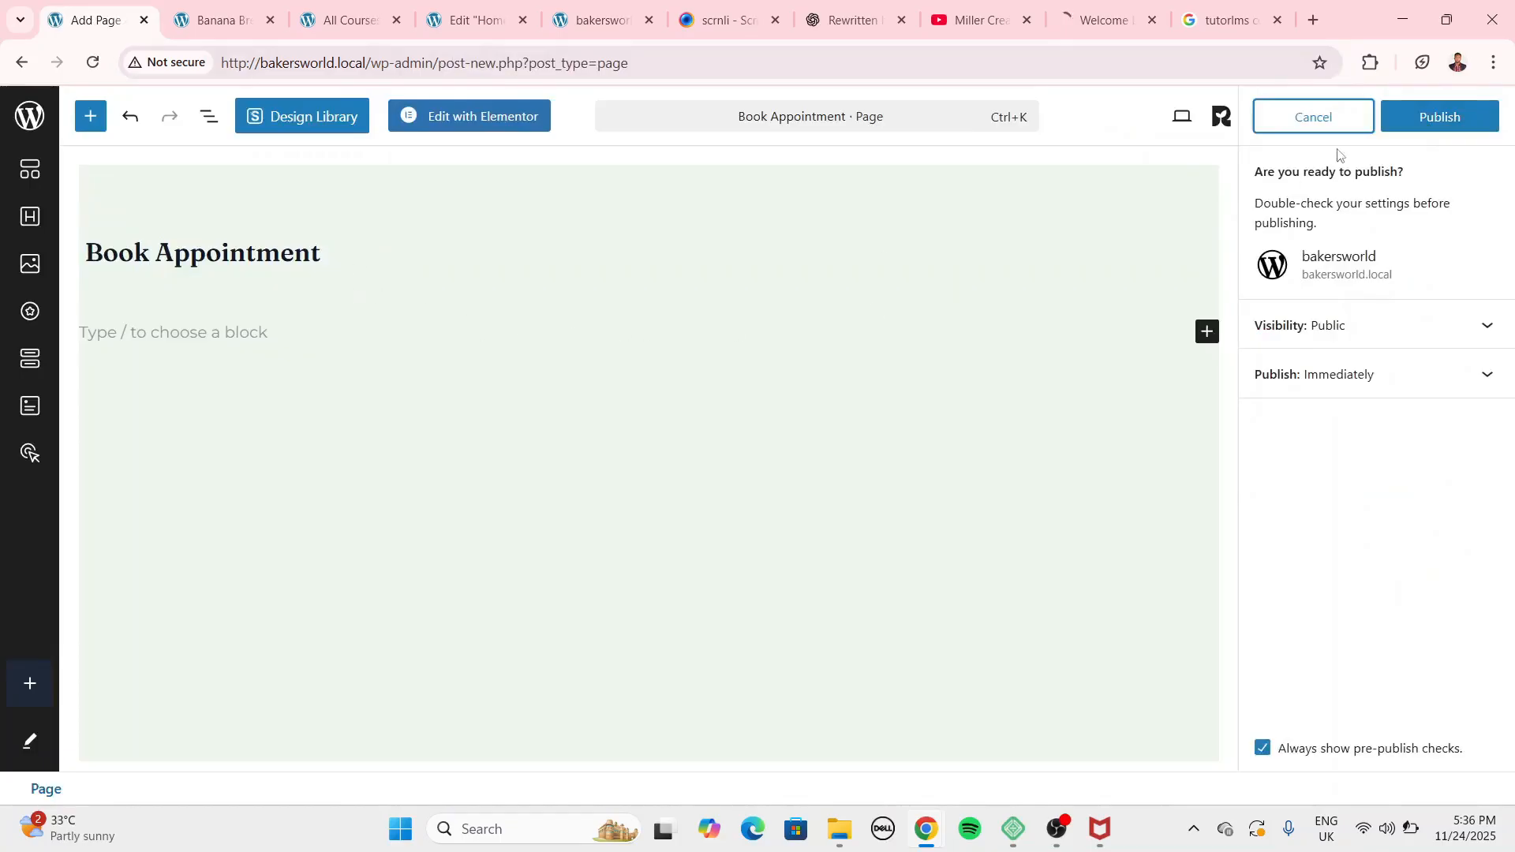
{"action": "left_click", "coordinate": [1437, 120]}
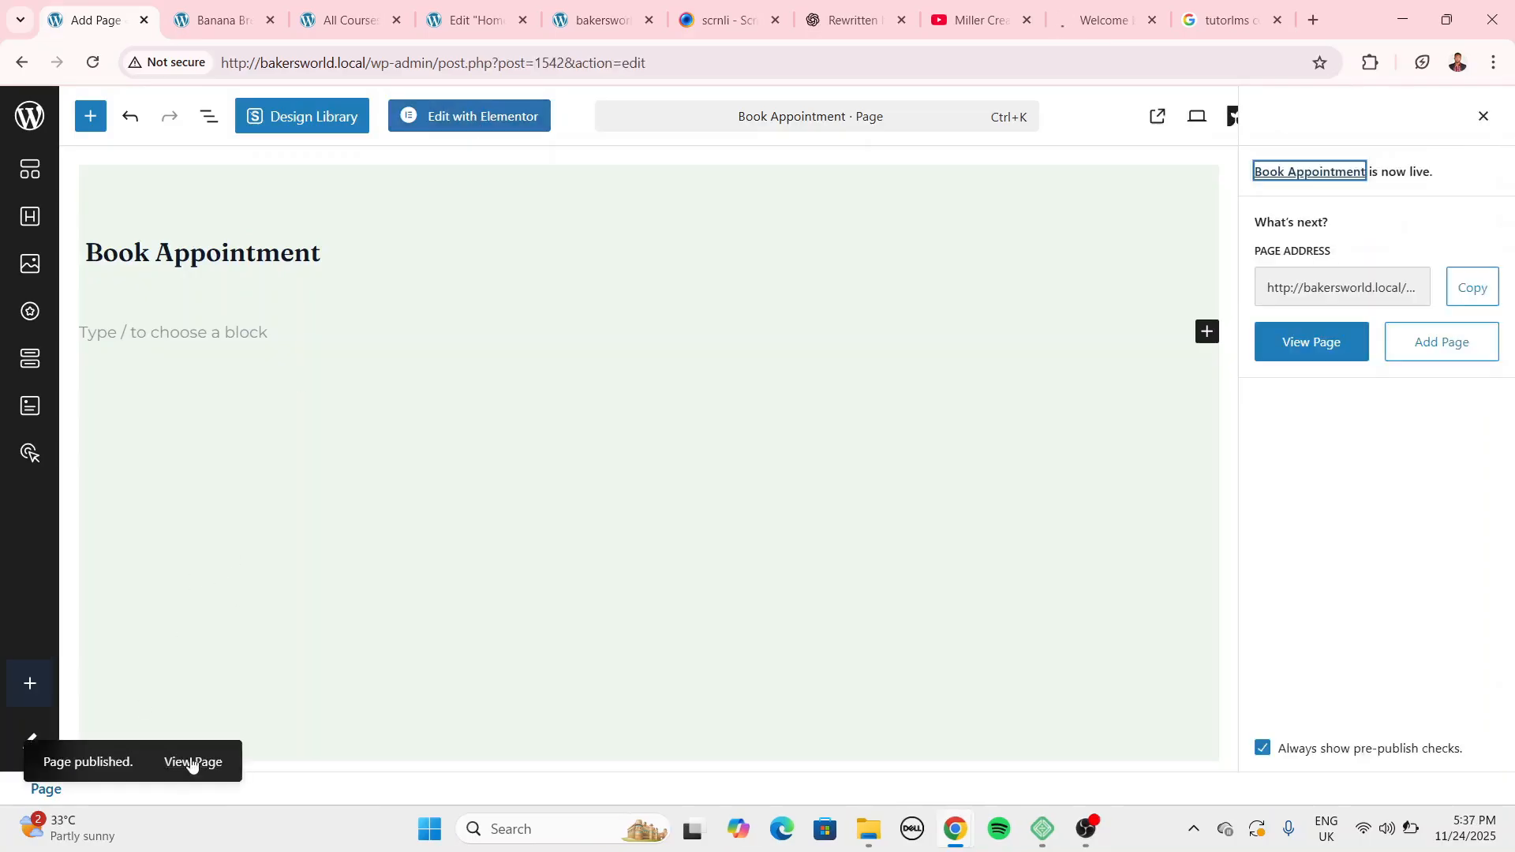
Reload the Home page in Elementor, link the hero section's Book Appointment button to the Book Appointment page, and publish the change.
{"action": "left_click", "coordinate": [348, 20]}
{"action": "left_click", "coordinate": [463, 21]}
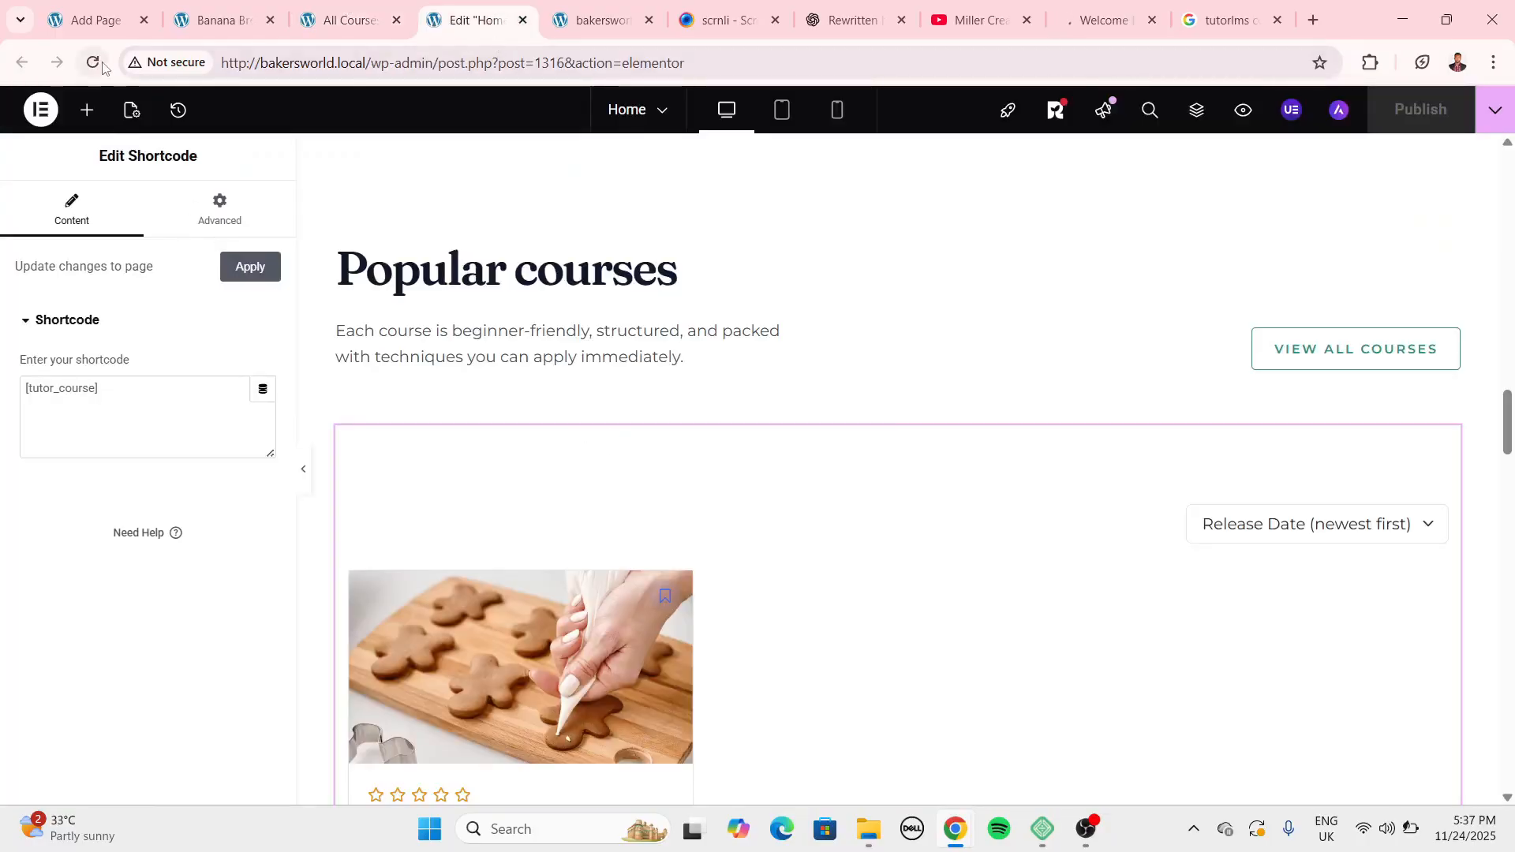
{"action": "scroll", "coordinate": [1322, 365], "scroll_direction": "down", "scroll_amount": 2}
{"action": "scroll", "coordinate": [1323, 367], "scroll_direction": "down", "scroll_amount": 2}
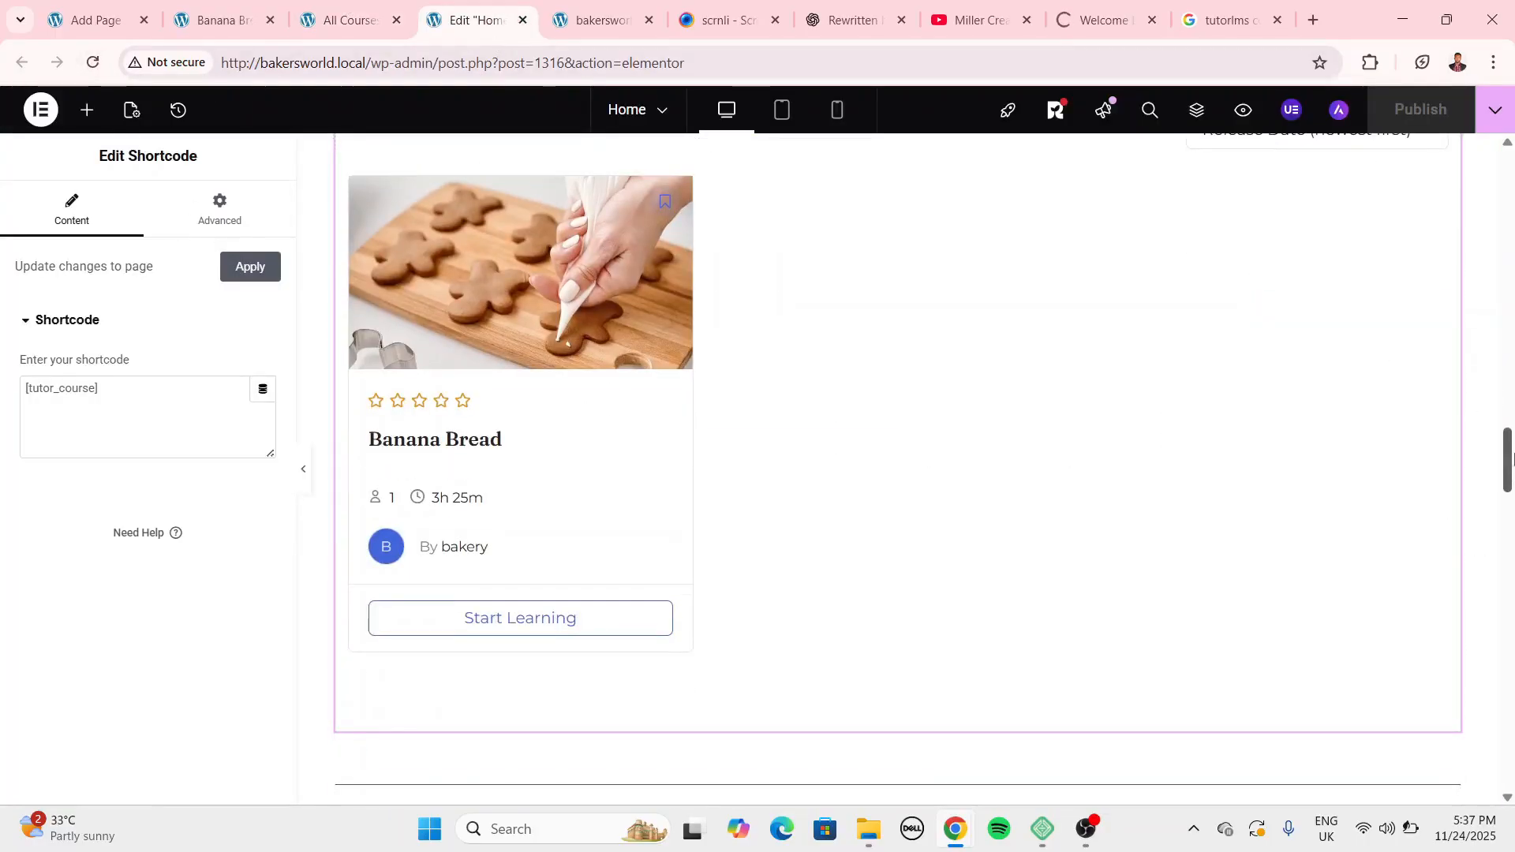
{"action": "left_click_drag", "start_coordinate": [1508, 465], "coordinate": [1510, 215]}
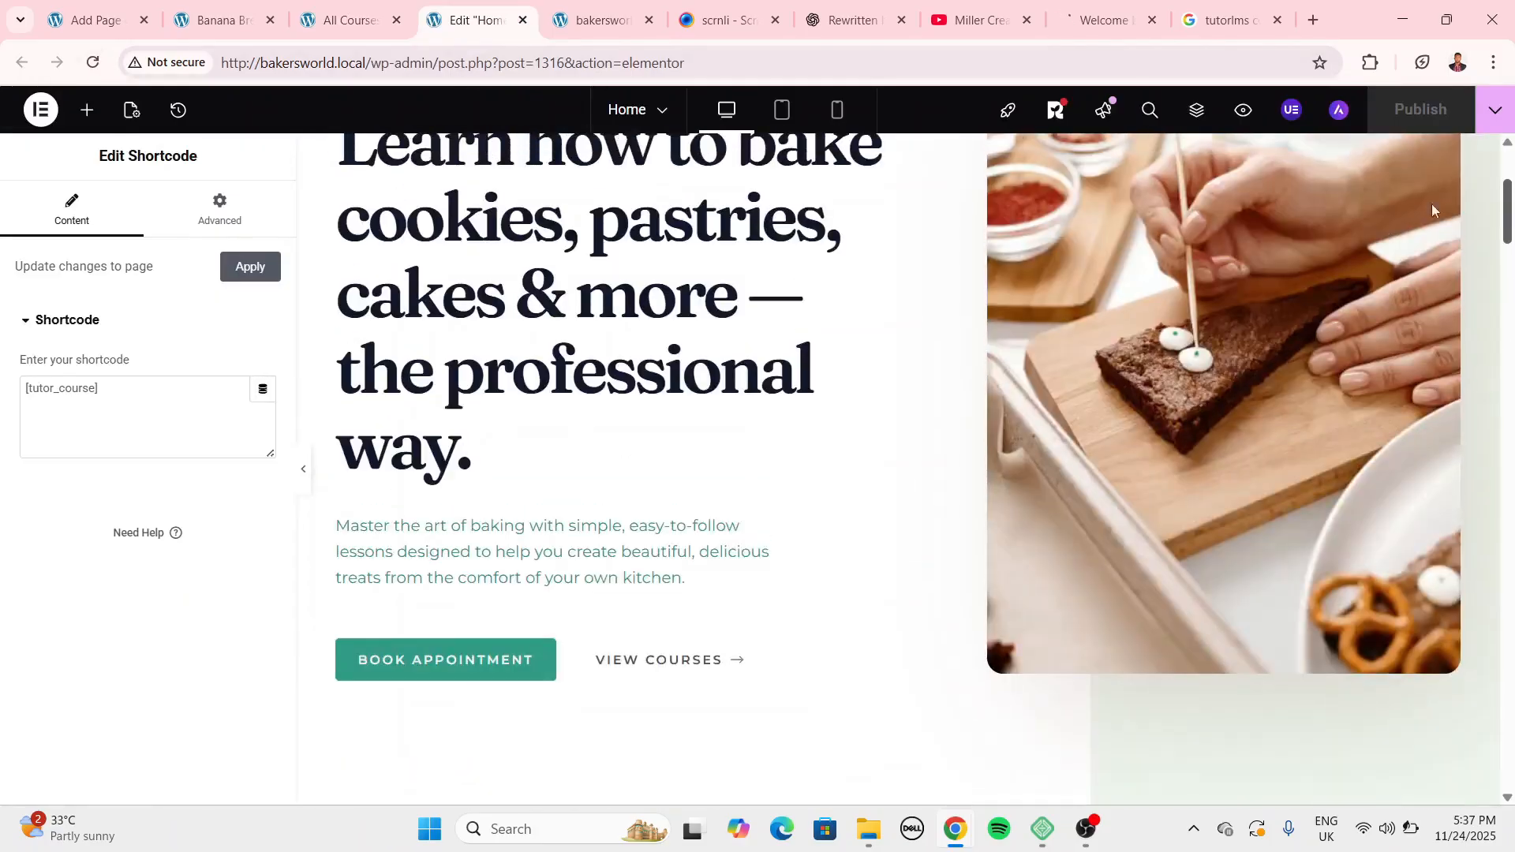
{"action": "left_click", "coordinate": [93, 63]}
{"action": "scroll", "coordinate": [575, 534], "scroll_direction": "down", "scroll_amount": 2}
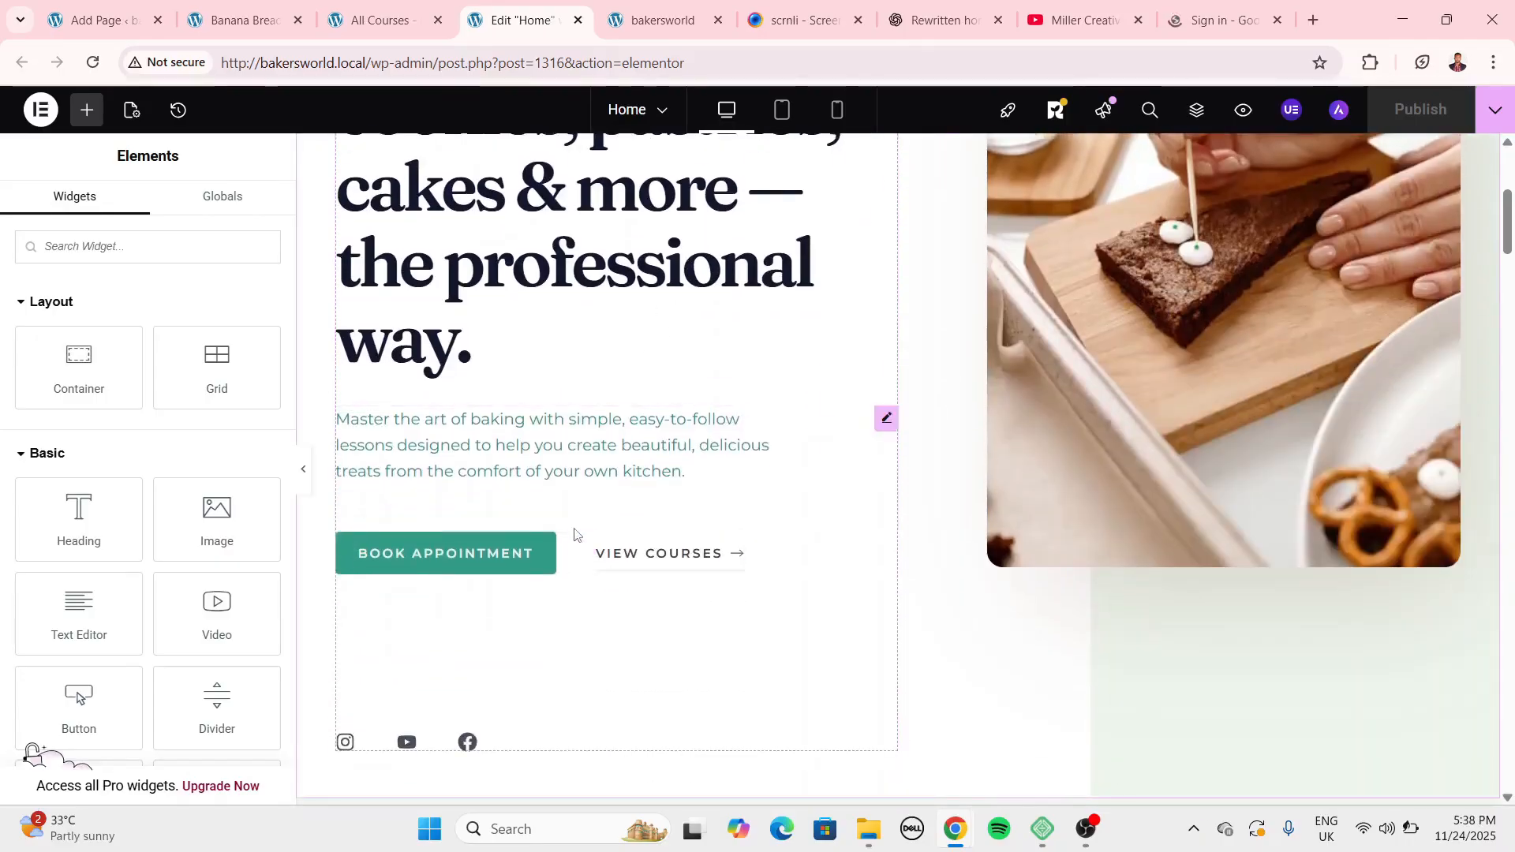
{"action": "left_click", "coordinate": [578, 545]}
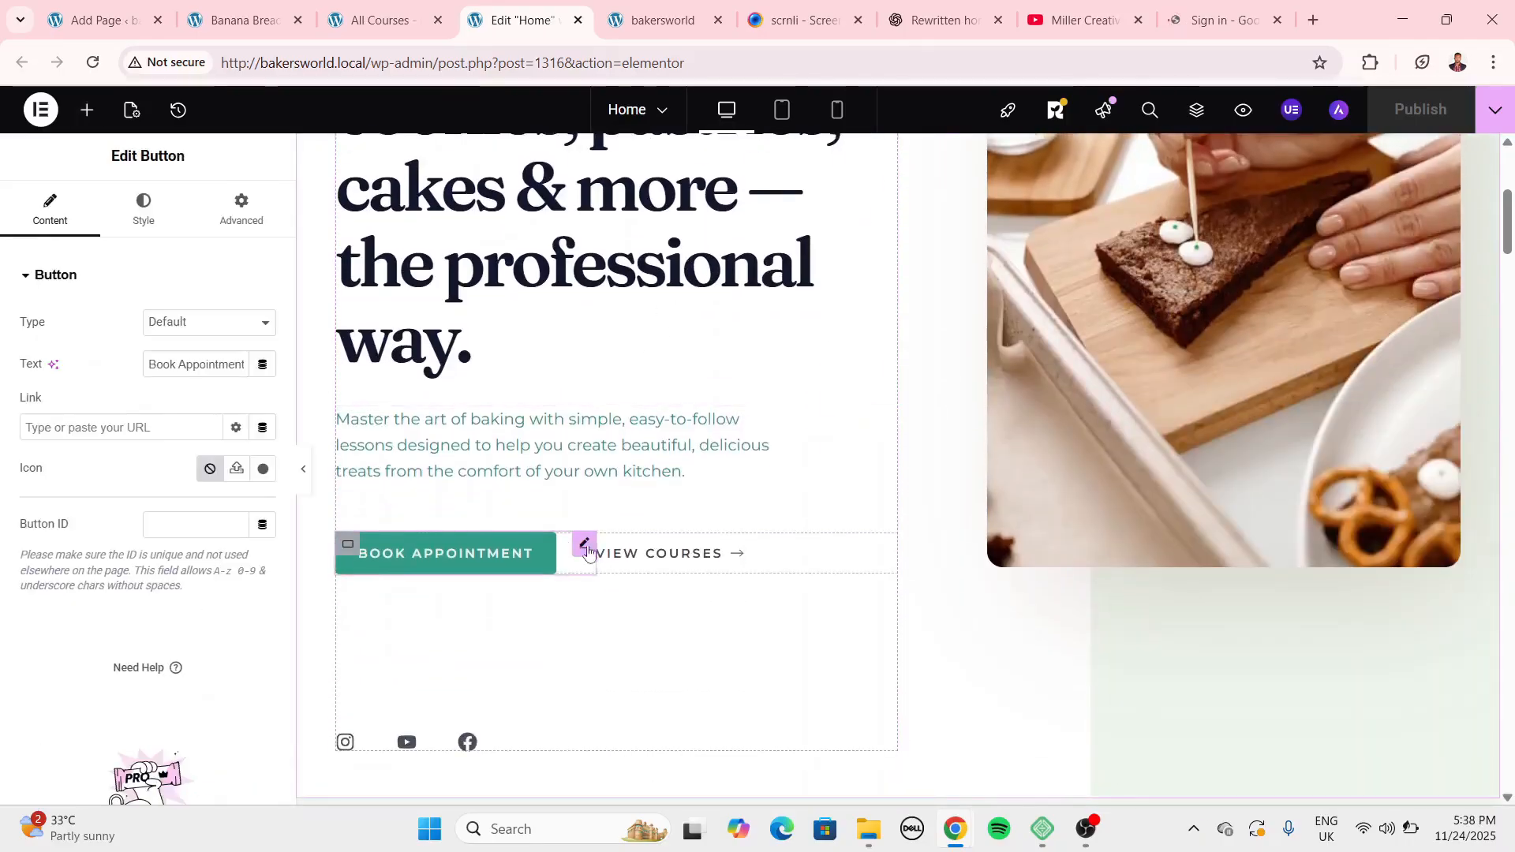
{"action": "left_click", "coordinate": [83, 427]}
{"action": "type", "text": "book"}
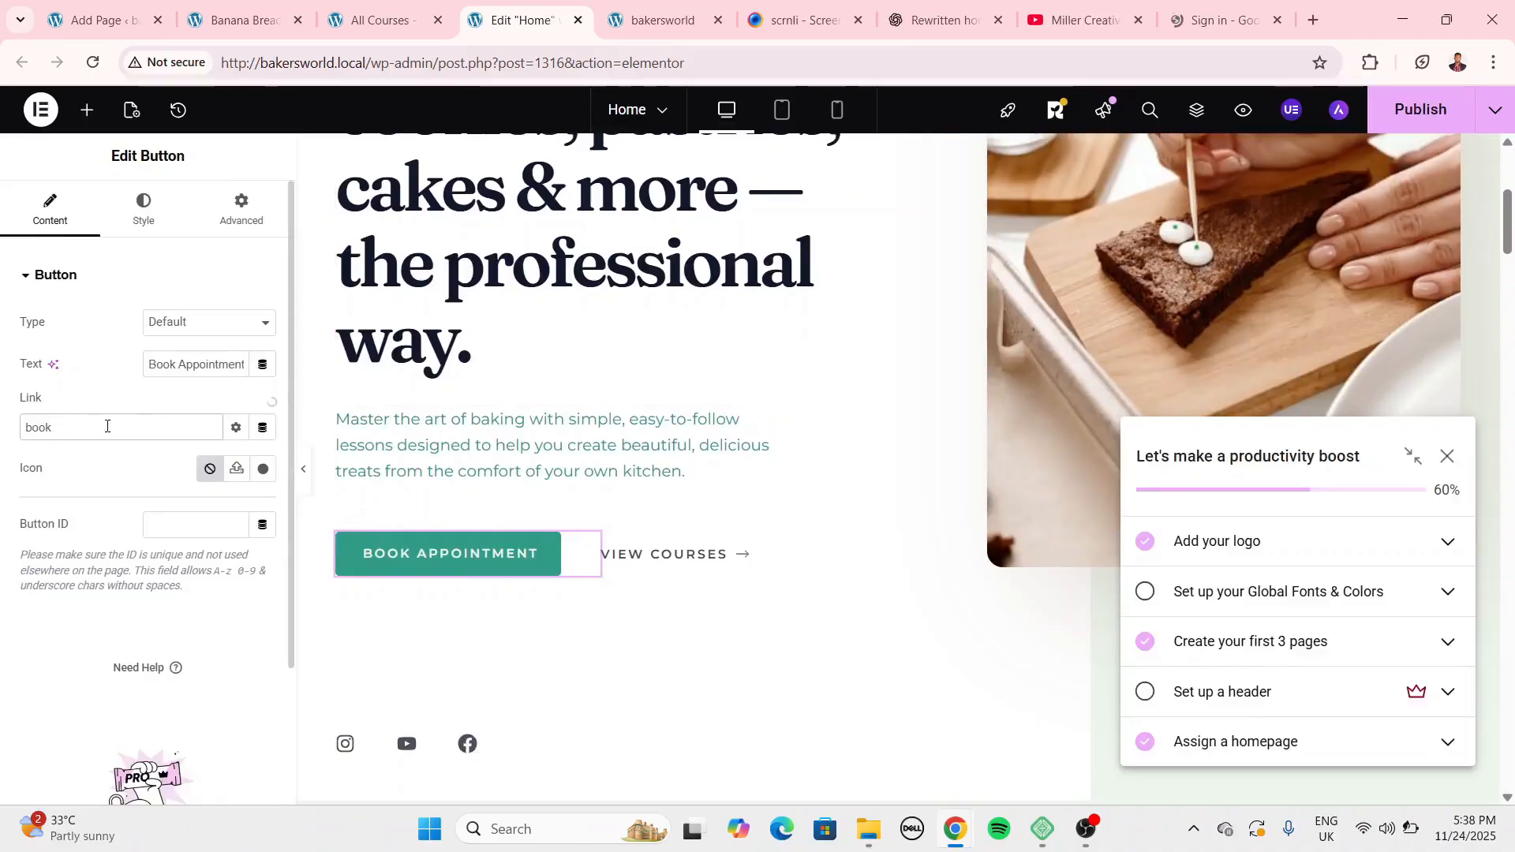
{"action": "left_click", "coordinate": [111, 457]}
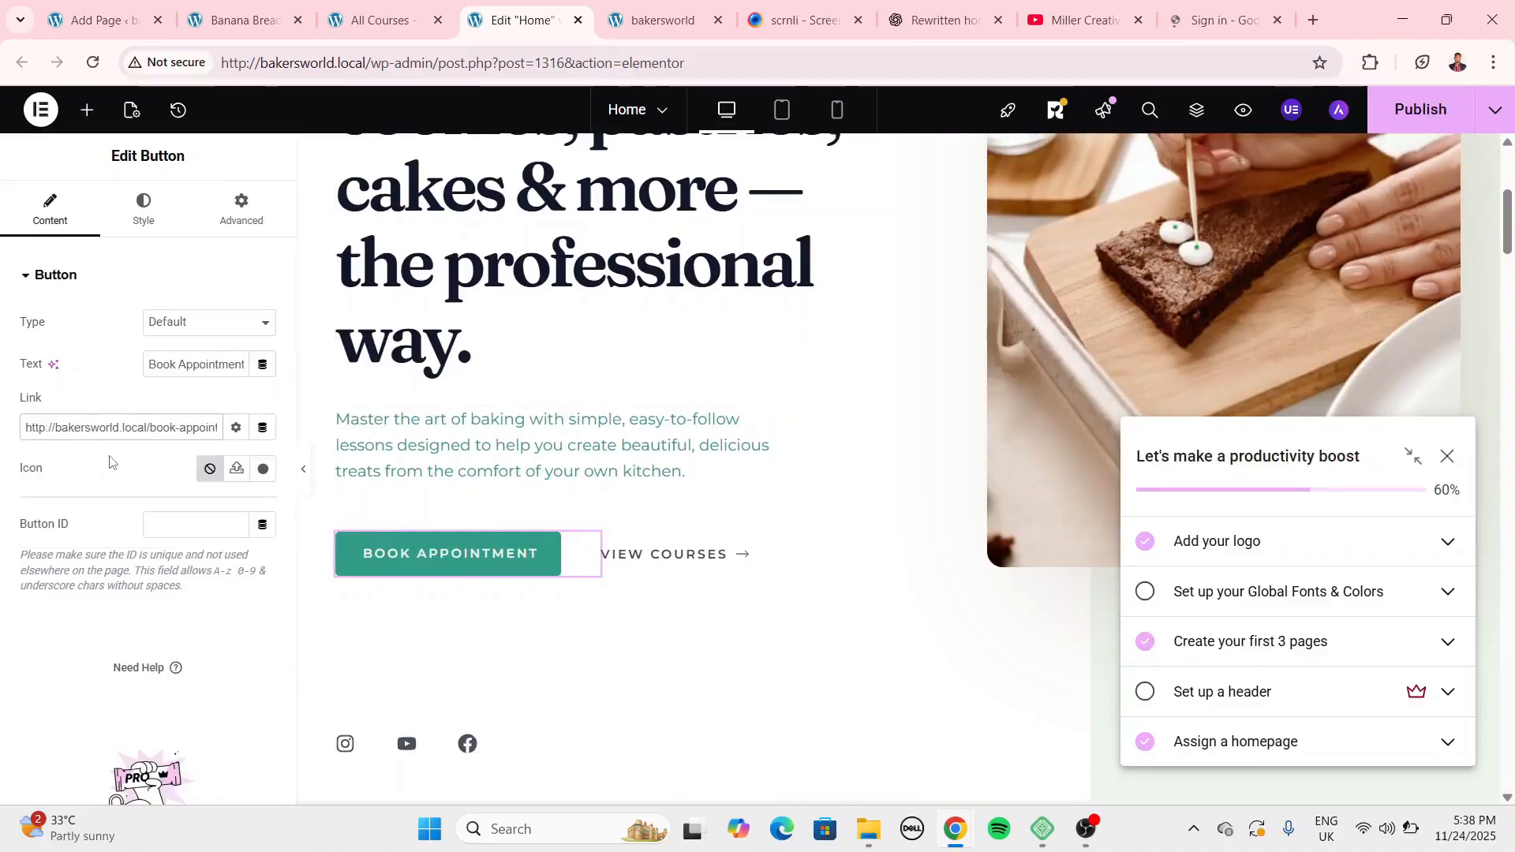
{"action": "left_click", "coordinate": [1410, 116]}
Return to the Book Appointment page and open it in Elementor.
{"action": "left_click", "coordinate": [111, 32]}
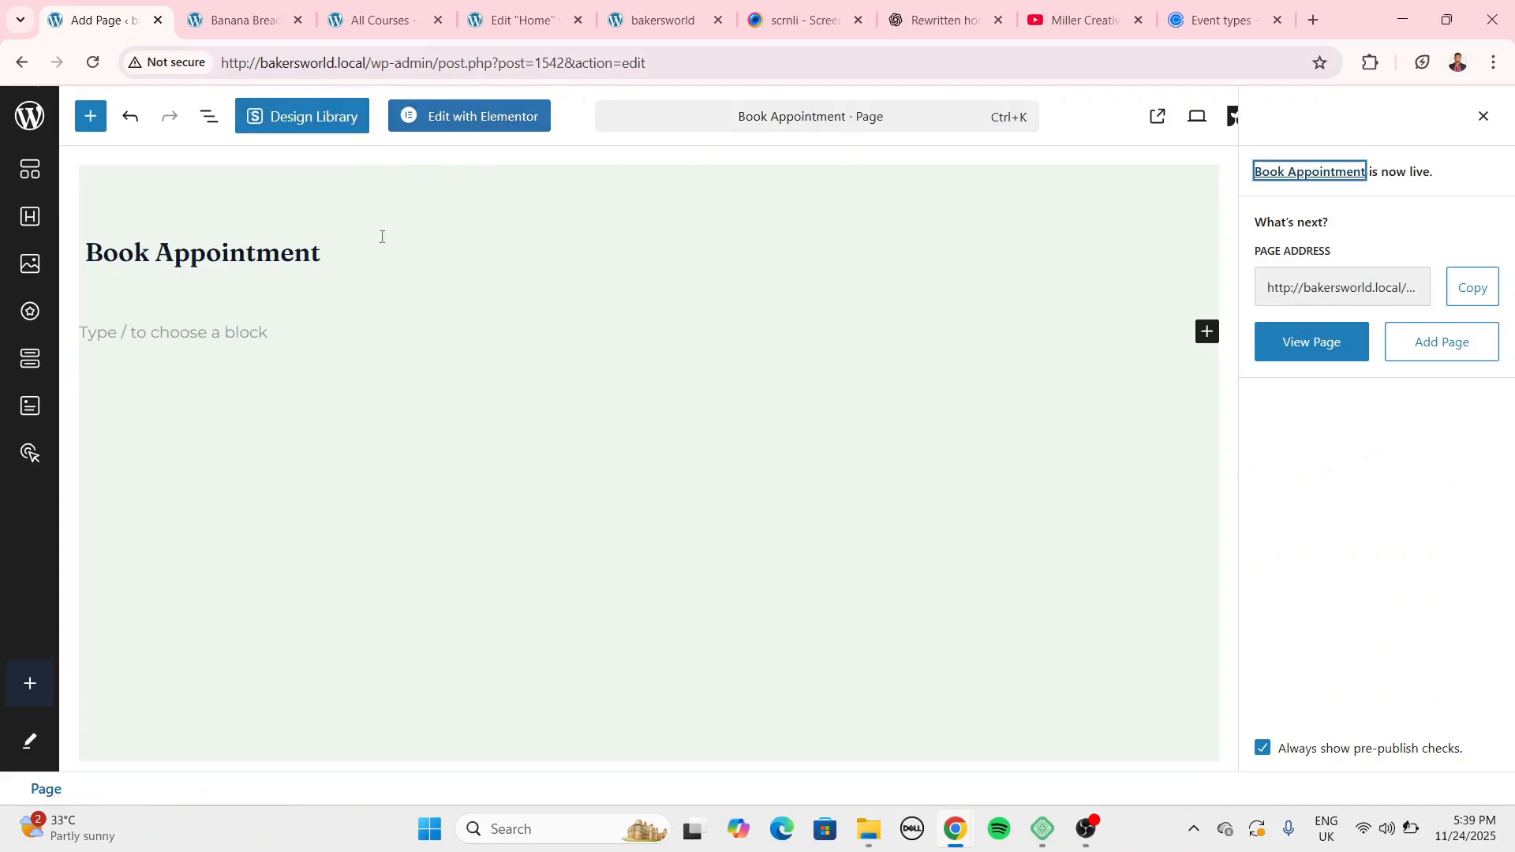
{"action": "left_click", "coordinate": [439, 129]}
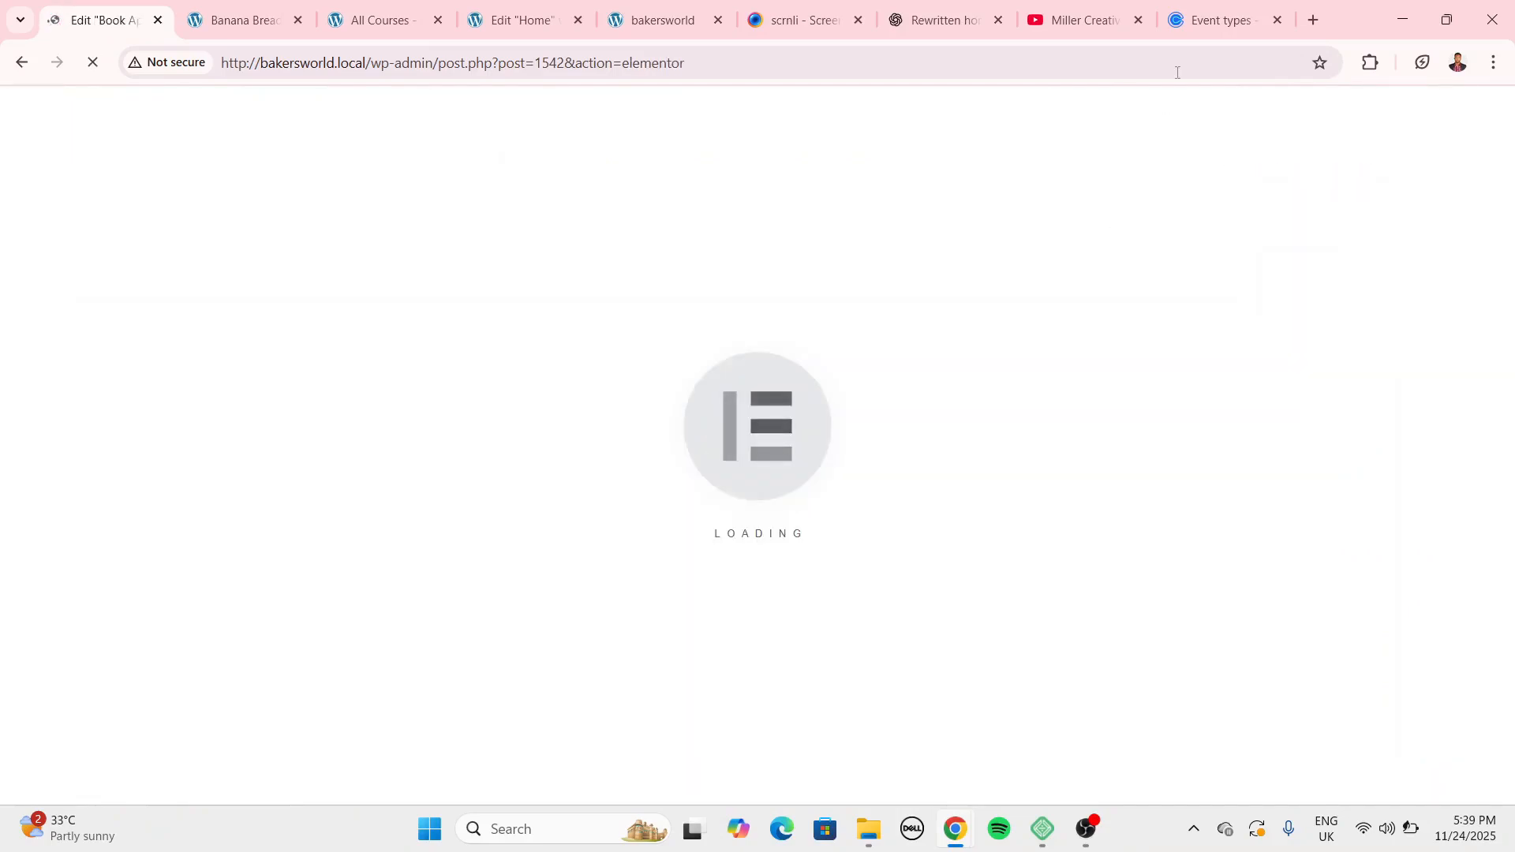
Switch to Calendly and create a one-on-one event type named "Consultancy" with Google Meet as its location.
{"action": "left_click", "coordinate": [1219, 18]}
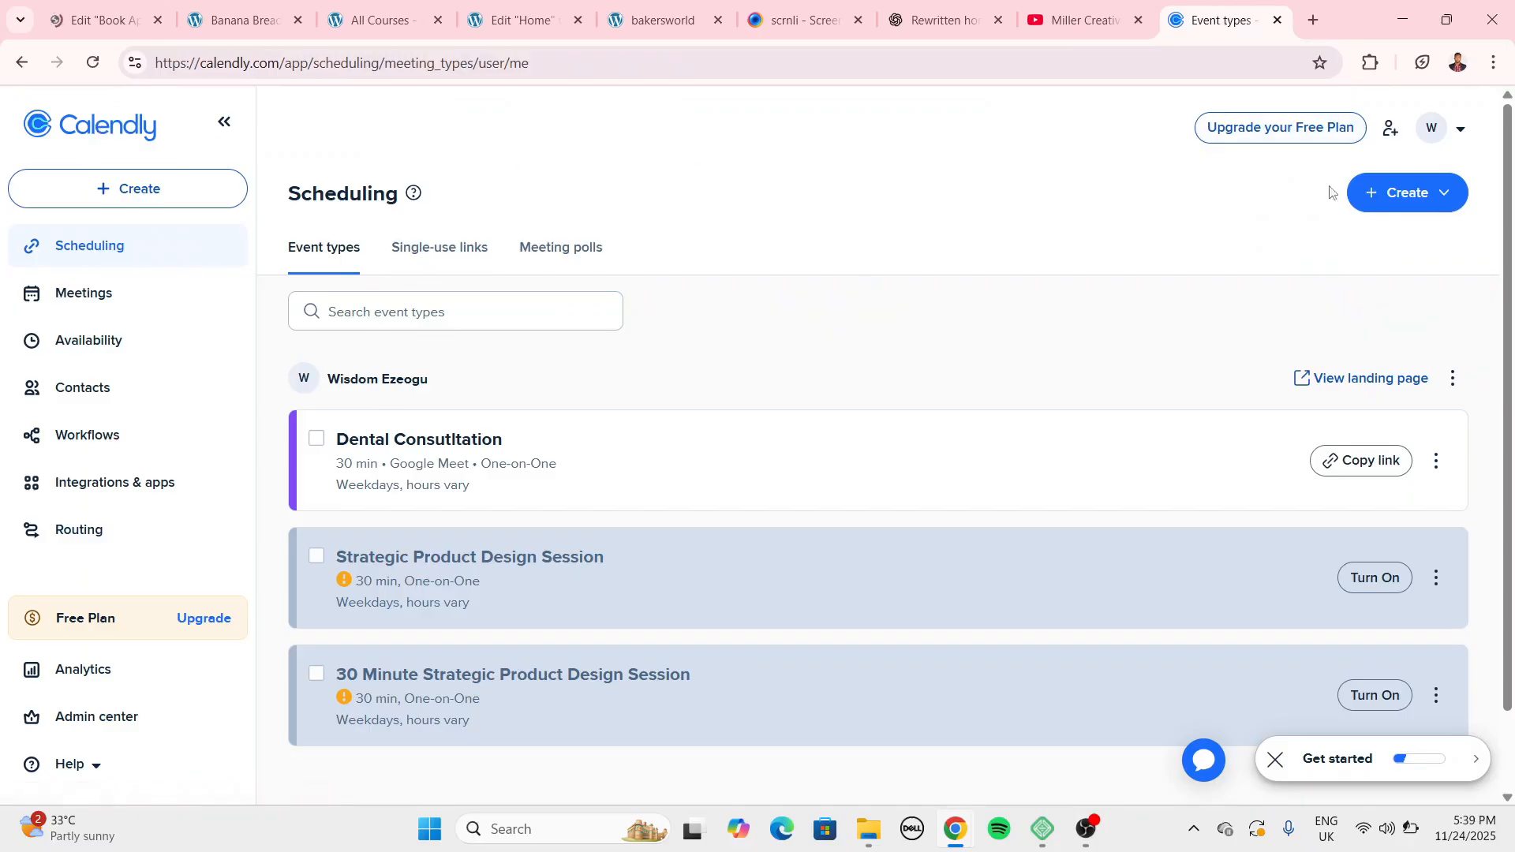
{"action": "left_click", "coordinate": [1438, 204]}
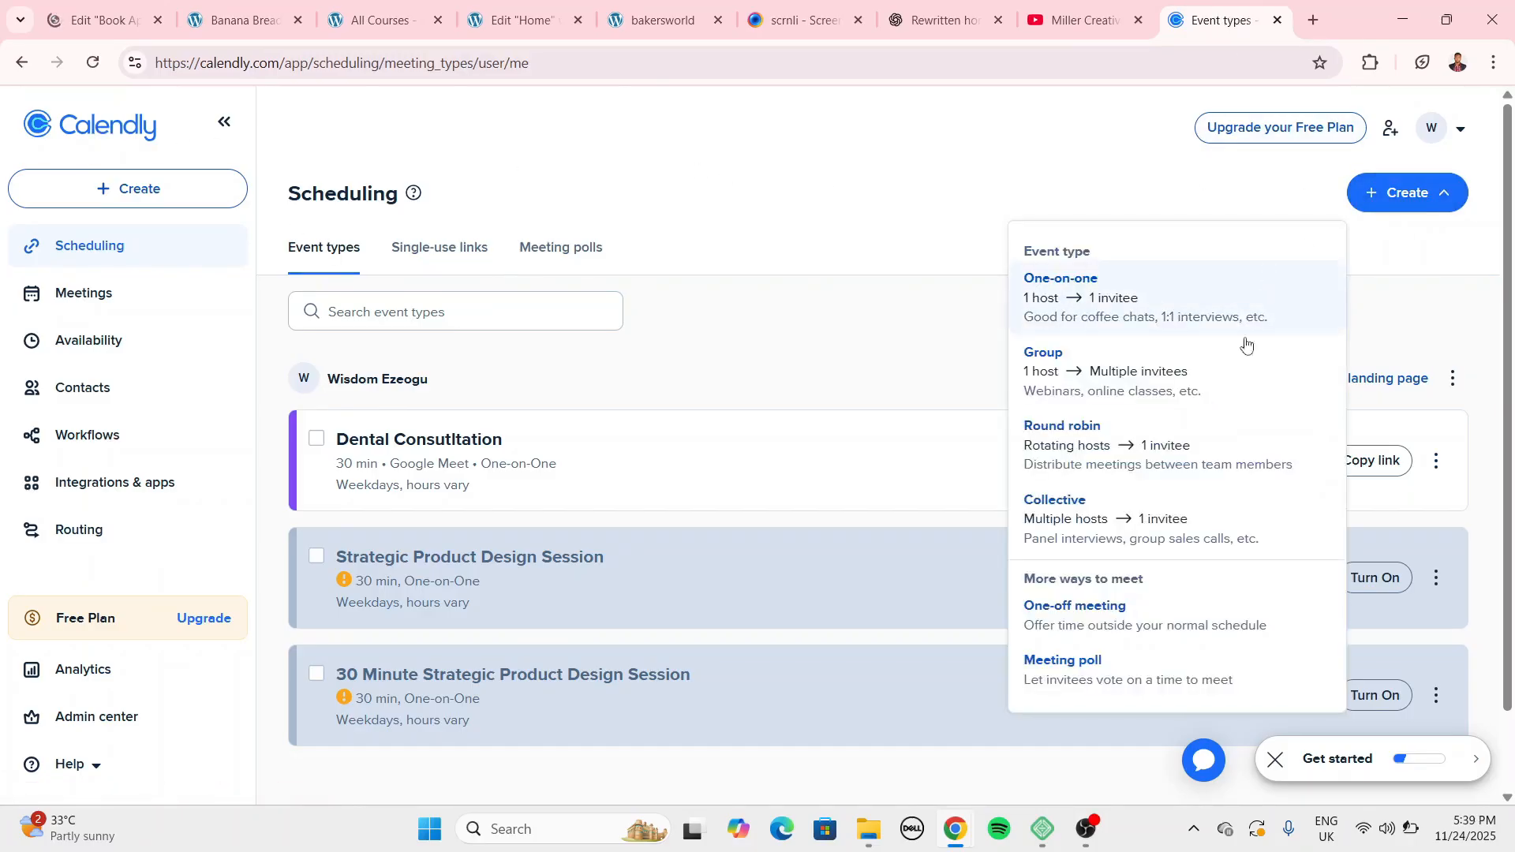
{"action": "left_click", "coordinate": [1080, 284]}
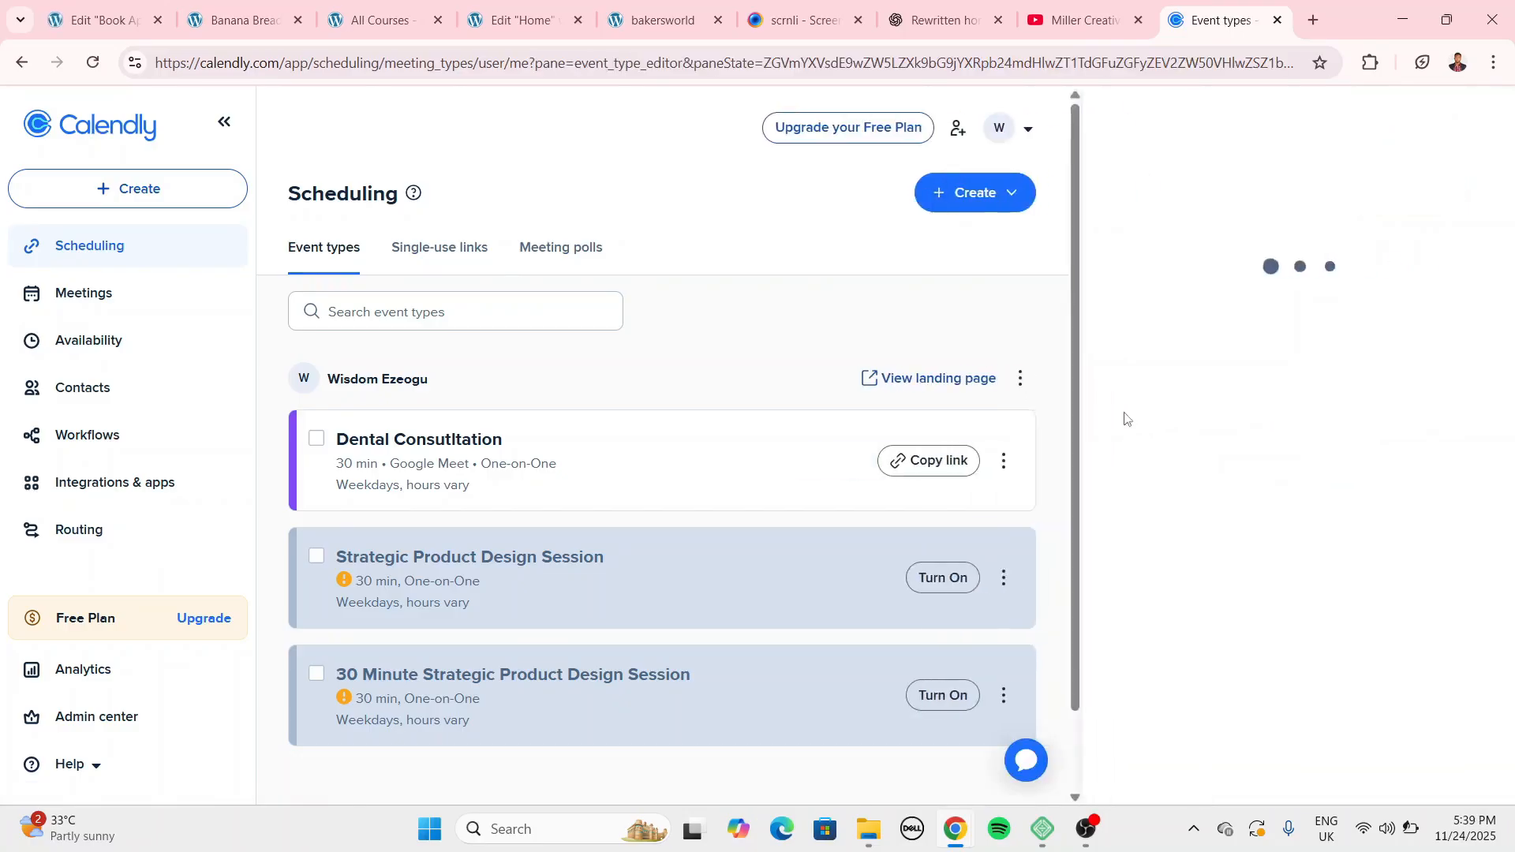
{"action": "type", "text": "Consultancy"}
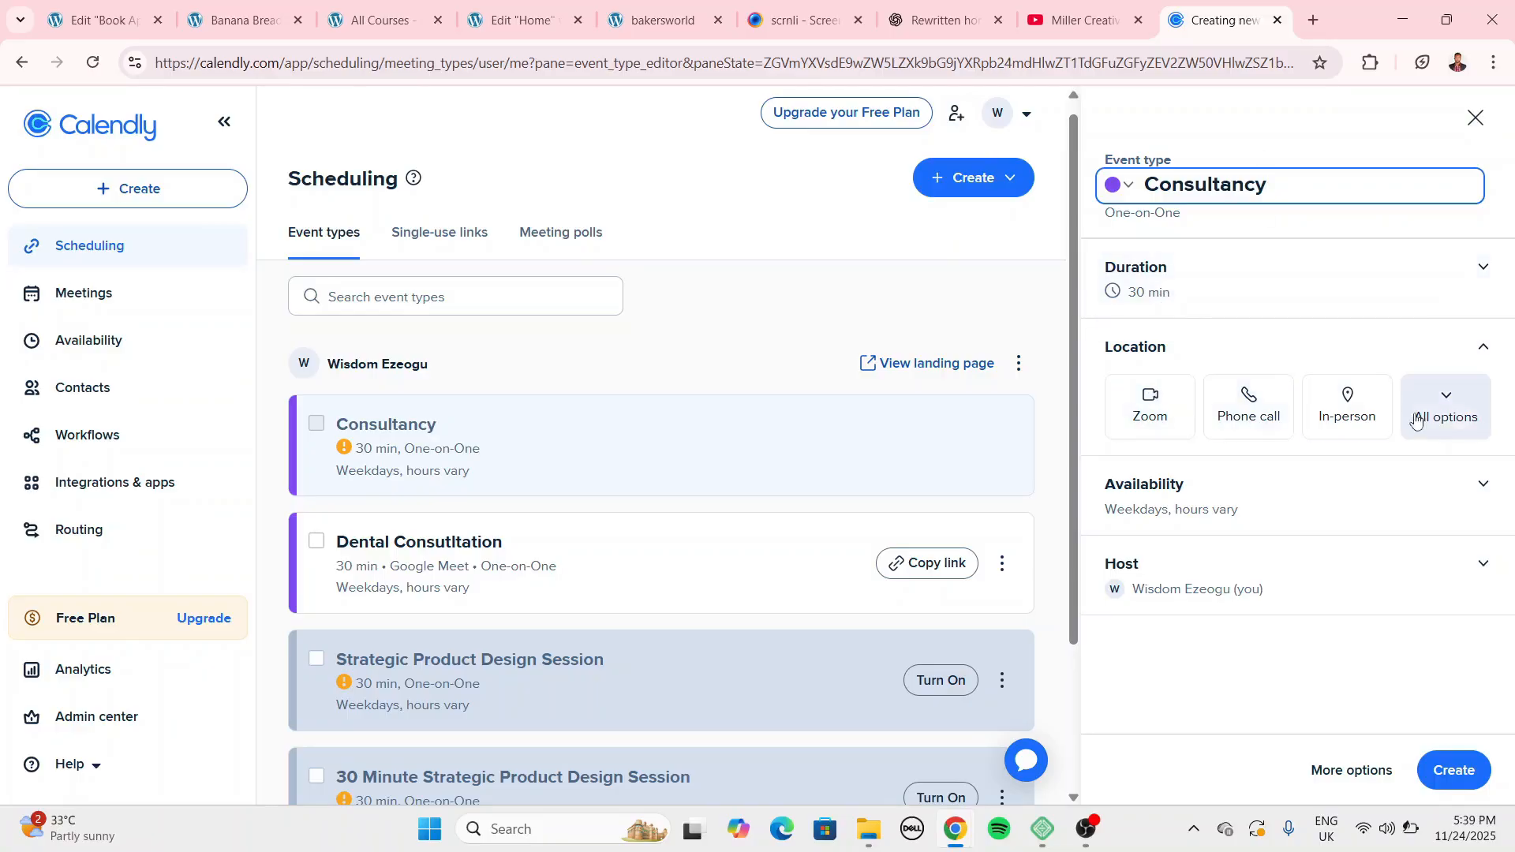
{"action": "left_click", "coordinate": [1448, 410]}
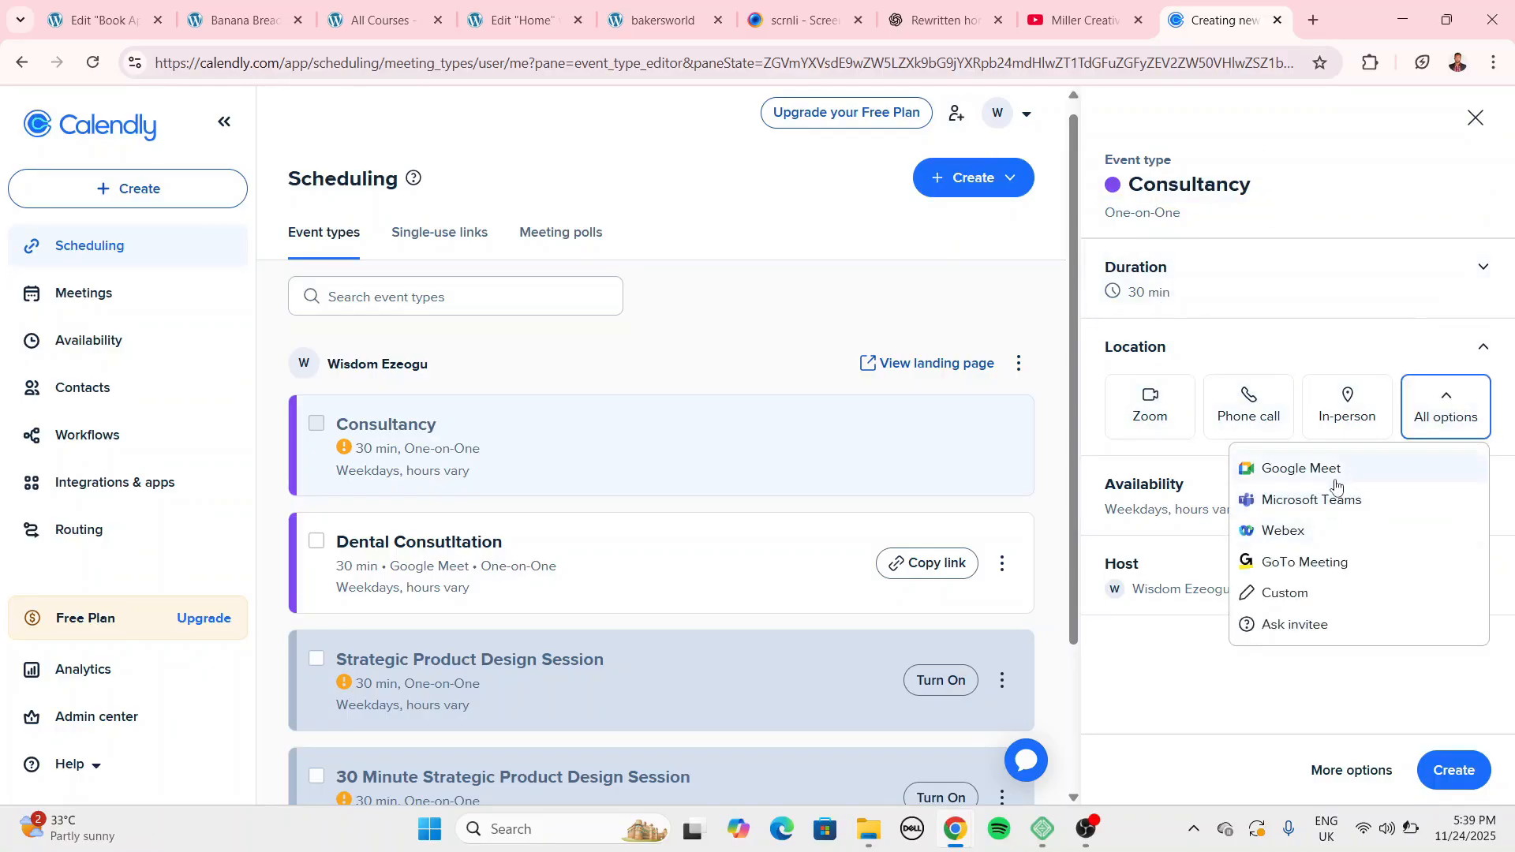
{"action": "left_click", "coordinate": [1337, 469]}
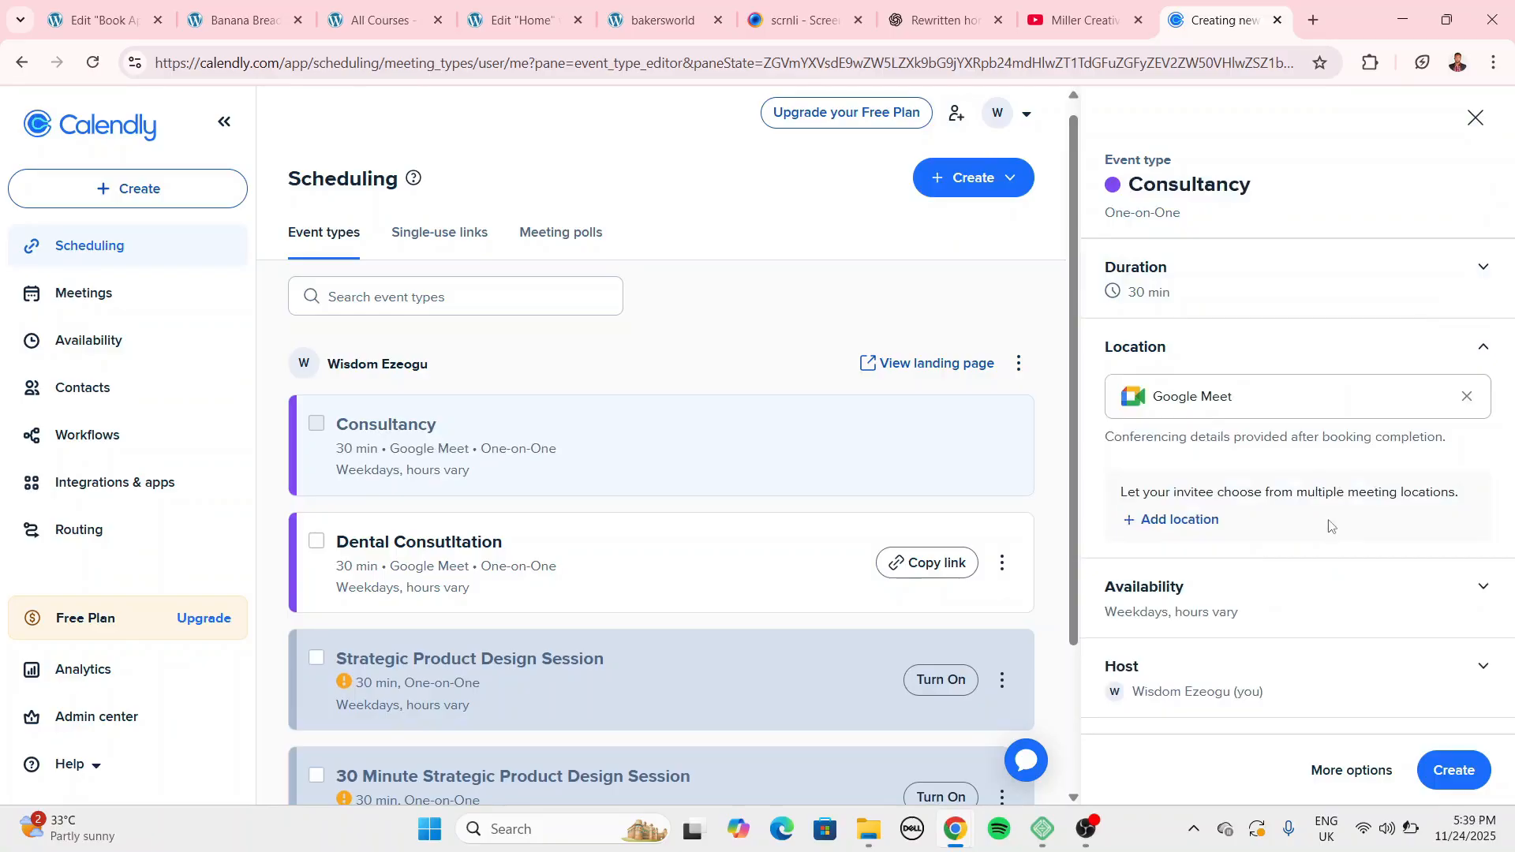
{"action": "left_click", "coordinate": [1454, 770]}
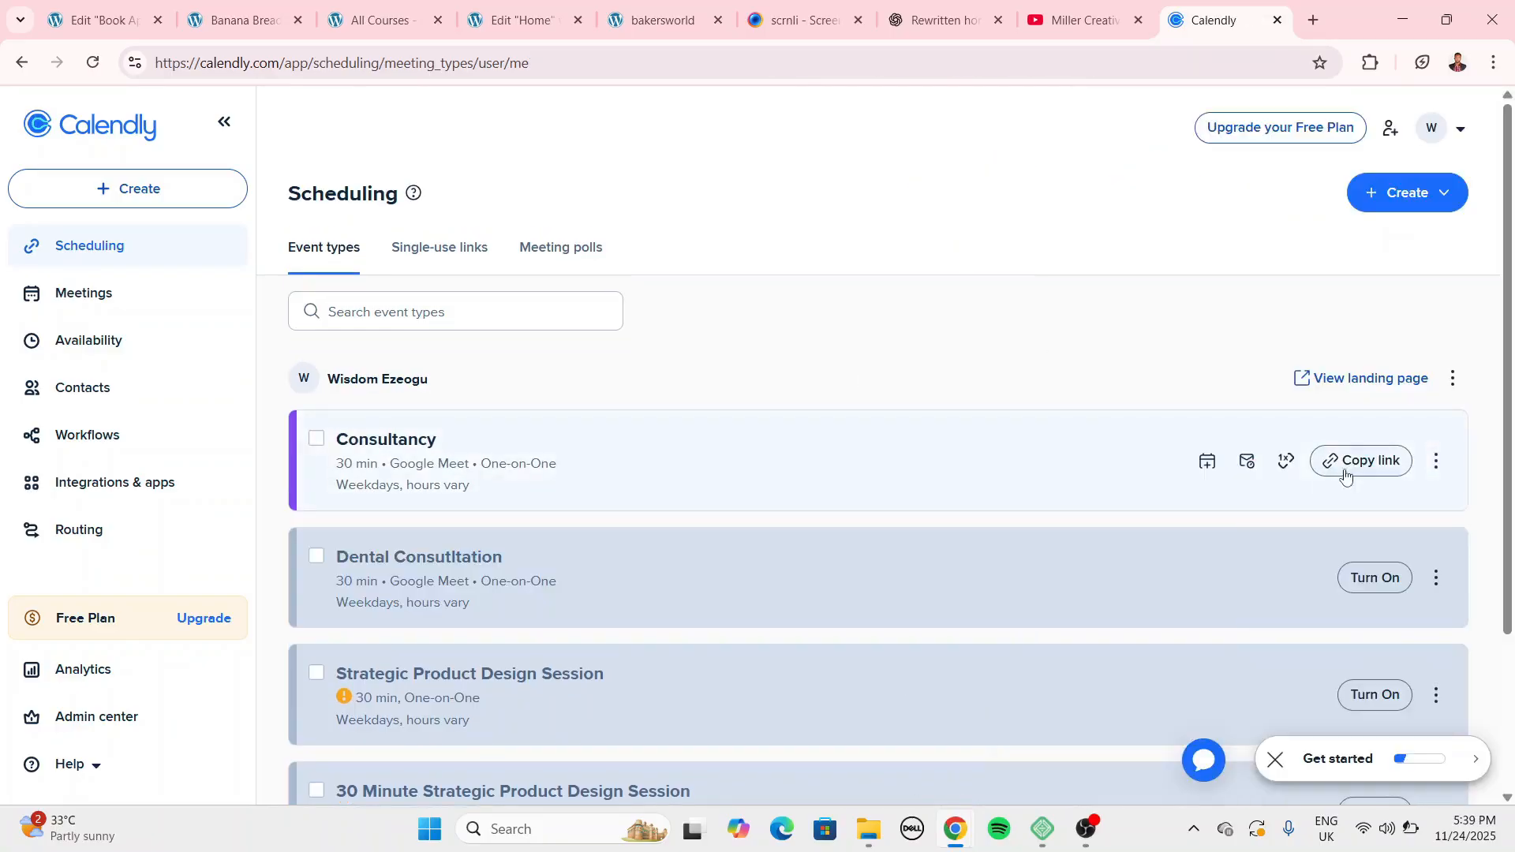
Generate an inline website embed for the Consultancy event and copy its embed code.
{"action": "left_click", "coordinate": [1435, 464]}
{"action": "left_click", "coordinate": [1362, 599]}
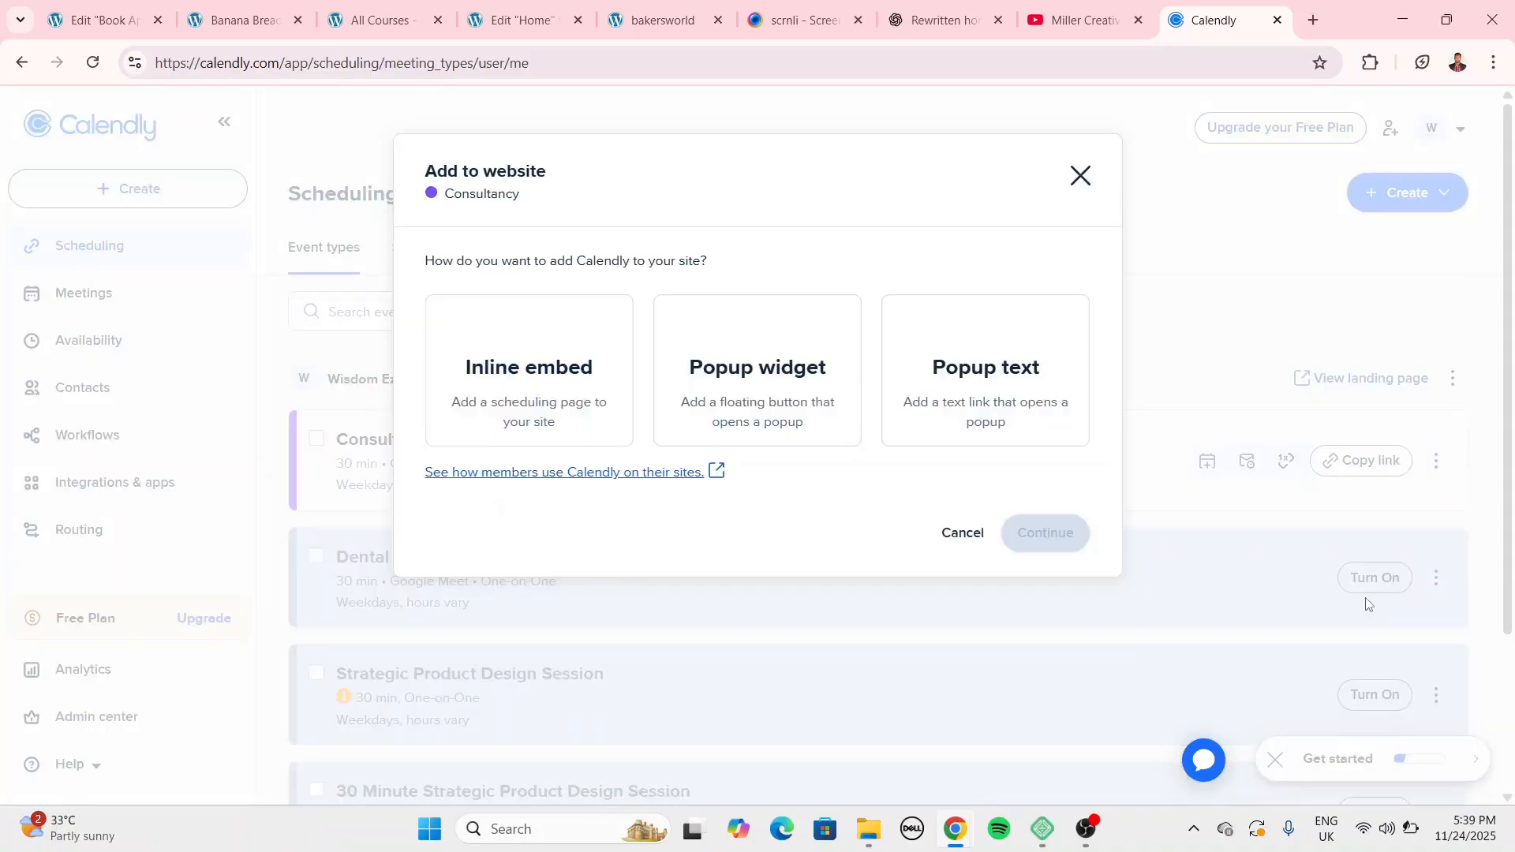
{"action": "left_click", "coordinate": [518, 366]}
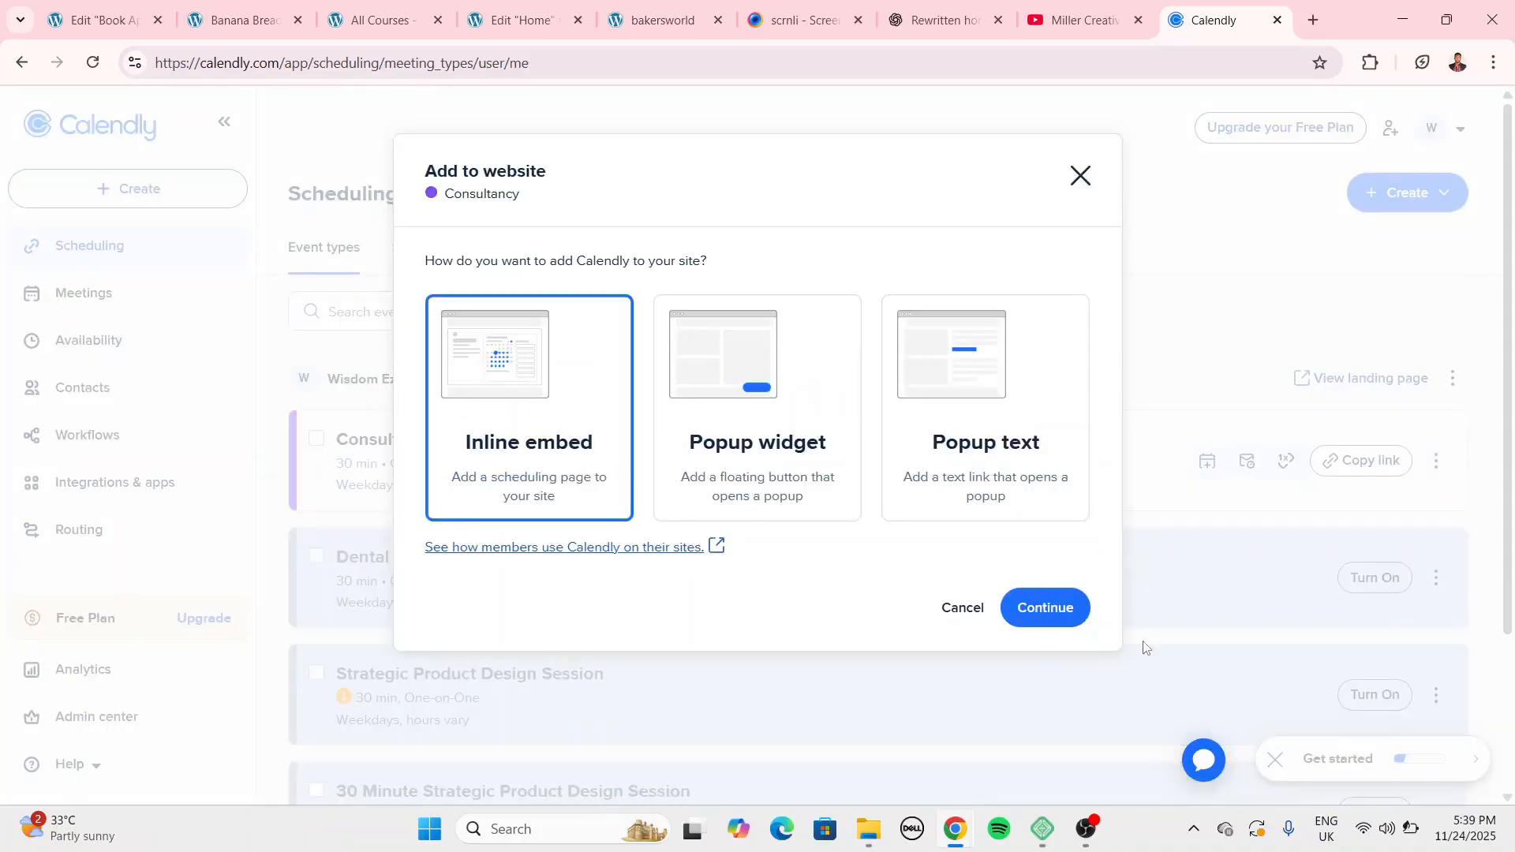
{"action": "left_click", "coordinate": [1049, 609]}
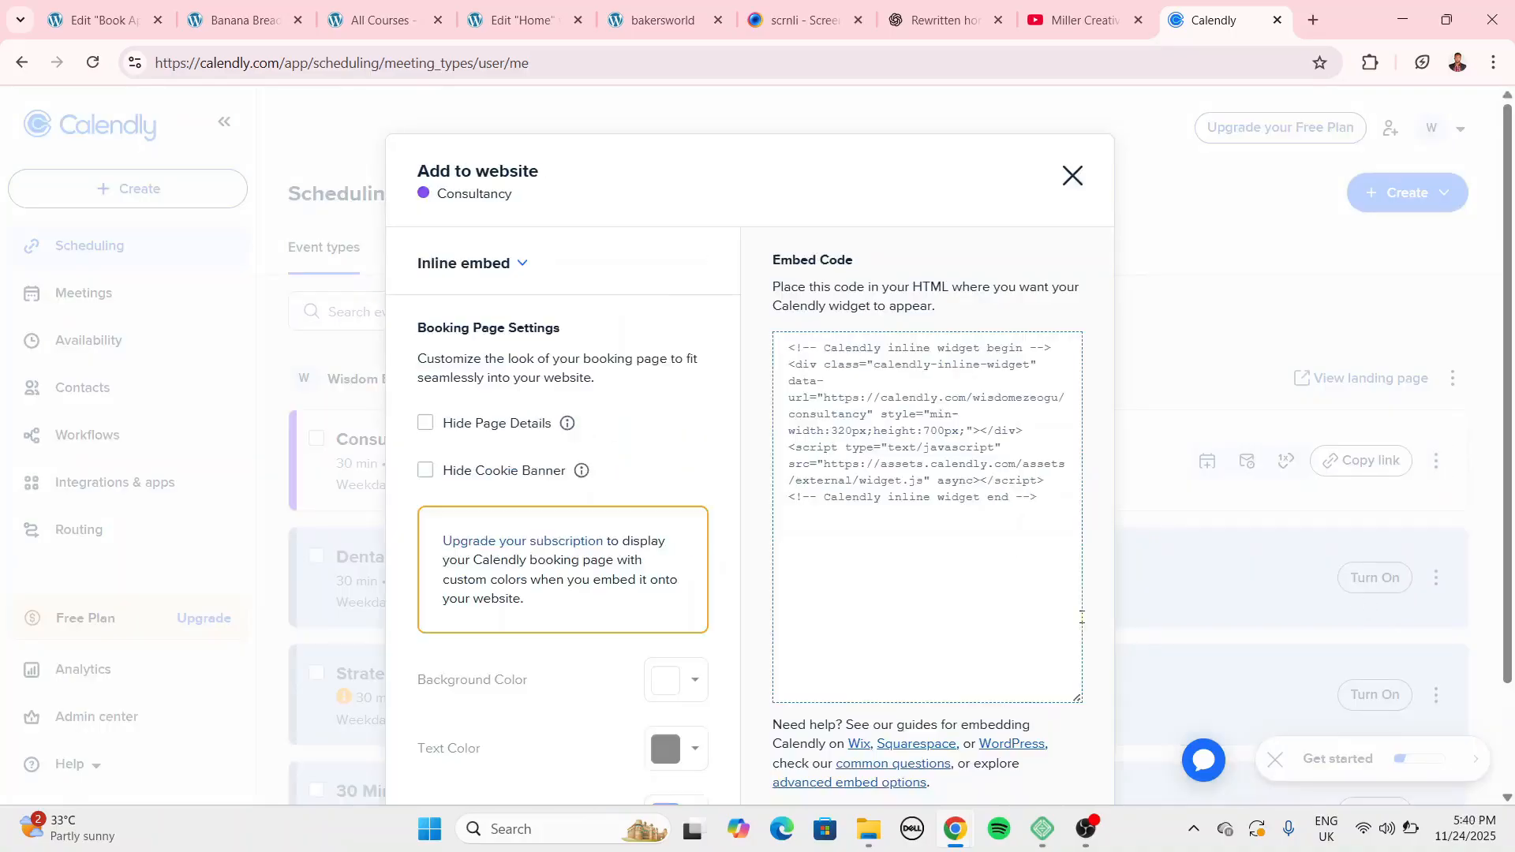
{"action": "left_click", "coordinate": [911, 422]}
{"action": "triple_click", "coordinate": [919, 394]}
{"action": "left_click", "coordinate": [919, 395]}
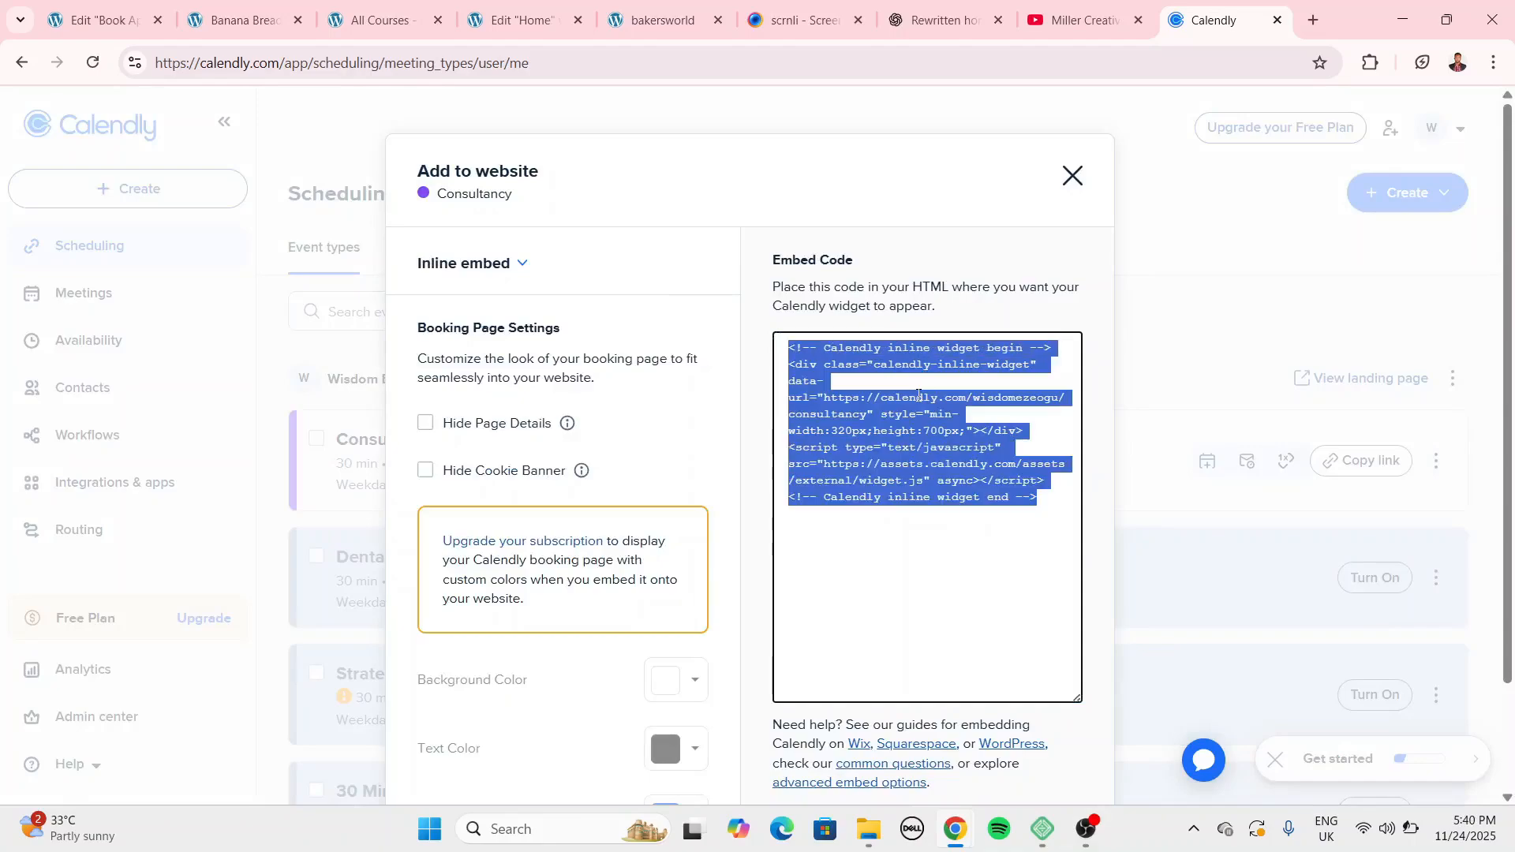
{"action": "scroll", "coordinate": [912, 429], "scroll_direction": "down", "scroll_amount": 2}
{"action": "left_click", "coordinate": [1053, 714]}
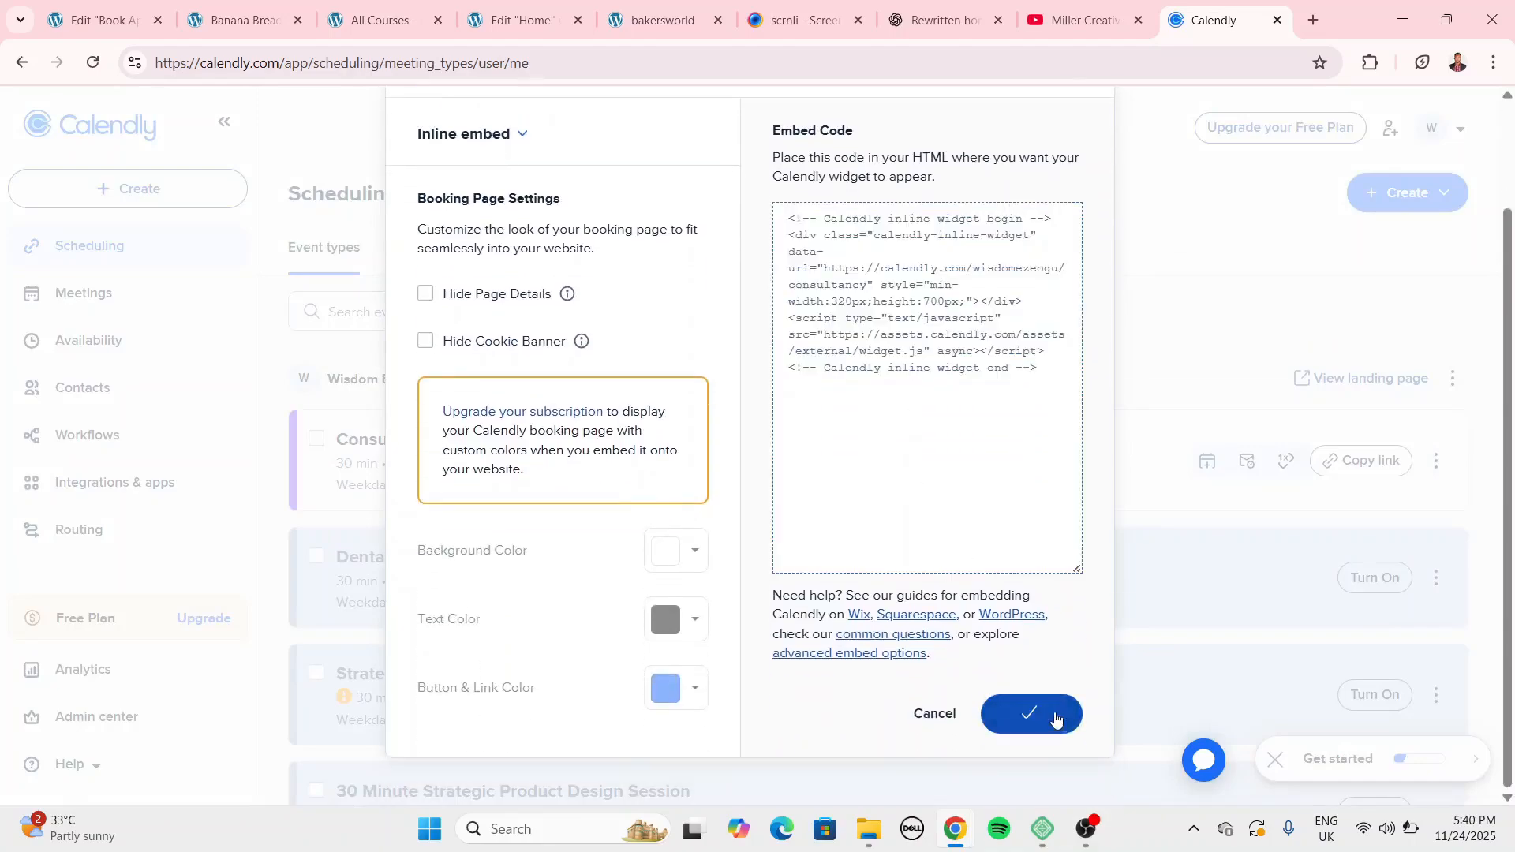
Switch back to the Book Appointment page in Elementor and add a single-column flexbox container.
{"action": "left_click", "coordinate": [101, 20]}
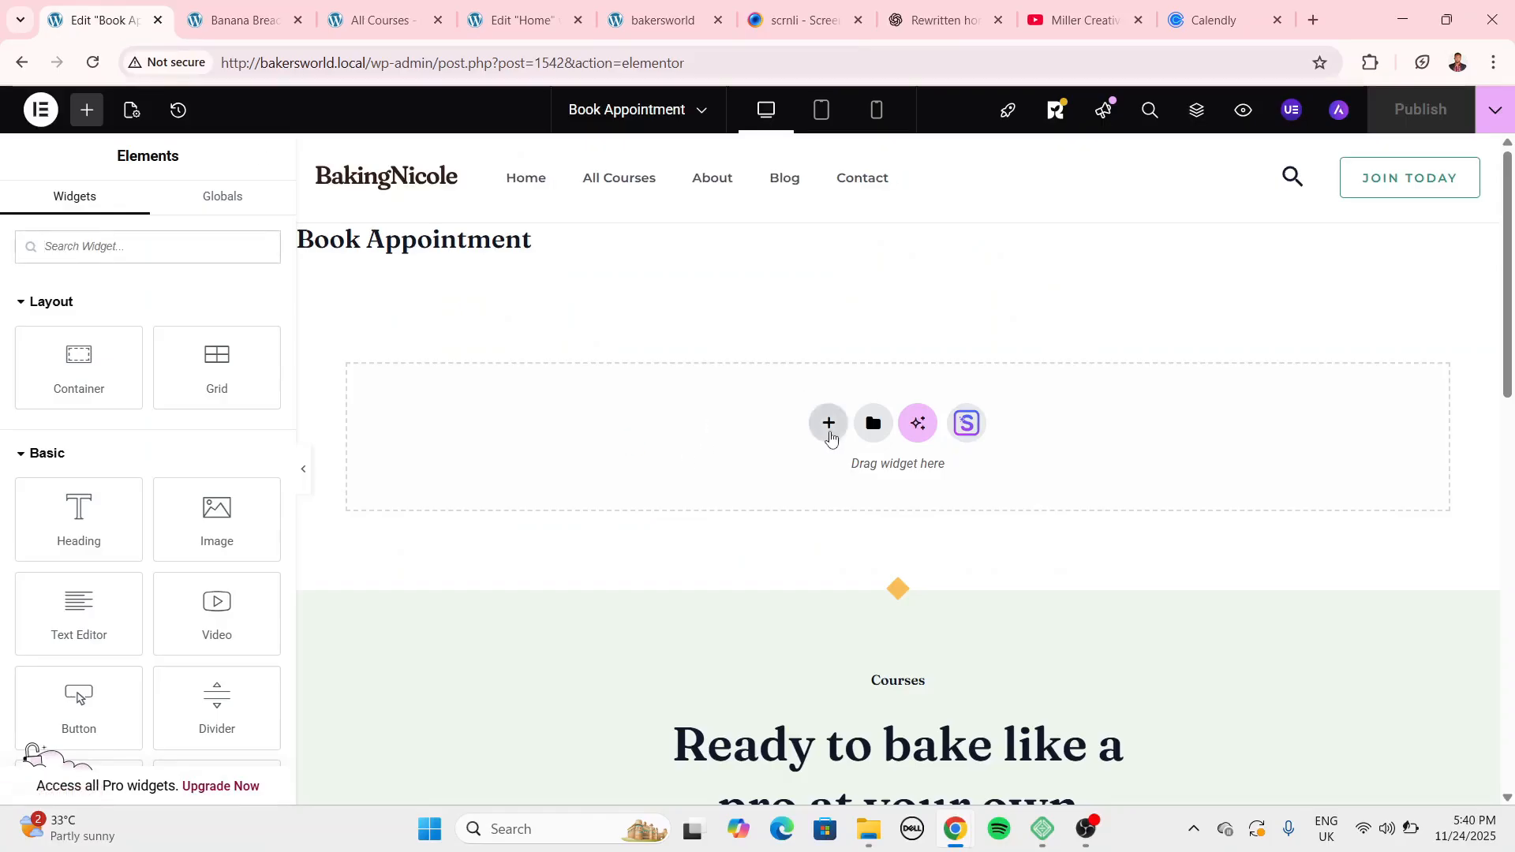
{"action": "left_click", "coordinate": [828, 430]}
{"action": "left_click", "coordinate": [802, 493]}
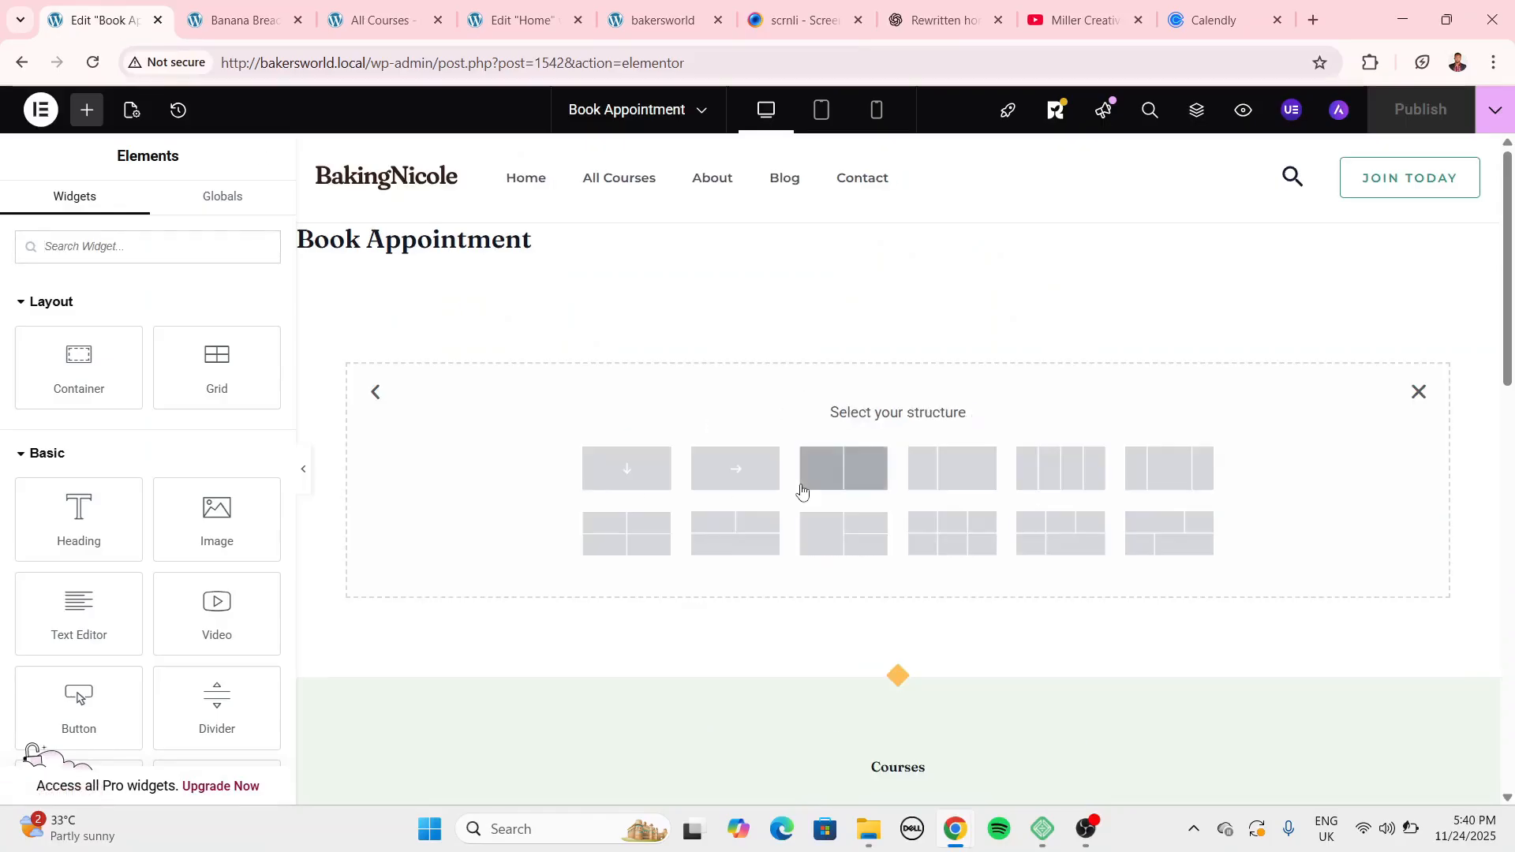
{"action": "left_click", "coordinate": [642, 474]}
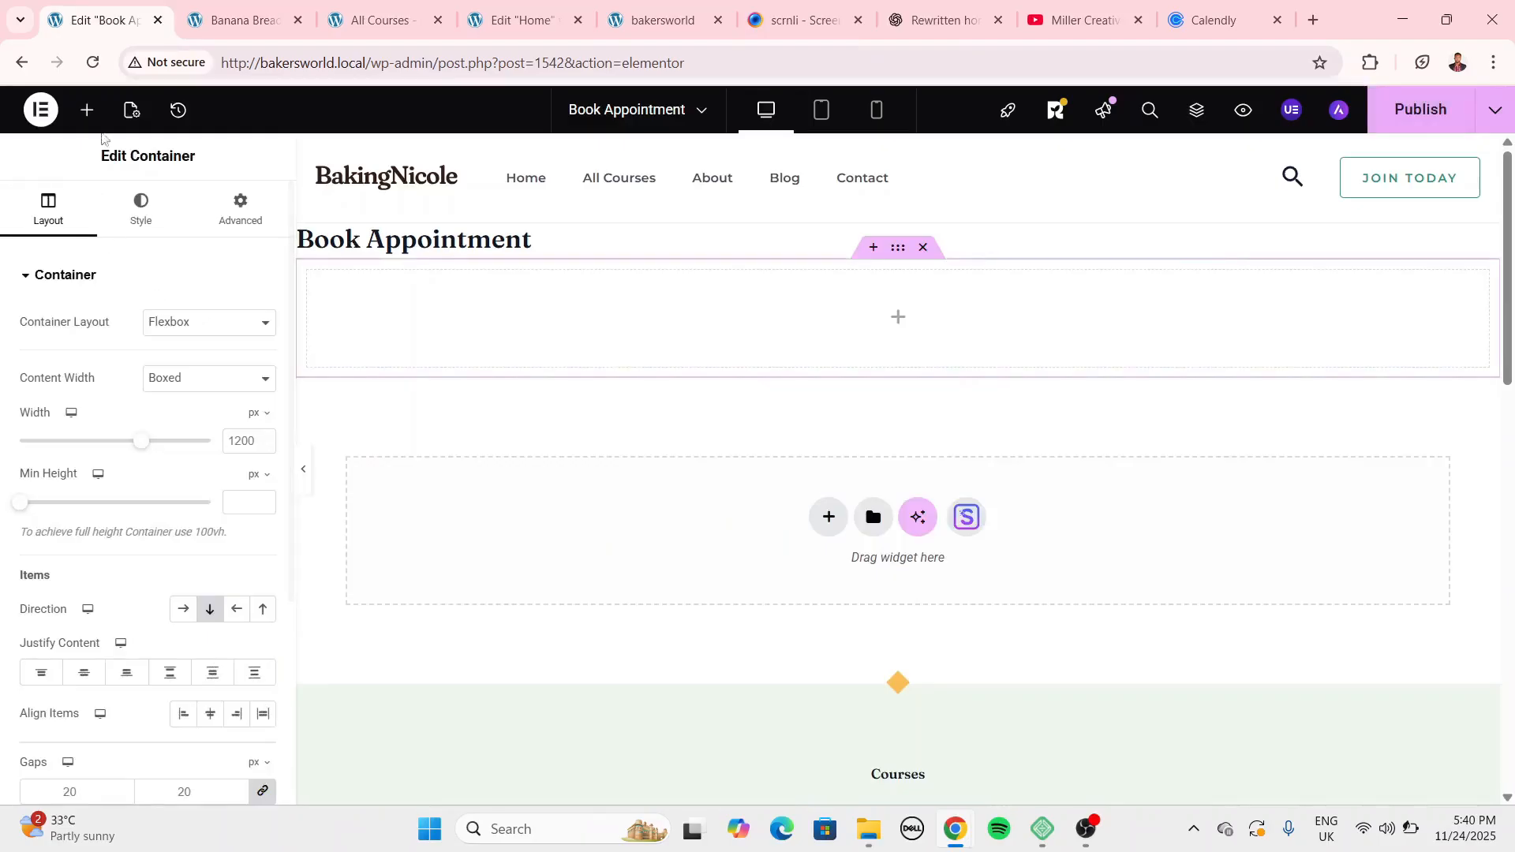
Place an HTML widget in the container, paste the Calendly embed code into it, and publish the page.
{"action": "left_click", "coordinate": [86, 110]}
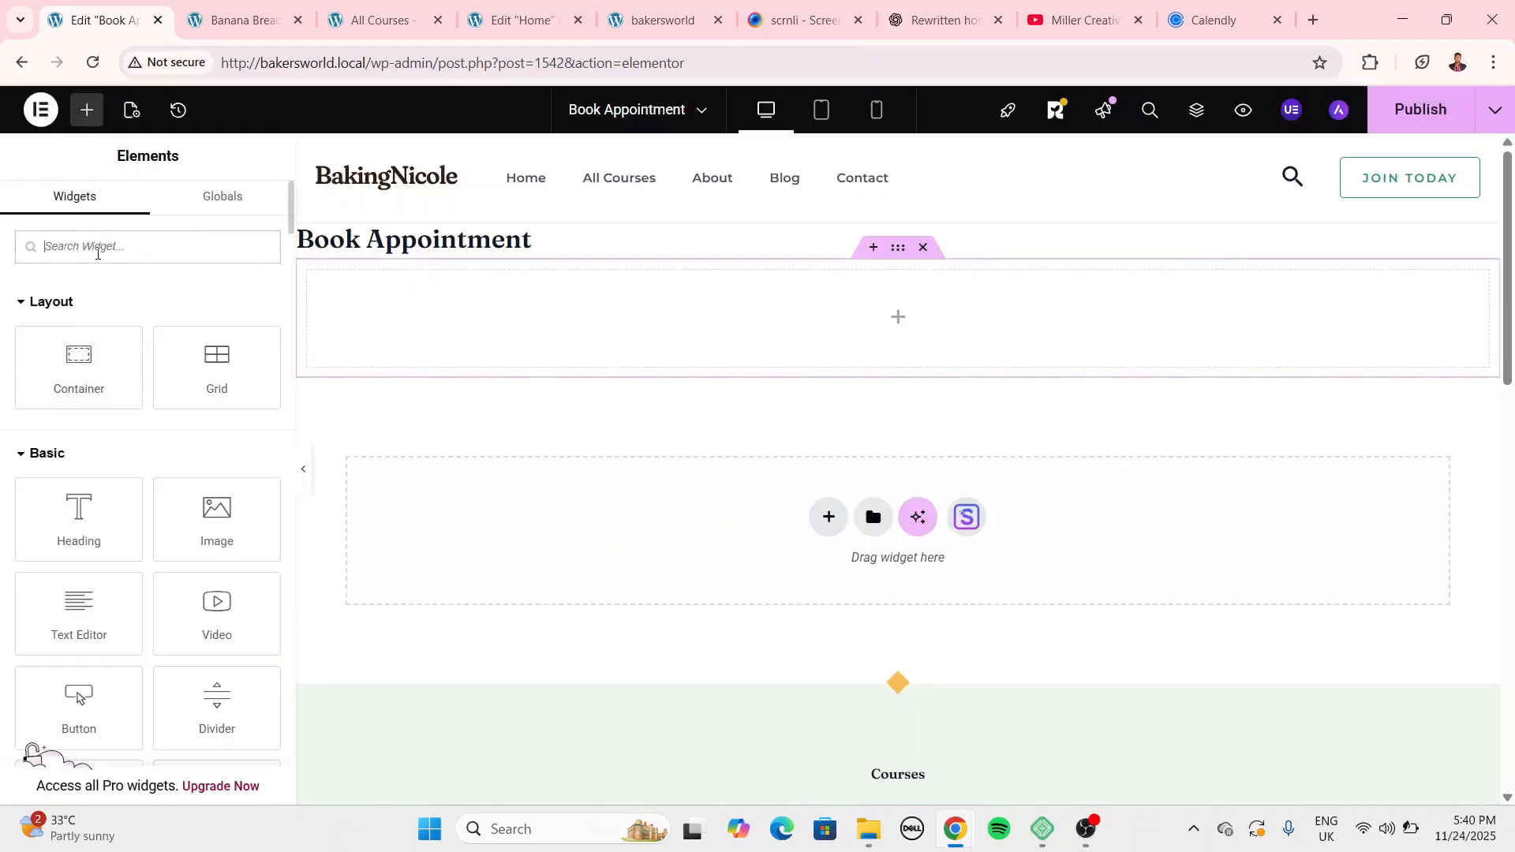
{"action": "type", "text": "html"}
{"action": "left_click_drag", "start_coordinate": [79, 320], "coordinate": [553, 352]}
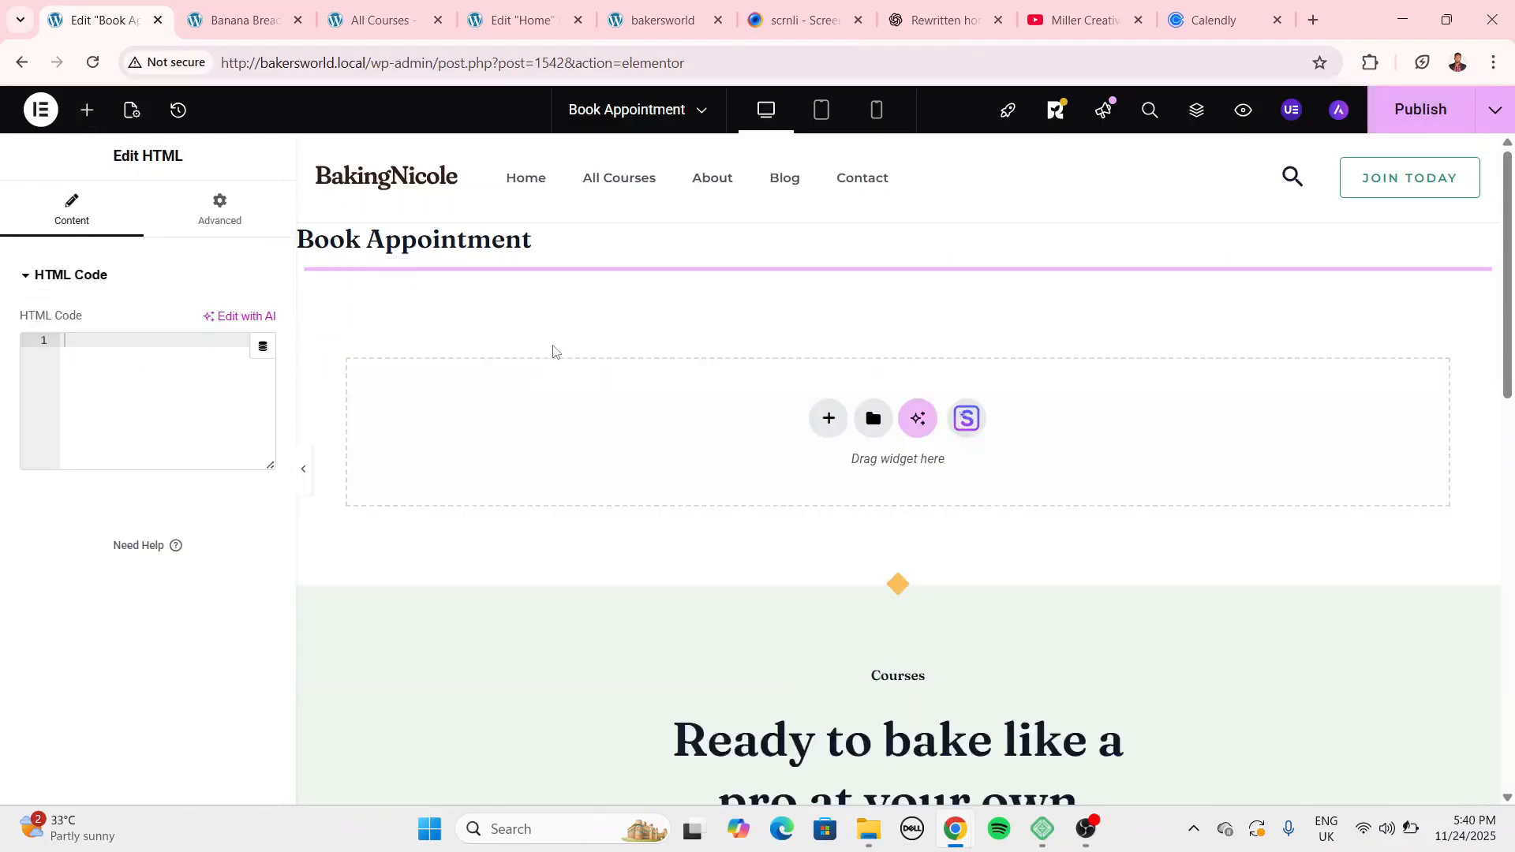
{"action": "left_click", "coordinate": [116, 339]}
{"action": "key", "text": "ctrl+v"}
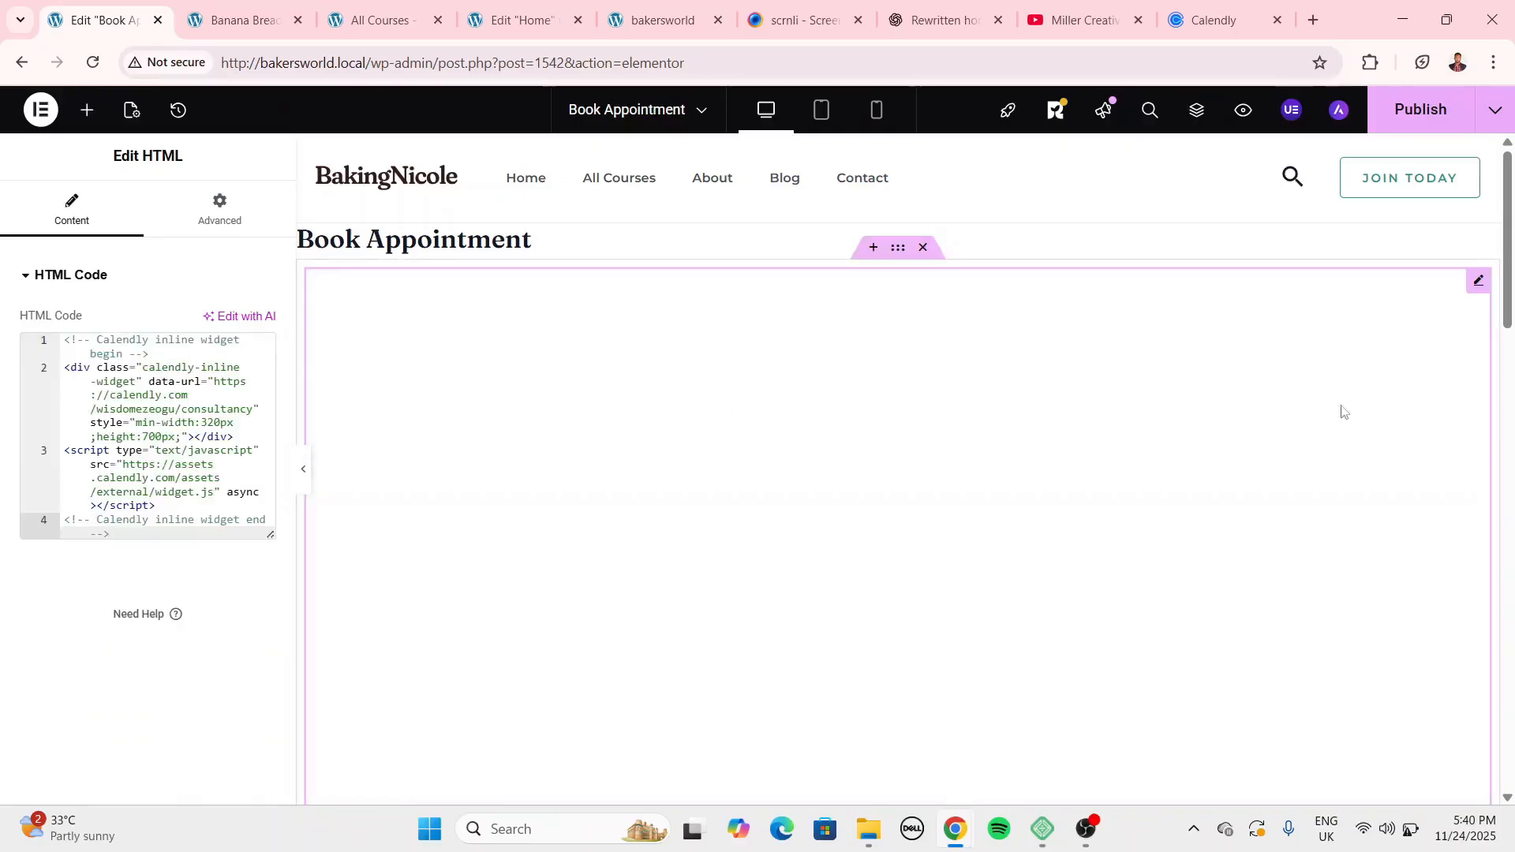
{"action": "left_click", "coordinate": [1397, 112]}
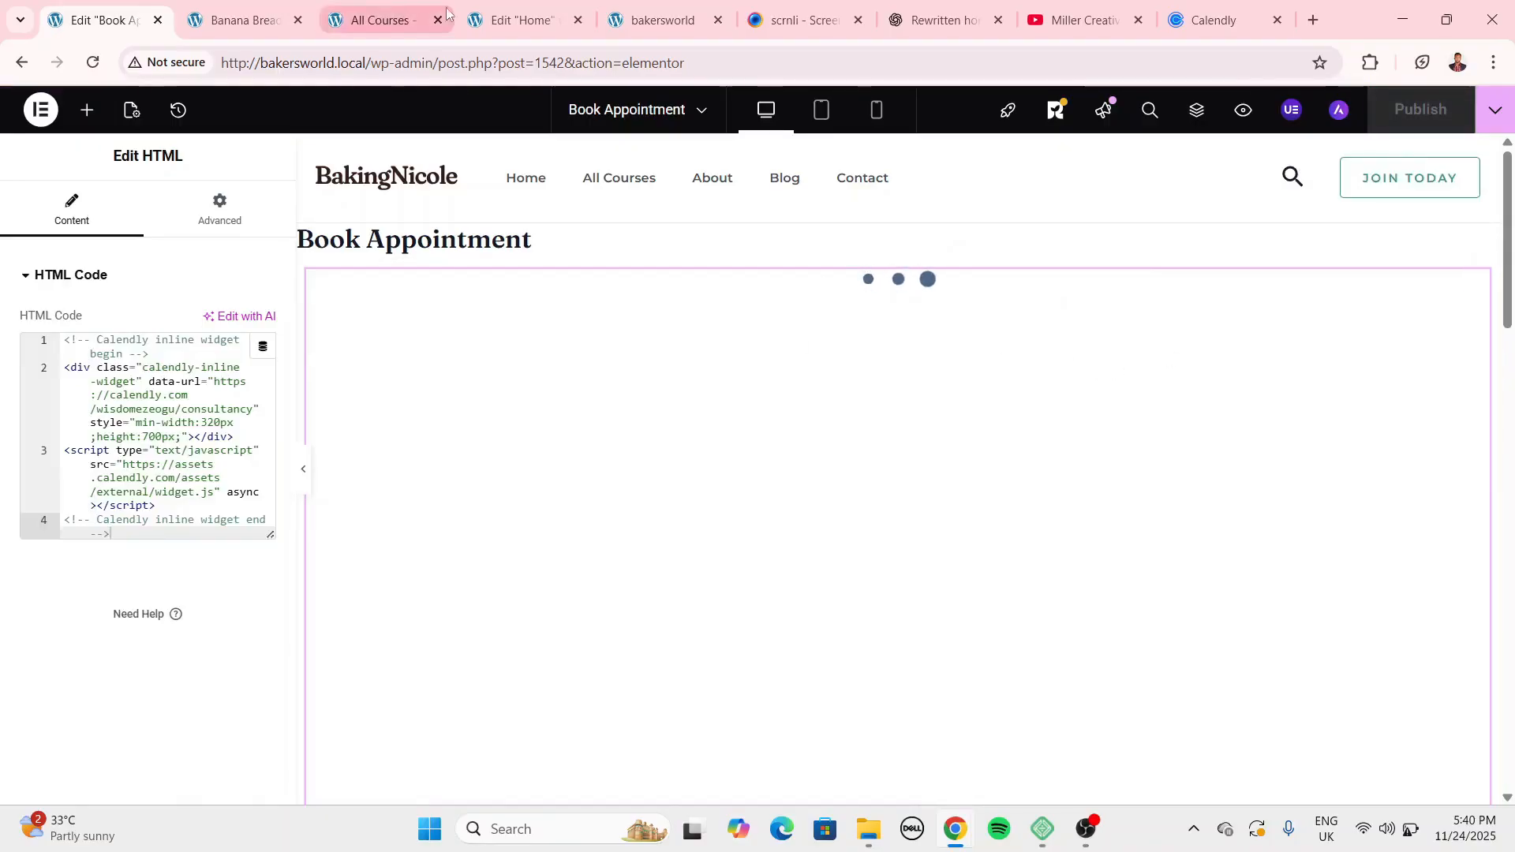
Open the live Home page from the All Courses page's site navigation.
{"action": "left_click", "coordinate": [403, 22]}
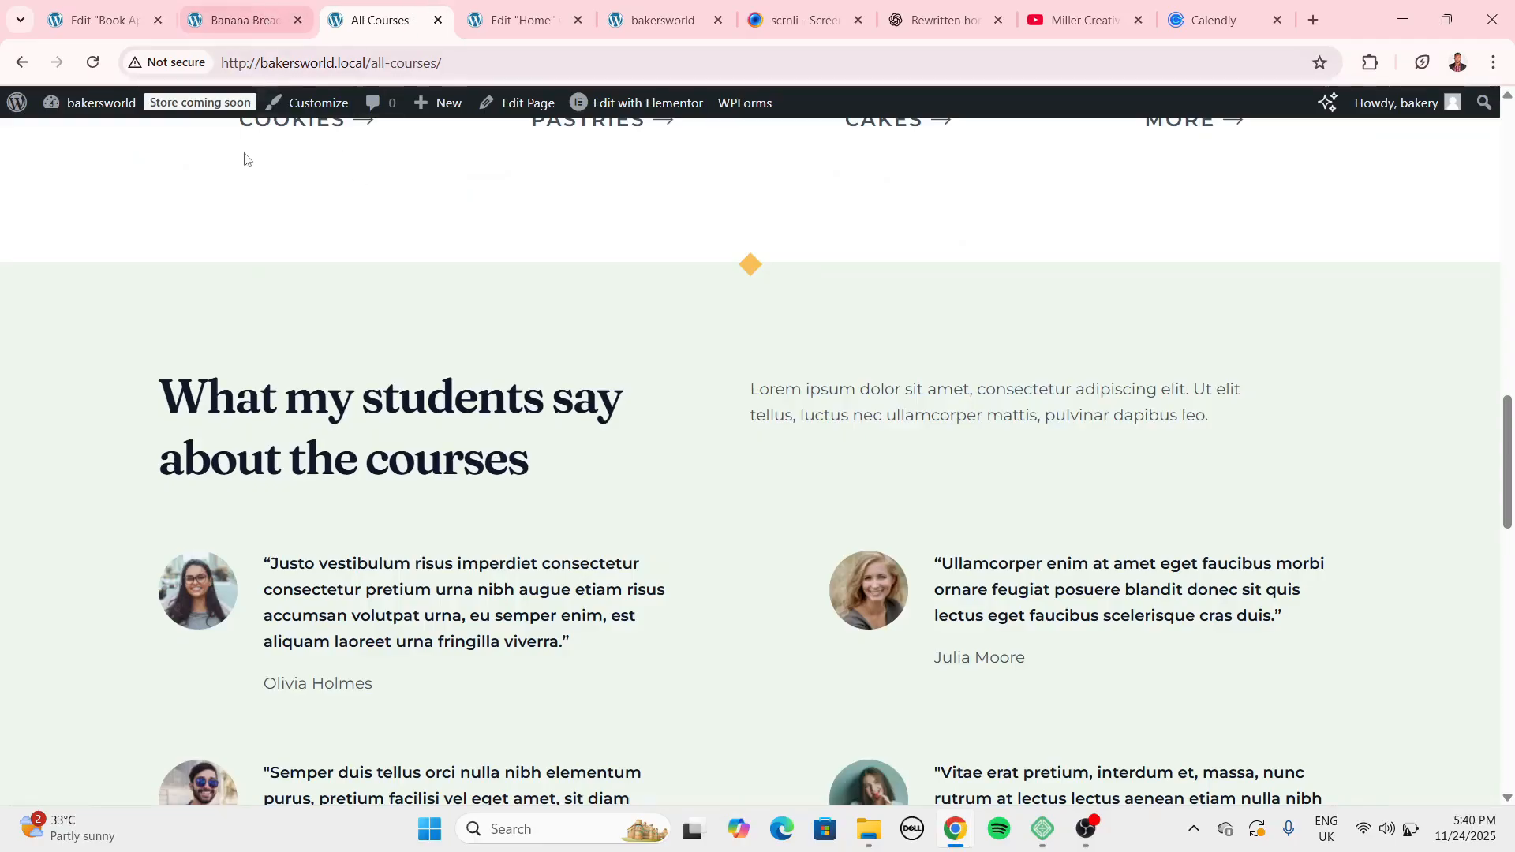
{"action": "scroll", "coordinate": [277, 199], "scroll_direction": "up", "scroll_amount": 15}
{"action": "left_click", "coordinate": [368, 168]}
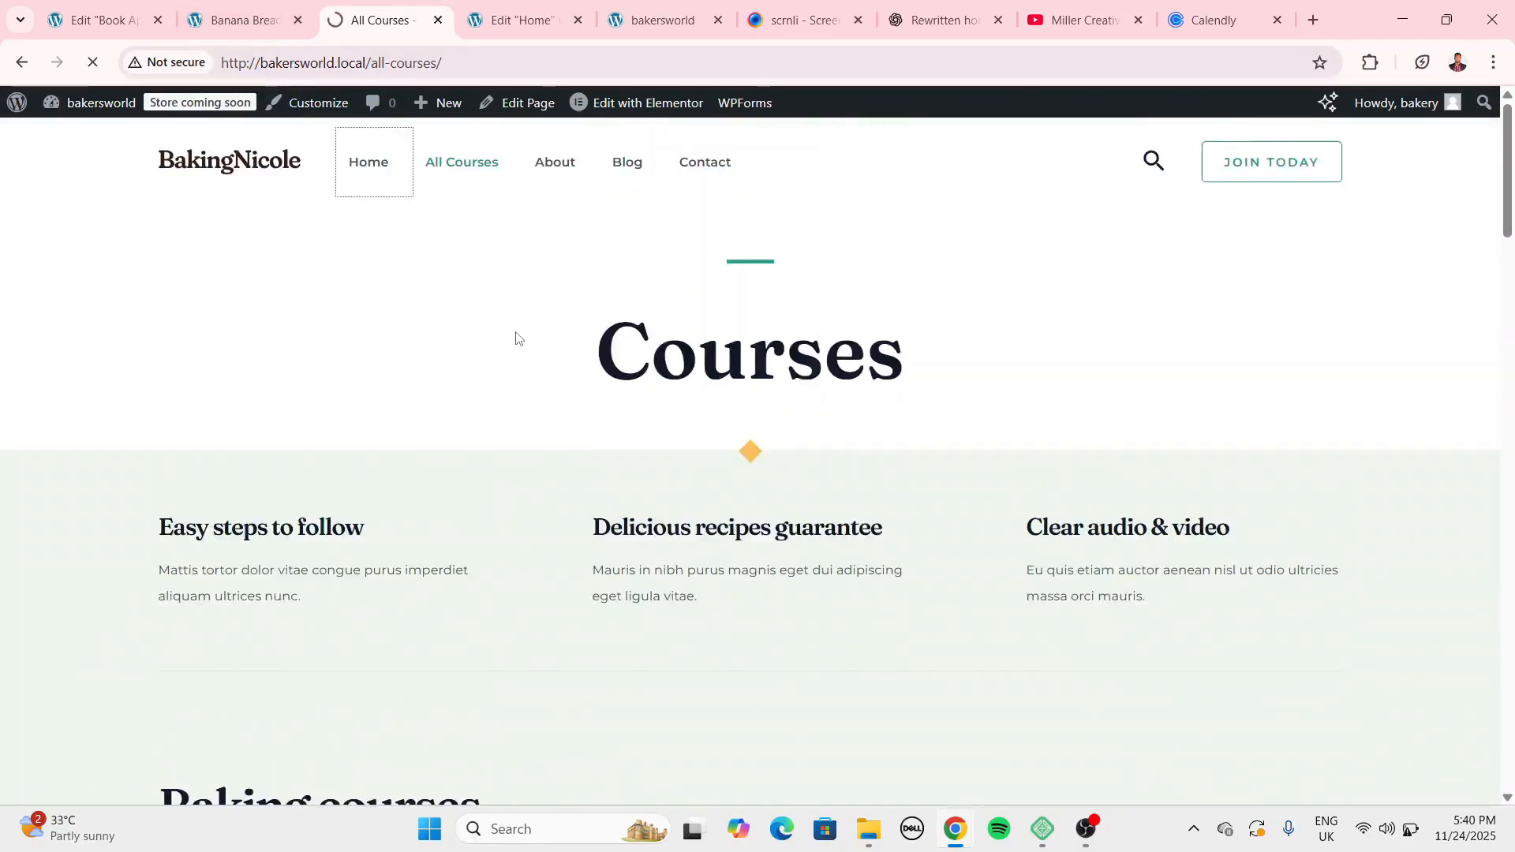